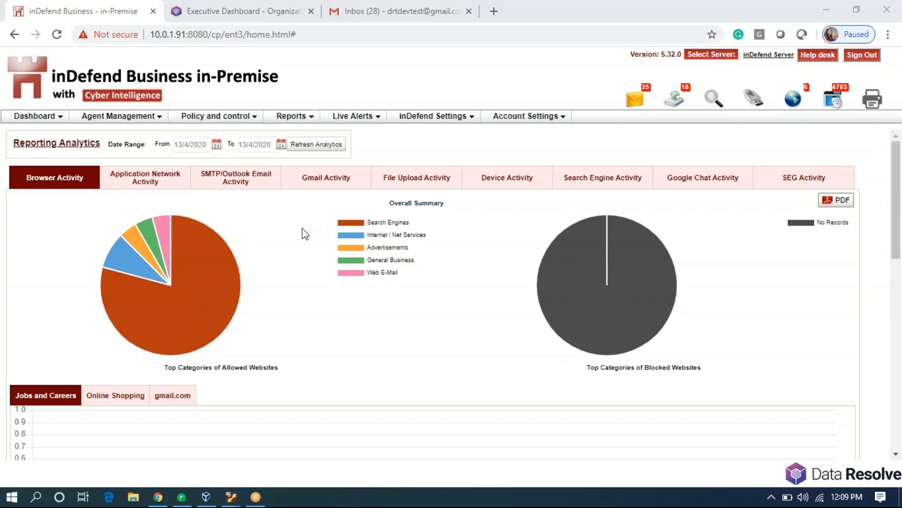
In the Executive Dashboard console, open the Demo template under Device Policies > Device Policy Template.
left_click(258, 117)
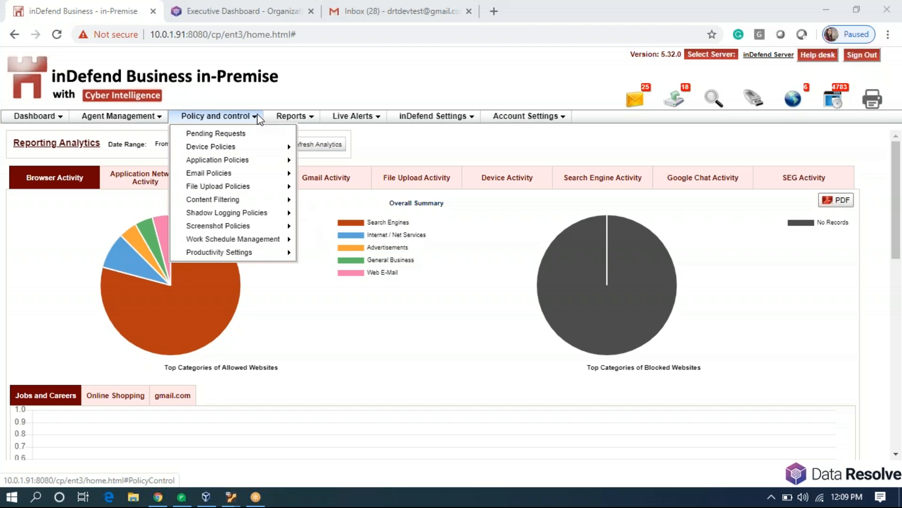
mouse_move(251, 150)
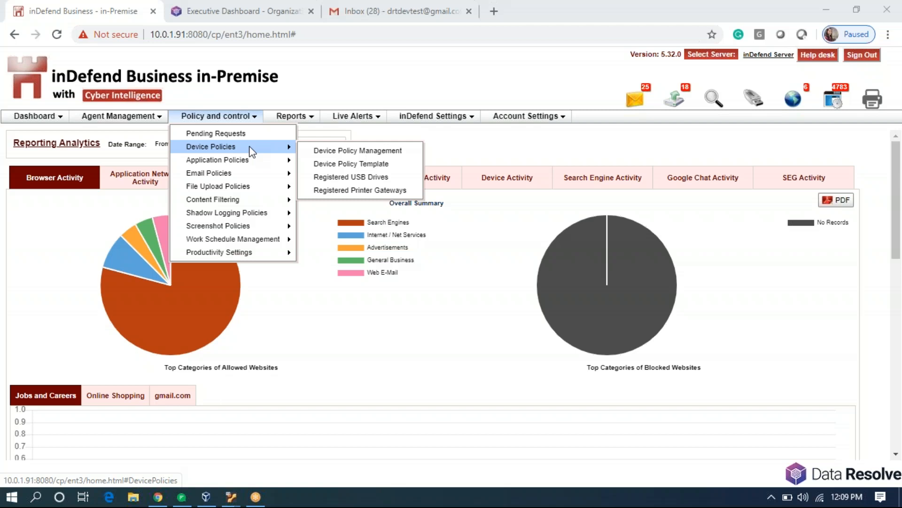
left_click(225, 11)
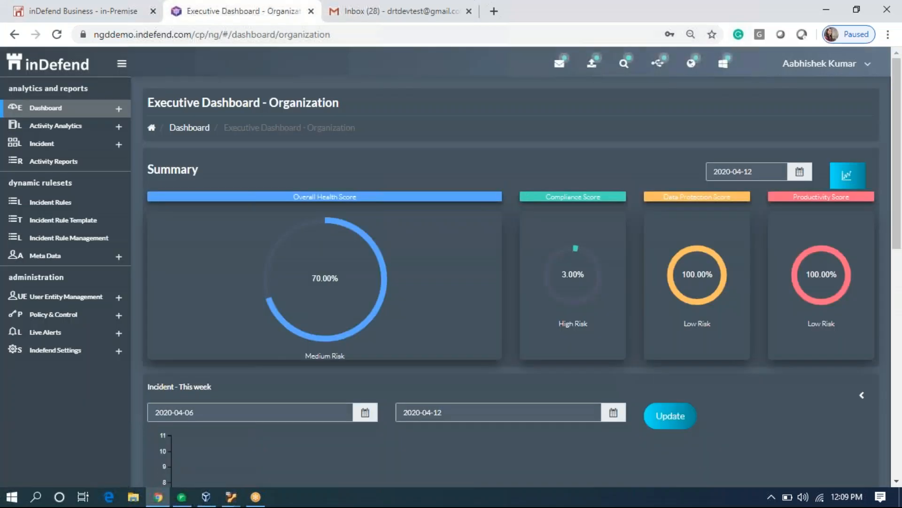
left_click(28, 312)
scroll(81, 347, "down", 1)
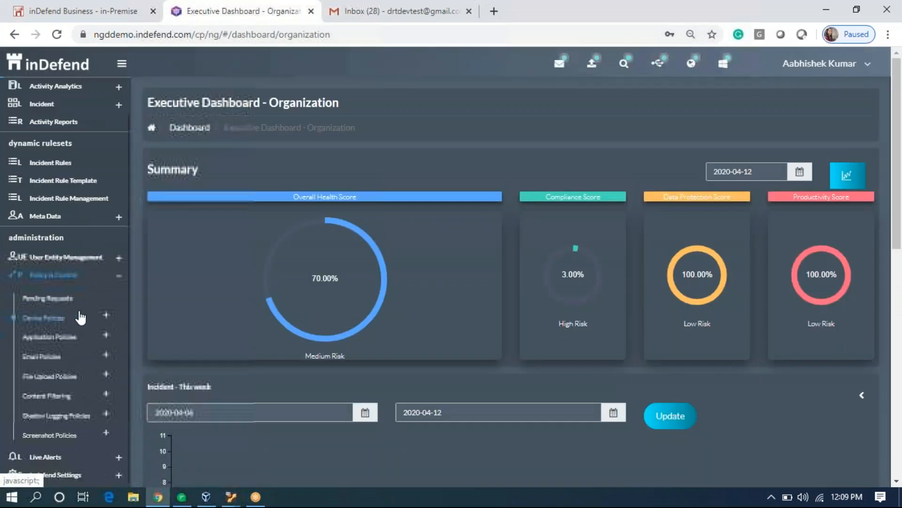
left_click(75, 321)
scroll(75, 329, "down", 2)
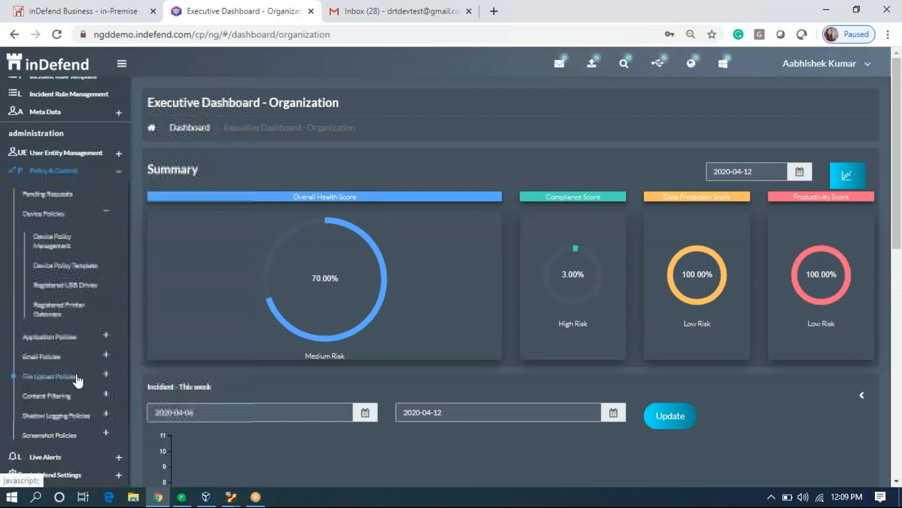
left_click(86, 264)
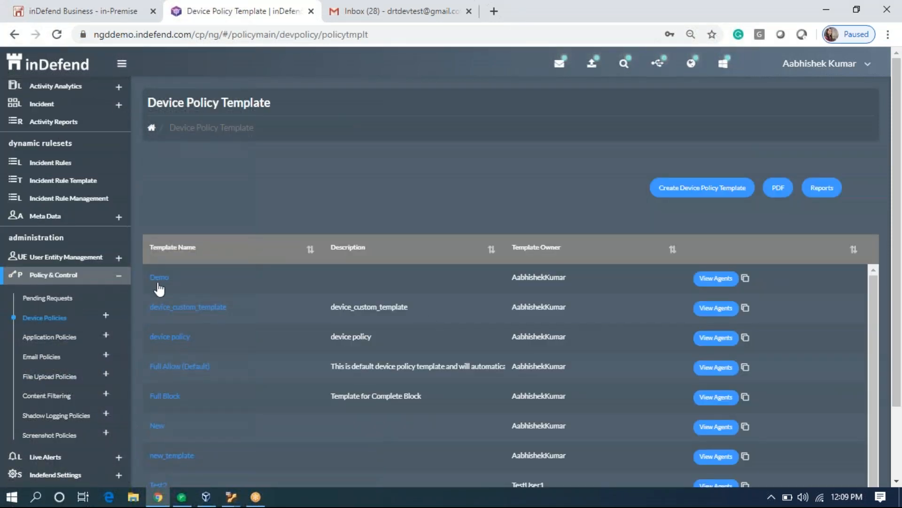
left_click(172, 286)
Return to the on-premise console and open the Policy and control menu.
scroll(321, 340, "down", 5)
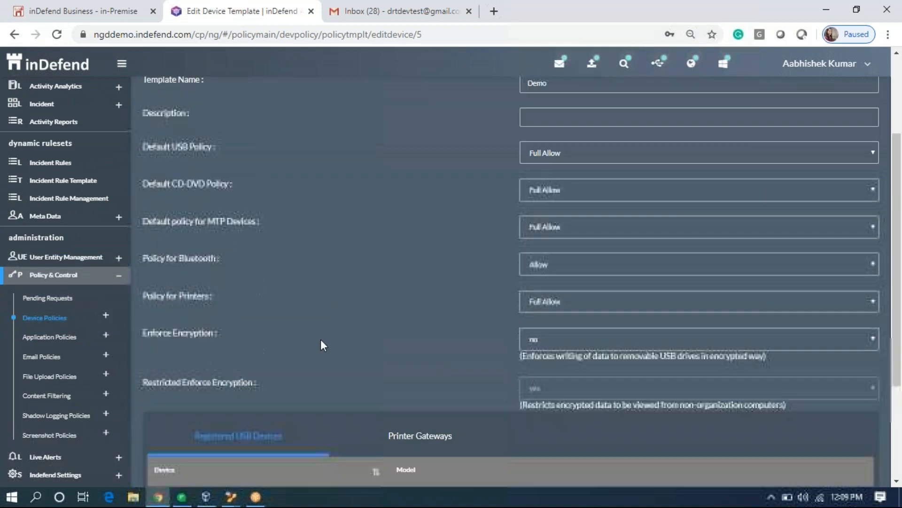
scroll(317, 296, "up", 5)
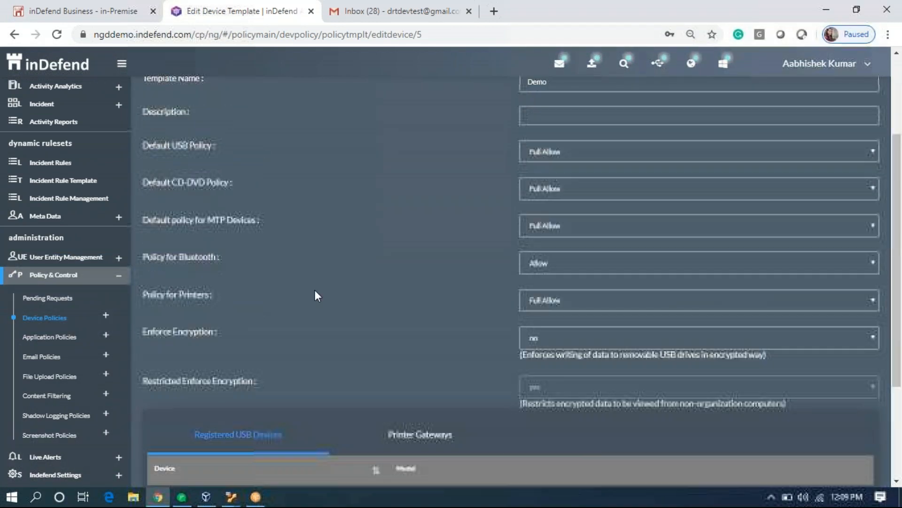
left_click(81, 12)
left_click(214, 116)
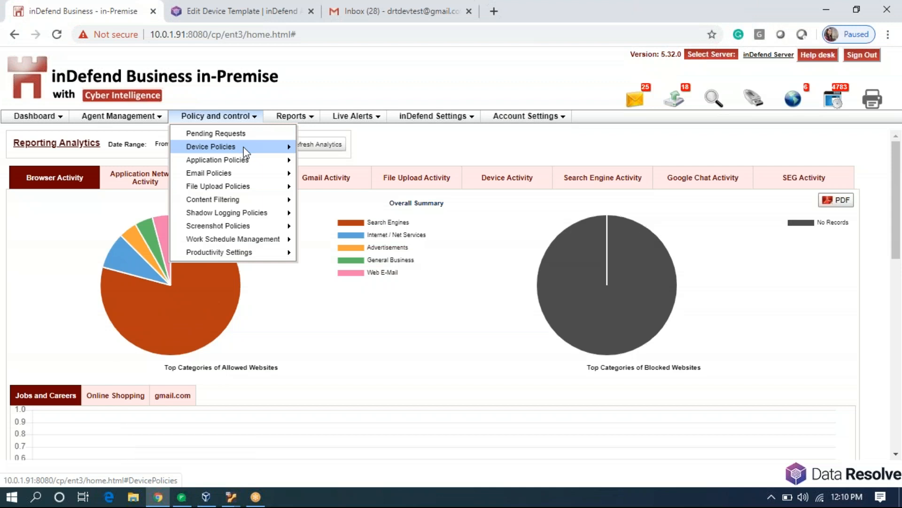
Open template 1111 from the Device Policy Template list and review its all-Block device settings.
left_click(329, 163)
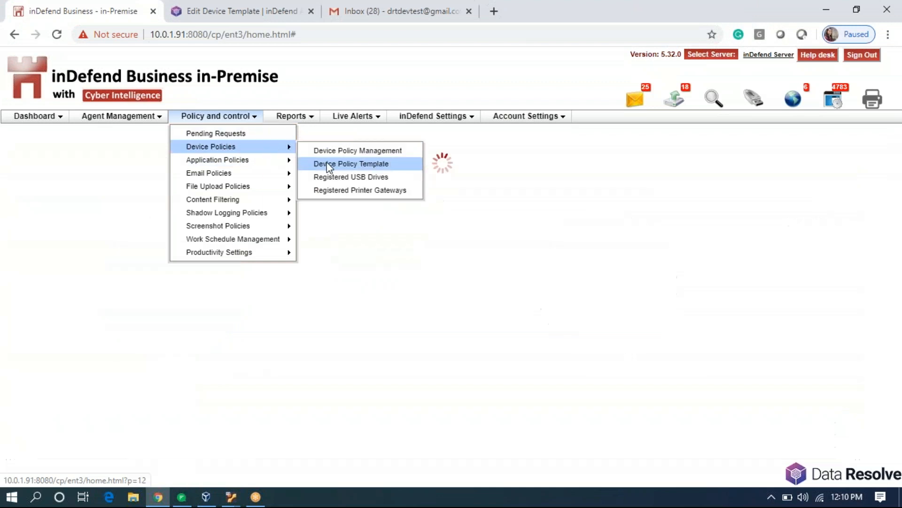
left_click(16, 237)
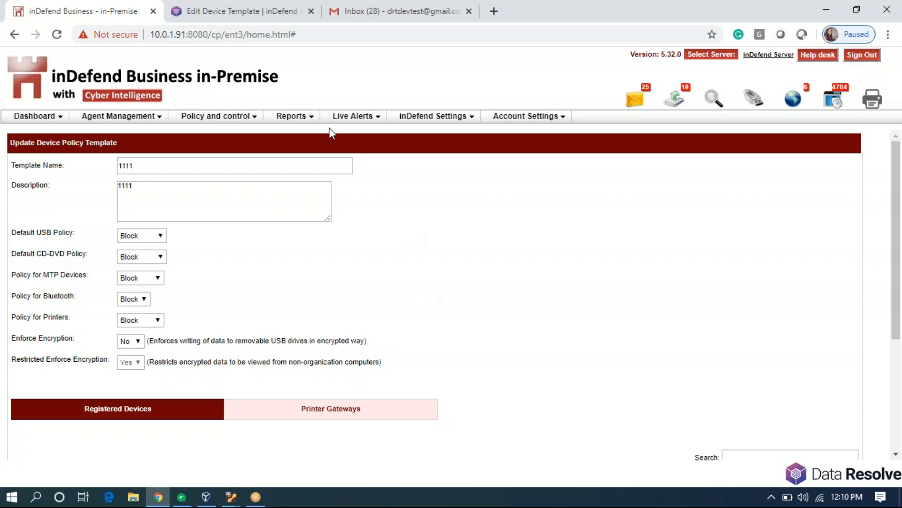
left_click_drag(152, 34, 216, 34)
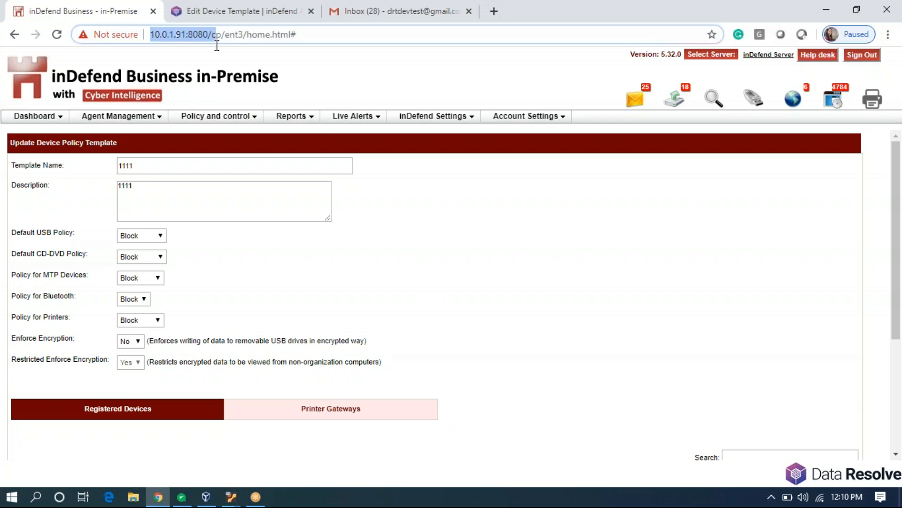
left_click(277, 253)
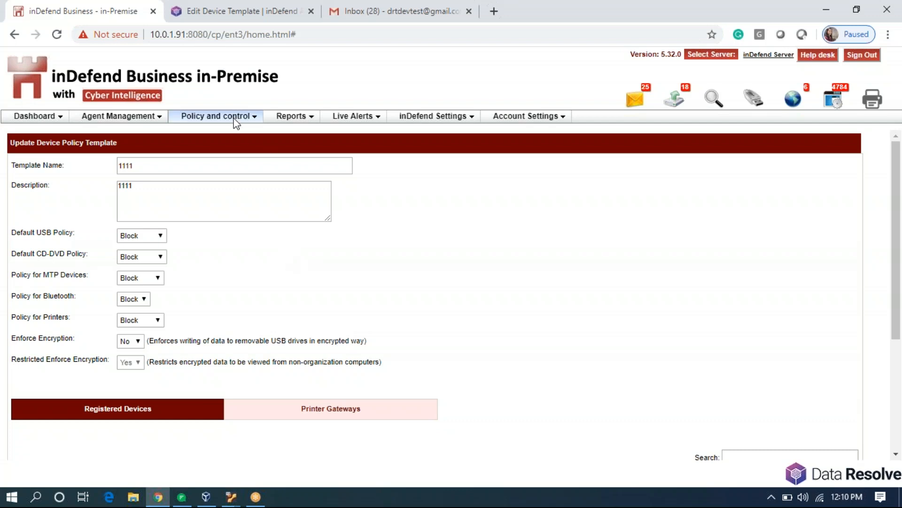
mouse_move(235, 121)
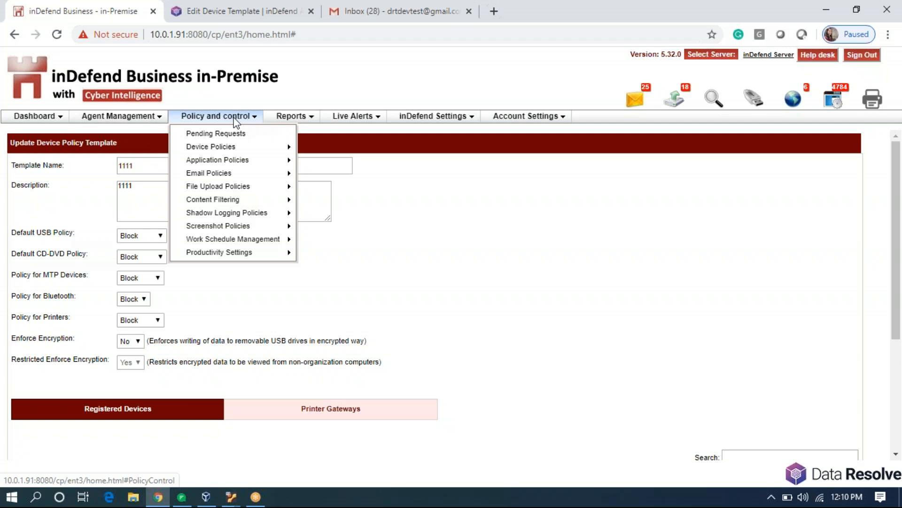
mouse_move(242, 149)
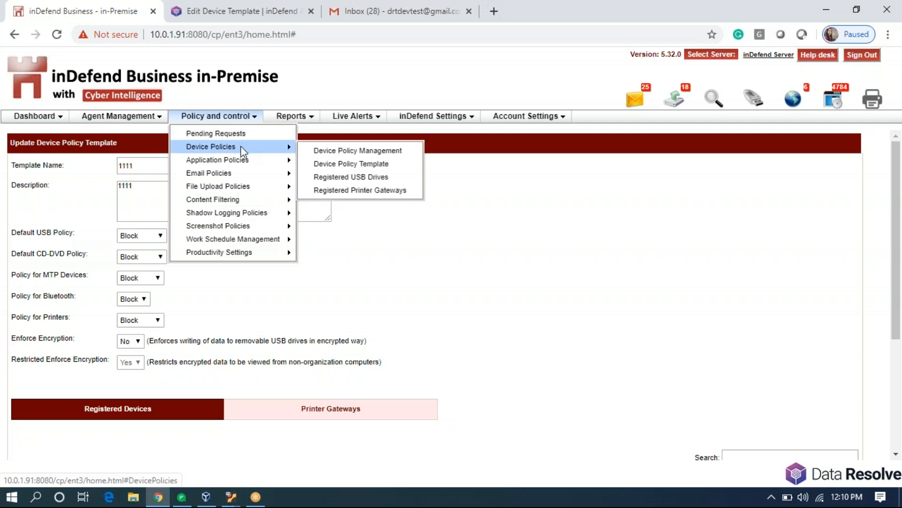
mouse_move(262, 242)
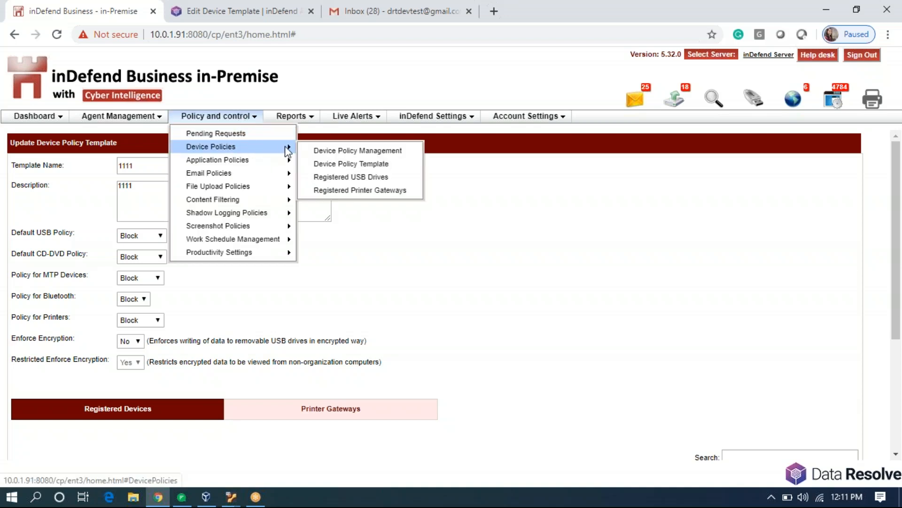
left_click(347, 164)
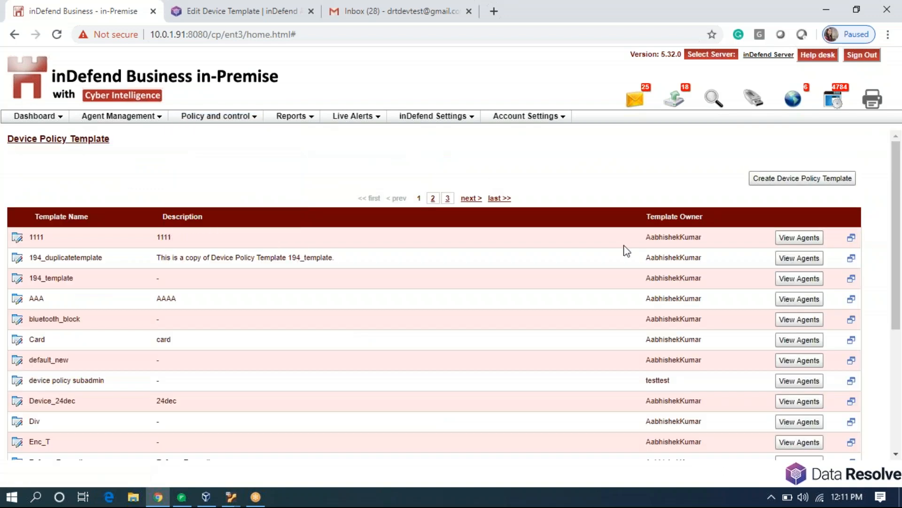
Start a new device policy template, leaving USB at Block and Enforce Encryption at No.
left_click(785, 180)
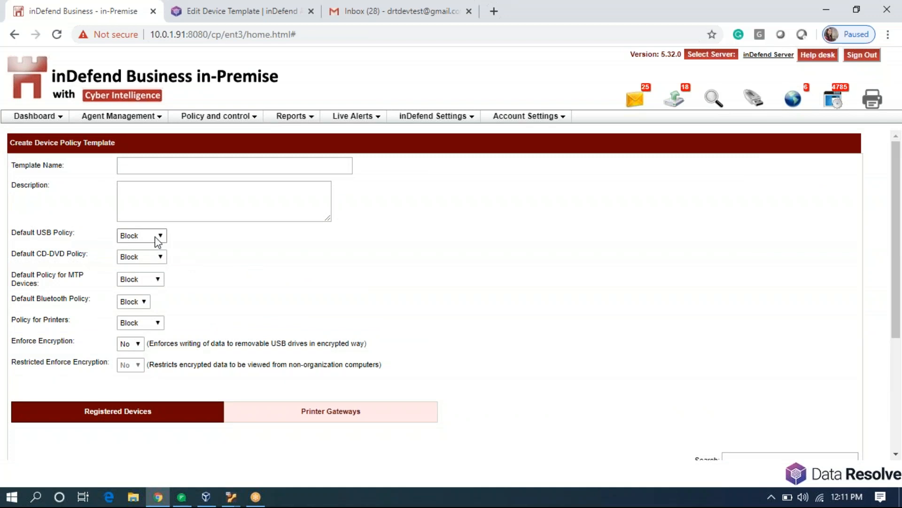
left_click(156, 235)
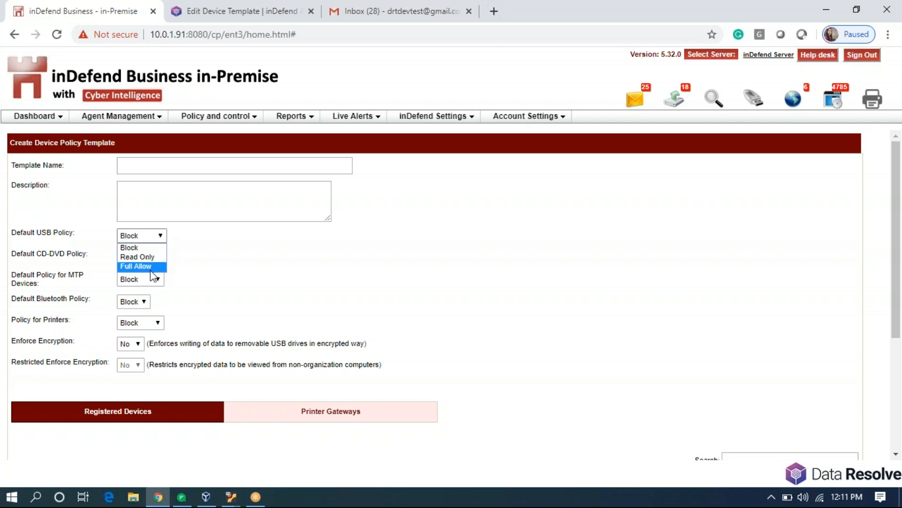
left_click(251, 285)
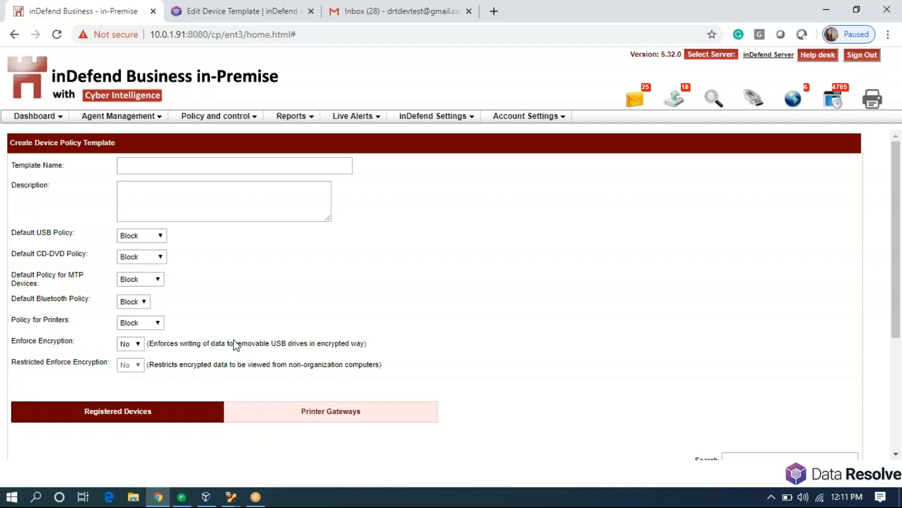
left_click(138, 345)
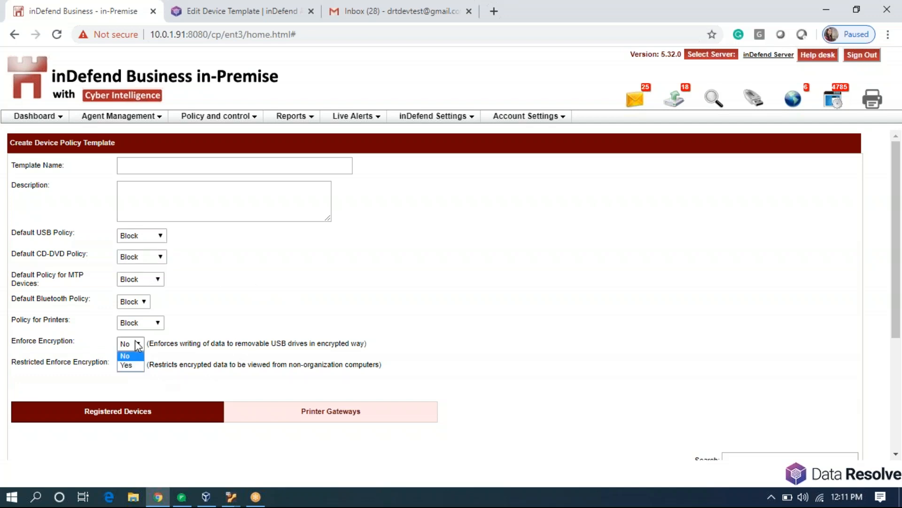
left_click(301, 292)
Name the template RIO and save it with the USB policy kept at Block.
left_click(161, 160)
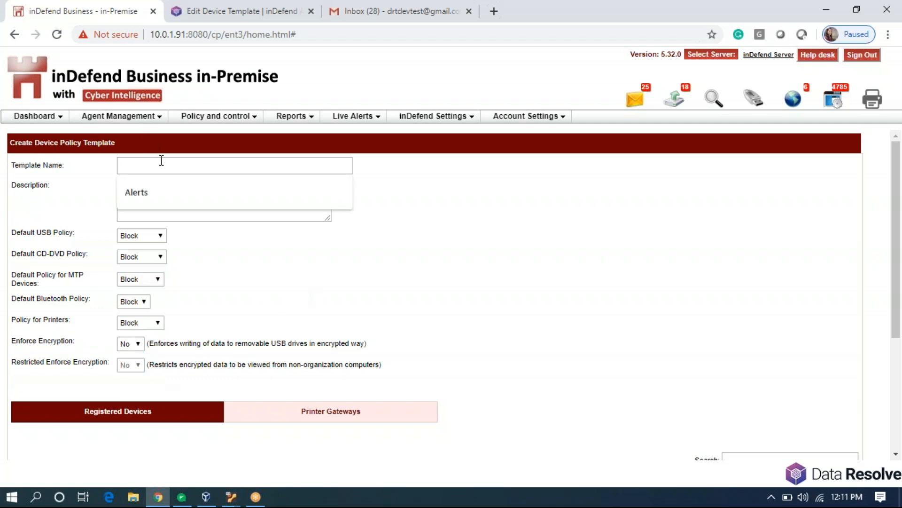
type("RIO")
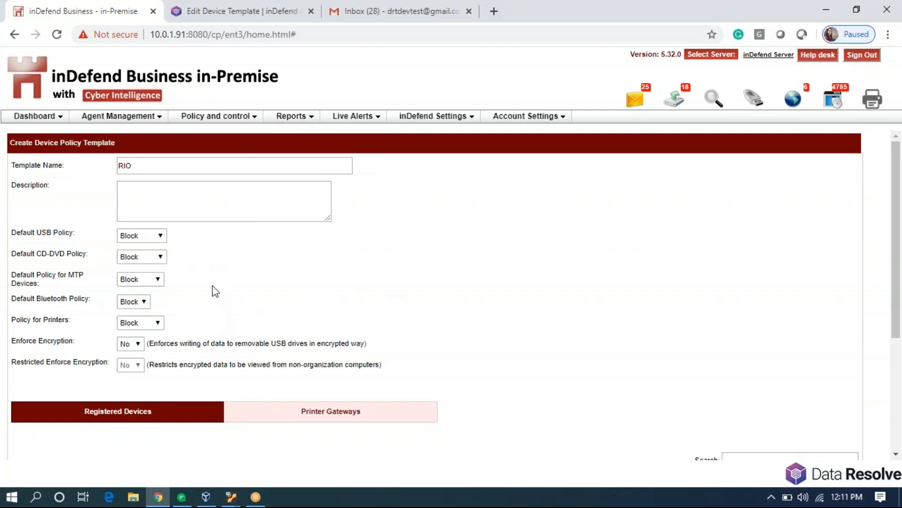
left_click(164, 236)
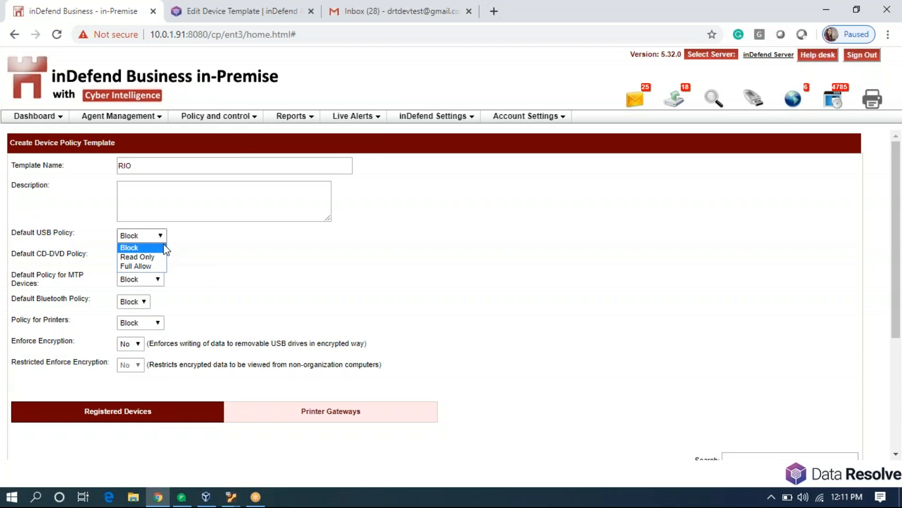
left_click(163, 248)
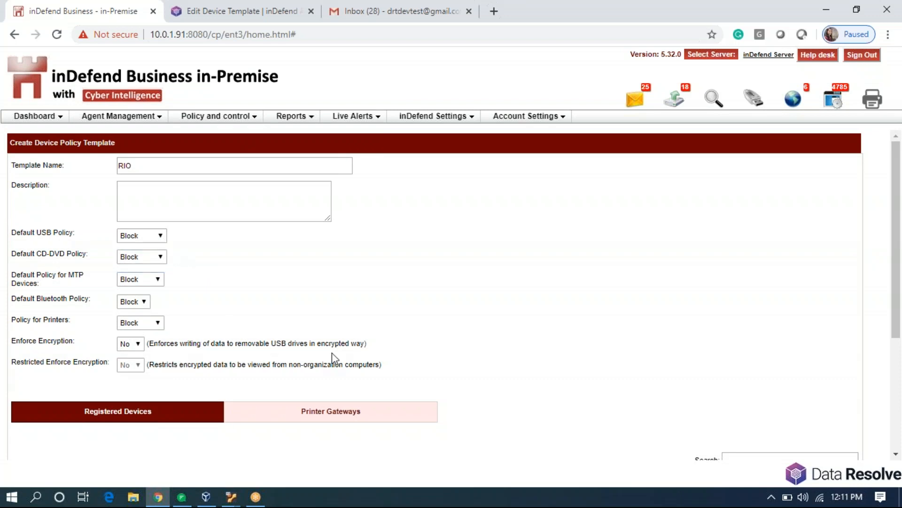
scroll(326, 365, "down", 2)
scroll(328, 365, "down", 3)
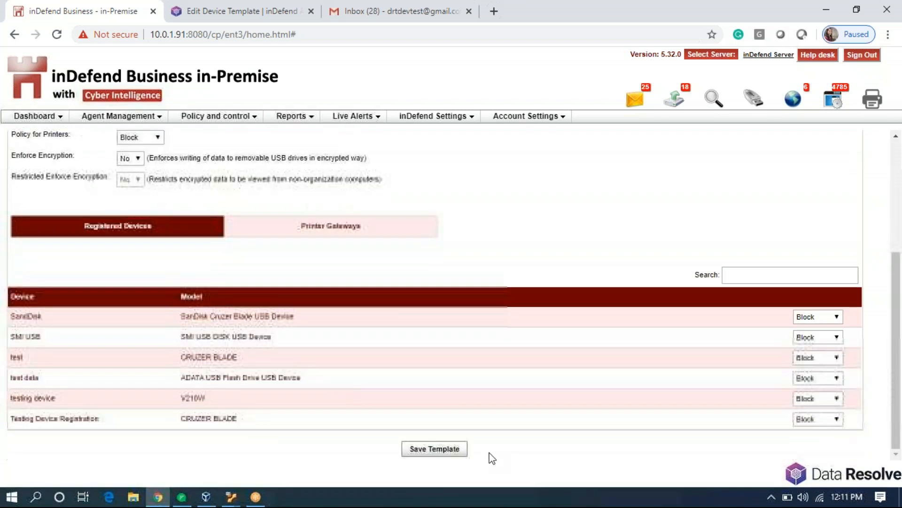
left_click(424, 453)
scroll(492, 251, "up", 4)
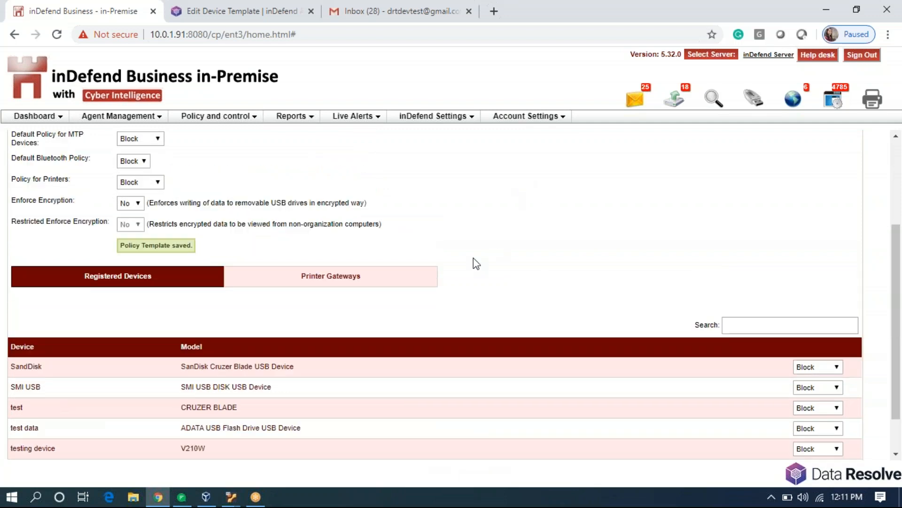
In Device Policy Management, filter the agent list down to the RIO agent.
mouse_move(208, 121)
mouse_move(282, 146)
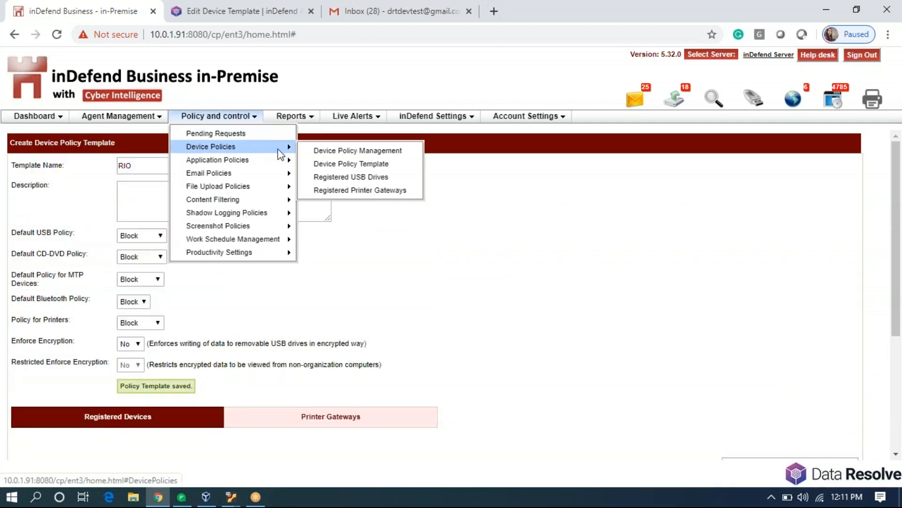
left_click(329, 150)
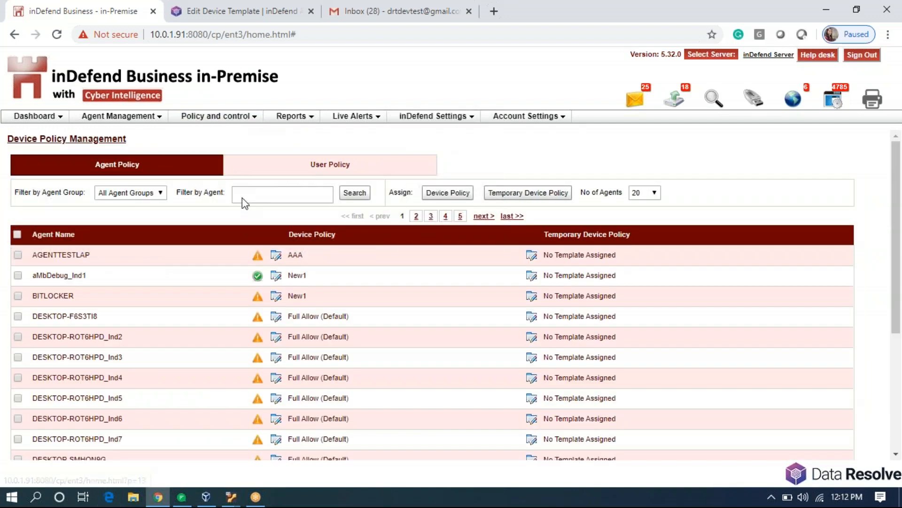
left_click(275, 191)
type("RIO")
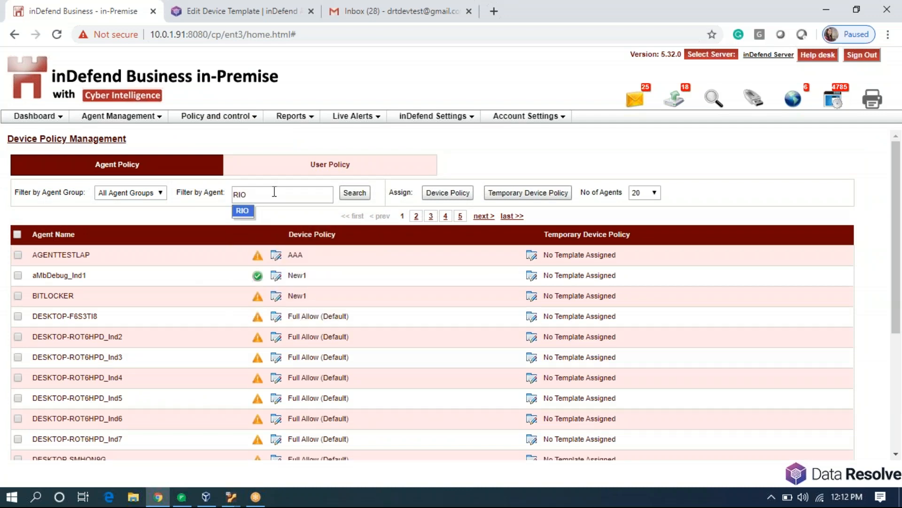
left_click(242, 210)
left_click(355, 194)
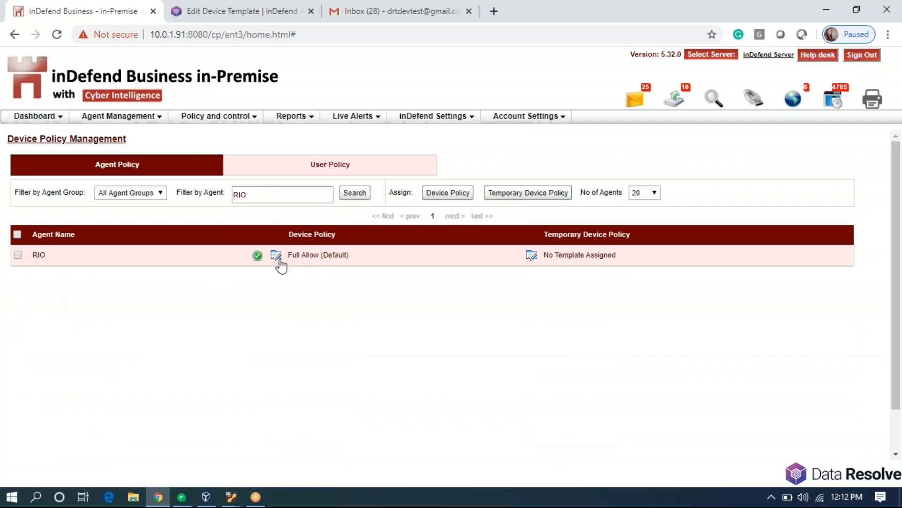
Change agent RIO's device policy template to RIO, save, and reload the filtered list.
left_click(279, 259)
left_click(454, 243)
scroll(429, 399, "down", 6)
scroll(431, 400, "up", 7)
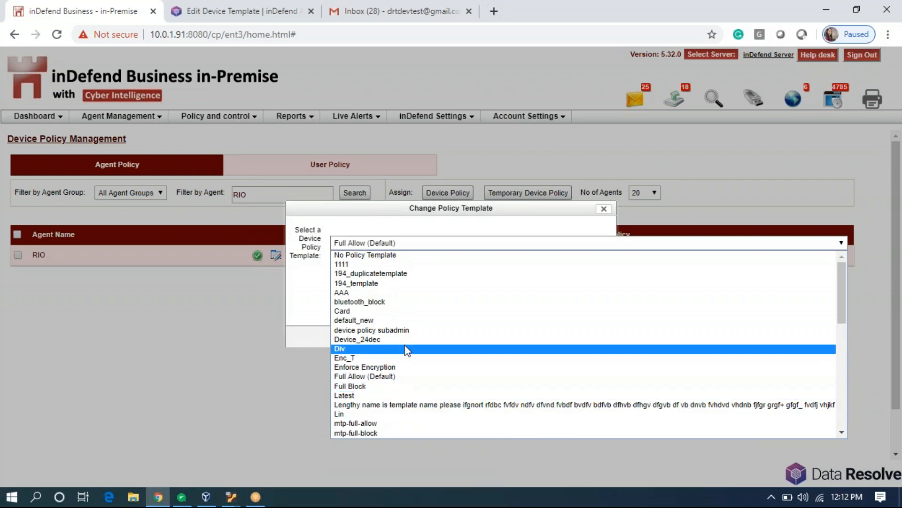
scroll(404, 352, "down", 7)
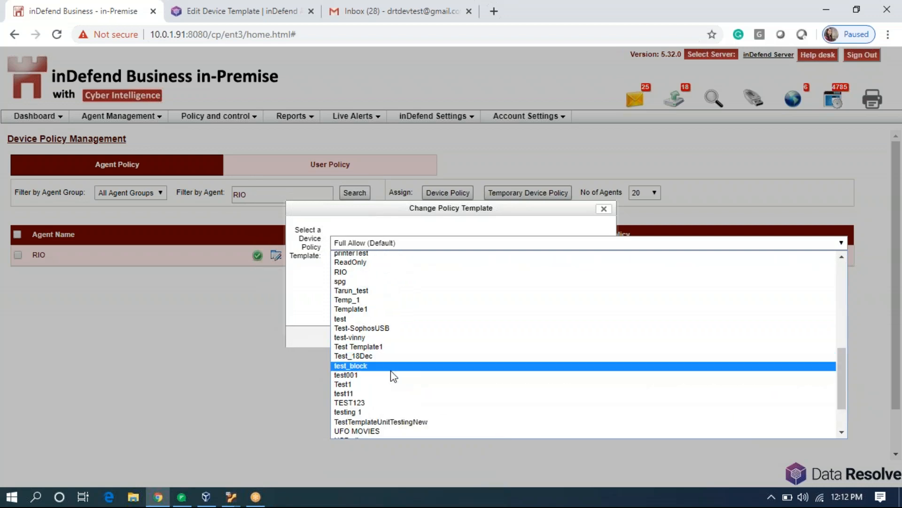
left_click(414, 272)
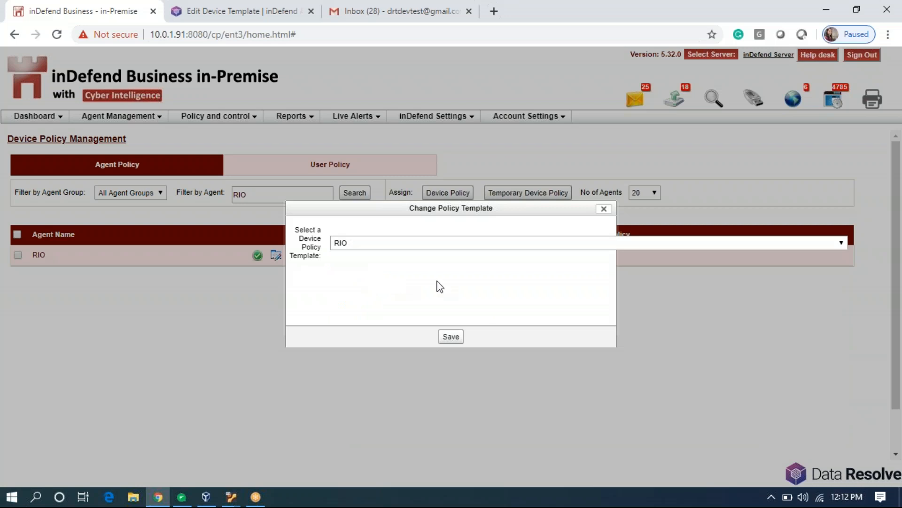
left_click(449, 337)
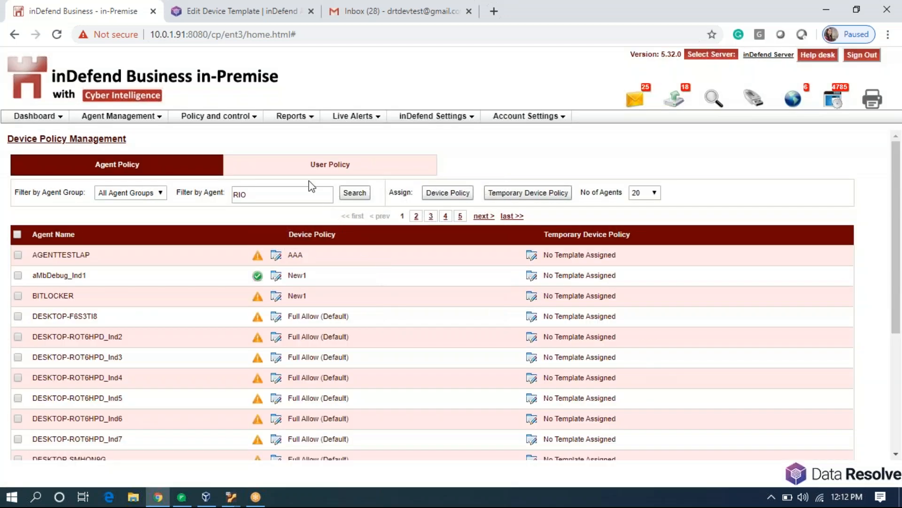
left_click(362, 196)
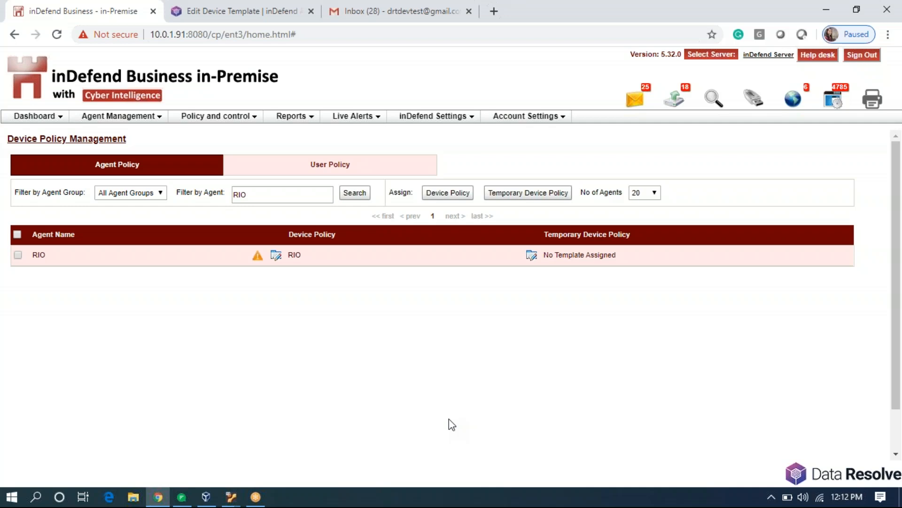
Use Refresh Policy from the inDefend tray icon, confirm it, and reload RIO's policy status.
left_click(772, 497)
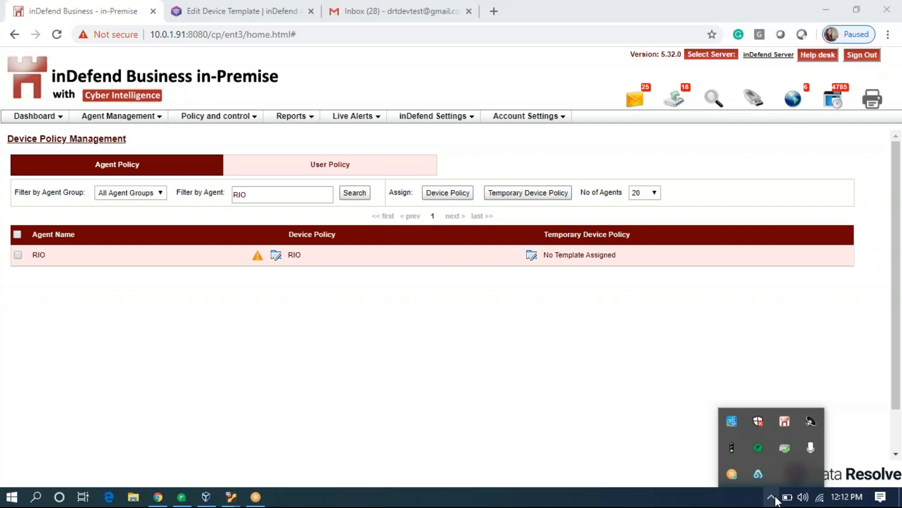
right_click(786, 419)
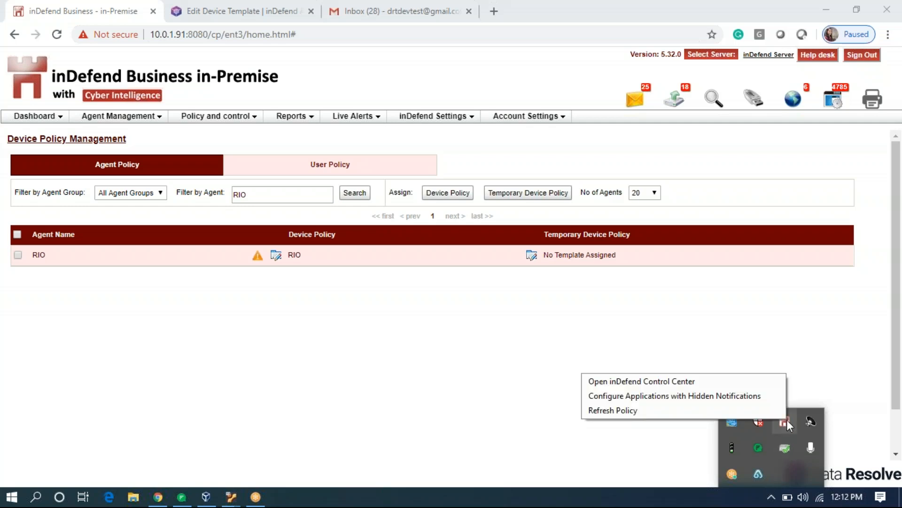
left_click(751, 411)
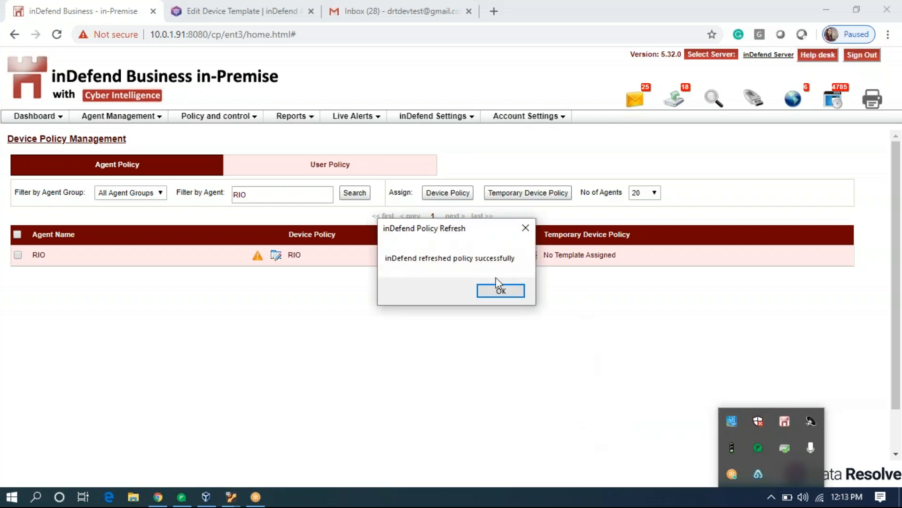
left_click(499, 288)
left_click(356, 194)
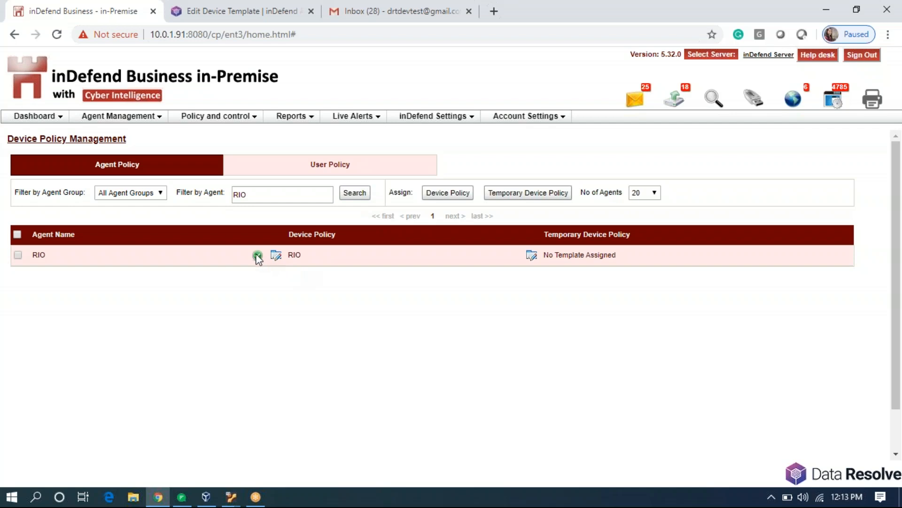
mouse_move(256, 256)
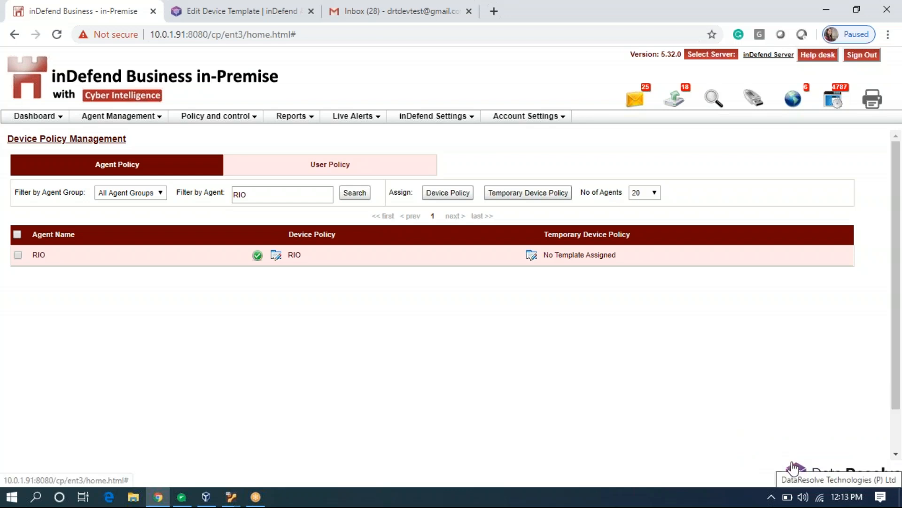
Open the RIO template for editing from page 2 of the Device Policy Template list.
left_click(256, 115)
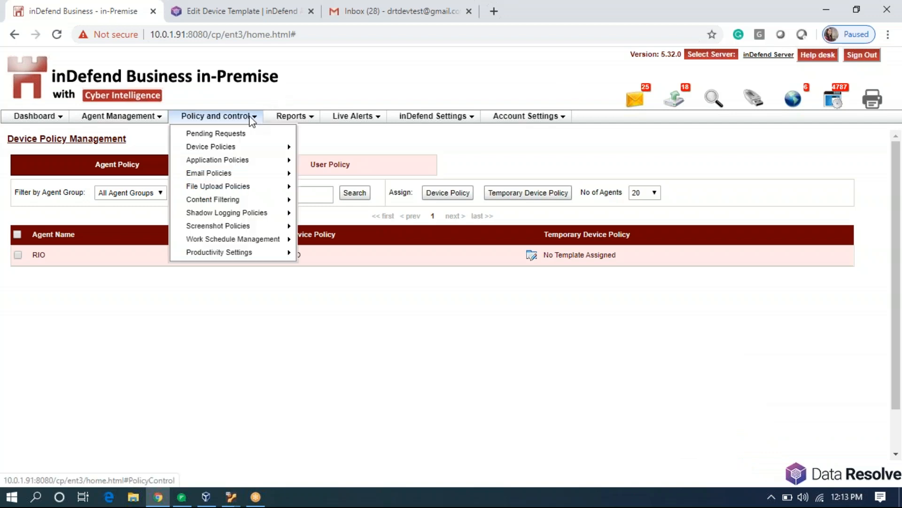
mouse_move(282, 146)
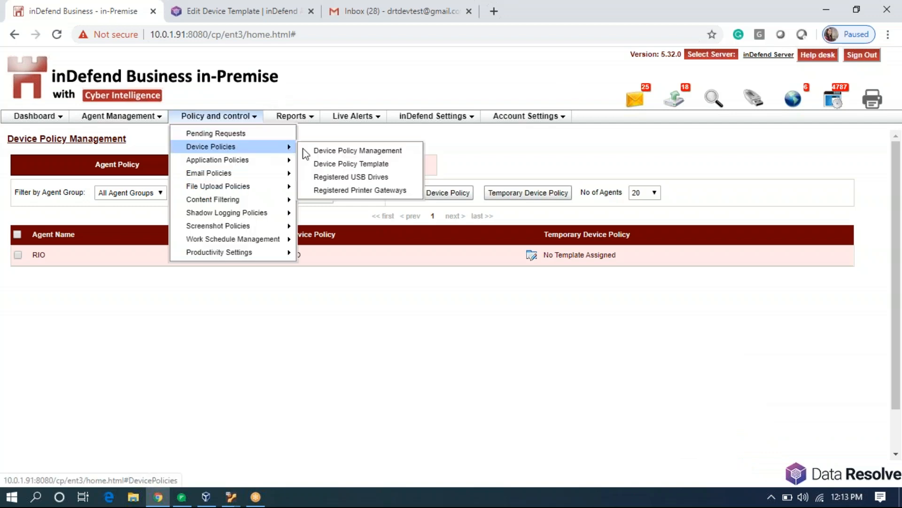
left_click(327, 167)
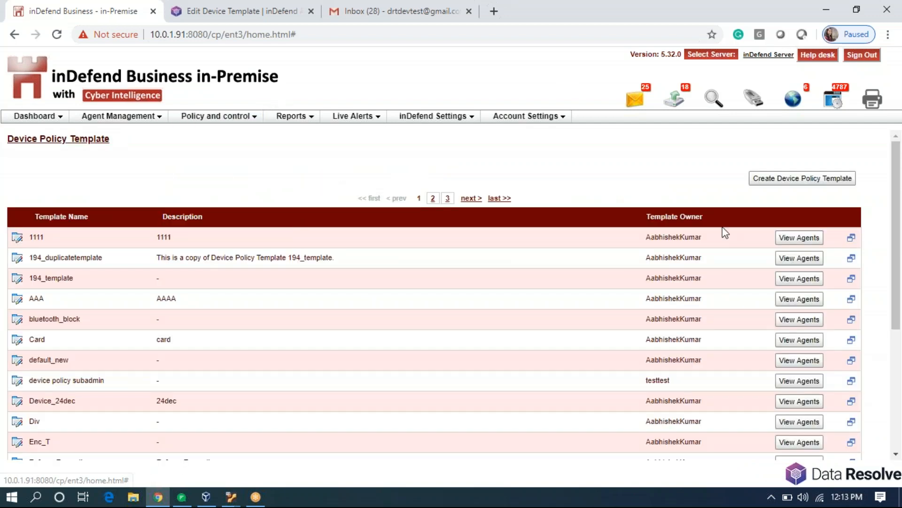
scroll(254, 339, "down", 5)
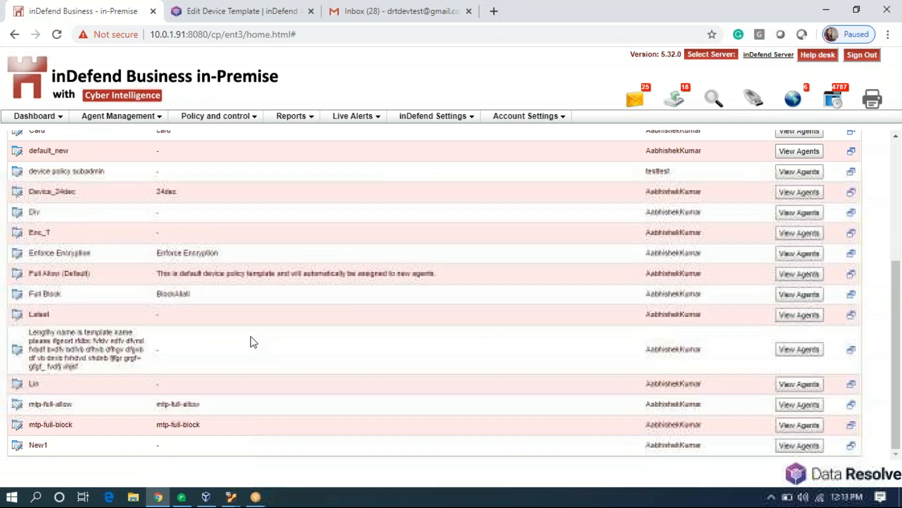
scroll(273, 344, "up", 5)
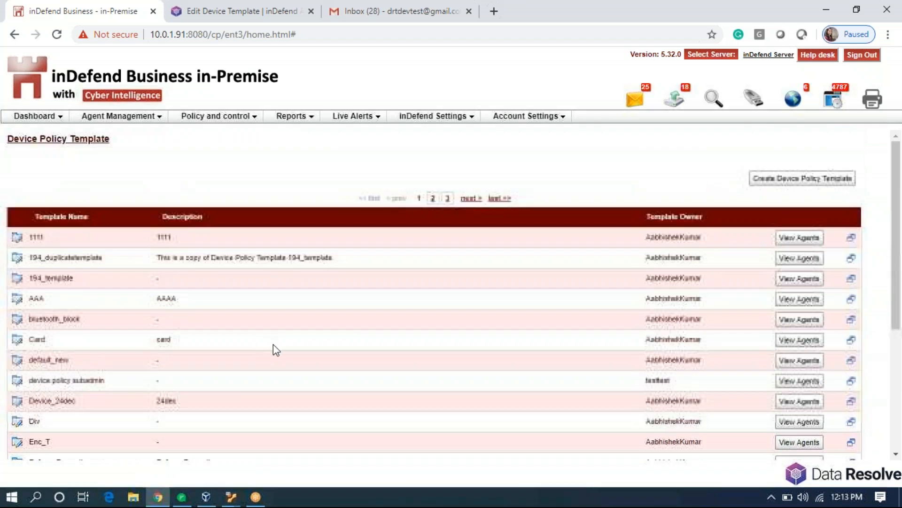
left_click(433, 199)
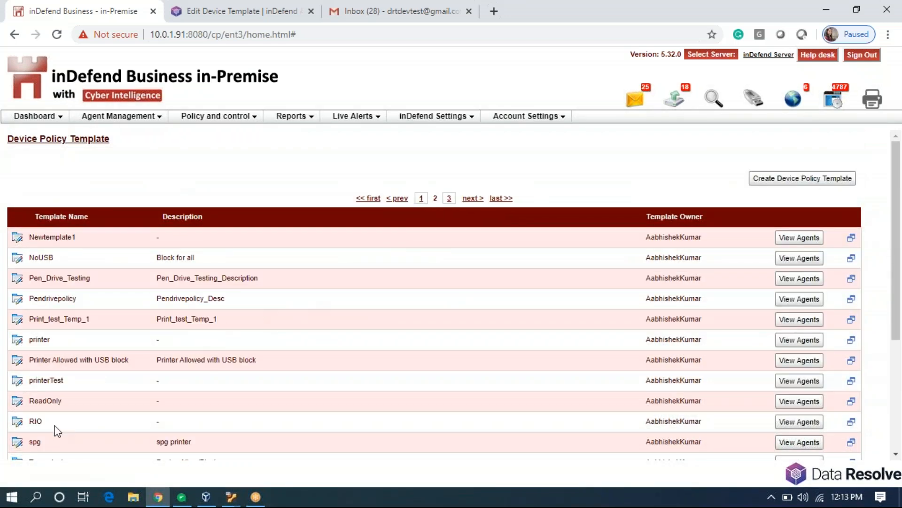
left_click(16, 422)
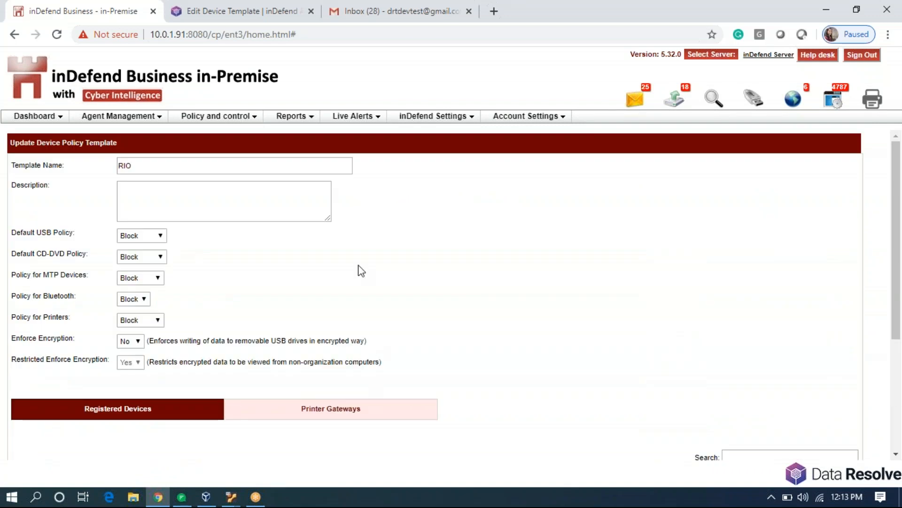
Leave the default USB policy at Block, then bring up Windows search.
left_click(152, 238)
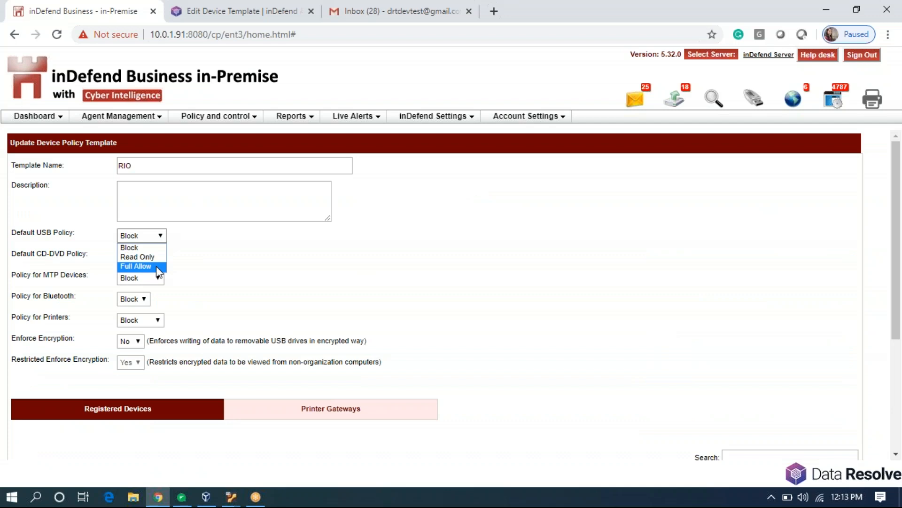
left_click(445, 278)
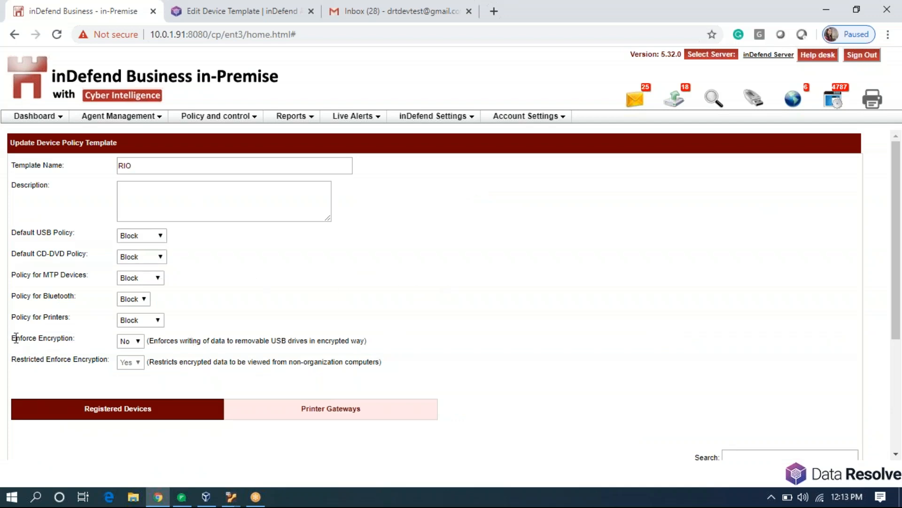
left_click_drag(11, 339, 76, 347)
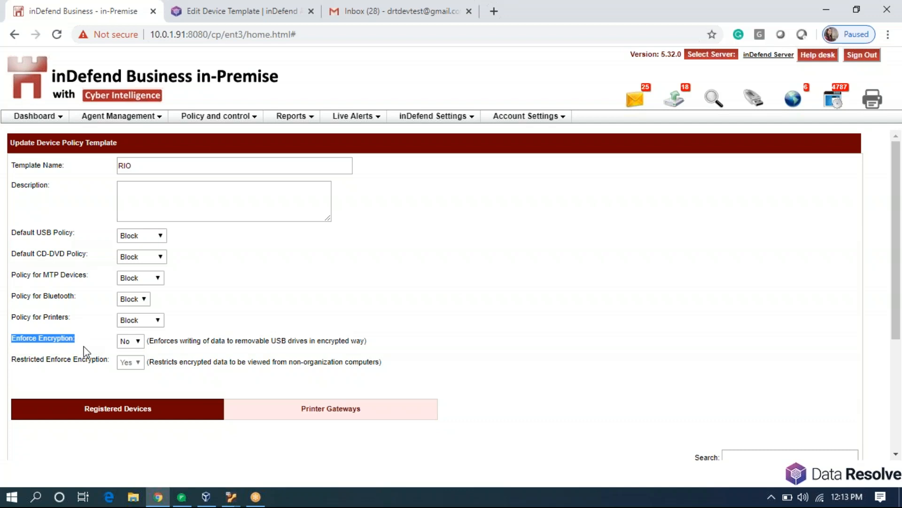
left_click(84, 348)
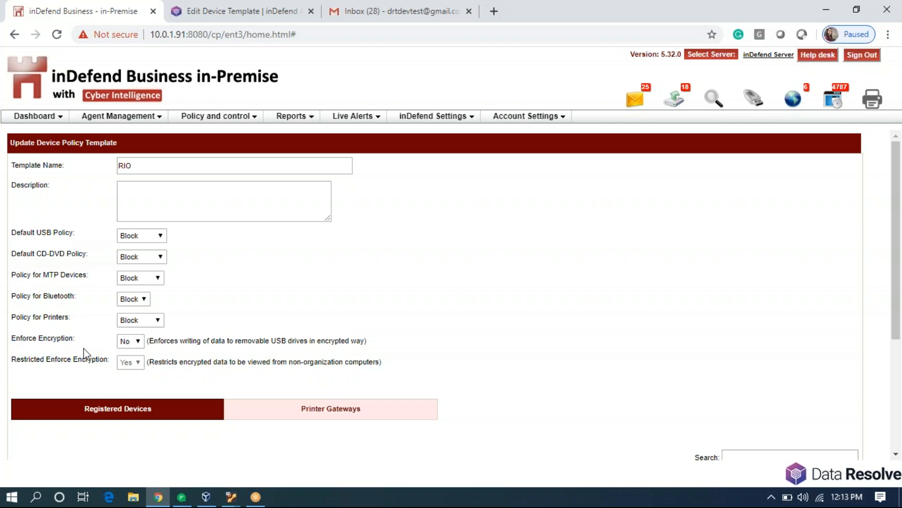
left_click(37, 499)
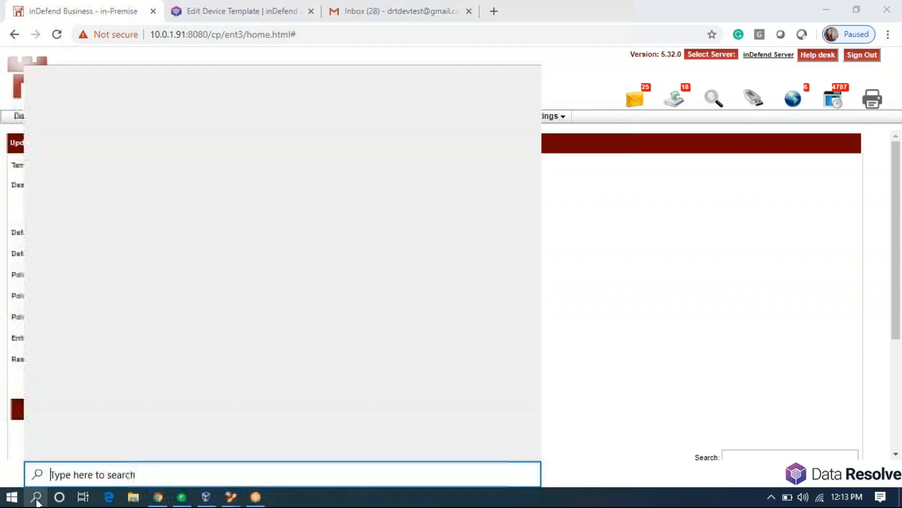
Launch Paint, draw a large rectangle with a smaller one inside it, then minimize Paint.
type("pain")
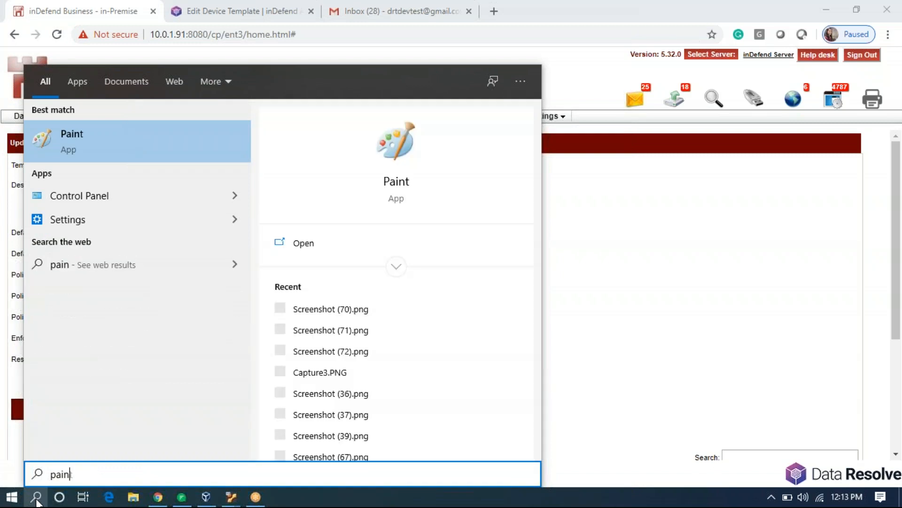
key("Return")
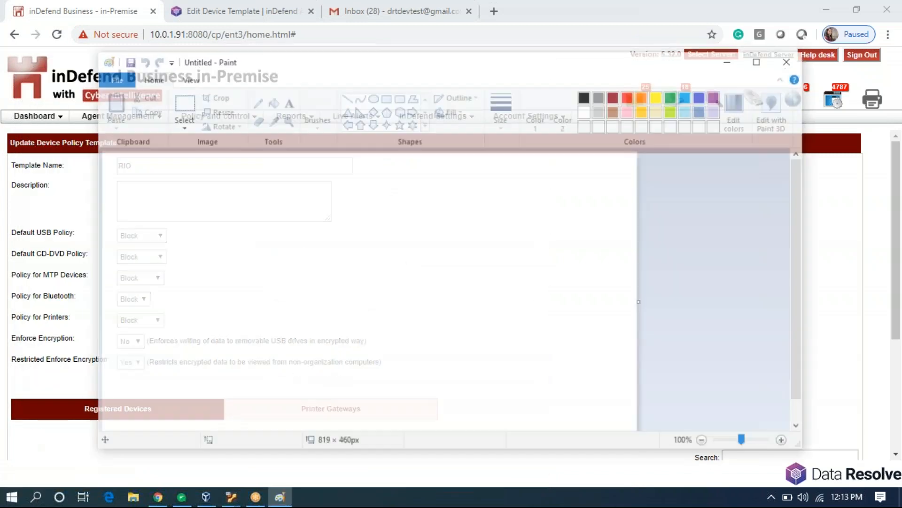
left_click(386, 97)
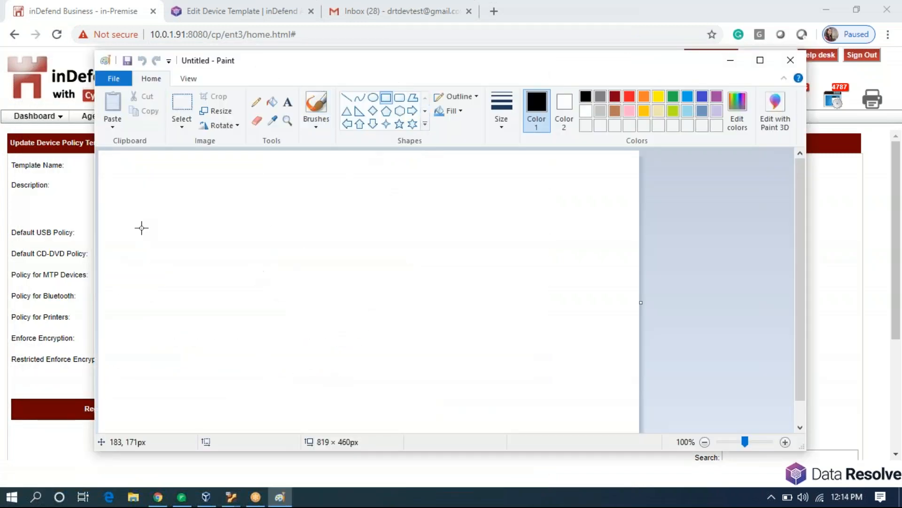
mouse_move(140, 184)
left_mouse_down()
mouse_move(259, 411)
mouse_move(600, 413)
mouse_move(570, 403)
mouse_move(584, 403)
left_mouse_up()
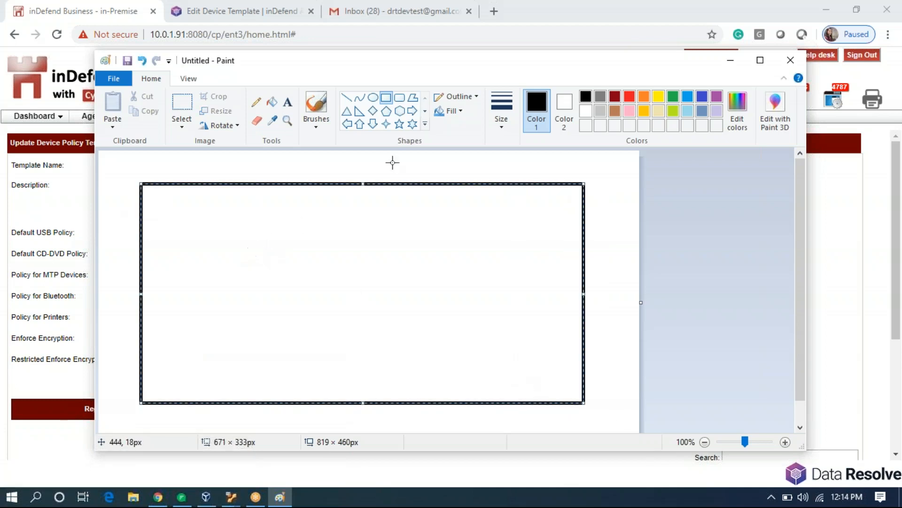
left_click(413, 158)
left_click_drag(229, 246, 491, 377)
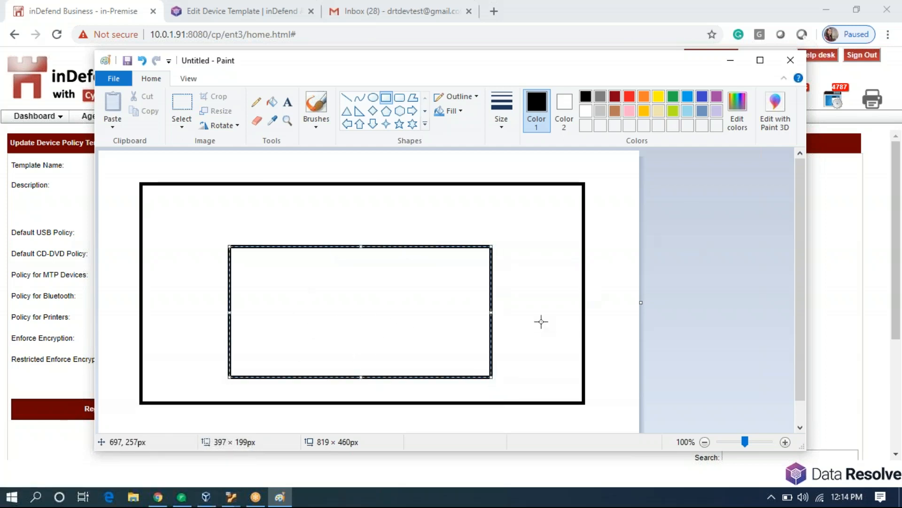
left_click(520, 316)
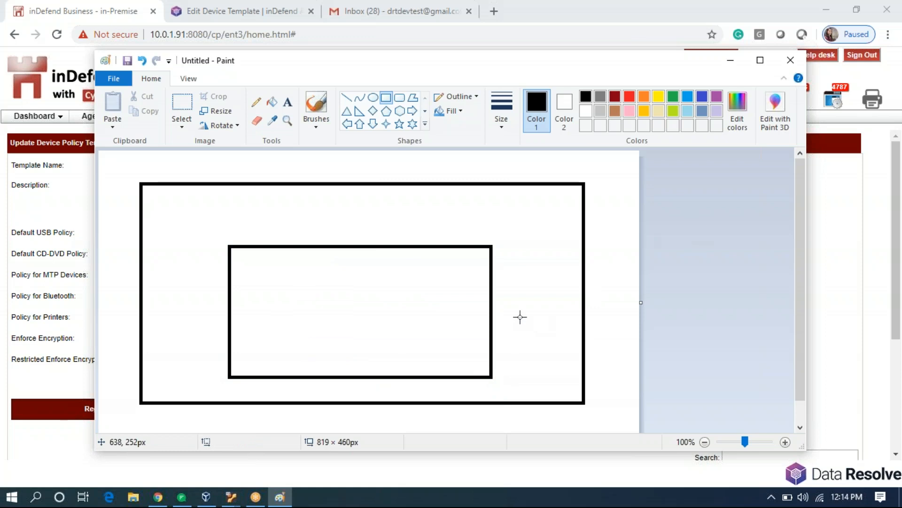
left_click(728, 61)
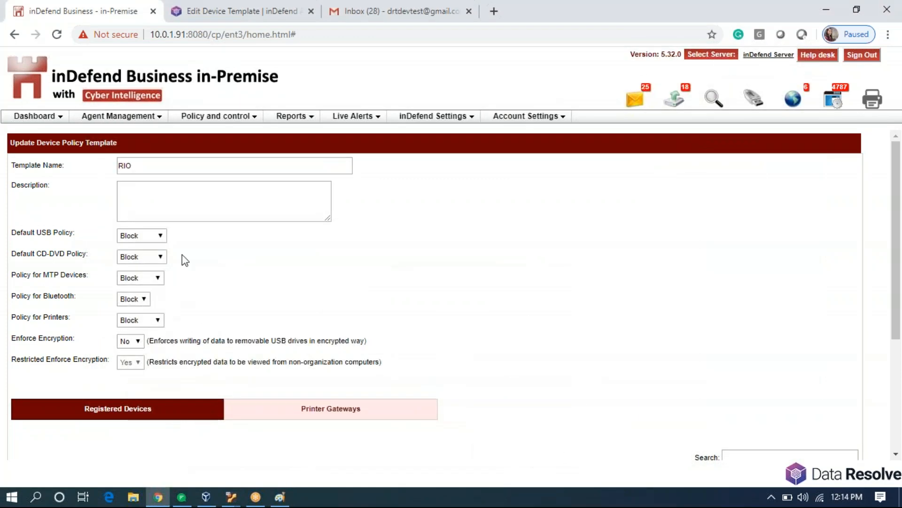
Set RIO's default USB policy to Full Allow with Enforce Encryption Yes, and save the template.
left_click(161, 236)
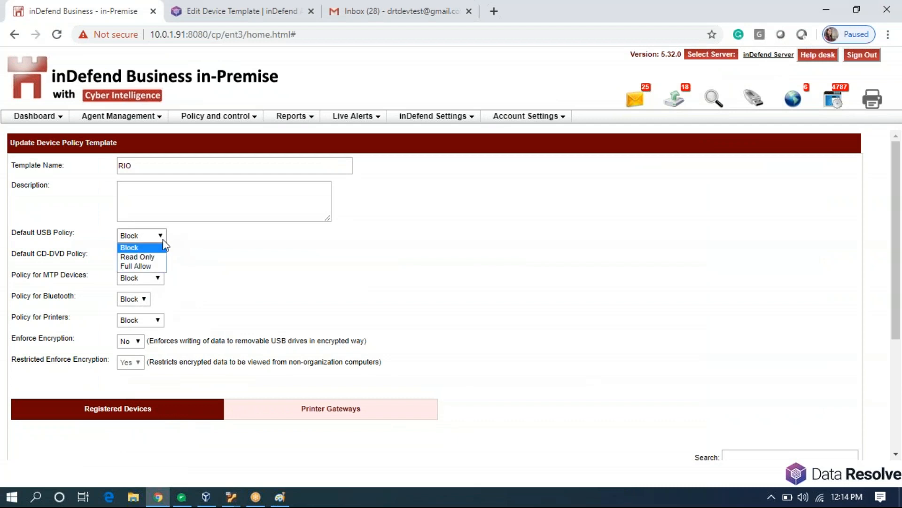
left_click(165, 266)
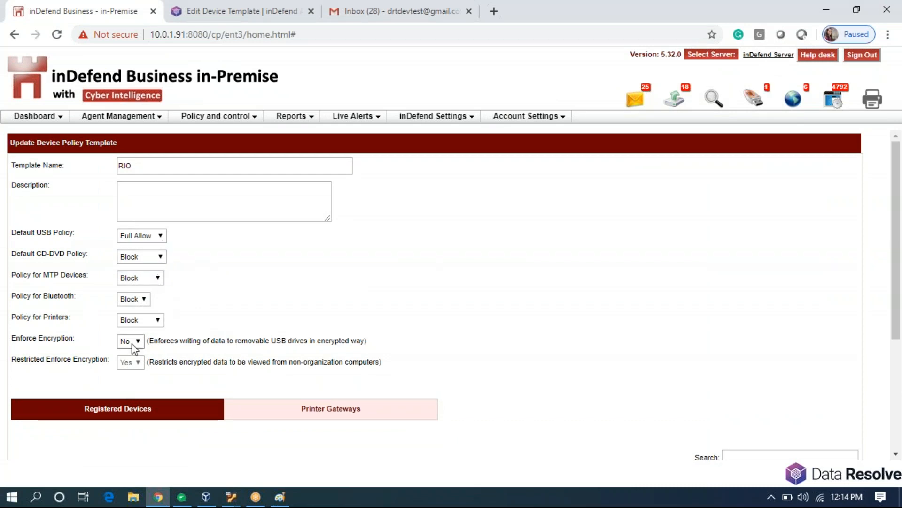
left_click(135, 363)
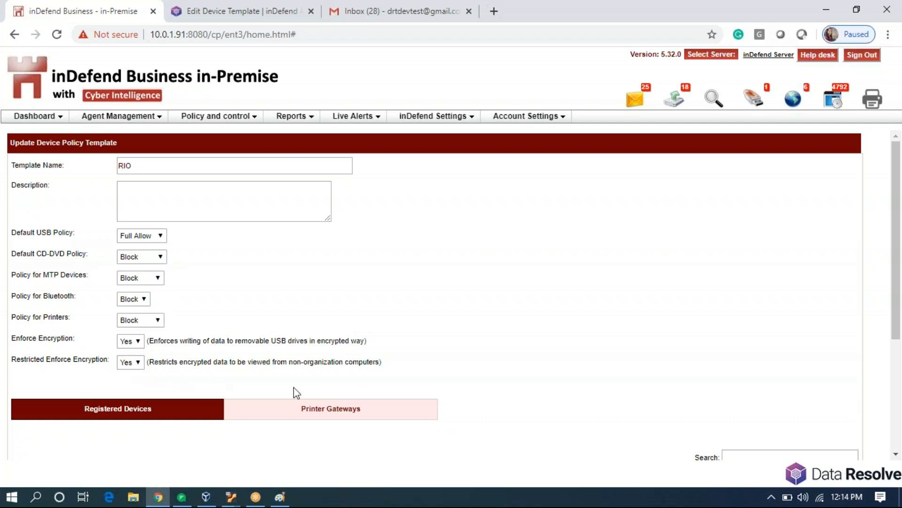
scroll(312, 360, "down", 4)
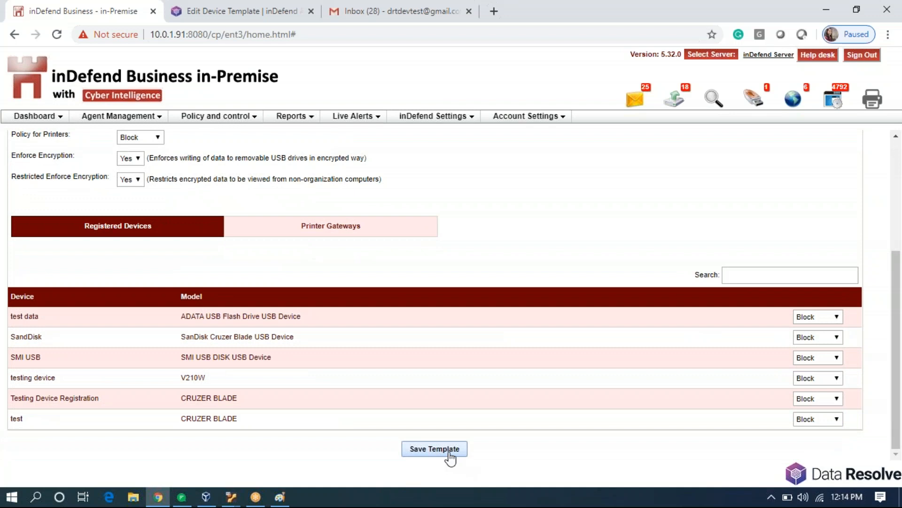
left_click(447, 449)
scroll(380, 371, "up", 3)
scroll(381, 371, "up", 2)
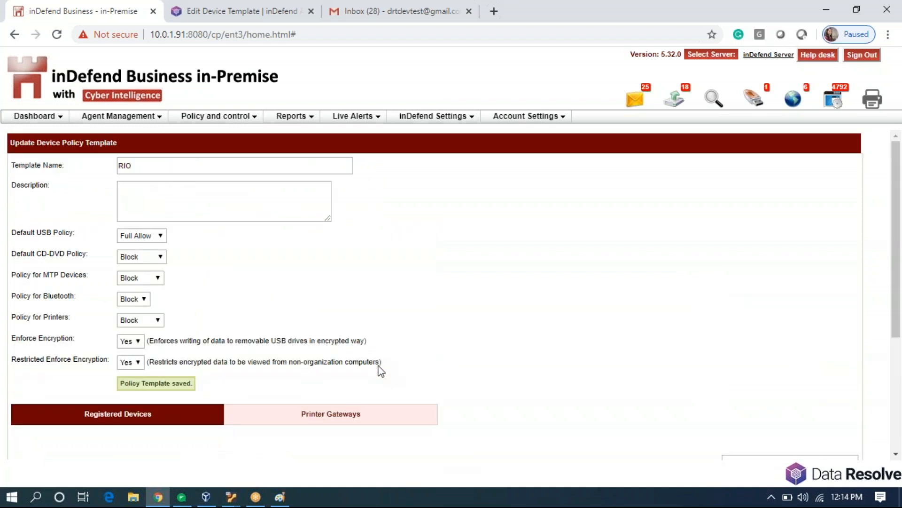
Open Device Policy Management and filter the agents by the name RIO.
mouse_move(249, 122)
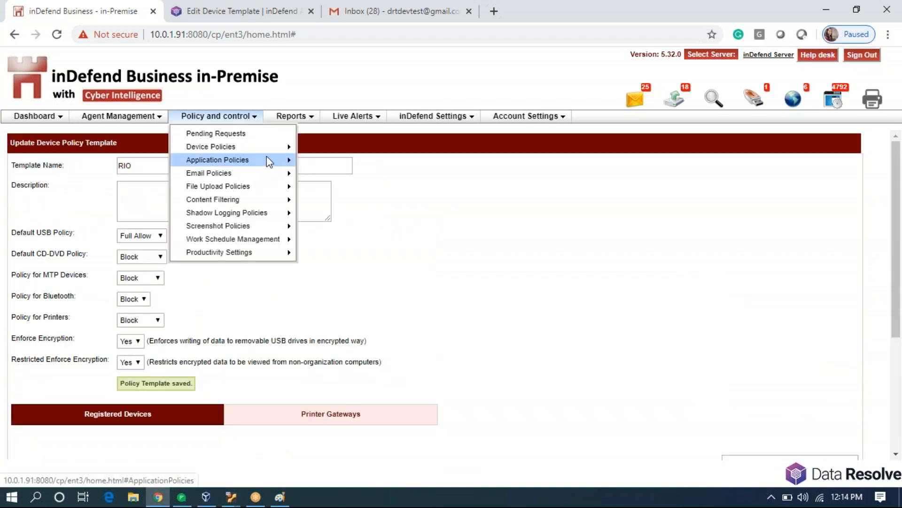
mouse_move(285, 146)
left_click(324, 150)
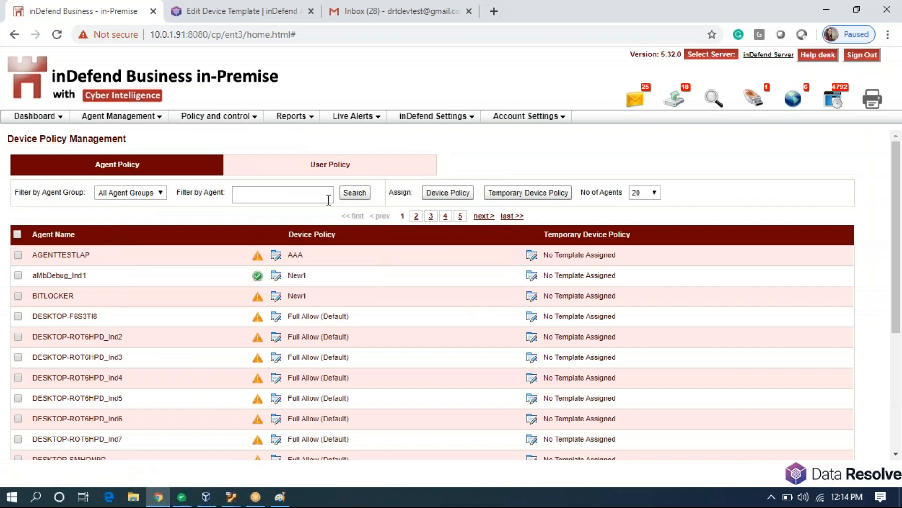
left_click(319, 193)
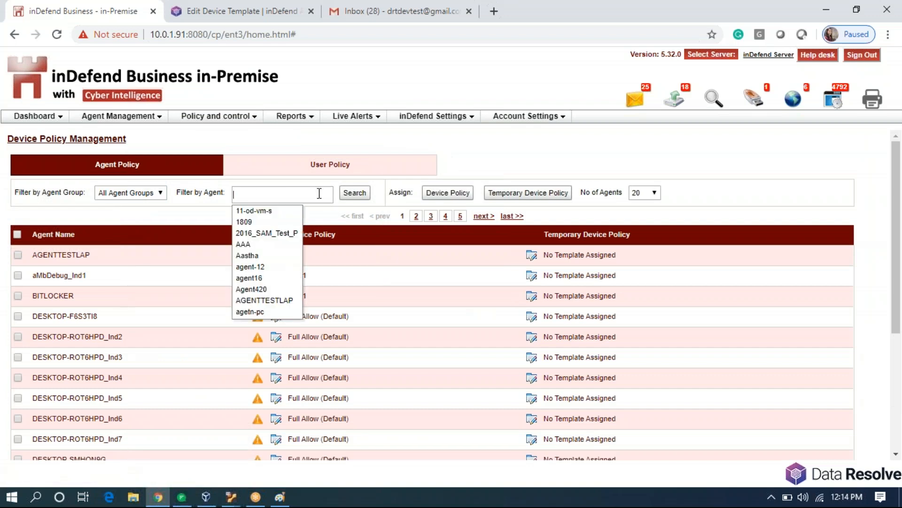
type("RIO")
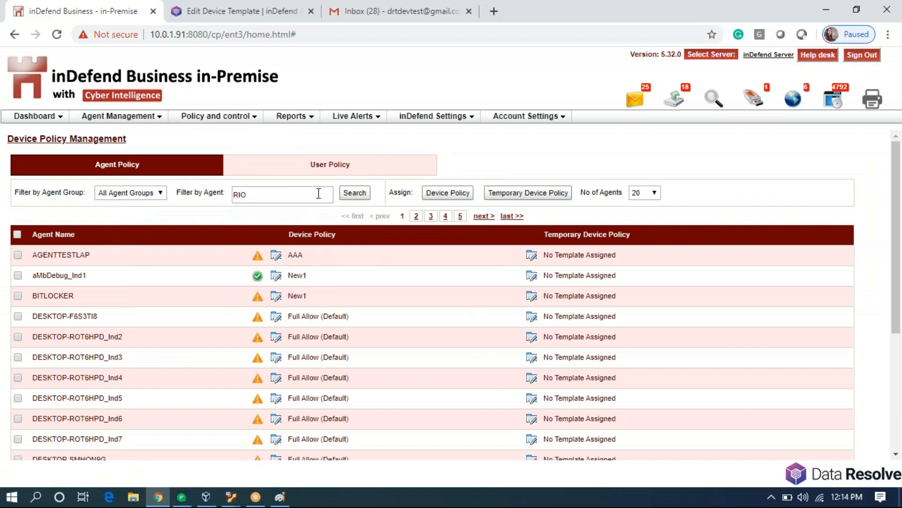
left_click(345, 193)
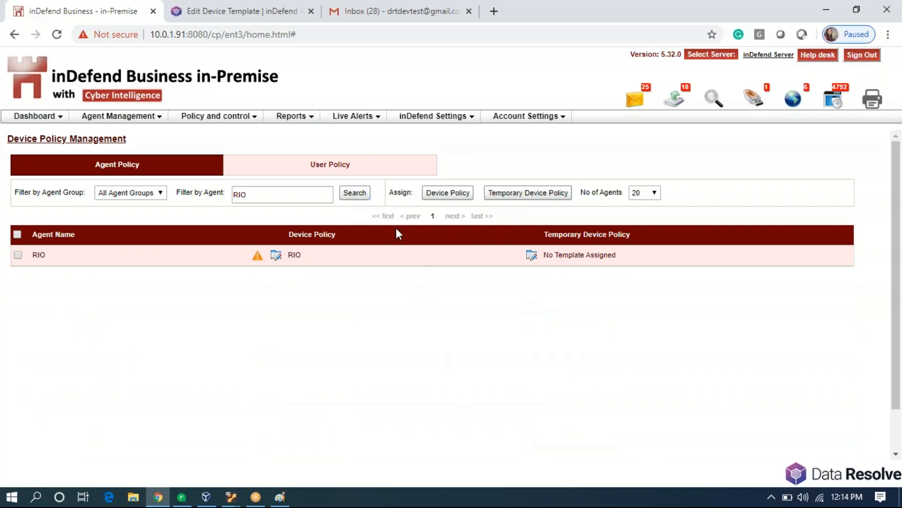
Re-run the RIO agent search several times to update its policy status.
left_click(355, 193)
left_click(354, 194)
left_click(354, 194)
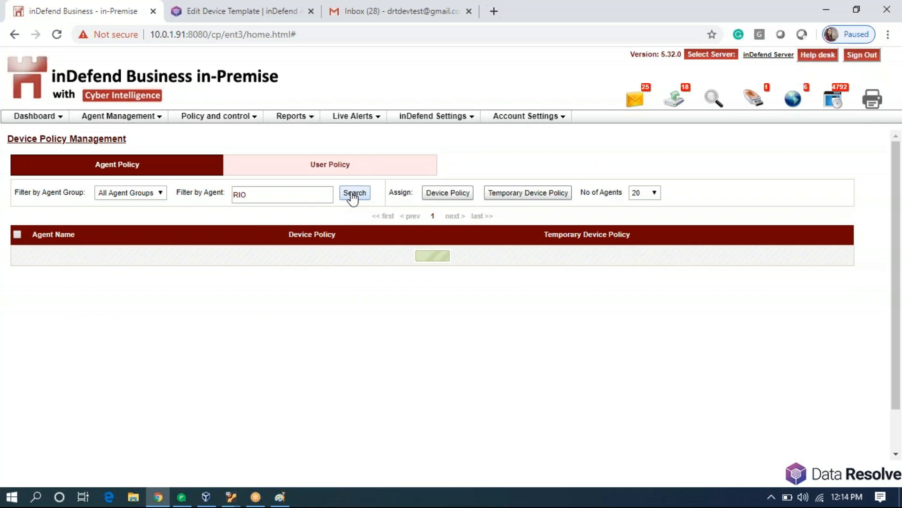
left_click(351, 195)
left_click(351, 197)
left_click(351, 197)
left_click(351, 199)
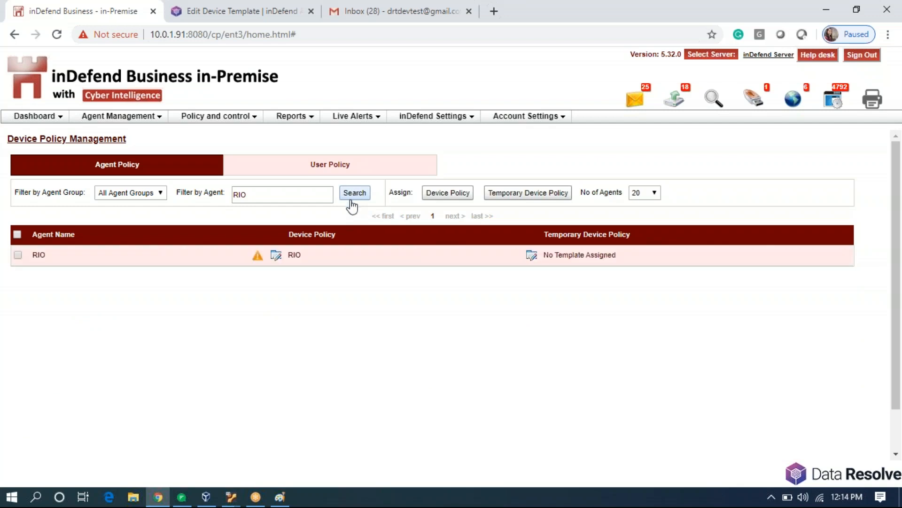
left_click(352, 199)
left_click(351, 199)
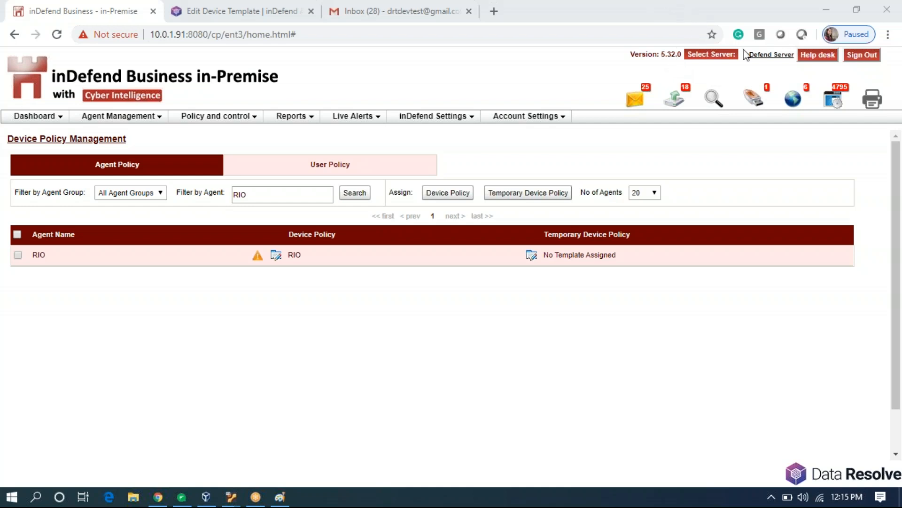
Run the RIO agent search again to confirm the RIO device policy is applied.
left_click(352, 197)
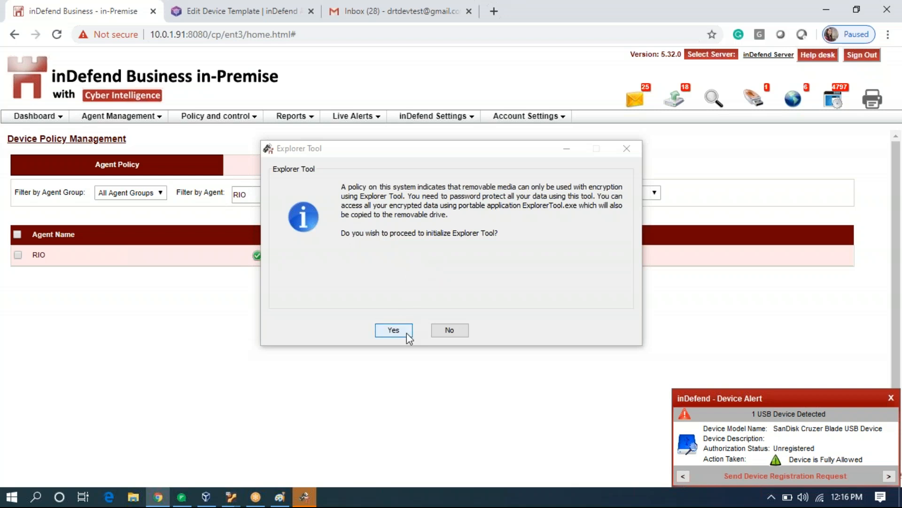
Initialize the encryption tool and create a vault on the SanDisk drive with a confirmed password.
left_click(394, 329)
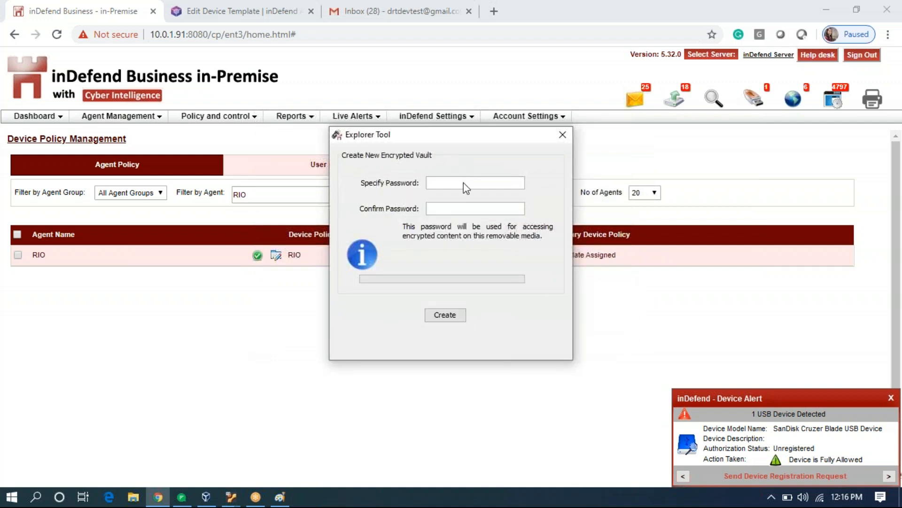
left_click(468, 181)
type("12345678")
left_click(451, 209)
type("12345678")
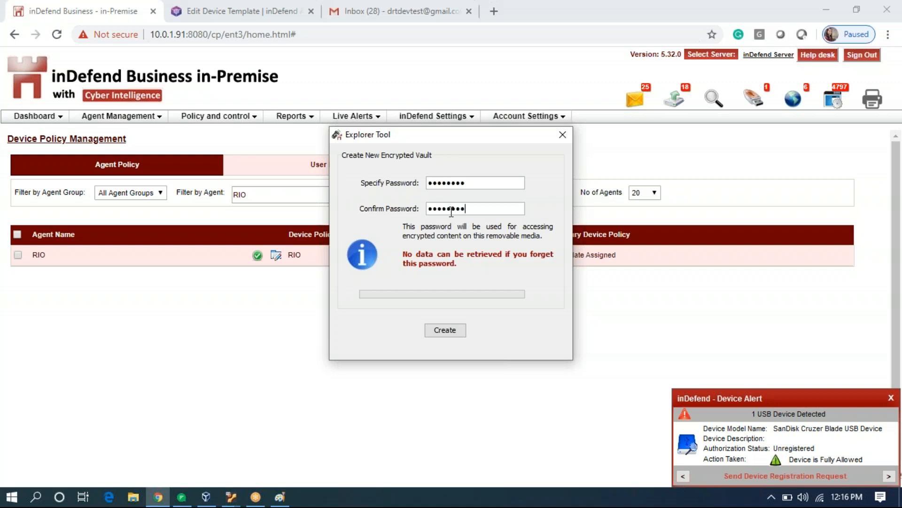
left_click(454, 331)
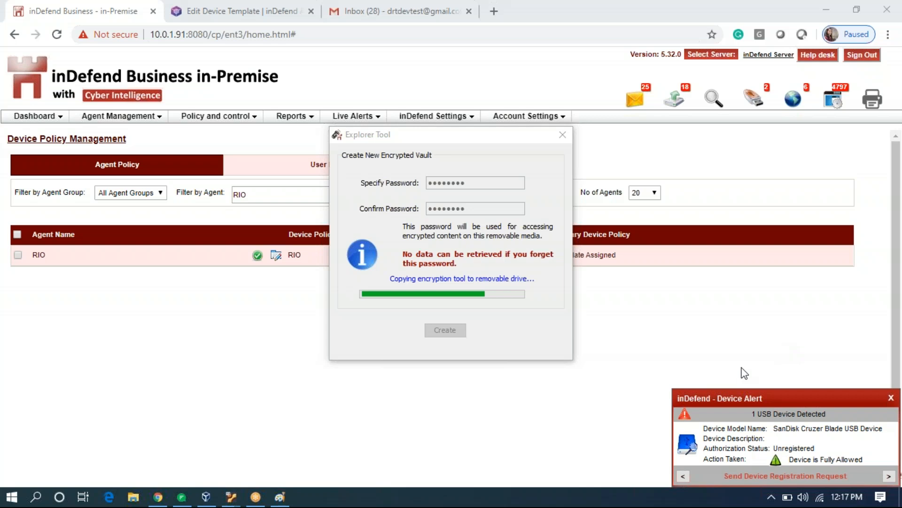
Flood-fill the ring between the rectangles with gold and the inner rectangle with pink.
left_click(280, 497)
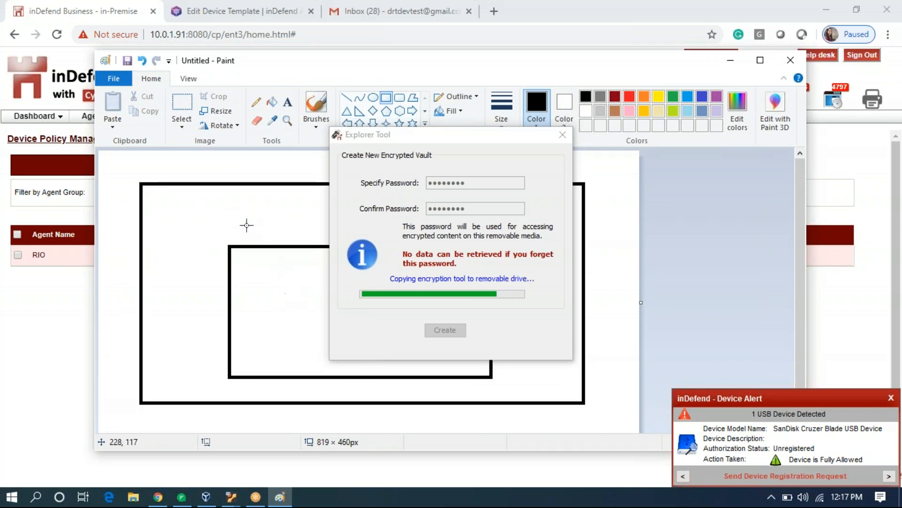
left_click(271, 101)
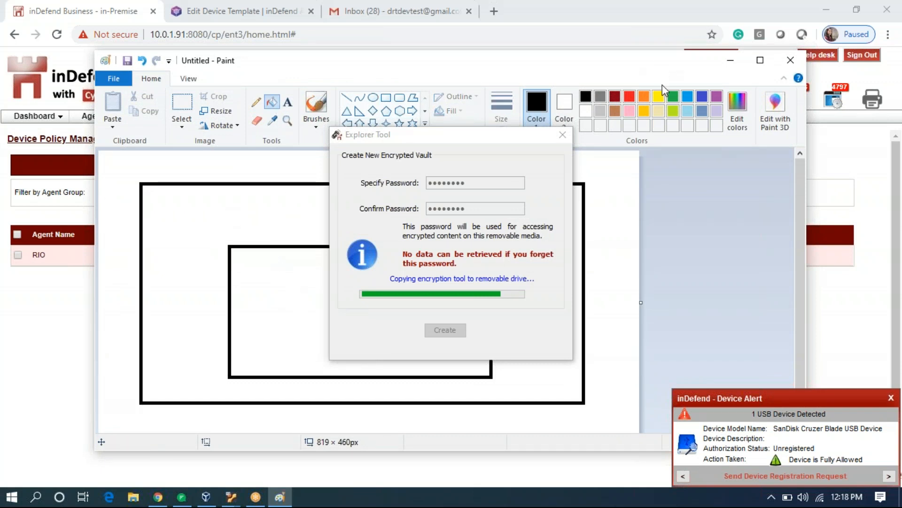
left_click(640, 113)
left_click(198, 226)
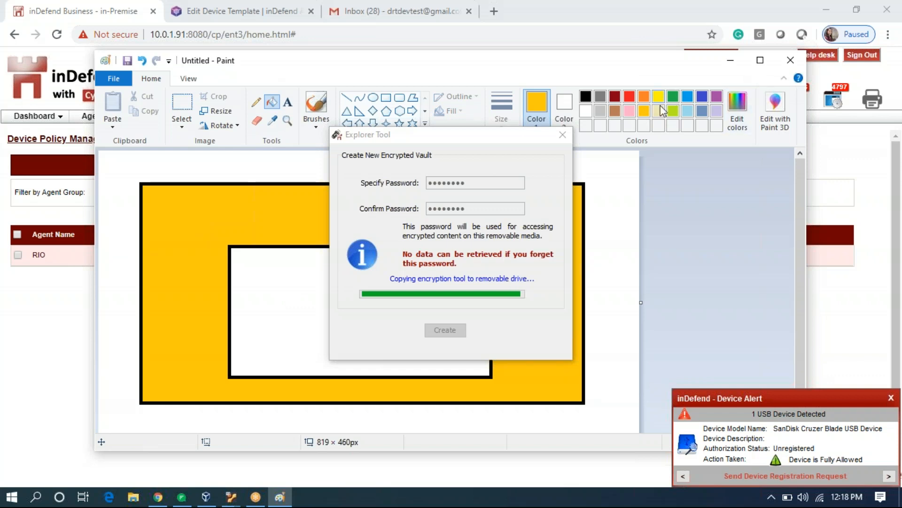
left_click(629, 113)
left_click(259, 306)
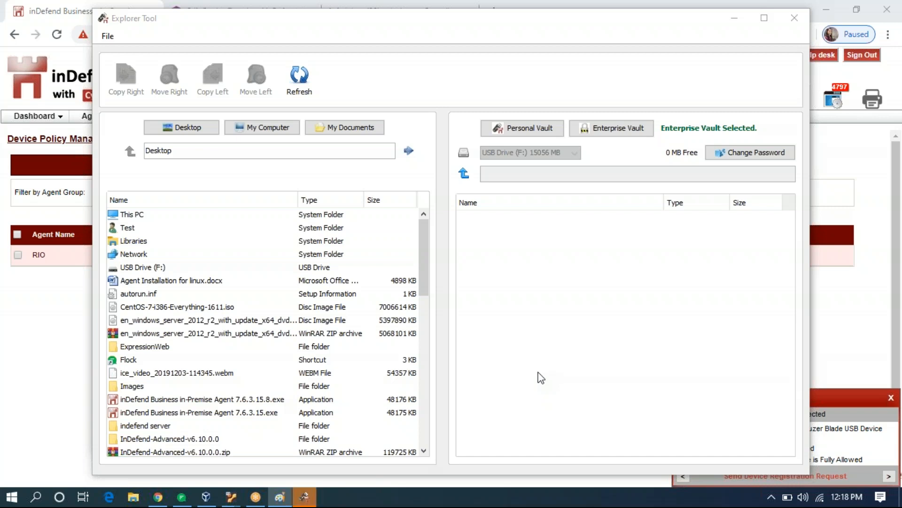
Copy tt.txt from the Desktop files into the Enterprise Vault.
left_click(311, 499)
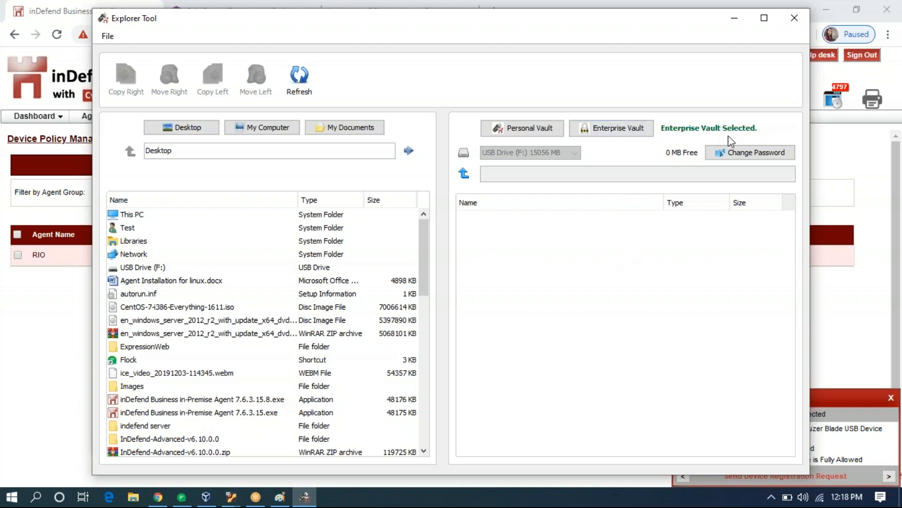
left_click(598, 137)
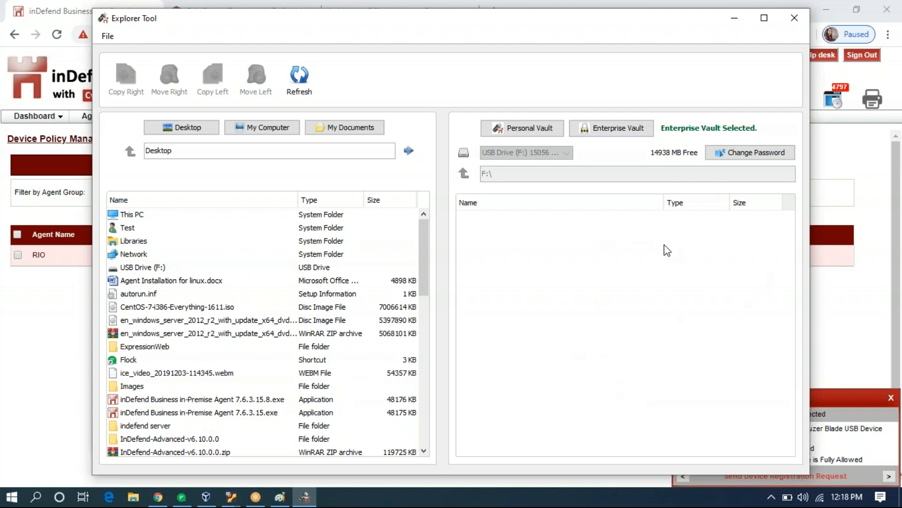
scroll(206, 350, "down", 8)
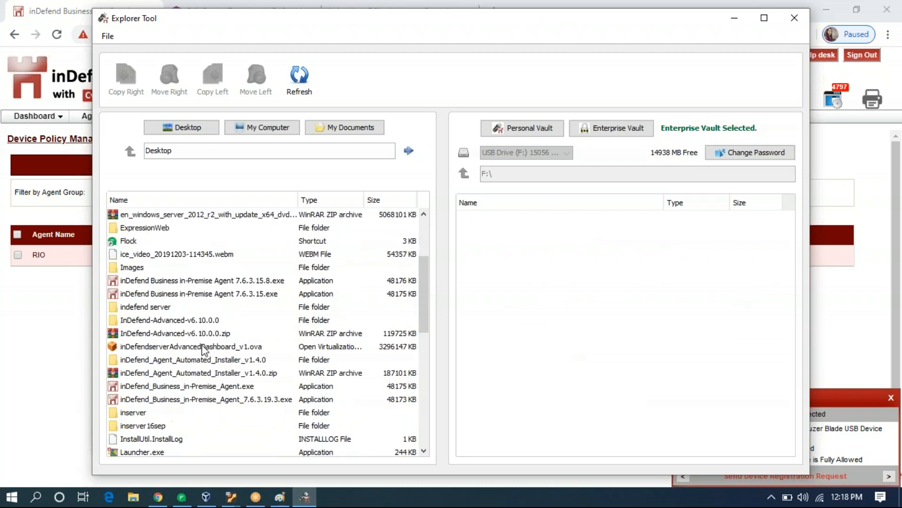
scroll(205, 350, "down", 2)
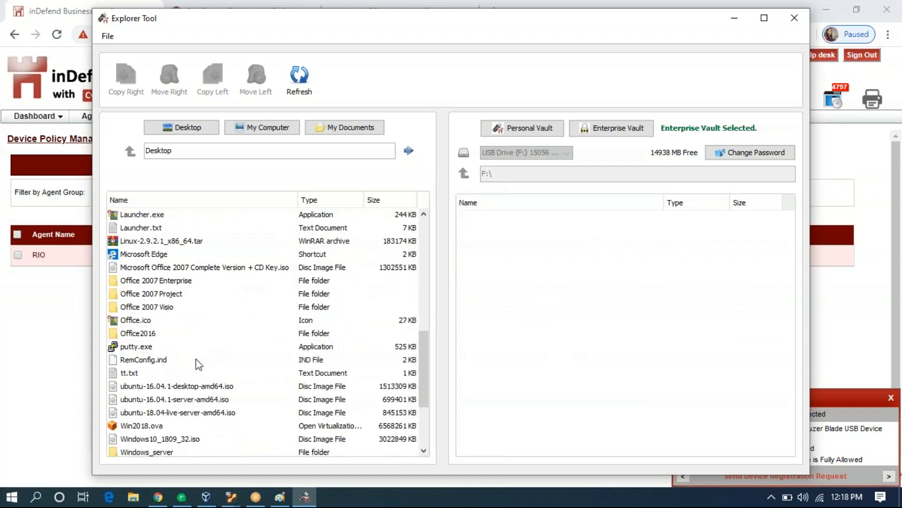
left_click(135, 334)
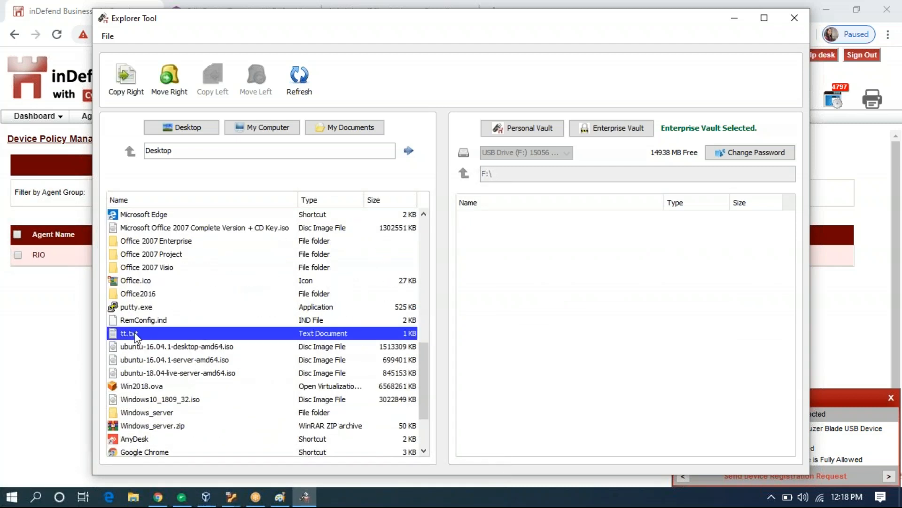
left_click(125, 77)
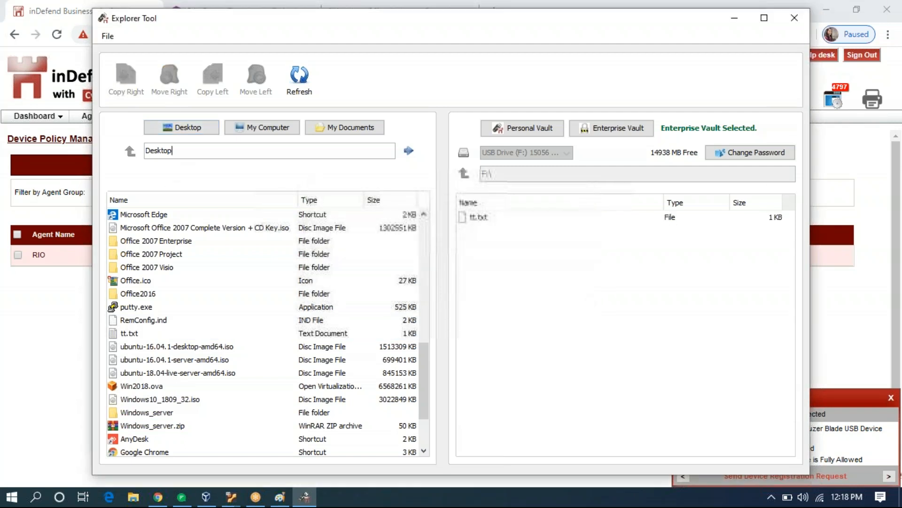
left_click(513, 221)
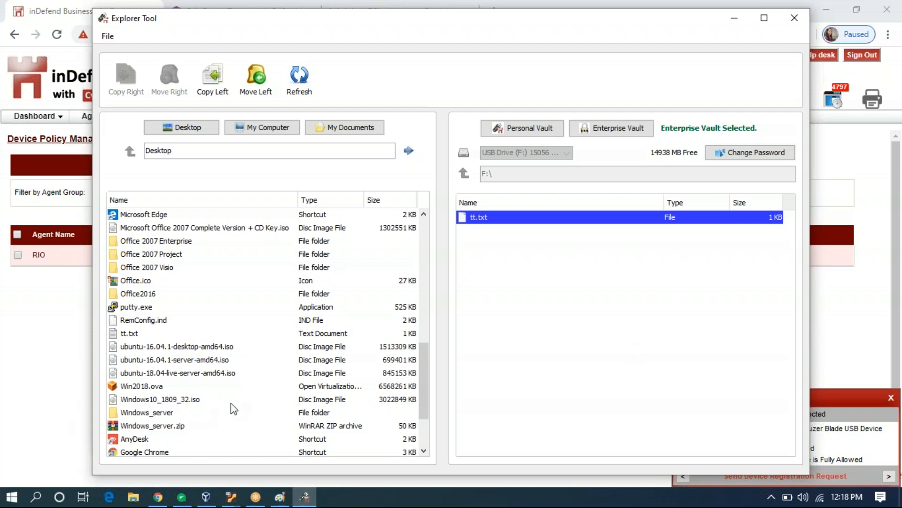
Copy Launcher.txt from the Desktop files into the Enterprise Vault as well.
scroll(230, 404, "down", 2)
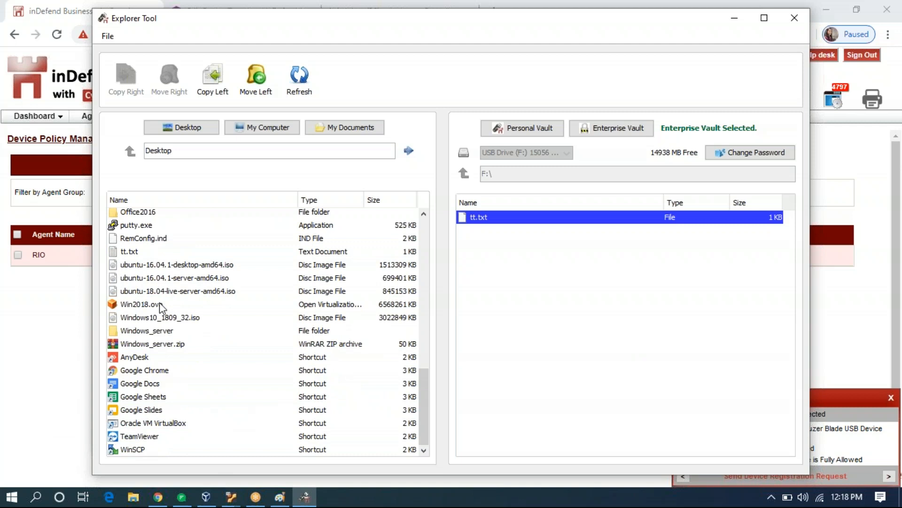
scroll(163, 310, "up", 4)
scroll(164, 317, "up", 3)
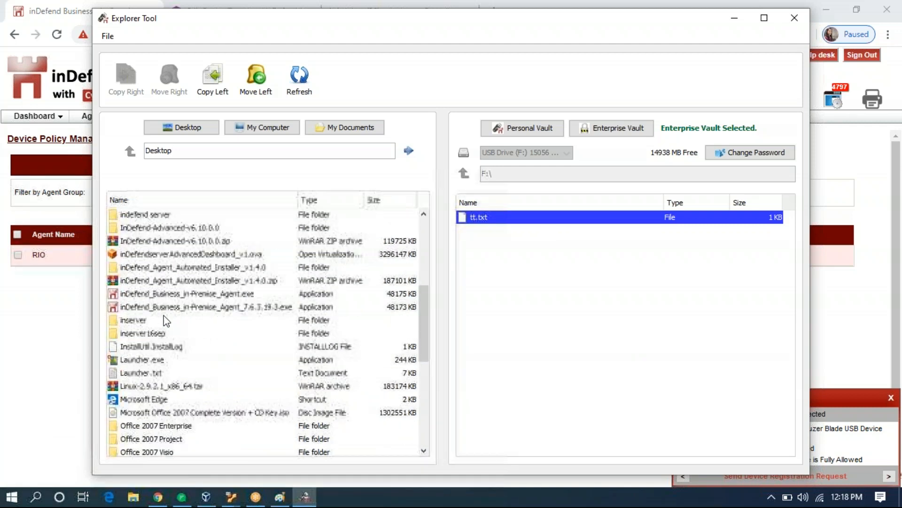
left_click(137, 374)
left_click(125, 77)
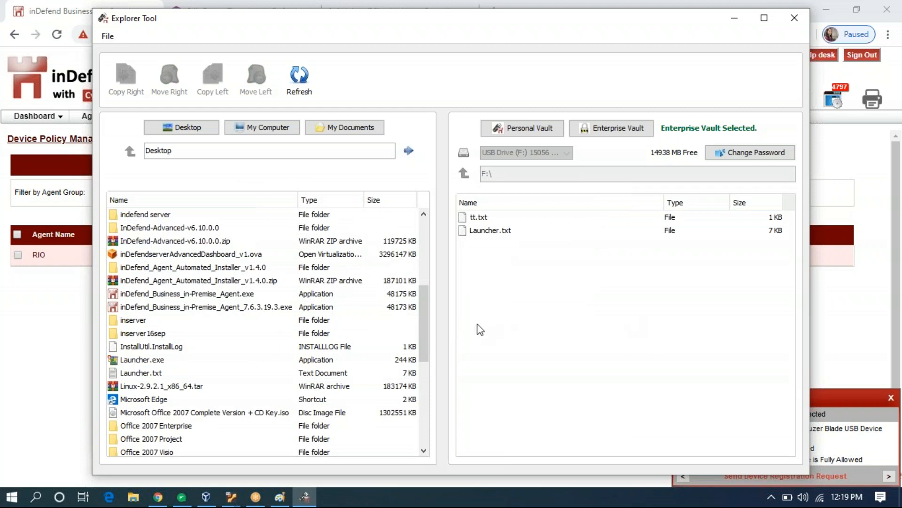
left_click(532, 129)
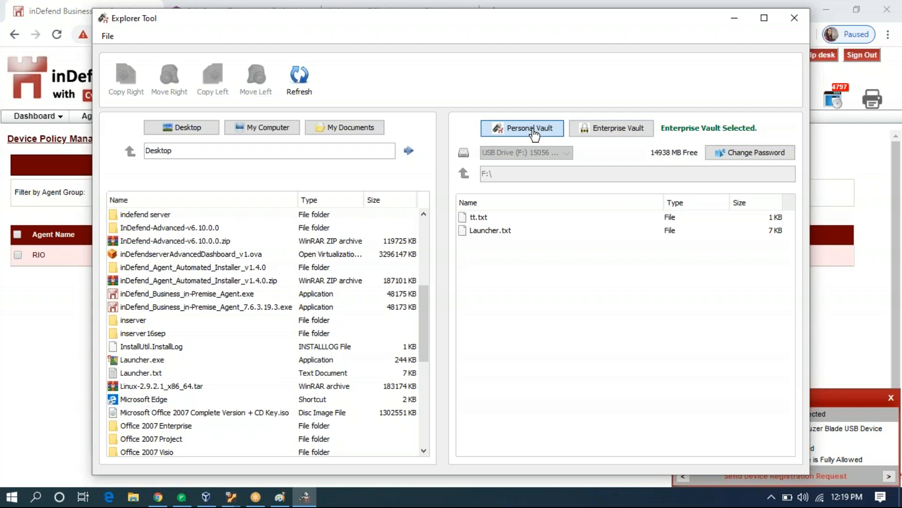
Try copying Launcher.txt into the restricted Personal Vault, then review the Enterprise Vault and close.
left_click(534, 134)
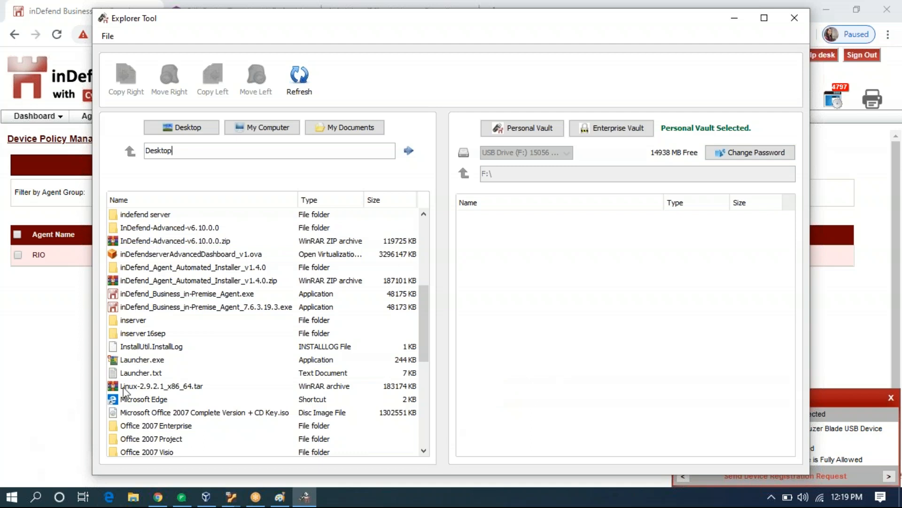
left_click(140, 375)
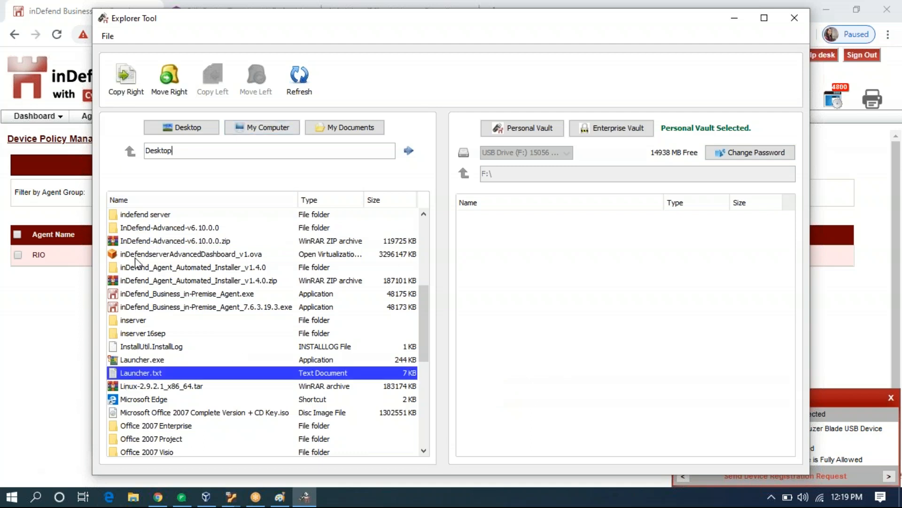
scroll(174, 275, "up", 4)
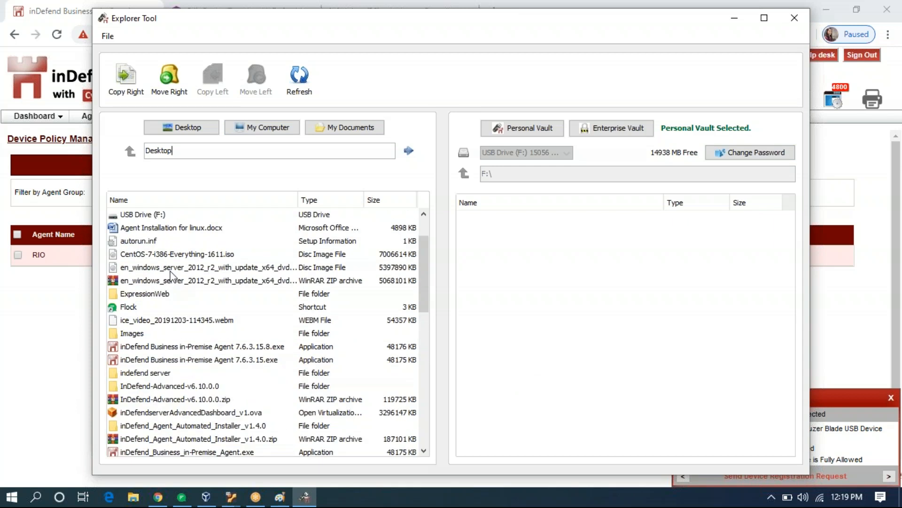
left_click(124, 81)
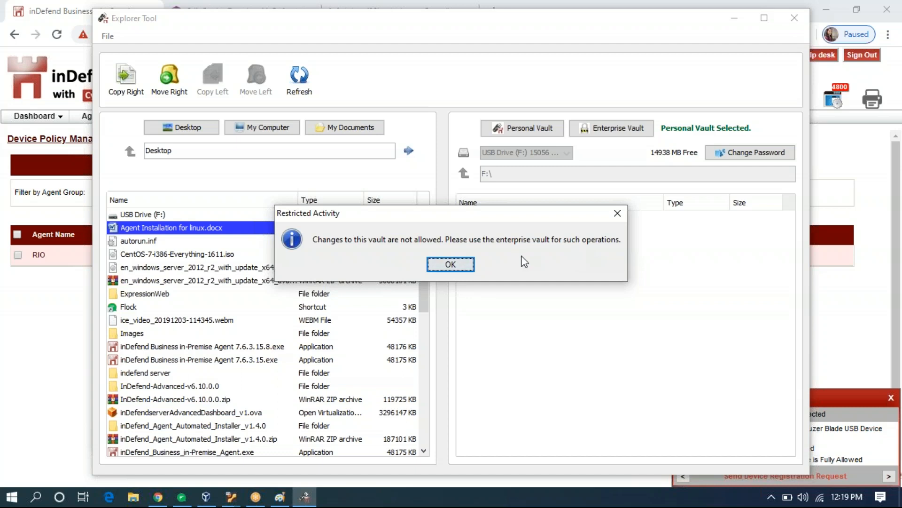
left_click(447, 268)
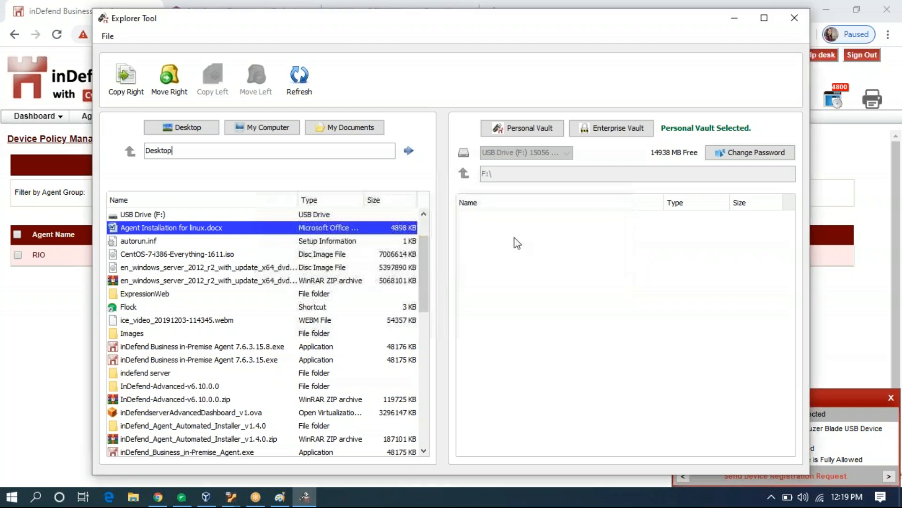
left_click(621, 134)
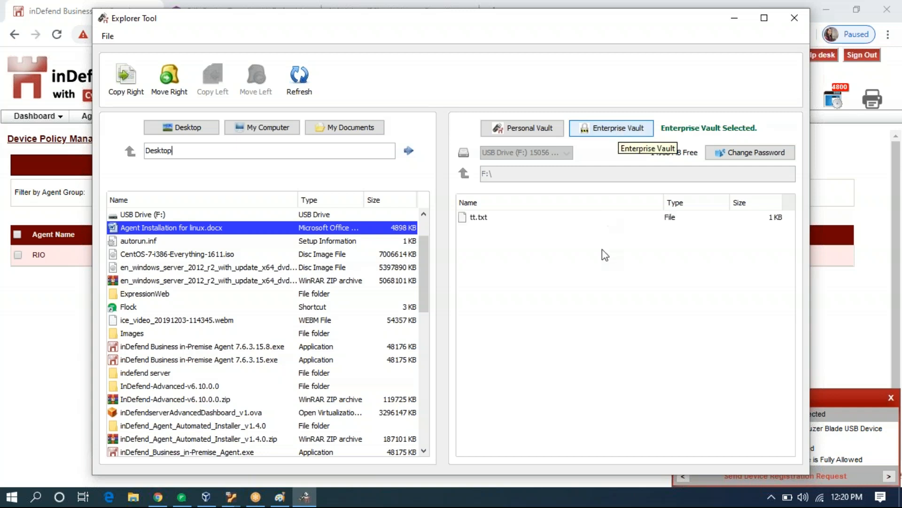
left_click(796, 18)
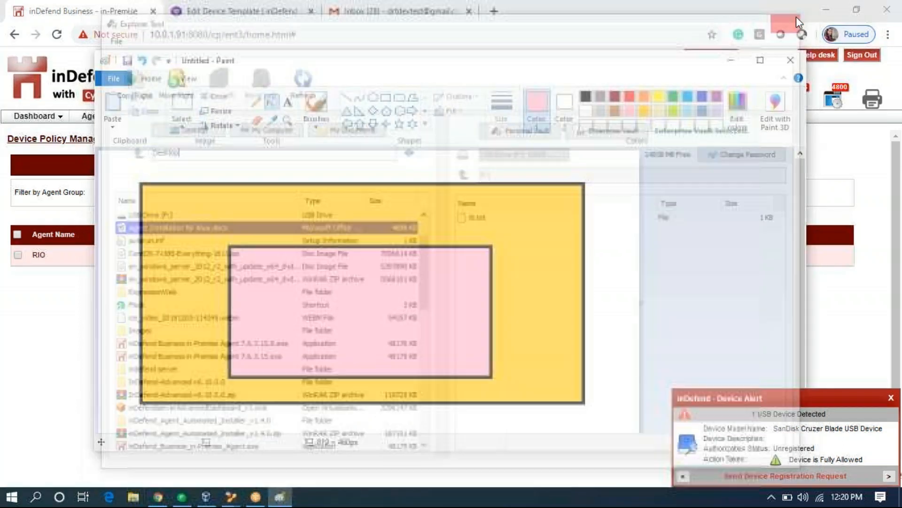
Open the RIO template from page 2 of the Device Policy Templates list.
left_click(731, 62)
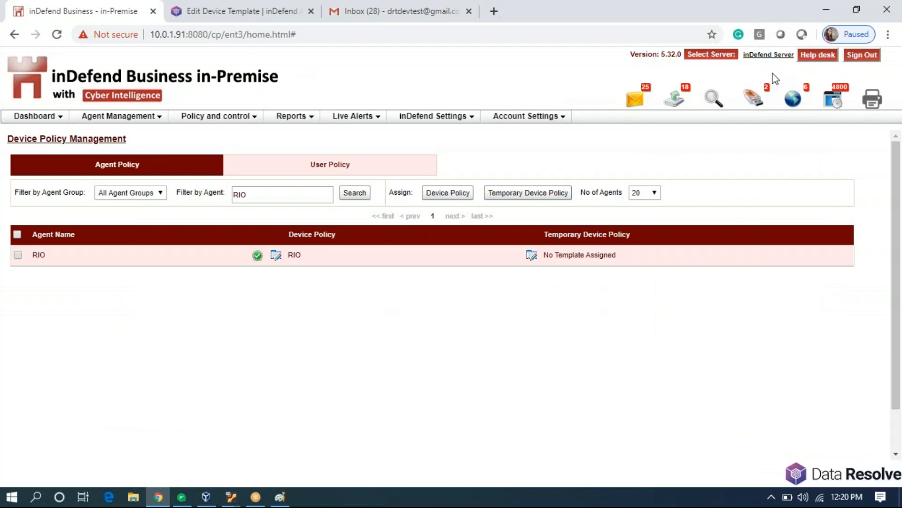
left_click(248, 121)
mouse_move(256, 149)
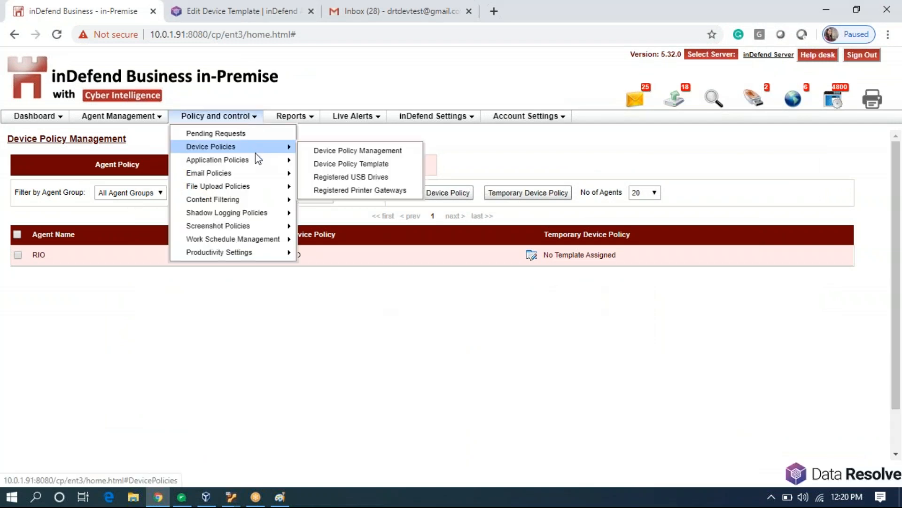
left_click(315, 164)
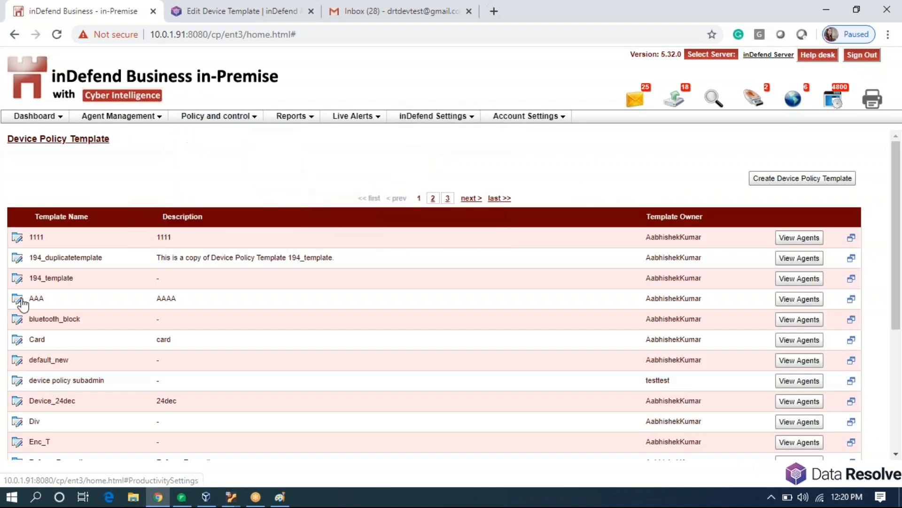
left_click(433, 198)
scroll(221, 288, "down", 4)
scroll(221, 289, "up", 3)
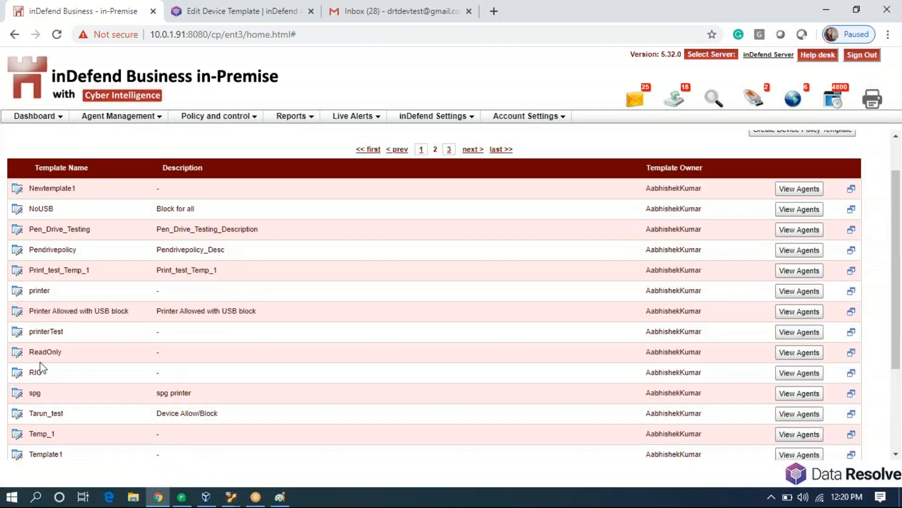
left_click(14, 376)
Set Restricted Enforce Encryption to No and save the RIO template.
left_click(136, 363)
left_click(125, 375)
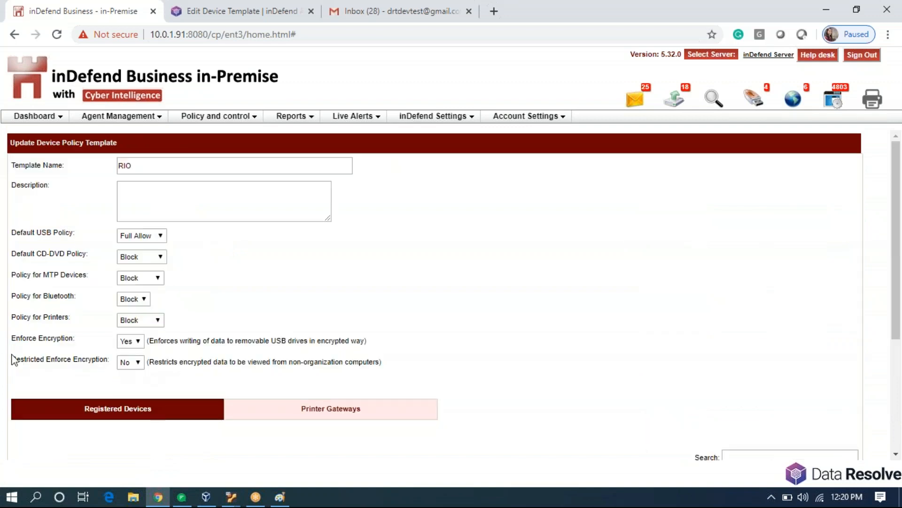
left_click_drag(11, 360, 108, 359)
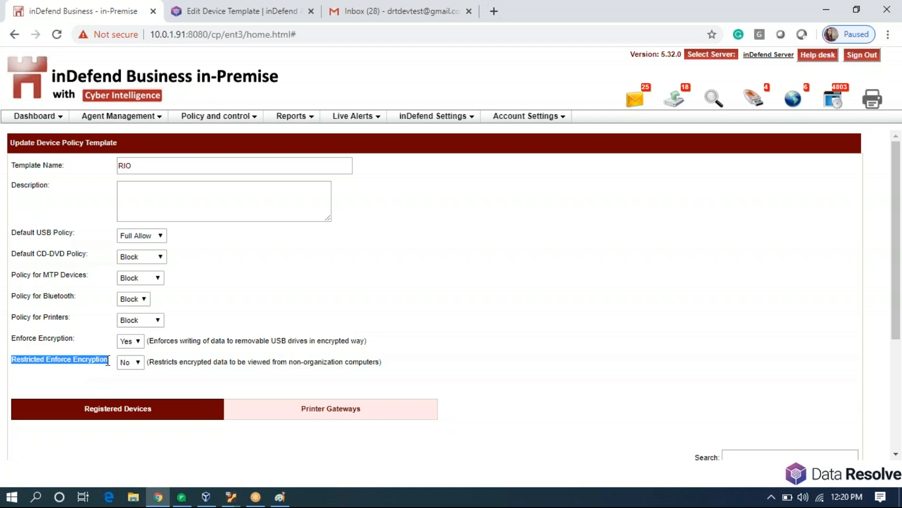
left_click(135, 373)
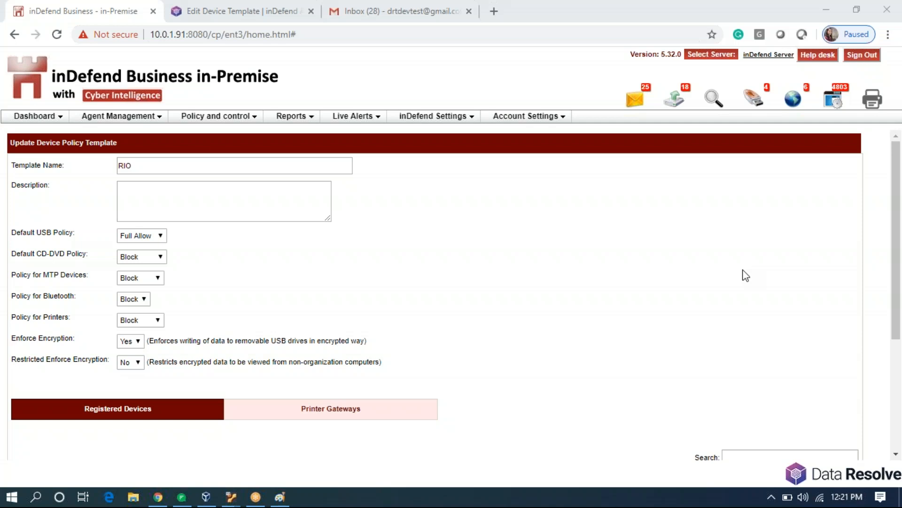
scroll(553, 360, "down", 4)
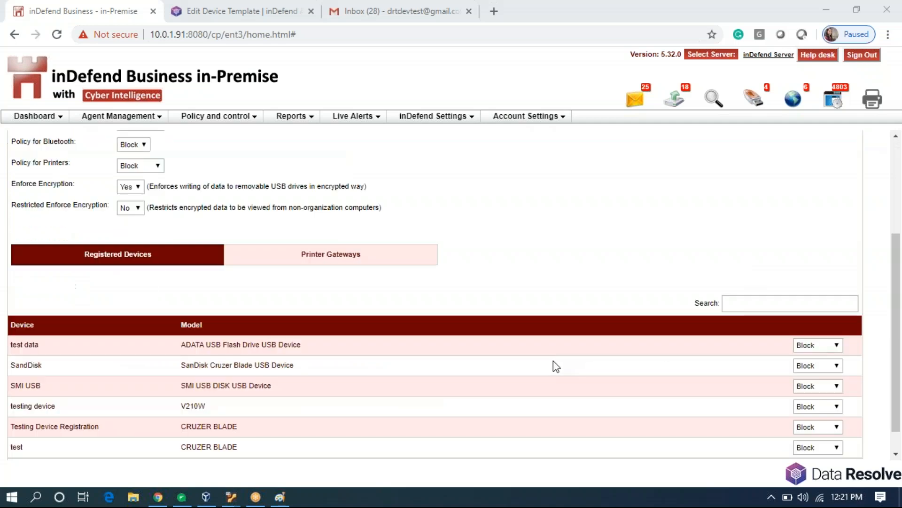
left_click(419, 452)
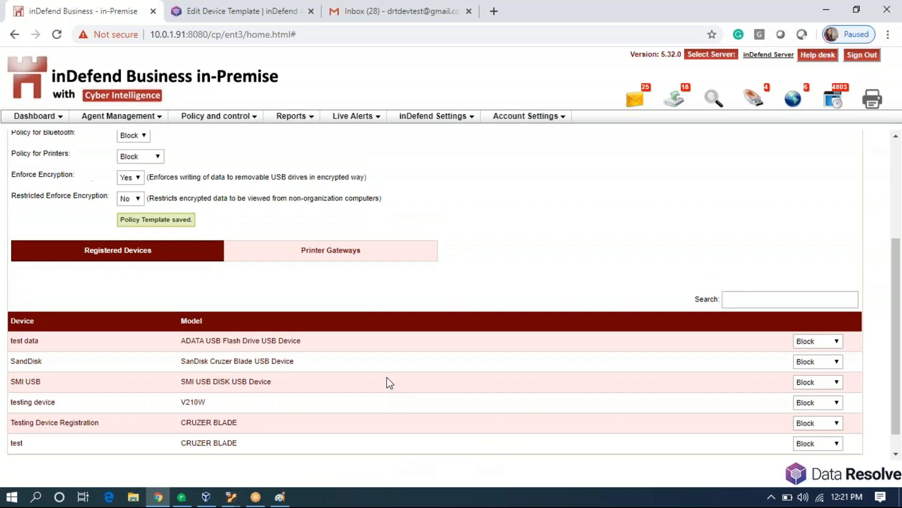
left_click(232, 119)
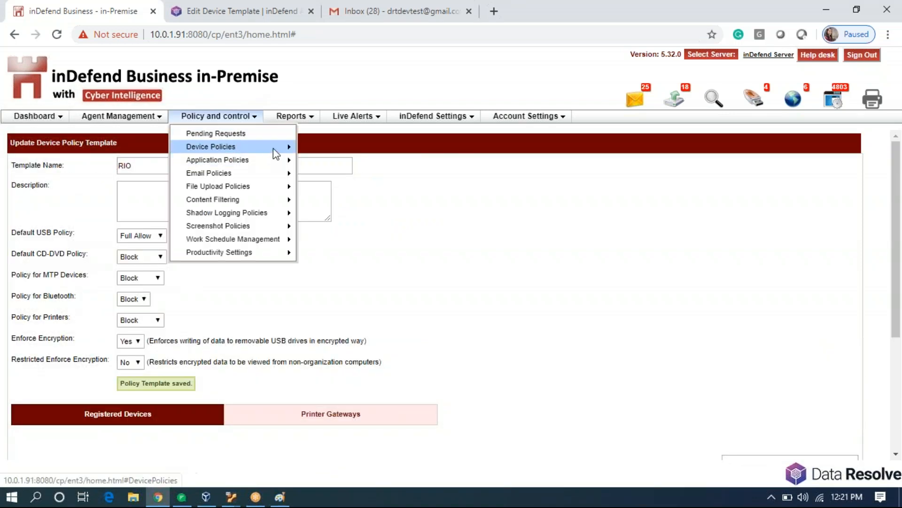
Filter Device Policy Management by agent name RIO and search.
mouse_move(282, 148)
left_click(315, 151)
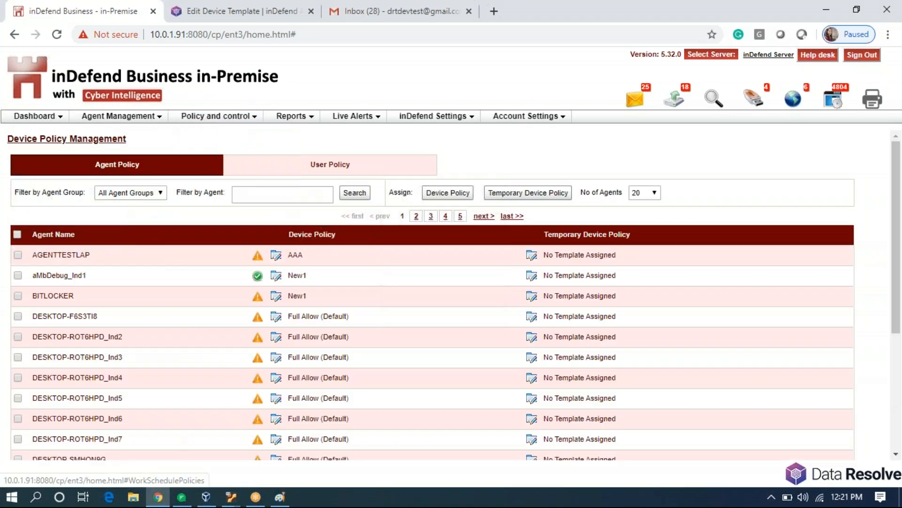
left_click(300, 197)
type("RIO")
key("Return")
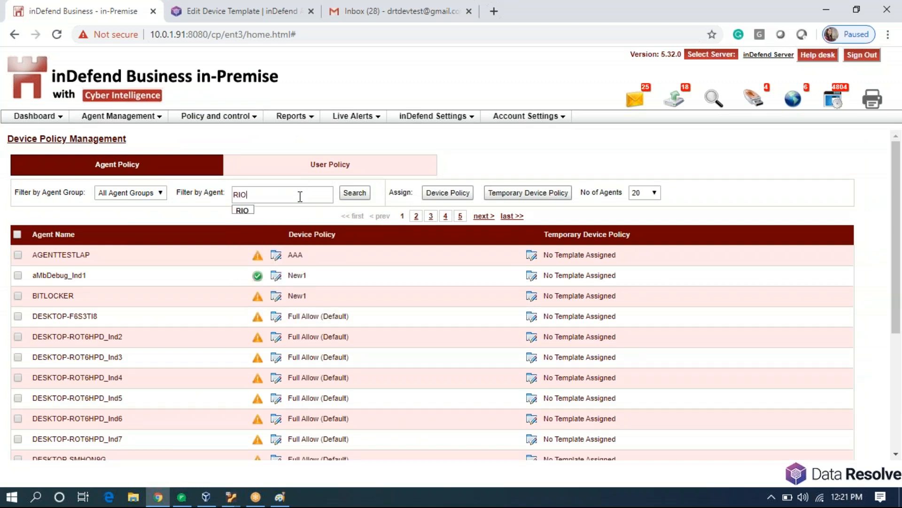
left_click(365, 195)
left_click(362, 199)
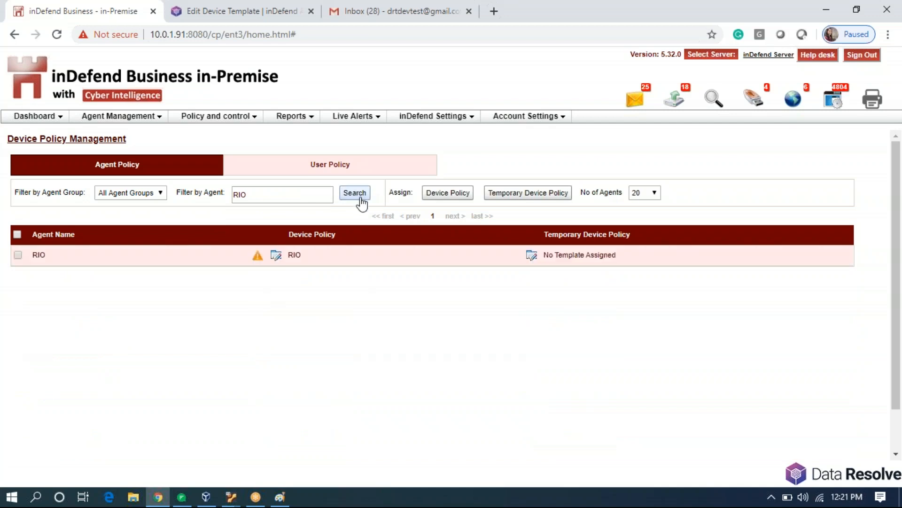
Refresh Policy from the inDefend tray icon, retrying after the failure, then search RIO again.
left_click(771, 497)
right_click(785, 420)
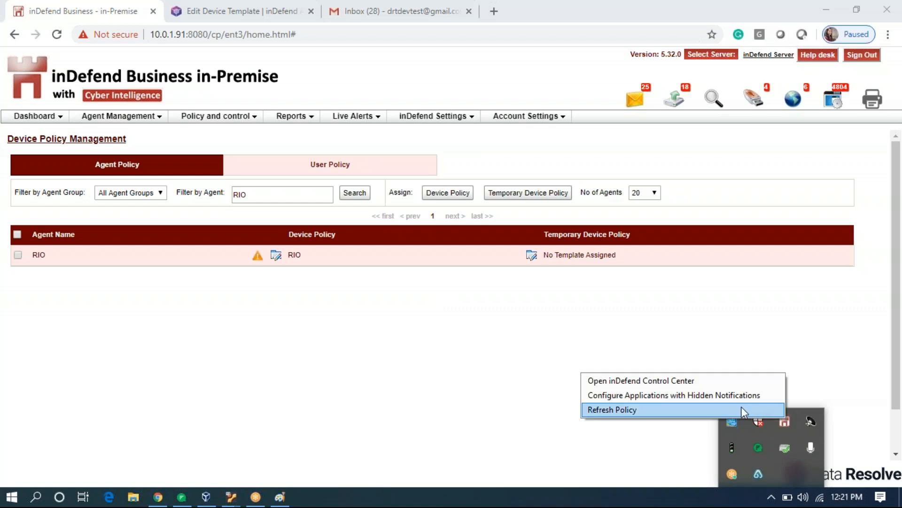
left_click(740, 408)
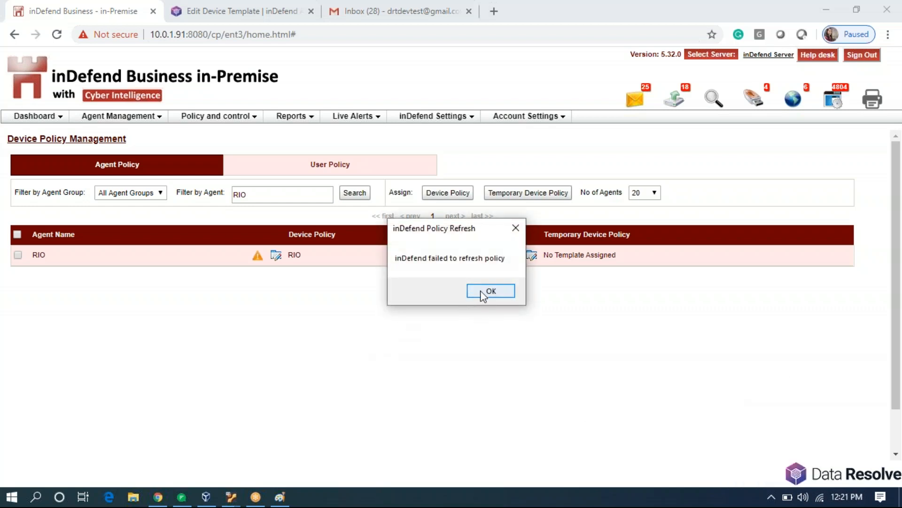
left_click(478, 293)
left_click(773, 498)
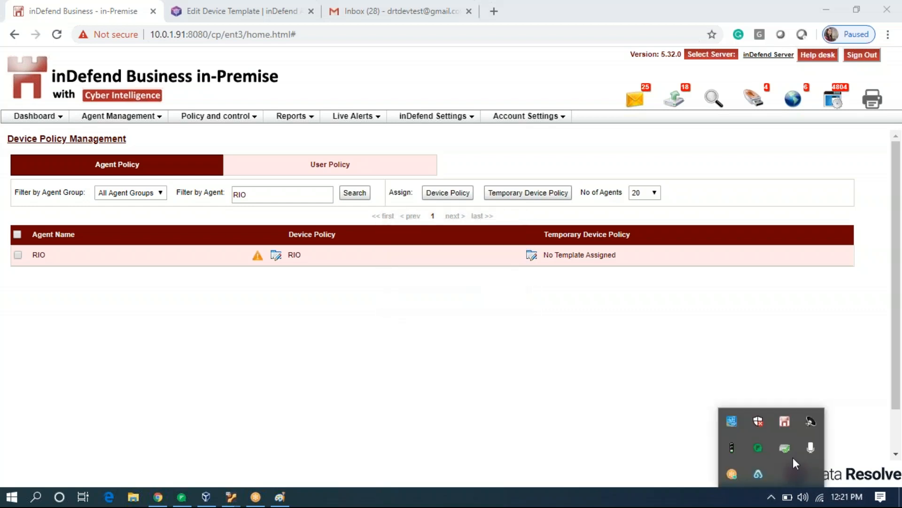
right_click(783, 421)
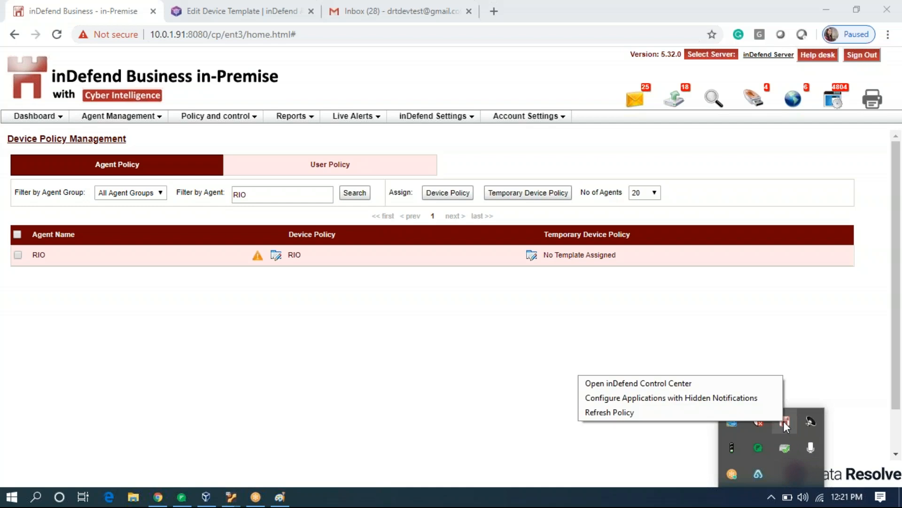
left_click(704, 412)
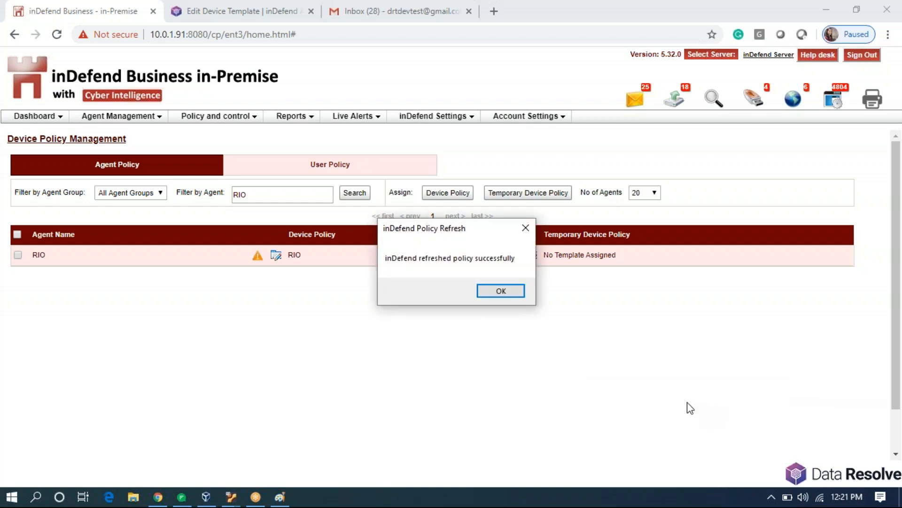
left_click(501, 290)
left_click(355, 193)
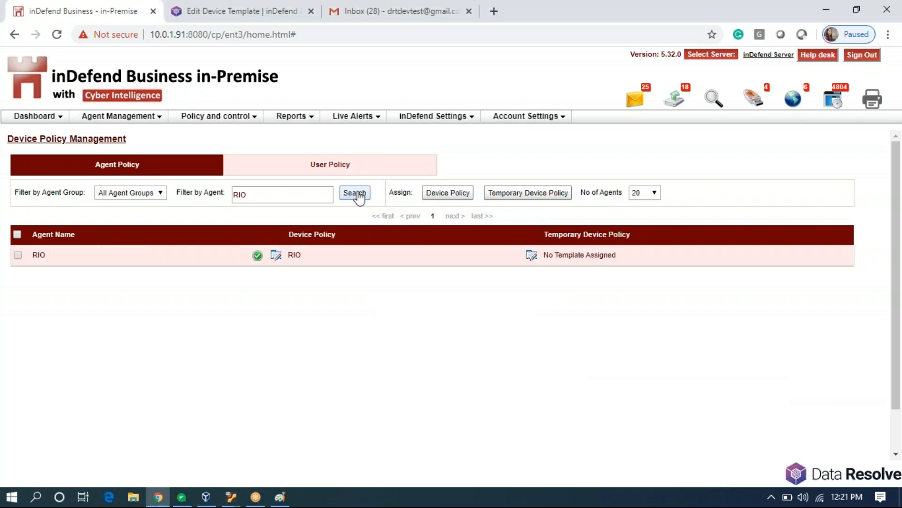
mouse_move(259, 258)
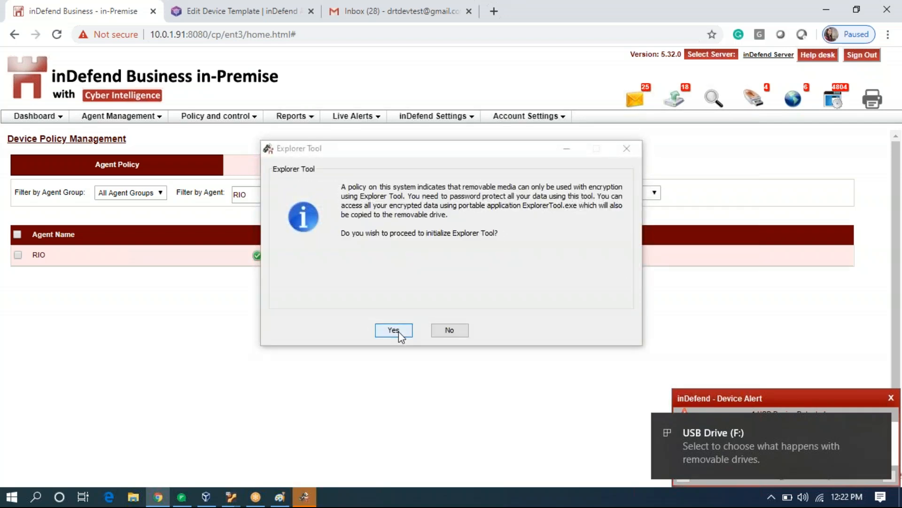
Initialize Explorer Tool and unlock drive F: with the encryption password.
left_click(398, 332)
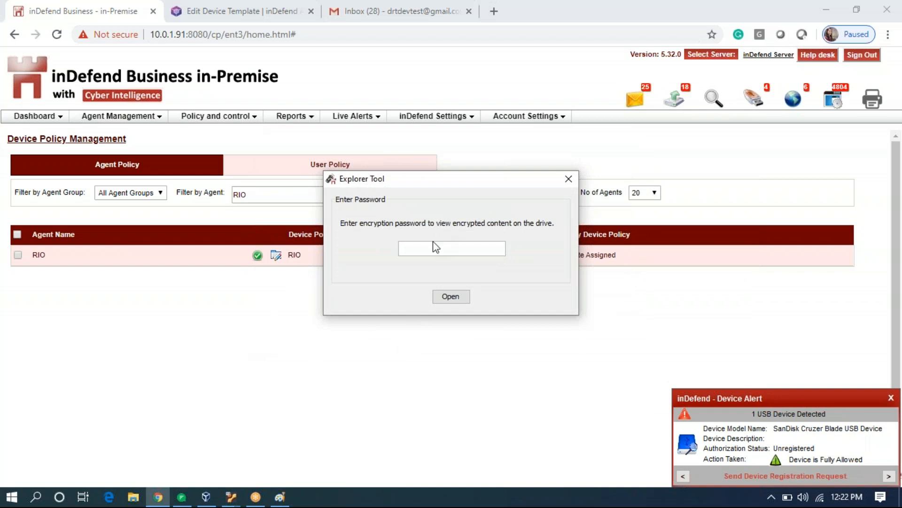
type("********")
left_click(451, 297)
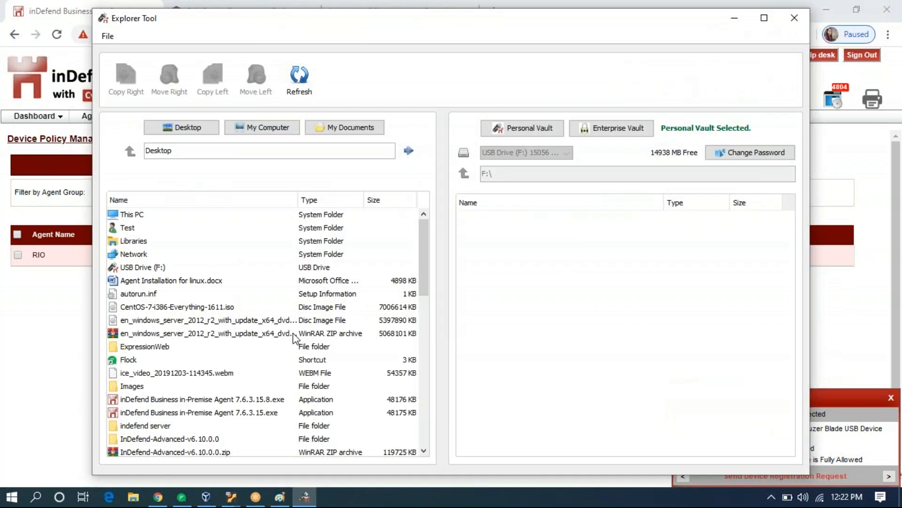
Copy 'Agent Installation for linux.docx' from the Desktop into the Personal Vault.
left_click(534, 132)
left_click(542, 132)
left_click(175, 282)
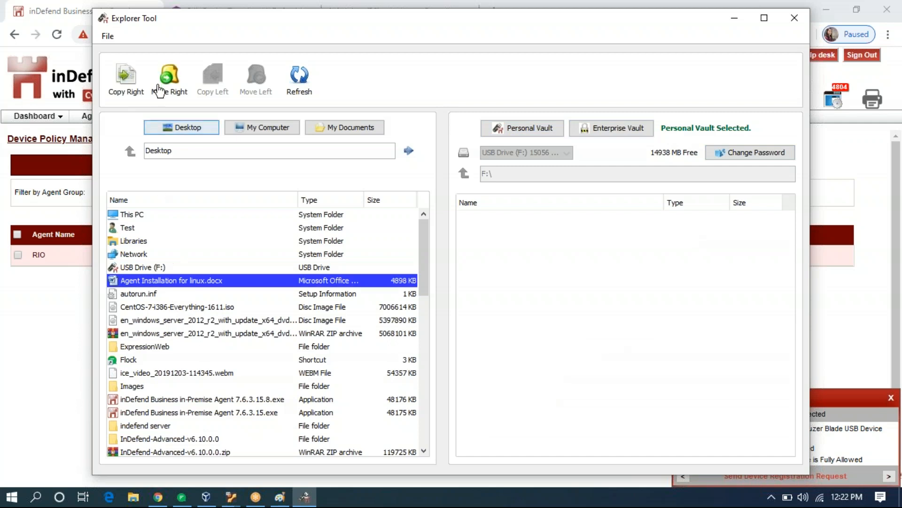
left_click(133, 80)
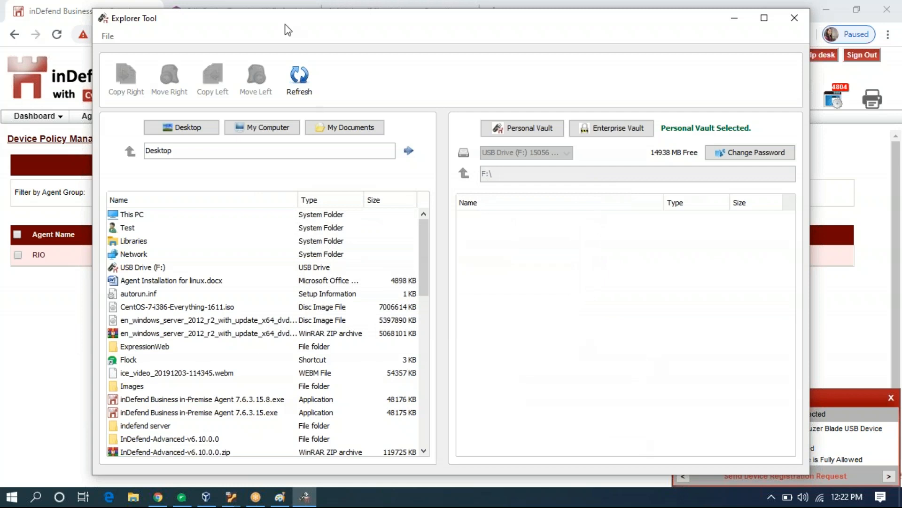
left_click(299, 80)
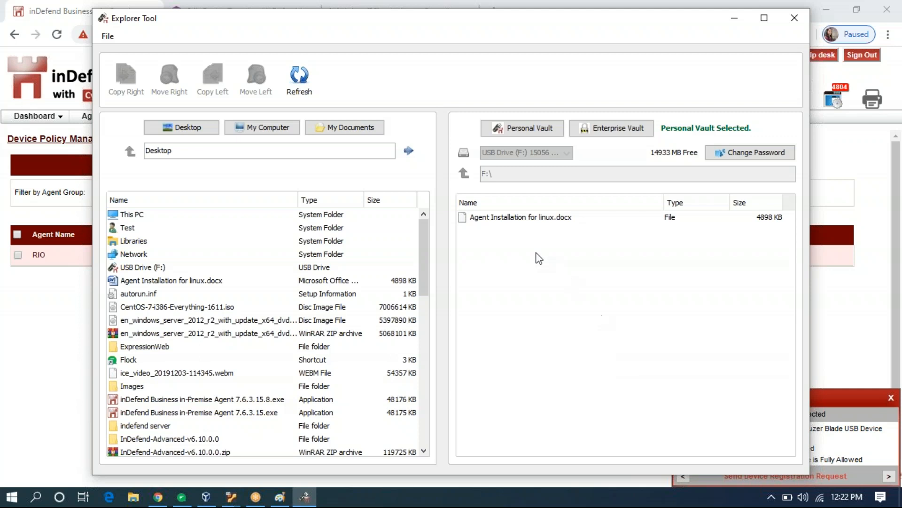
left_click(493, 220)
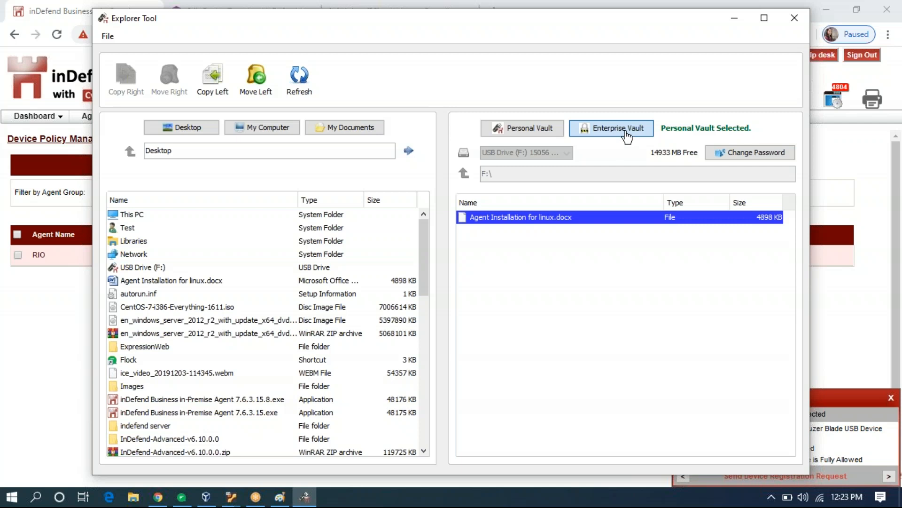
Check the Enterprise and Personal Vaults, then close Explorer Tool.
left_click(627, 137)
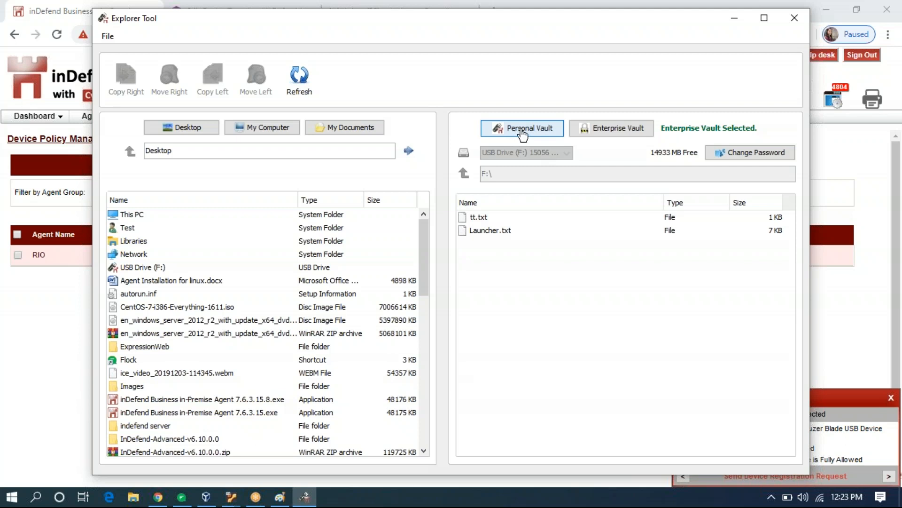
left_click(523, 135)
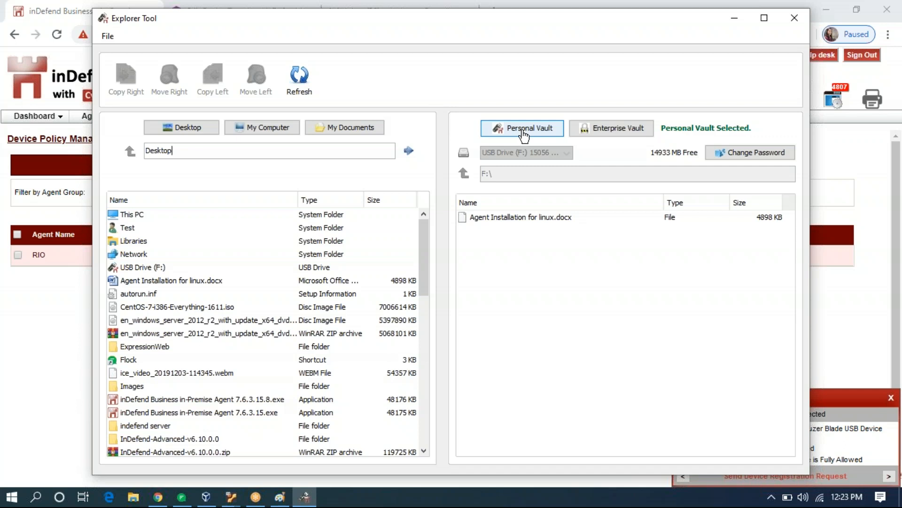
left_click(792, 16)
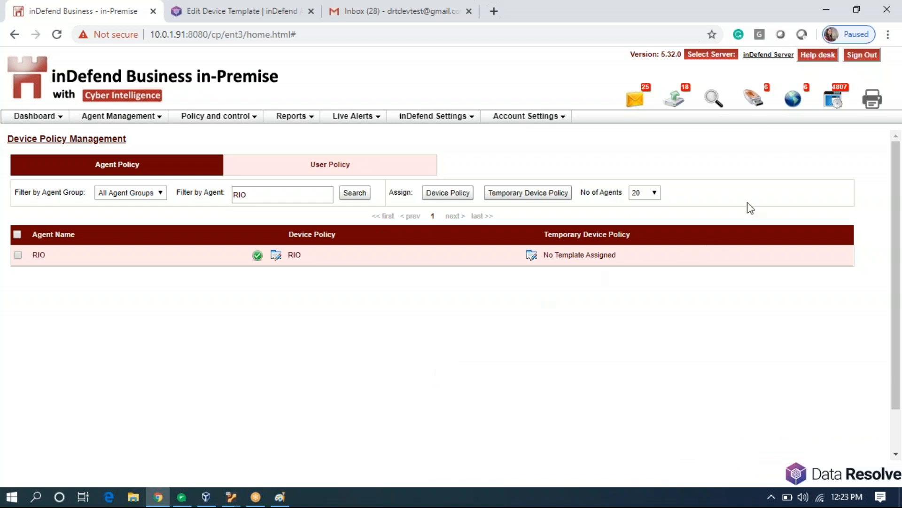
Open Dashboard Analytics on the Device Activity tab.
left_click(751, 106)
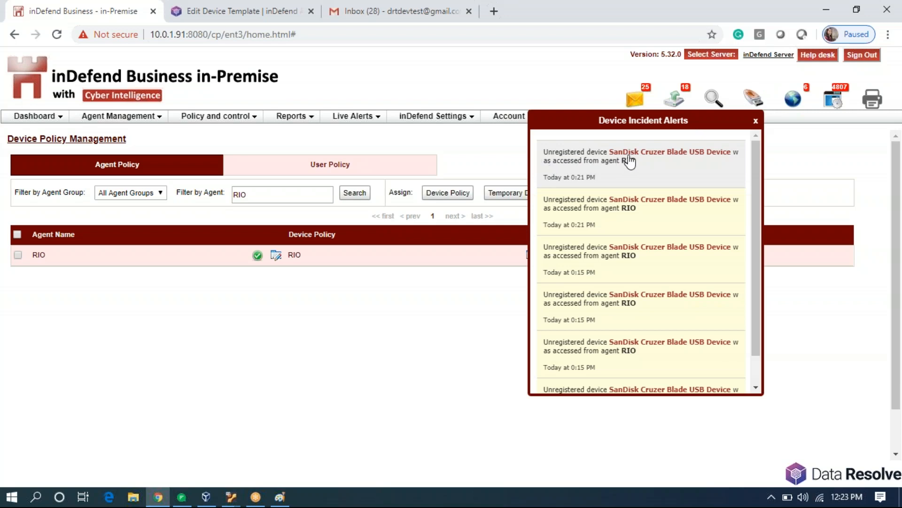
left_click(422, 310)
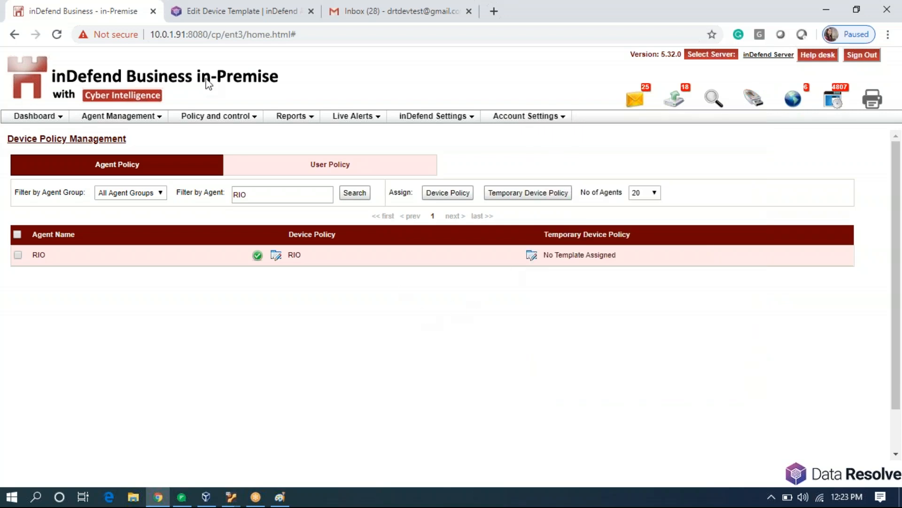
left_click(35, 116)
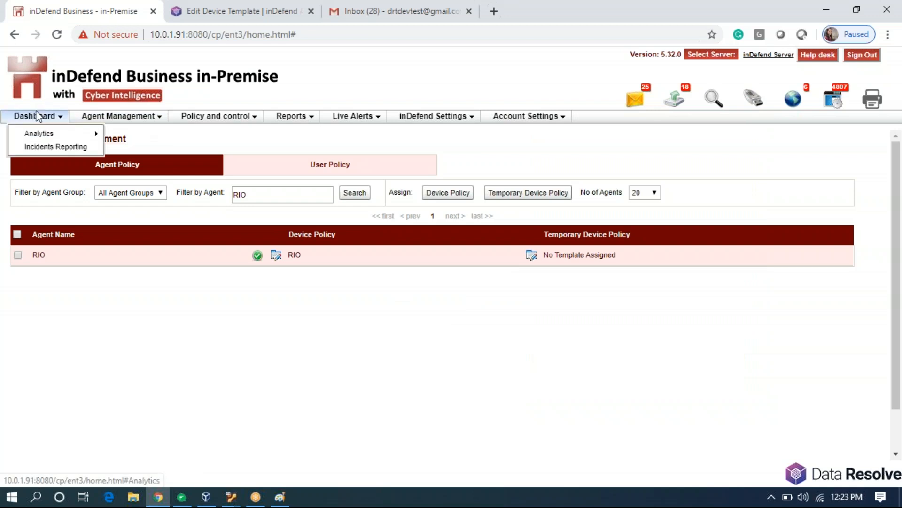
mouse_move(69, 135)
left_click(136, 137)
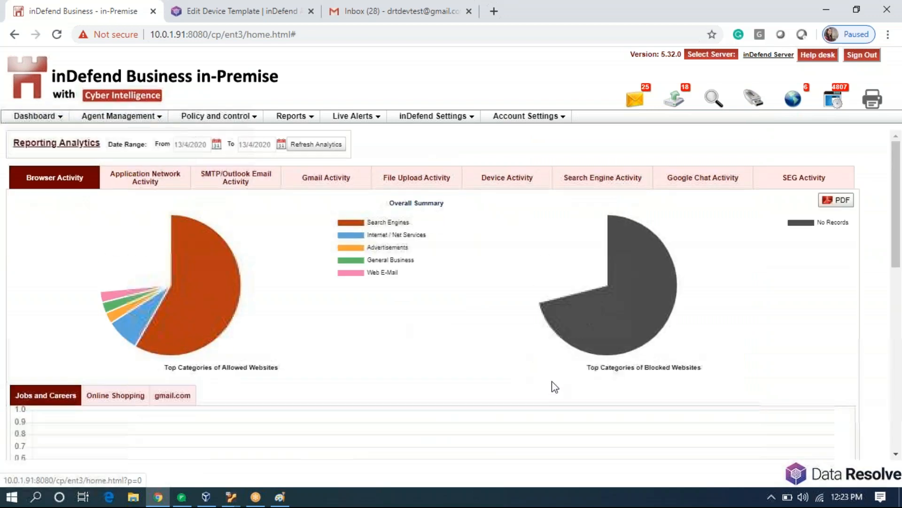
left_click(439, 182)
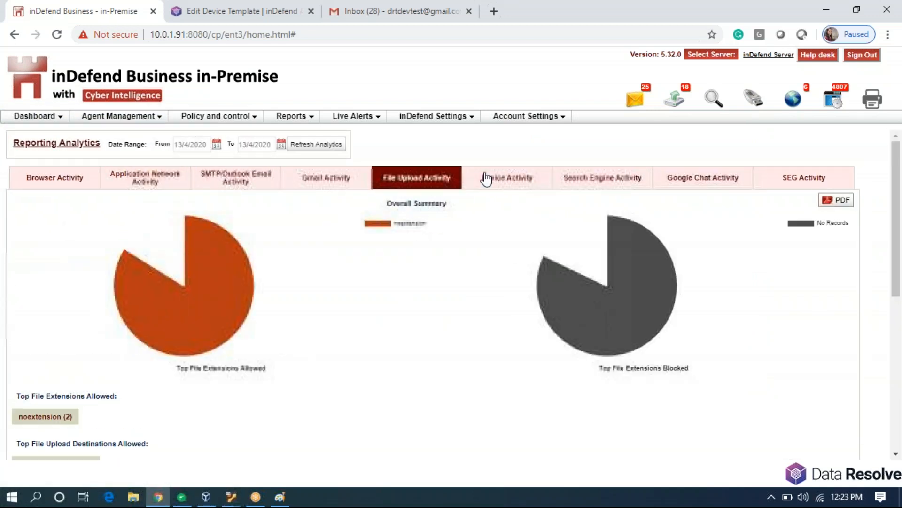
left_click(486, 178)
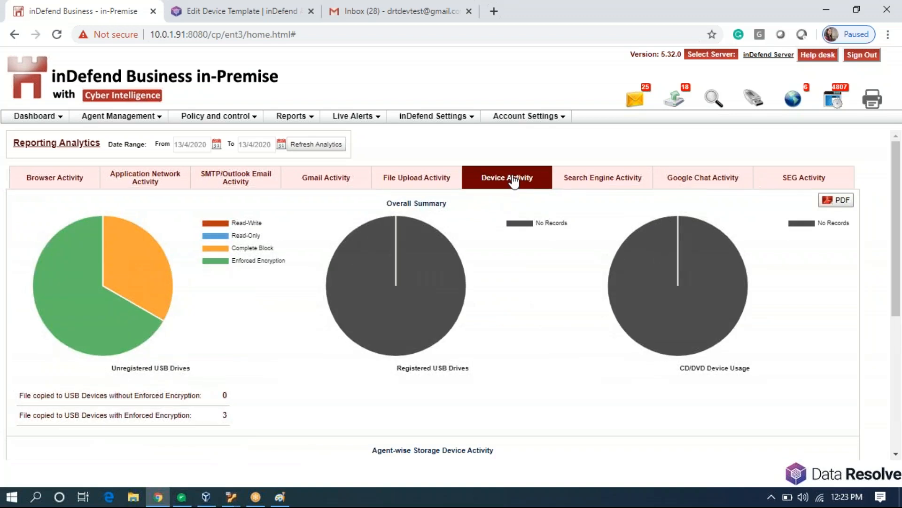
Select the Complete Block pie slice and open RIO's Total Count link.
left_click_drag(17, 417, 228, 427)
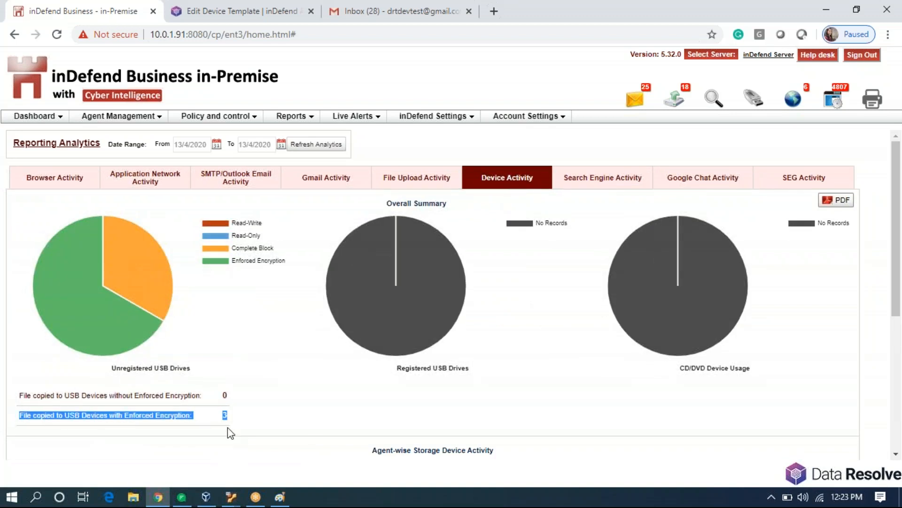
left_click(287, 379)
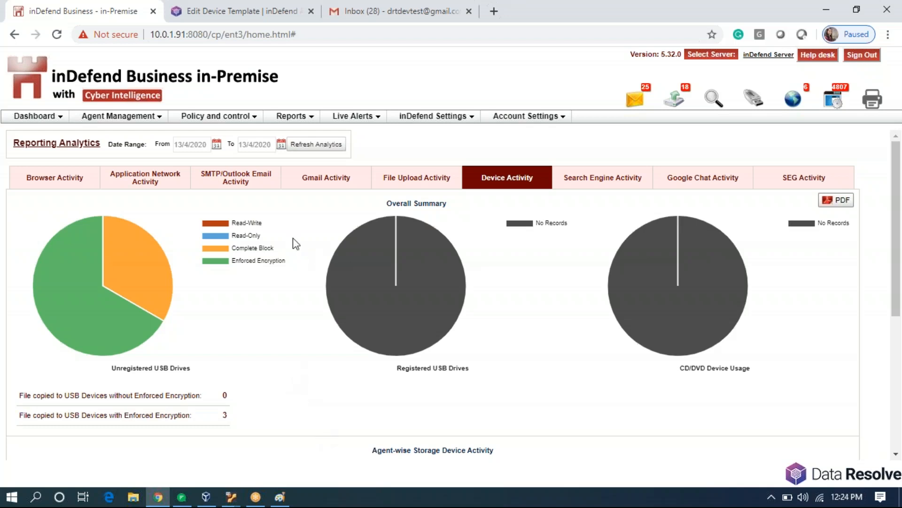
mouse_move(147, 263)
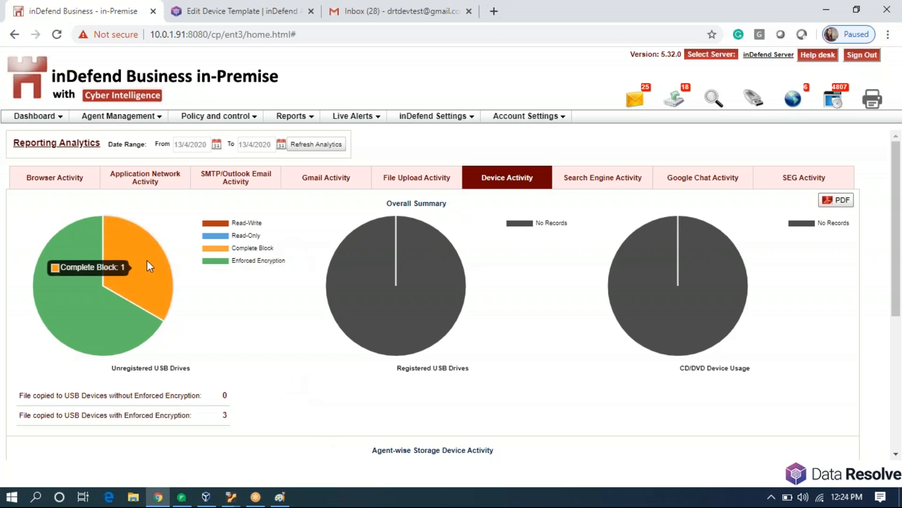
left_click(147, 260)
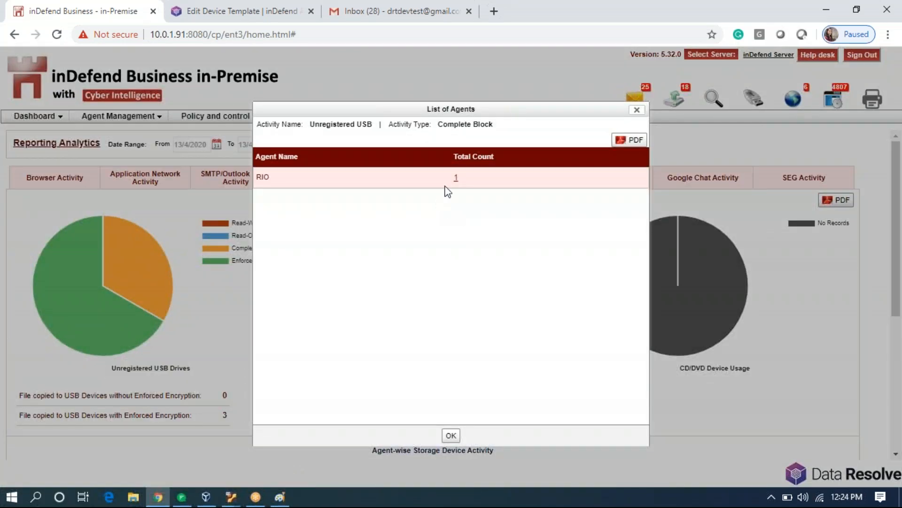
left_click(455, 179)
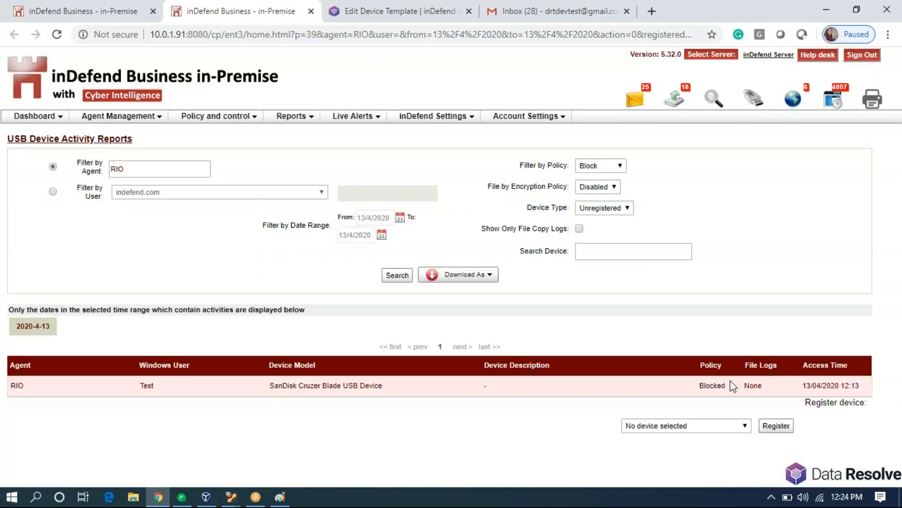
Set Filter by Policy and File by Encryption Policy to All, then search.
left_click_drag(721, 382, 672, 376)
left_click(681, 298)
left_click(611, 170)
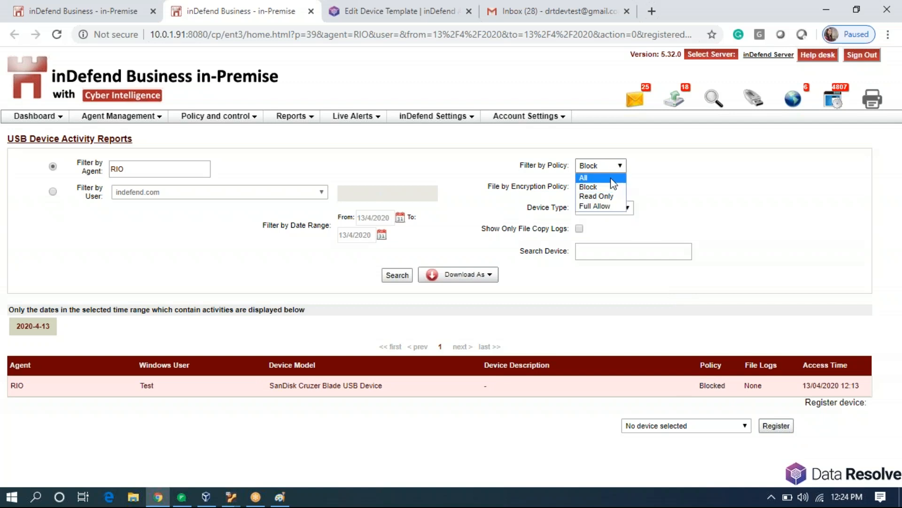
left_click(606, 177)
left_click(393, 278)
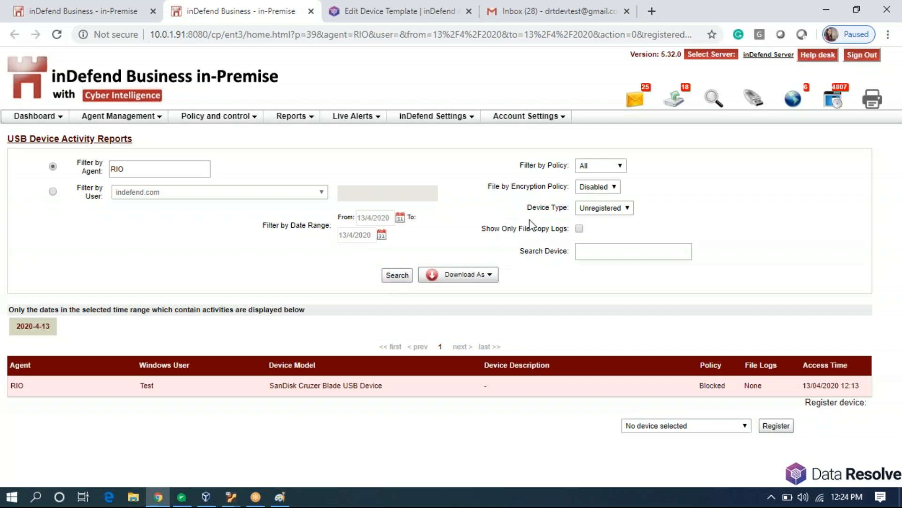
left_click(591, 187)
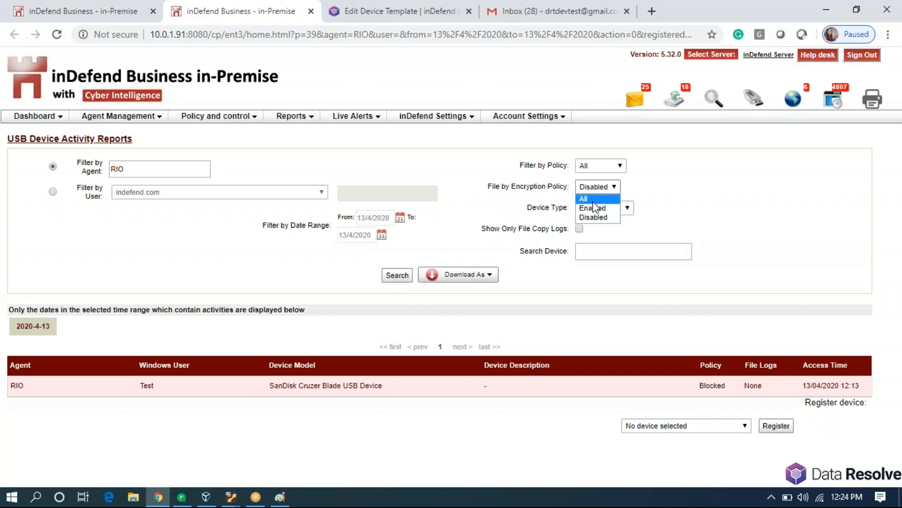
left_click(585, 199)
left_click(398, 275)
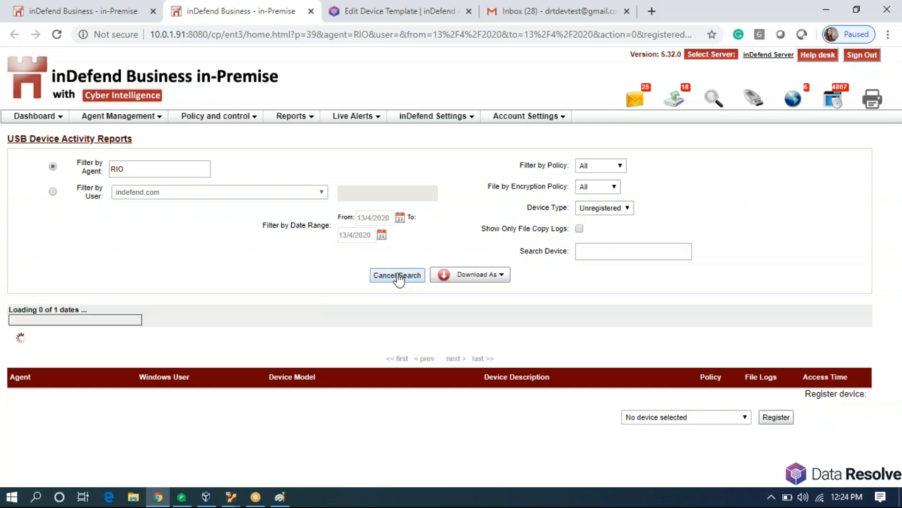
scroll(662, 339, "down", 2)
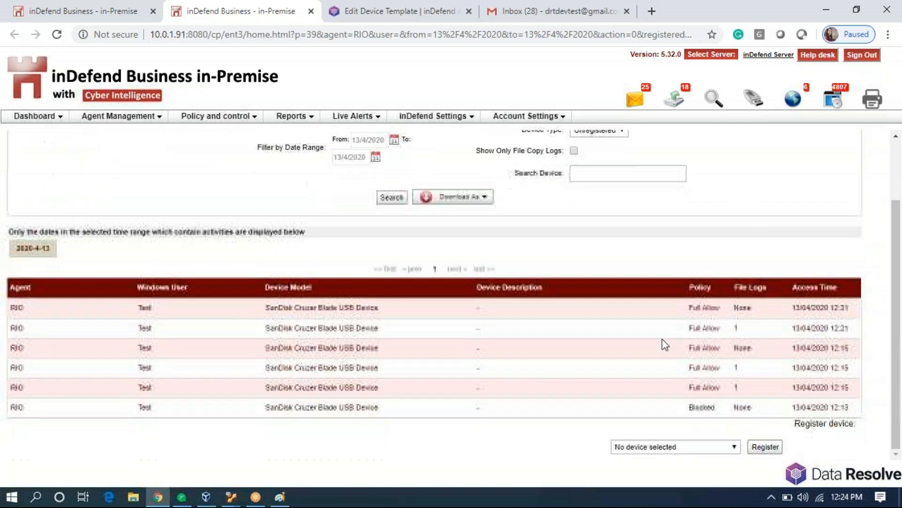
Download Agent Installation for linux.docx from the files copied in RIO's second USB session.
left_click(736, 327)
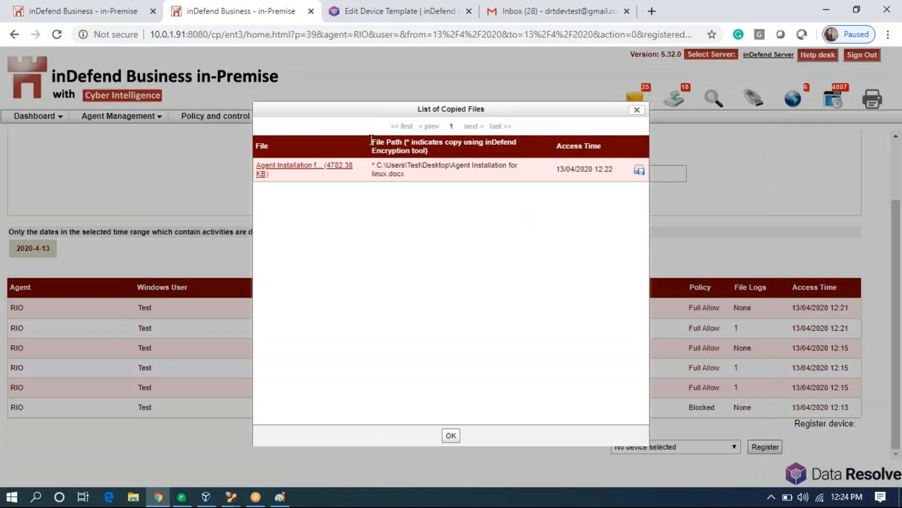
left_click(288, 170)
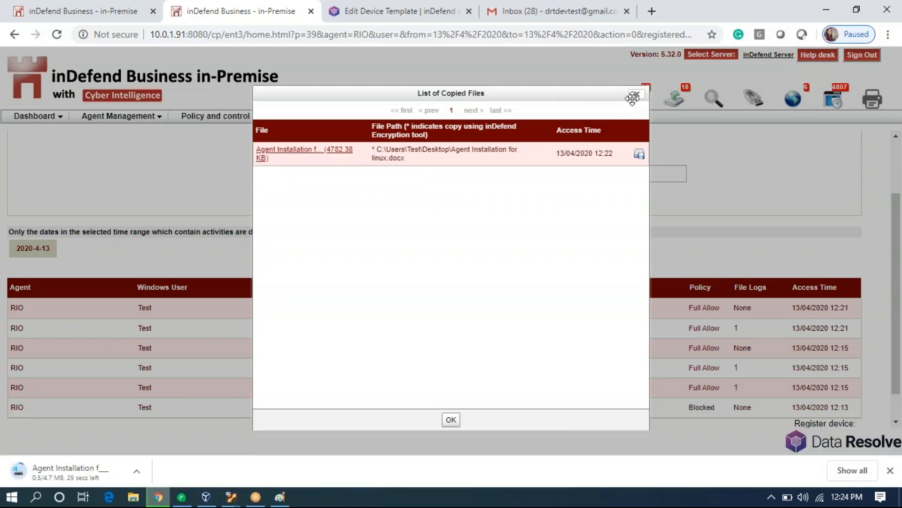
left_click(636, 93)
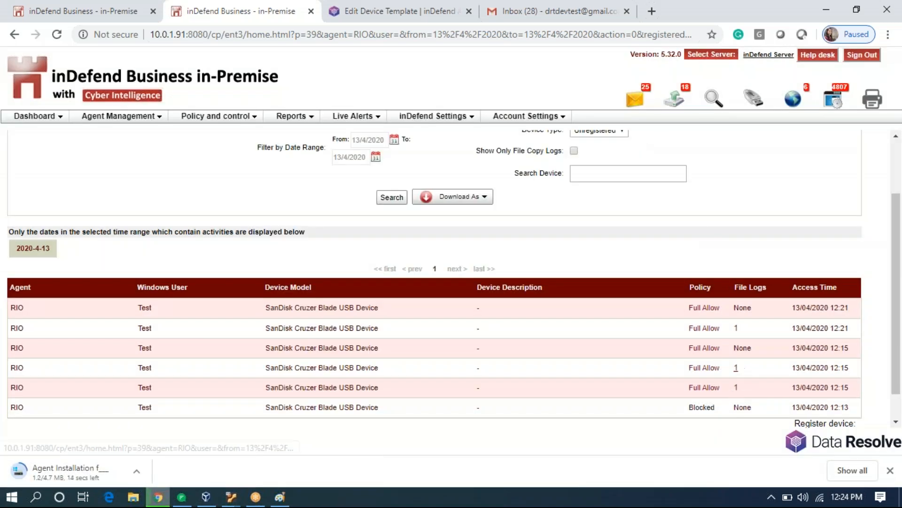
Check the files copied in the fourth and fifth USB sessions and dismiss the download notice.
left_click(737, 368)
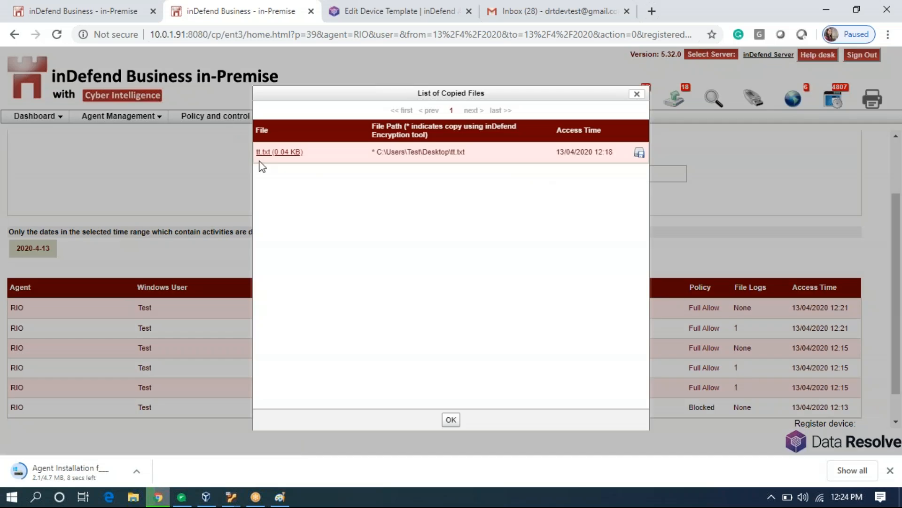
left_click(638, 94)
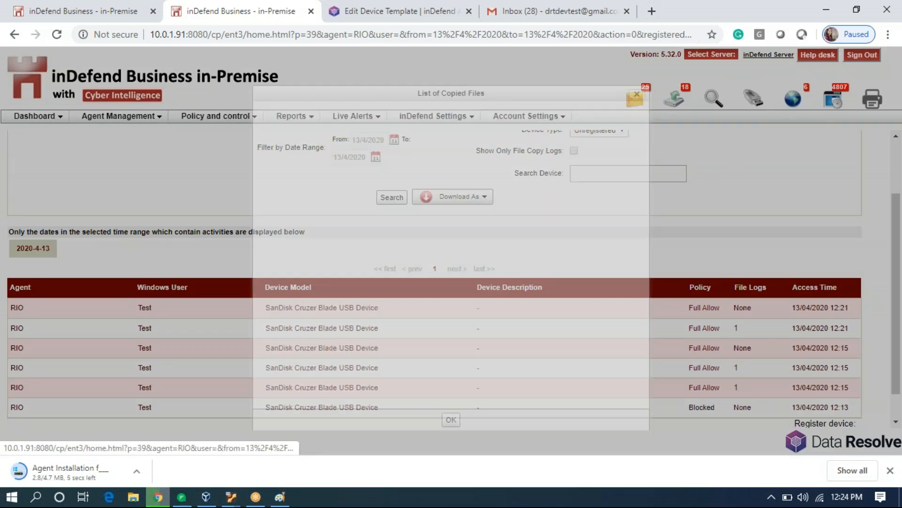
left_click(736, 387)
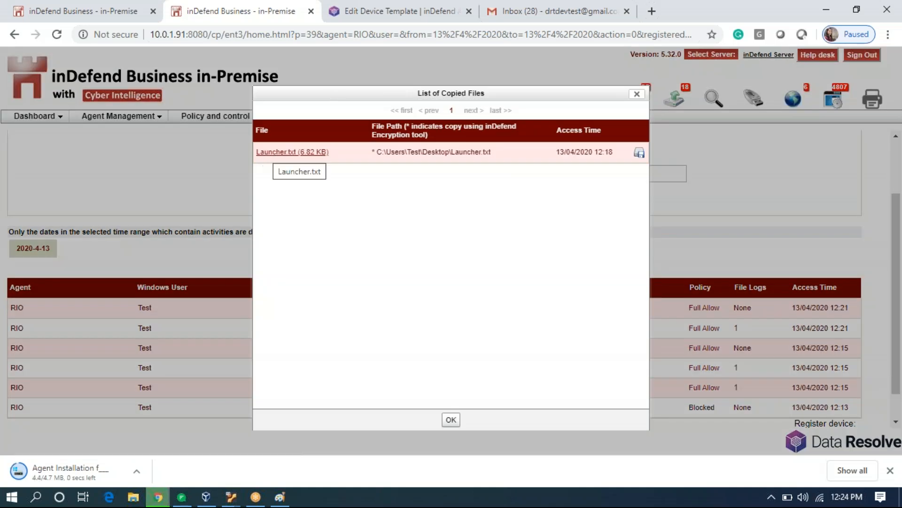
left_click(638, 95)
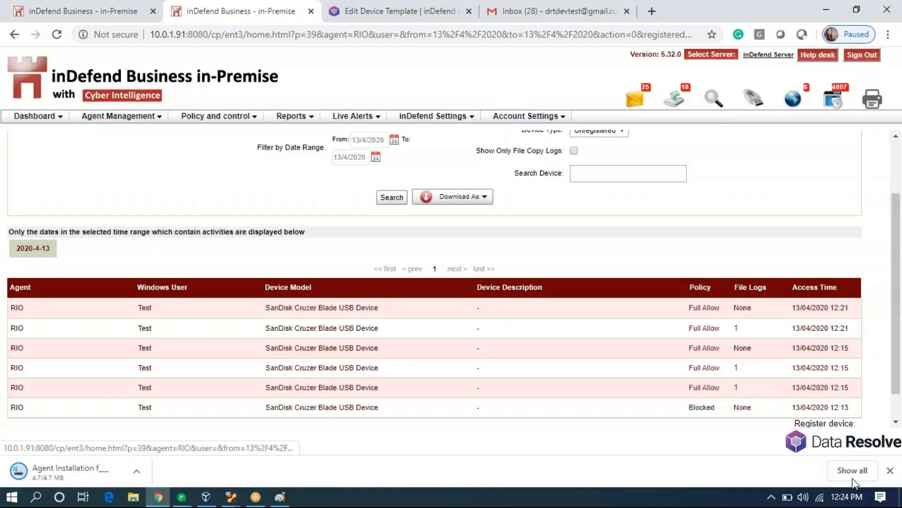
left_click(890, 471)
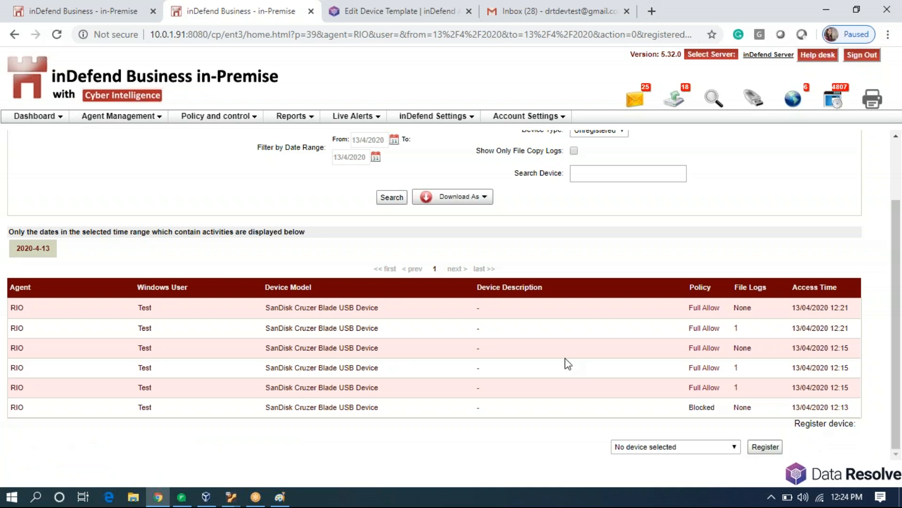
left_click(210, 121)
mouse_move(228, 148)
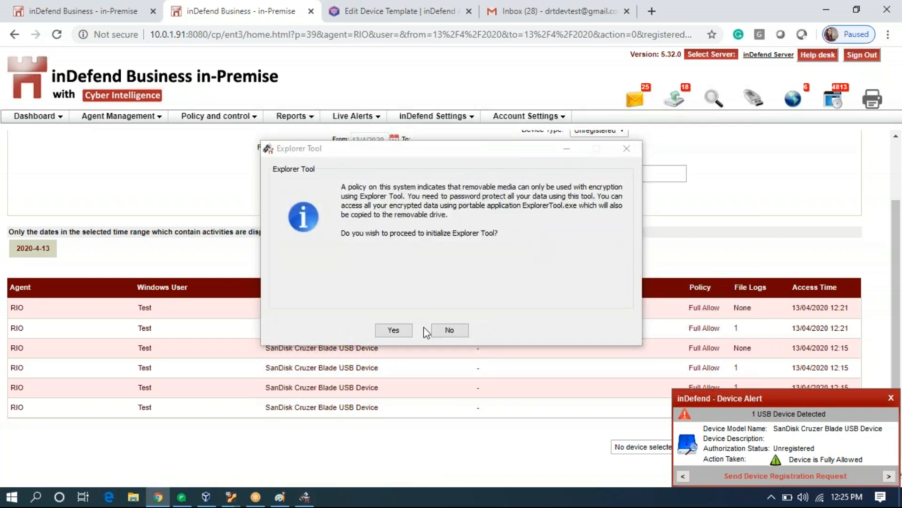
Try to paste Agent Installation for linux.docx from the Desktop onto Removable Disk (F:).
left_click(459, 331)
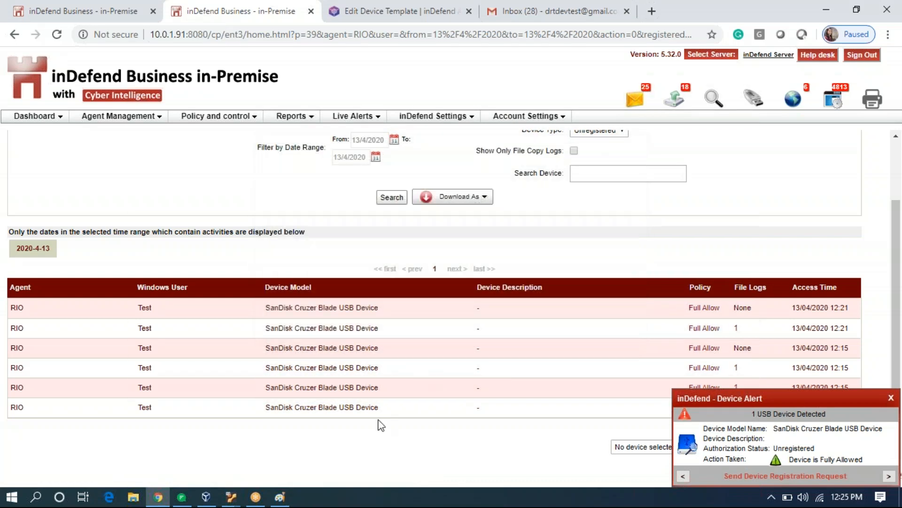
left_click(133, 497)
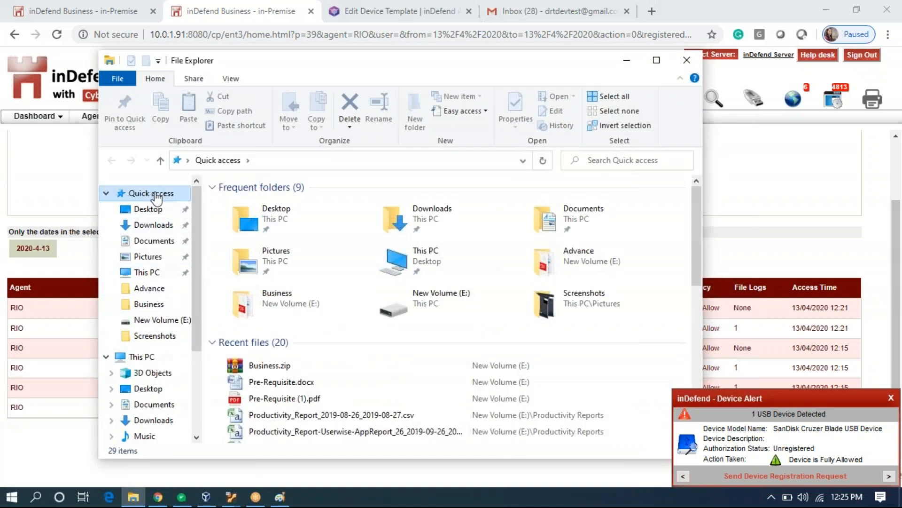
left_click(153, 273)
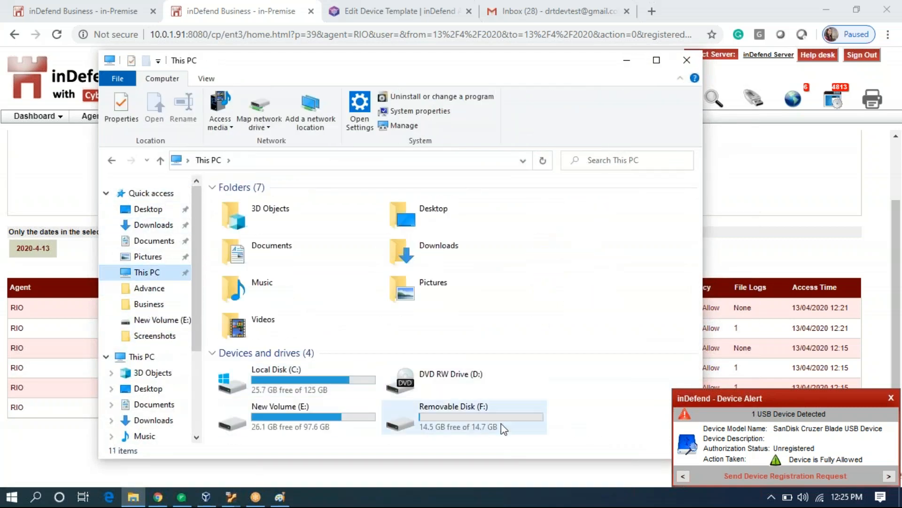
double_click(475, 414)
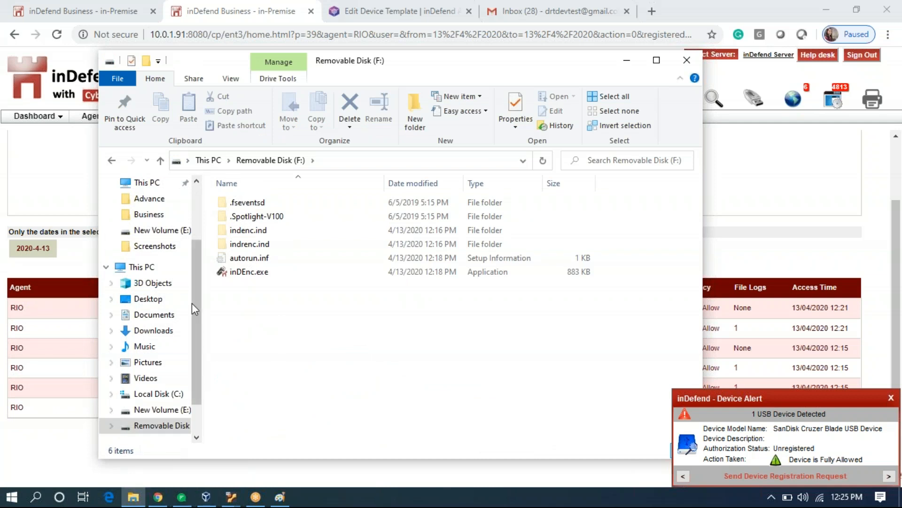
left_click(169, 300)
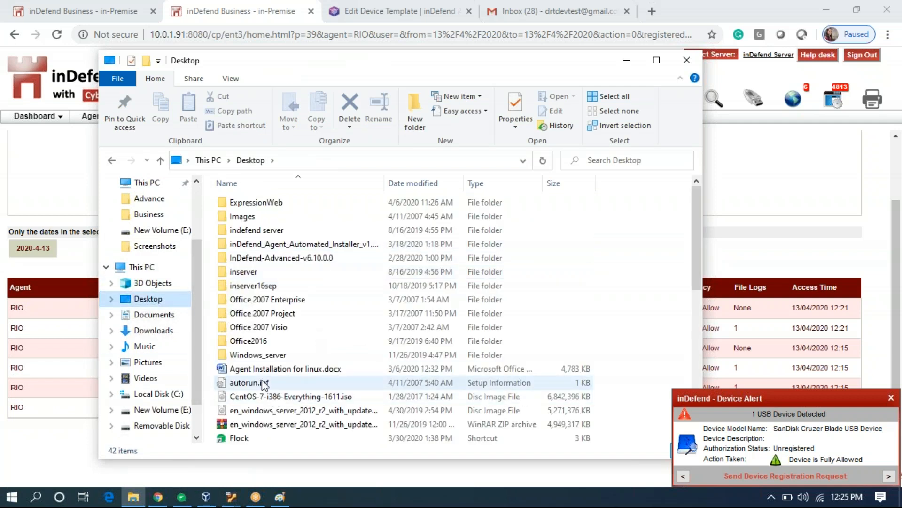
left_click(269, 370)
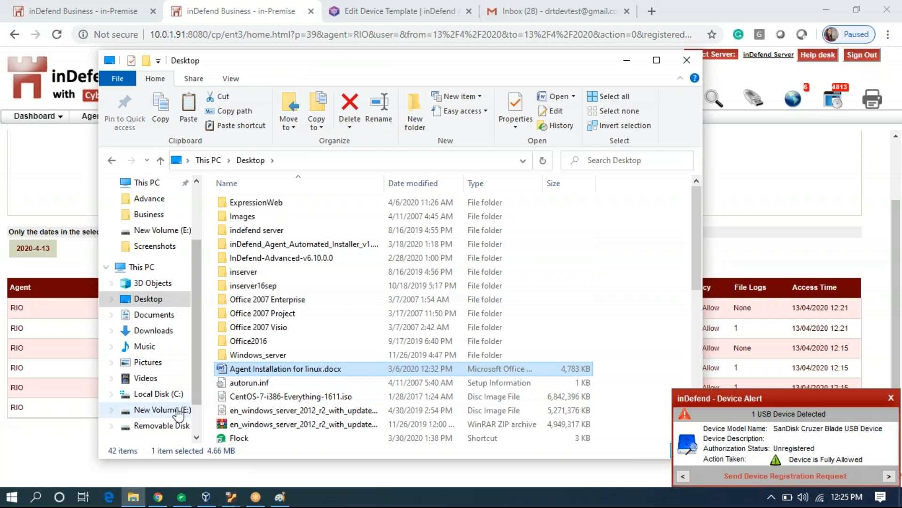
left_click(175, 425)
left_click(279, 366)
key("ctrl+v")
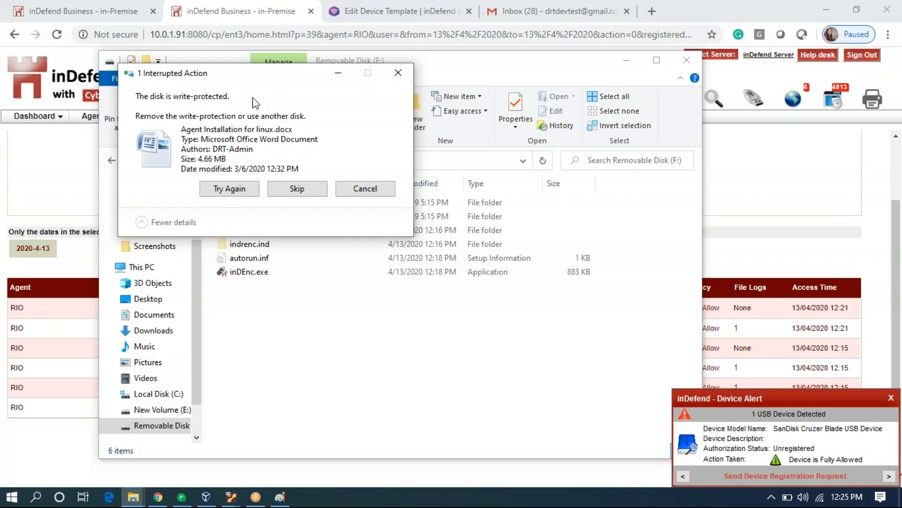
Dismiss the write-protected disk error, close the F: drive window and the USB alert.
left_click(391, 76)
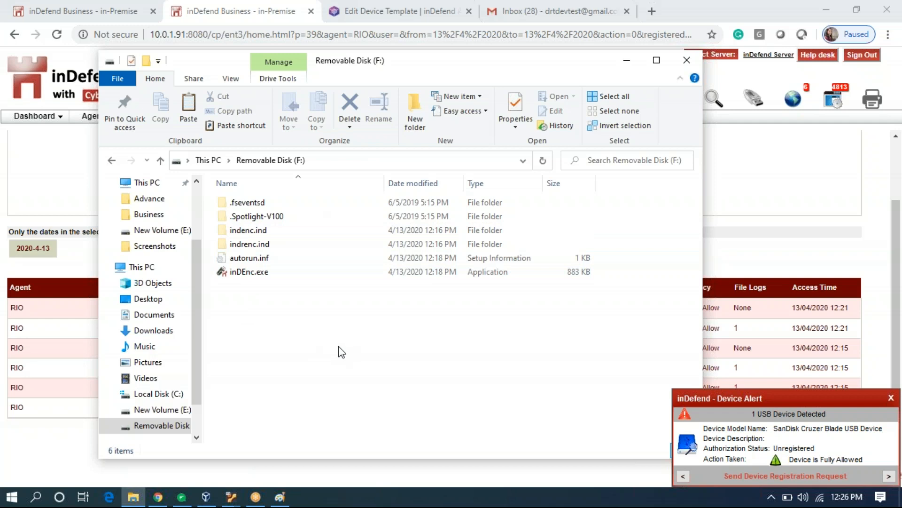
left_click(685, 60)
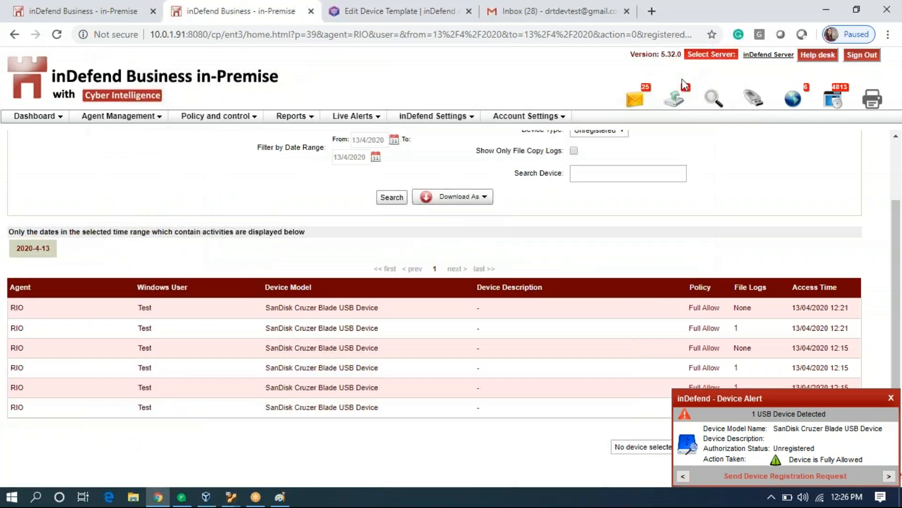
left_click(891, 398)
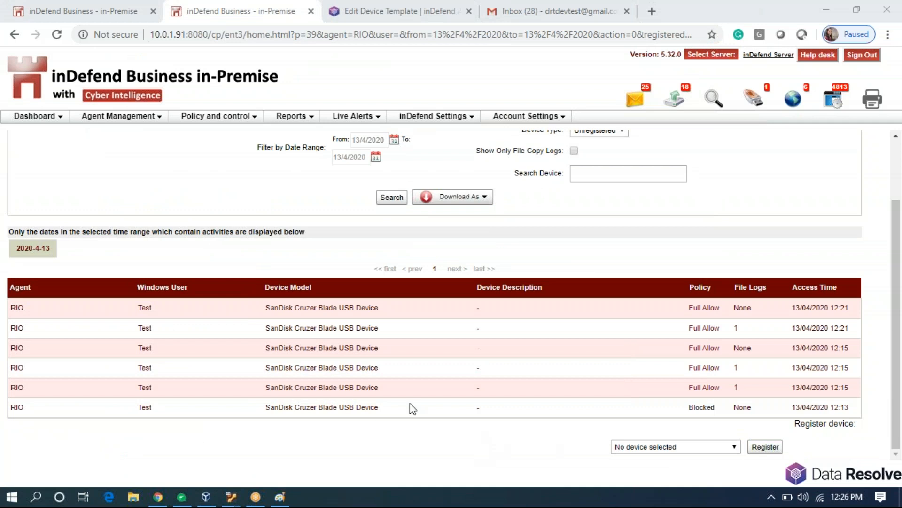
Go through the agent list to Application Policies > Blacklist Management's Browser BlackLists page.
mouse_move(410, 403)
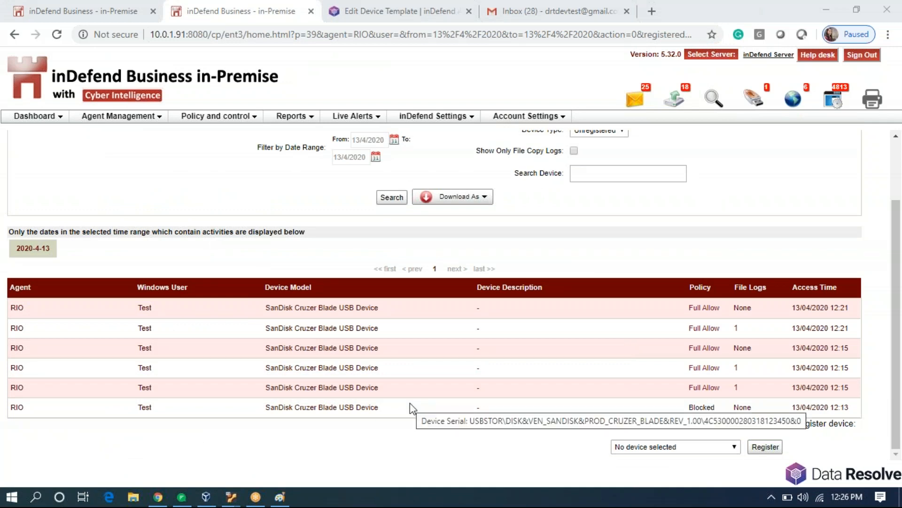
left_click(151, 118)
left_click(150, 130)
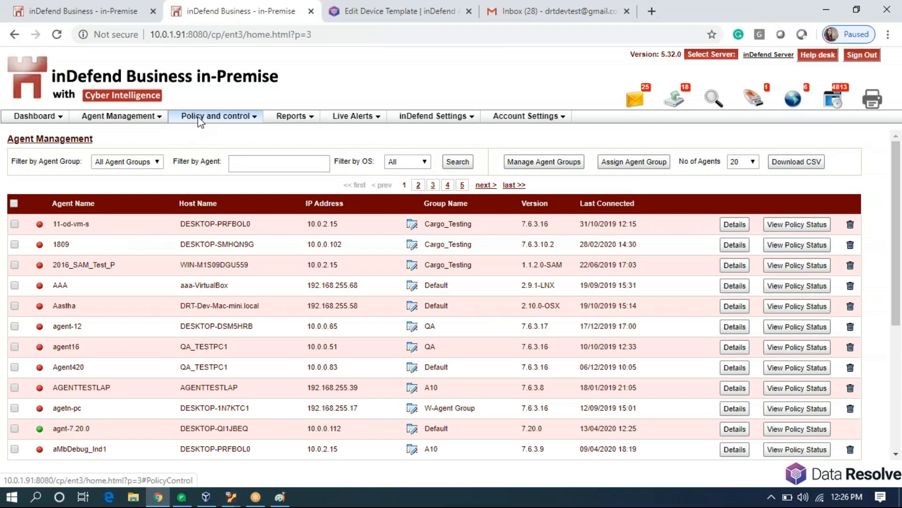
left_click(199, 120)
mouse_move(246, 160)
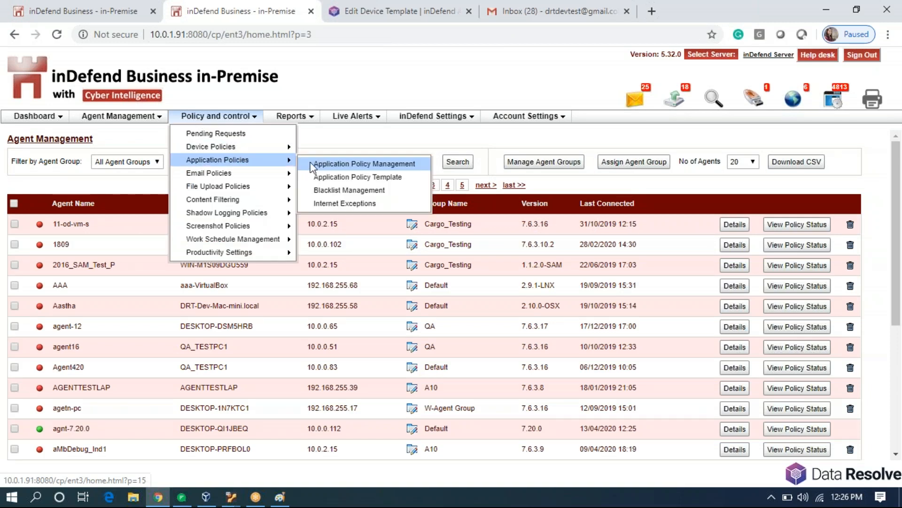
left_click(328, 189)
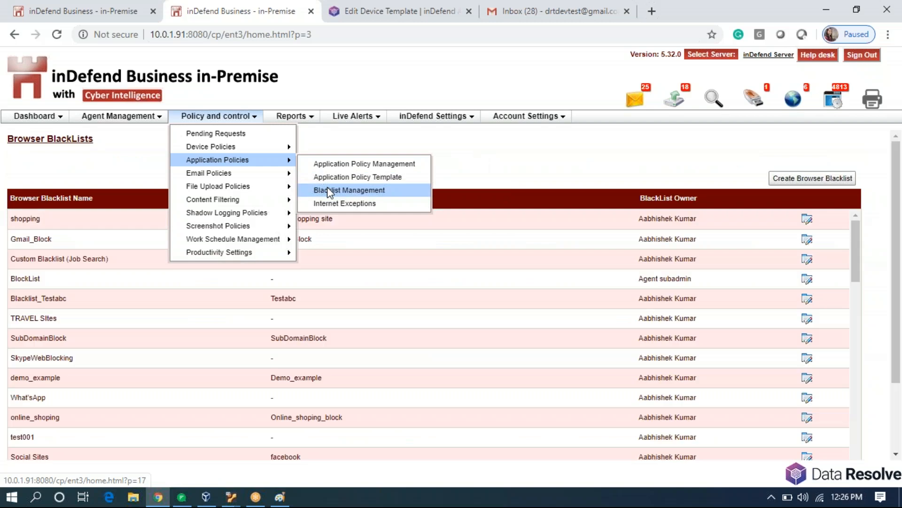
Start a new browser blacklist named RIO and block facebook.com with all subdomains.
left_click(808, 184)
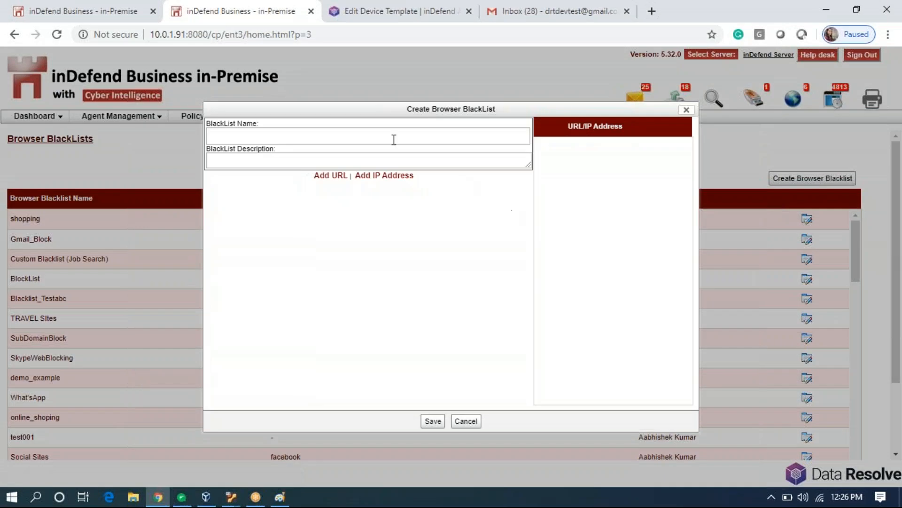
left_click(389, 140)
type("RIO")
left_click(331, 176)
left_click(356, 188)
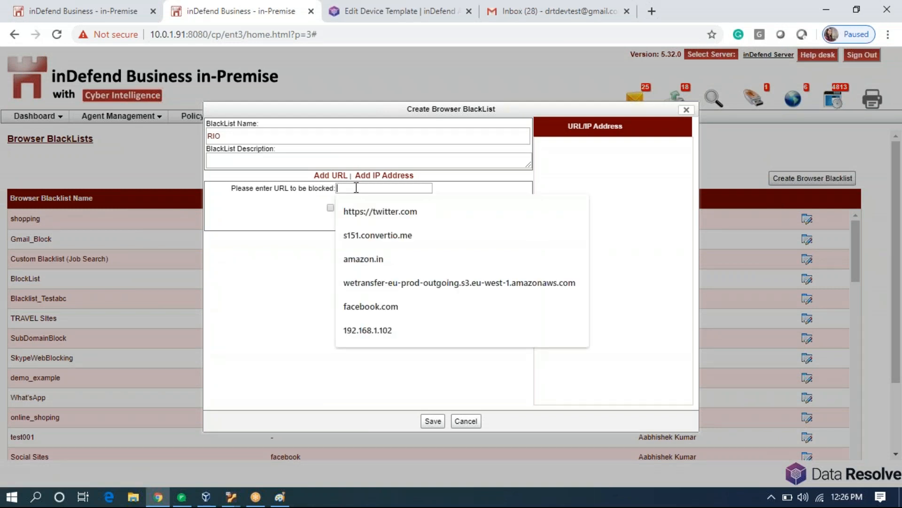
left_click(414, 308)
left_click(330, 208)
left_click(350, 224)
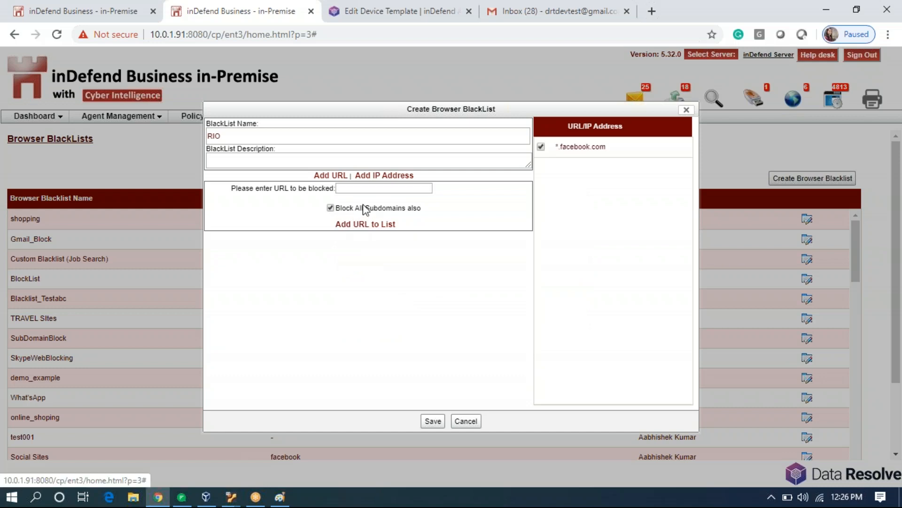
Add *.amazon.in as well and save the blacklist under the name RIO_1.
left_click(376, 189)
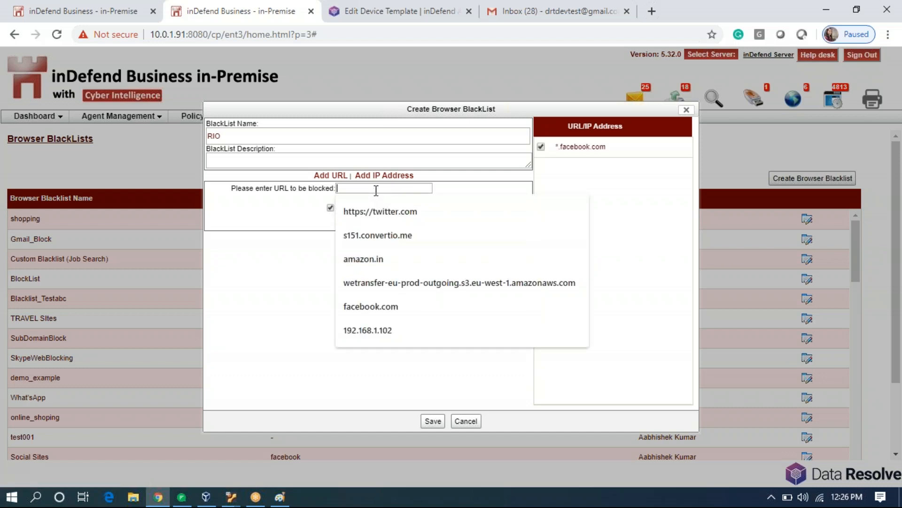
left_click(403, 255)
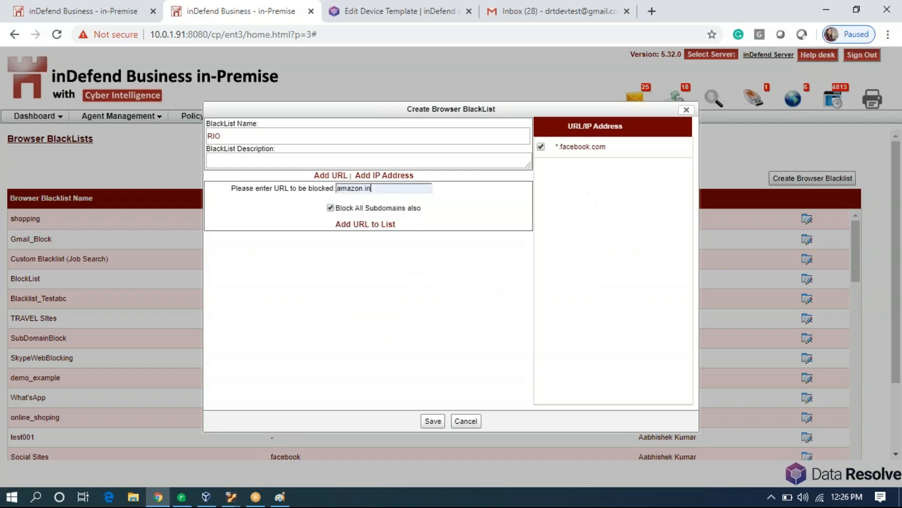
left_click(376, 226)
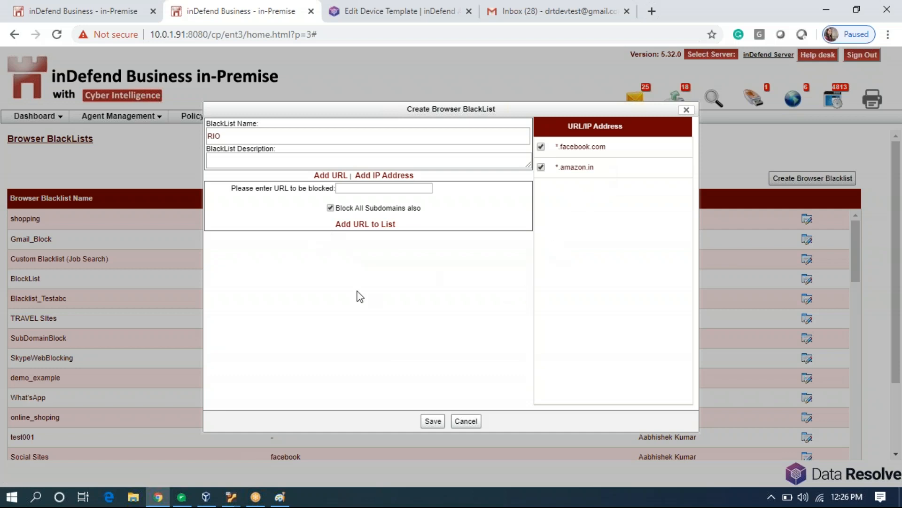
left_click(433, 422)
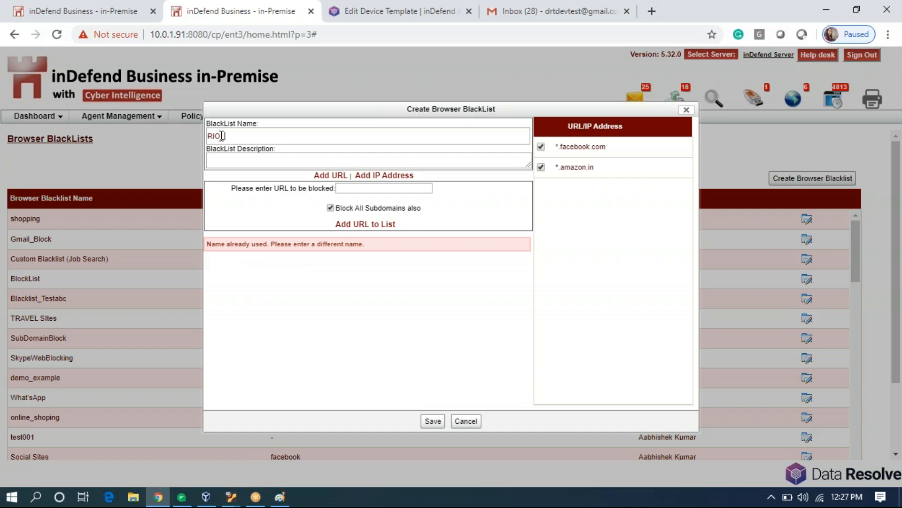
left_click(432, 421)
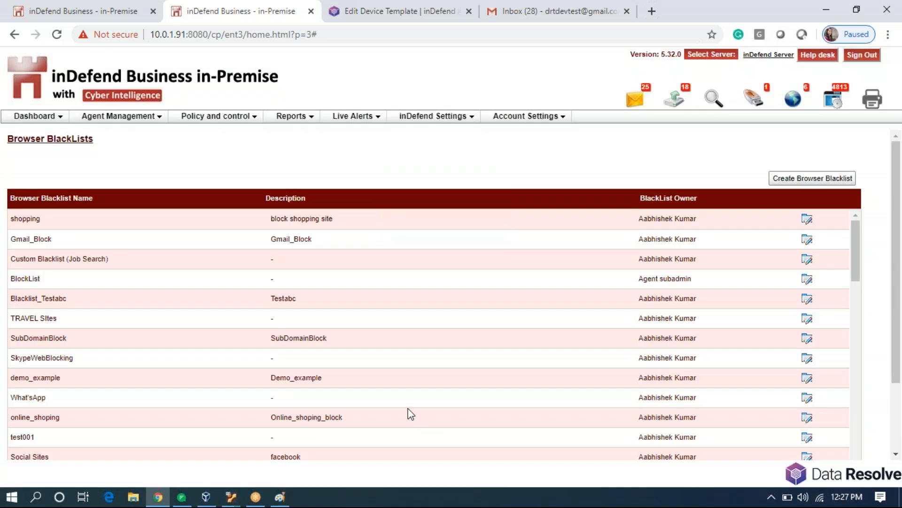
scroll(407, 413, "down", 5)
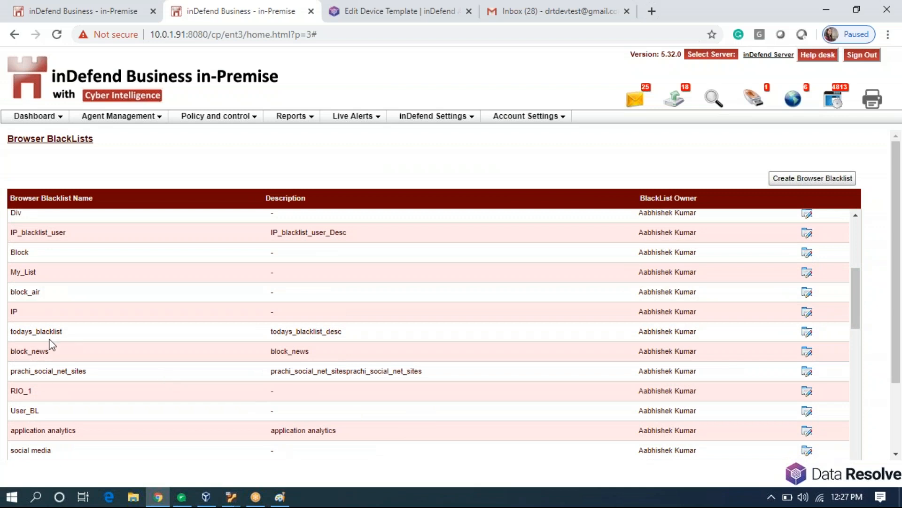
Open the RIO template for editing from page 2 of the Application Policy Templates list.
scroll(301, 396, "up", 5)
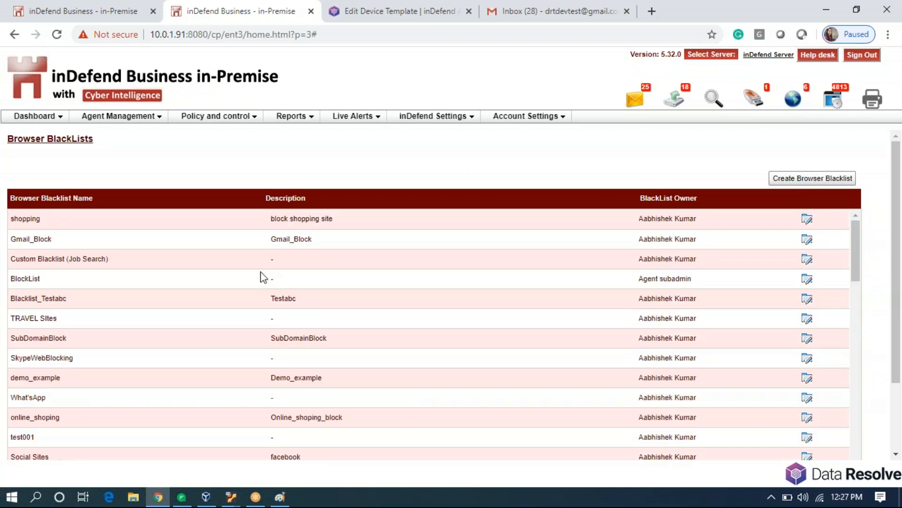
left_click(246, 116)
mouse_move(258, 164)
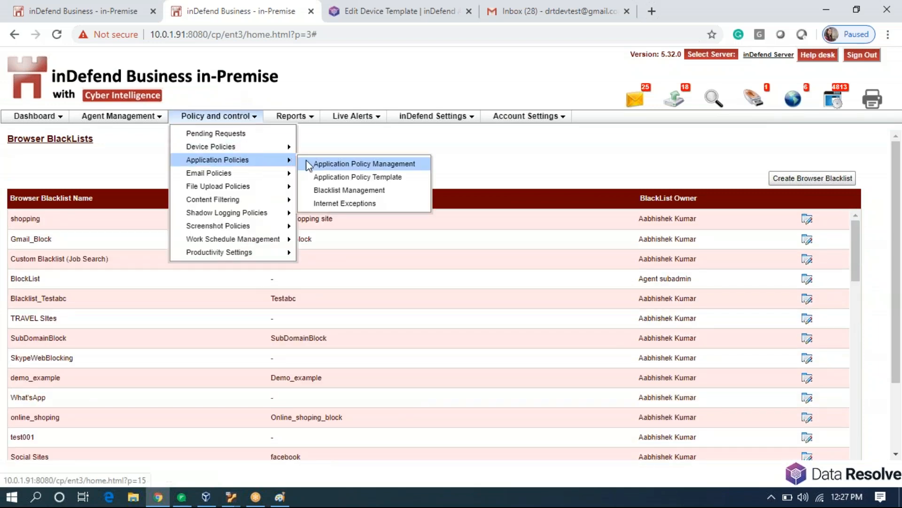
left_click(323, 178)
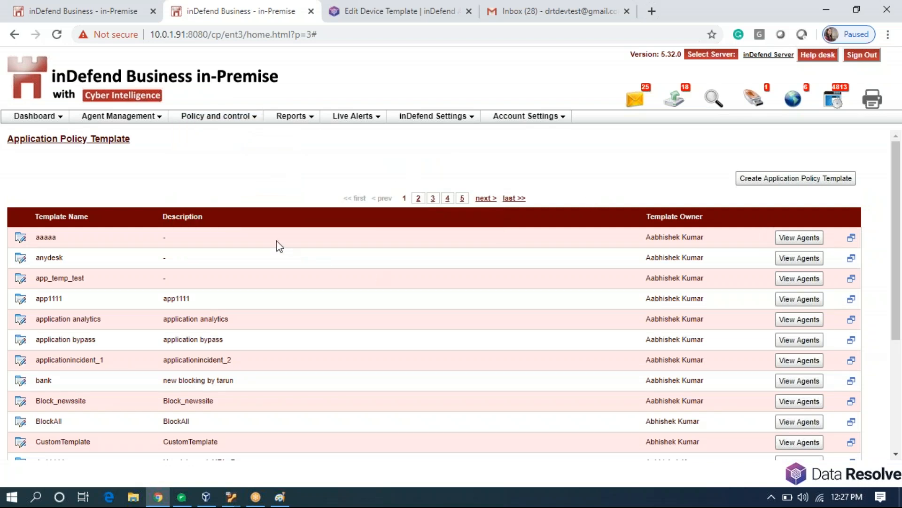
left_click(418, 198)
scroll(286, 234, "down", 4)
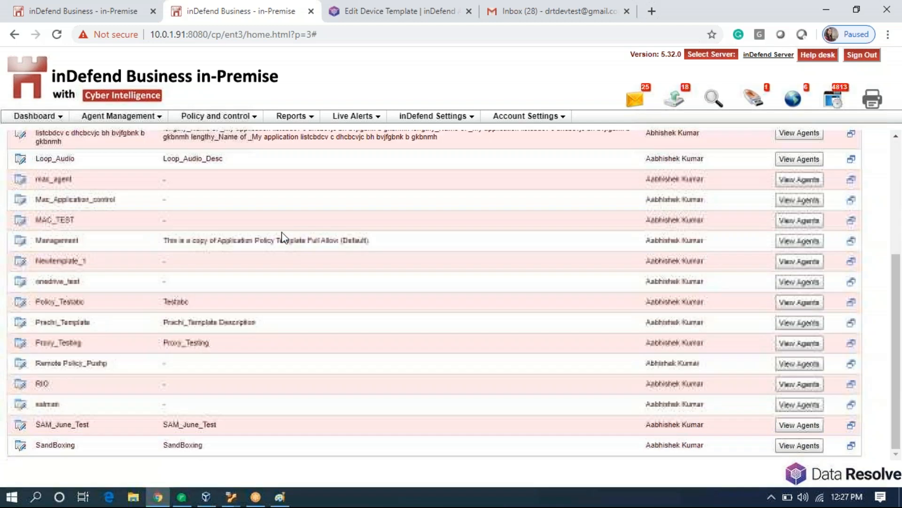
left_click(21, 384)
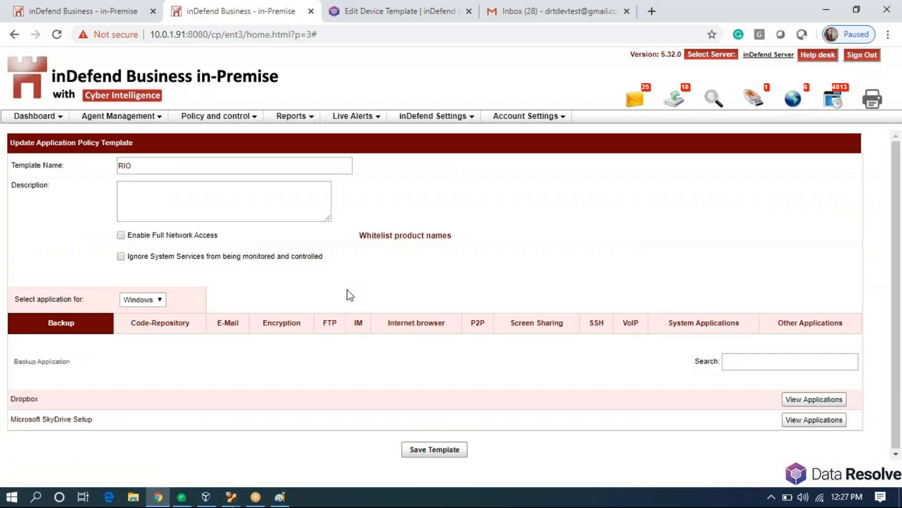
left_click(145, 10)
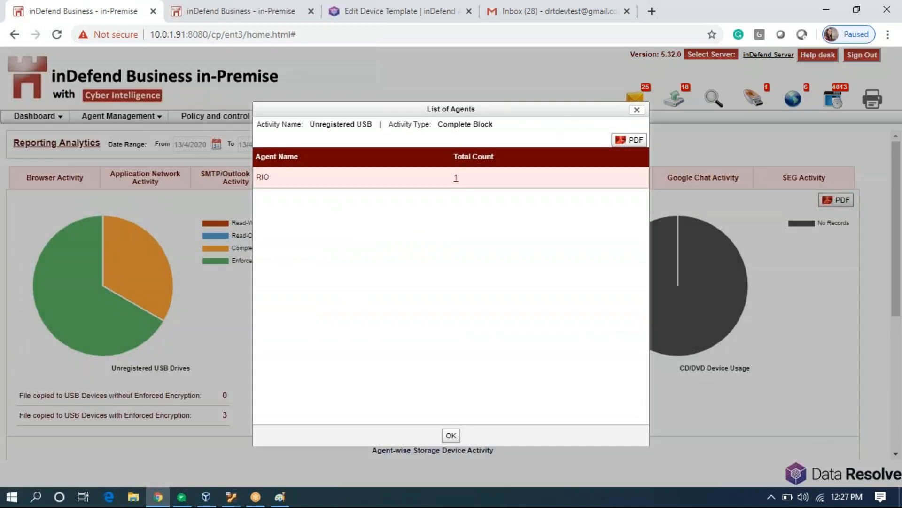
left_click(636, 108)
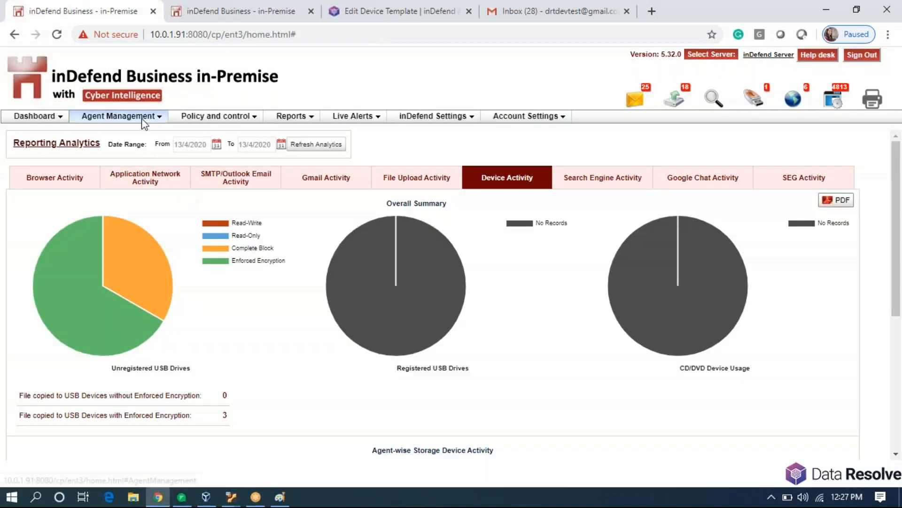
mouse_move(121, 116)
left_click(144, 133)
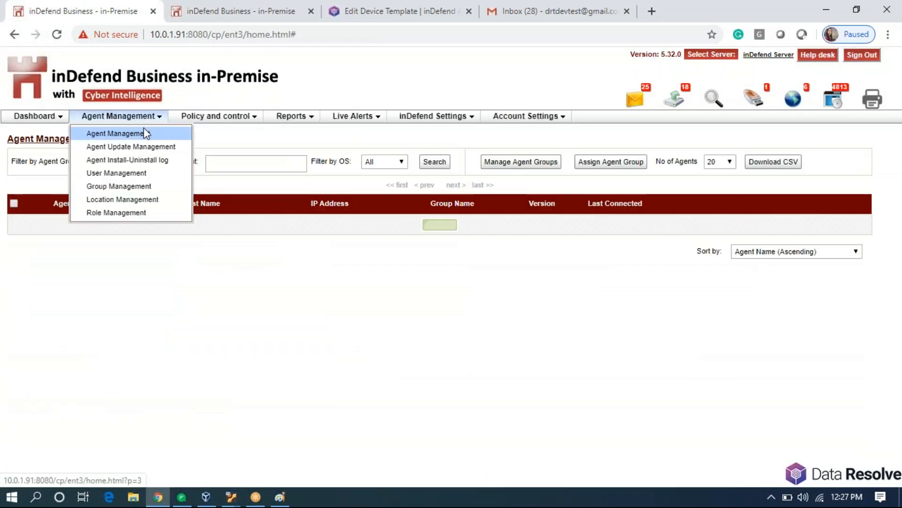
scroll(320, 322, "down", 5)
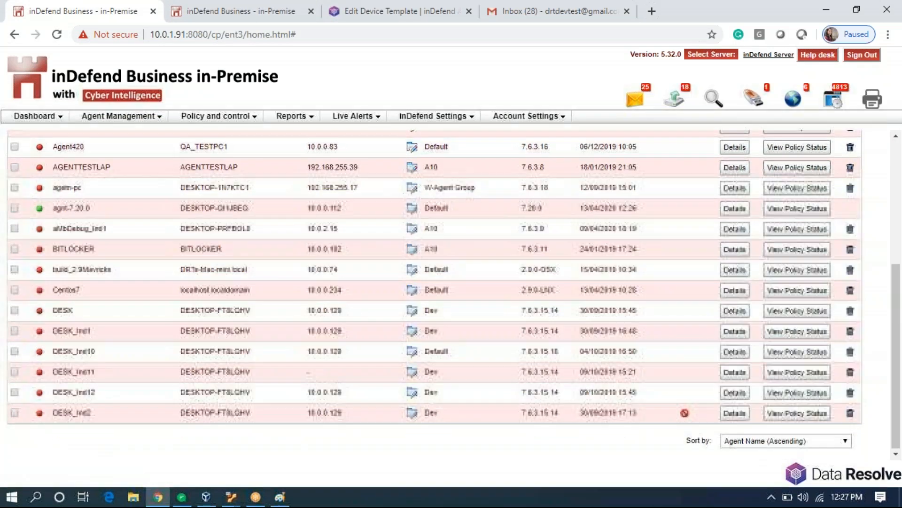
scroll(336, 323, "up", 5)
left_click(417, 185)
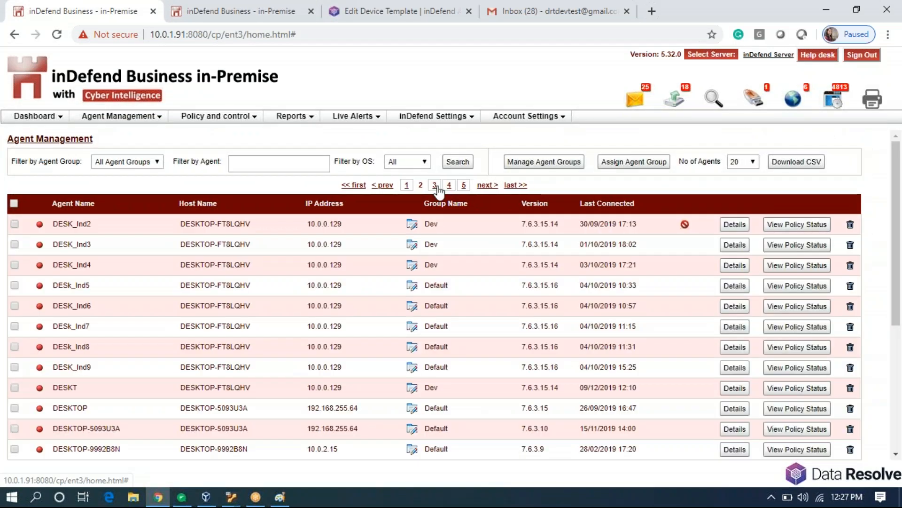
left_click(437, 185)
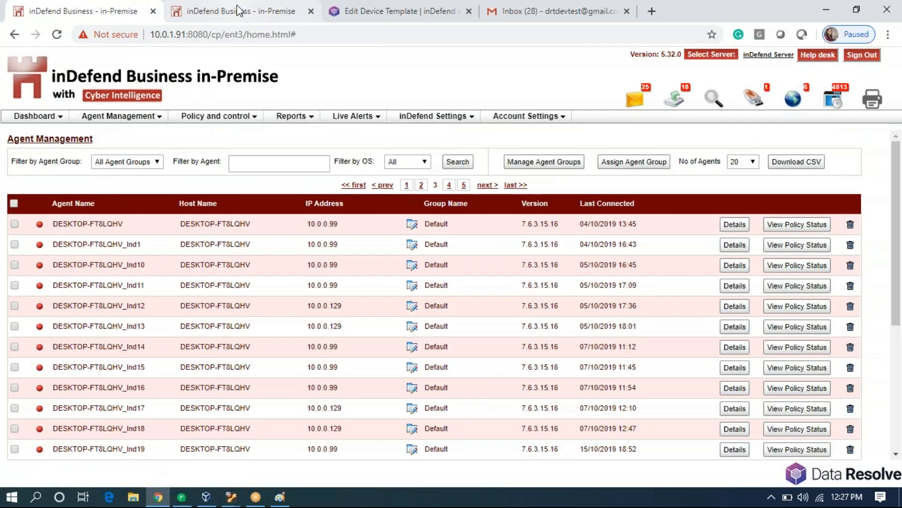
left_click(237, 11)
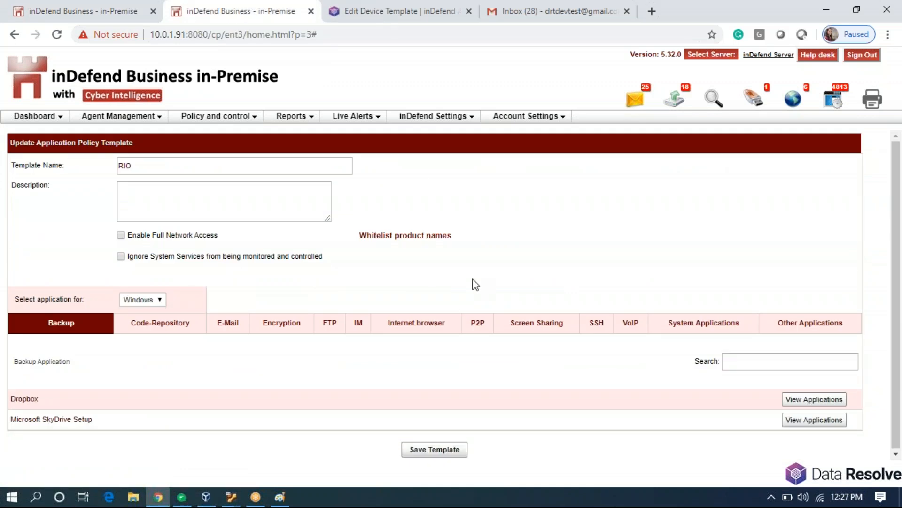
Browse the template's Code-Repository, E-Mail and Encryption categories, ending on E-Mail.
left_click(151, 325)
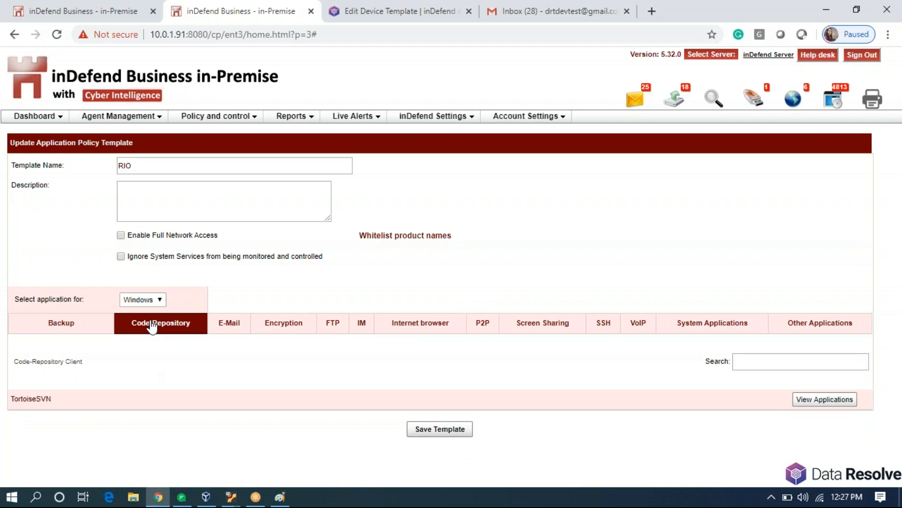
left_click(228, 323)
left_click(269, 326)
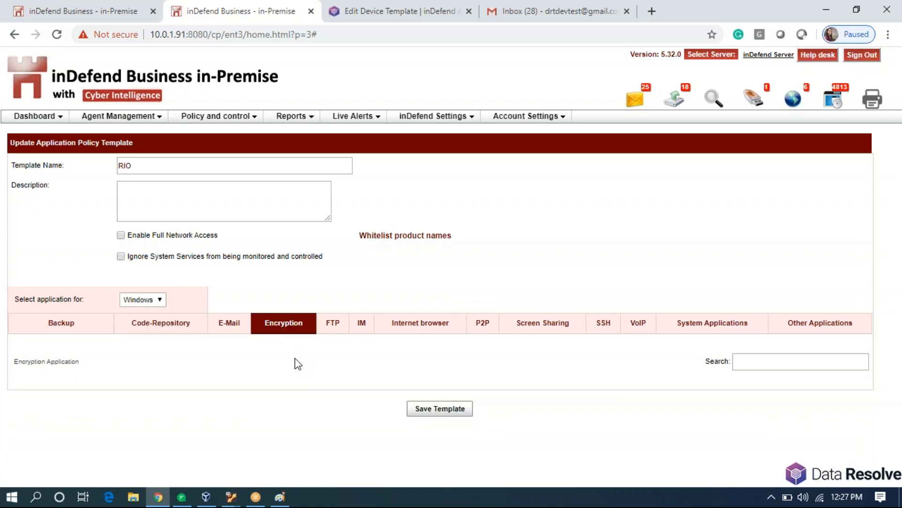
left_click(234, 329)
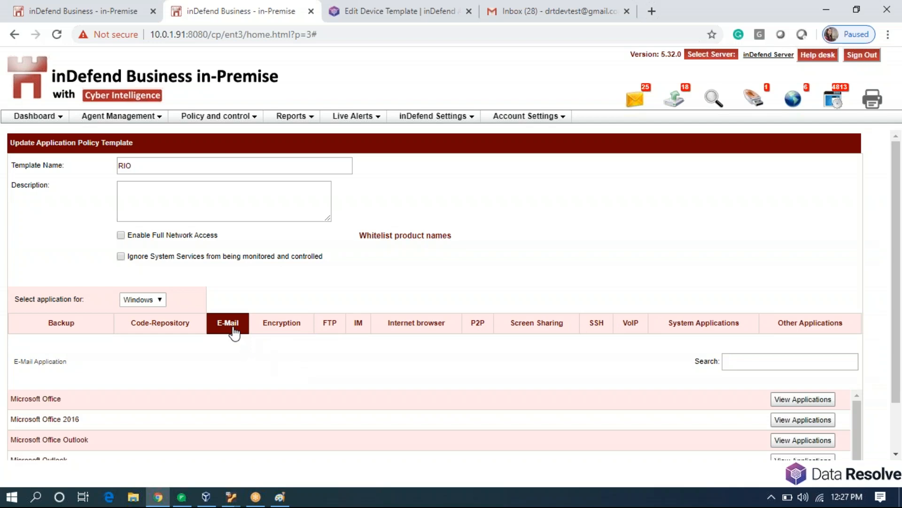
scroll(234, 333, "down", 2)
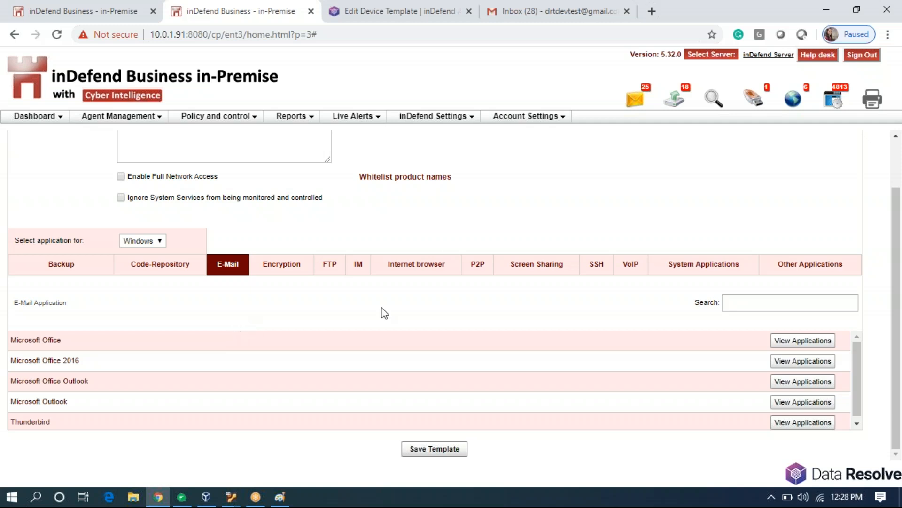
Inspect Microsoft Outlook's executables and hxoutlook.exe versions, then show the Backup applications.
left_click(816, 348)
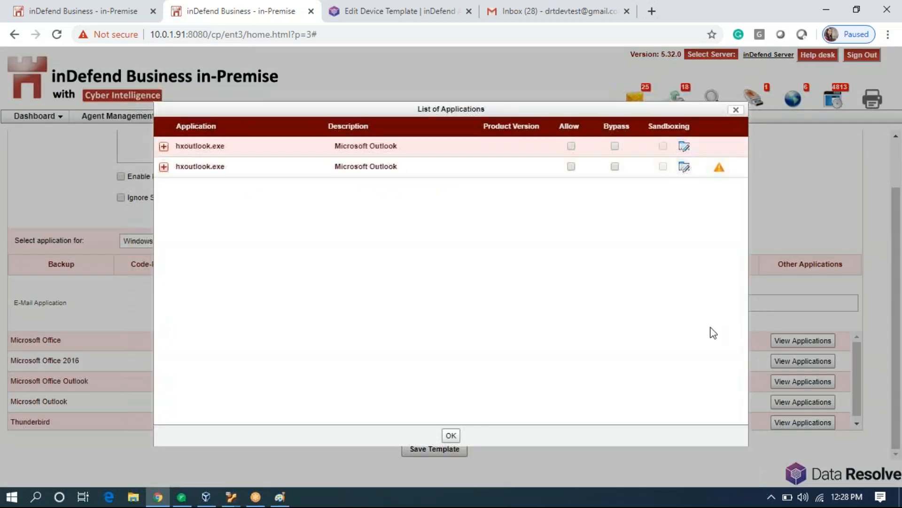
left_click(164, 147)
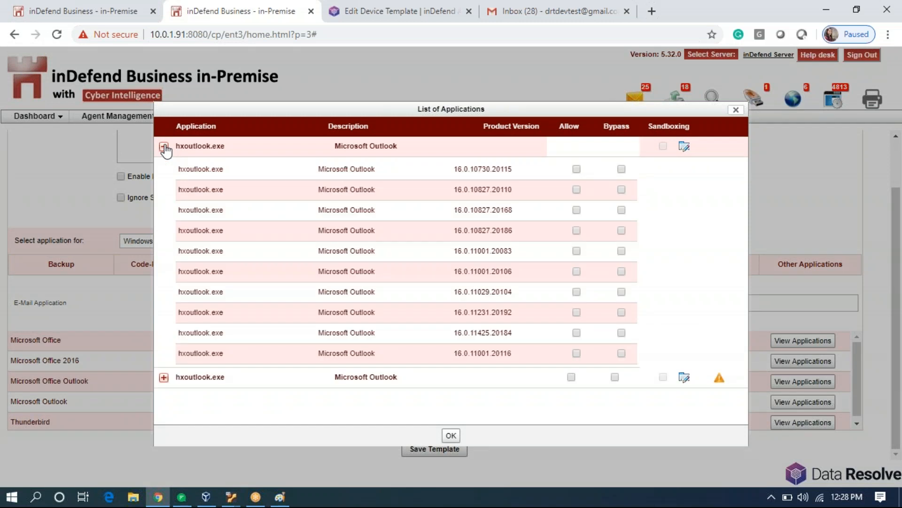
left_click(164, 147)
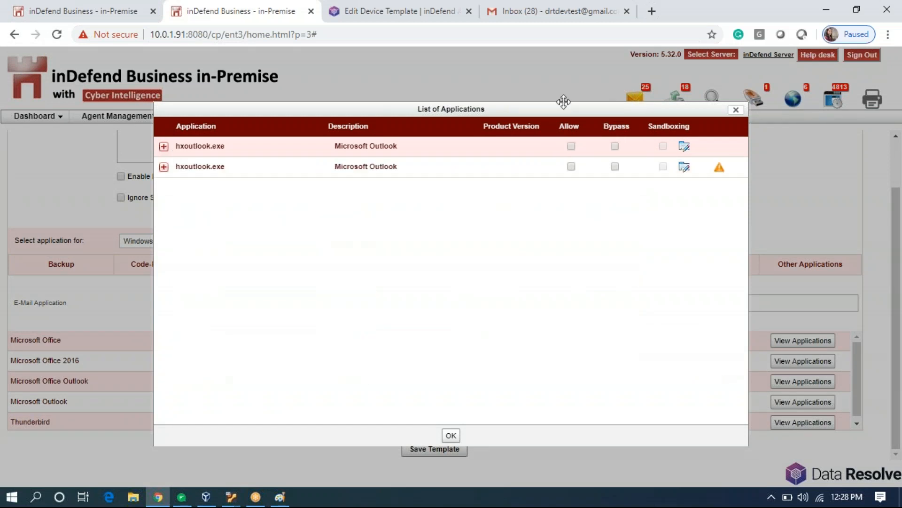
left_click(736, 109)
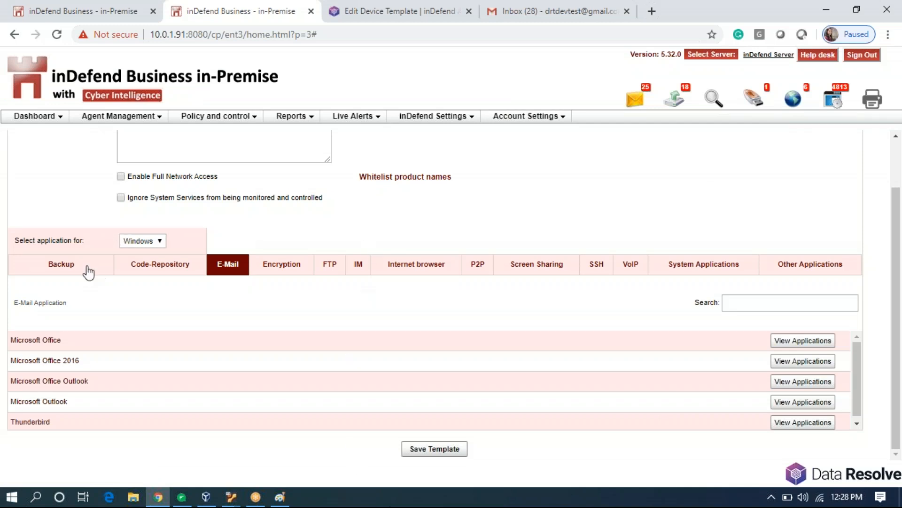
left_click(87, 268)
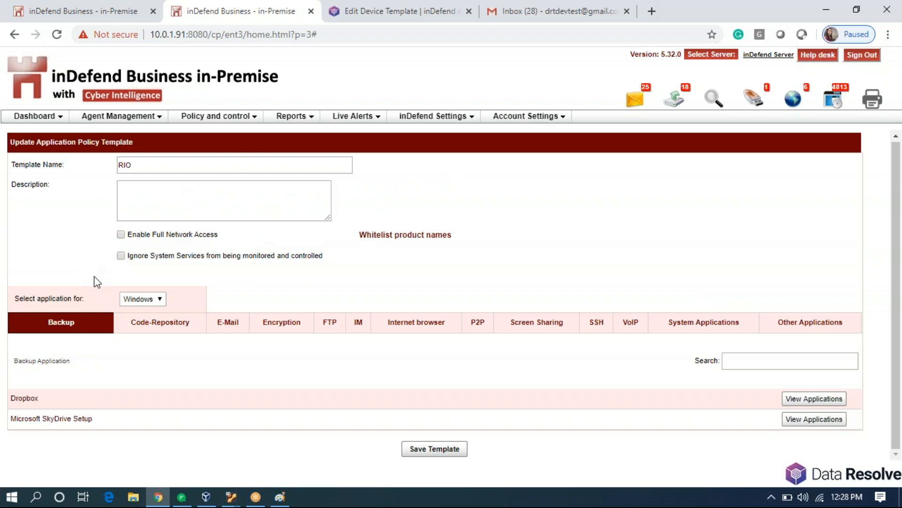
Allow the two dbxsvc.exe and two Dropbox executables in Dropbox's application list.
left_click(812, 399)
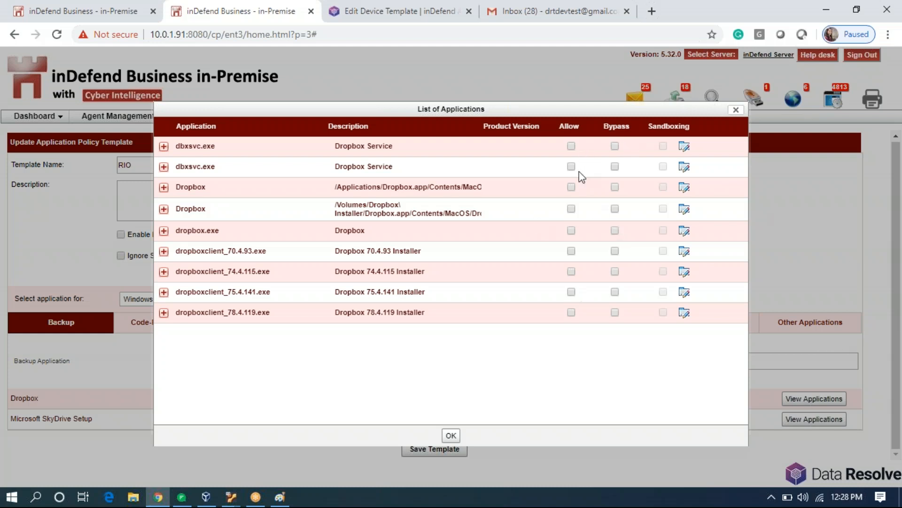
left_click(571, 146)
left_click(571, 165)
left_click(571, 187)
left_click(571, 208)
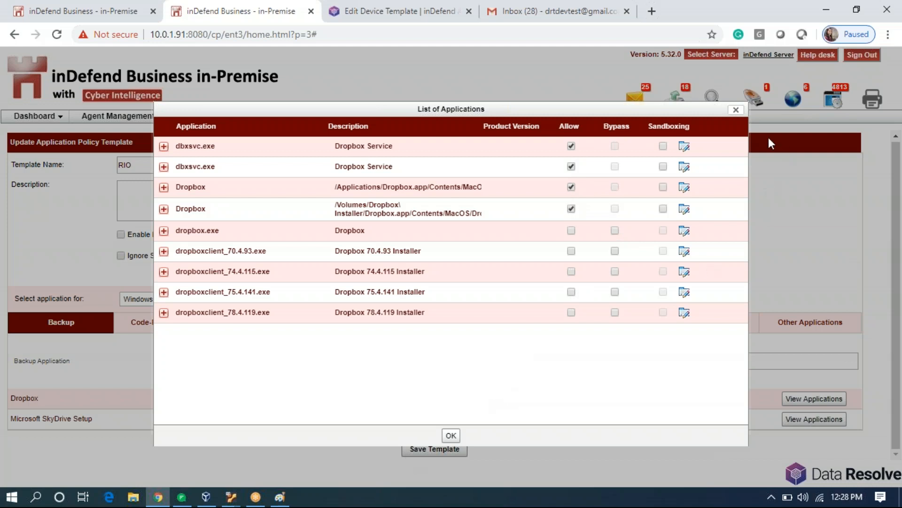
left_click(735, 110)
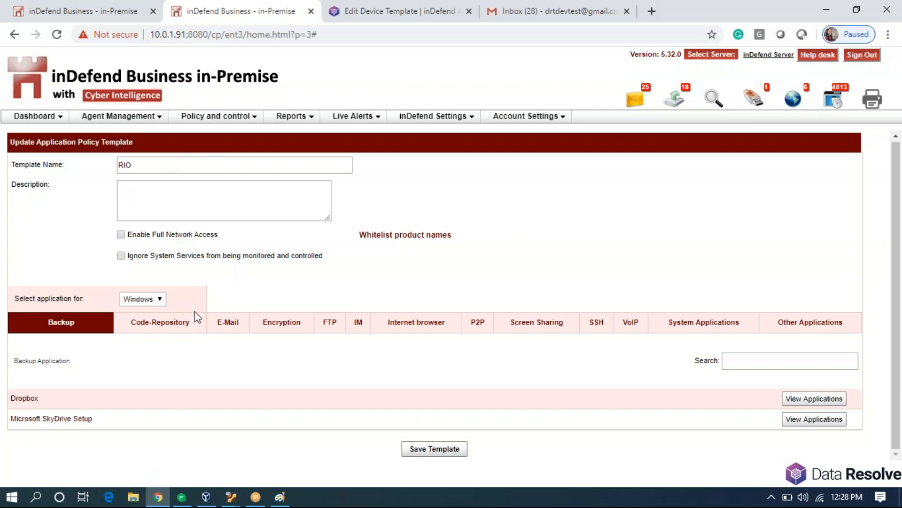
Browse Code-Repository, E-Mail, Encryption and FTP categories, checking FileZilla and PuTTY executables.
left_click(144, 324)
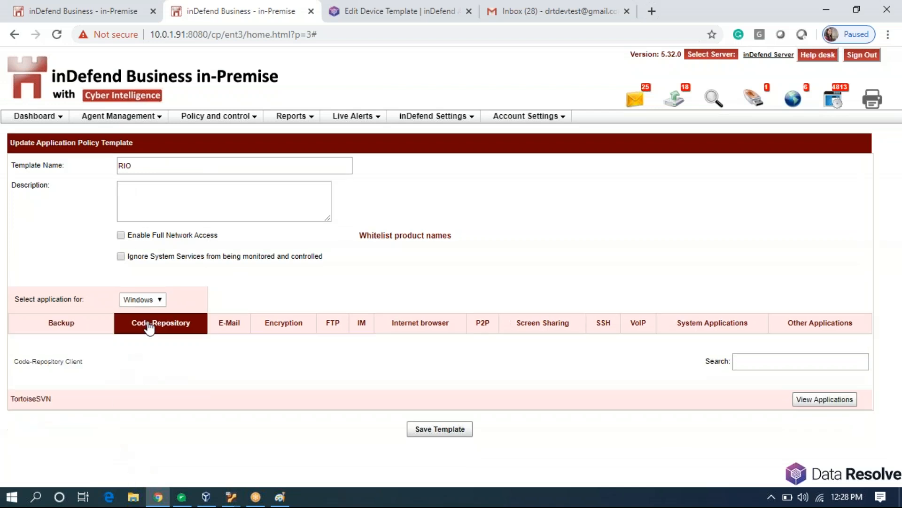
left_click(217, 334)
scroll(308, 369, "down", 2)
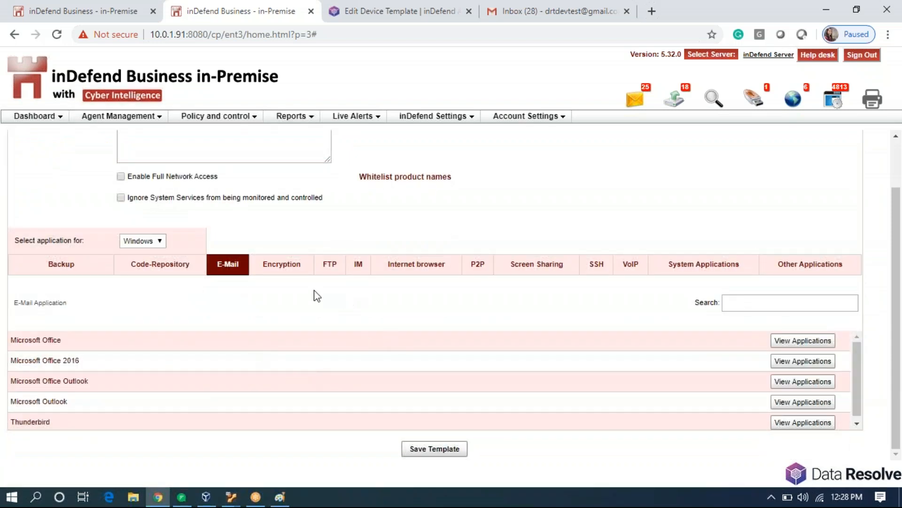
left_click(285, 276)
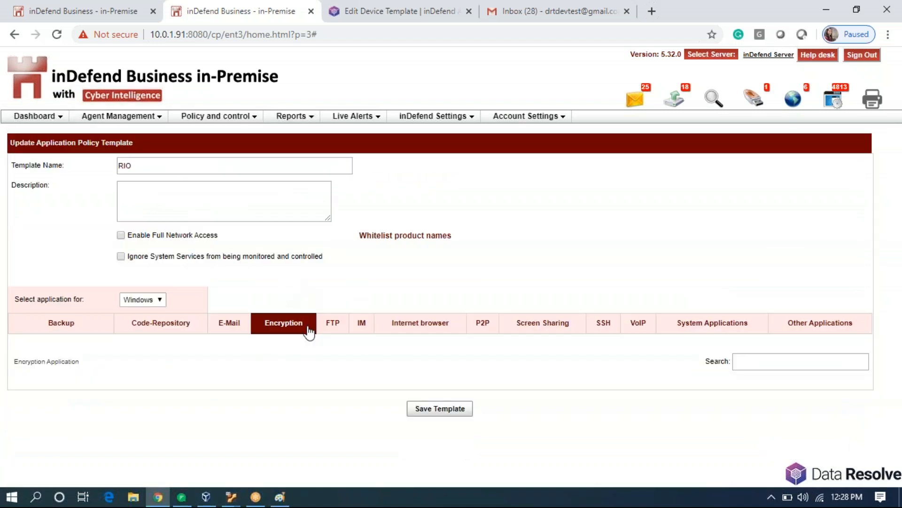
left_click(332, 323)
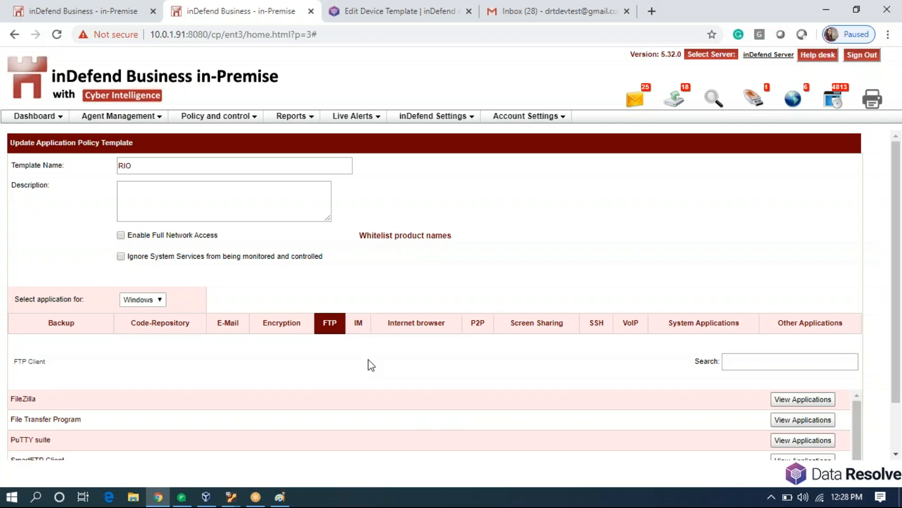
scroll(368, 365, "down", 2)
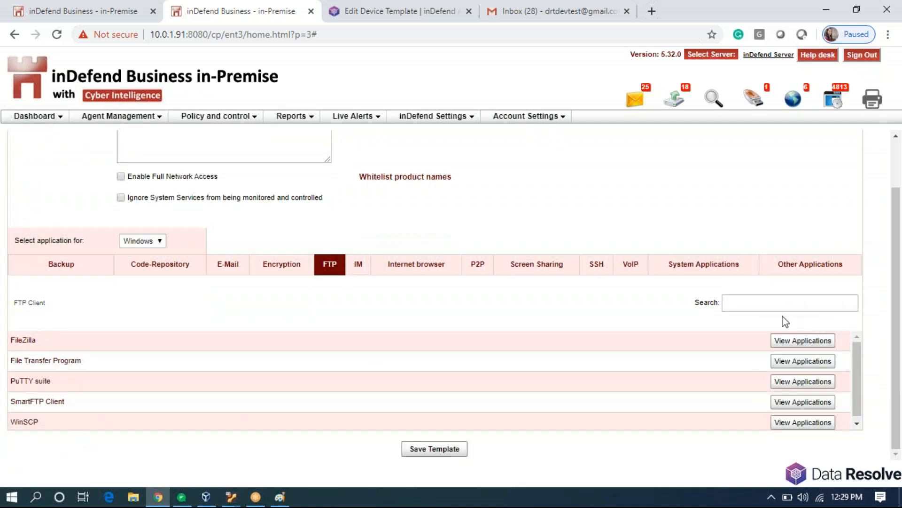
left_click(801, 342)
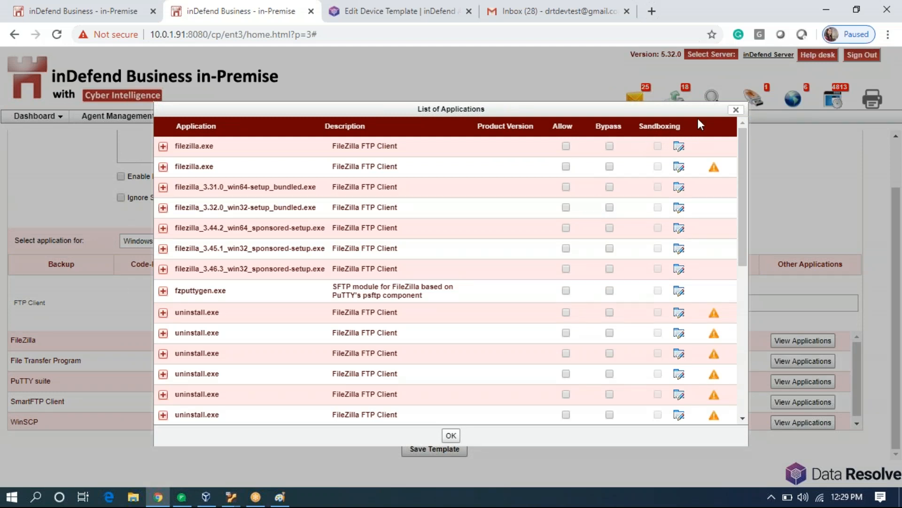
left_click(736, 110)
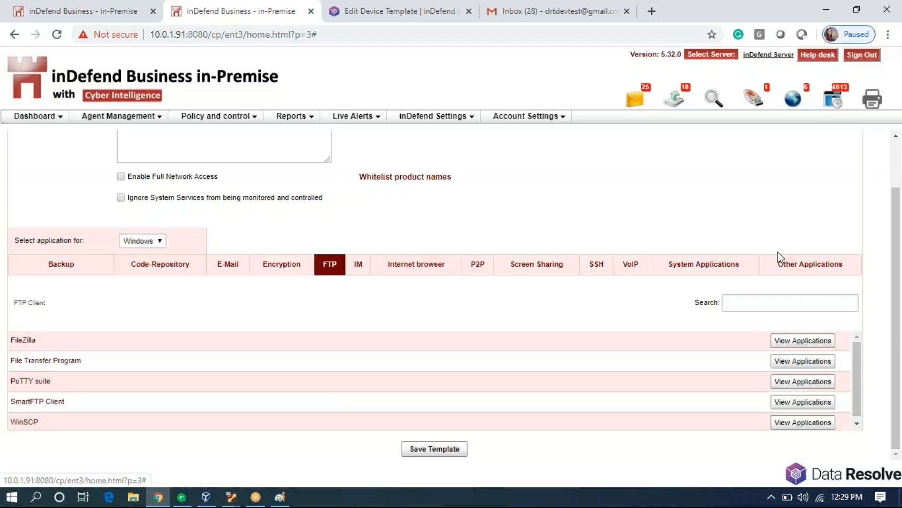
left_click(780, 382)
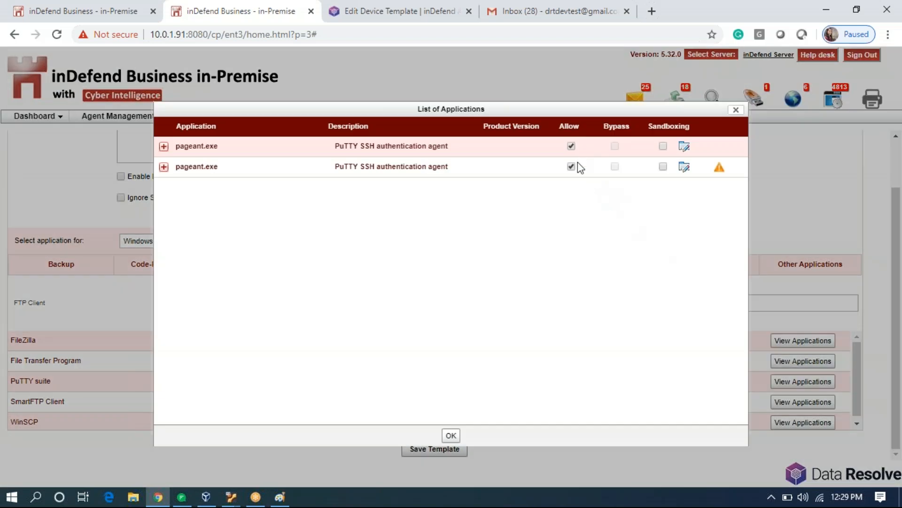
left_click(736, 110)
Look through IM, Internet browser and P2P categories, allowing carrier.exe for µTorrent.
left_click(355, 266)
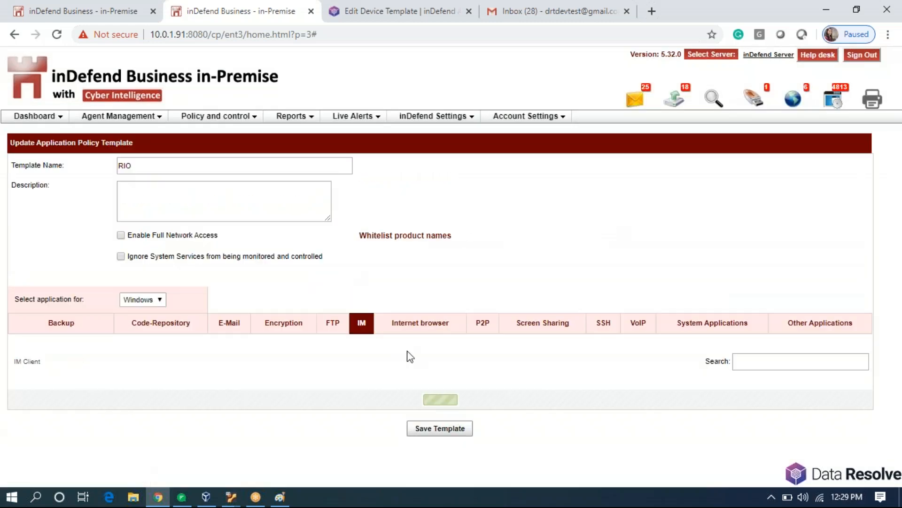
scroll(418, 352, "down", 2)
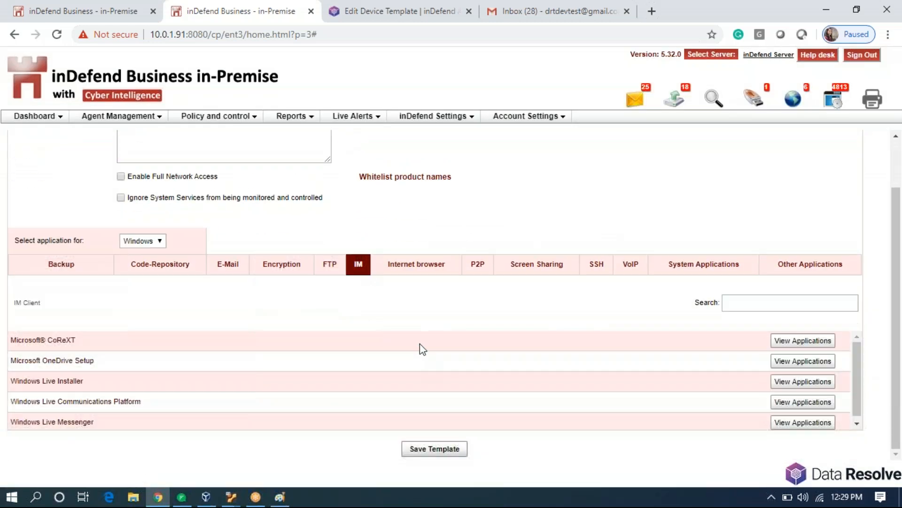
left_click(414, 271)
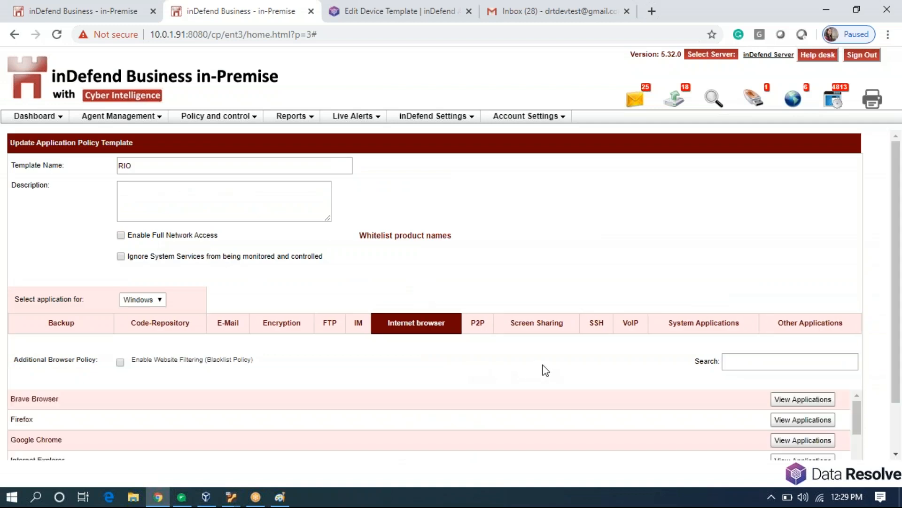
scroll(545, 371, "down", 2)
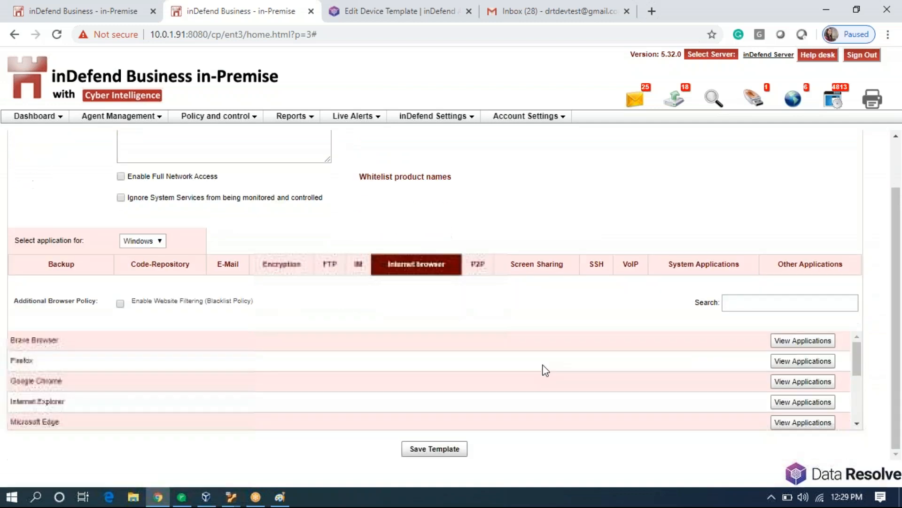
left_click(478, 272)
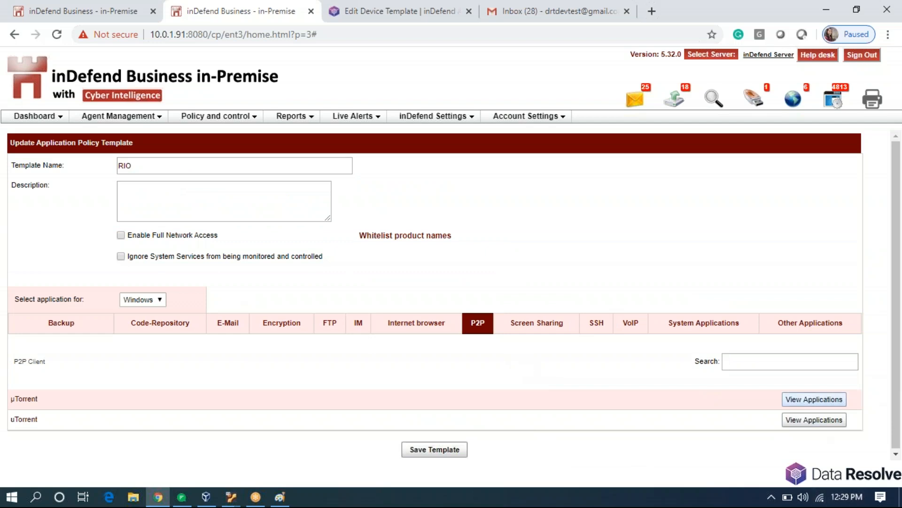
left_click(813, 399)
left_click(572, 146)
left_click(451, 437)
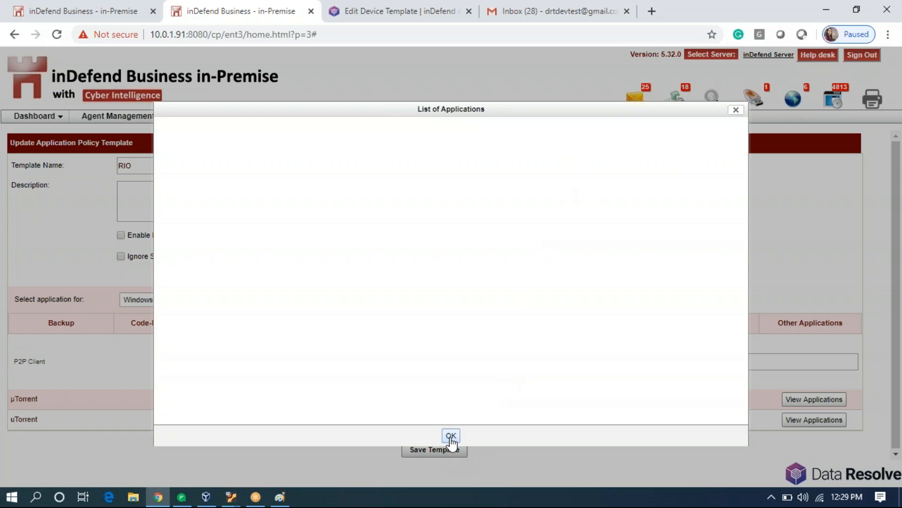
Review Screen Sharing, SSH, VoIP, System and Other Applications, then return to Internet browser.
left_click(545, 324)
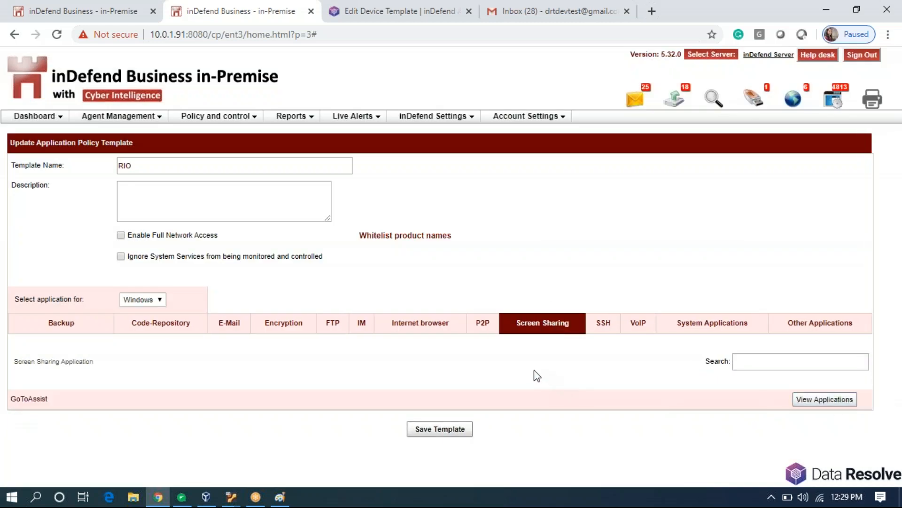
left_click(801, 400)
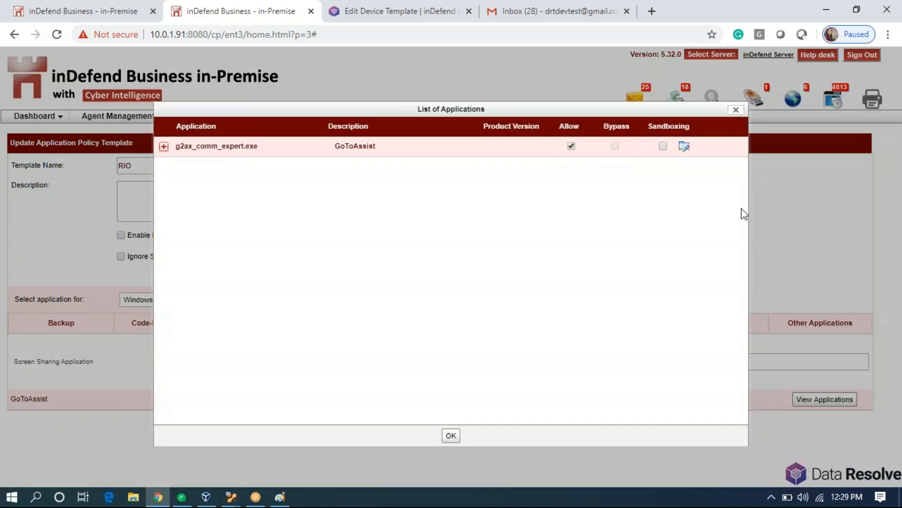
left_click(734, 111)
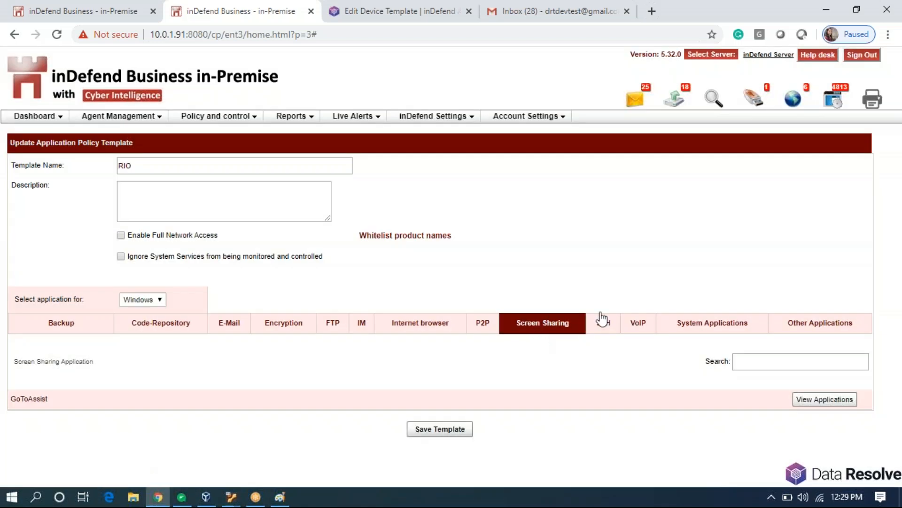
left_click(608, 326)
left_click(644, 328)
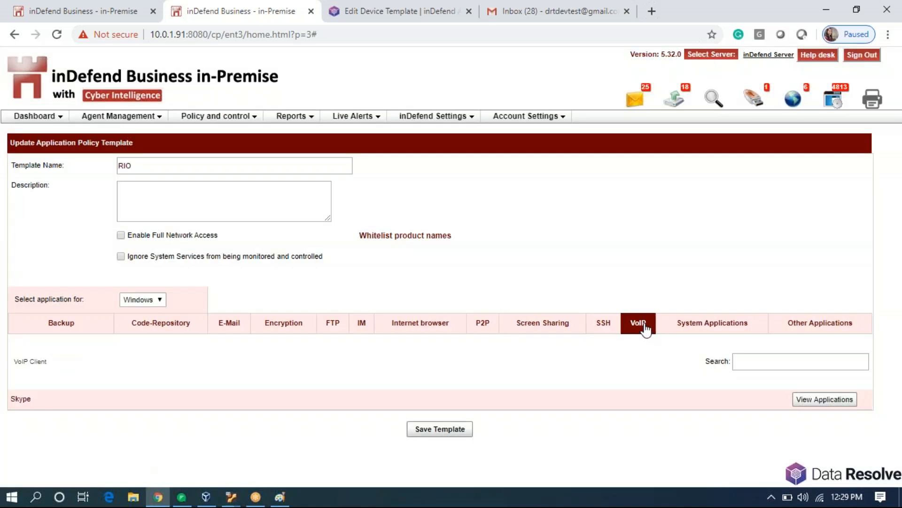
left_click(704, 333)
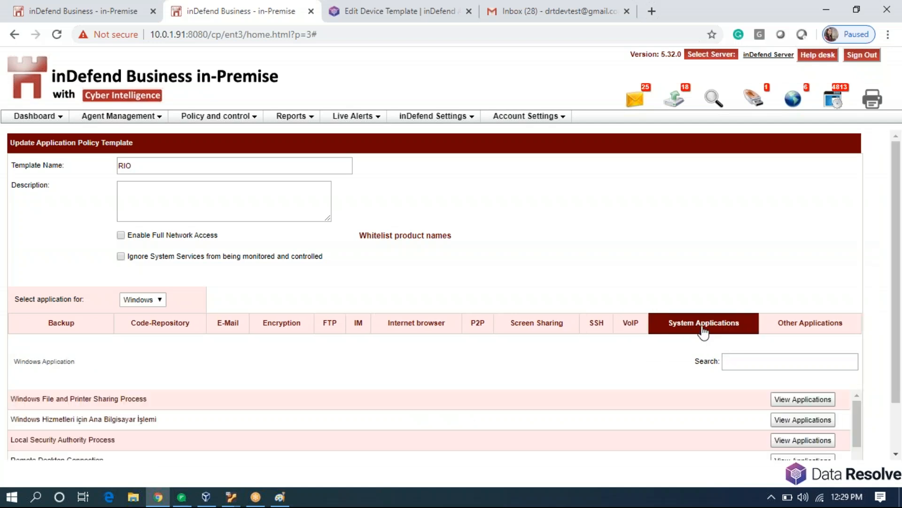
scroll(409, 423, "down", 3)
scroll(405, 415, "down", 3)
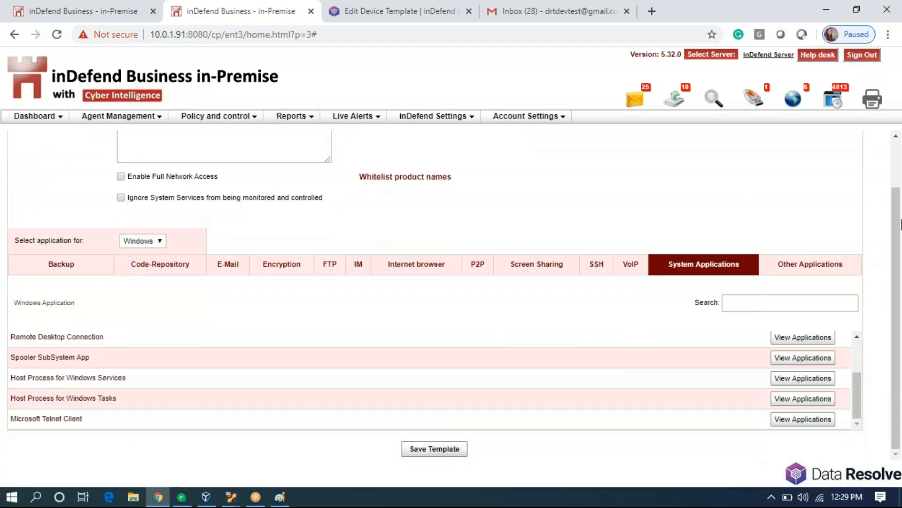
left_click(799, 262)
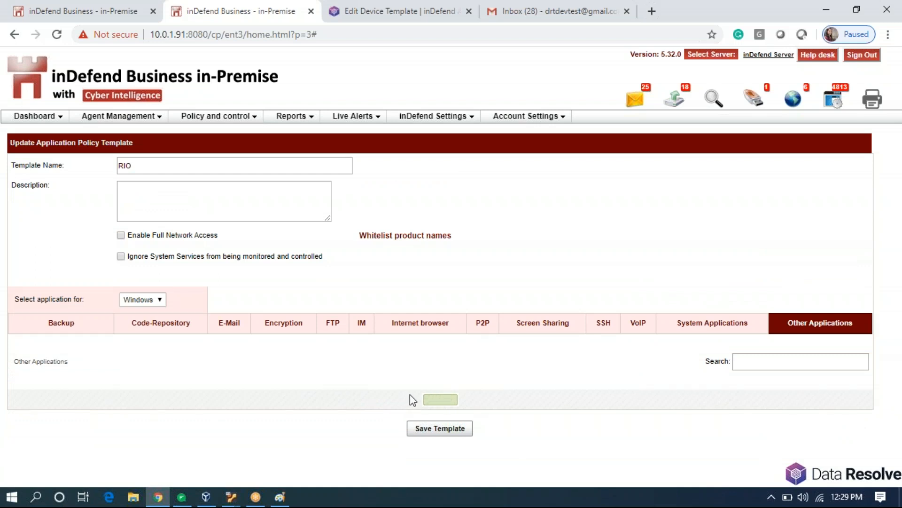
scroll(410, 394, "down", 5)
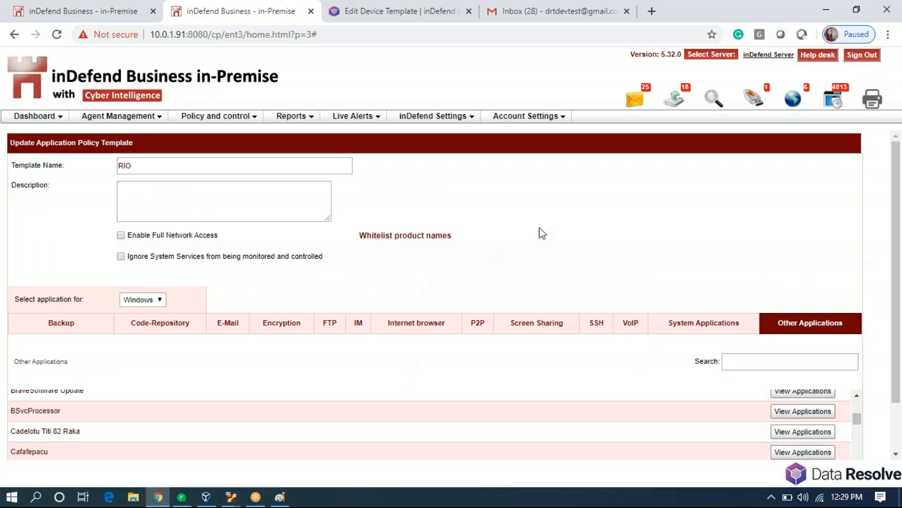
scroll(539, 234, "down", 2)
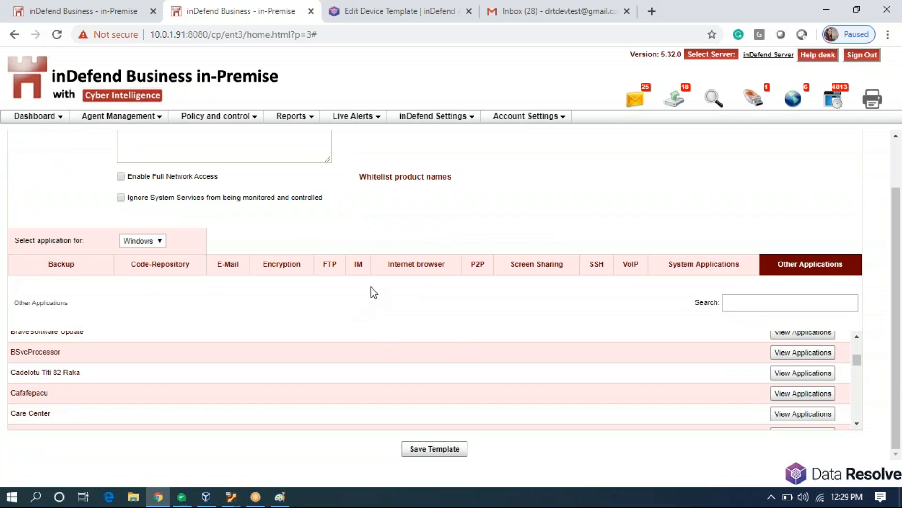
left_click(416, 262)
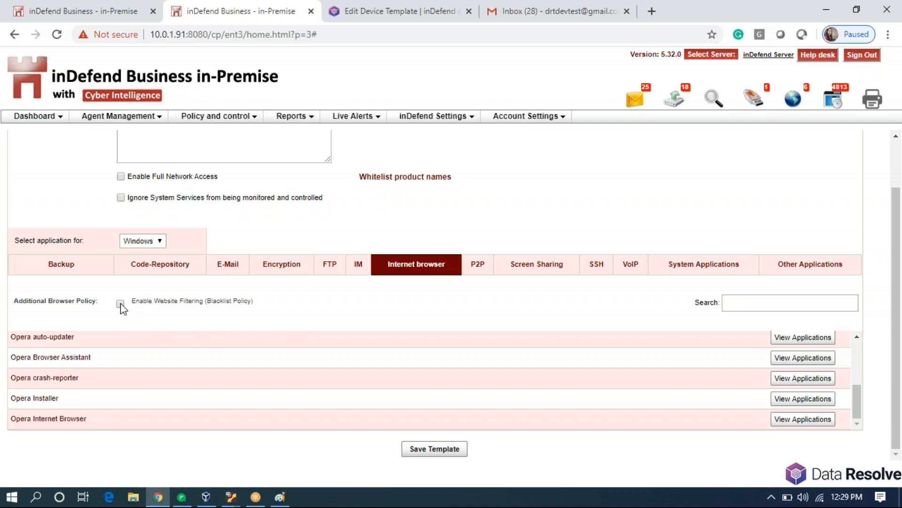
left_click(236, 115)
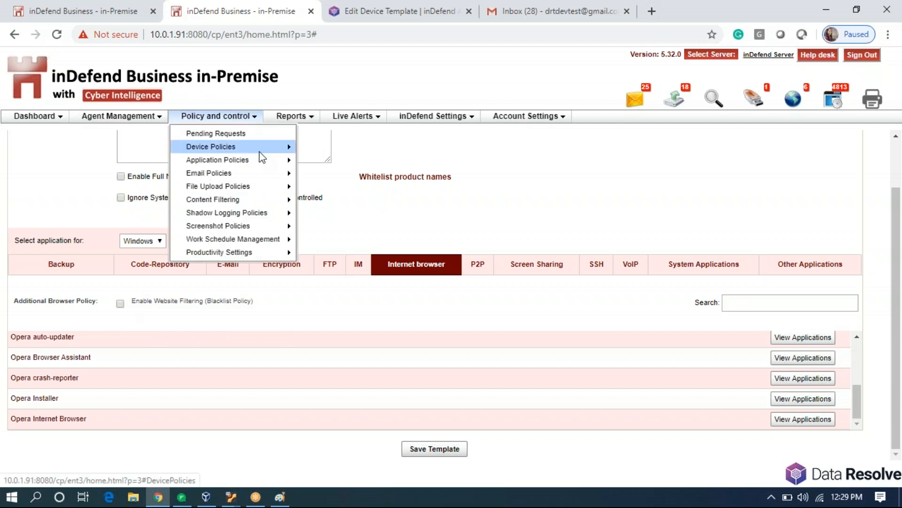
mouse_move(275, 161)
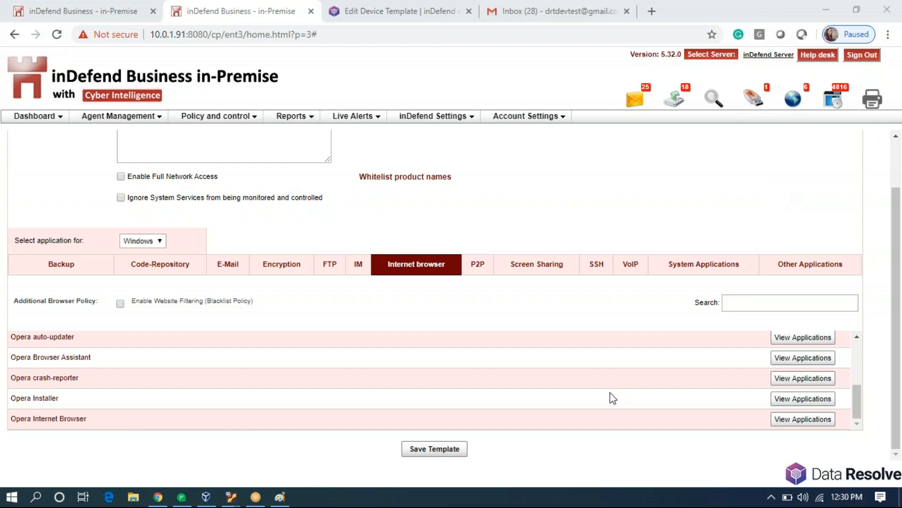
left_click(471, 303)
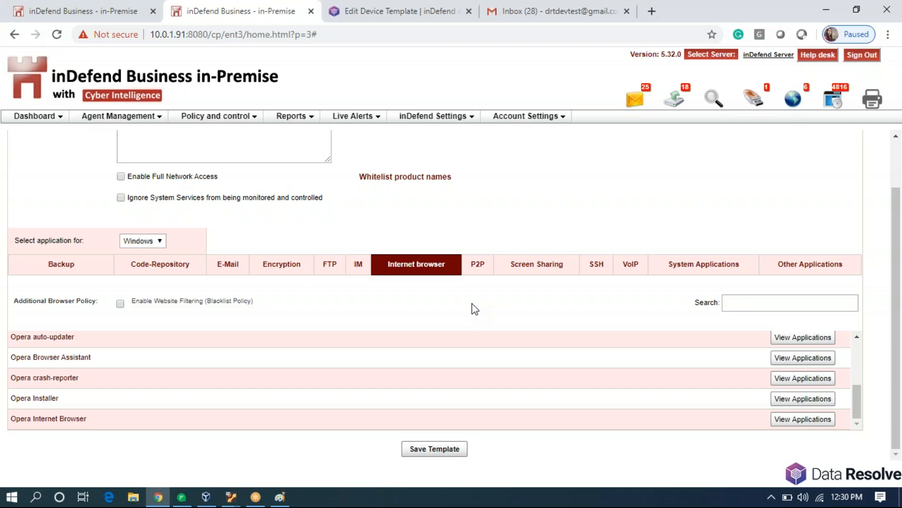
left_click(671, 56)
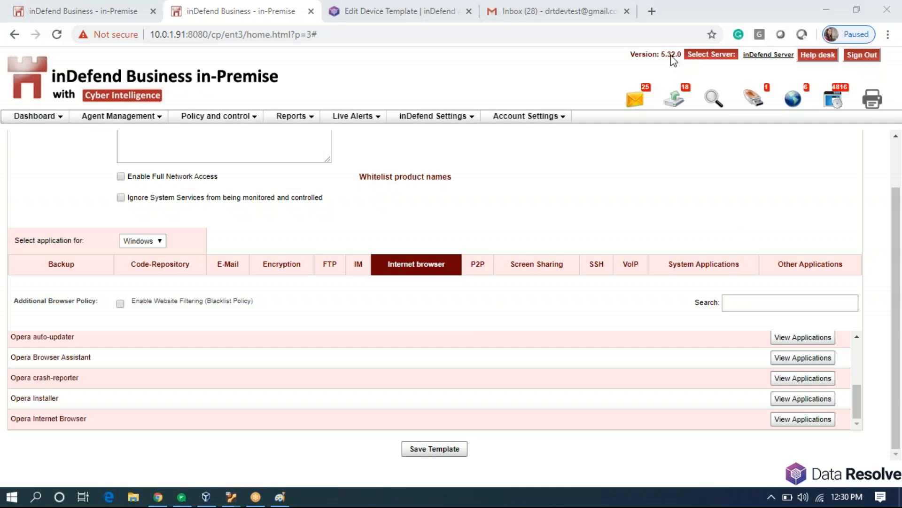
Enable website filtering and add the Jobs and Careers and RIO_1 blacklists to it.
left_click(121, 304)
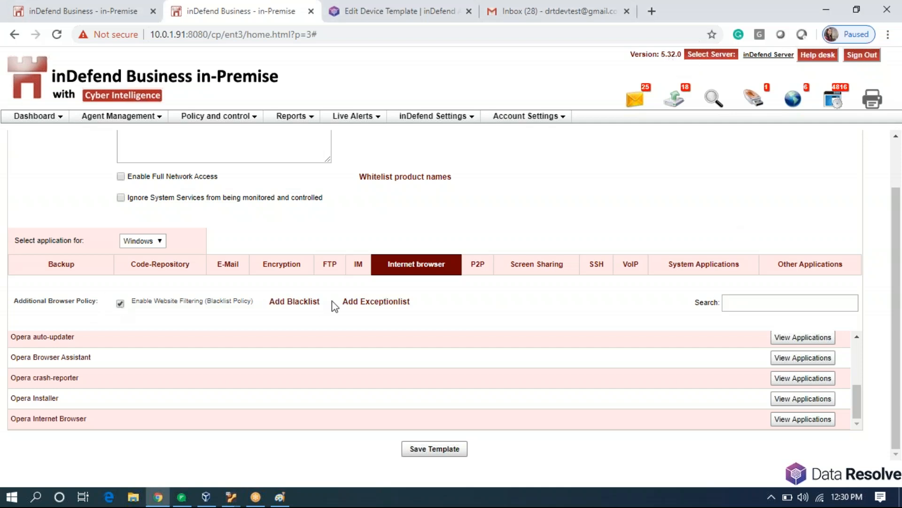
left_click(295, 303)
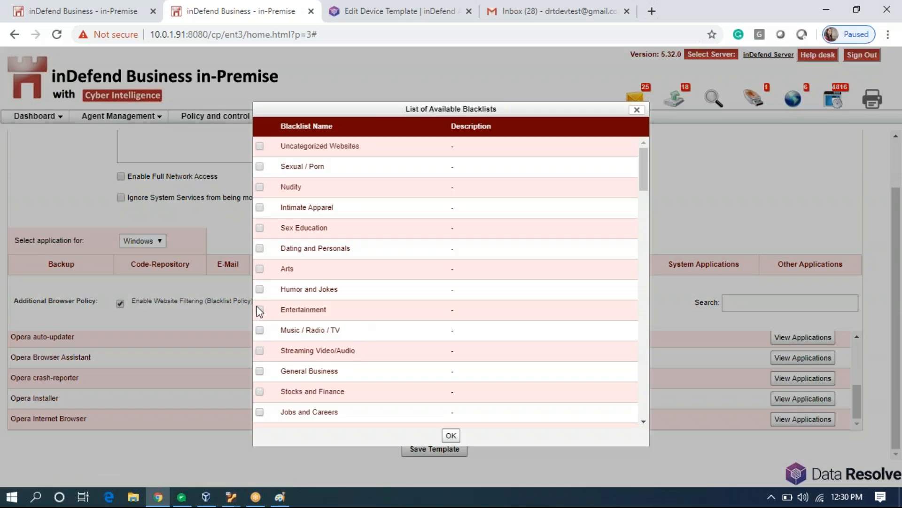
left_click(260, 411)
left_click_drag(284, 411, 338, 411)
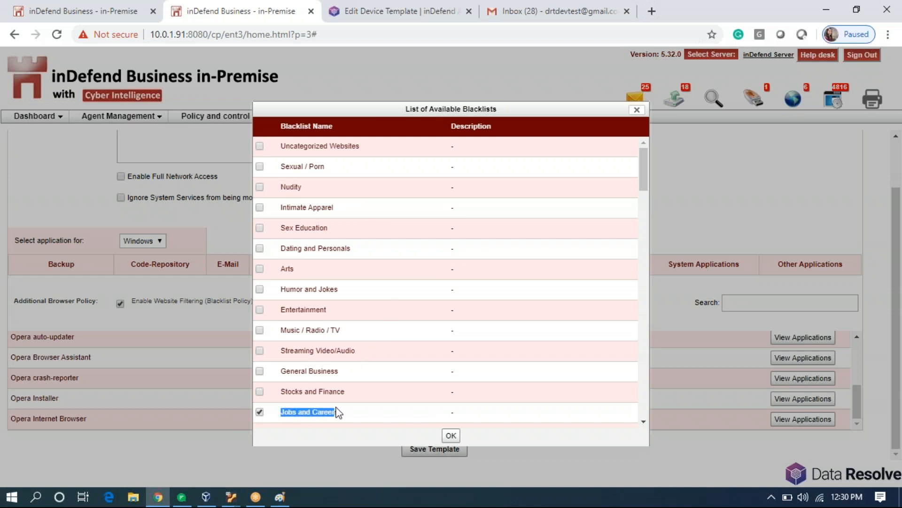
scroll(347, 306, "down", 5)
scroll(347, 306, "down", 15)
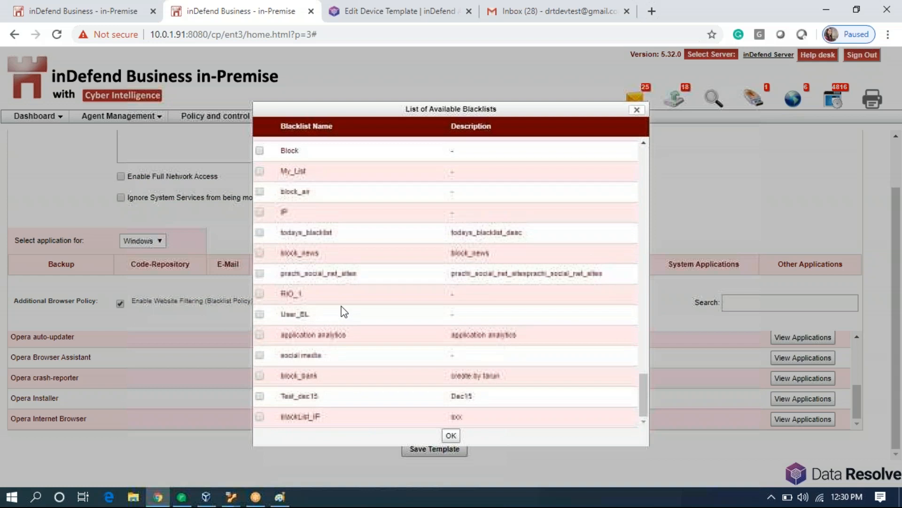
left_click(260, 294)
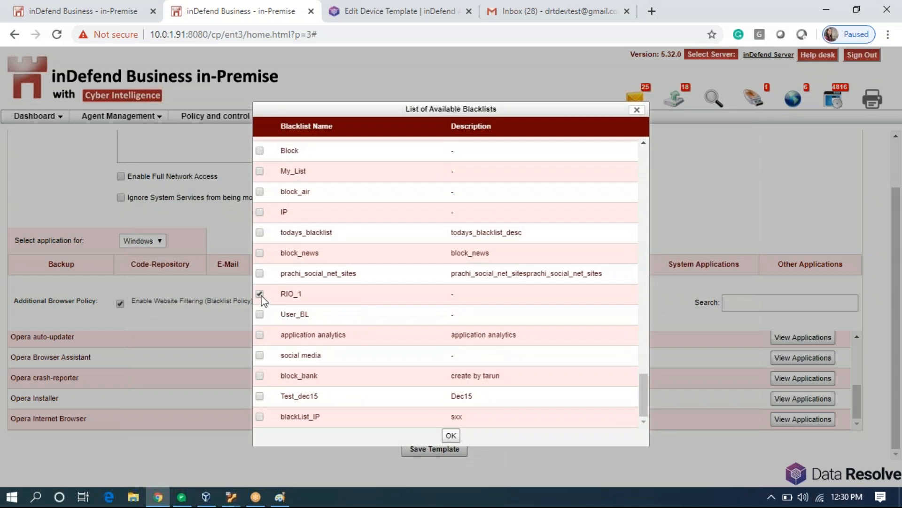
double_click(305, 296)
left_click(352, 295)
left_click(450, 435)
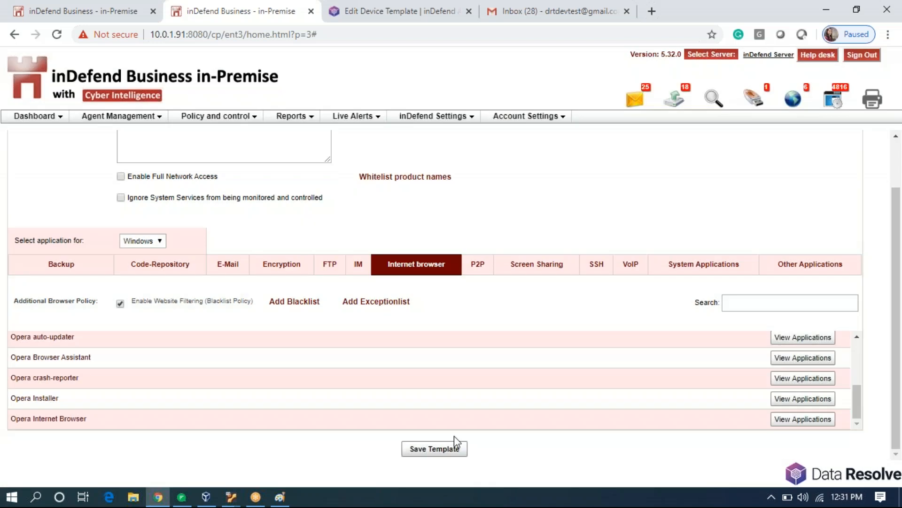
Save the RIO template with its website filtering settings.
left_click(428, 450)
Open Application Policy Management and filter the agent list to show only RIO.
mouse_move(246, 117)
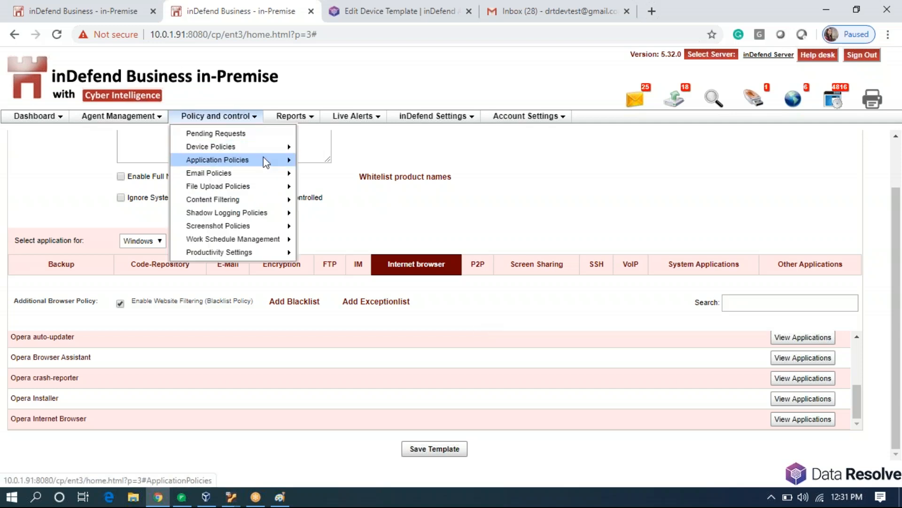
mouse_move(263, 160)
left_click(310, 164)
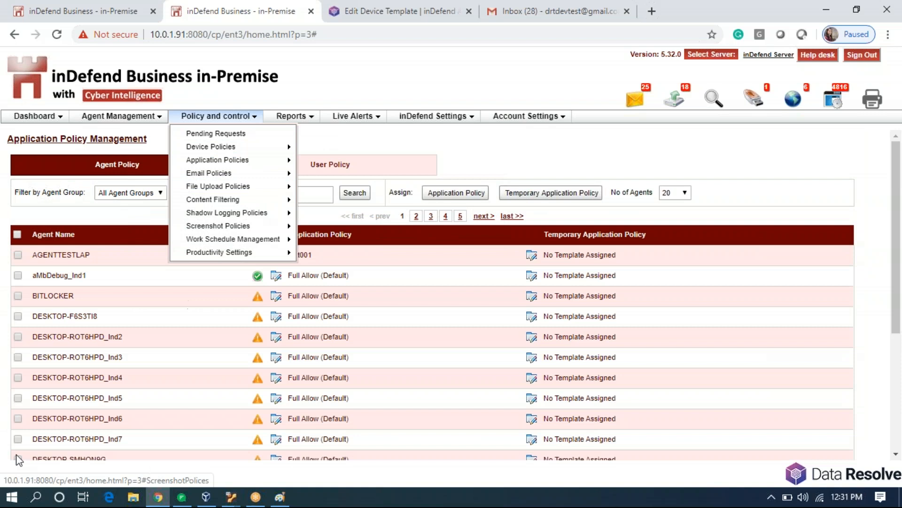
left_click(324, 193)
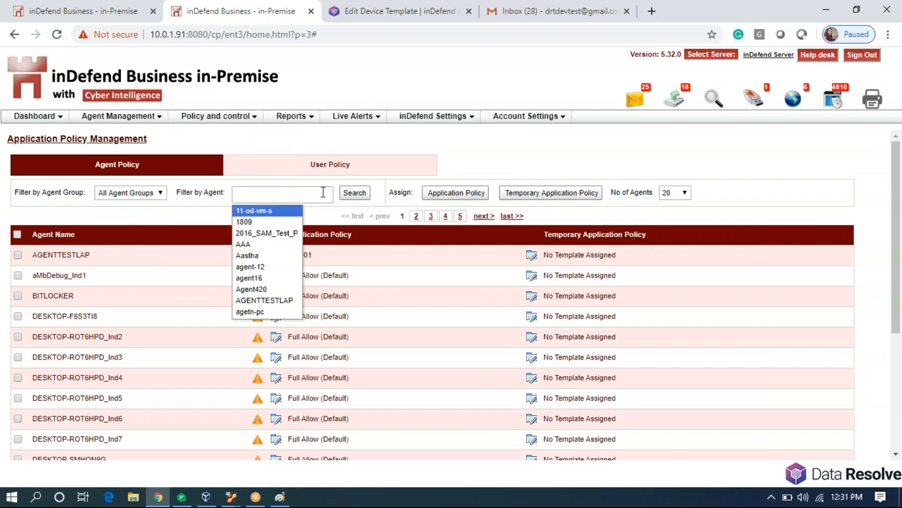
type("RIO")
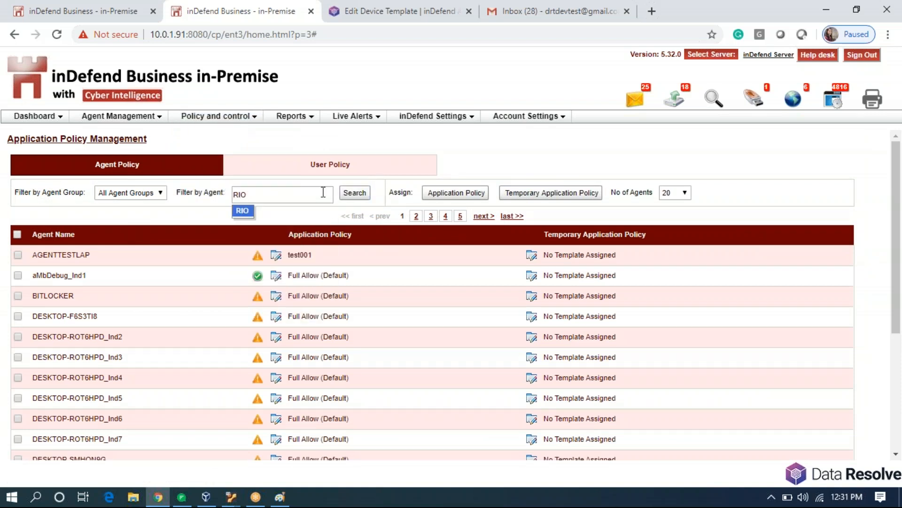
left_click(246, 212)
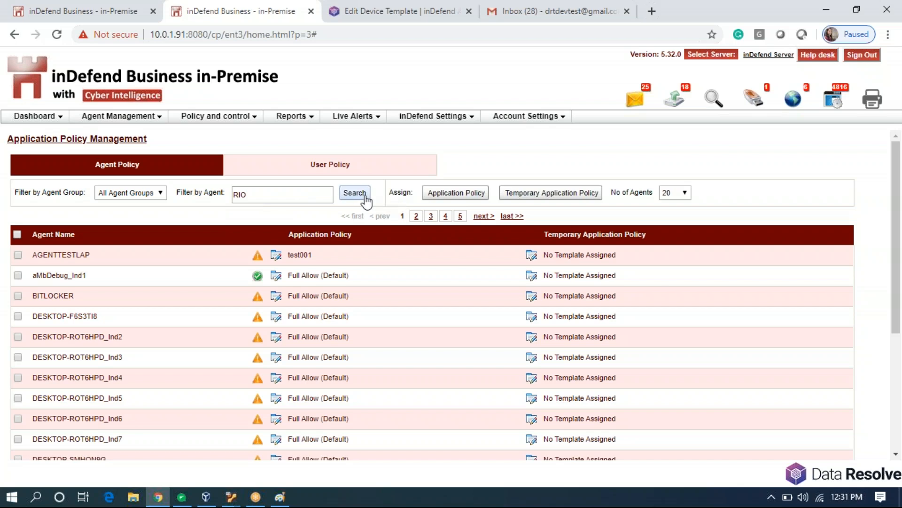
left_click(364, 196)
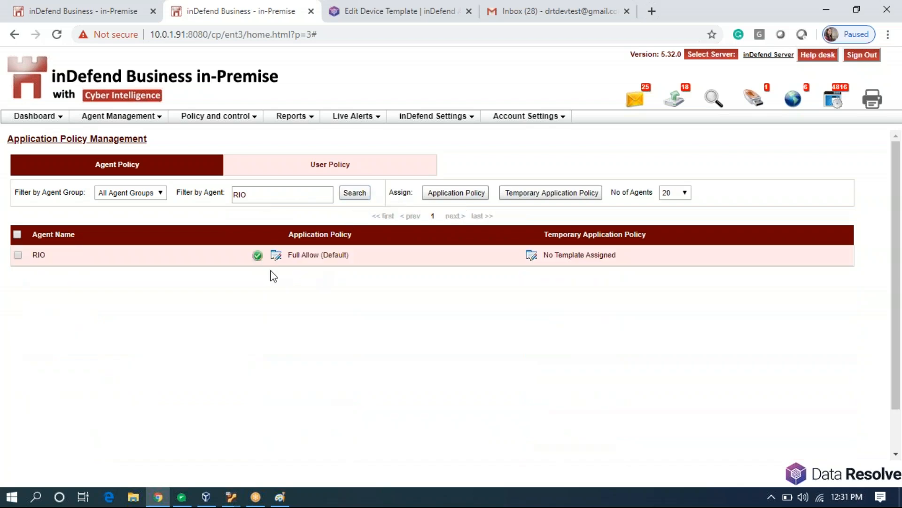
Choose the RIO policy template for agent RIO, save it, and reload its status.
left_click(276, 255)
left_click(511, 251)
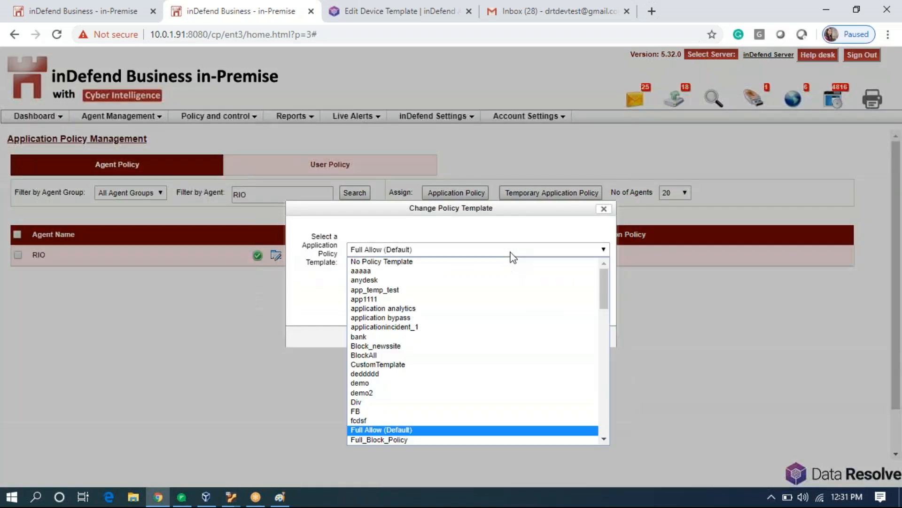
scroll(458, 361, "down", 10)
scroll(456, 366, "down", 2)
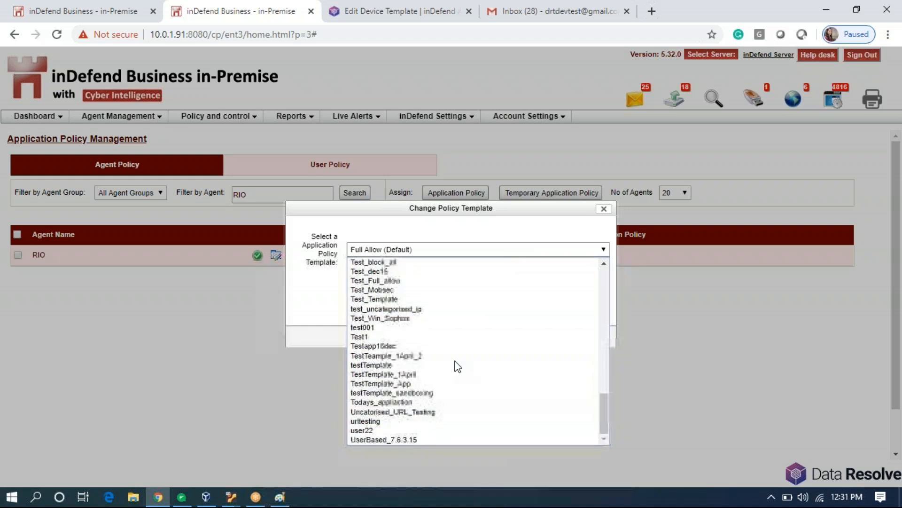
scroll(456, 366, "up", 9)
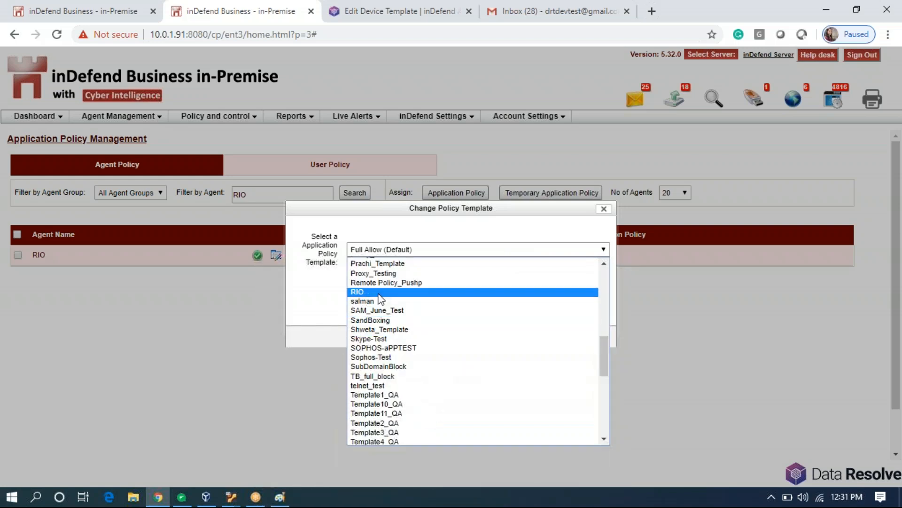
left_click(357, 292)
left_click(451, 337)
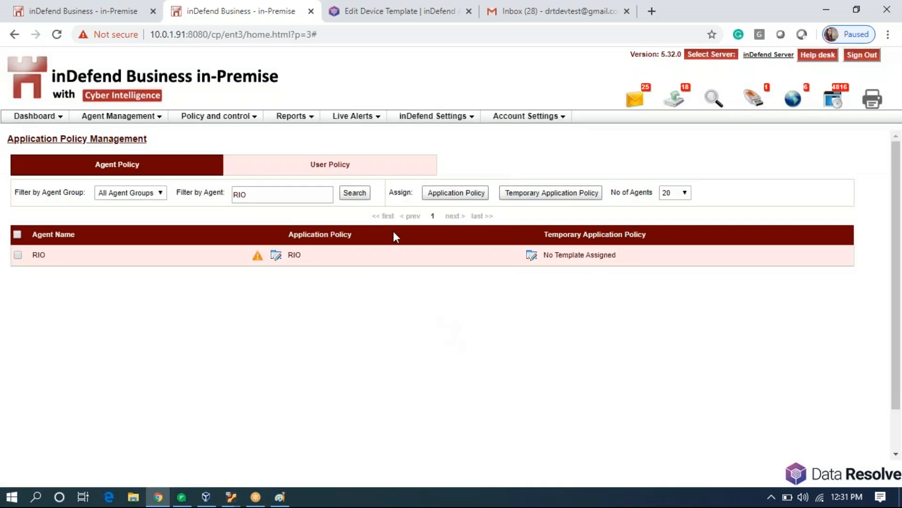
left_click(356, 196)
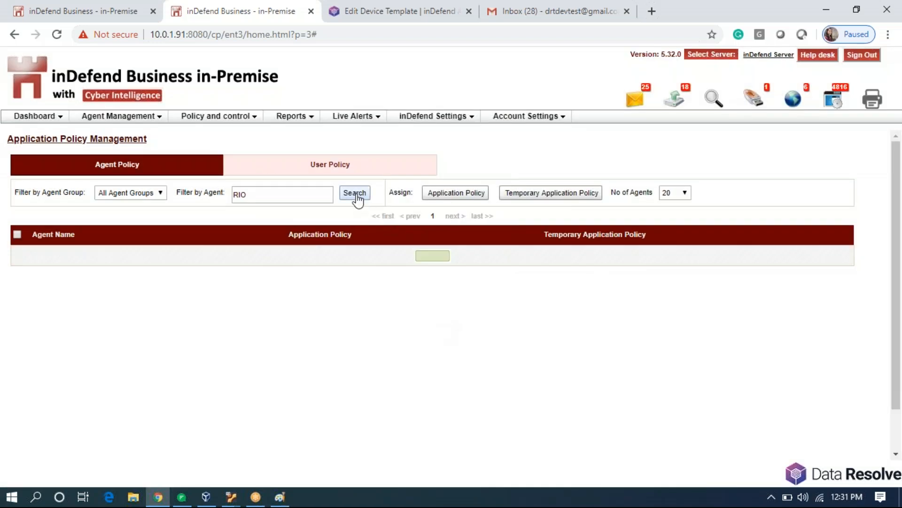
left_click(771, 496)
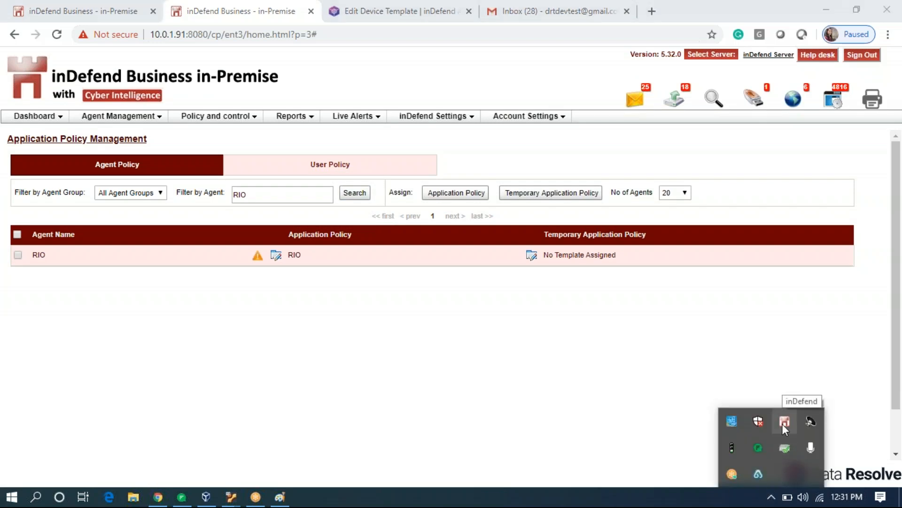
Refresh Policy from the inDefend tray icon, acknowledge the success message, and re-check RIO's status.
right_click(784, 425)
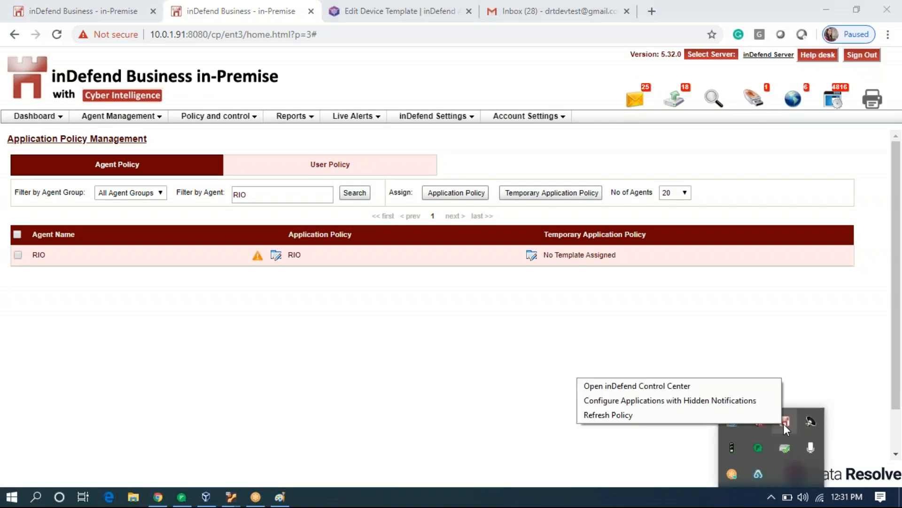
left_click(750, 417)
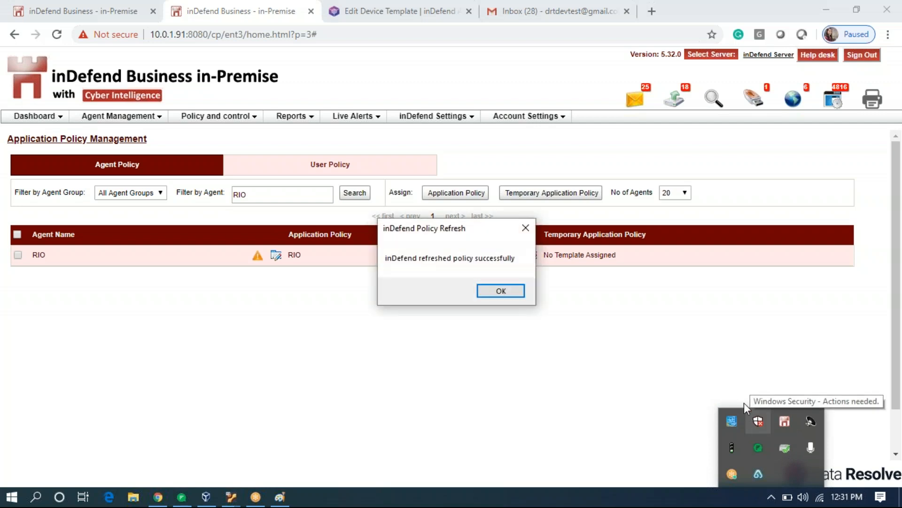
left_click(486, 292)
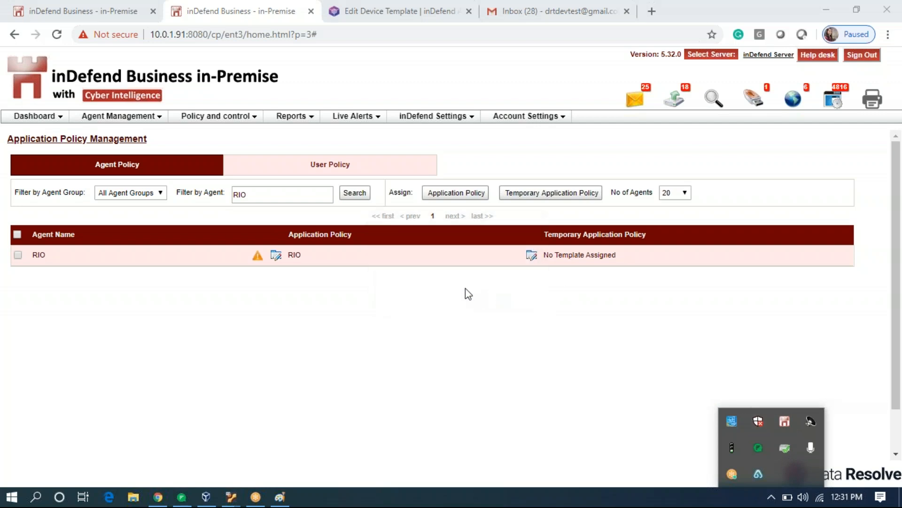
left_click(356, 193)
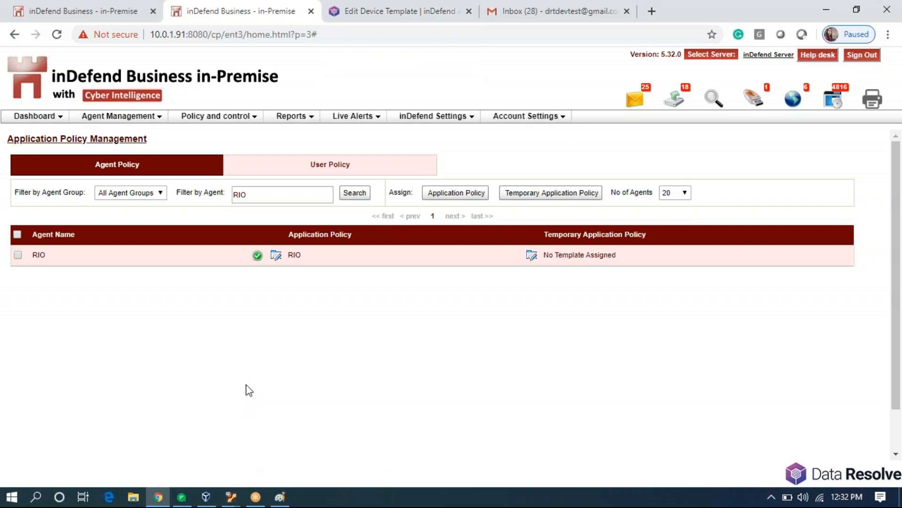
Open a new Chrome window and try facebook.com, which fails with an empty-response error.
left_click(159, 500)
right_click(157, 497)
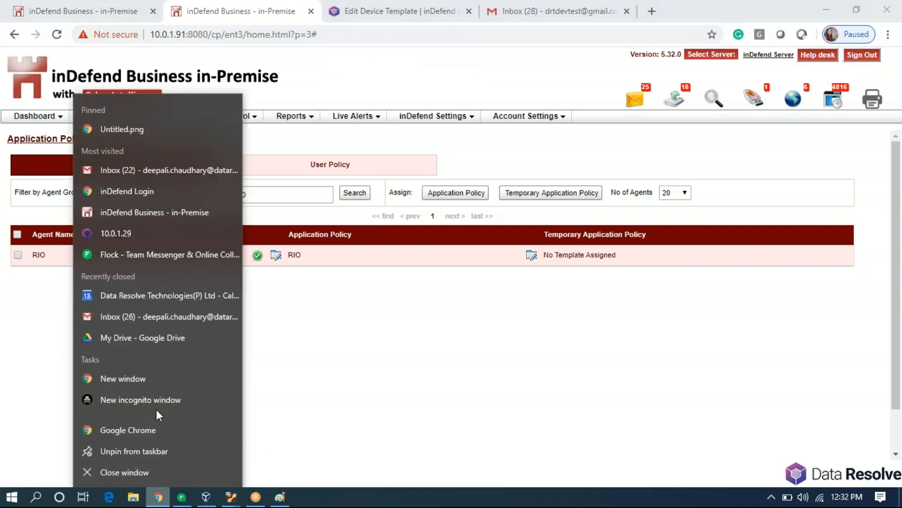
left_click(152, 379)
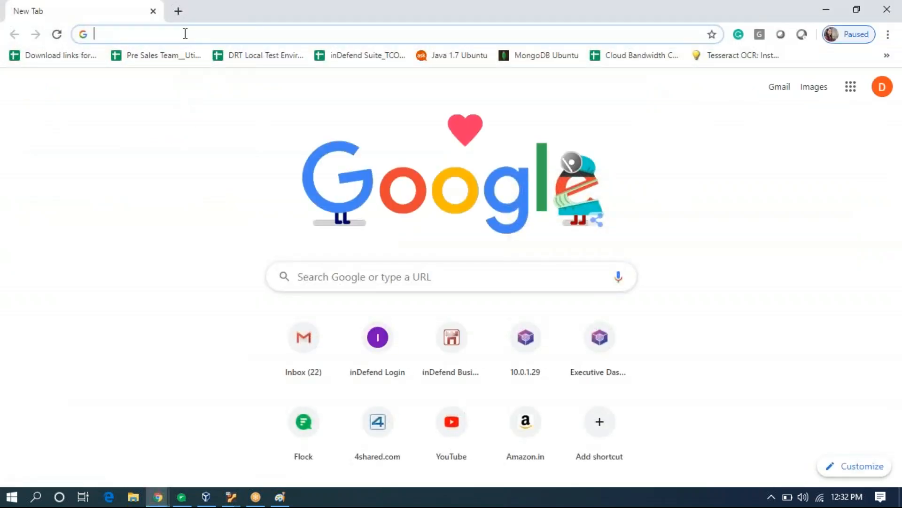
type("fac")
key("Return")
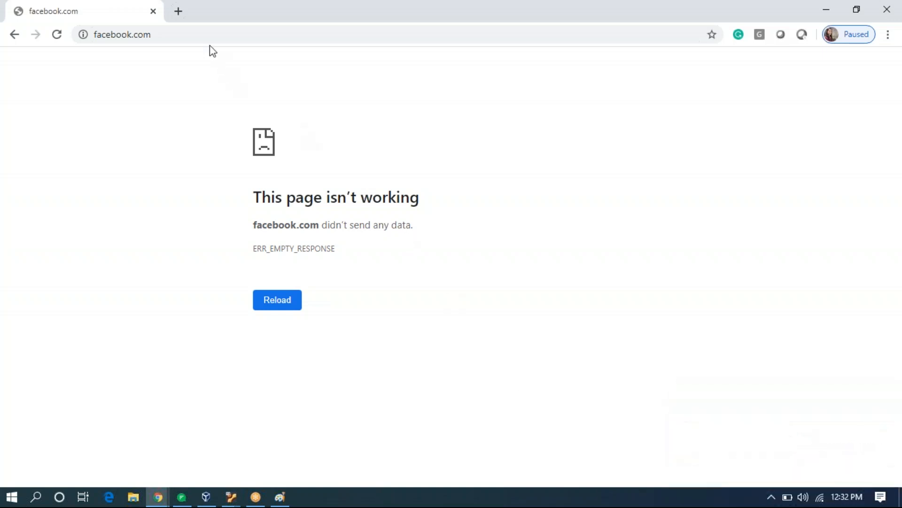
left_click(178, 11)
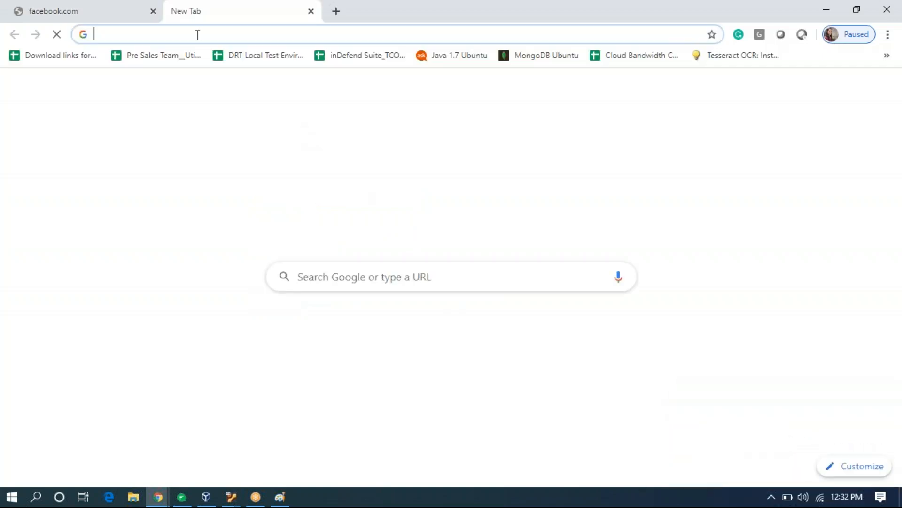
Try amazon.in in the new tab and confirm inDefend blocks it.
type("amamz")
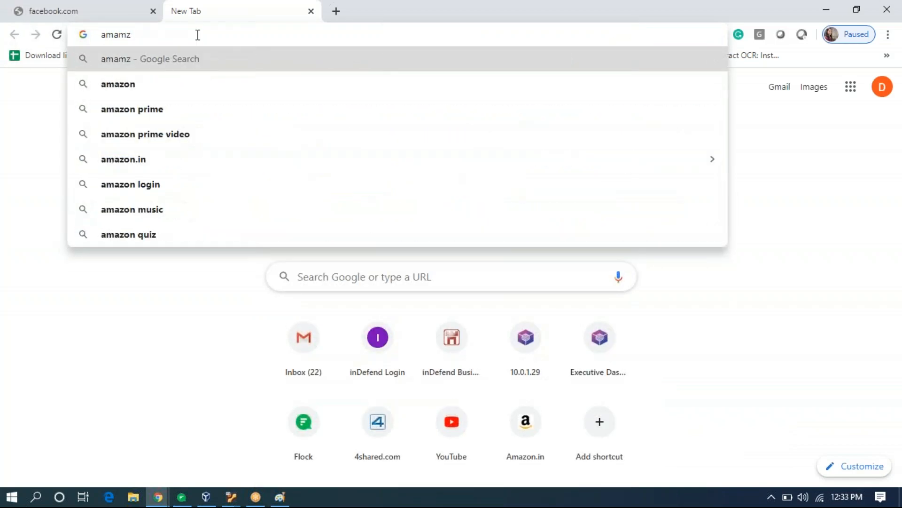
key("BackSpace")
key("BackSpace")
type("zon.in")
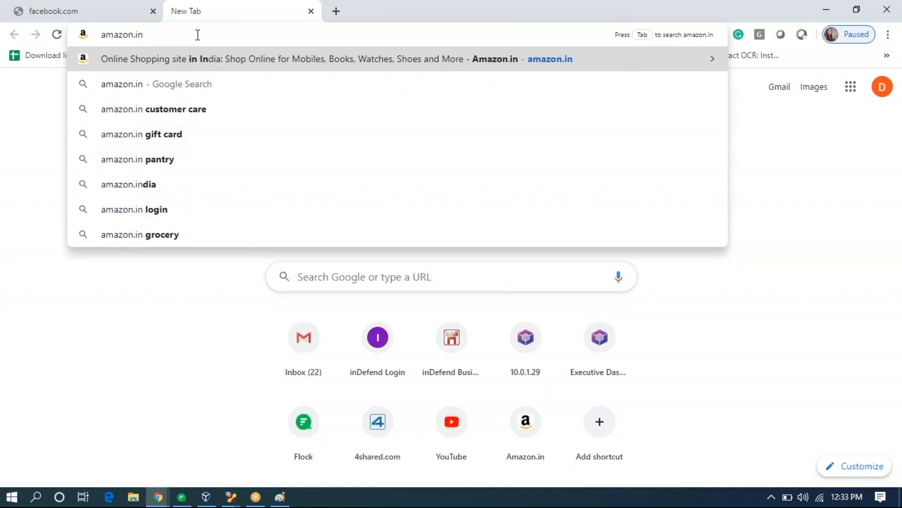
key("Return")
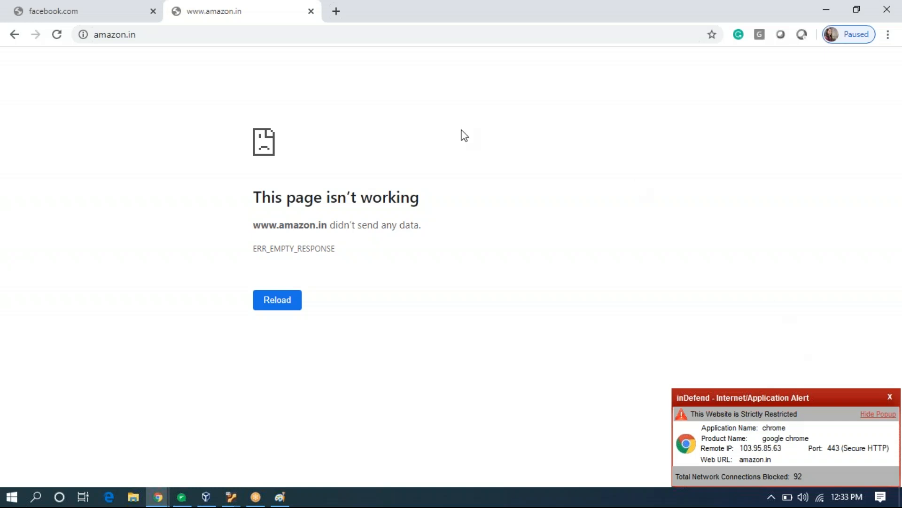
Try naukri.com in another tab and confirm it fails with an empty-response error.
left_click(334, 15)
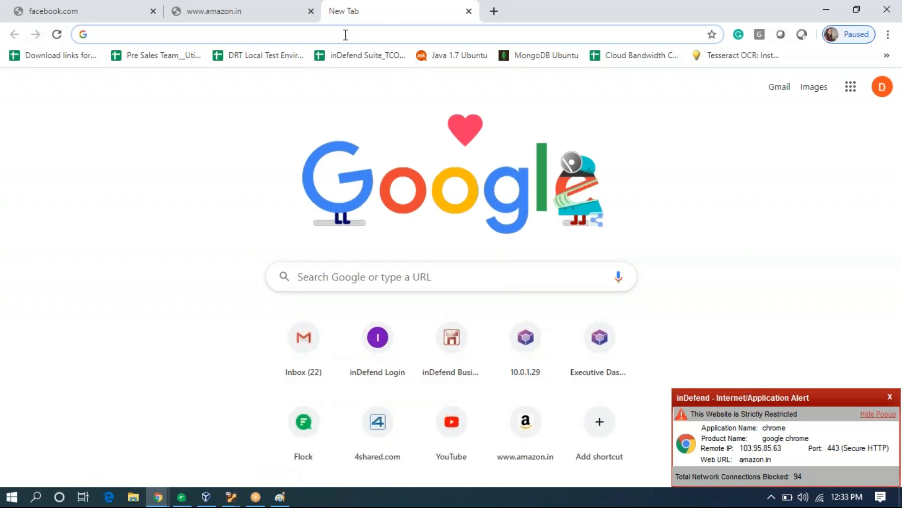
type("naukri")
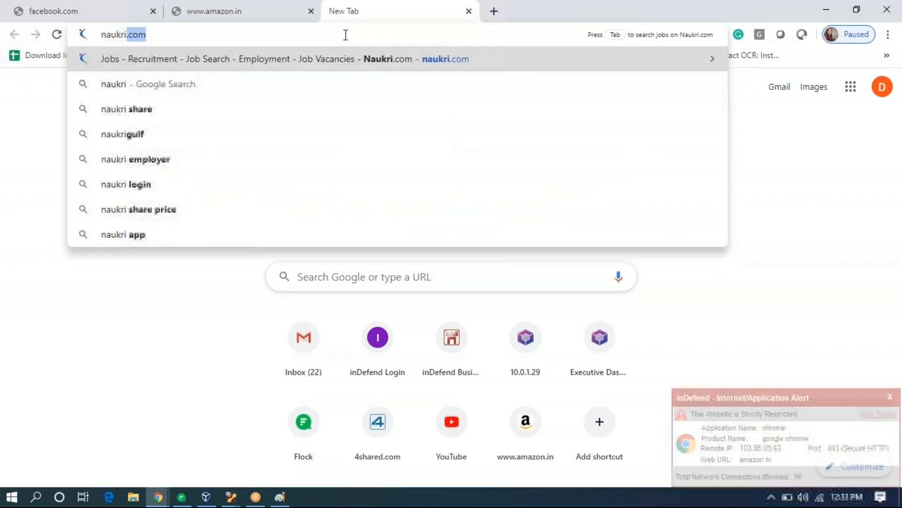
key("Return")
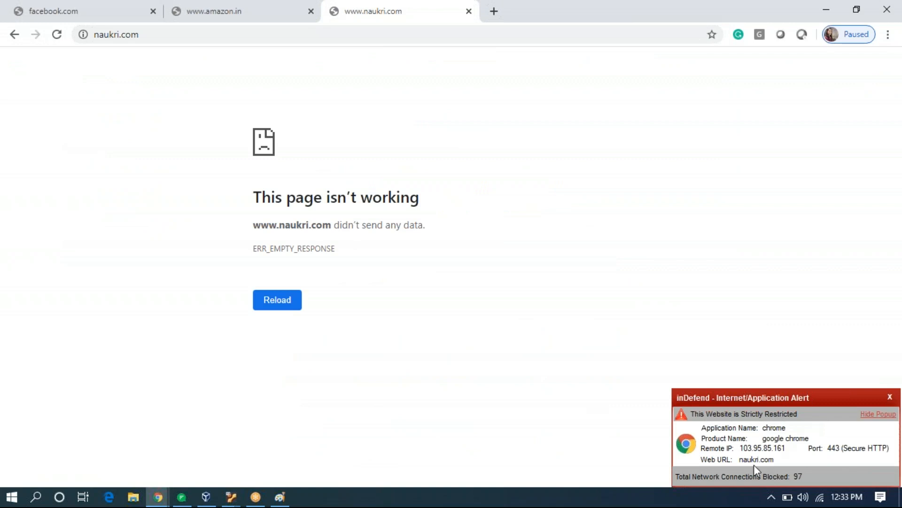
left_click(494, 17)
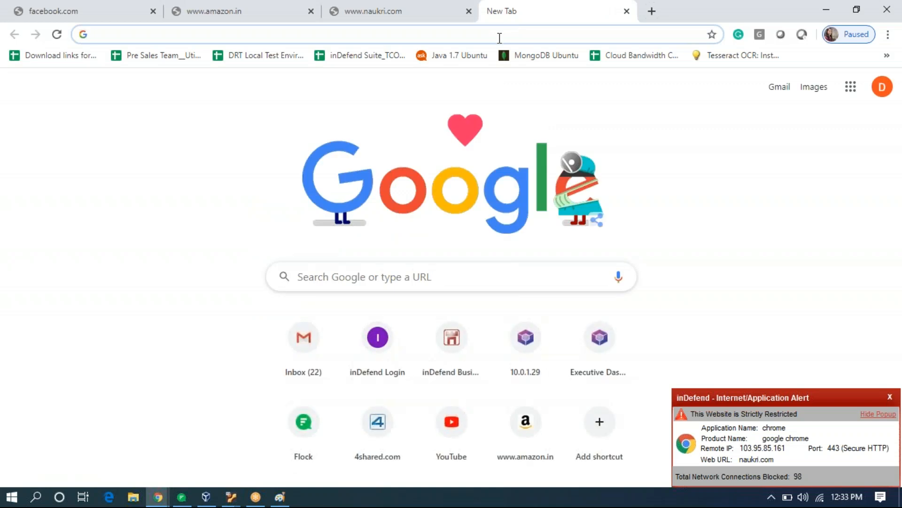
Load hotstar.com and flipkart.com in new tabs, dismissing Flipkart's login popup; both load.
type("hot")
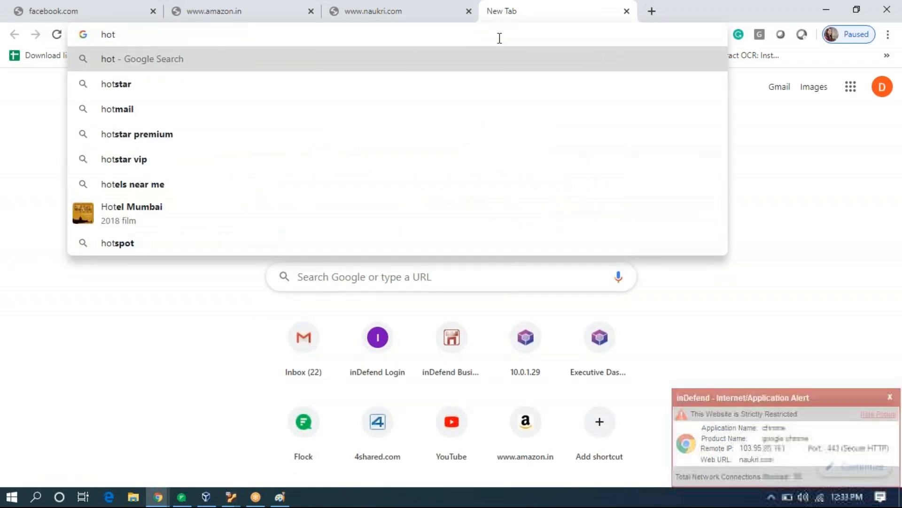
type("start")
key("BackSpace")
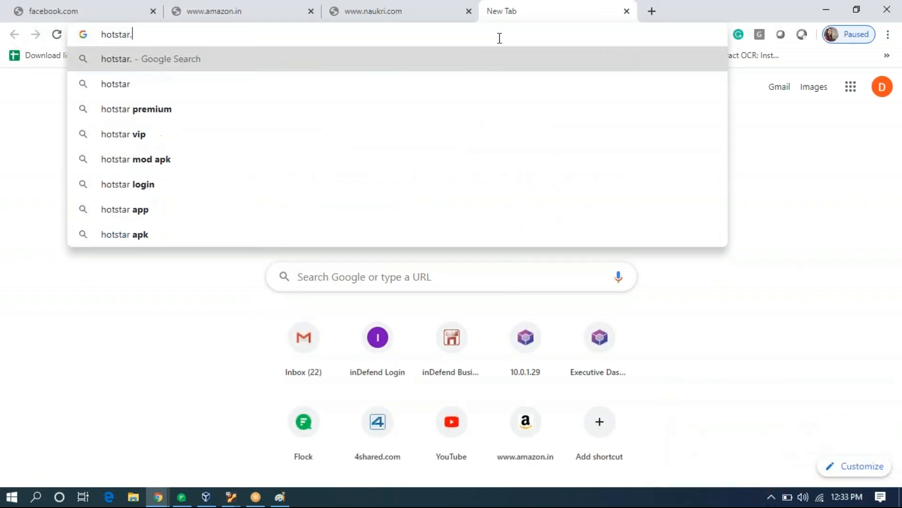
type(".com")
key("Return")
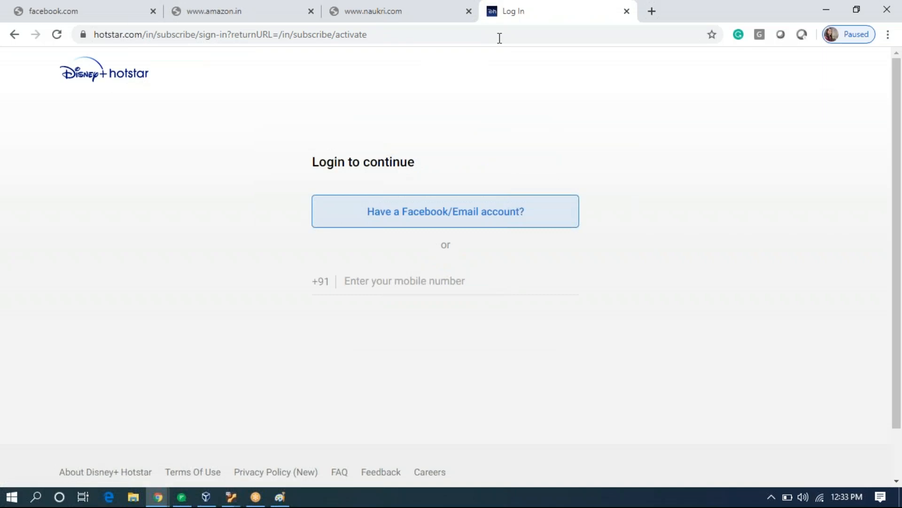
left_click(651, 12)
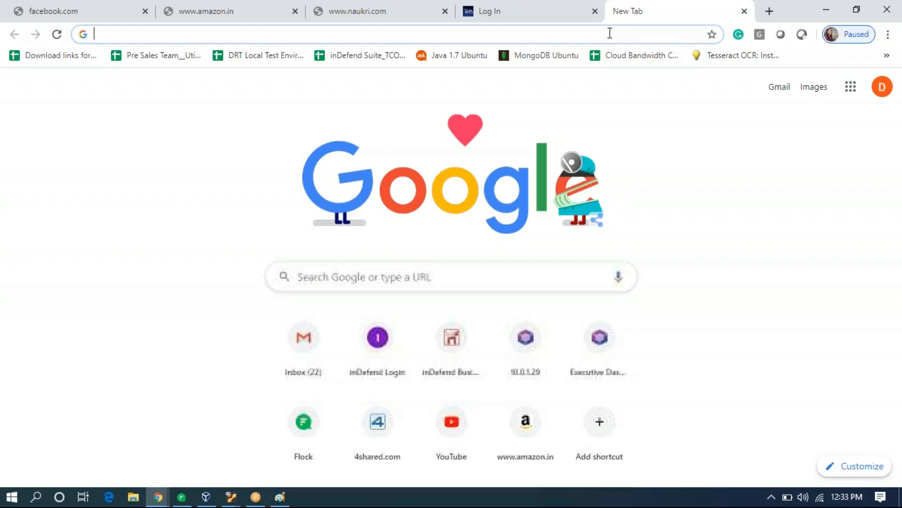
type("flip")
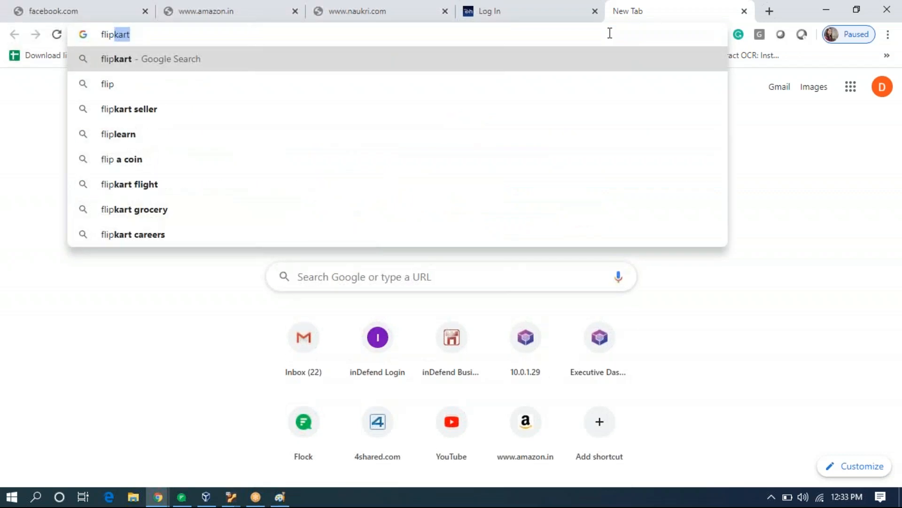
type("kar")
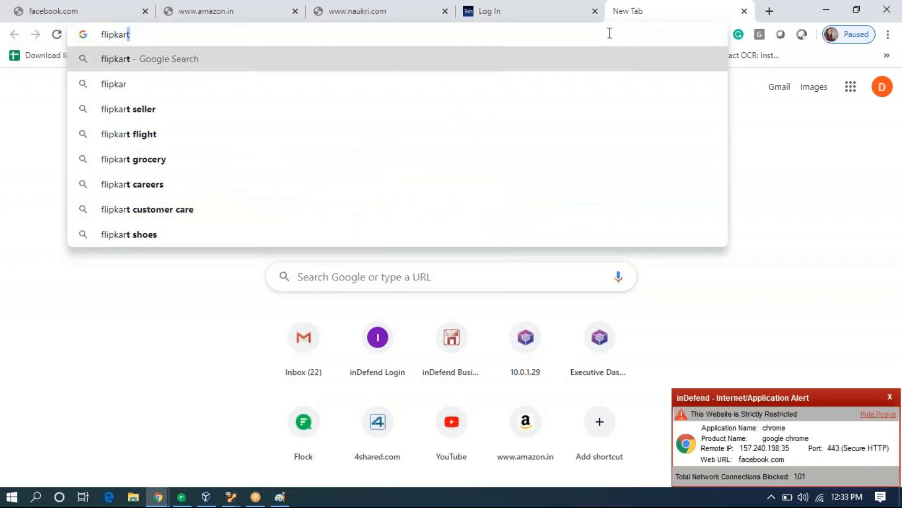
type("t")
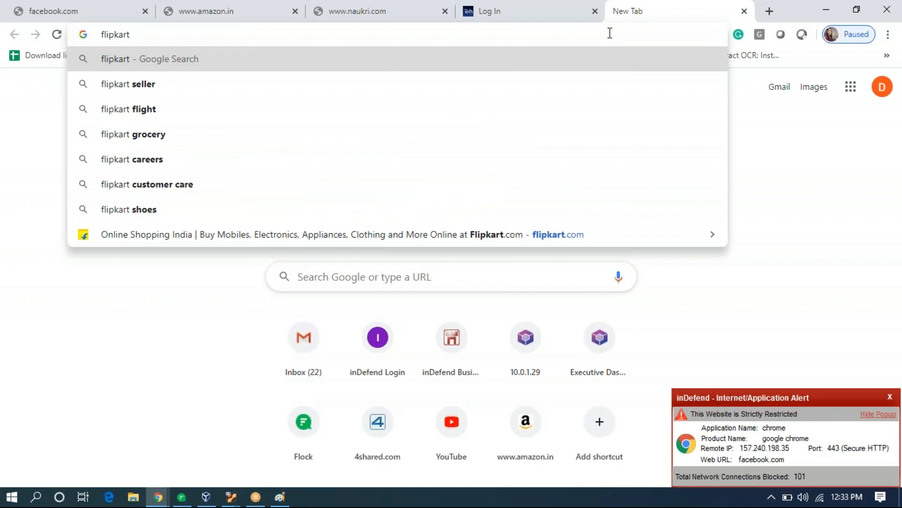
type(".com")
key("Return")
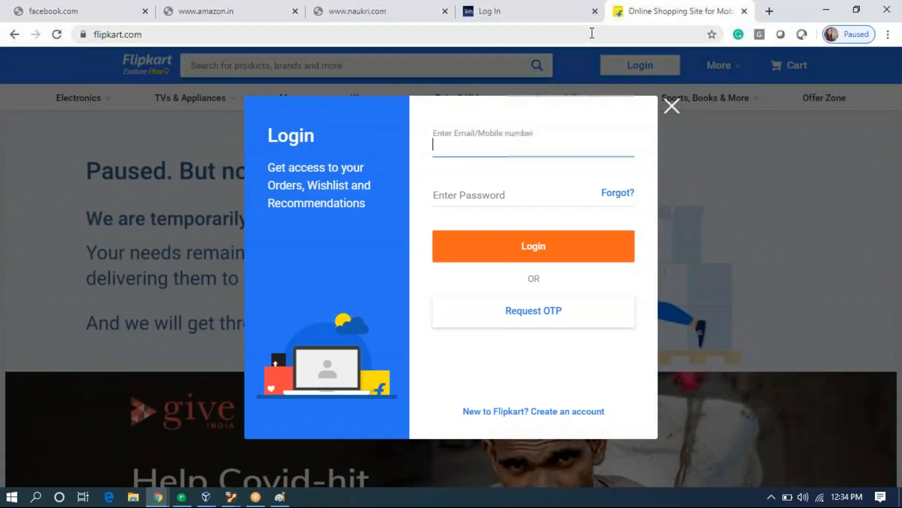
left_click(672, 105)
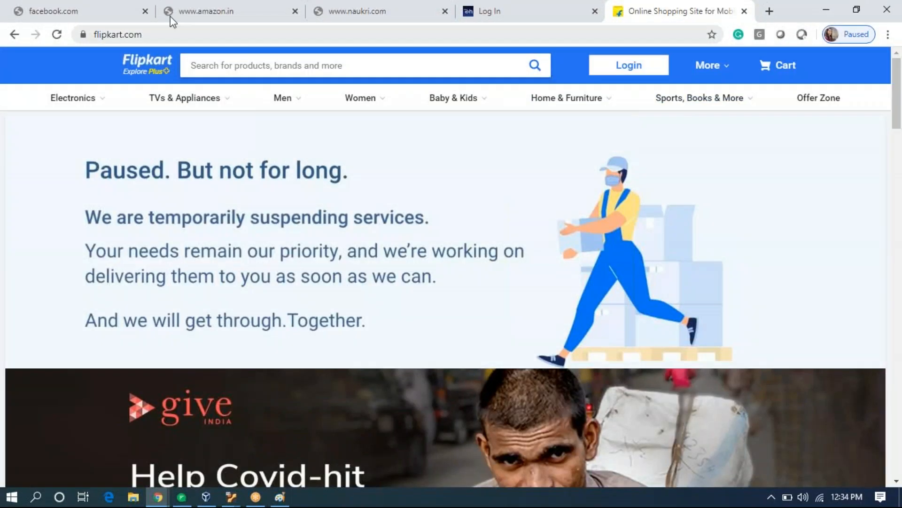
Close the facebook.com, amazon.in, naukri.com, hotstar and Flipkart test tabs.
left_click(145, 10)
left_click(145, 11)
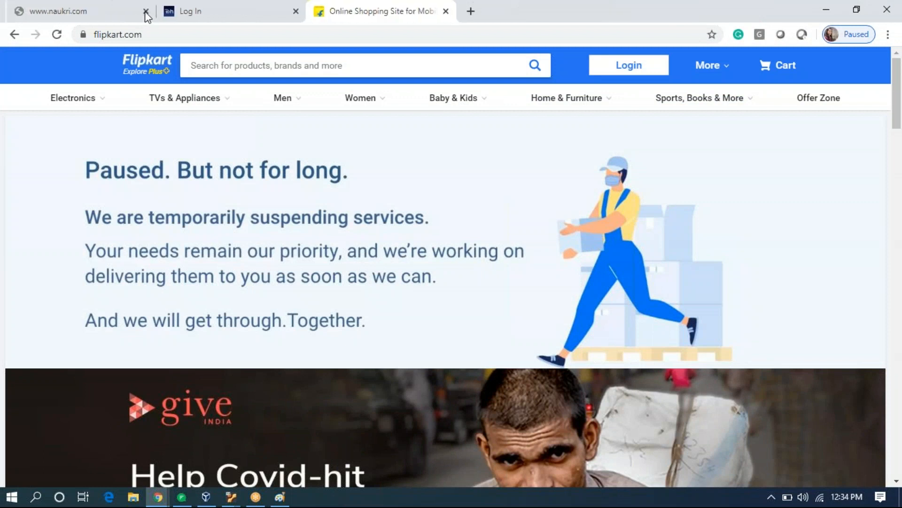
left_click(99, 17)
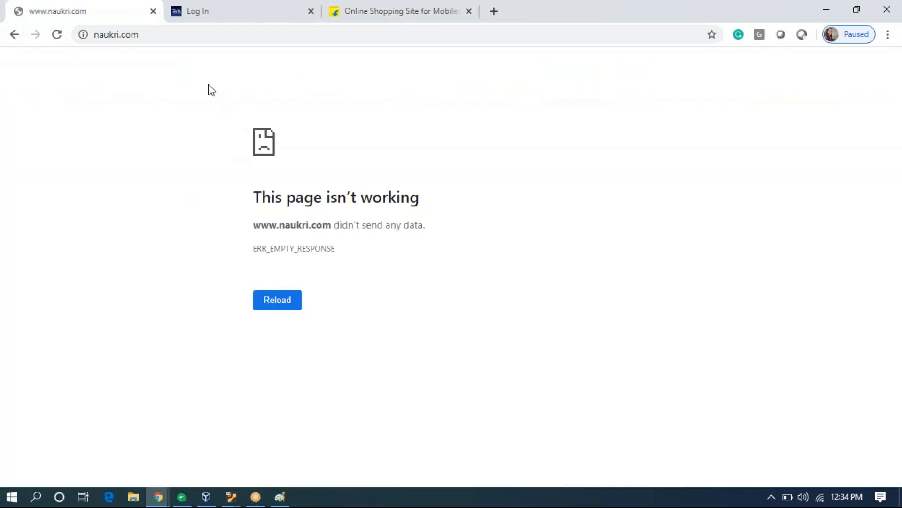
left_click(152, 12)
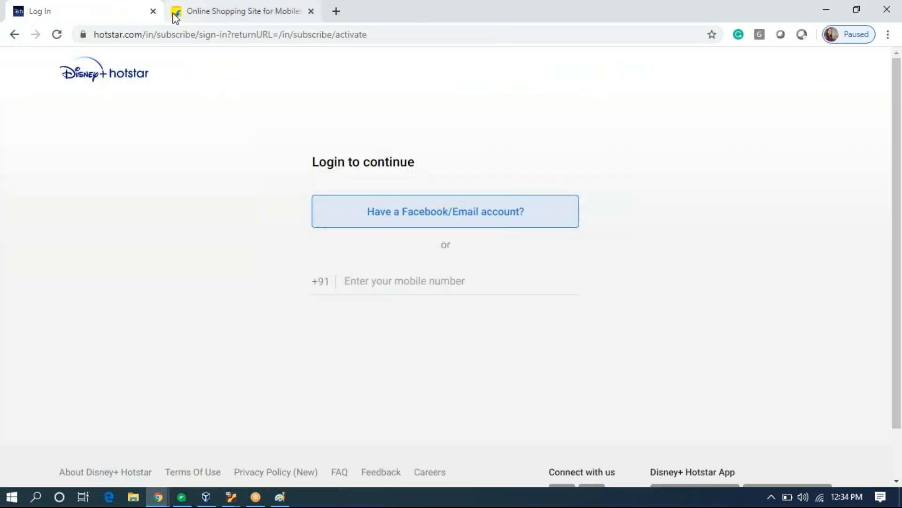
left_click(153, 11)
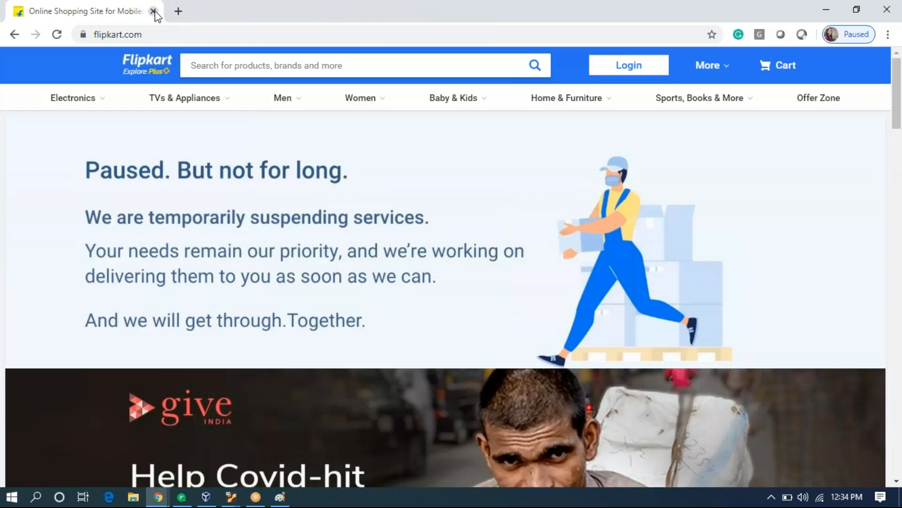
left_click(153, 12)
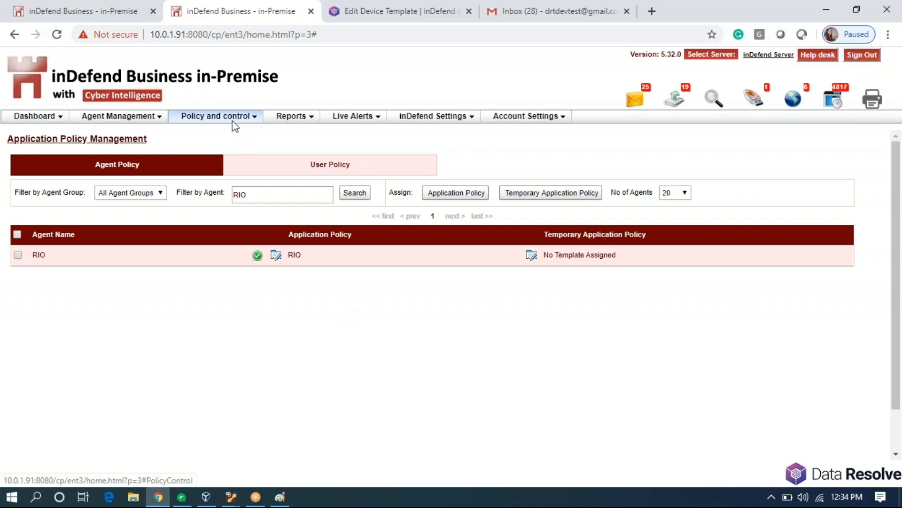
Go to the Application Policy Template list, page 2, and edit the RIO template.
left_click(656, 3)
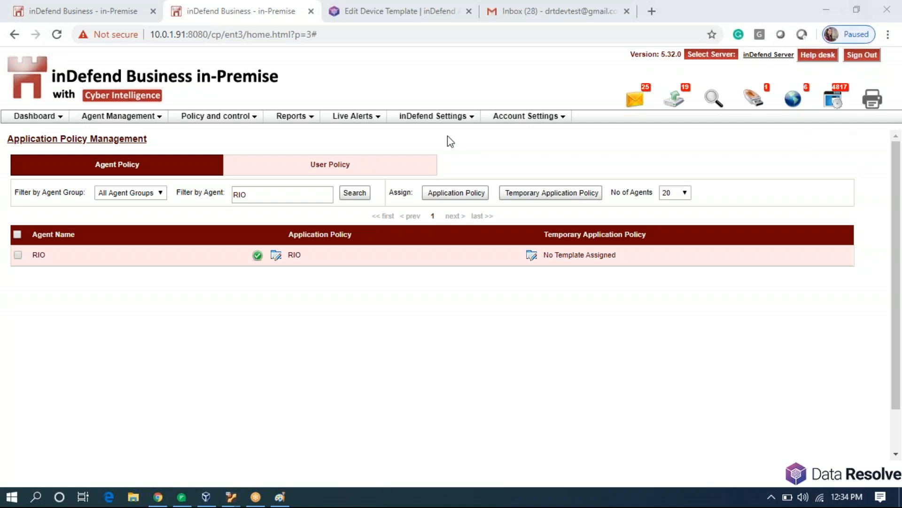
left_click(227, 119)
mouse_move(241, 124)
mouse_move(249, 160)
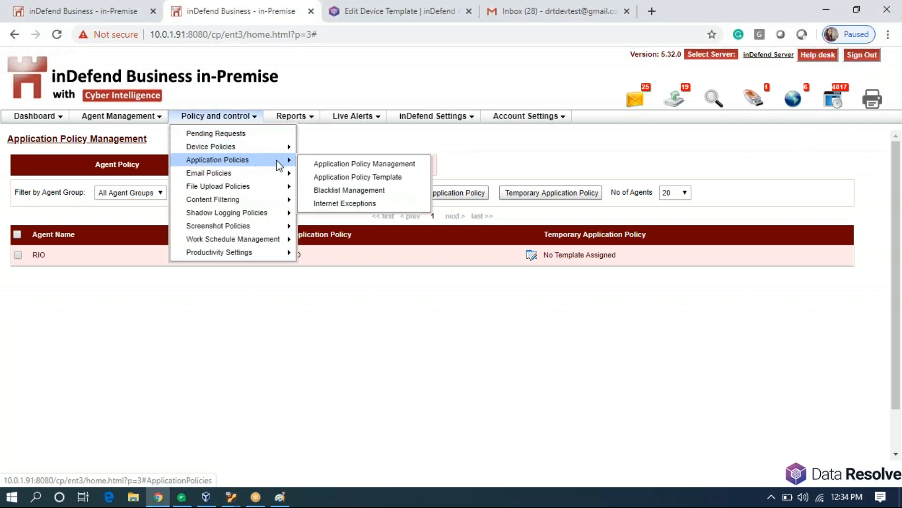
left_click(337, 179)
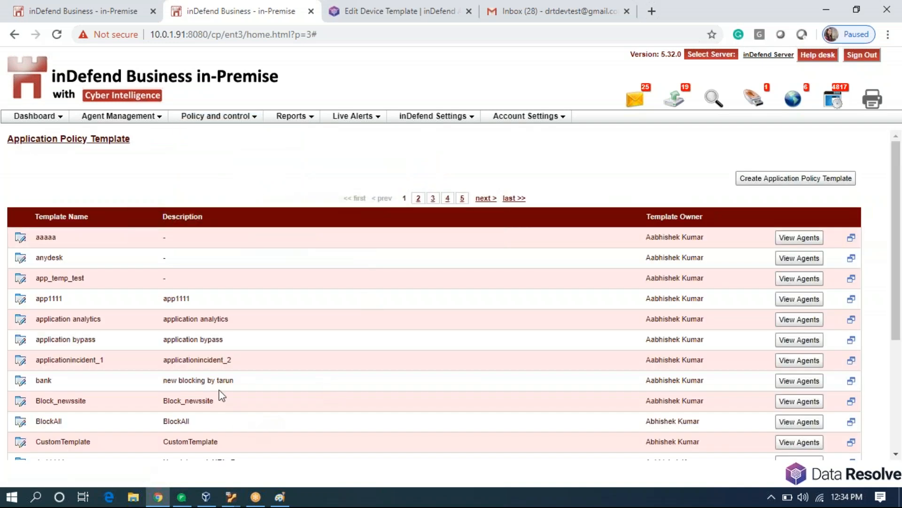
left_click(426, 198)
scroll(218, 357, "down", 4)
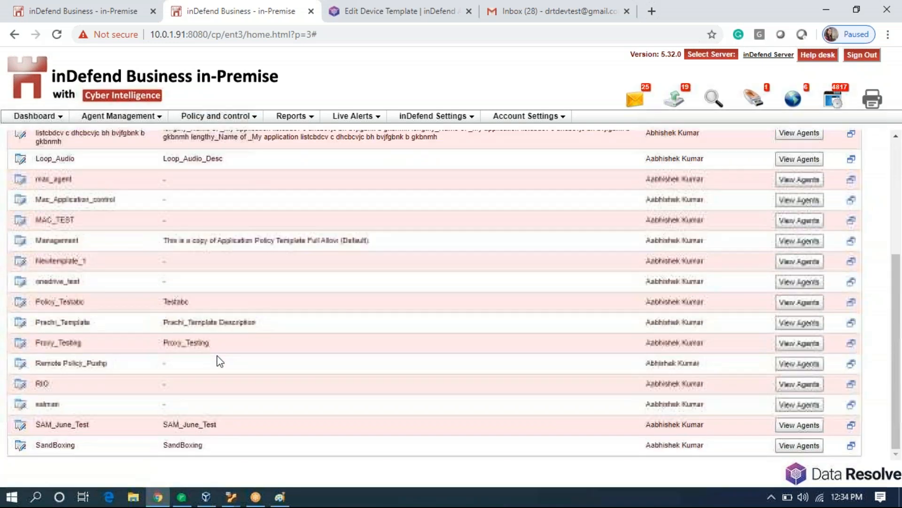
left_click(23, 386)
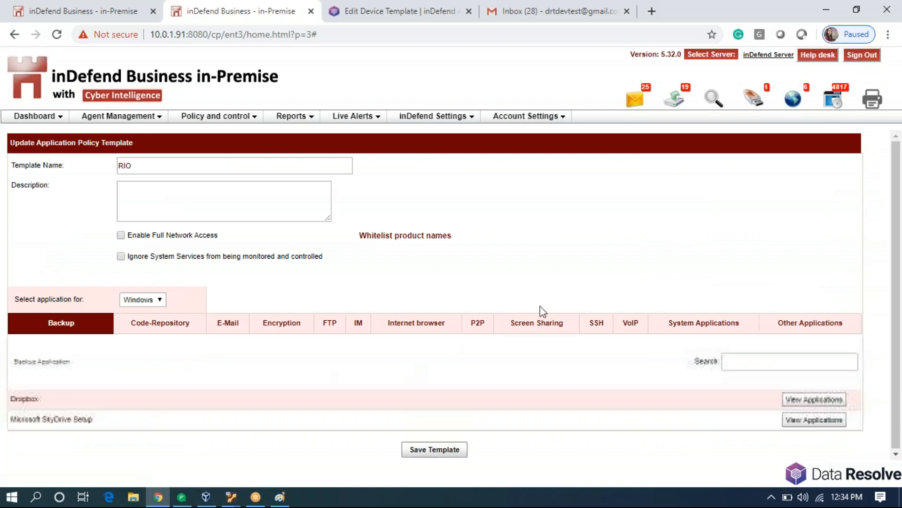
Search Other Applications for 't' and inspect Microsoft Help Viewer, Teams and Teams Update executables.
left_click(777, 325)
left_click(760, 360)
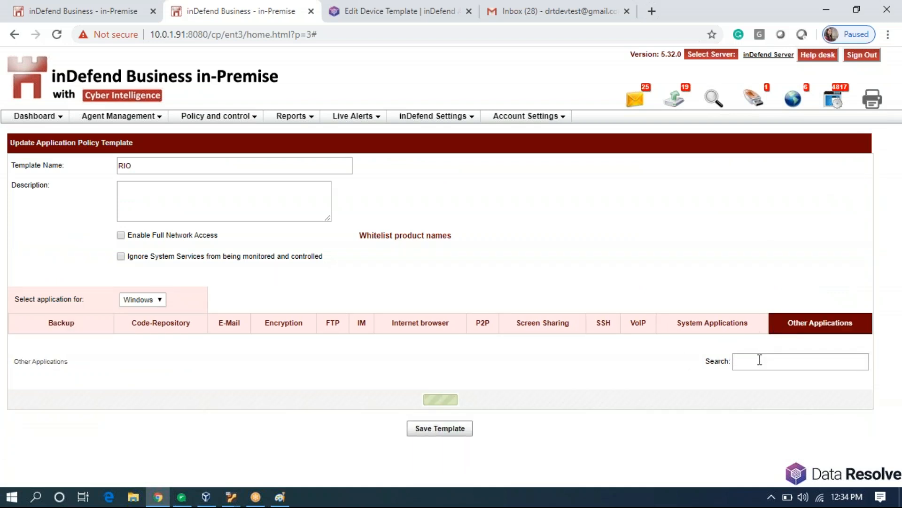
type("team viewer")
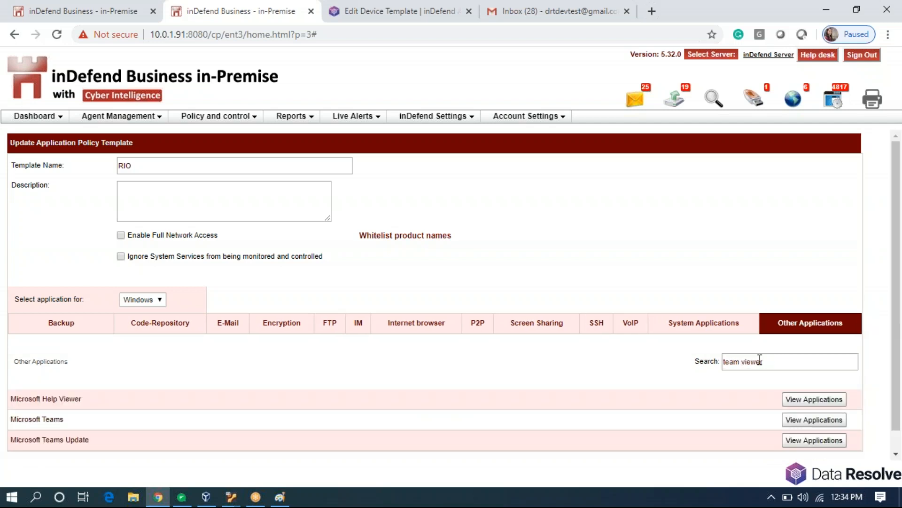
scroll(543, 412, "down", 1)
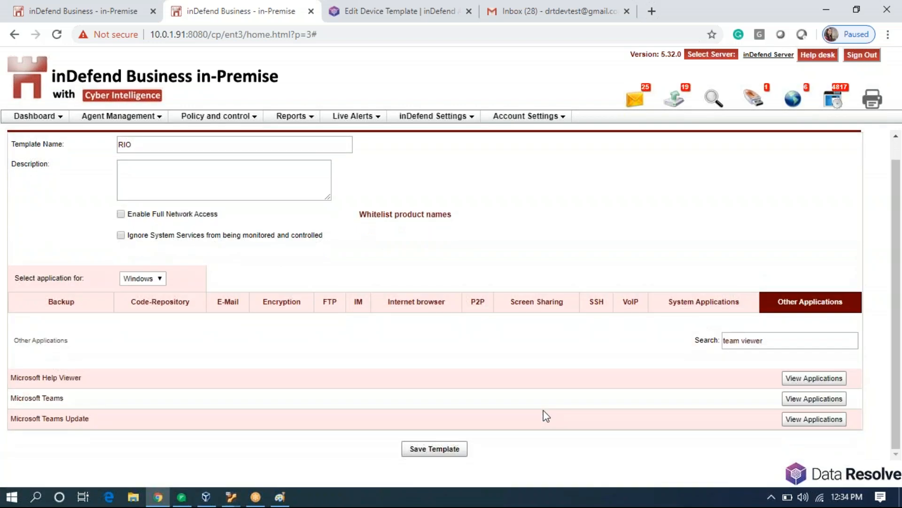
left_click(805, 378)
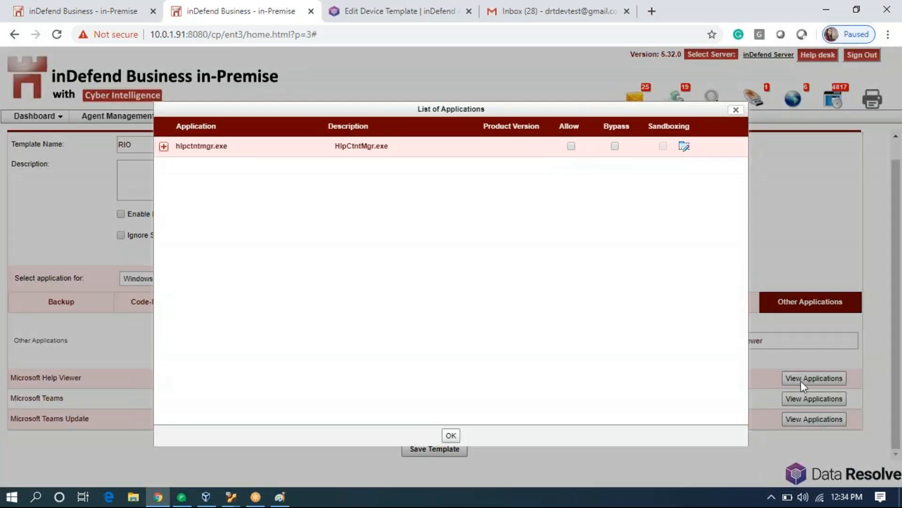
left_click(736, 110)
left_click(814, 398)
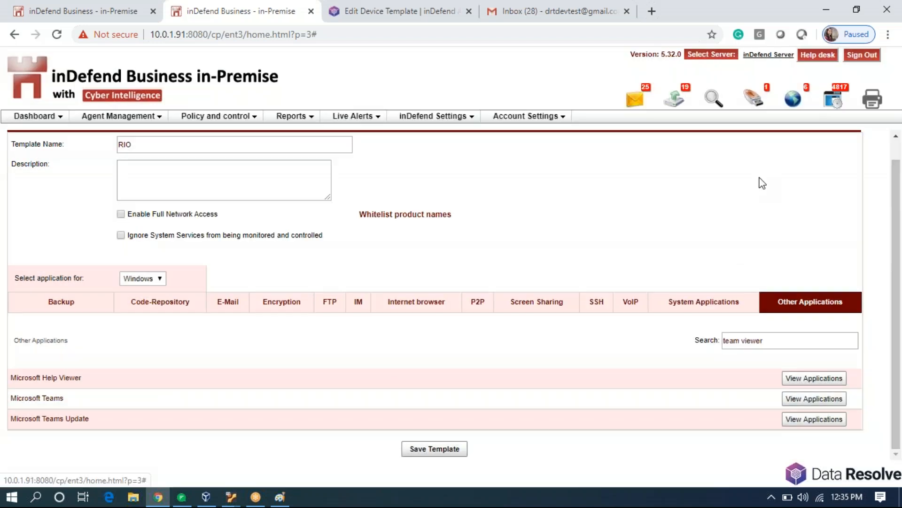
left_click(736, 110)
left_click(818, 422)
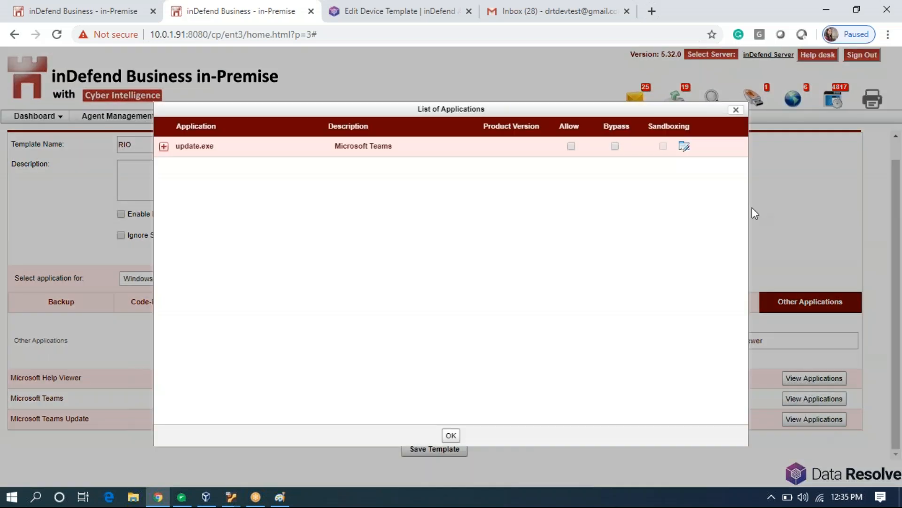
left_click(737, 110)
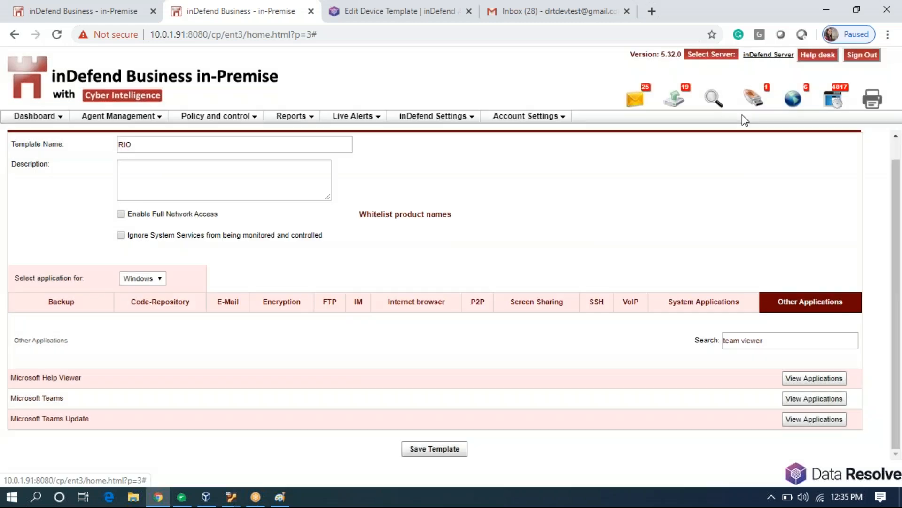
Browse the System Applications, VoIP, SSH, Screen Sharing, P2P and Internet browser categories.
left_click(749, 306)
scroll(608, 384, "down", 1)
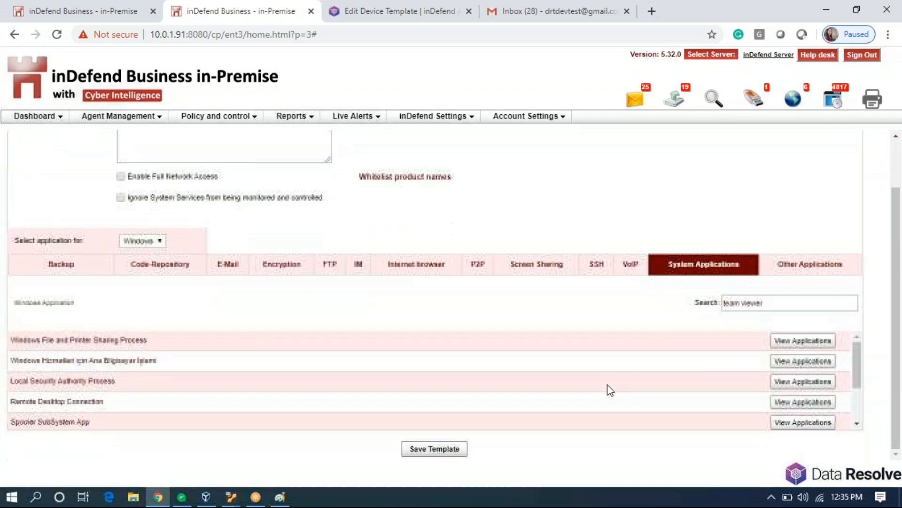
left_click(632, 269)
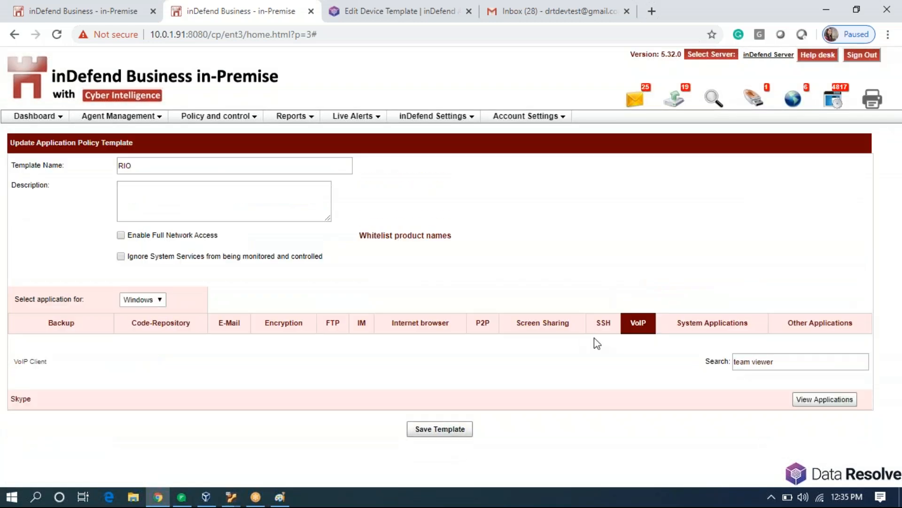
left_click(602, 324)
left_click(533, 330)
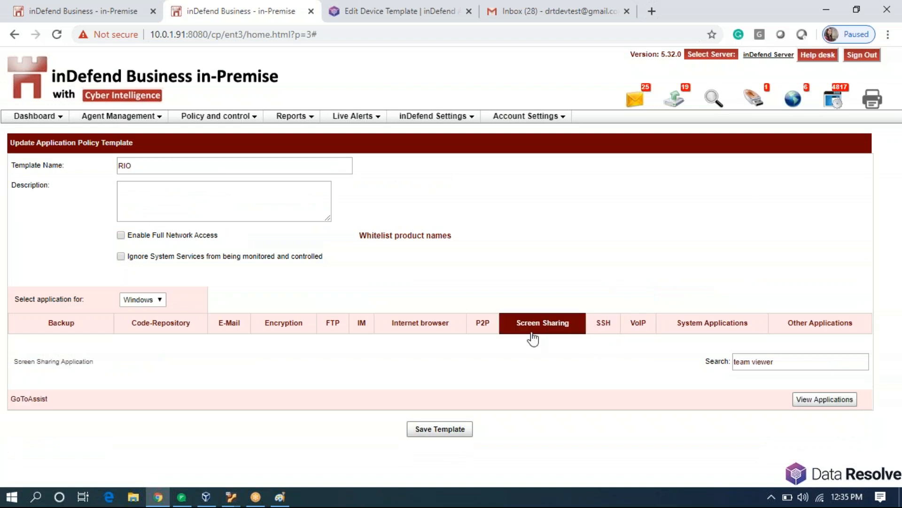
left_click(481, 329)
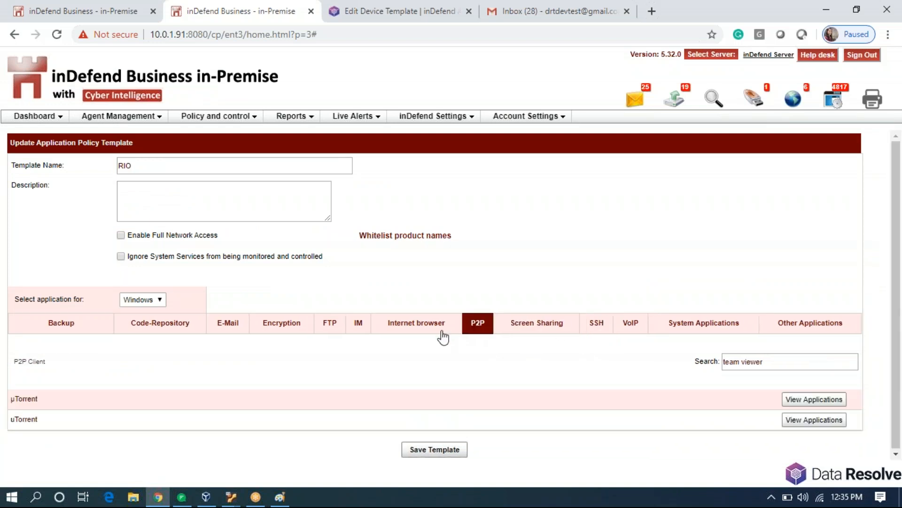
left_click(407, 333)
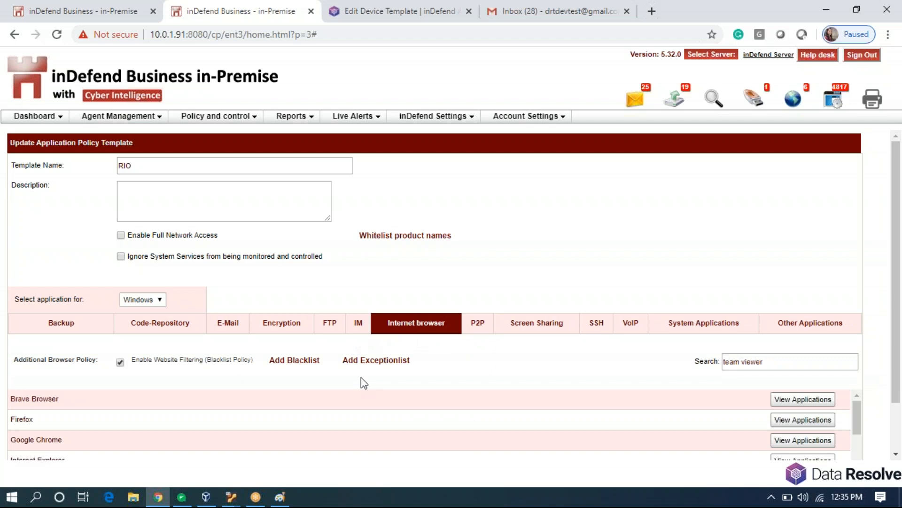
scroll(384, 422, "down", 5)
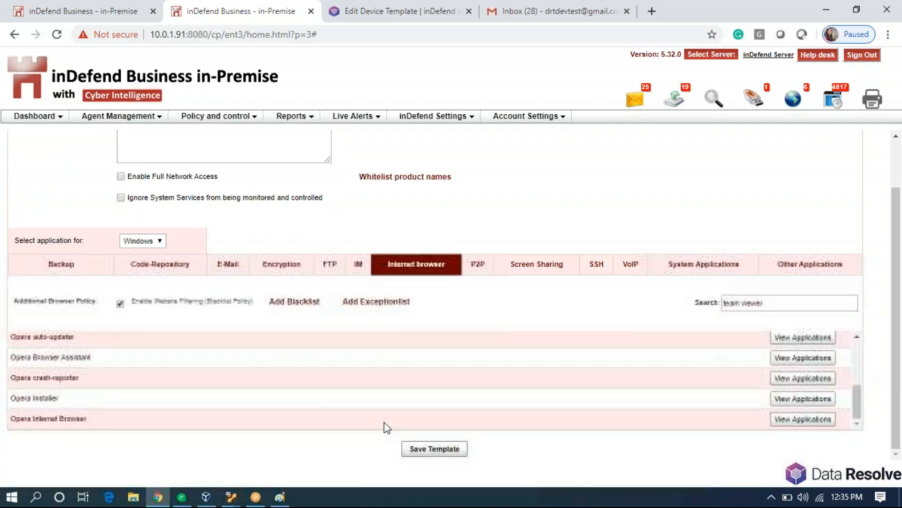
scroll(385, 422, "up", 5)
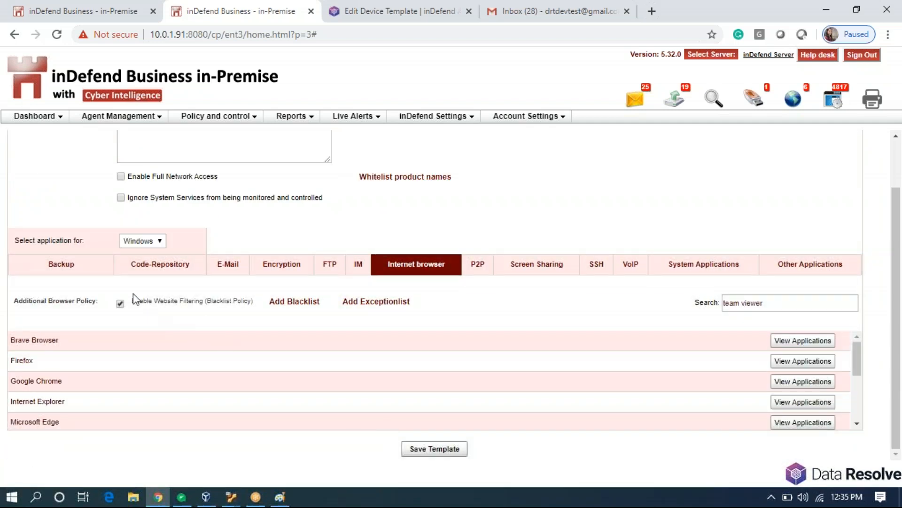
Browse the Backup, Code-Repository and E-Mail categories, then revisit Screen Sharing, SSH, VoIP and P2P.
left_click(75, 269)
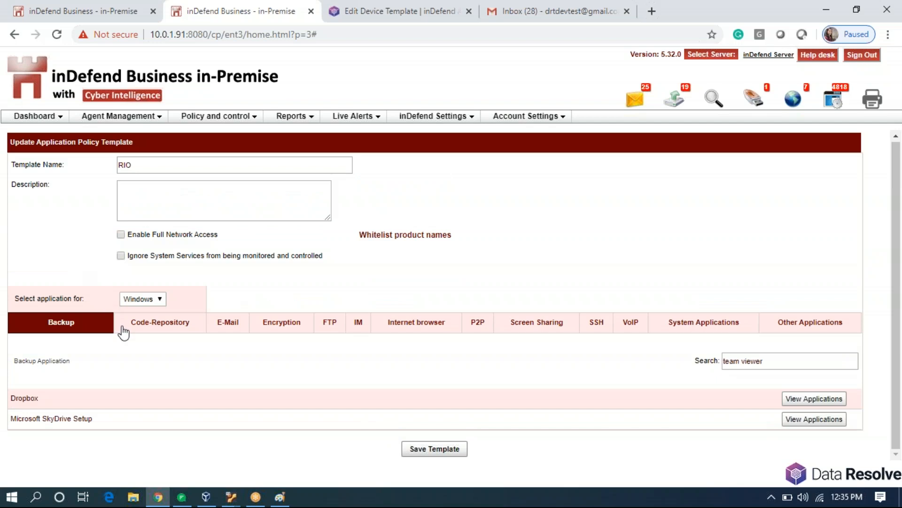
left_click(154, 332)
left_click(229, 333)
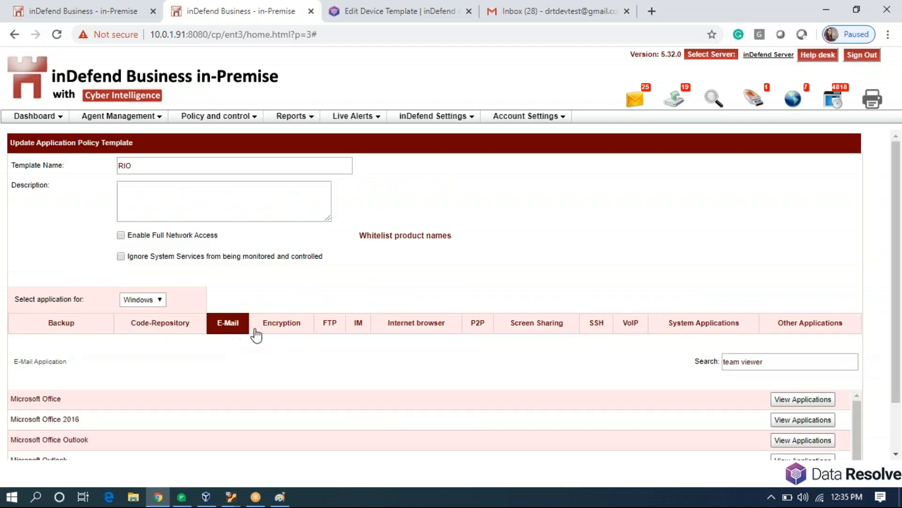
scroll(288, 359, "down", 1)
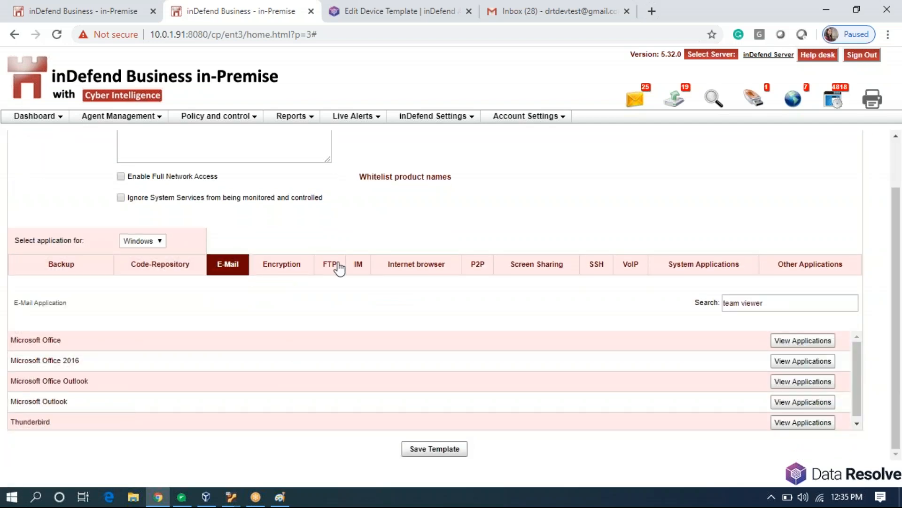
left_click(523, 265)
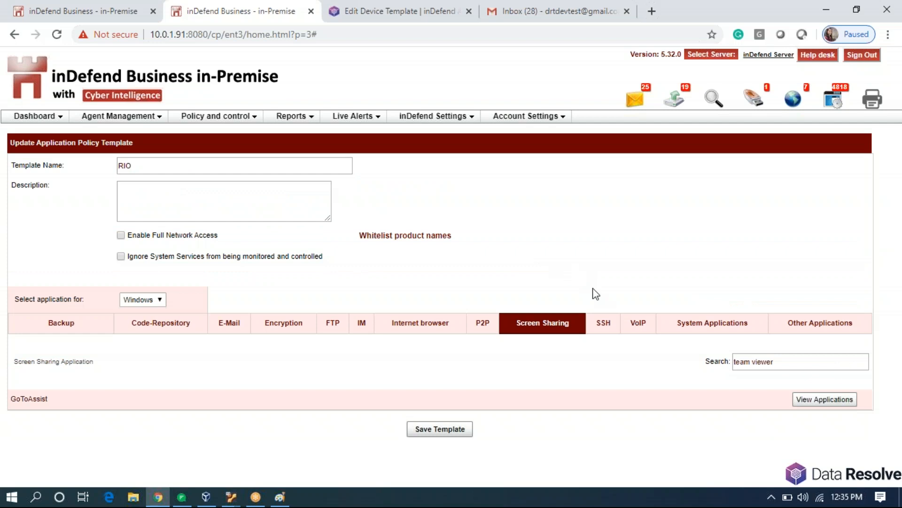
left_click(611, 330)
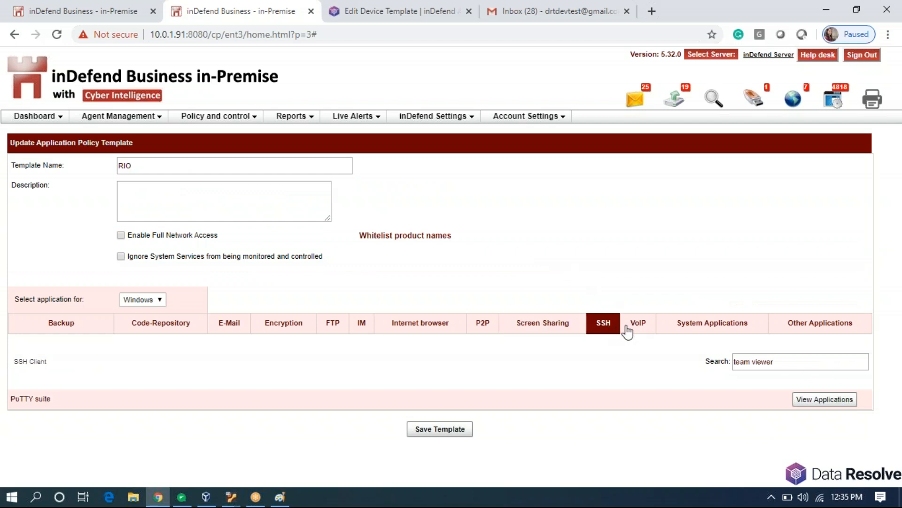
left_click(627, 330)
left_click(487, 329)
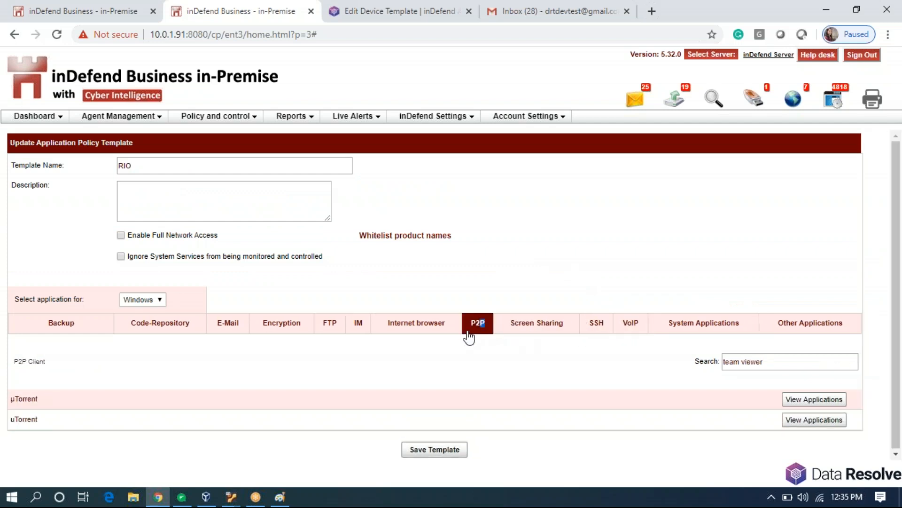
Disallow GoToAssist's g2ax_comm_expert.exe under Screen Sharing and minimize Chrome to the desktop.
left_click(512, 326)
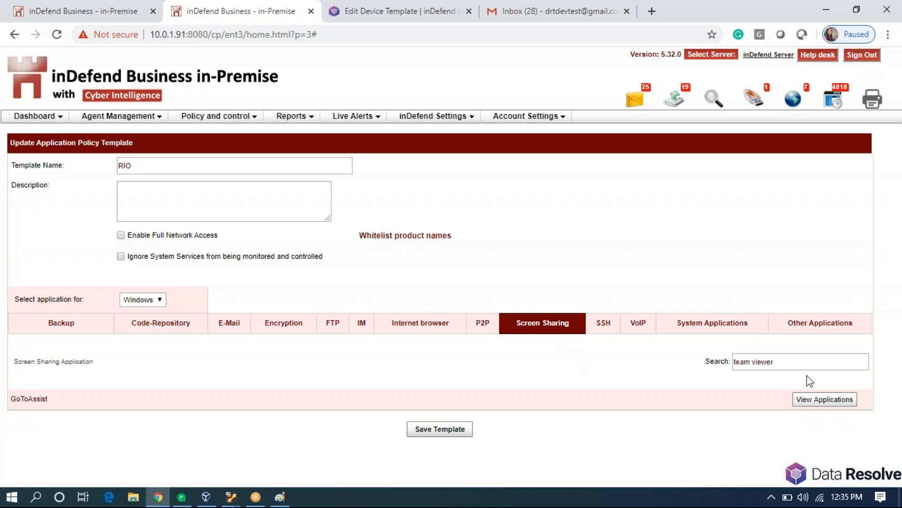
left_click(801, 401)
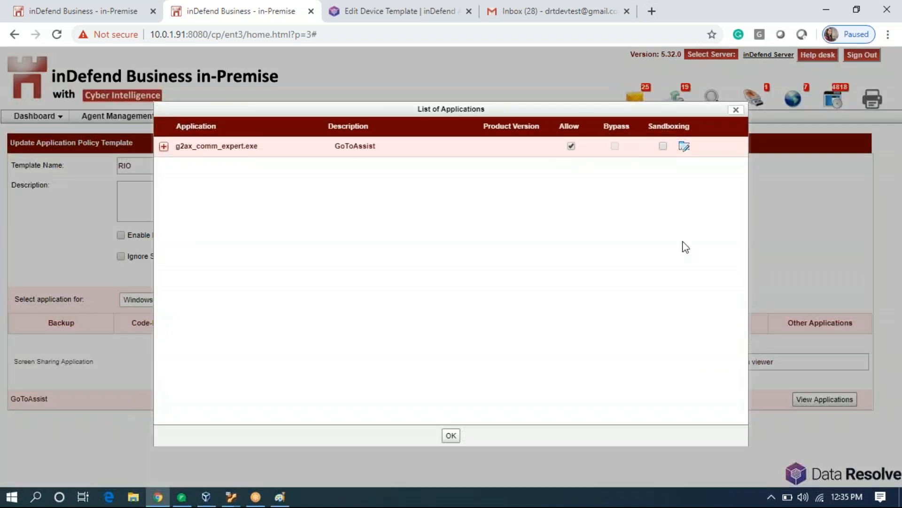
left_click(572, 147)
left_click(452, 435)
left_click(828, 10)
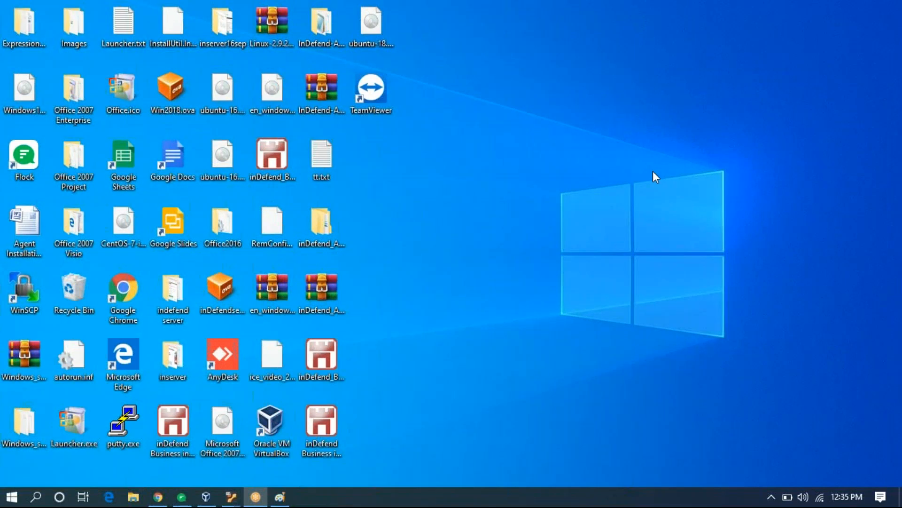
Launch GoToAssist Expert from a Start search for 'goto' and dismiss inDefend's block alert.
left_click(13, 497)
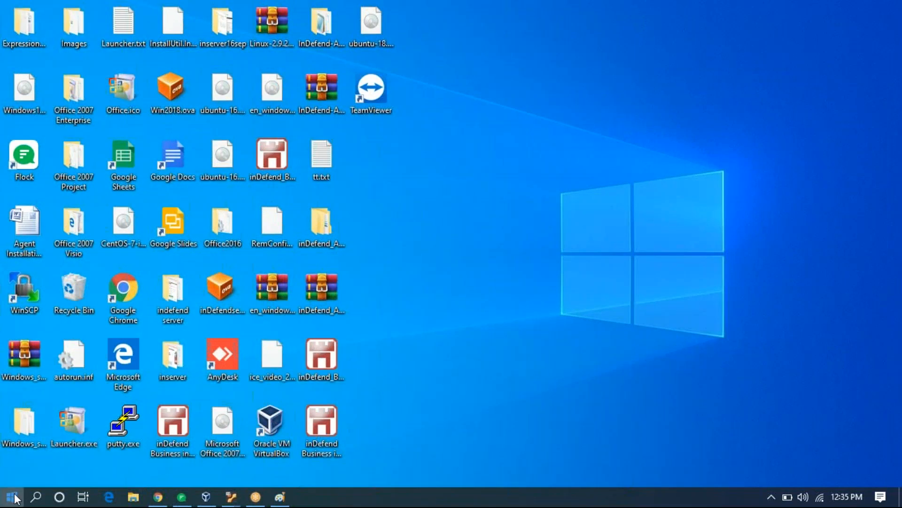
type("goto")
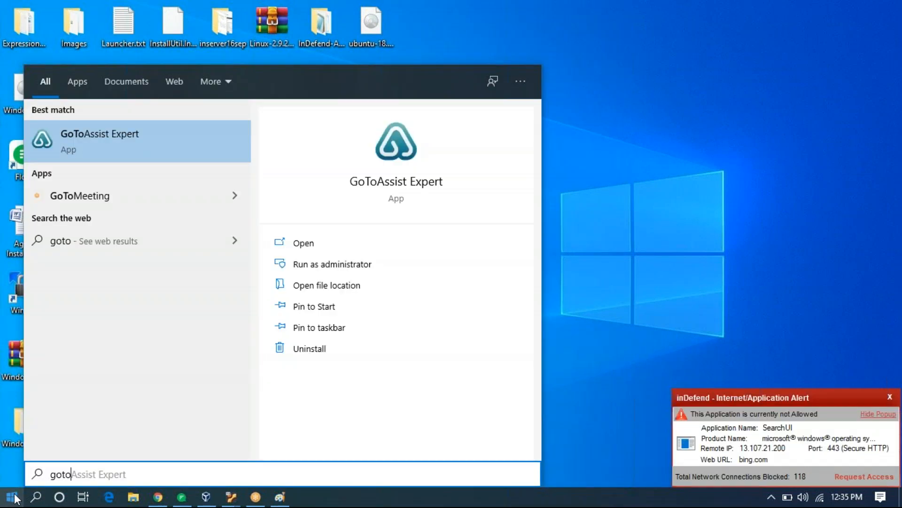
key("Return")
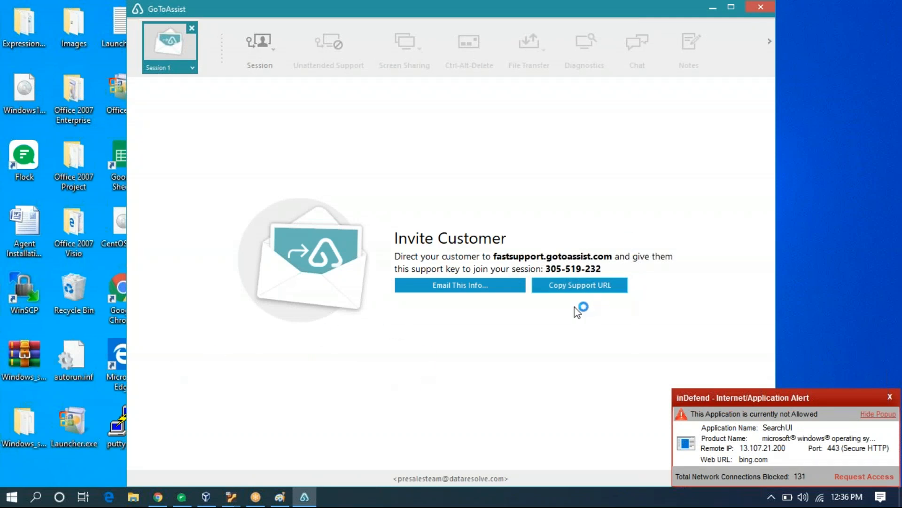
left_click(889, 399)
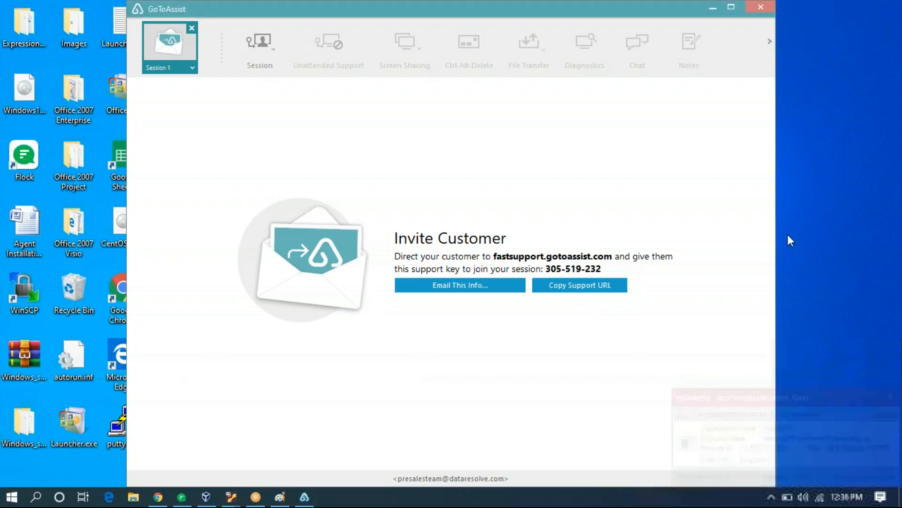
Close GoToAssist and reopen its executable list in the RIO template.
left_click(756, 11)
left_click(158, 497)
left_click(824, 399)
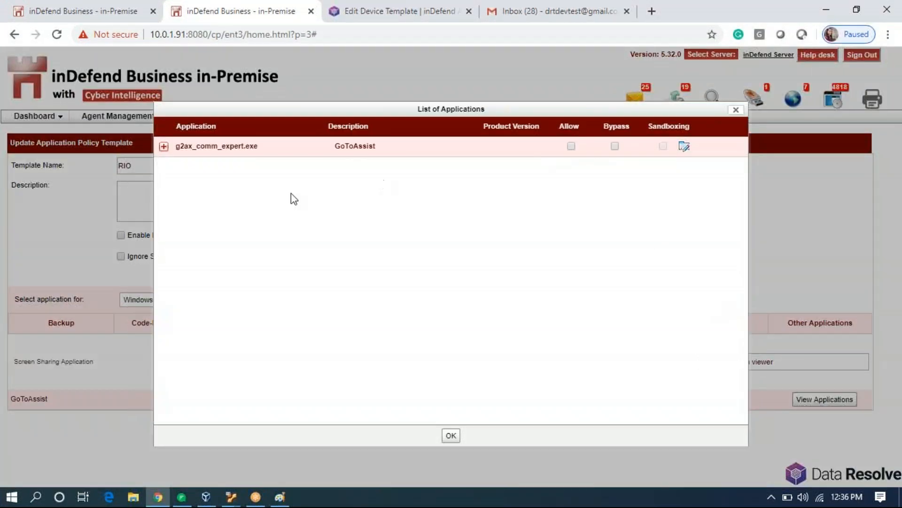
Close GoToAssist's executable list, reload the inDefend page, and show the hidden tray icons.
left_click(451, 435)
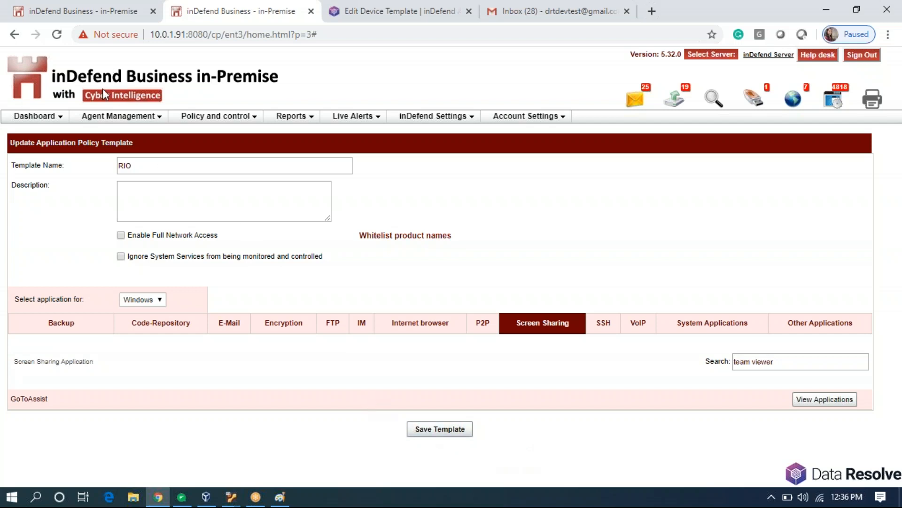
left_click(54, 38)
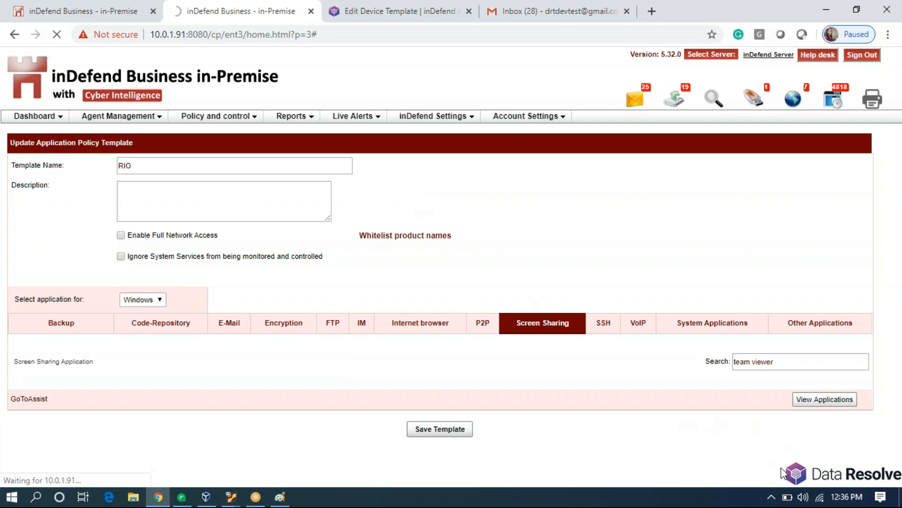
left_click(773, 501)
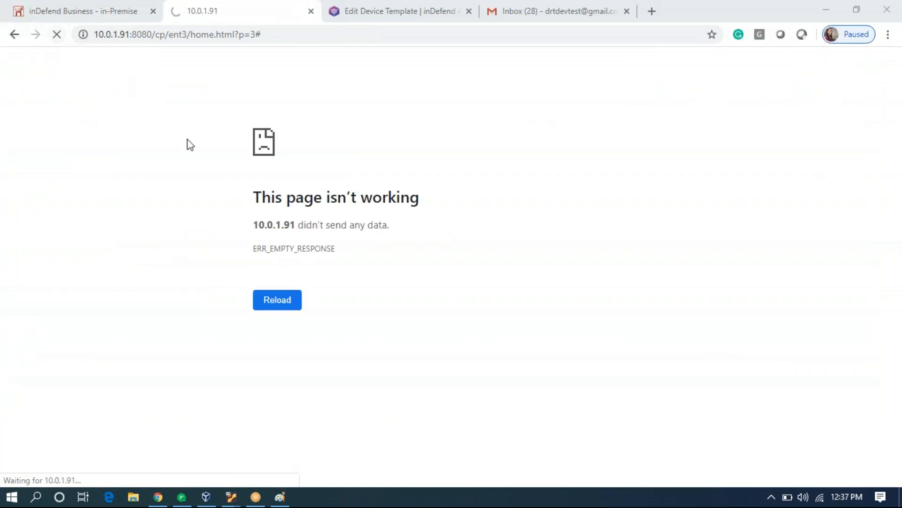
Reload the failed console page and go to Policy and control > Application Policy Template.
left_click(285, 304)
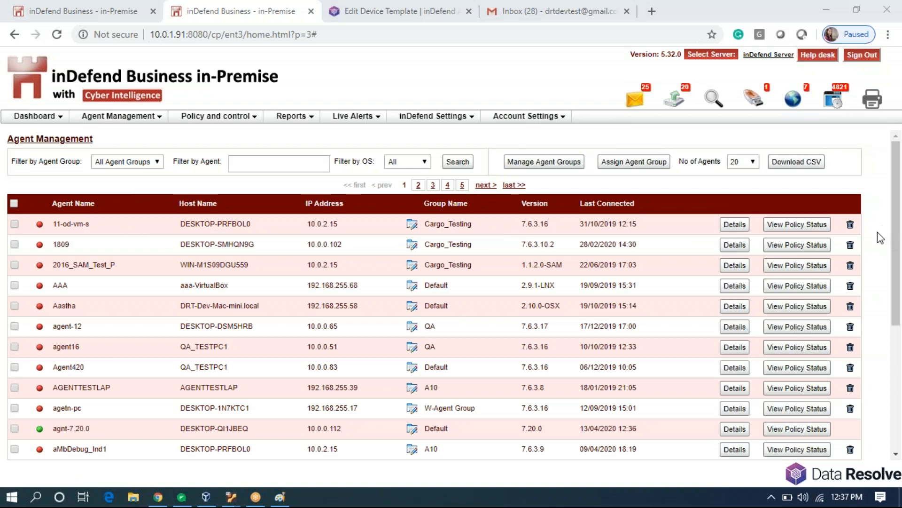
left_click(217, 117)
mouse_move(264, 160)
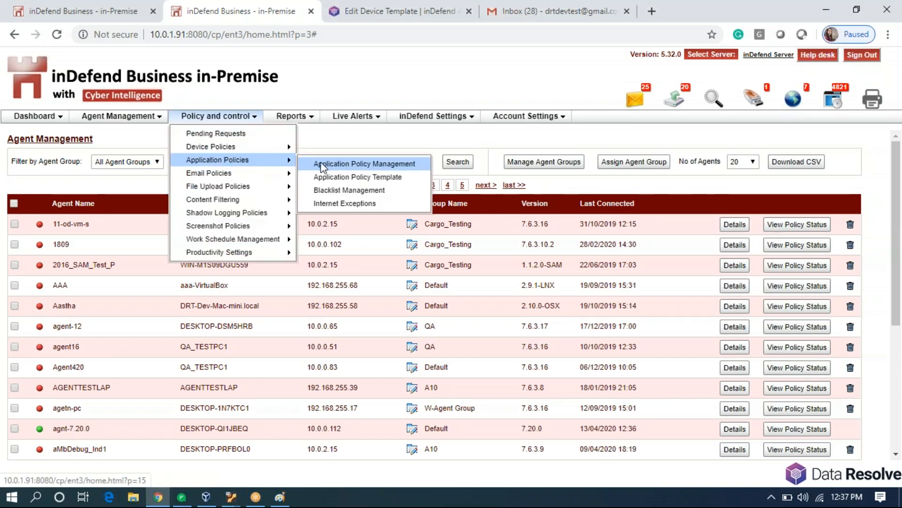
left_click(365, 179)
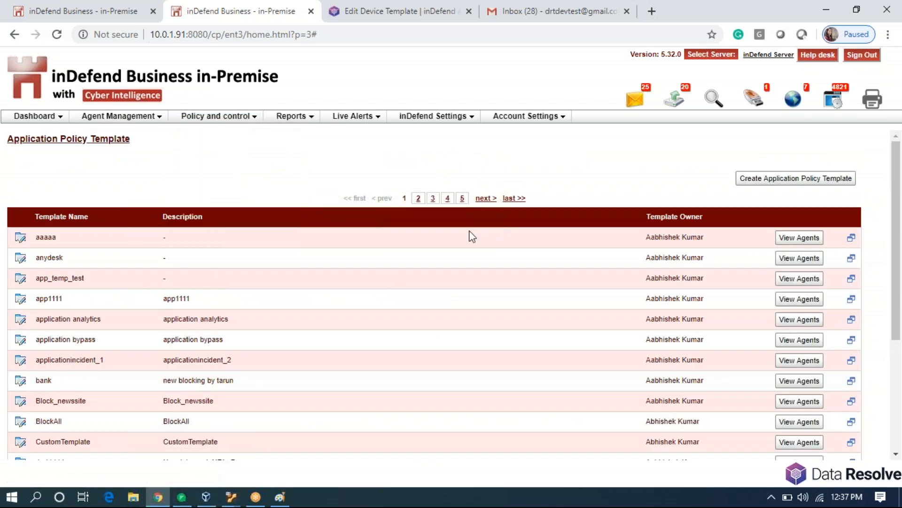
Edit the RIO template from page 2 and search Other Applications for 'sophos'.
left_click(417, 198)
scroll(286, 299, "down", 4)
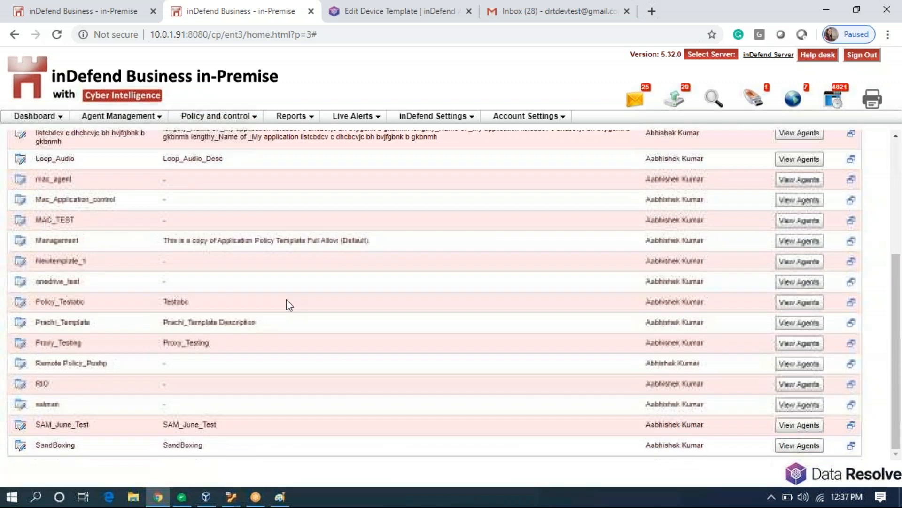
left_click(20, 385)
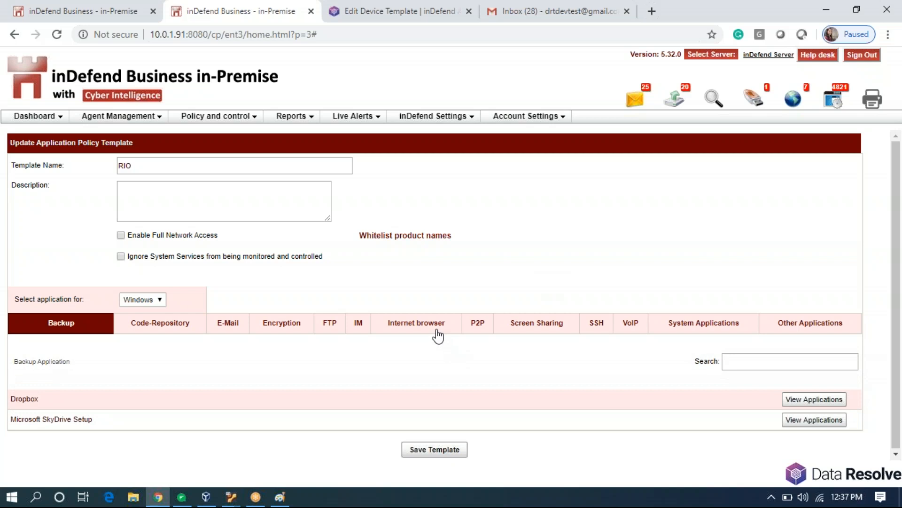
left_click(812, 325)
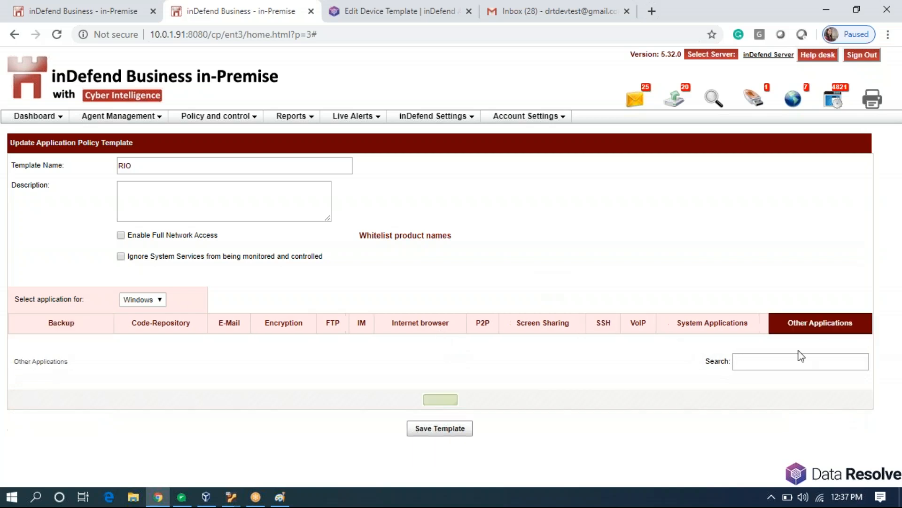
left_click(762, 366)
type("sophos")
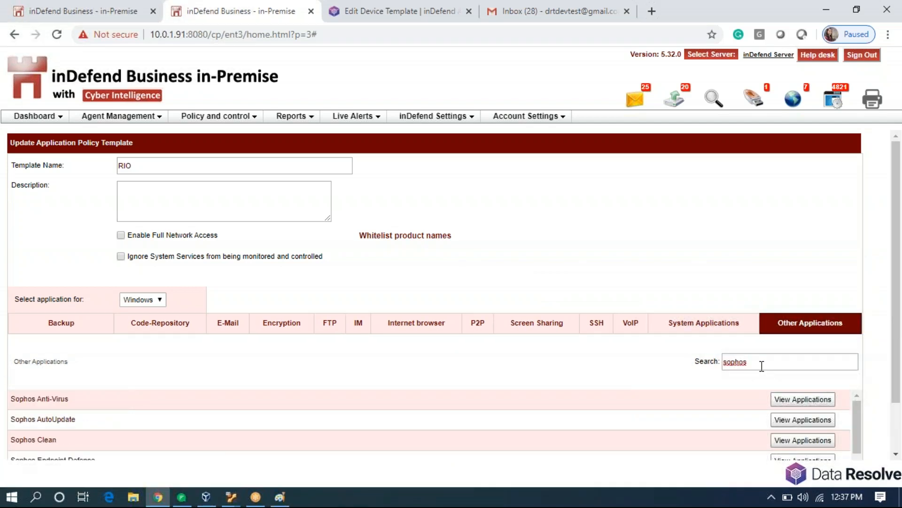
scroll(399, 406, "down", 1)
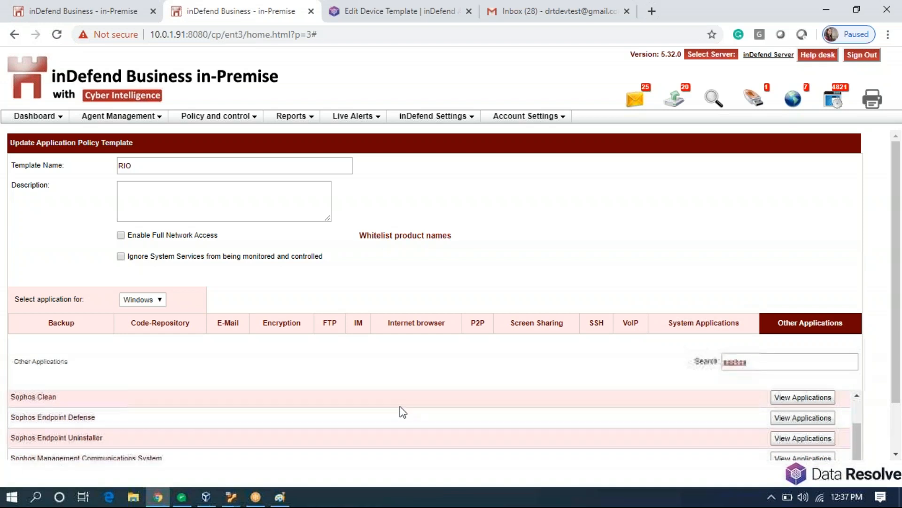
scroll(400, 406, "down", 1)
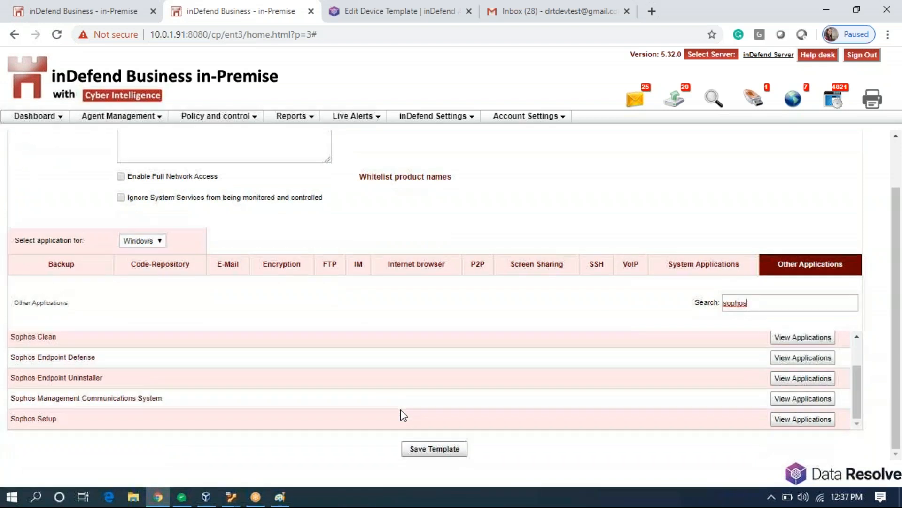
scroll(401, 409, "up", 1)
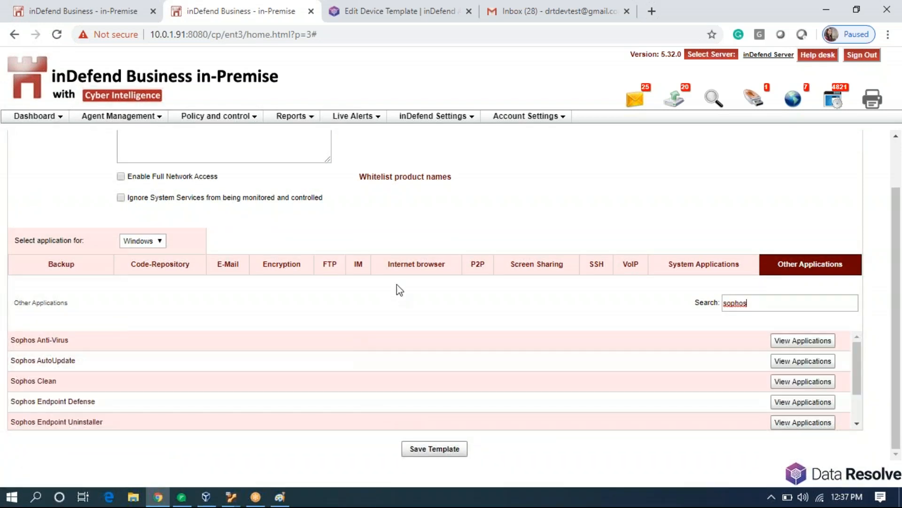
Check GoToAssist's executables under Screen Sharing and save the RIO template.
left_click(526, 265)
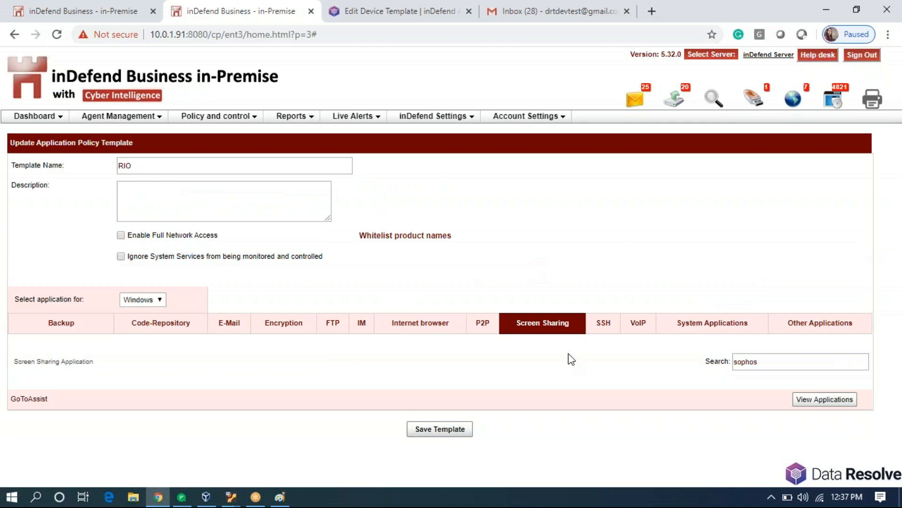
left_click(832, 400)
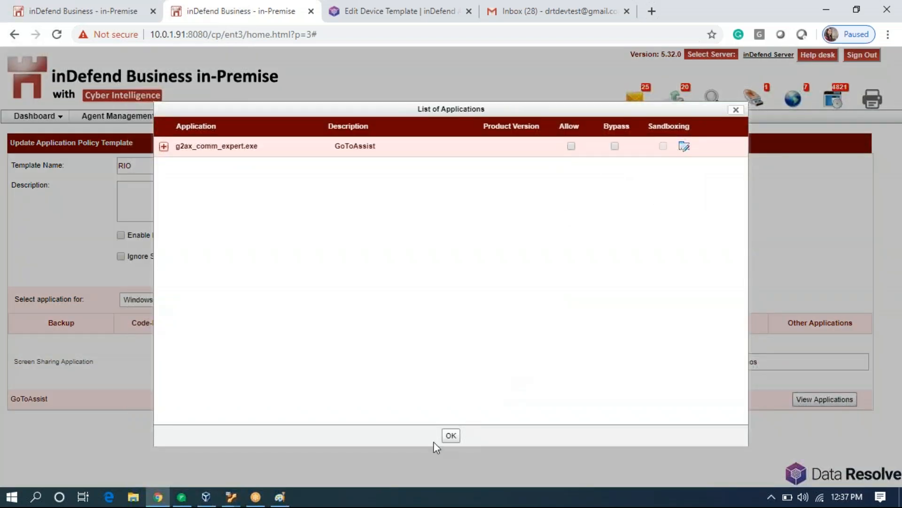
left_click(451, 435)
left_click(446, 434)
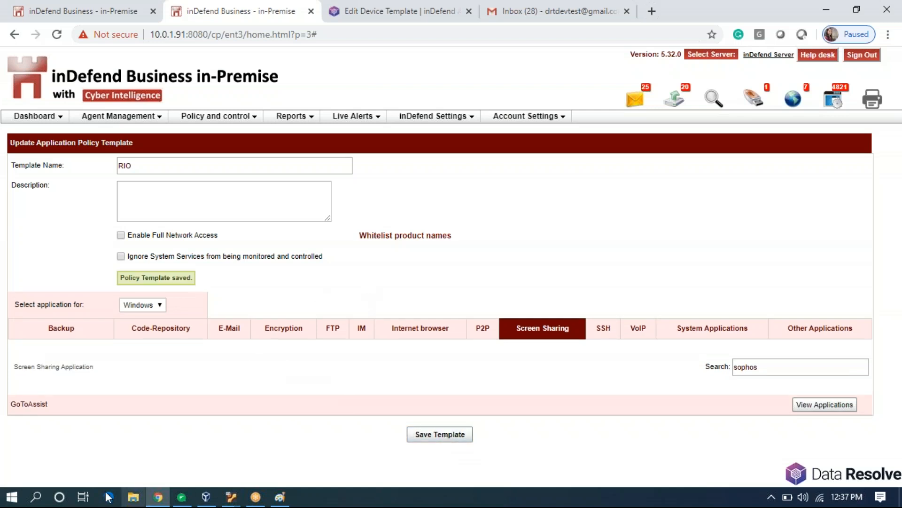
Open Application Policy Management and filter the agent list to RIO.
left_click(252, 117)
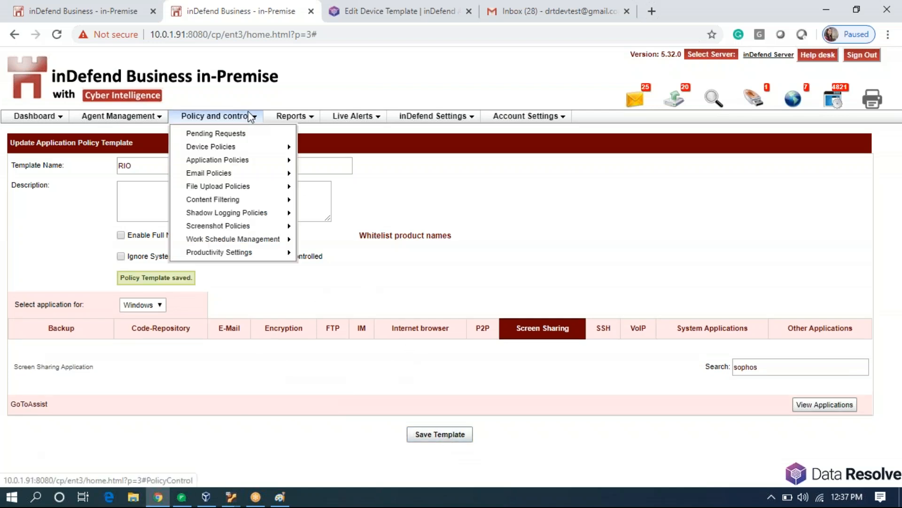
mouse_move(284, 168)
left_click(347, 164)
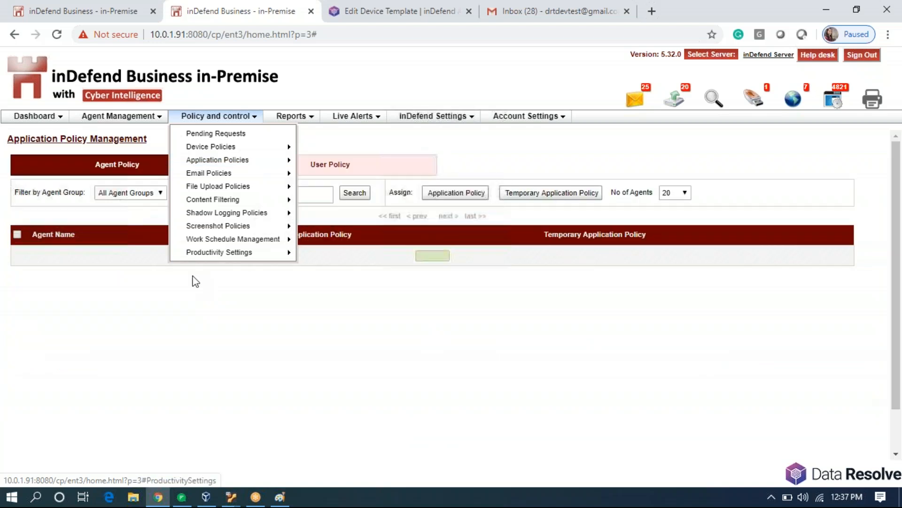
left_click(283, 202)
type("RIO")
key("Return")
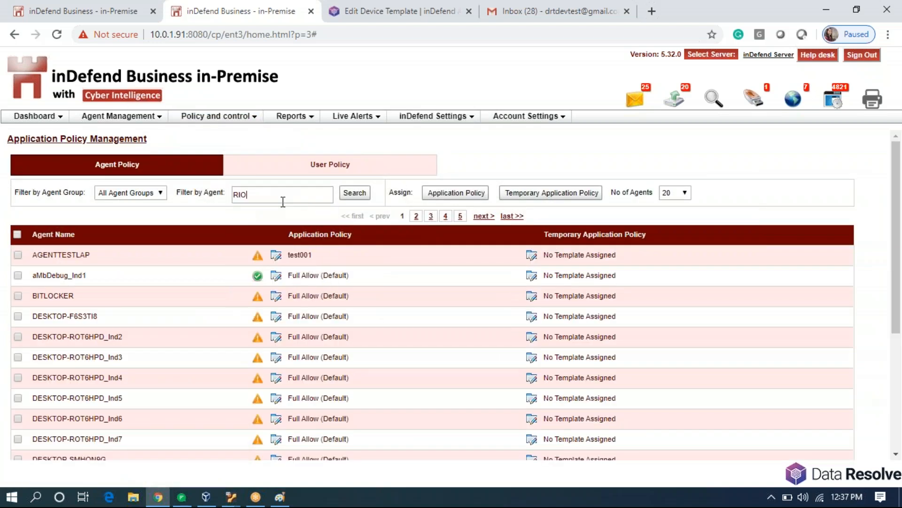
left_click(352, 197)
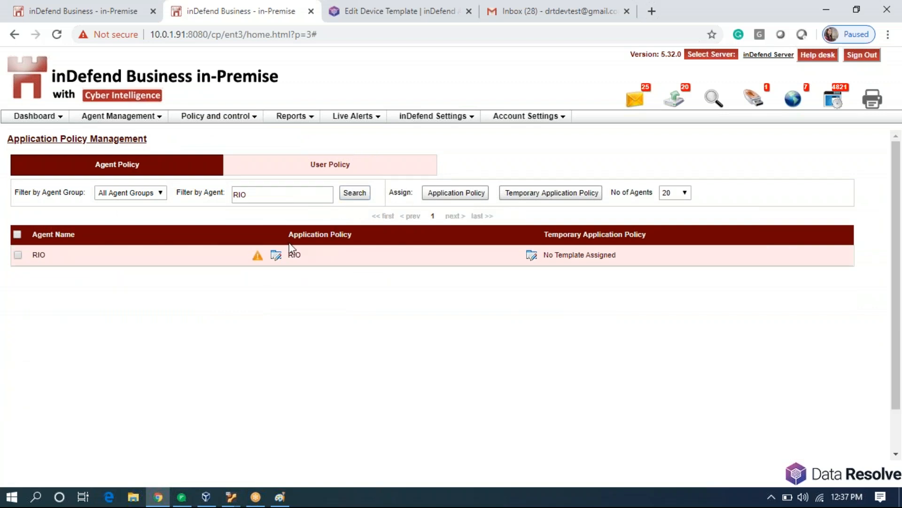
Refresh Policy from the inDefend tray icon, acknowledge success, and re-check RIO's status.
left_click(770, 500)
right_click(785, 423)
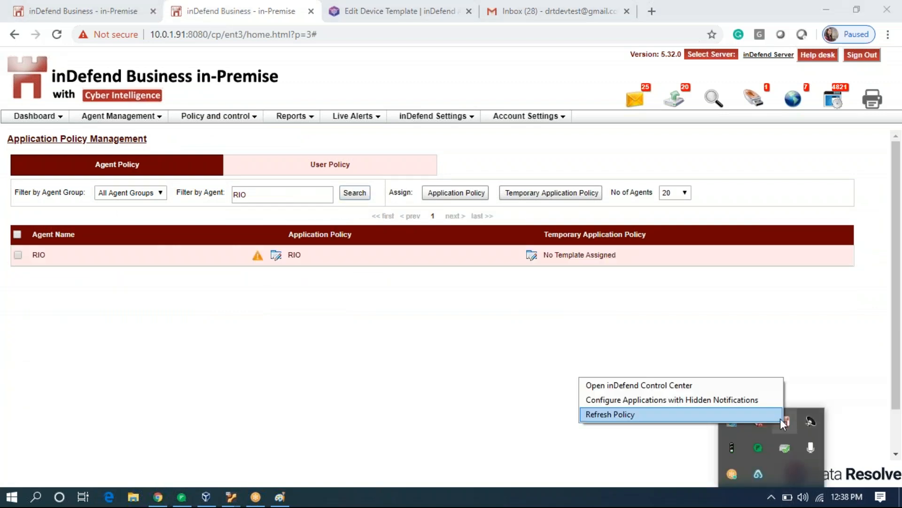
left_click(748, 415)
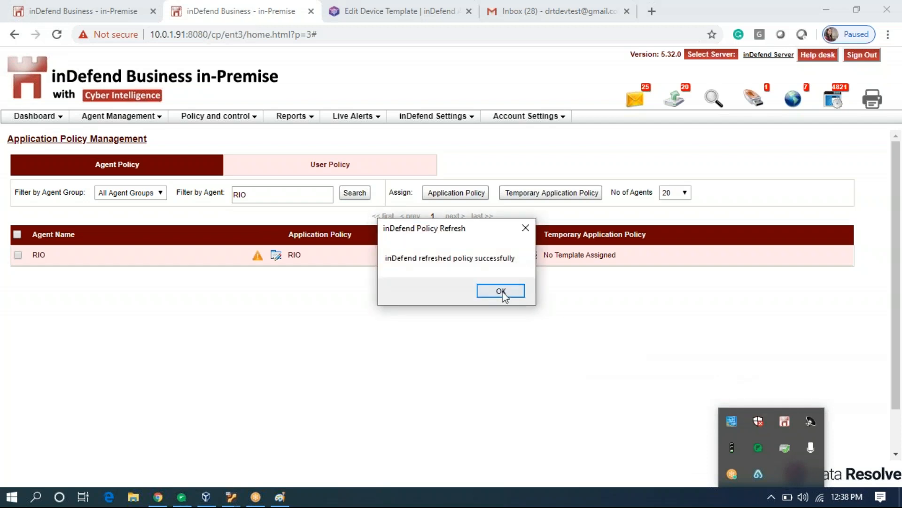
left_click(498, 290)
left_click(356, 193)
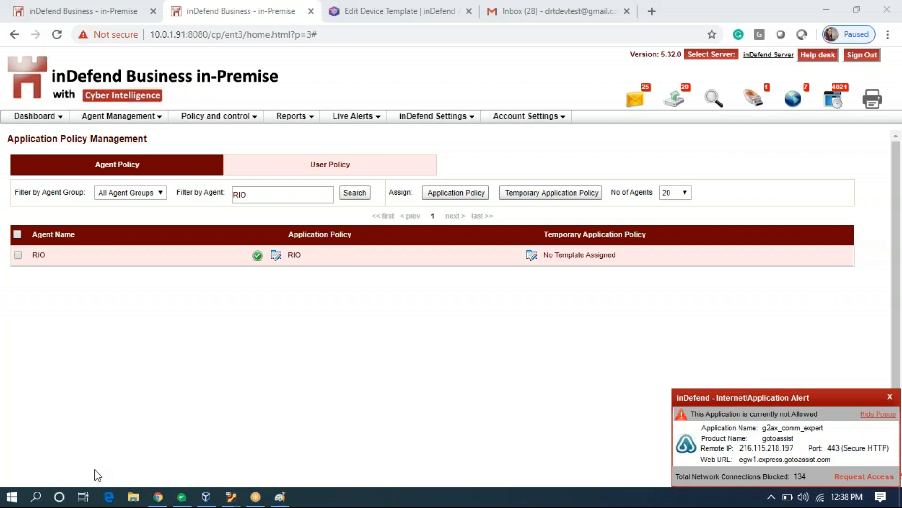
Launch GoToAssist Expert via Start search, confirm inDefend blocks its connections, then close it.
left_click(12, 498)
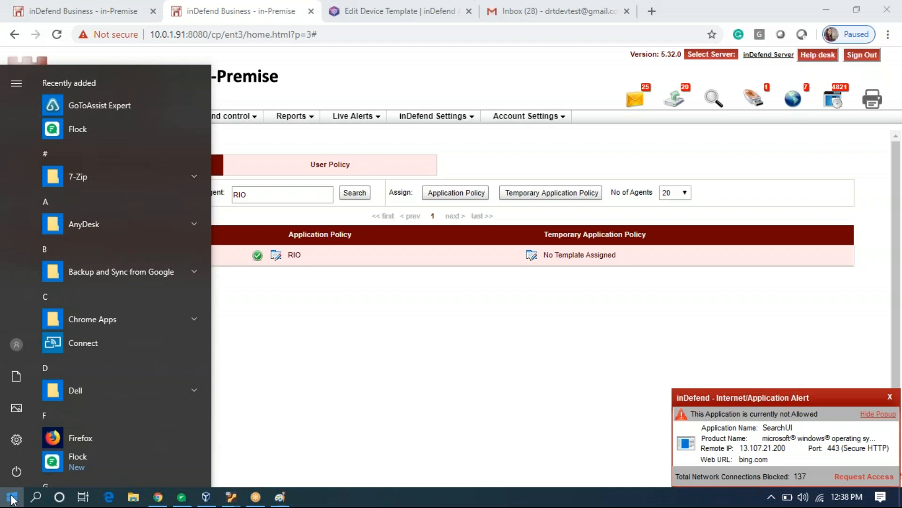
type("goto")
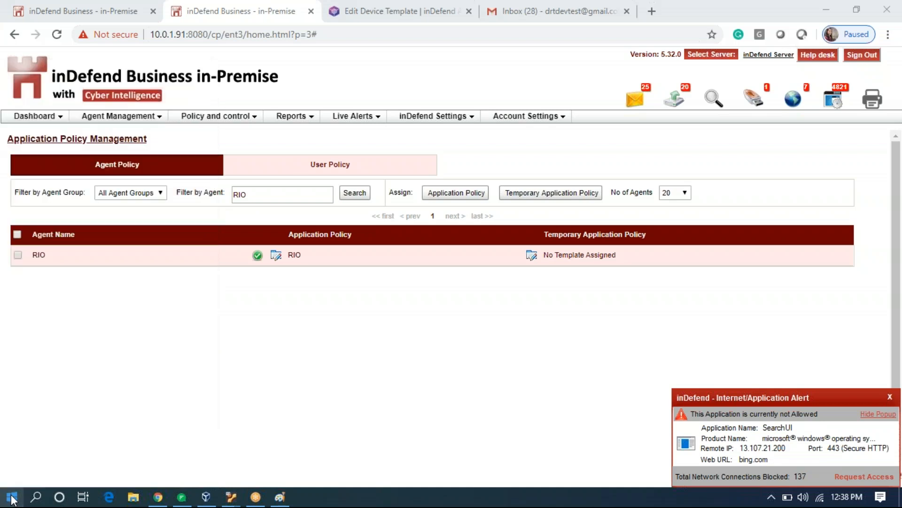
key("Return")
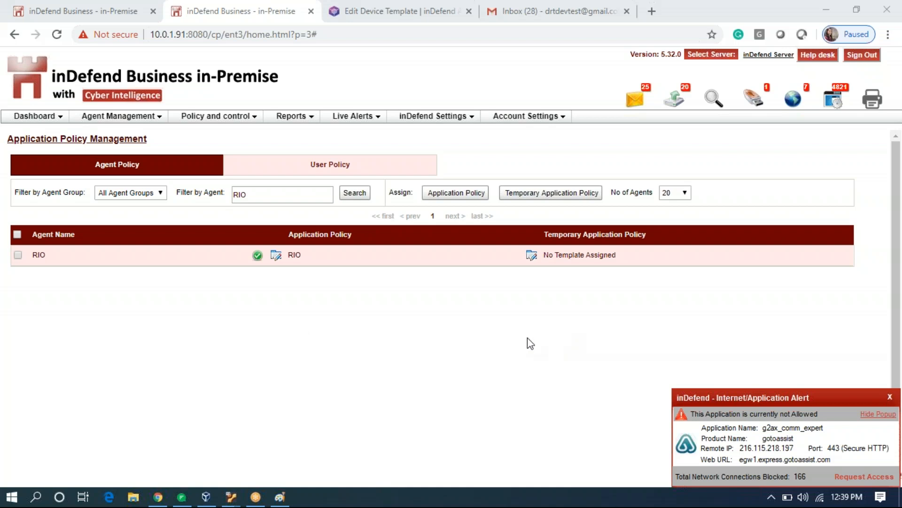
left_click(11, 497)
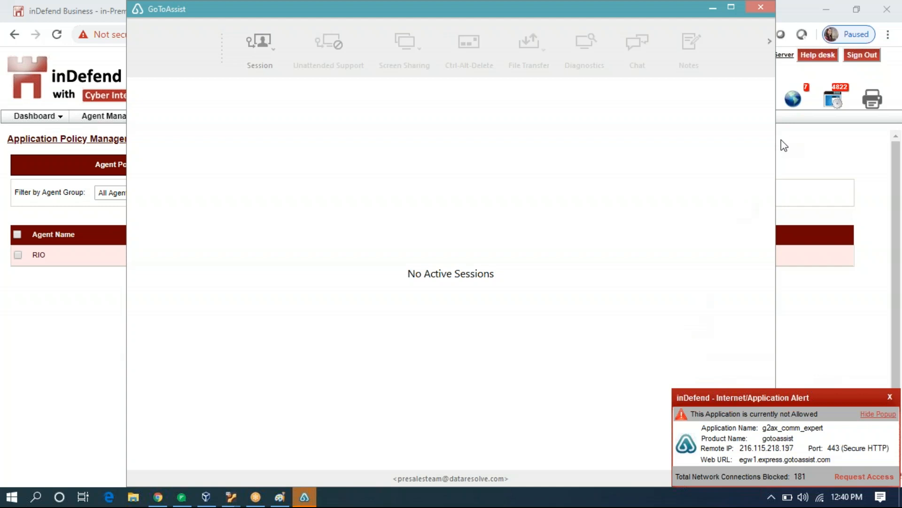
left_click(761, 8)
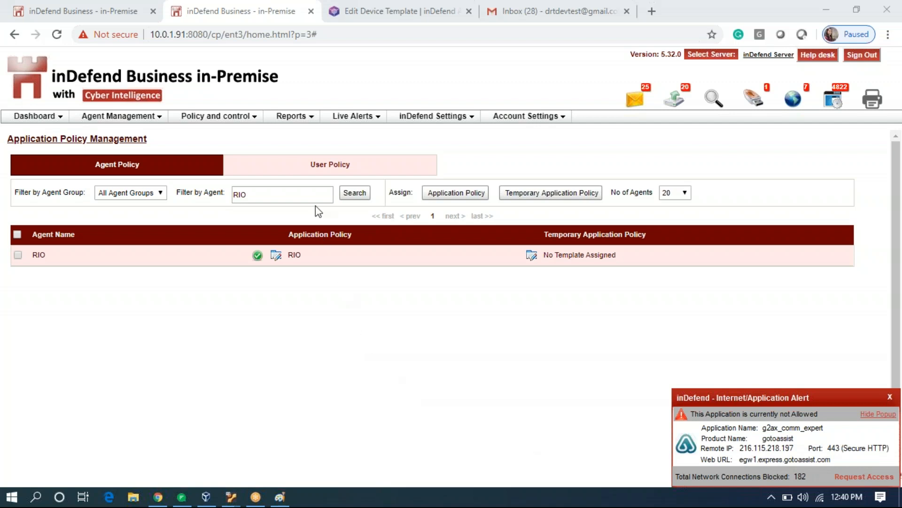
Reopen the RIO template from page two of the application policy templates and show Screen Sharing apps.
left_click(244, 116)
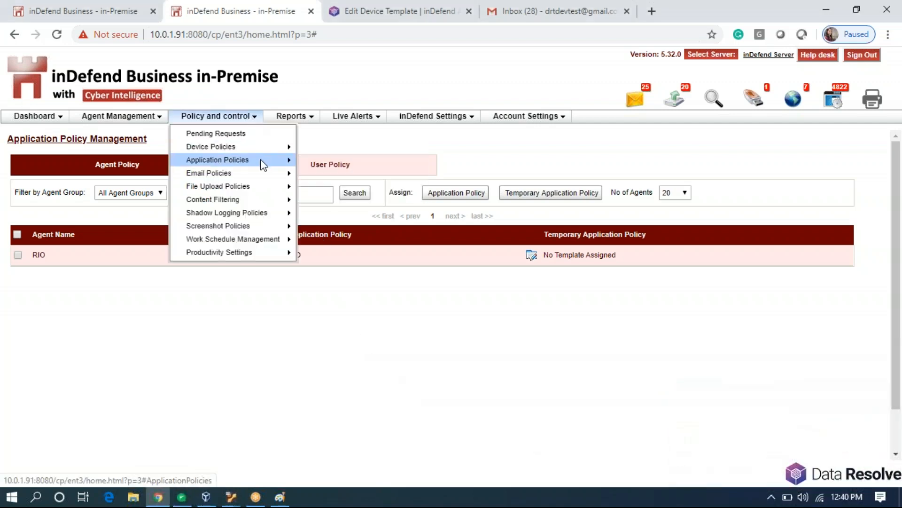
mouse_move(262, 162)
left_click(312, 177)
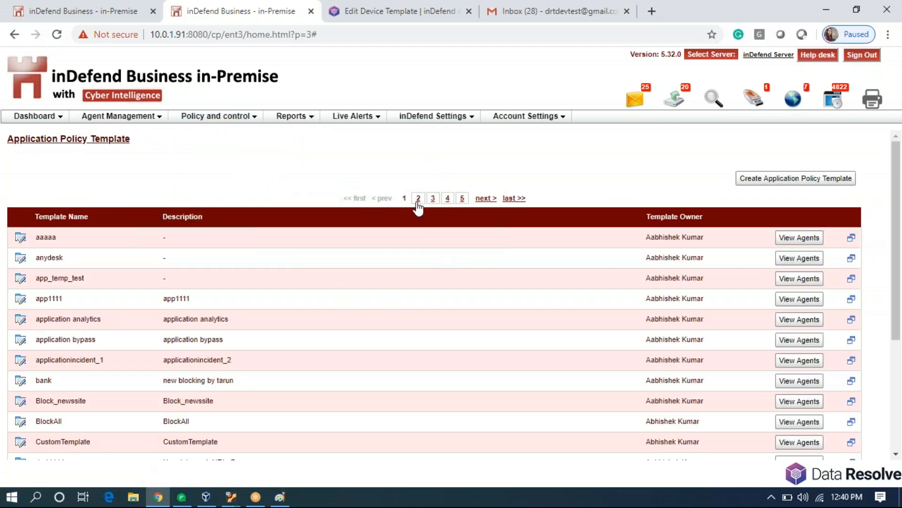
left_click(418, 201)
scroll(355, 288, "down", 4)
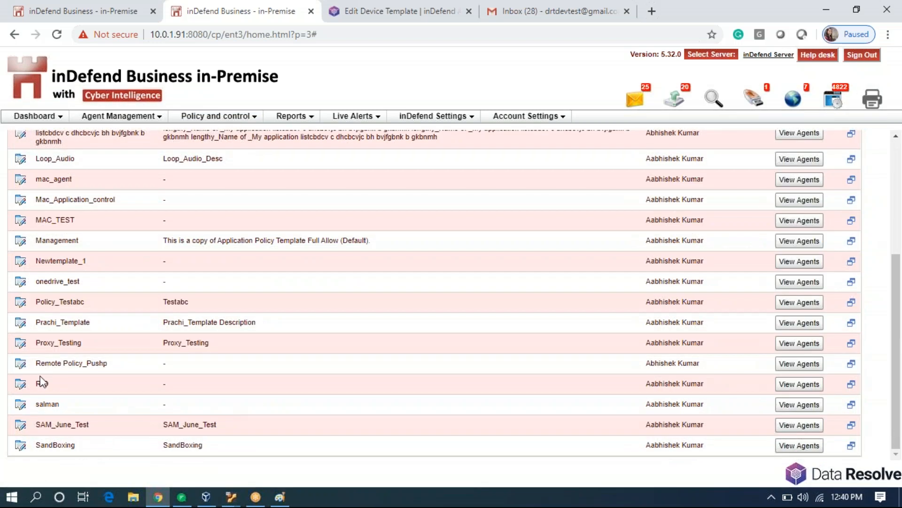
left_click(20, 383)
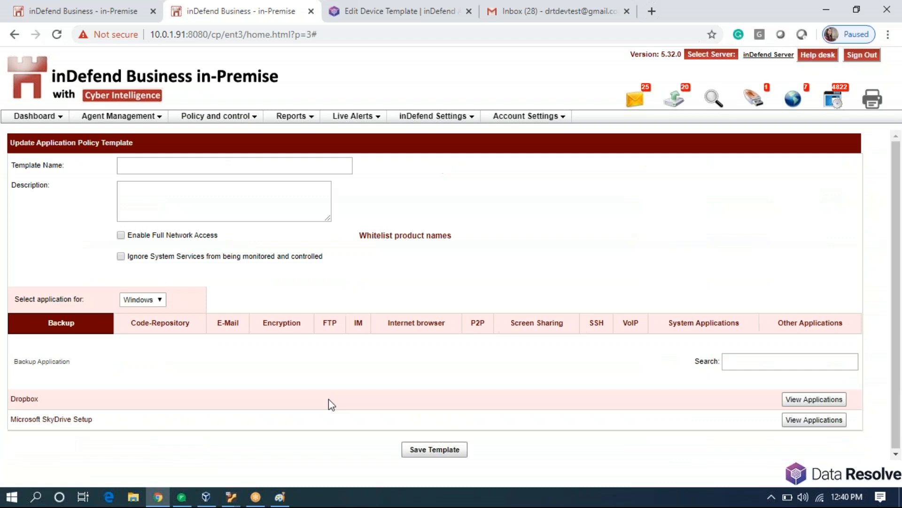
left_click(557, 329)
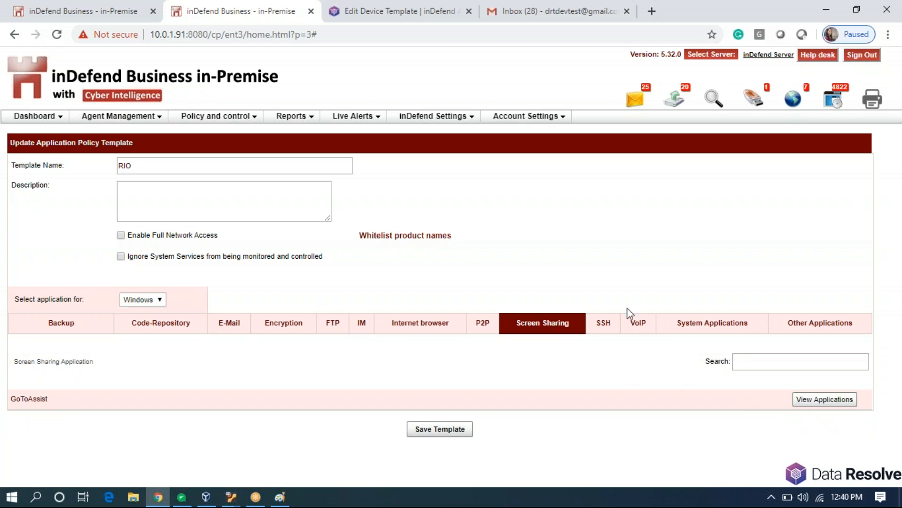
Review the PuTTY suite programs and their permissions under the SSH category.
left_click(602, 328)
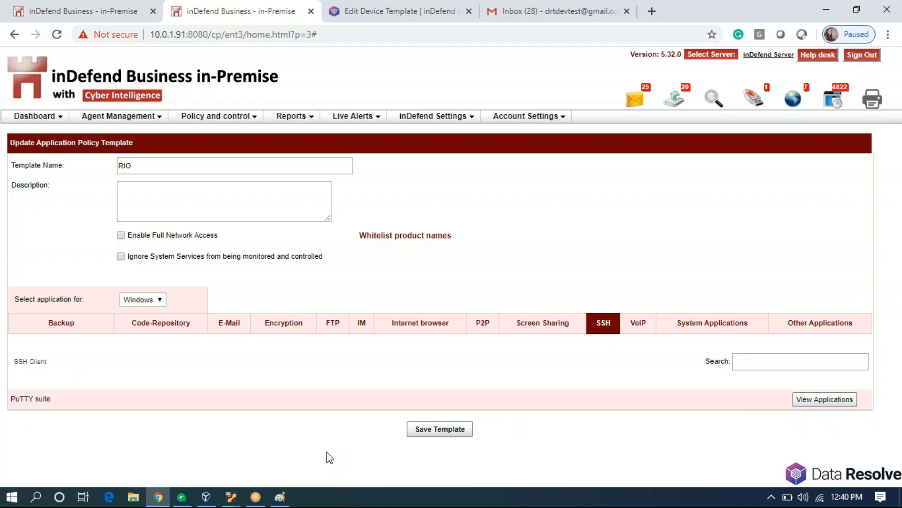
left_click(821, 407)
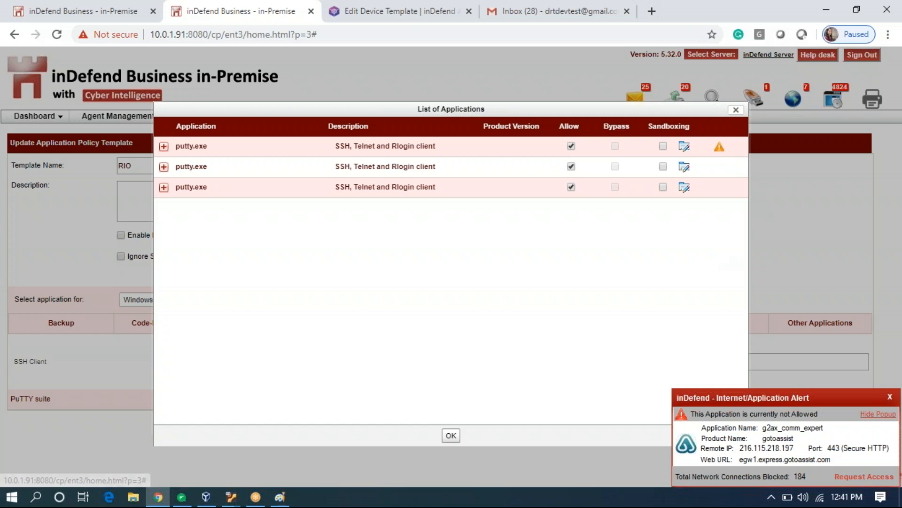
left_click(736, 110)
Confirm GoToAssist is allowed under Screen Sharing, then bring the fatpoo virtual machine forward.
left_click(538, 329)
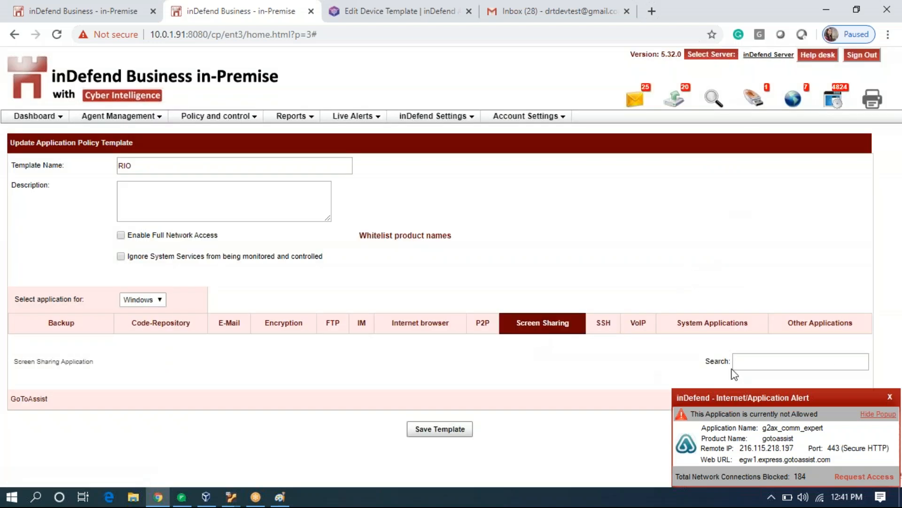
left_click(889, 397)
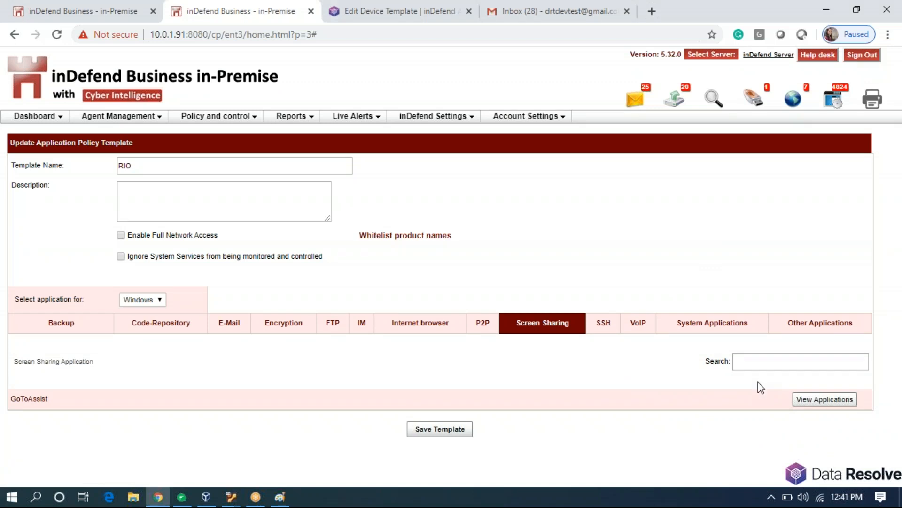
left_click(809, 401)
left_click(571, 147)
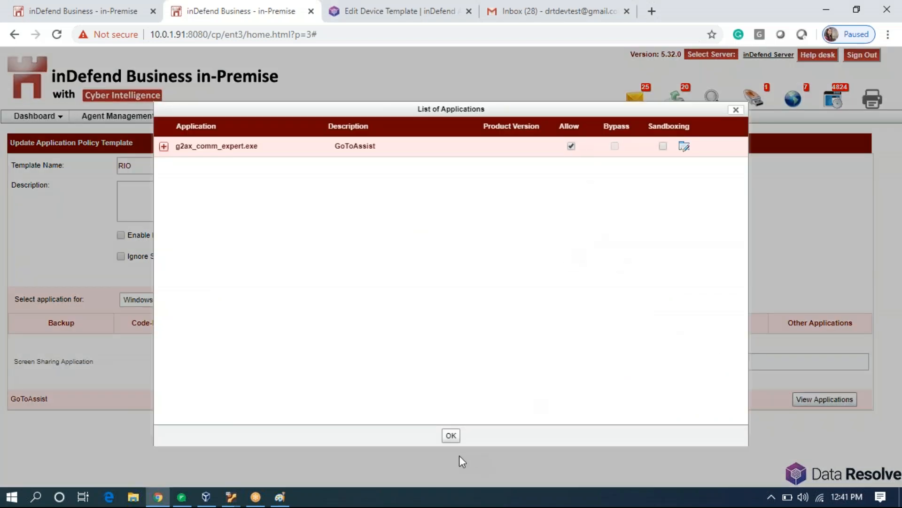
left_click(451, 435)
mouse_move(231, 497)
left_click(216, 454)
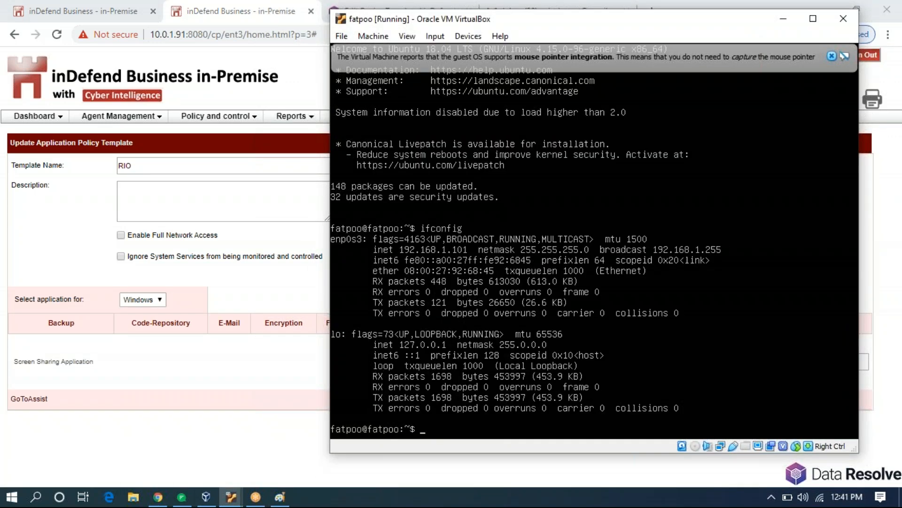
Bring the Ubuntu Test virtual machine forward and launch PuTTY from Start search.
mouse_move(232, 497)
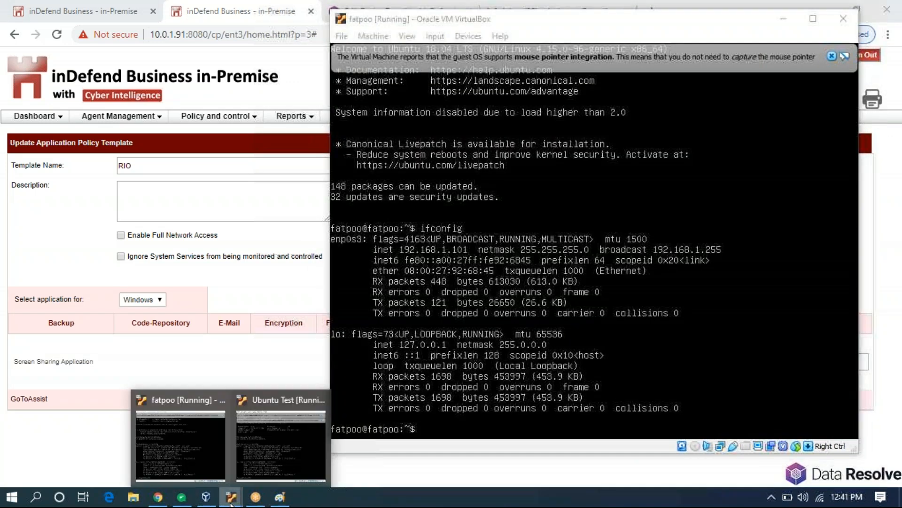
left_click(313, 450)
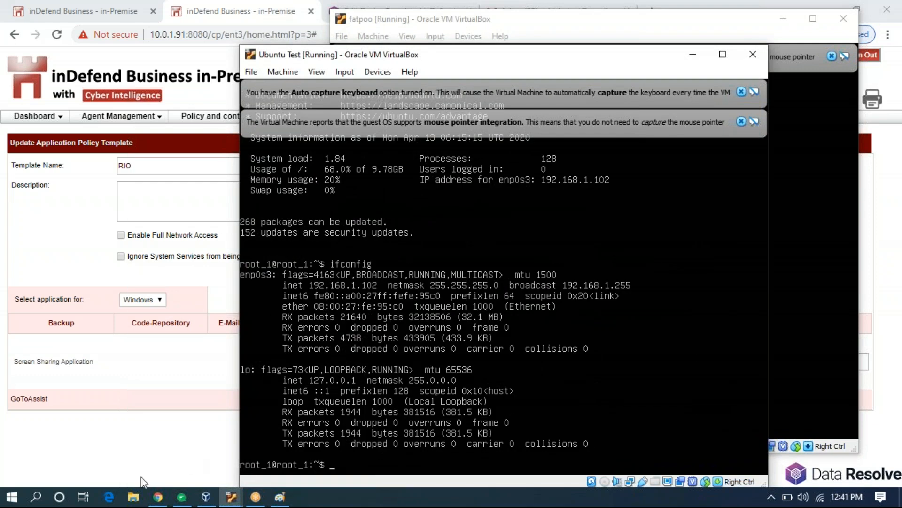
left_click(16, 501)
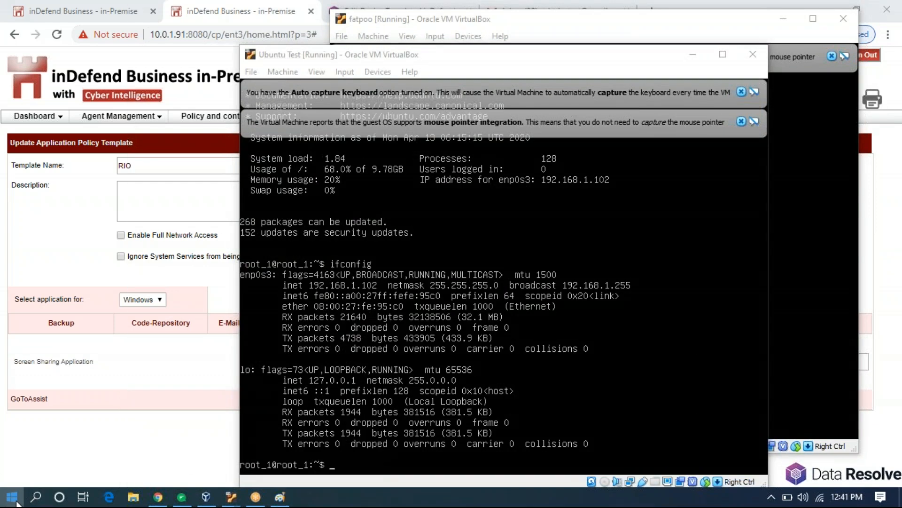
type("putty")
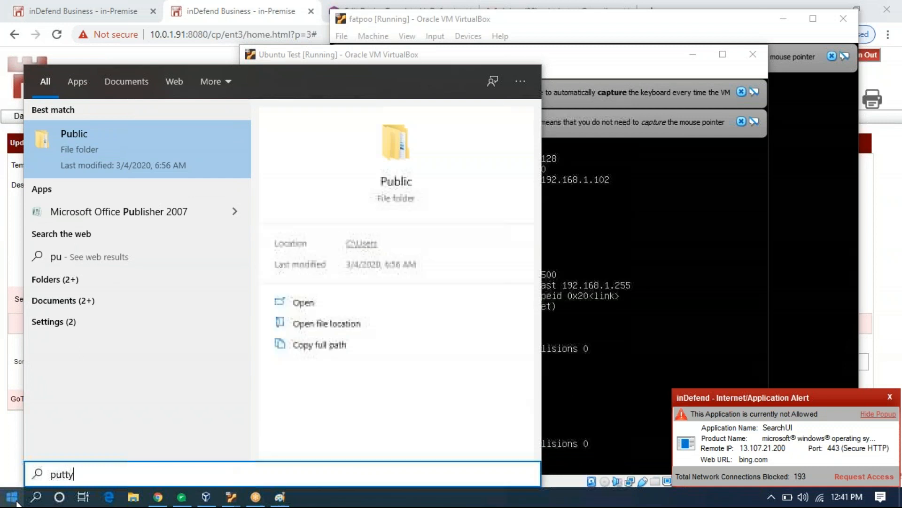
key("Return")
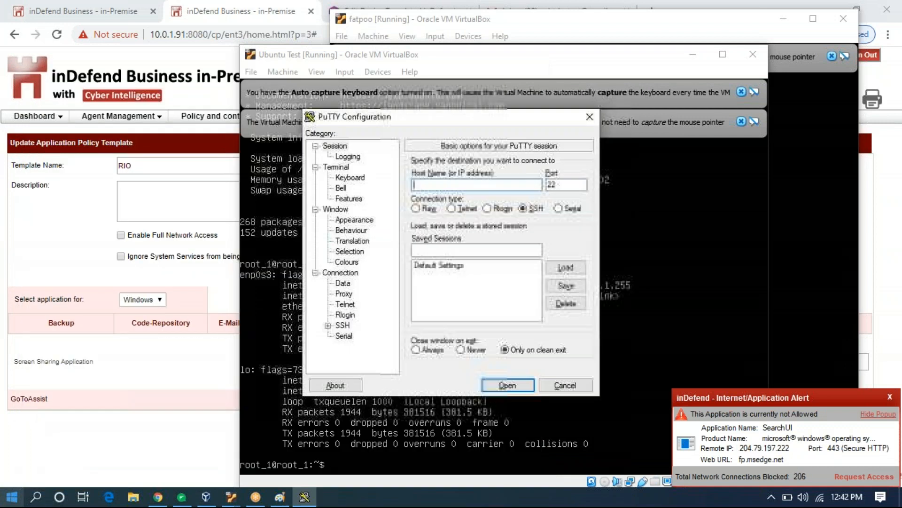
Open an SSH session to 192.168.1.101 and log in with the account password.
type("ftpoo")
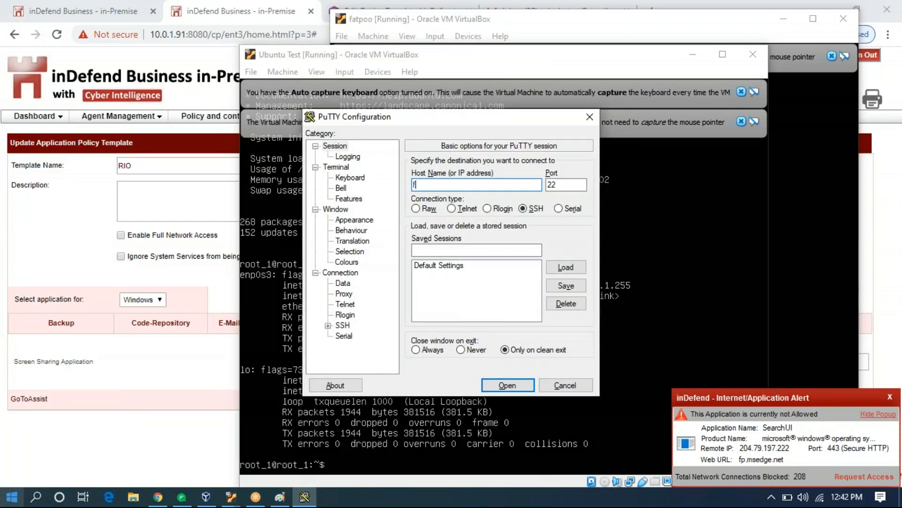
key("BackSpace")
key("BackSpace")
key("BackSpace")
key("BackSpace")
key("BackSpace")
type("fatpoo@")
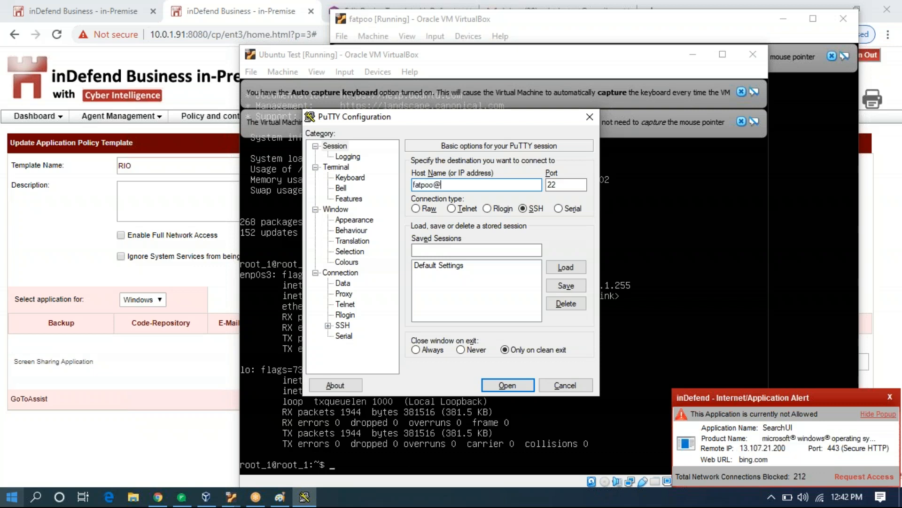
type("192.168.1.101")
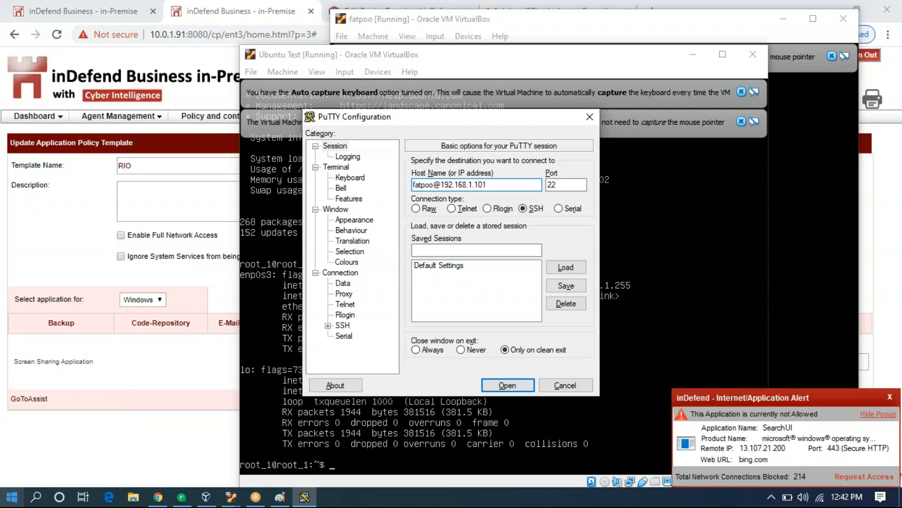
key("Return")
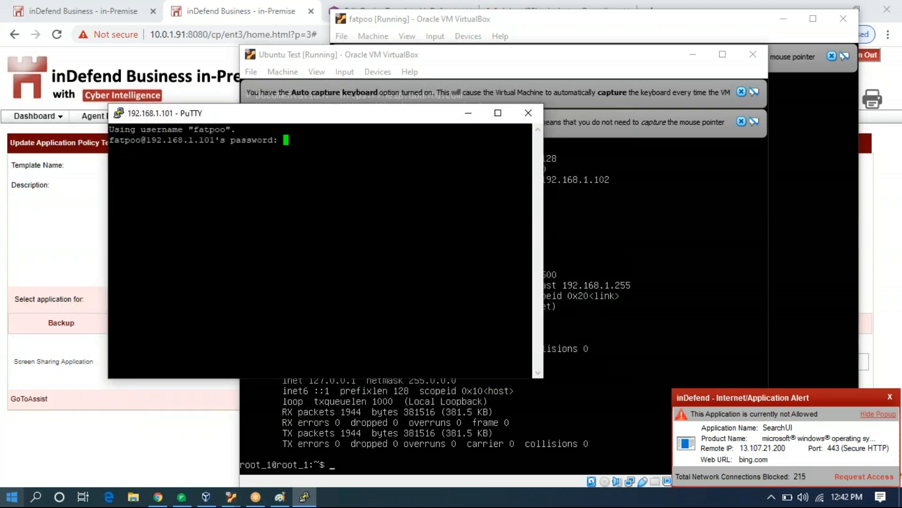
key("Return")
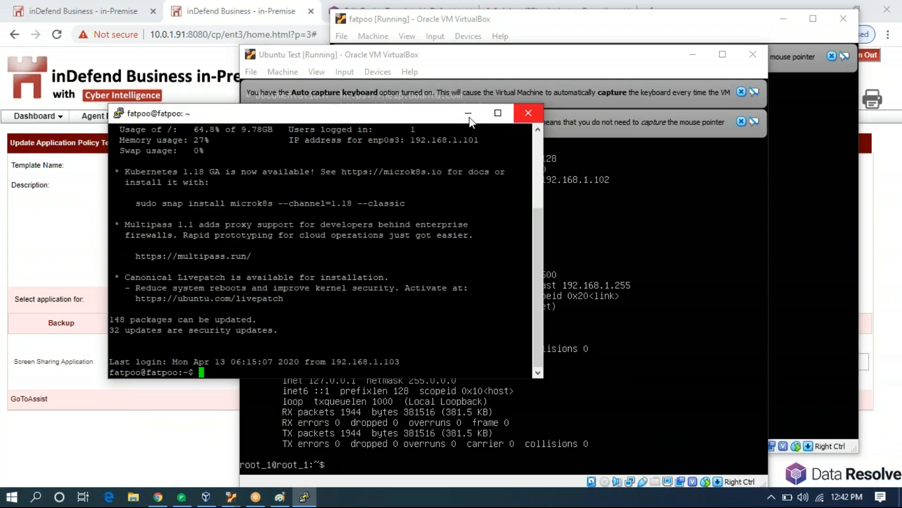
right_click(336, 117)
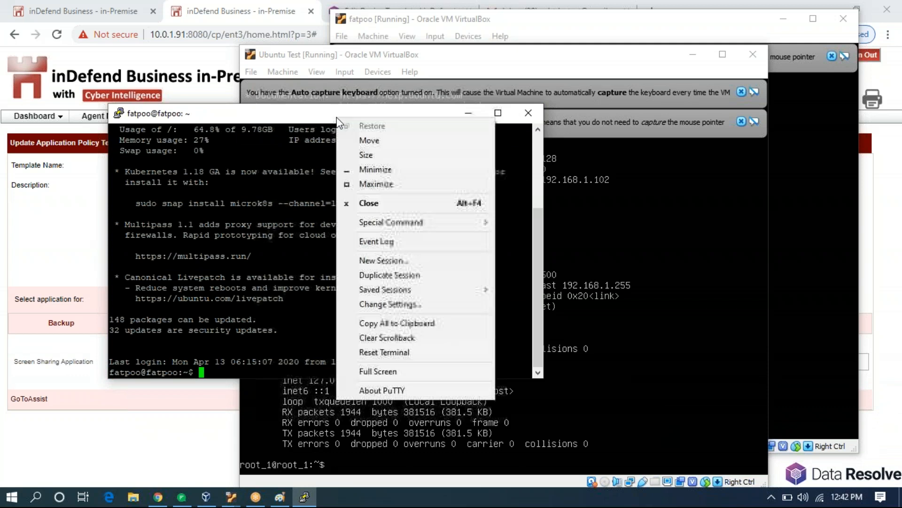
Start a new PuTTY session to 192.168.1.102, log in, then close that session.
left_click(421, 259)
type("root")
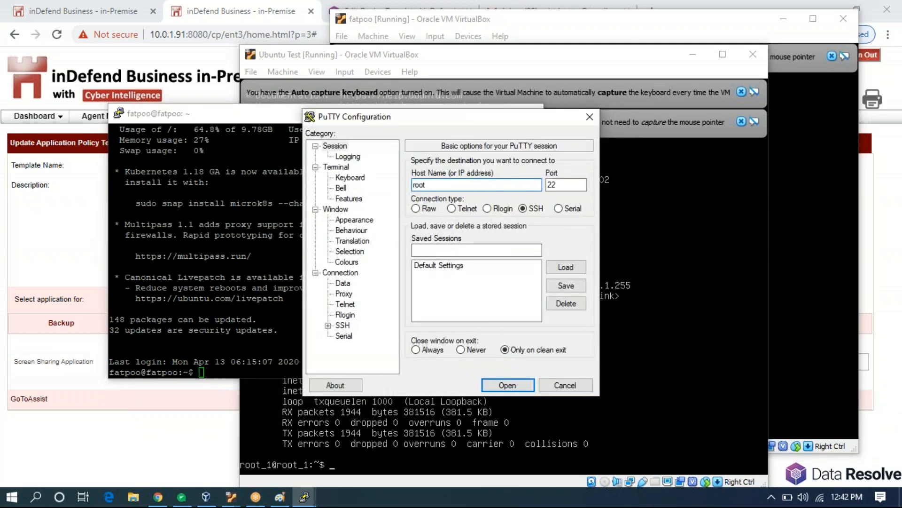
type("_1@192.168")
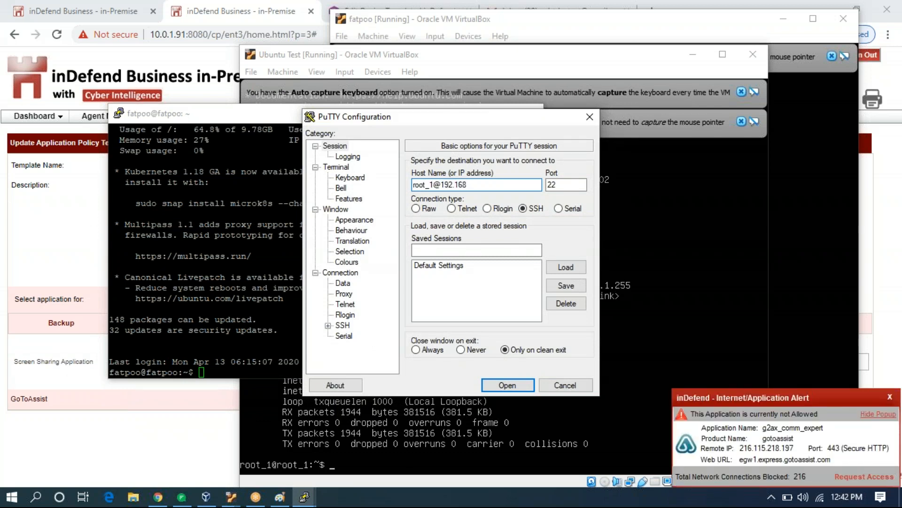
type(".1.102")
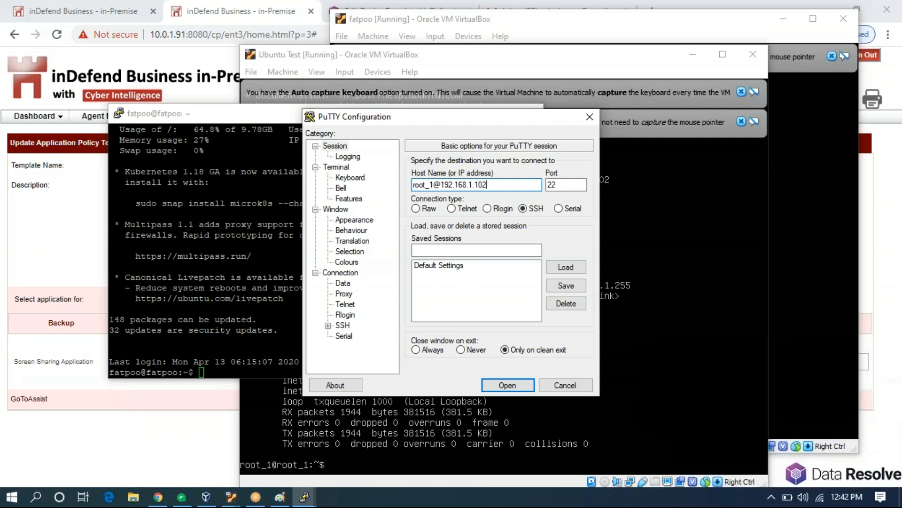
key("Return")
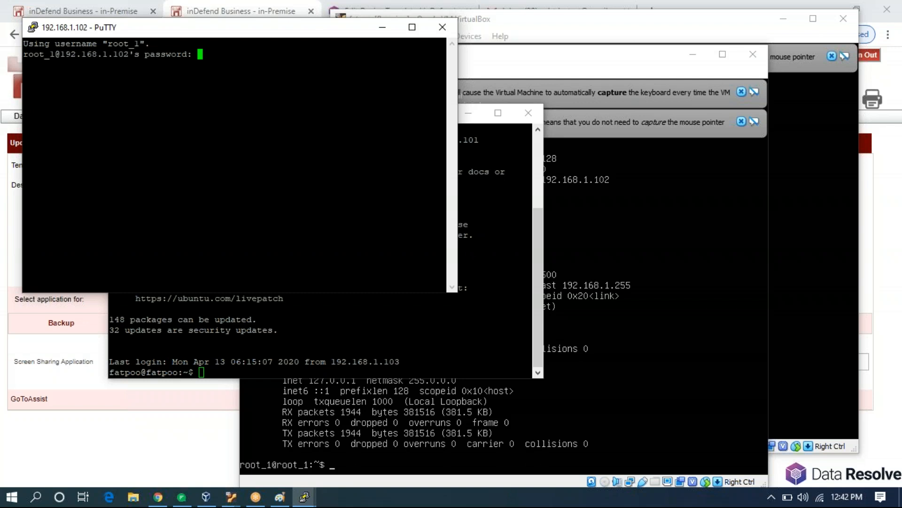
key("Return")
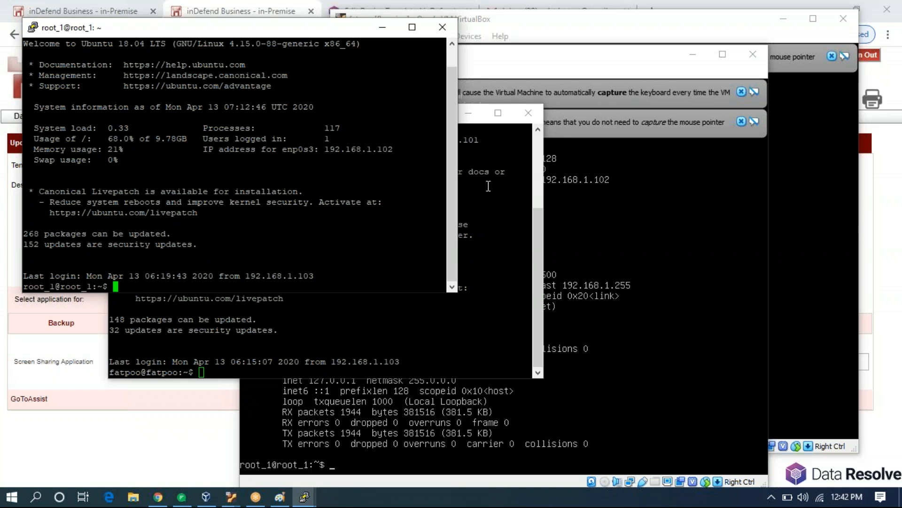
left_click(444, 28)
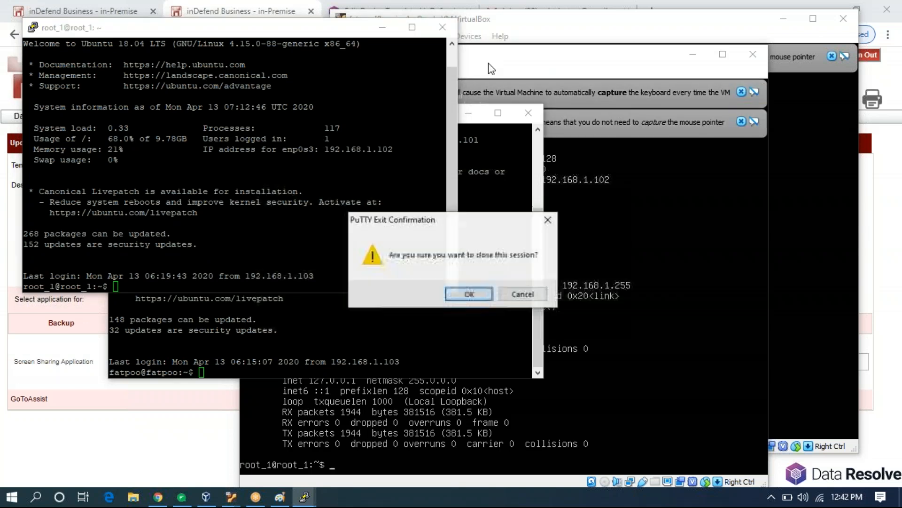
left_click(462, 295)
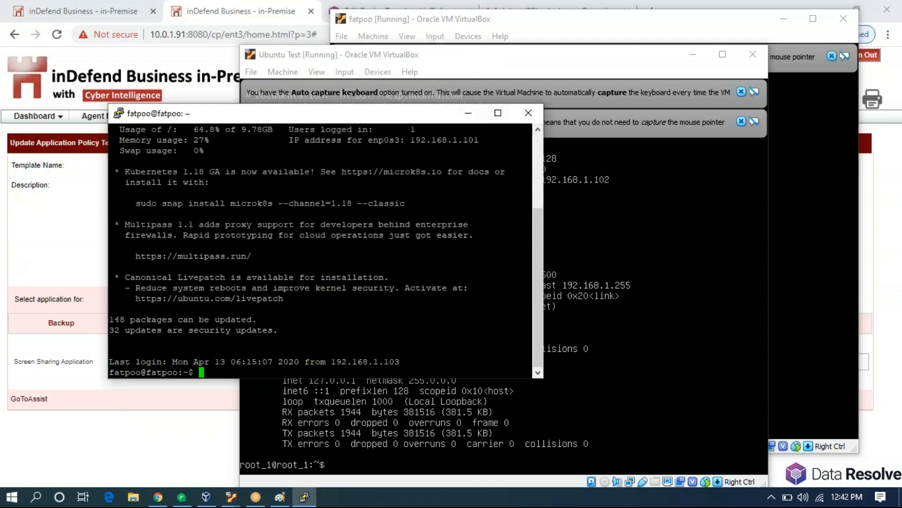
Close the 192.168.1.101 session, minimize both VMs, dismiss the alert and save the RIO template.
left_click(528, 113)
left_click(469, 294)
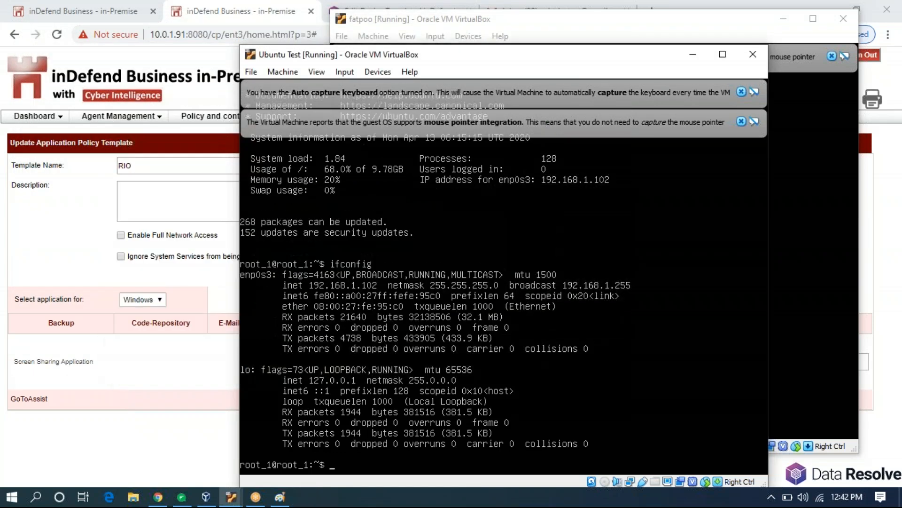
left_click(685, 56)
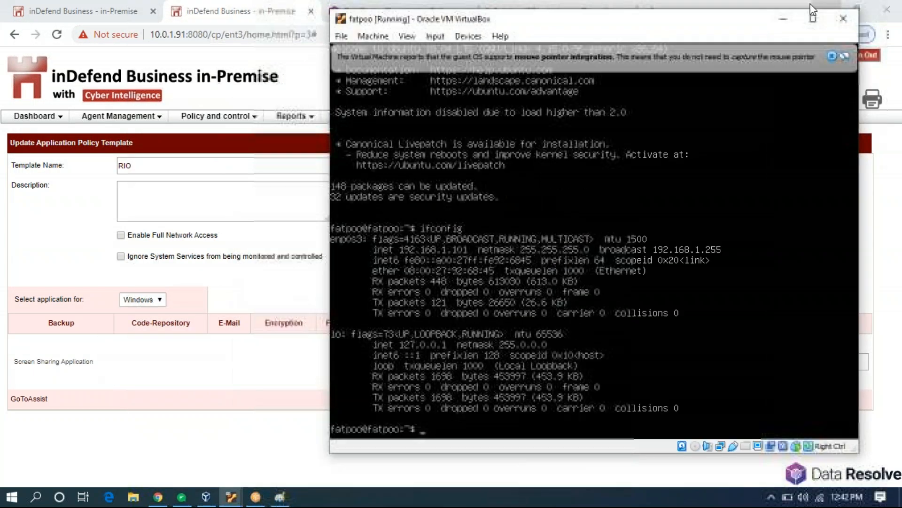
left_click(788, 13)
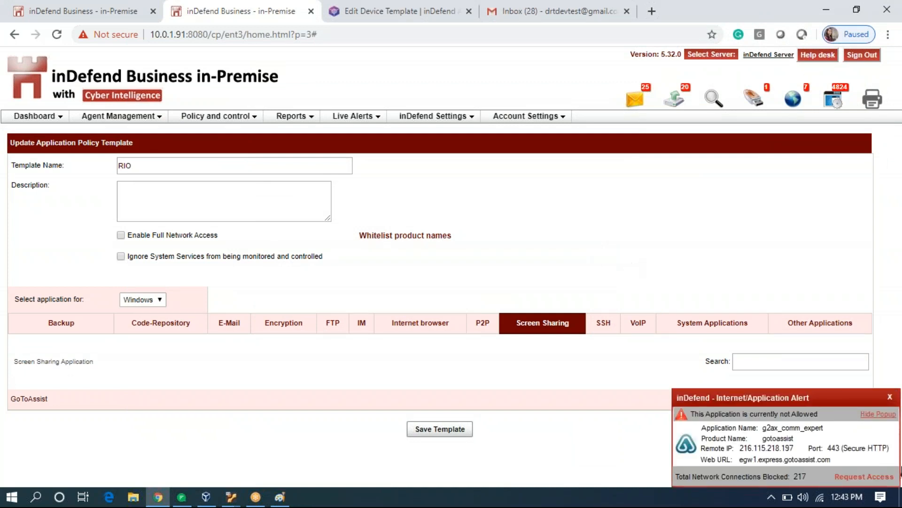
left_click(890, 399)
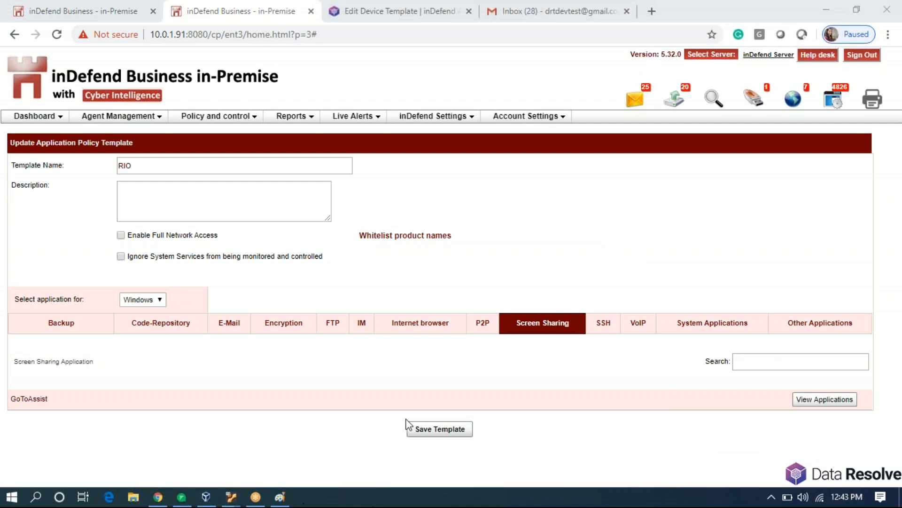
left_click(453, 429)
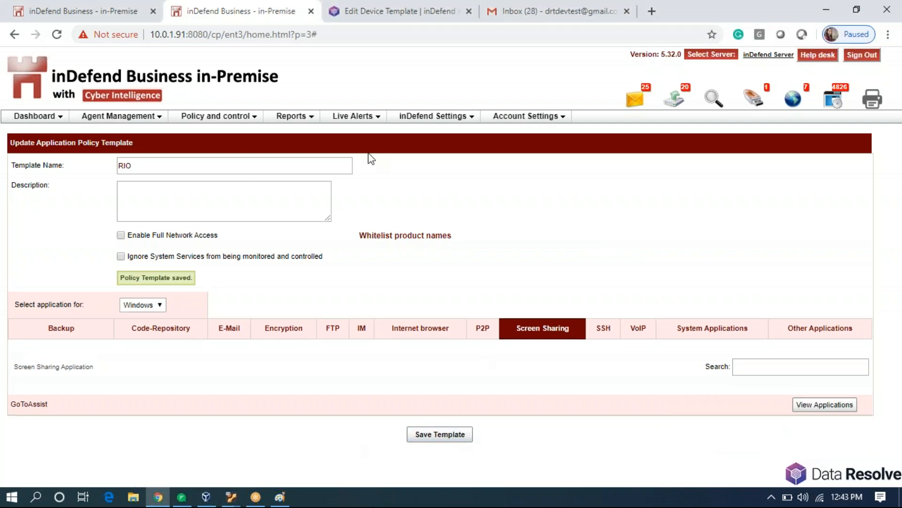
Go to Internet Exceptions, start a new exception list and enter its name.
left_click(252, 116)
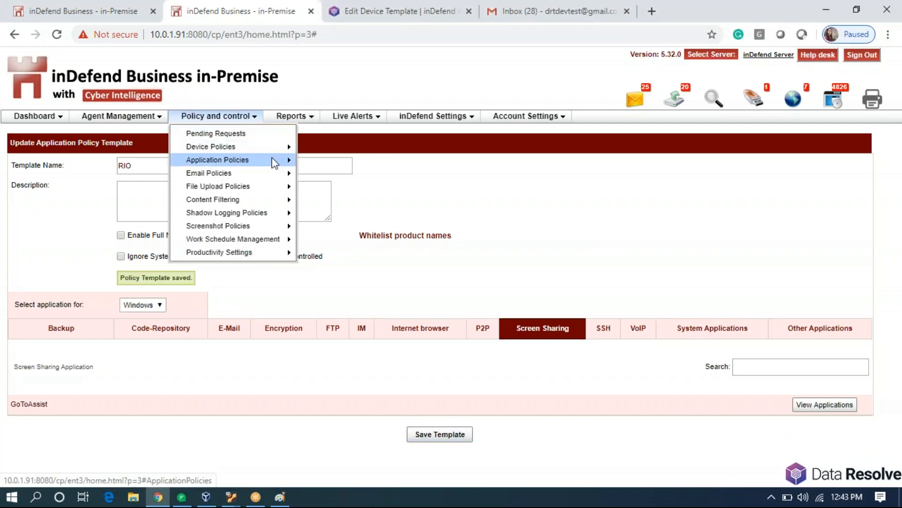
mouse_move(287, 160)
left_click(355, 204)
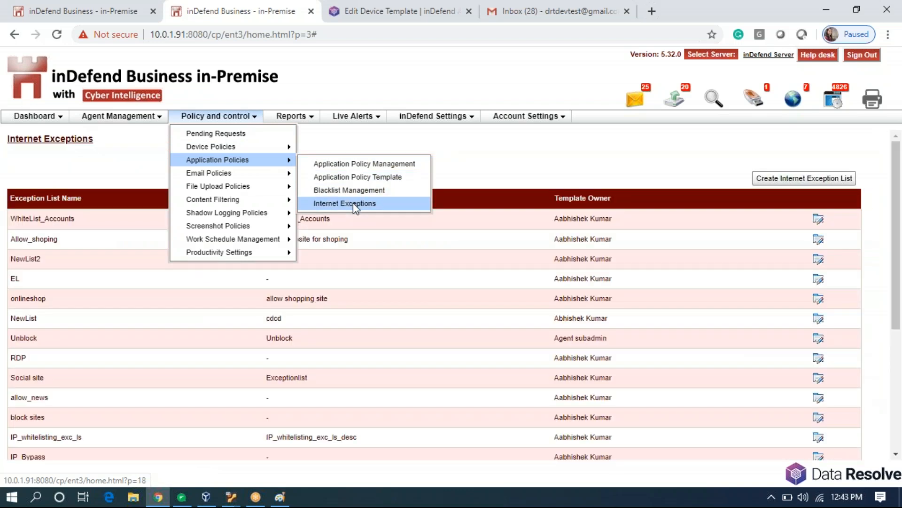
left_click(777, 179)
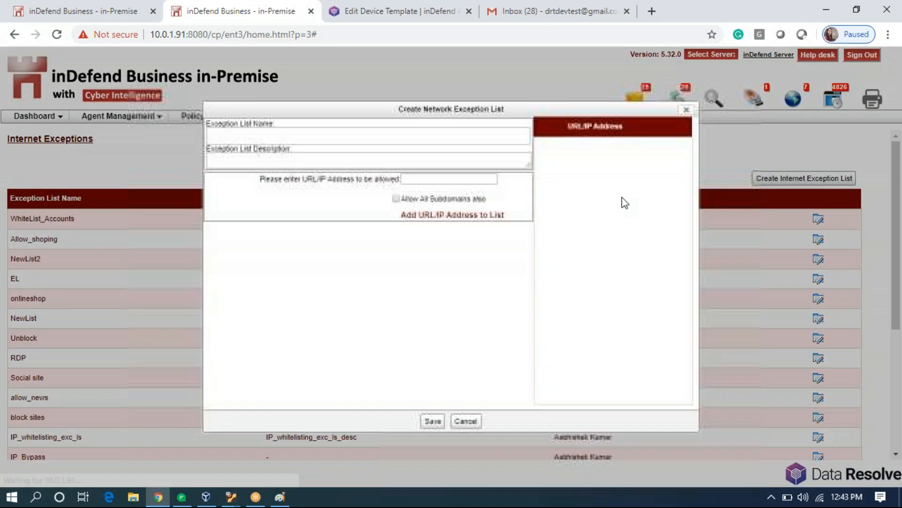
left_click(408, 139)
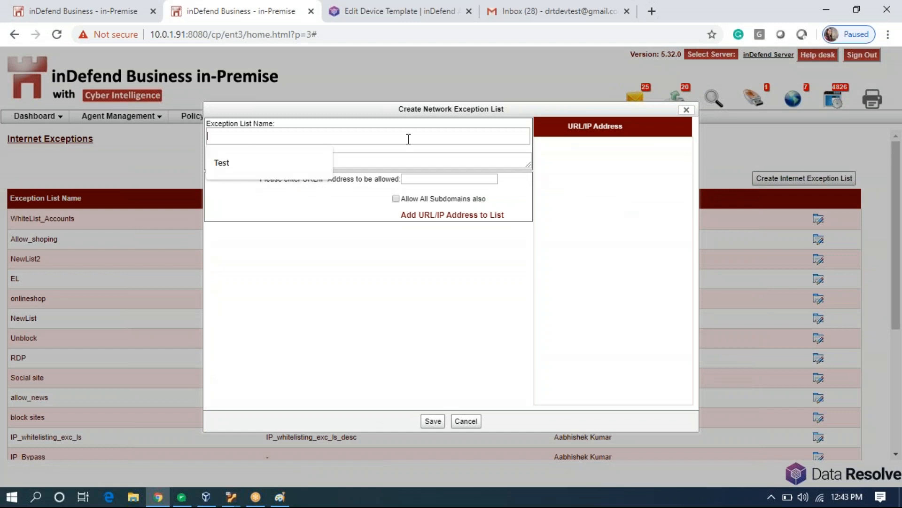
type("RIO_1")
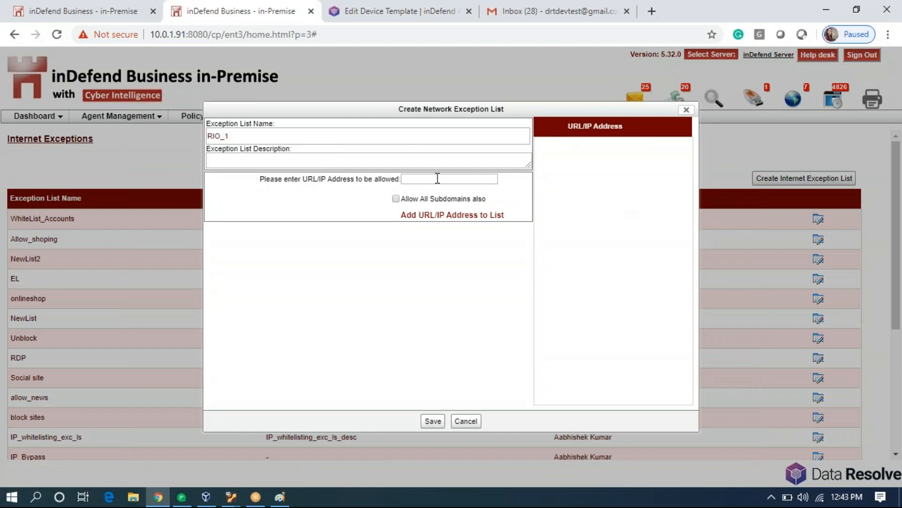
Add 192.168.1.101 as an allowed address and save the MOSCOW exception list.
left_click(438, 179)
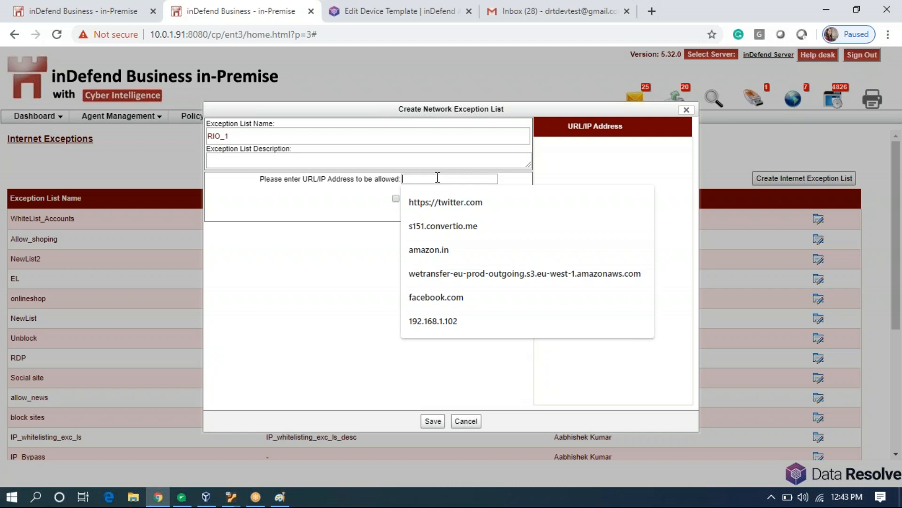
left_click(452, 324)
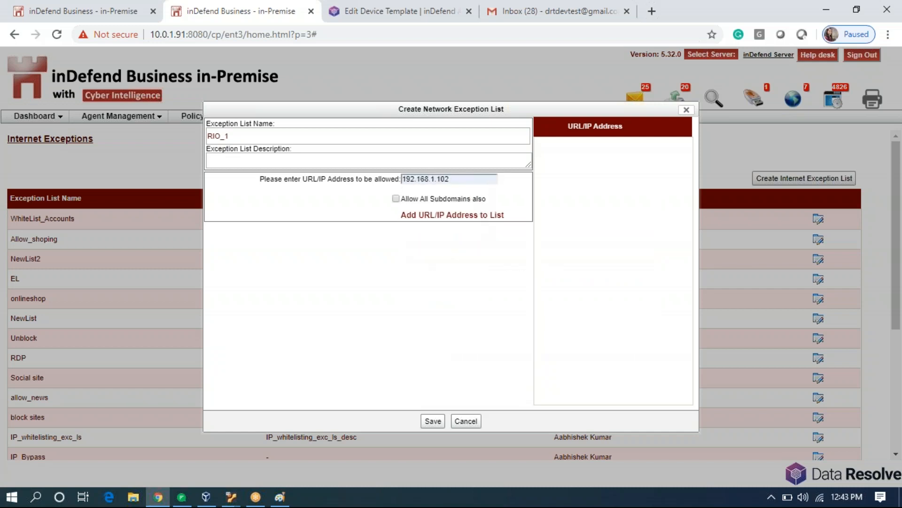
key("BackSpace")
type("1")
left_click(467, 216)
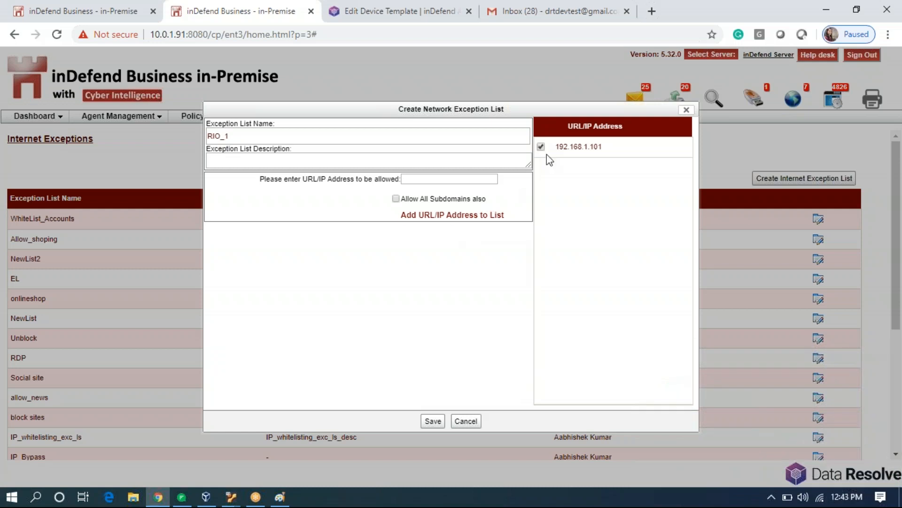
left_click_drag(557, 147, 606, 148)
left_click(606, 147)
left_click(439, 423)
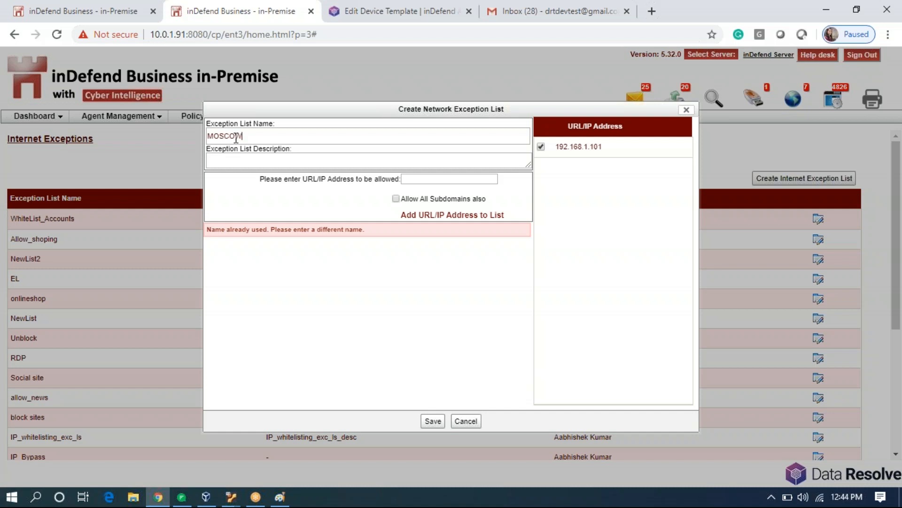
left_click(433, 422)
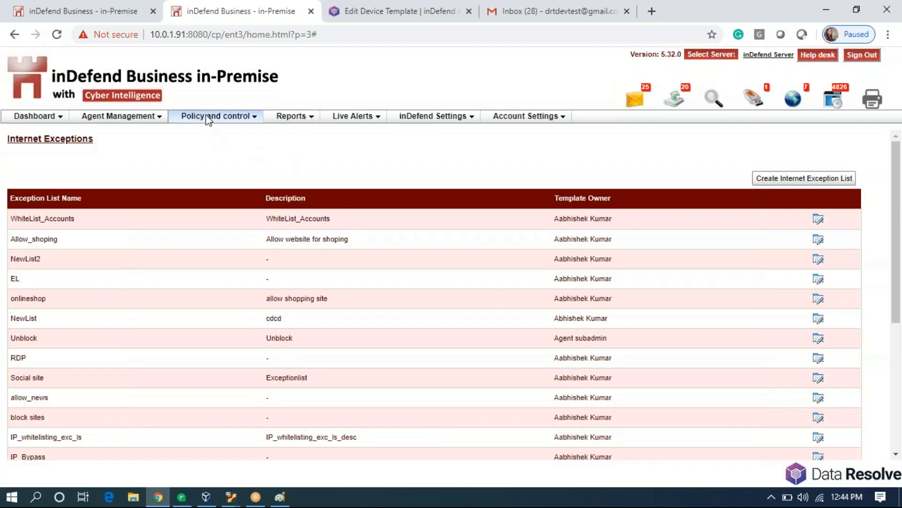
Open the RIO template for editing and list the PuTTY suite under the SSH category.
mouse_move(213, 126)
mouse_move(249, 159)
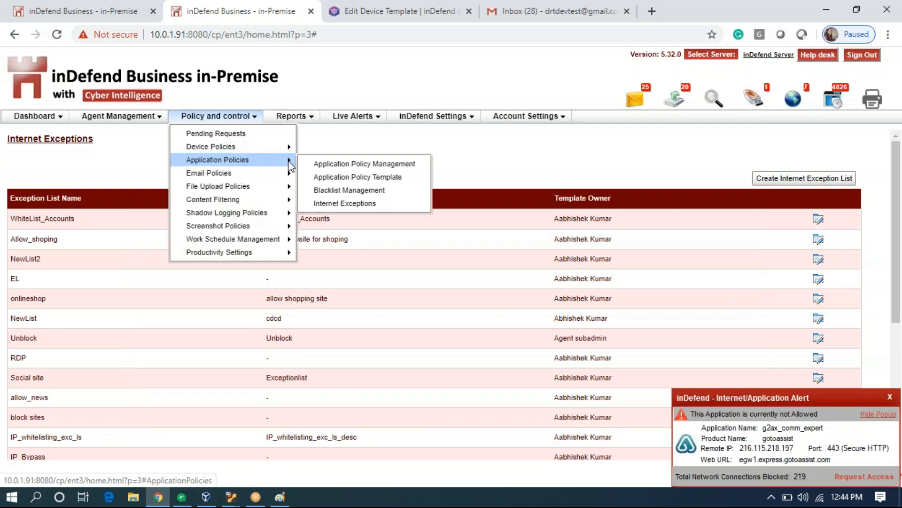
left_click(329, 177)
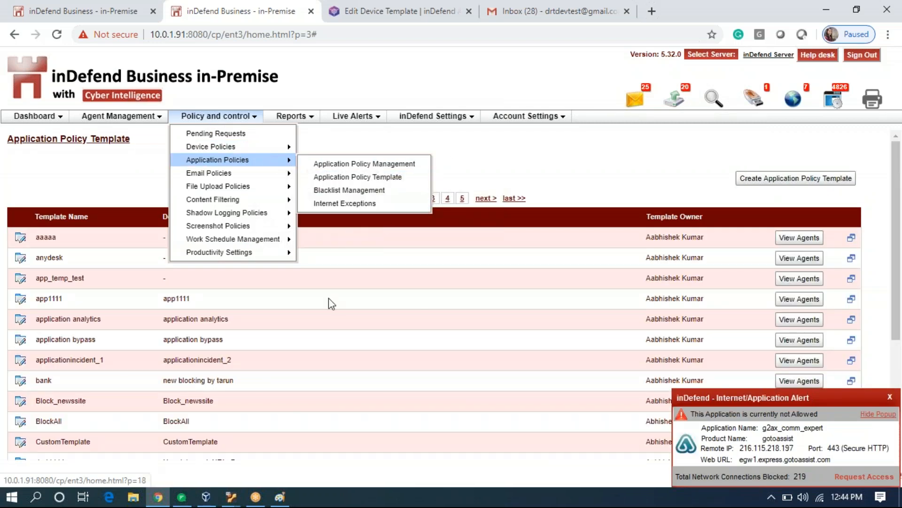
left_click(418, 198)
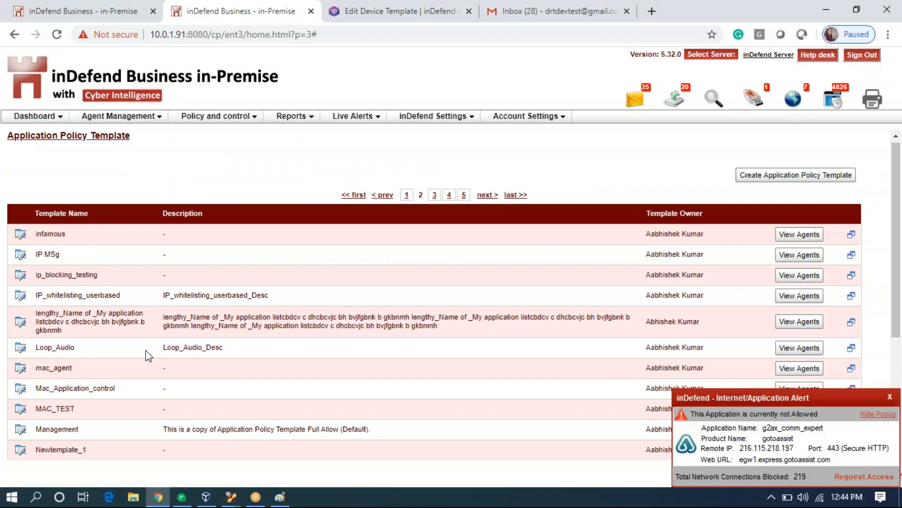
scroll(117, 386, "down", 4)
left_click(21, 384)
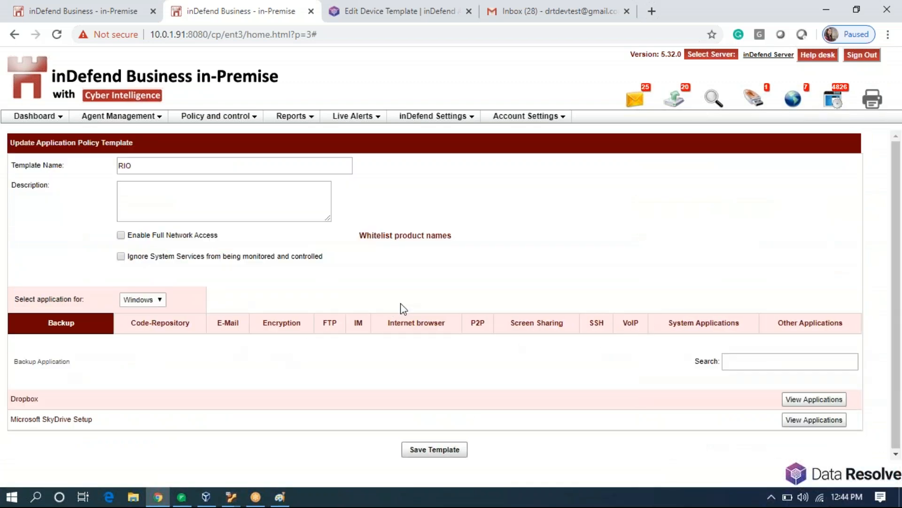
left_click(593, 326)
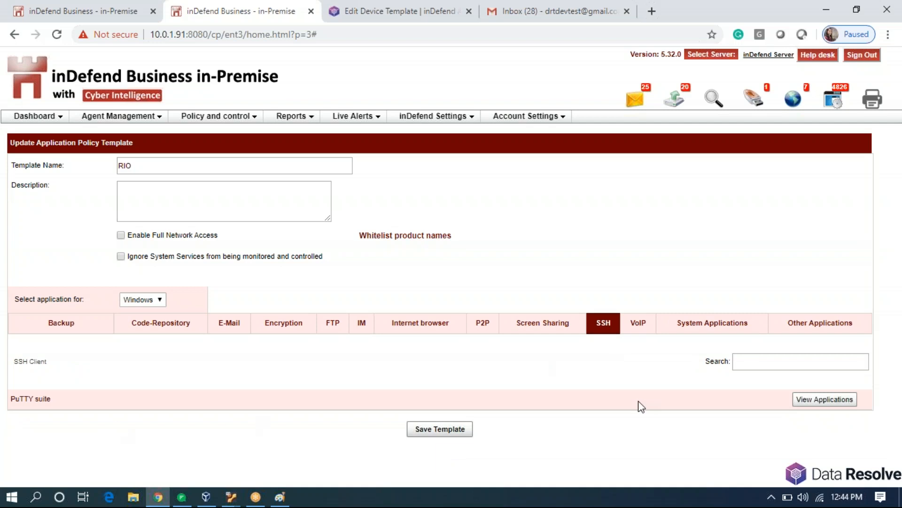
left_click(818, 403)
Enable sandboxing on all three putty.exe entries and attach MOSCOW to the first.
left_click(663, 145)
left_click(663, 167)
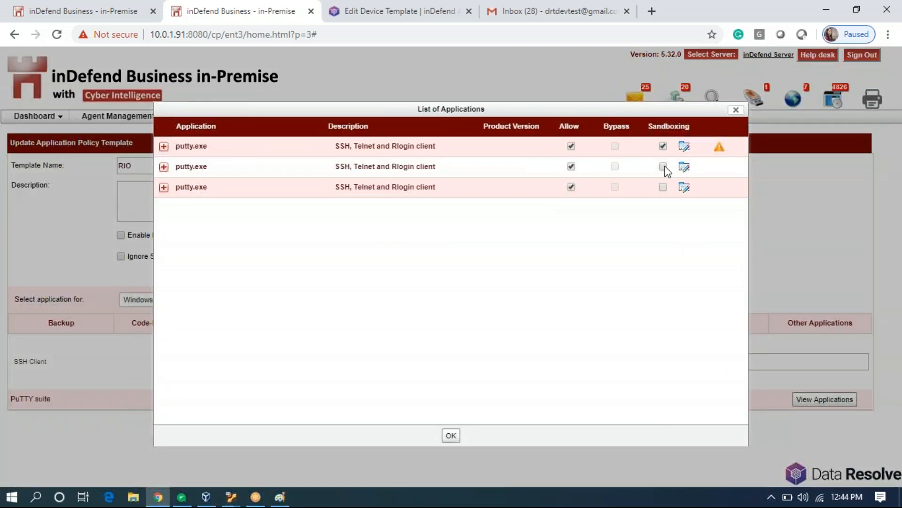
left_click(663, 187)
left_click(684, 150)
scroll(350, 350, "down", 5)
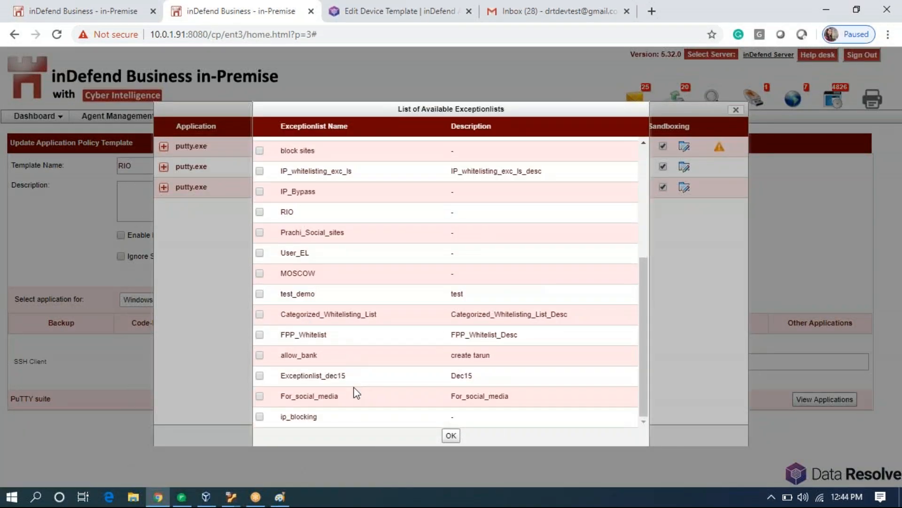
left_click(260, 273)
left_click(451, 435)
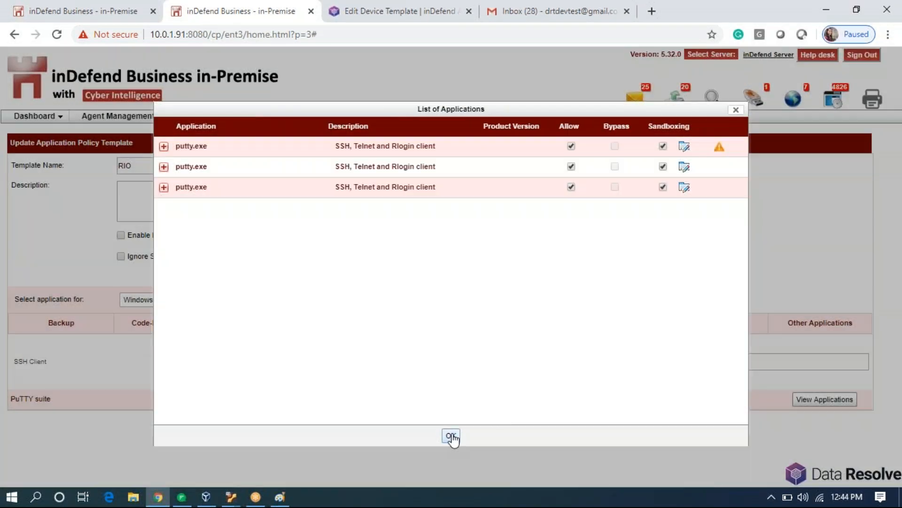
Attach the MOSCOW exception list to the second and third putty.exe entries and confirm.
left_click(684, 167)
scroll(357, 394, "down", 5)
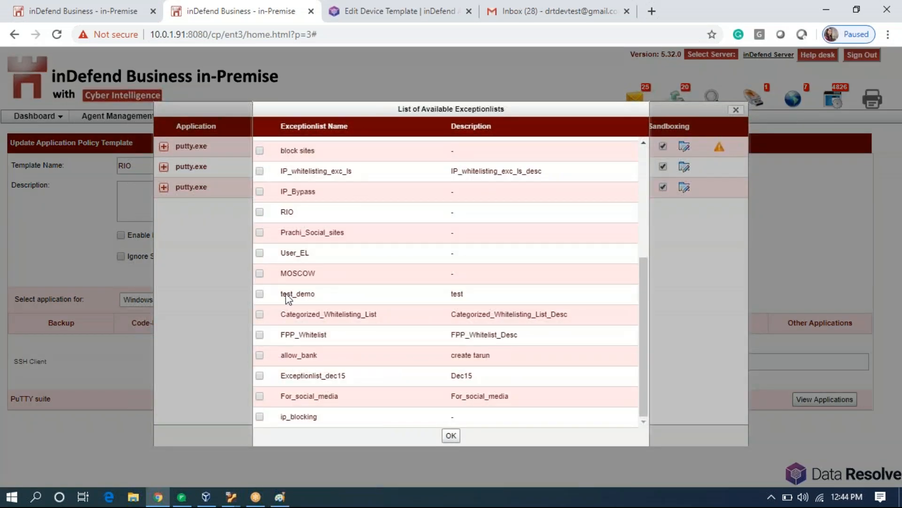
scroll(276, 369, "up", 1)
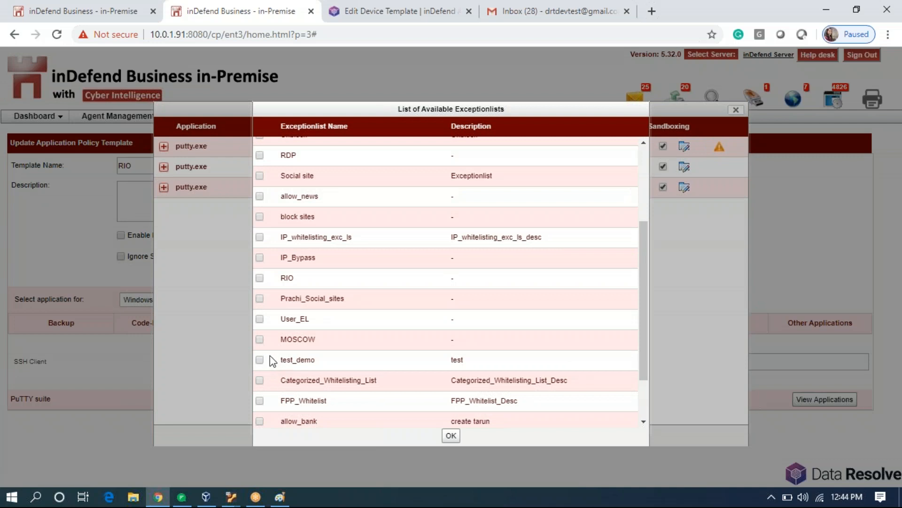
left_click(259, 339)
left_click(452, 436)
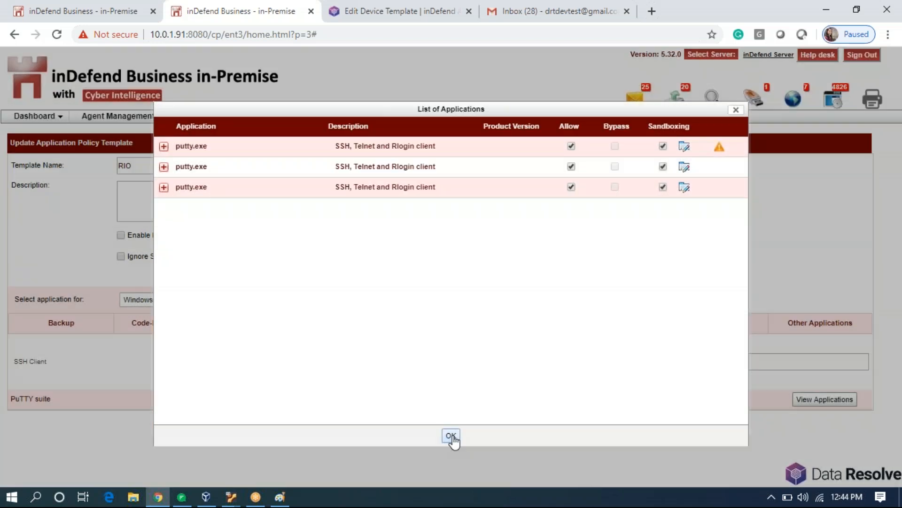
left_click(684, 188)
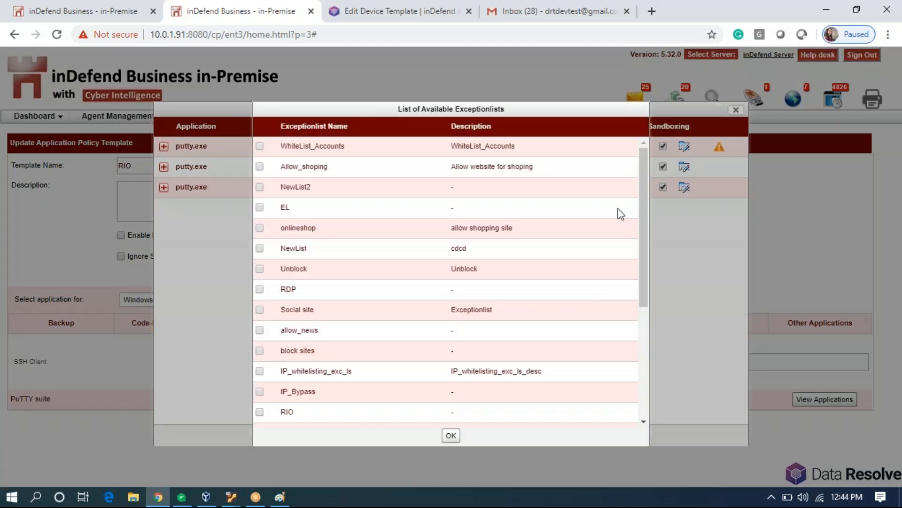
scroll(282, 373, "down", 5)
left_click(260, 273)
left_click(451, 437)
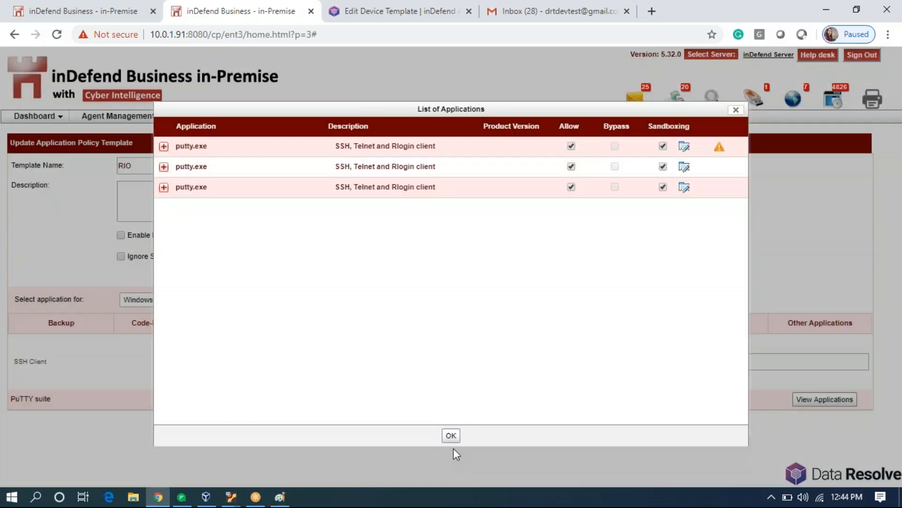
left_click(451, 436)
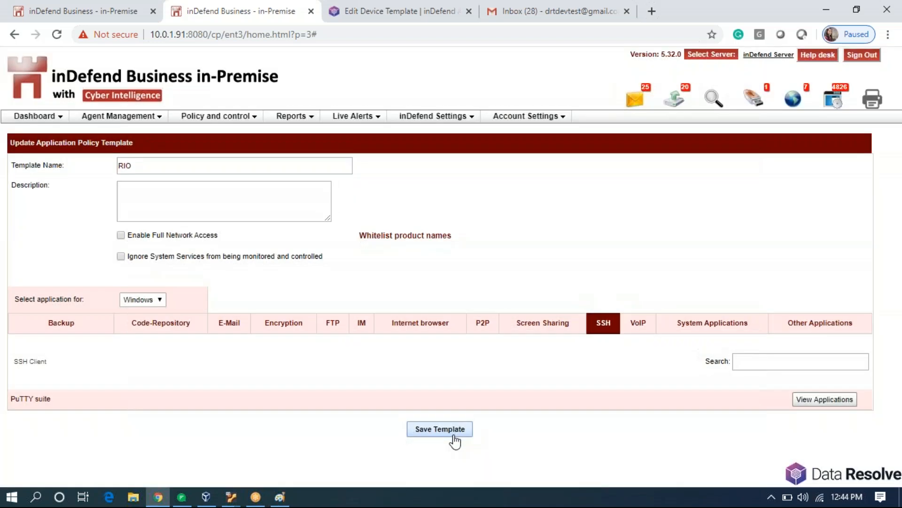
left_click(276, 330)
Assign the MOSCOW exception list to the PuTTY suite's pageant.exe entries under FTP.
left_click(337, 327)
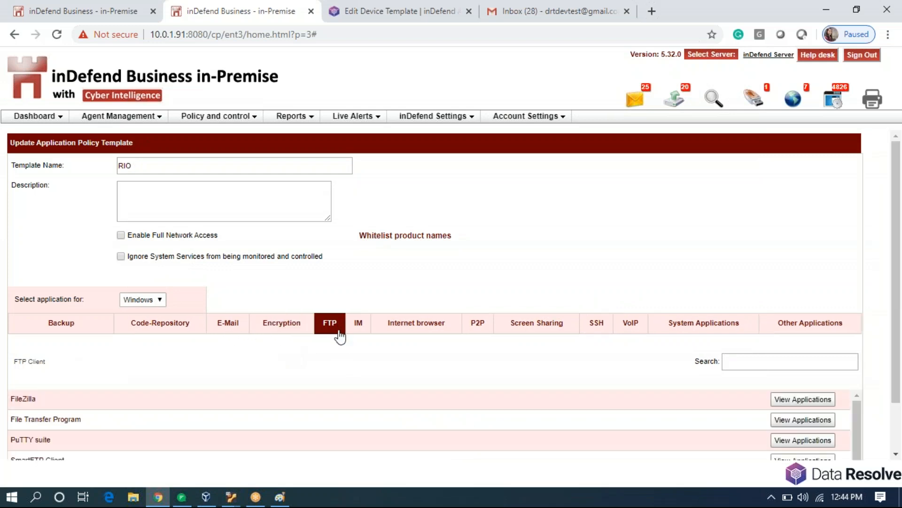
left_click(793, 440)
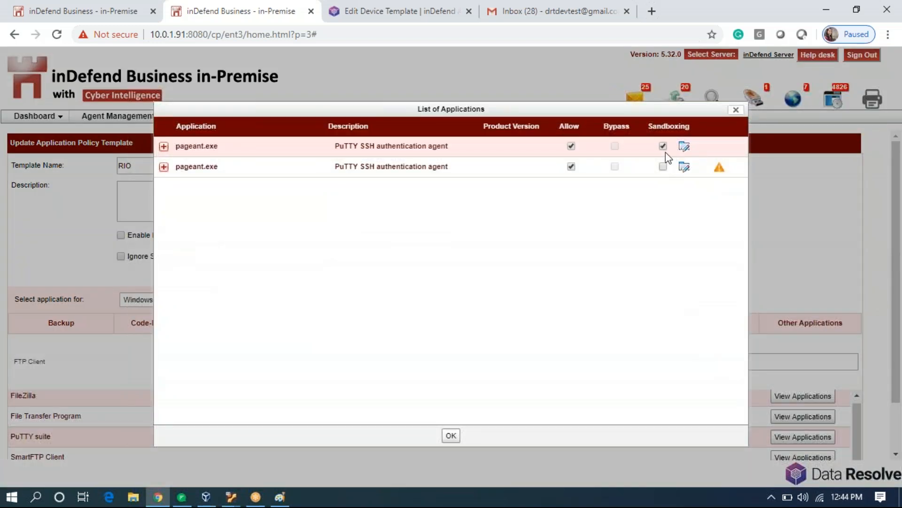
left_click(685, 147)
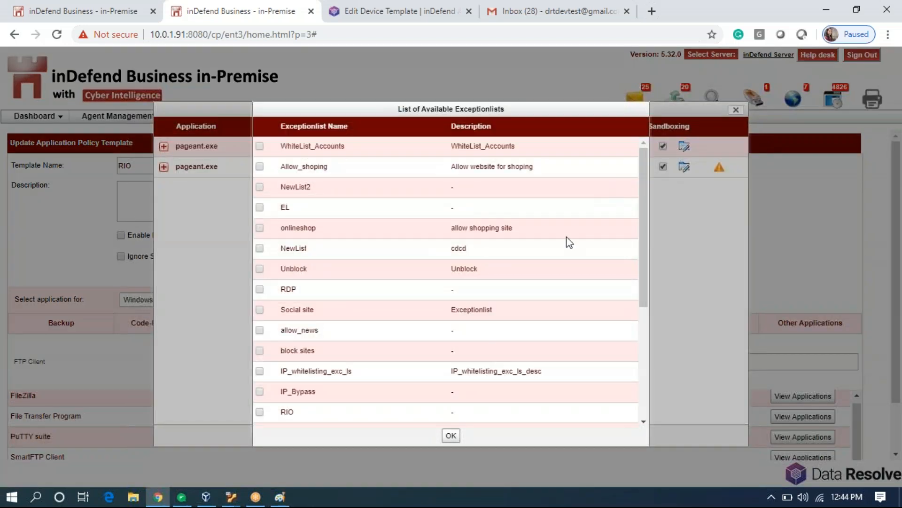
scroll(445, 344, "down", 5)
left_click(259, 274)
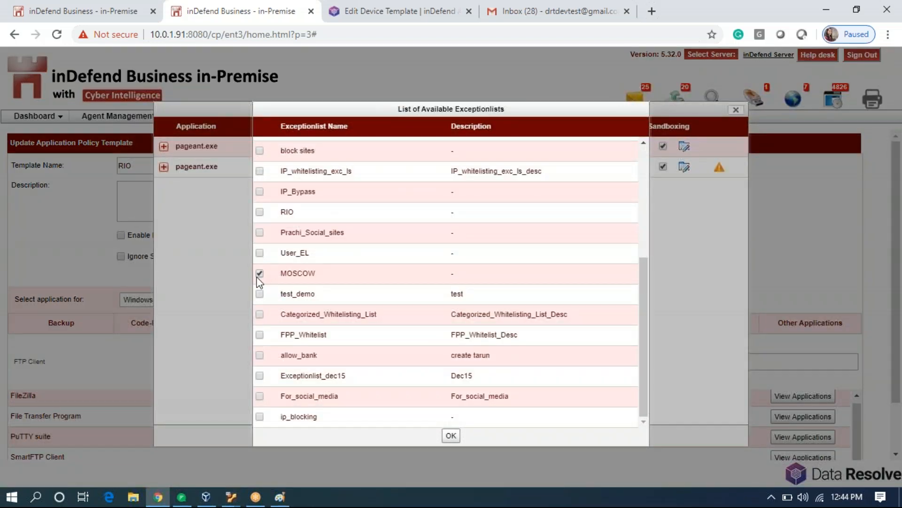
left_click(451, 435)
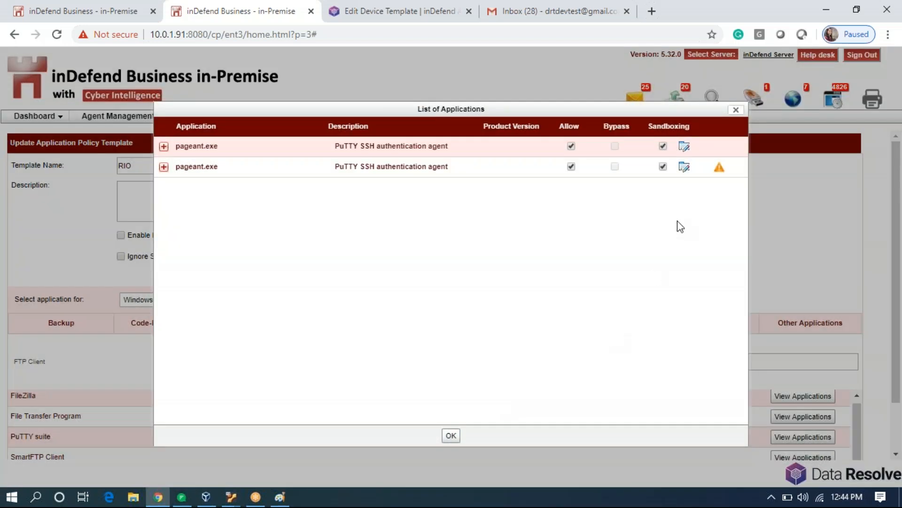
left_click(685, 168)
scroll(298, 385, "down", 5)
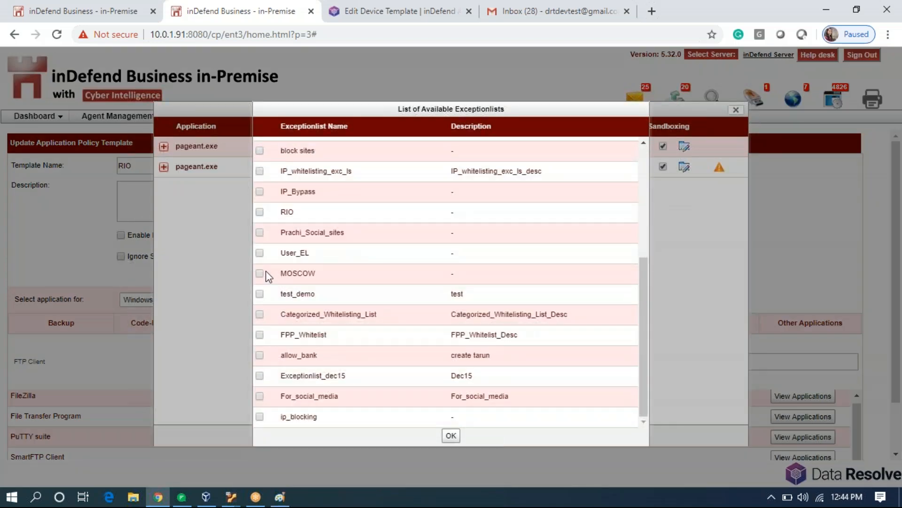
left_click(451, 435)
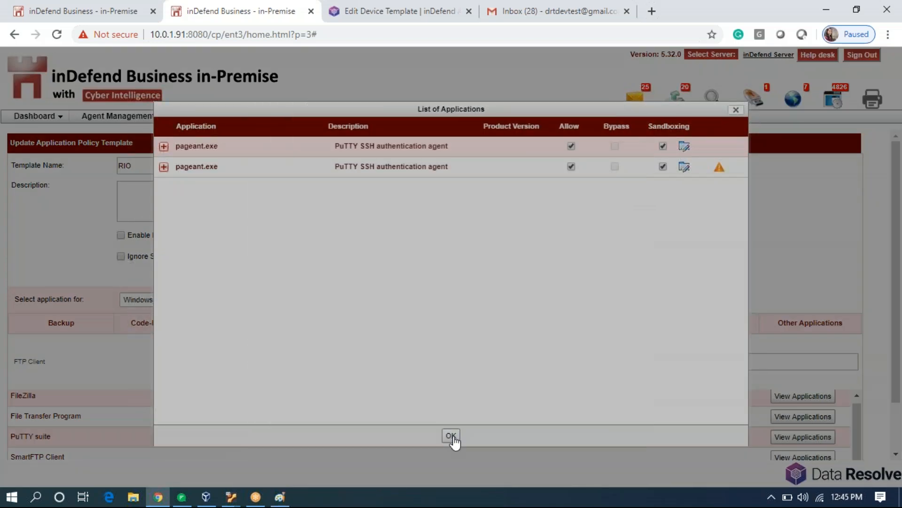
Close the application list and save the RIO policy template.
left_click(451, 436)
scroll(456, 470, "down", 3)
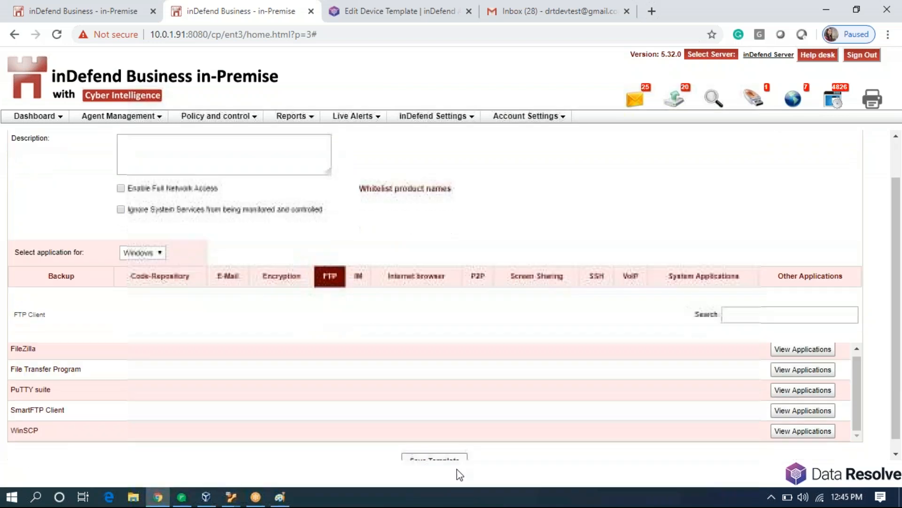
left_click(436, 451)
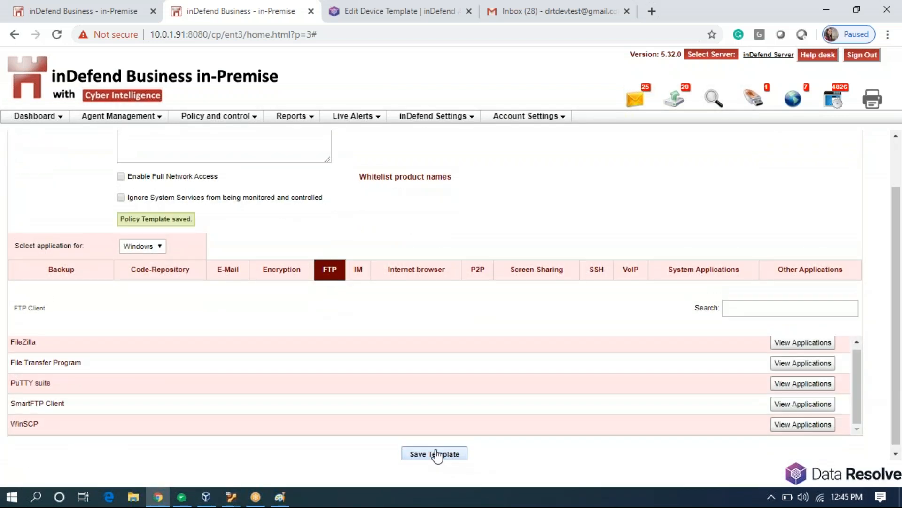
left_click(226, 121)
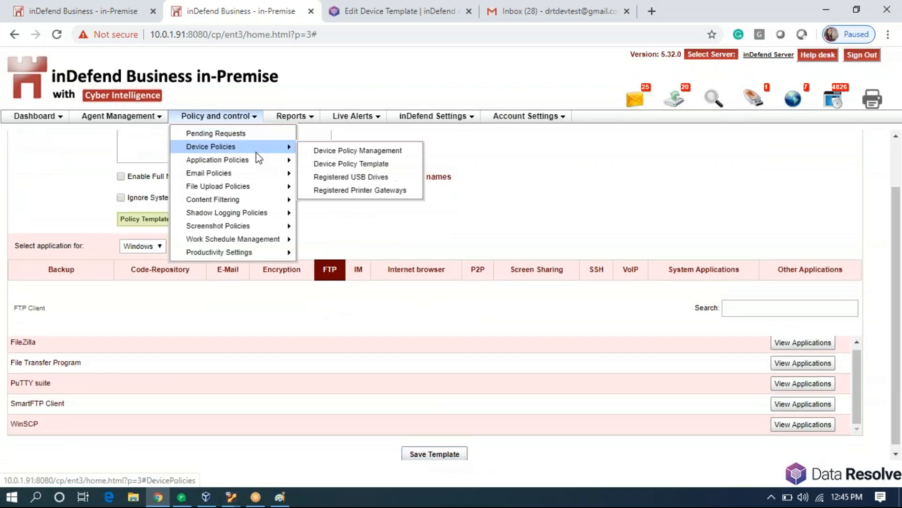
Filter Application Policy Management by agent name RIO and search.
mouse_move(280, 160)
left_click(311, 164)
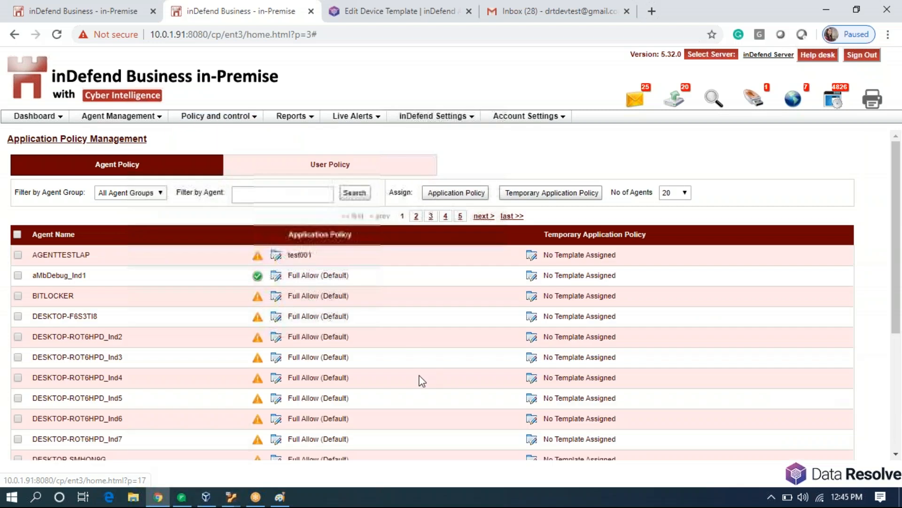
left_click(271, 195)
type("RIO")
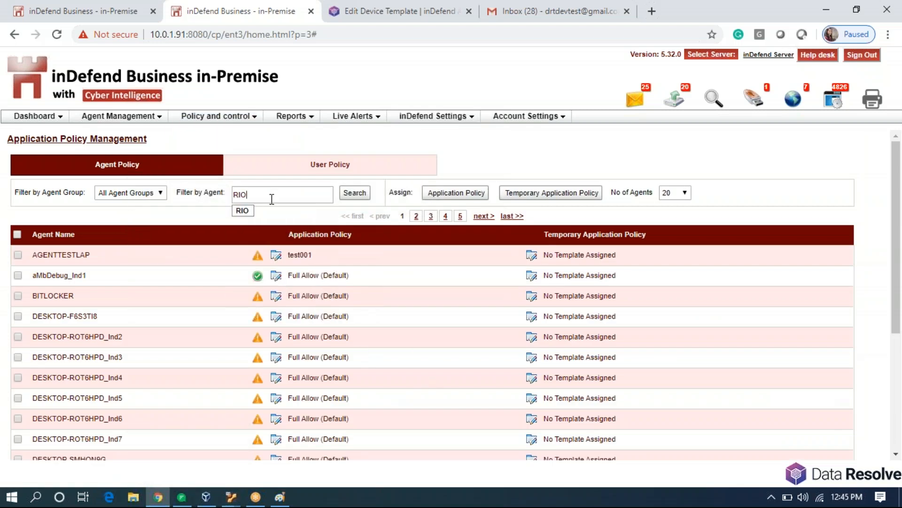
left_click(344, 198)
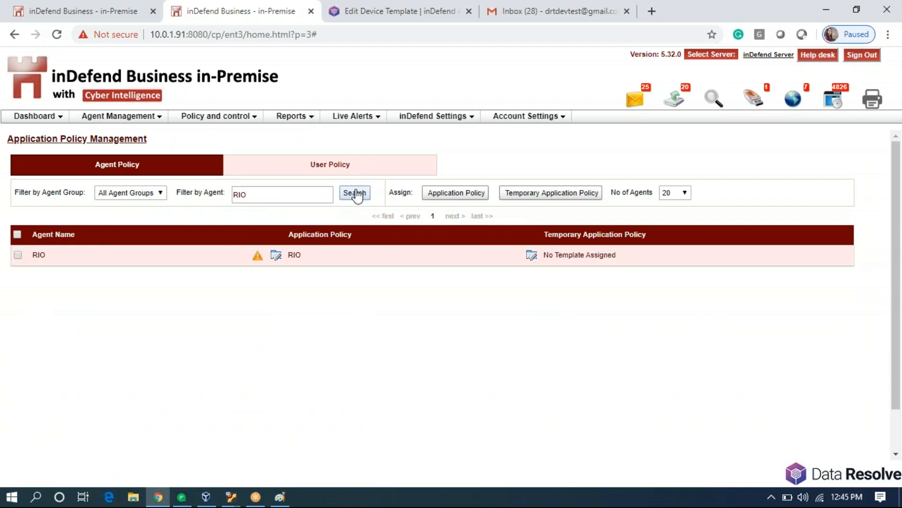
left_click(356, 194)
Try refreshing the agent policy from the inDefend tray icon twice, then recheck RIO's status.
left_click(771, 497)
right_click(784, 422)
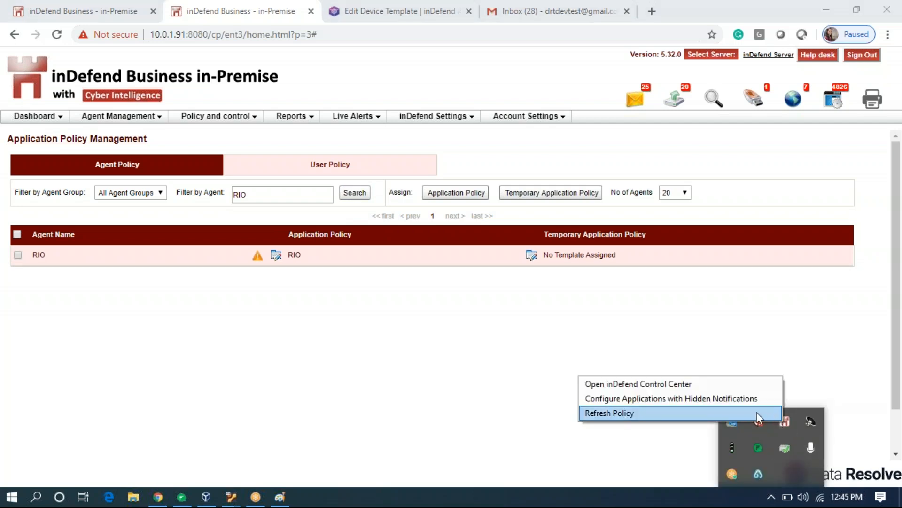
left_click(757, 414)
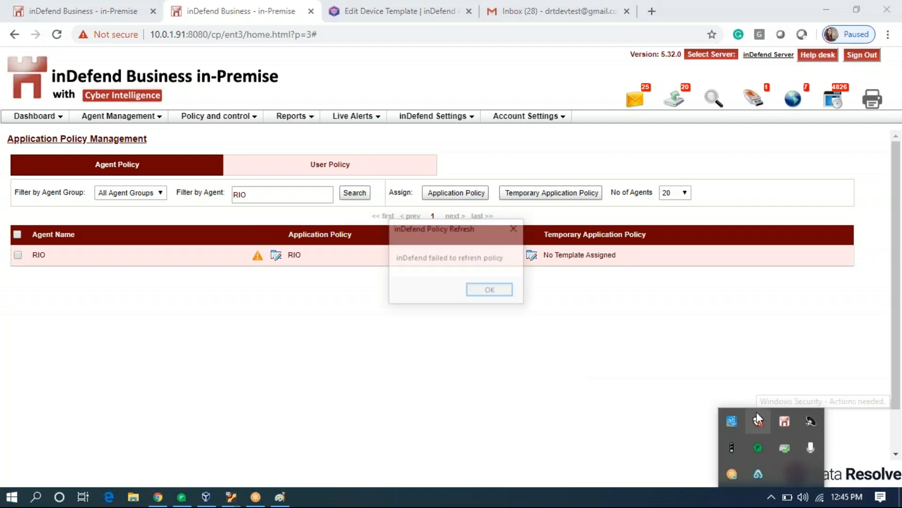
left_click(495, 284)
right_click(779, 421)
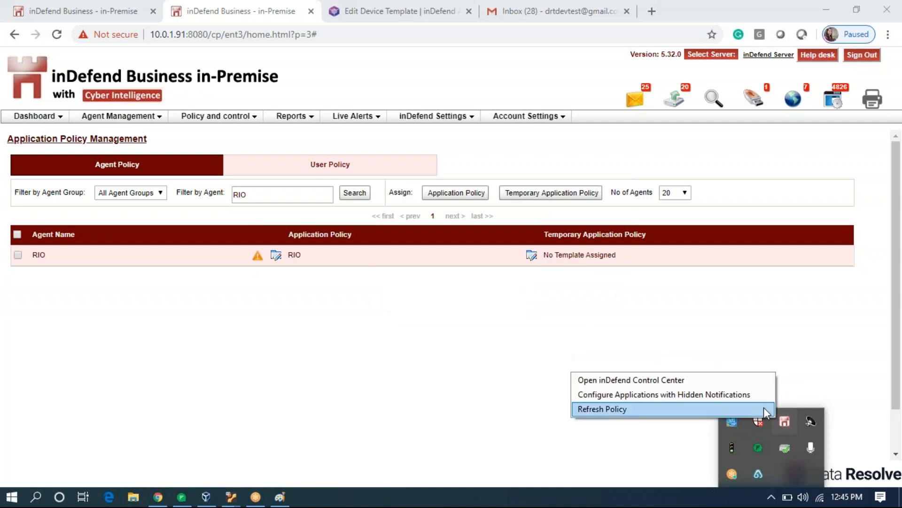
left_click(753, 408)
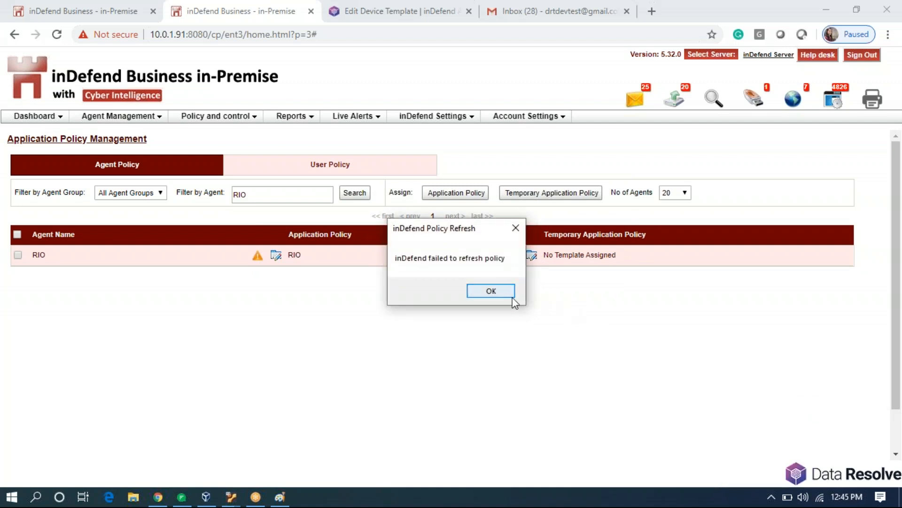
left_click(501, 293)
left_click(354, 196)
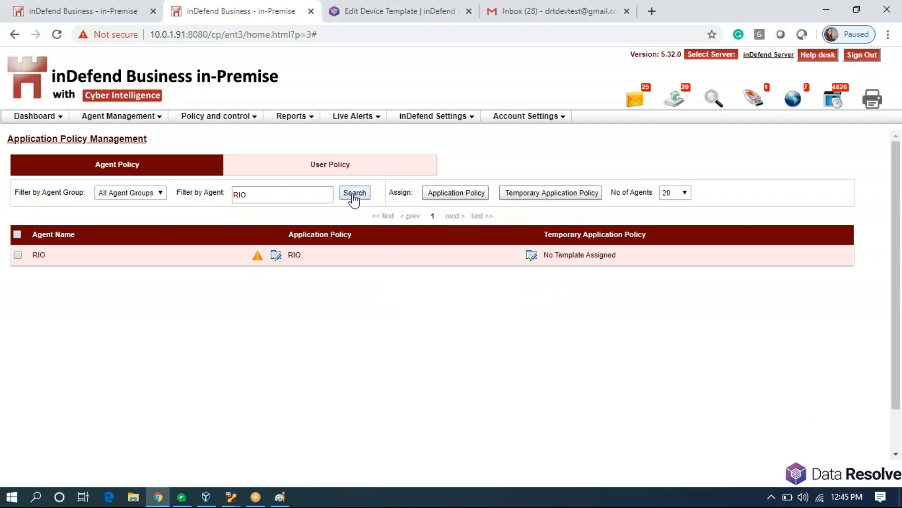
left_click(354, 197)
left_click(354, 197)
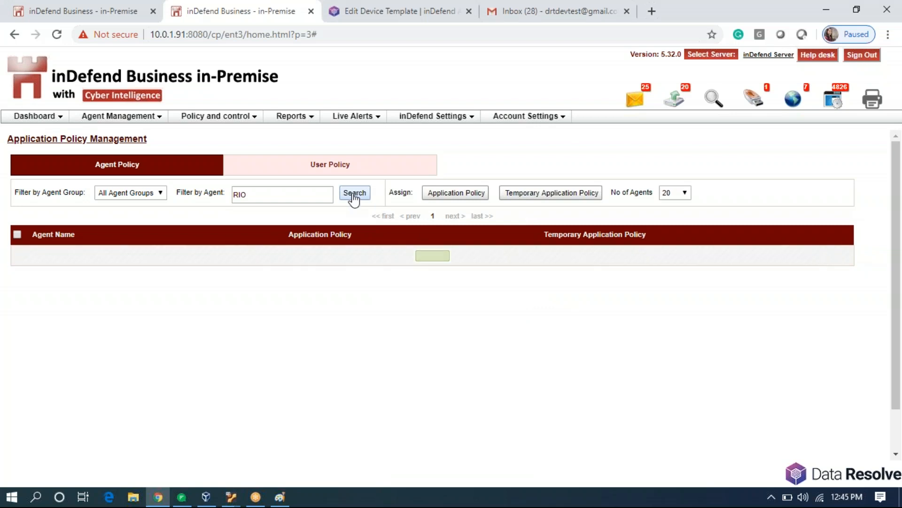
left_click(353, 196)
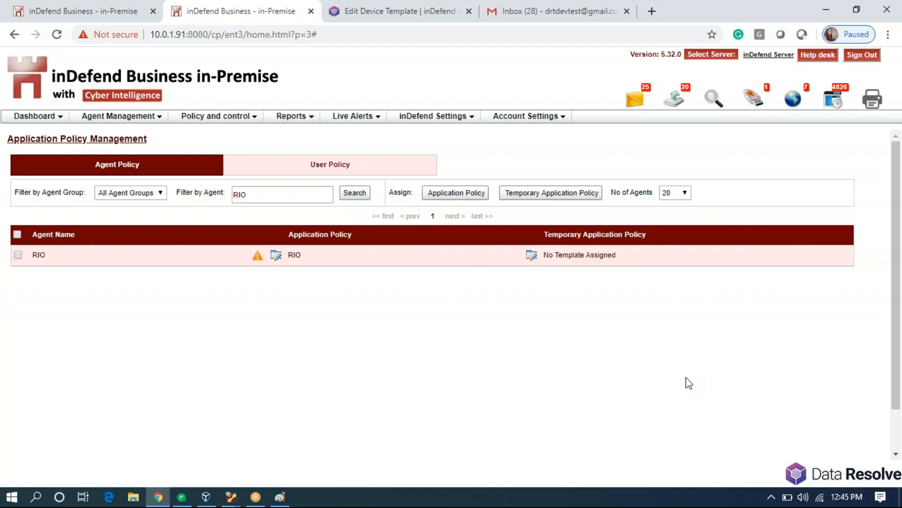
left_click(353, 195)
Refresh the agent policy successfully and confirm RIO's policy shows as applied.
left_click(772, 497)
right_click(786, 426)
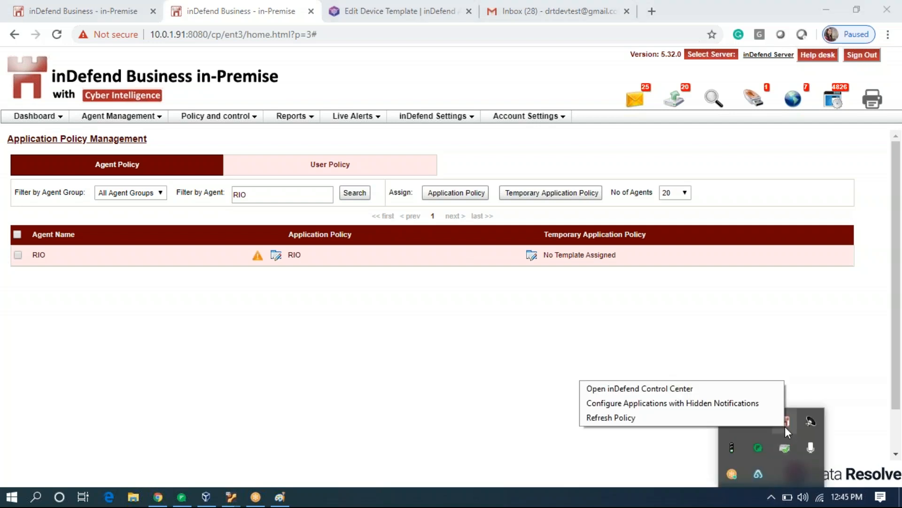
left_click(762, 417)
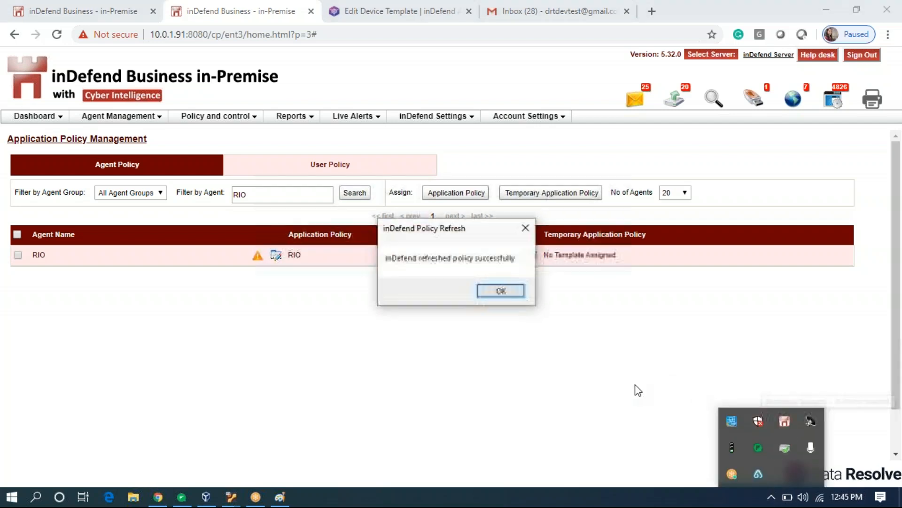
left_click(510, 291)
left_click(354, 193)
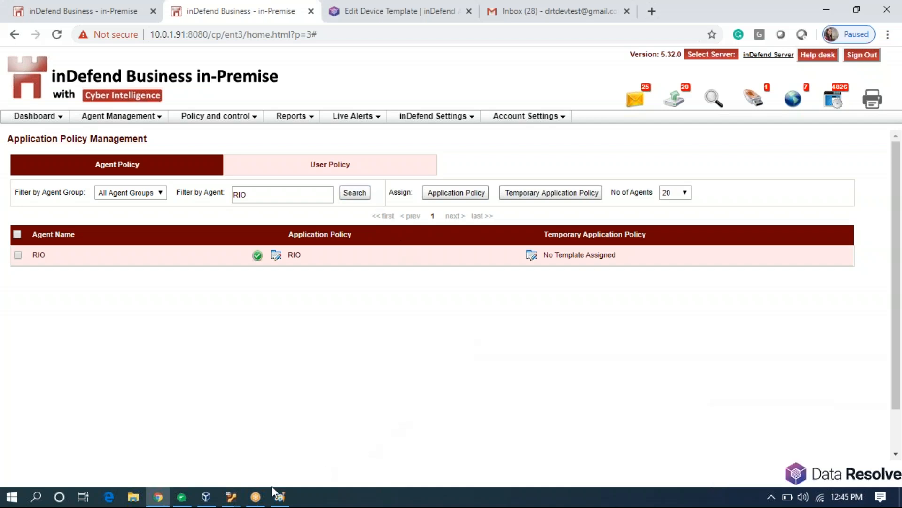
Launch PuTTY and log in over SSH to 192.168.1.101.
left_click(19, 500)
left_click(21, 502)
left_click(21, 502)
type("putt")
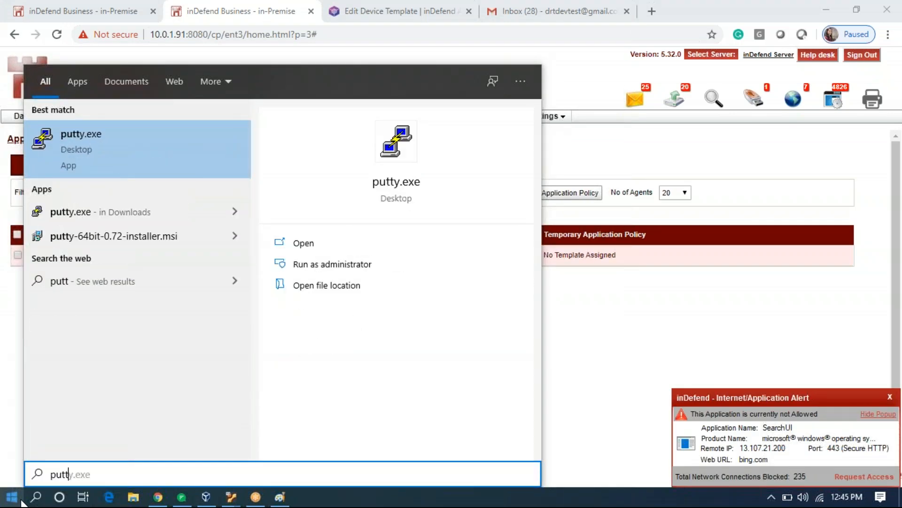
key("Return")
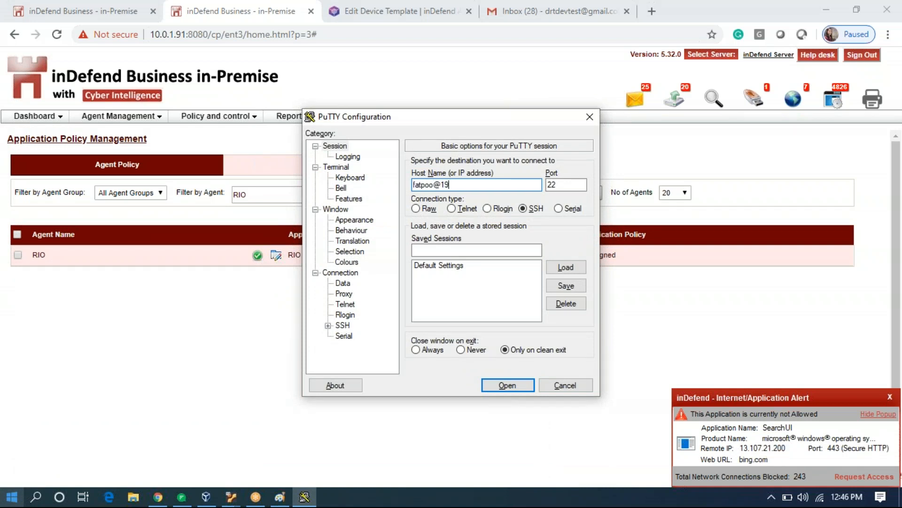
type("168.1.101")
key("Return")
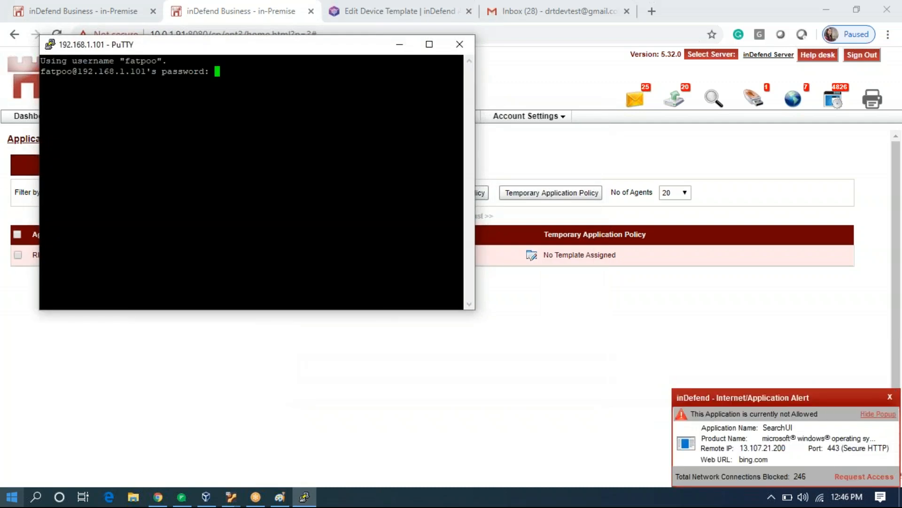
key("Return")
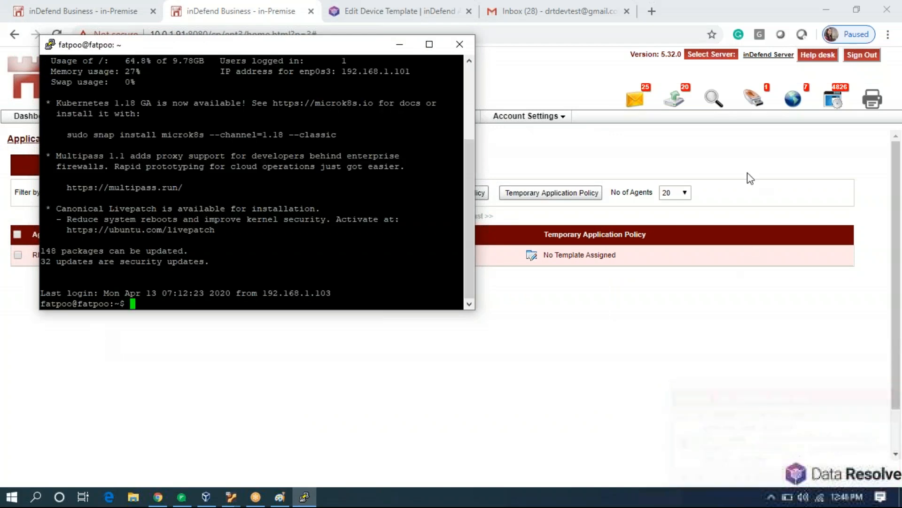
Try a new SSH session to 192.168.1.102, dismiss its connection error, and close both sessions.
right_click(151, 49)
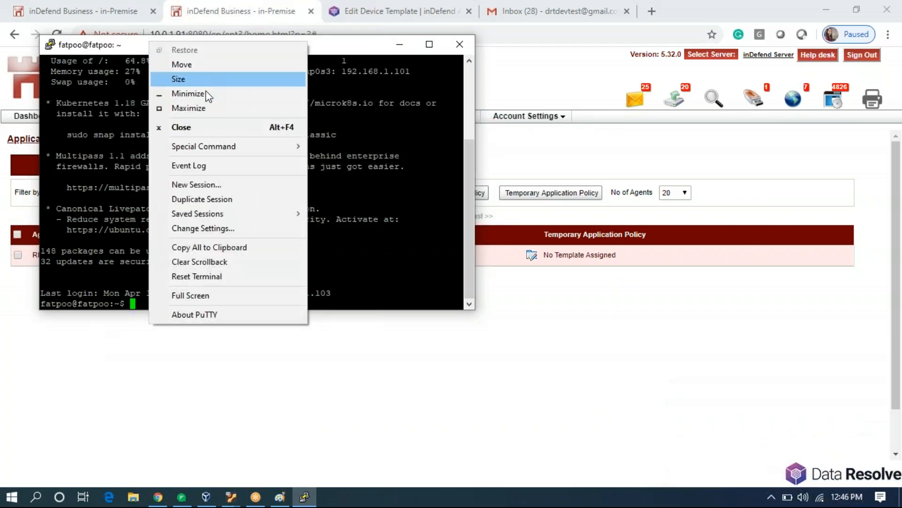
left_click(231, 185)
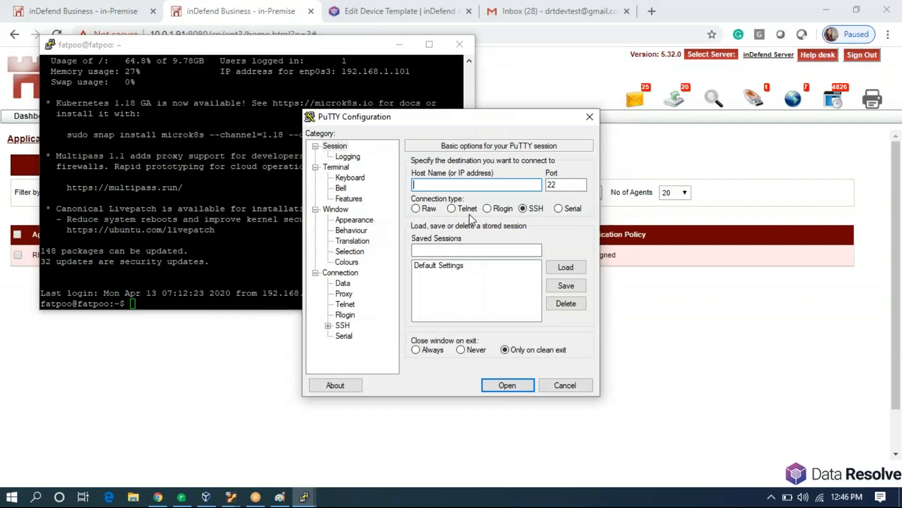
type("root_1@192.168.1.102")
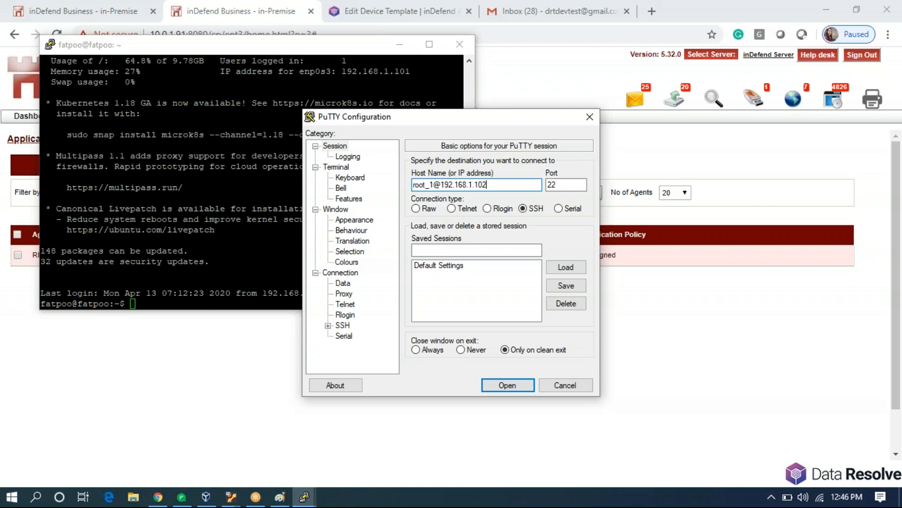
key("Return")
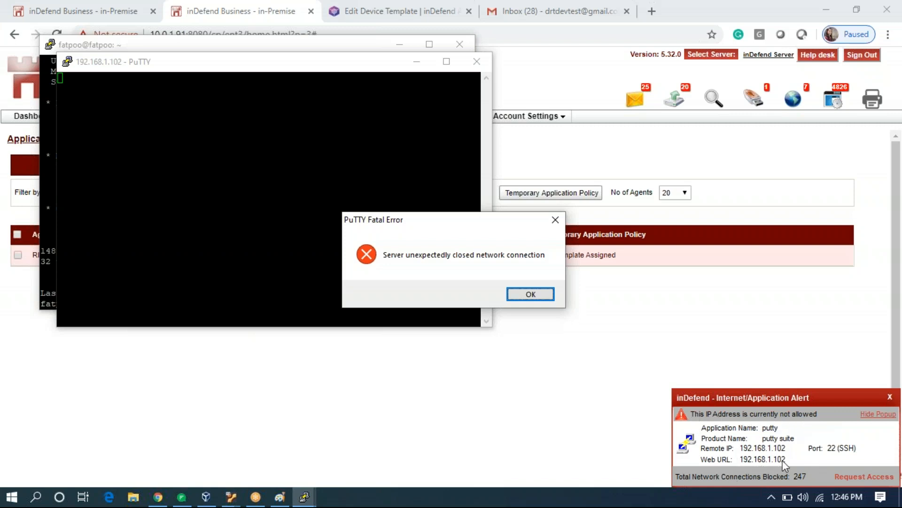
left_click(555, 220)
left_click(476, 62)
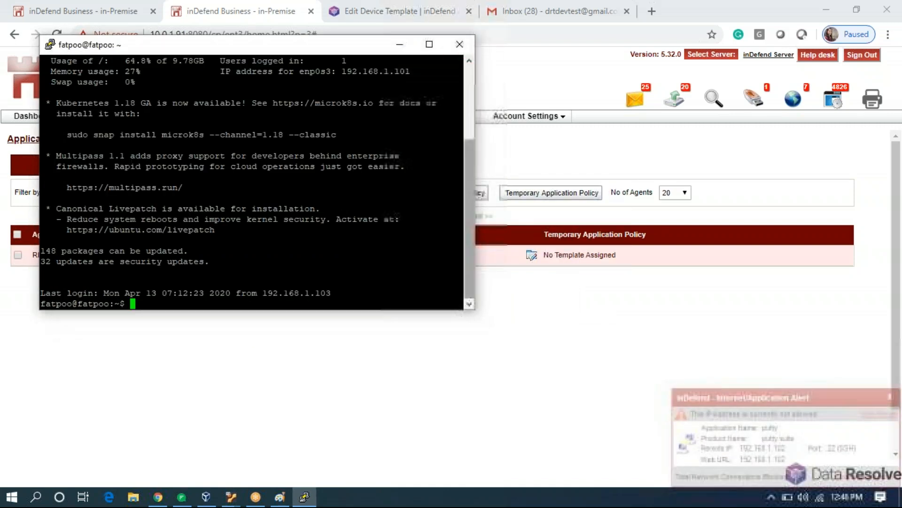
left_click(461, 44)
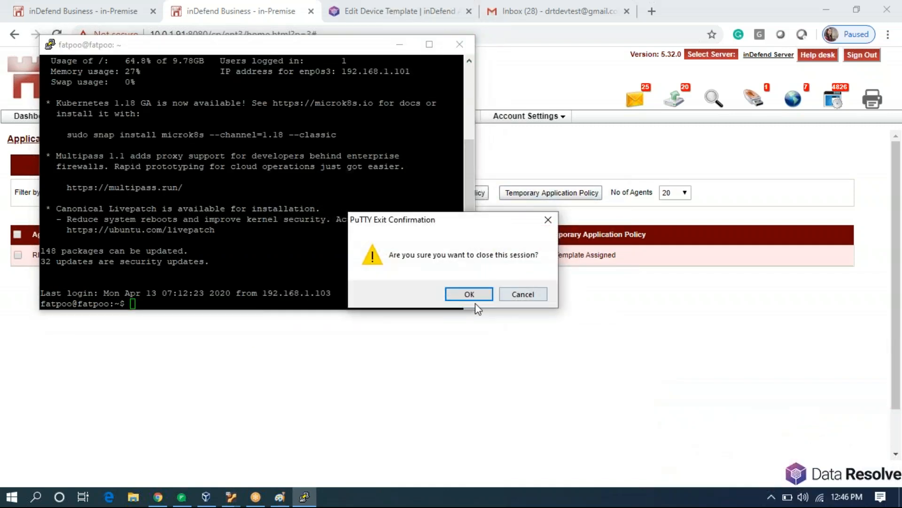
left_click(469, 295)
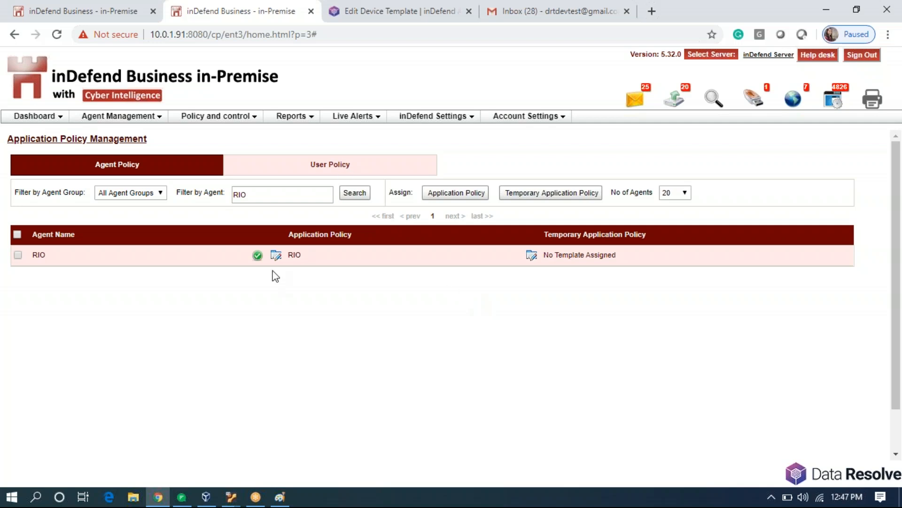
Switch the RIO agent's policy template from RIO to Full Allow (Default), save, and refresh the results.
left_click(276, 257)
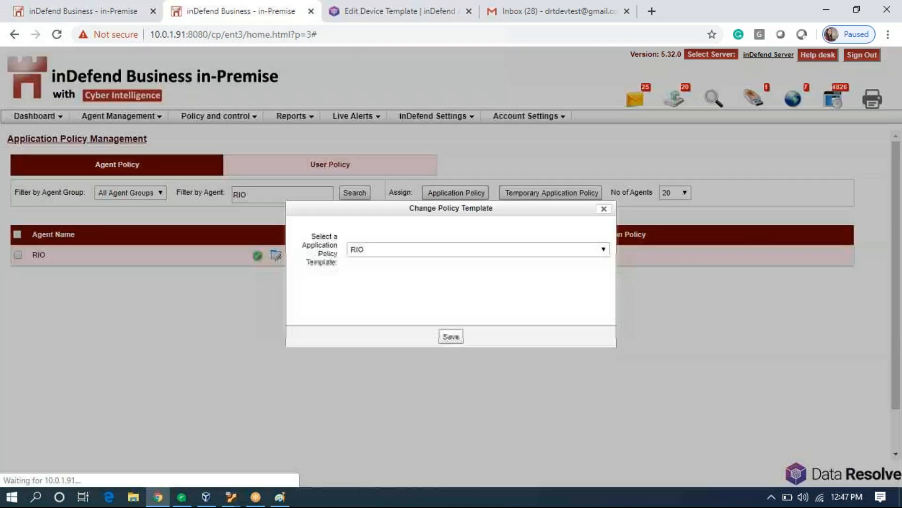
left_click(447, 248)
scroll(441, 268, "up", 1)
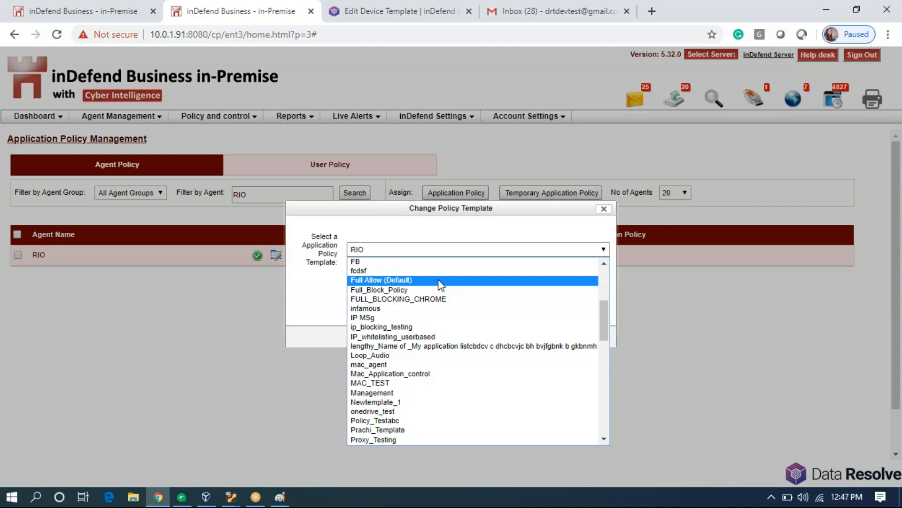
left_click(440, 282)
left_click(454, 344)
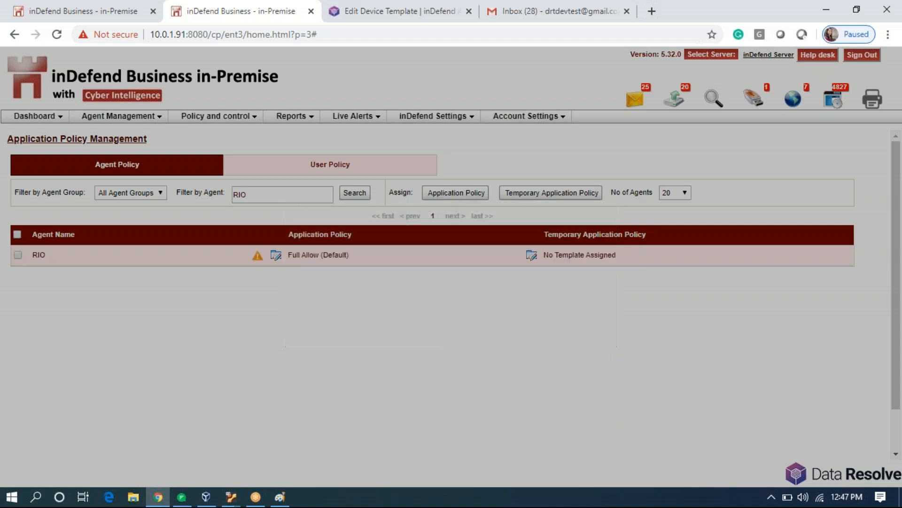
left_click(345, 197)
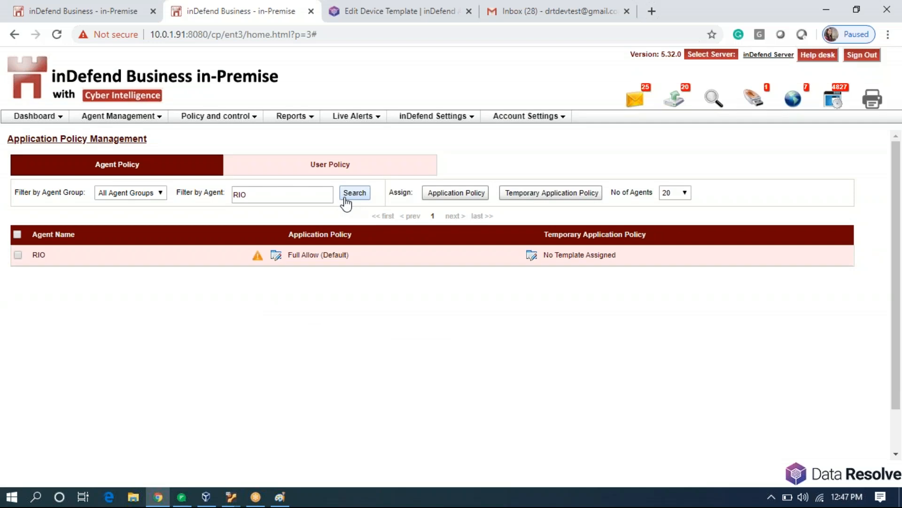
left_click(235, 117)
Open Content Filtering > Keyword/Phrase Management to list rules like BloodGroup, Gender and Keyword1.
mouse_move(263, 177)
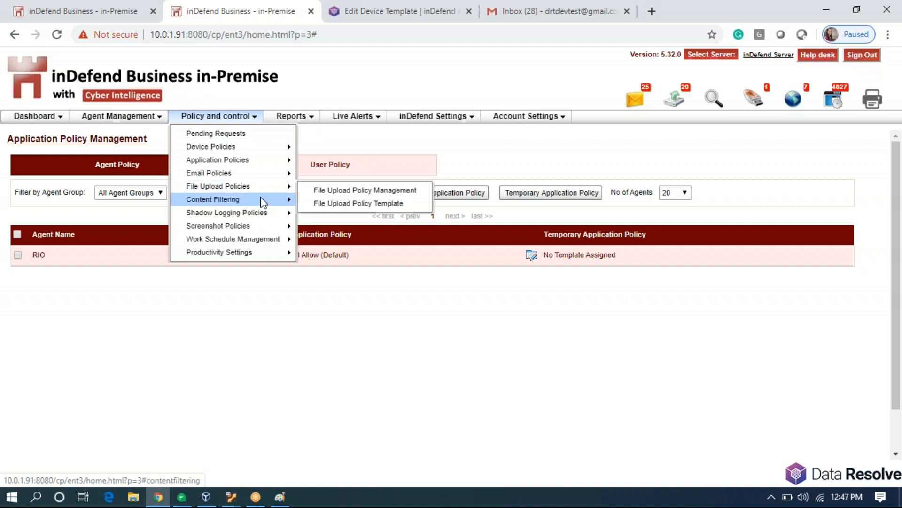
mouse_move(261, 199)
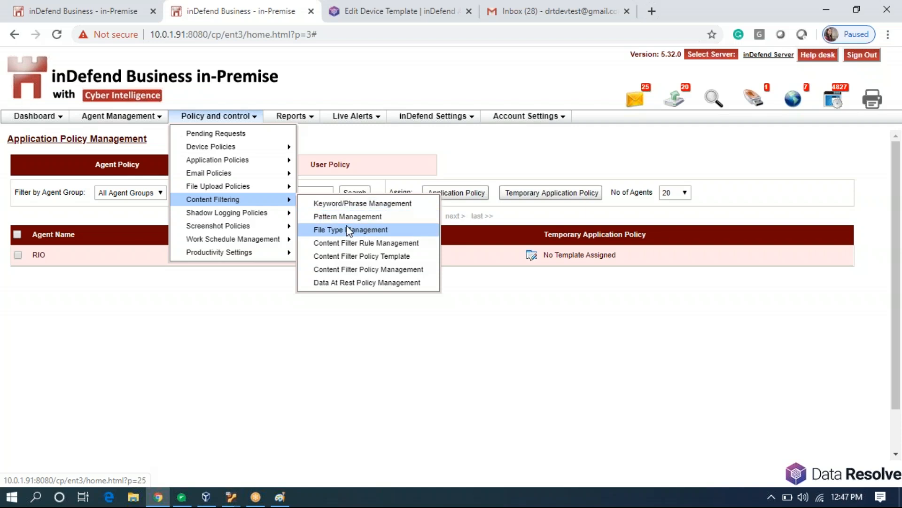
left_click(365, 201)
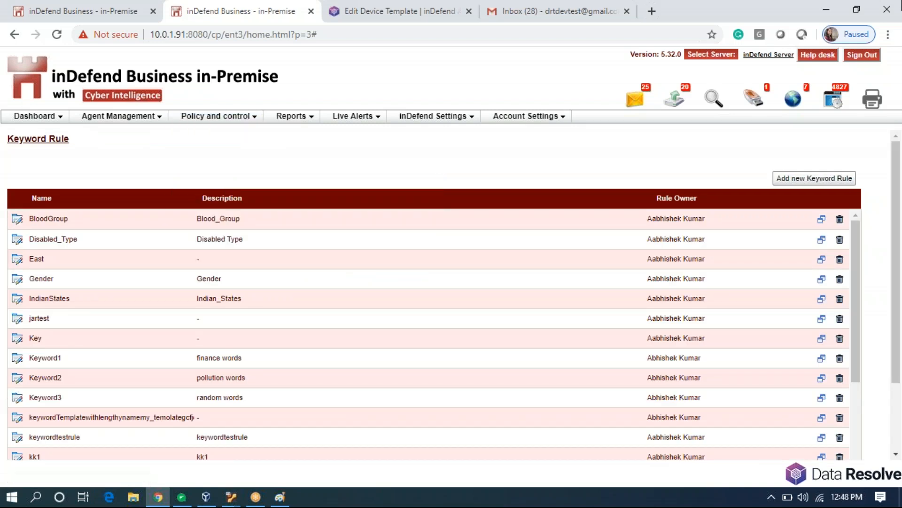
Start a new keyword rule named RIO_K set to match any of the words.
left_click(811, 181)
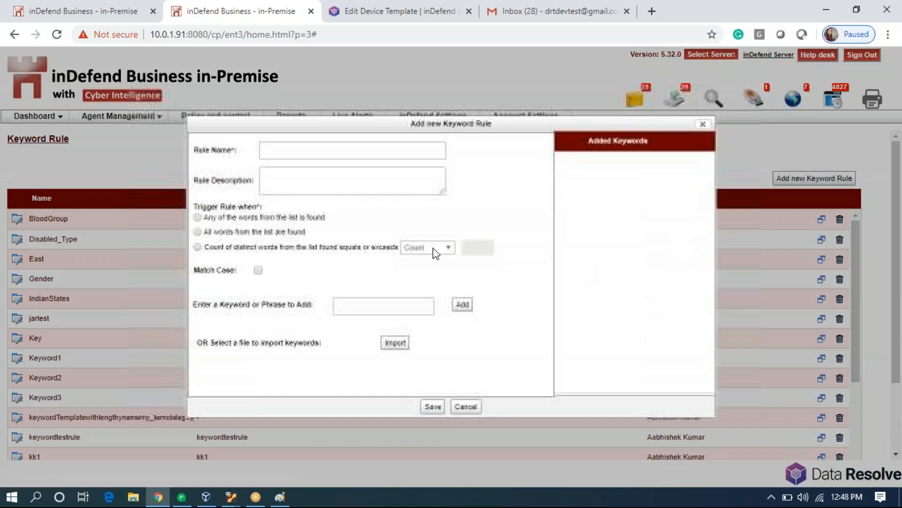
left_click(305, 151)
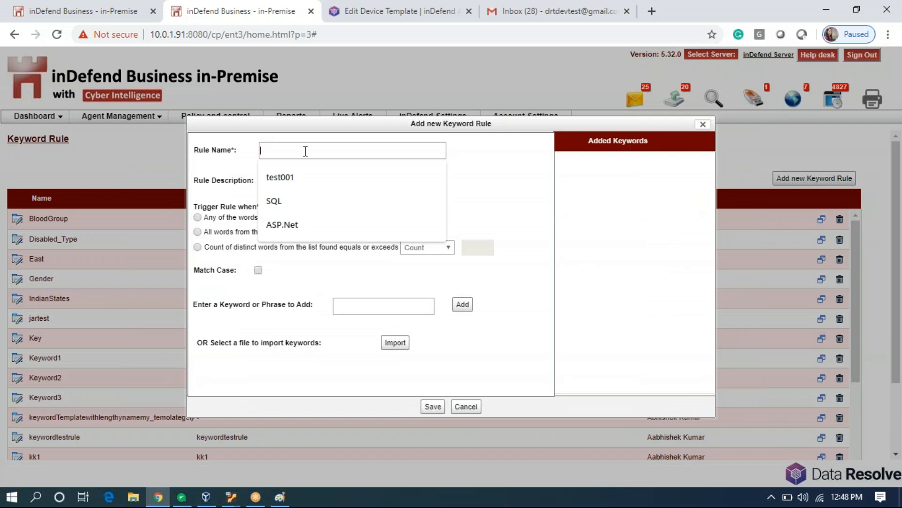
type("RIO")
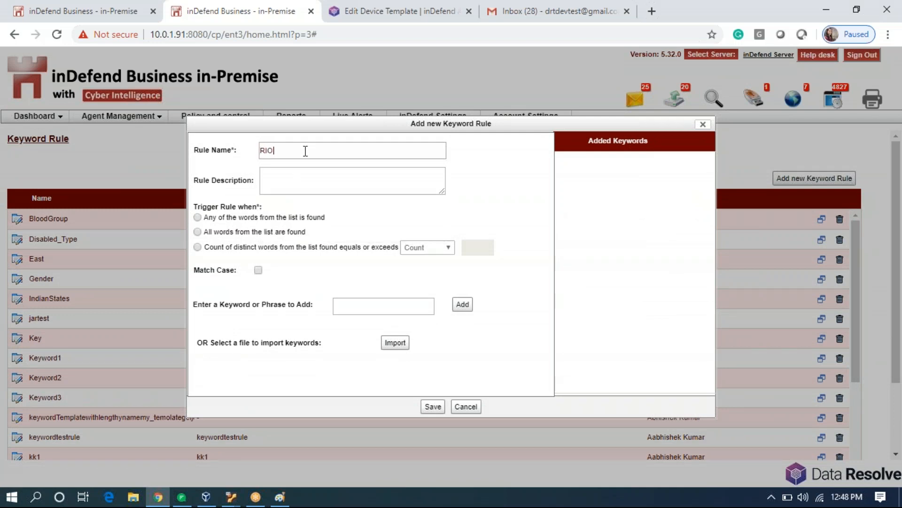
type("_K")
left_click(197, 218)
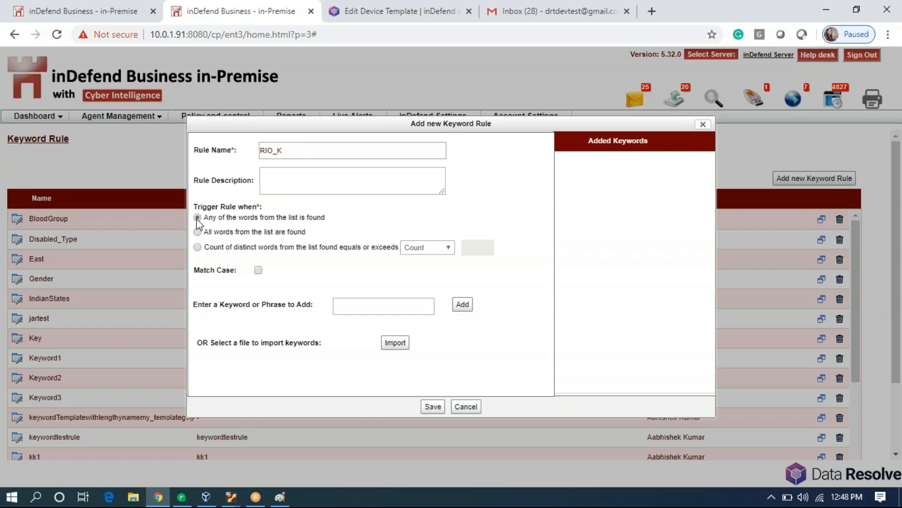
Add the keywords sensitive, security and confidential to the rule.
left_click(386, 310)
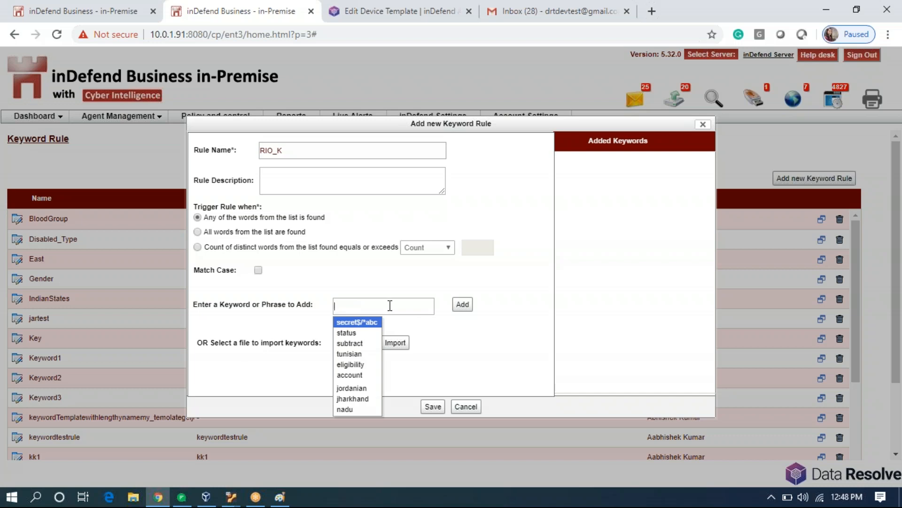
type("sensitive")
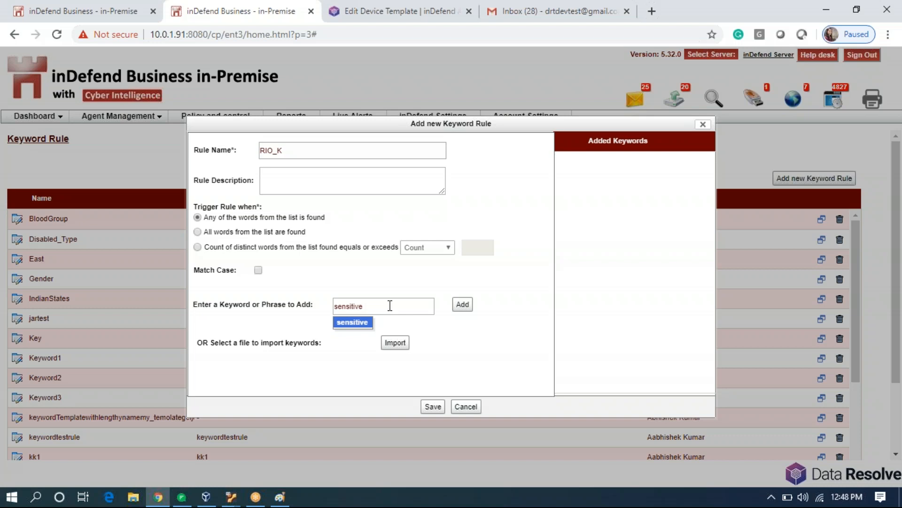
key("Return")
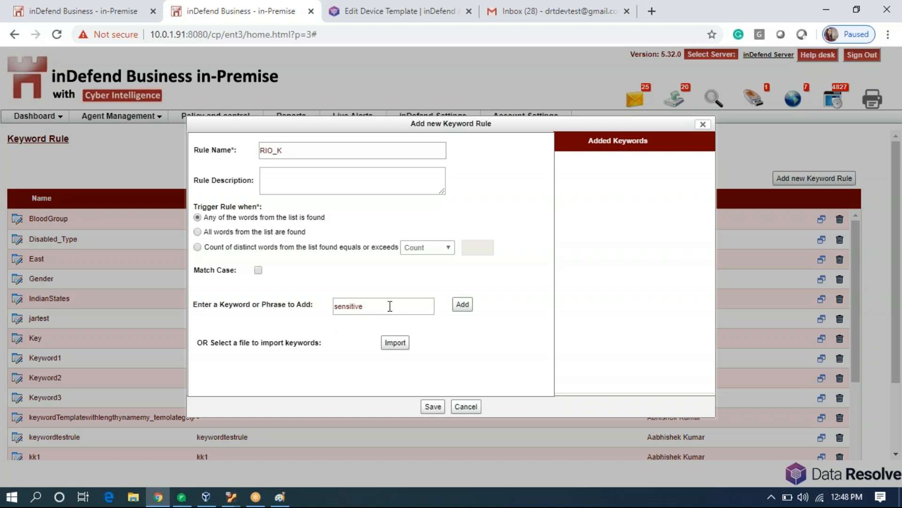
left_click(461, 305)
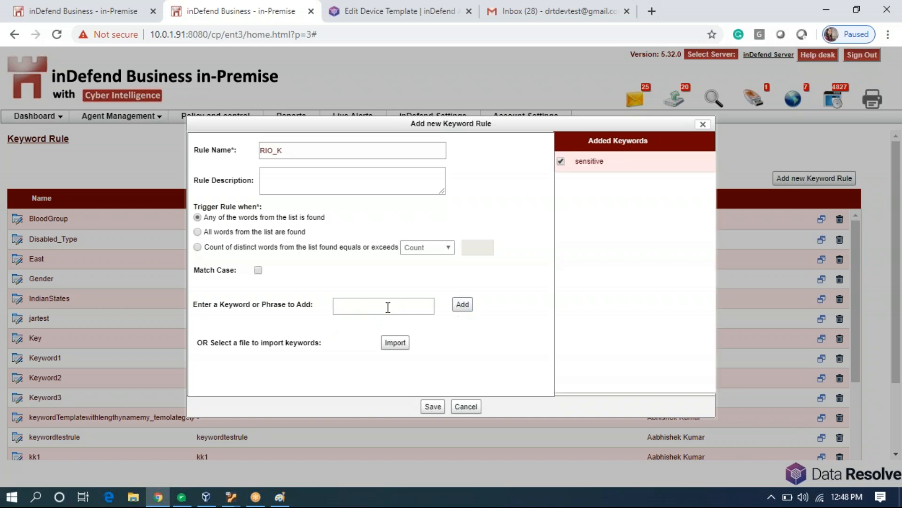
left_click(388, 307)
type("security")
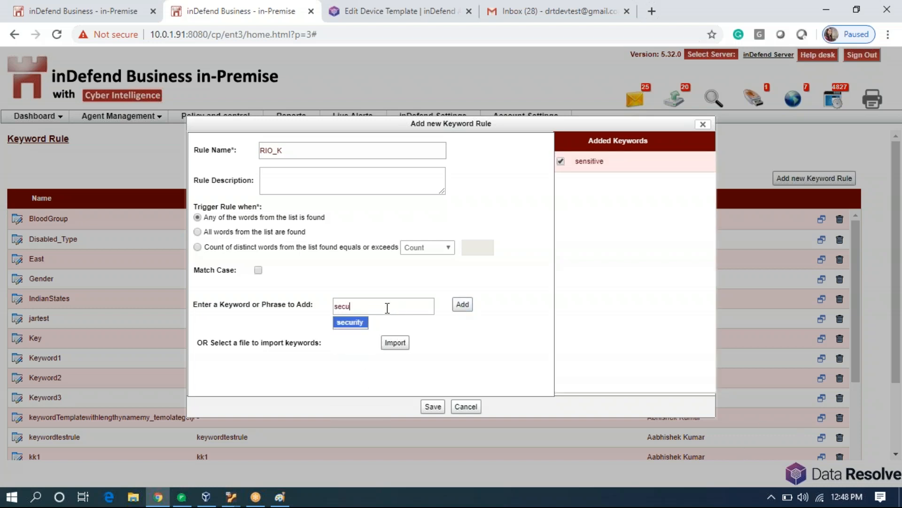
left_click(357, 323)
left_click(462, 304)
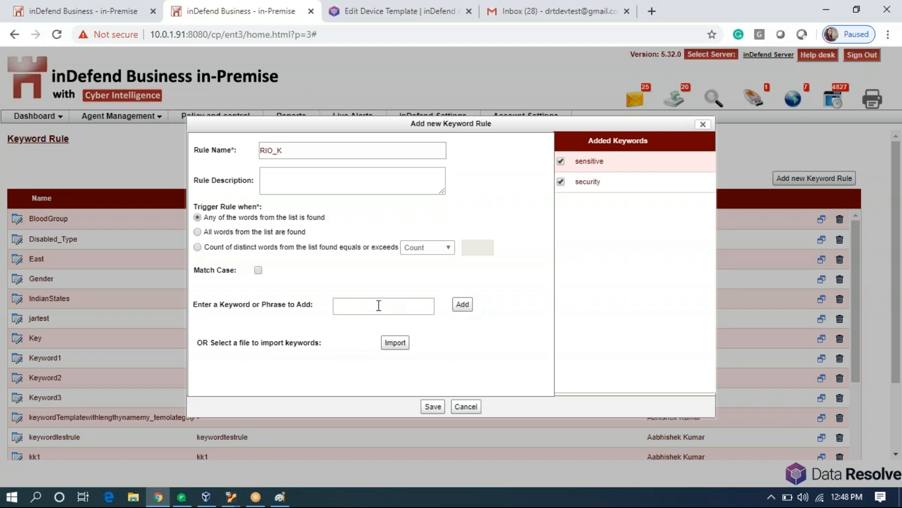
left_click(379, 306)
type("confi")
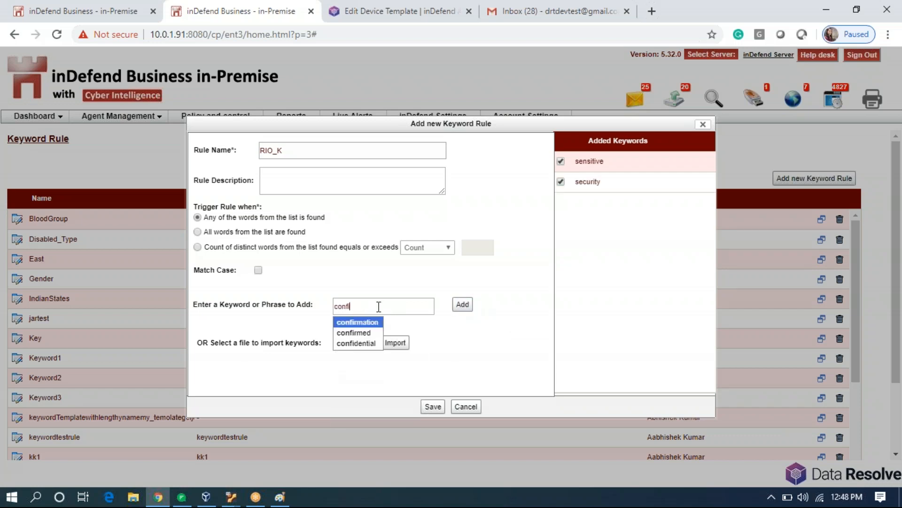
type("dential")
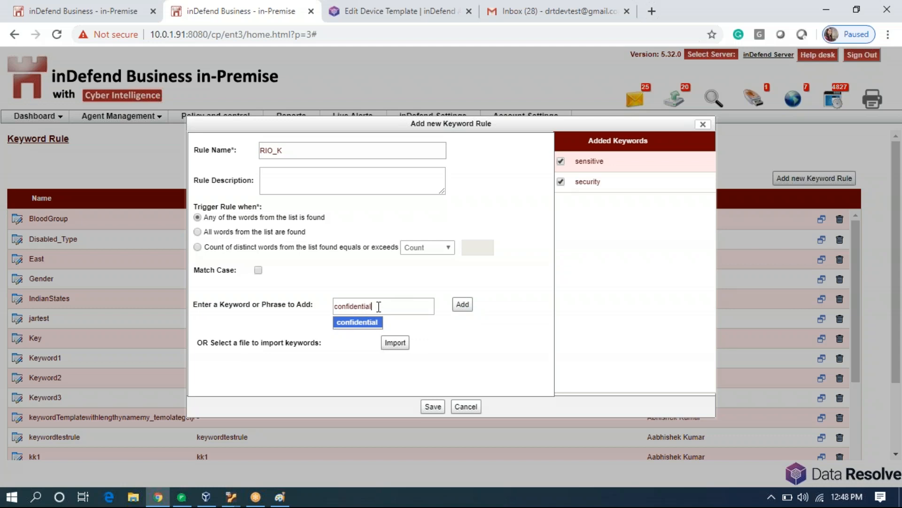
left_click(374, 323)
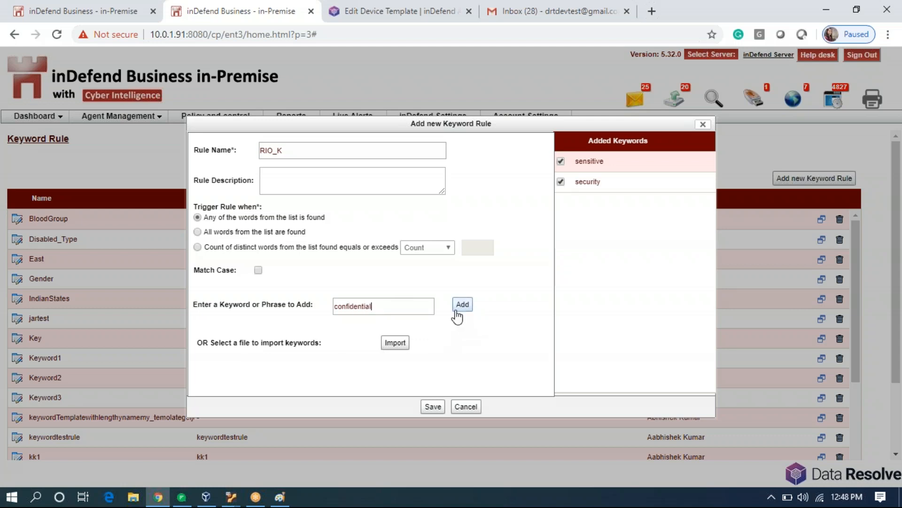
left_click(460, 306)
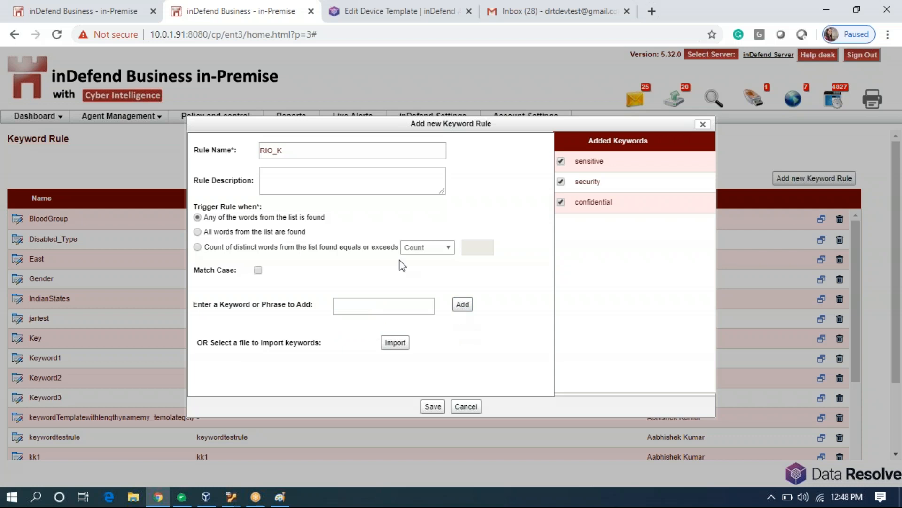
Check the RIO_K name and save the new keyword rule.
left_click_drag(293, 148, 257, 158)
left_click(352, 229)
left_click(434, 407)
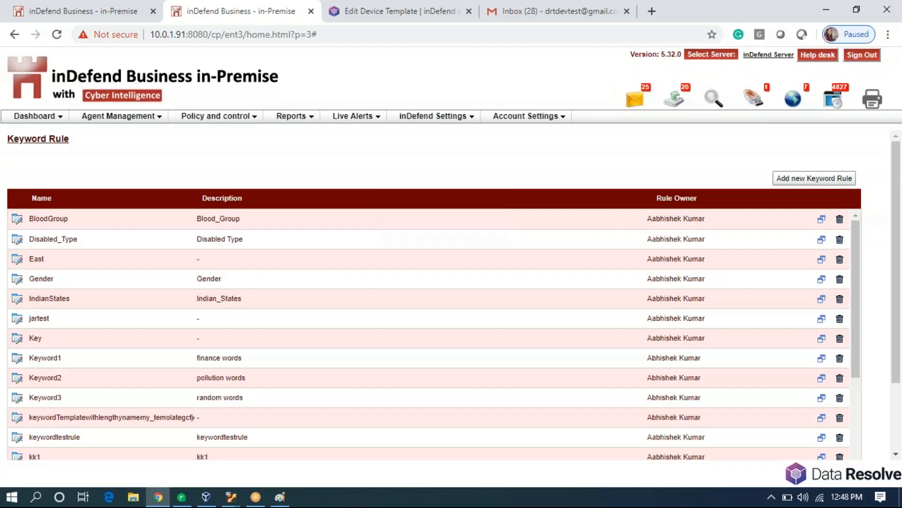
Open Pattern Management and inspect the MobileNumber rule's full regular expression.
mouse_move(241, 116)
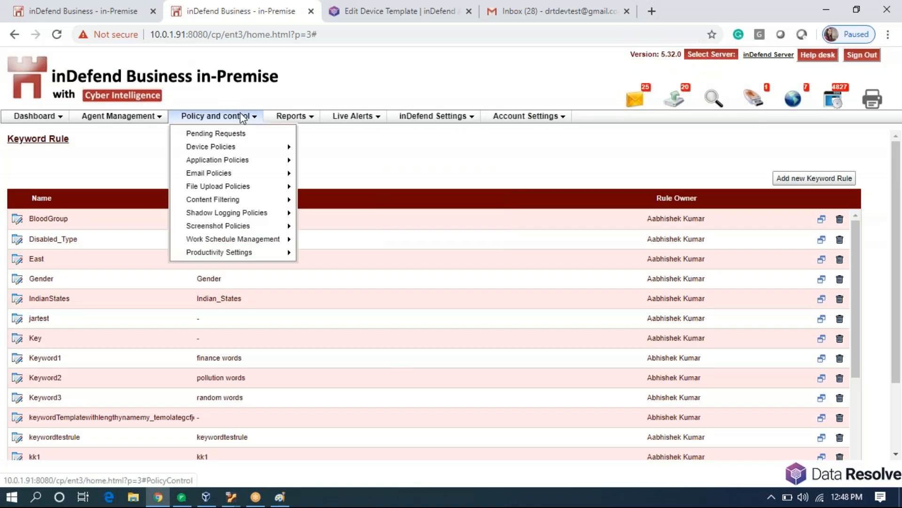
mouse_move(269, 196)
left_click(329, 217)
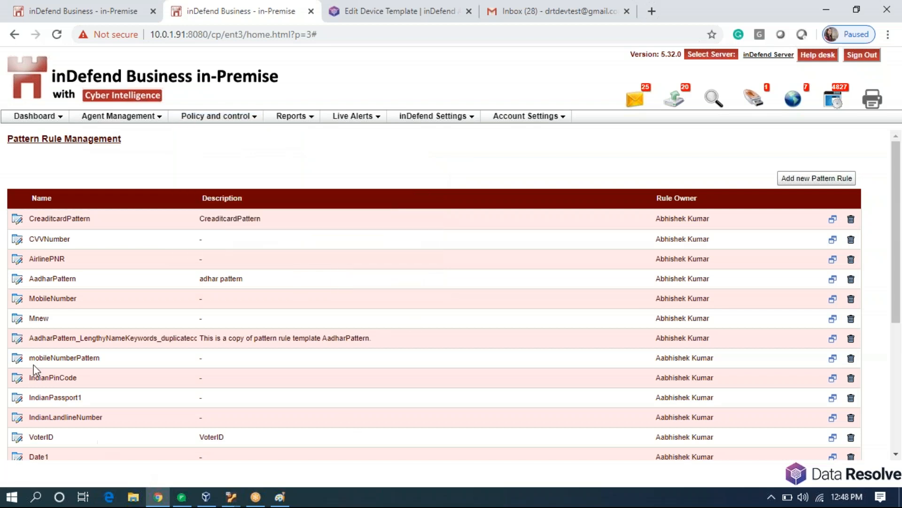
left_click(18, 300)
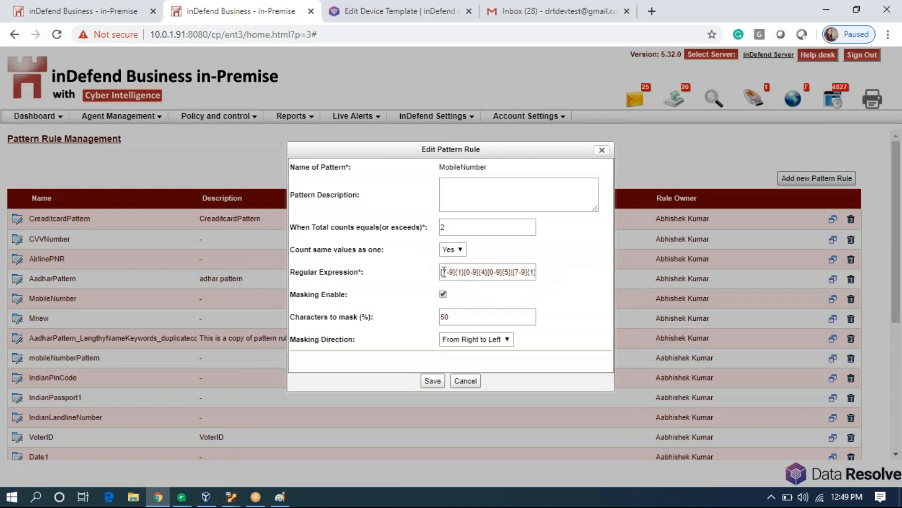
left_click_drag(442, 273, 582, 274)
left_click(582, 274)
left_click_drag(292, 273, 362, 274)
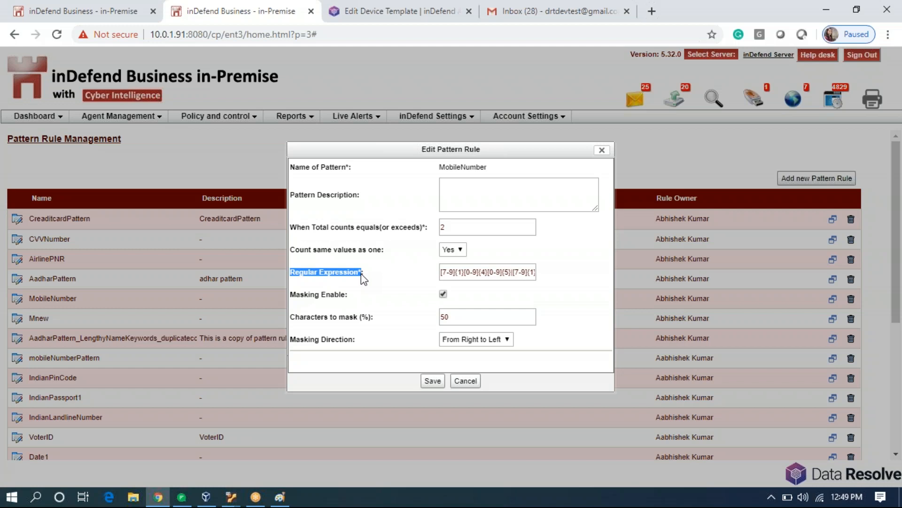
left_click(369, 298)
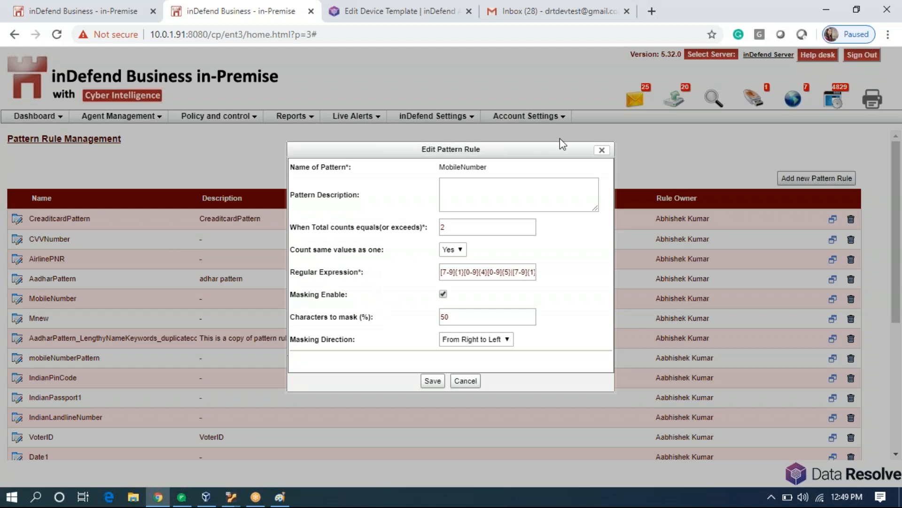
Close the MobileNumber rule unchanged and locate it in the pattern list.
left_click_drag(439, 167, 488, 166)
left_click(601, 151)
scroll(373, 389, "down", 5)
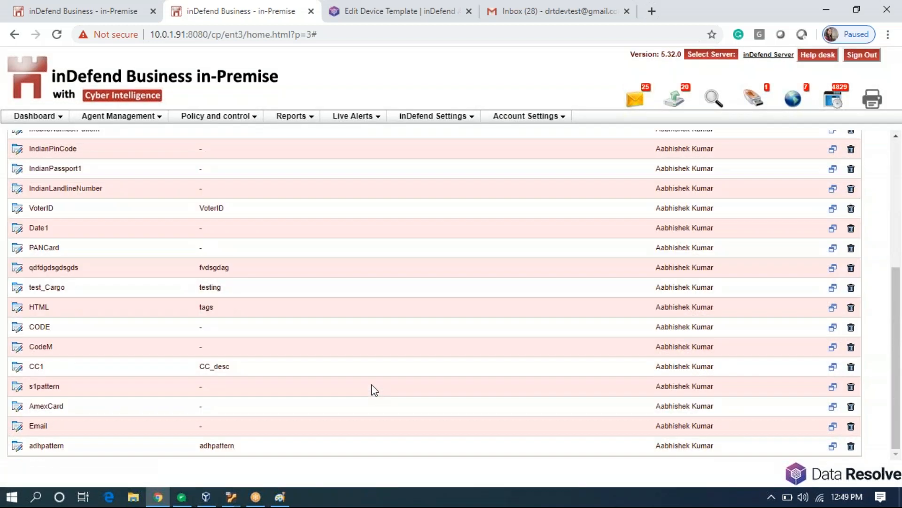
scroll(372, 390, "up", 5)
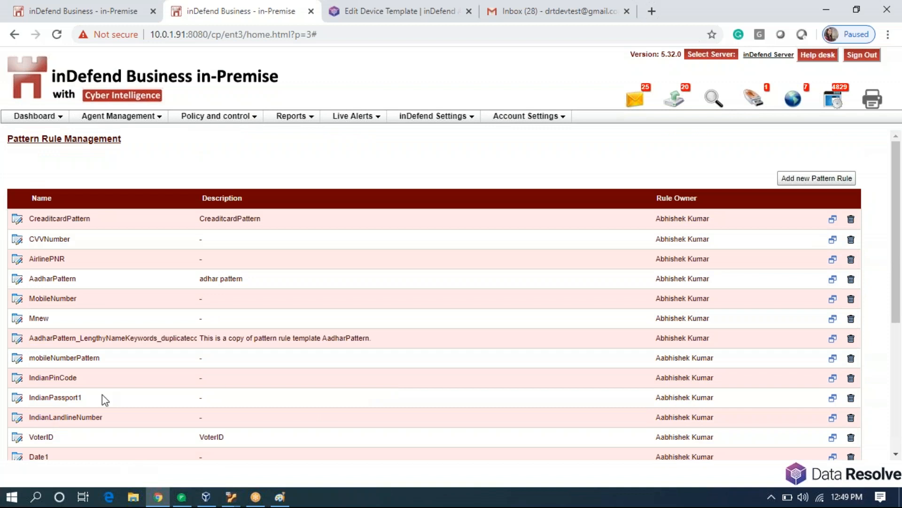
scroll(102, 397, "down", 1)
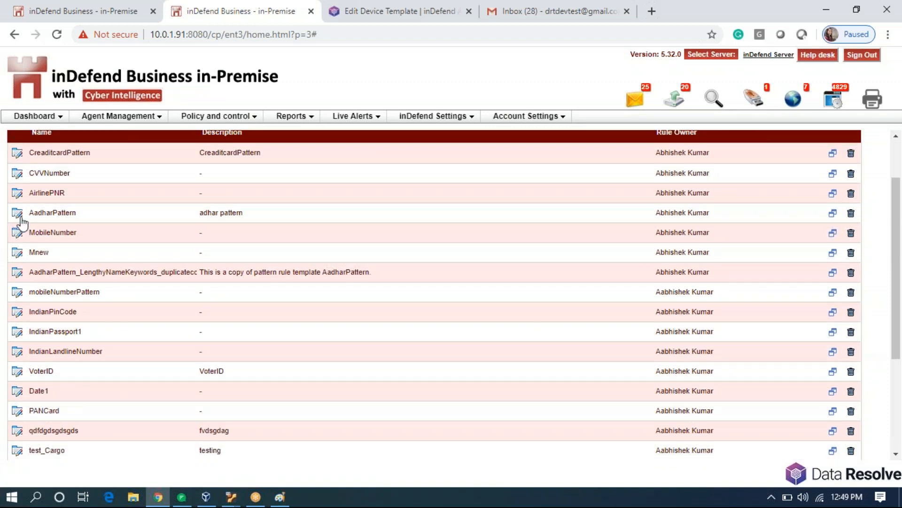
left_click_drag(29, 232, 83, 238)
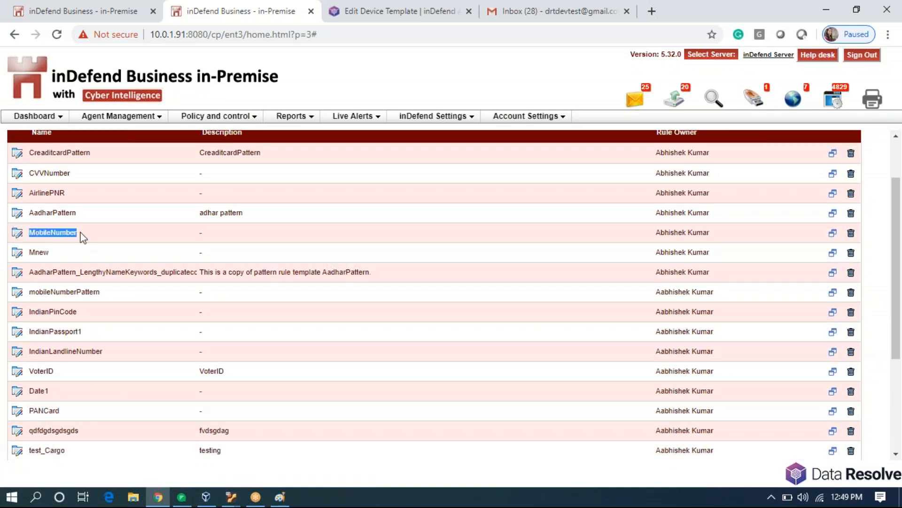
left_click(82, 238)
Go to Content Filtering > File Type Management.
left_click(254, 115)
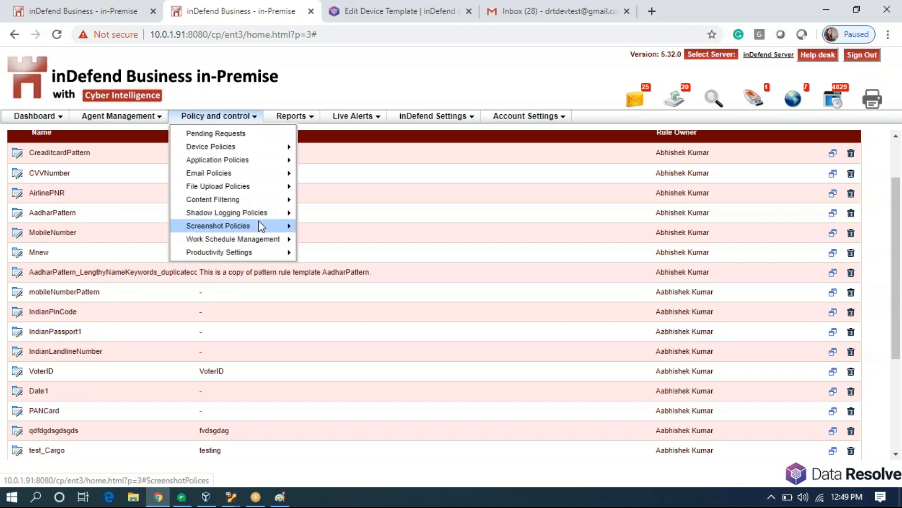
mouse_move(273, 199)
left_click(344, 228)
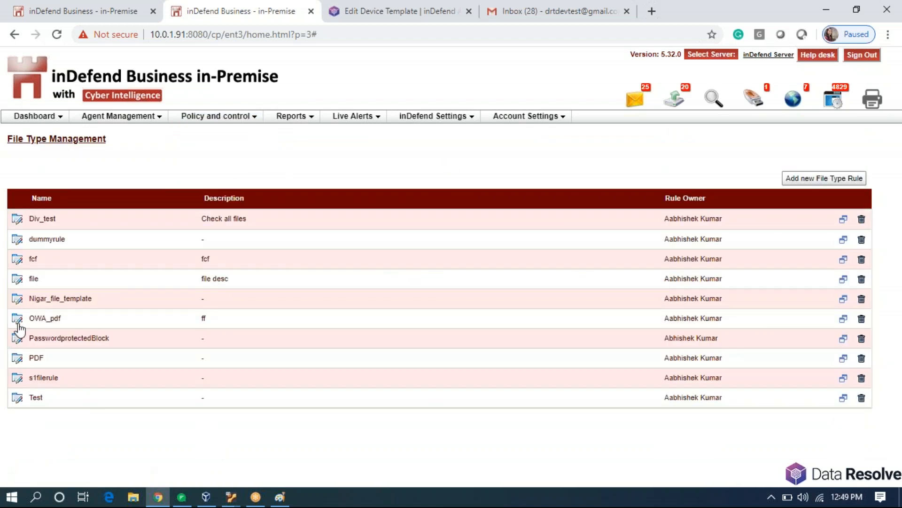
Review the existing file and PDF file type rules without changing them.
left_click(17, 279)
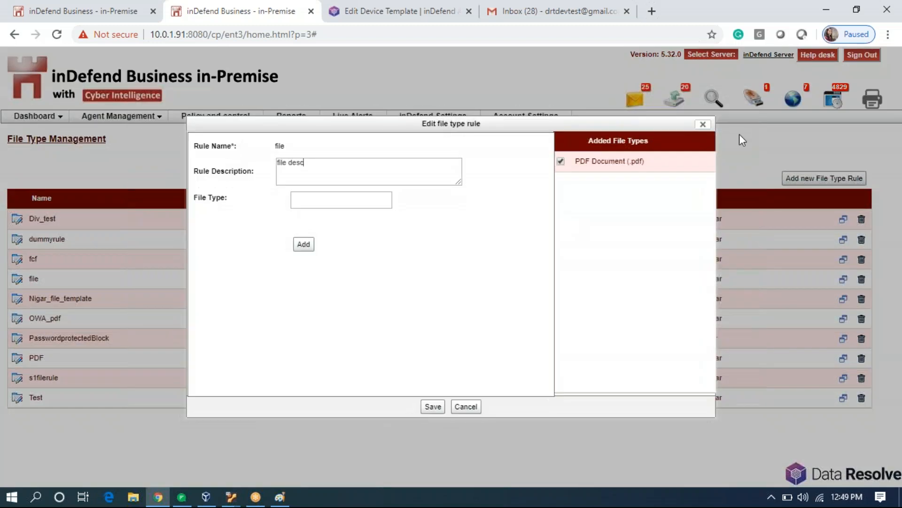
left_click(705, 123)
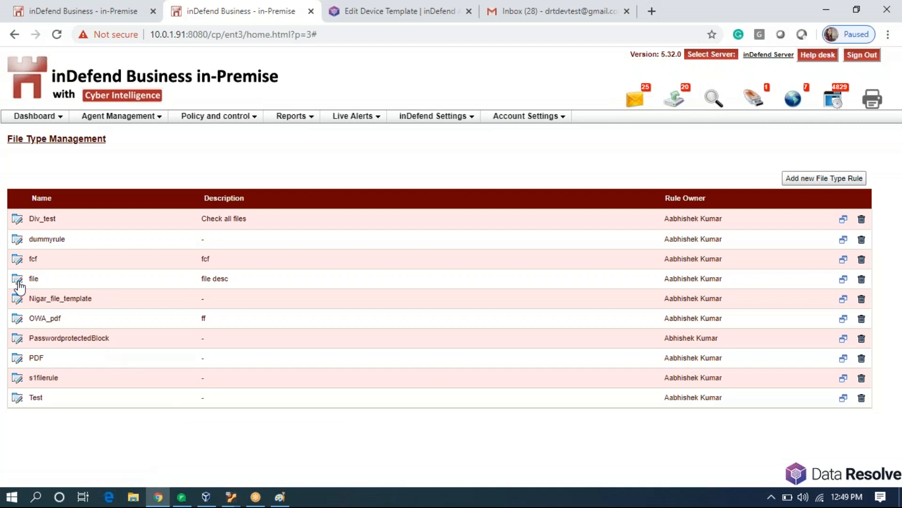
left_click(17, 358)
left_click(703, 124)
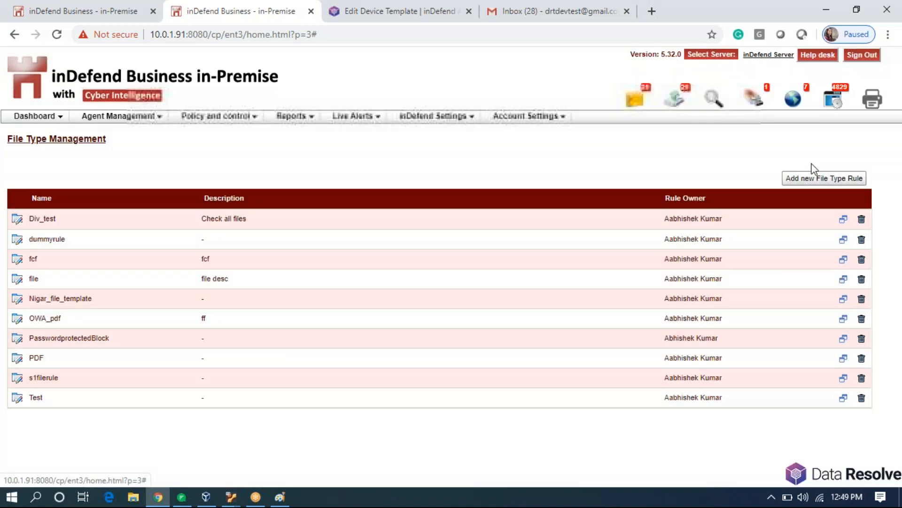
Create and save file type rule TXT covering Text File (.txt).
left_click(807, 179)
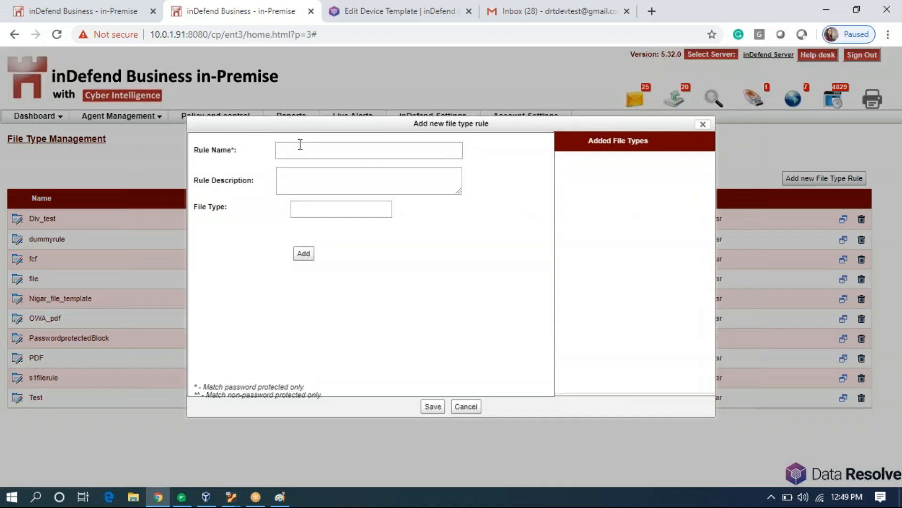
type("TXT")
left_click(357, 208)
left_click(367, 226)
left_click(303, 253)
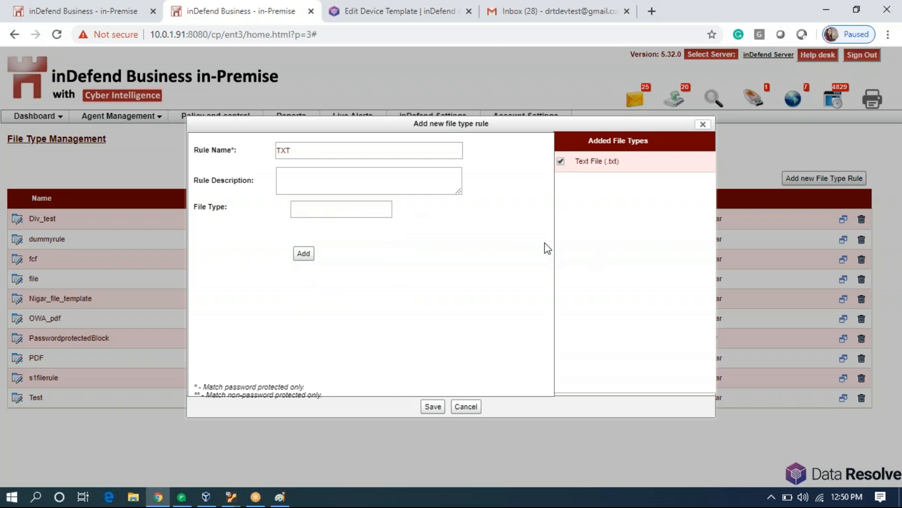
left_click(431, 407)
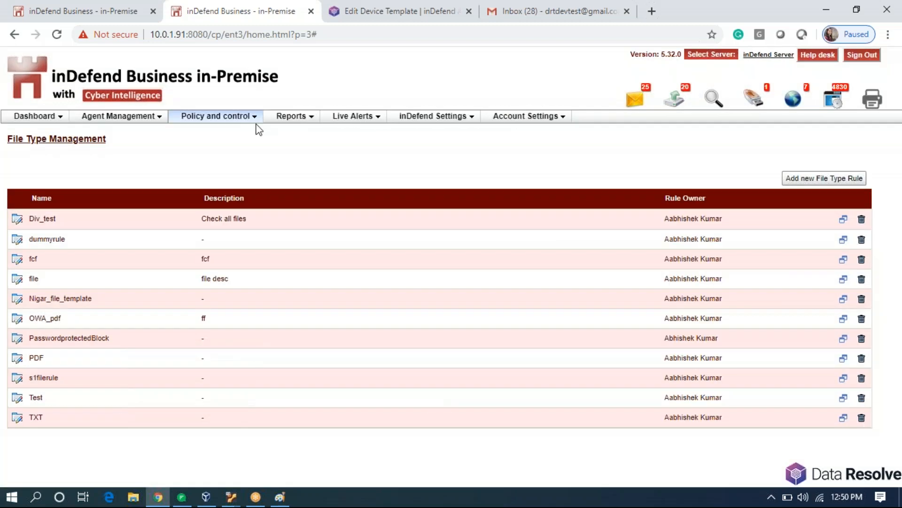
left_click(252, 119)
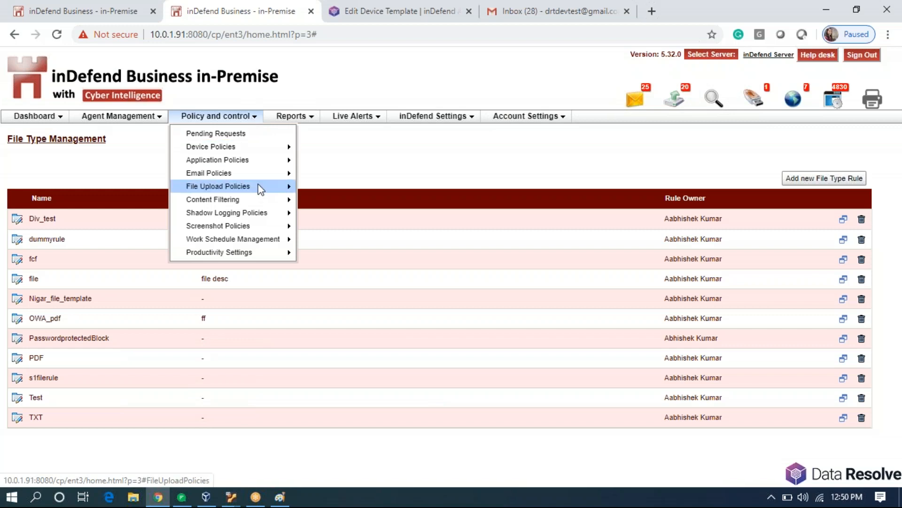
mouse_move(278, 200)
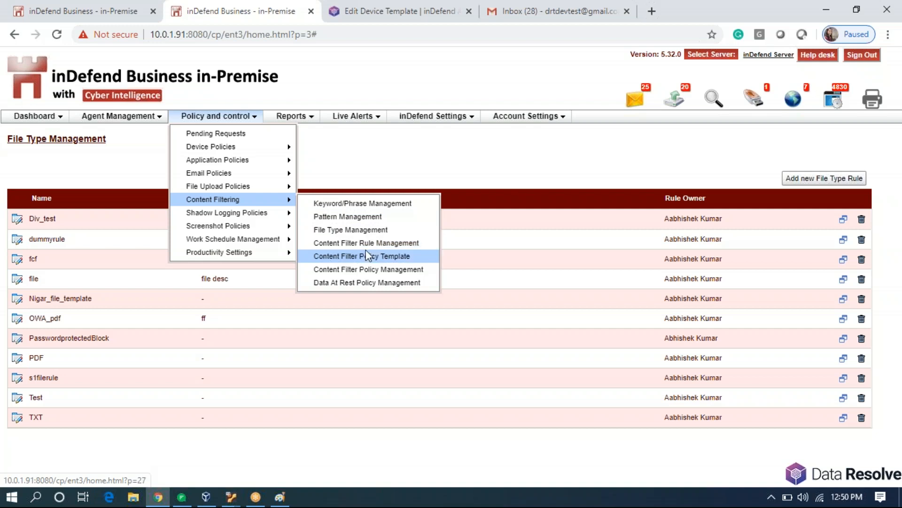
In Content Filter Rule Management, start a new rule with syntax ( K:RIO_1 | P:MobileNumber | F:TXT ).
left_click(376, 243)
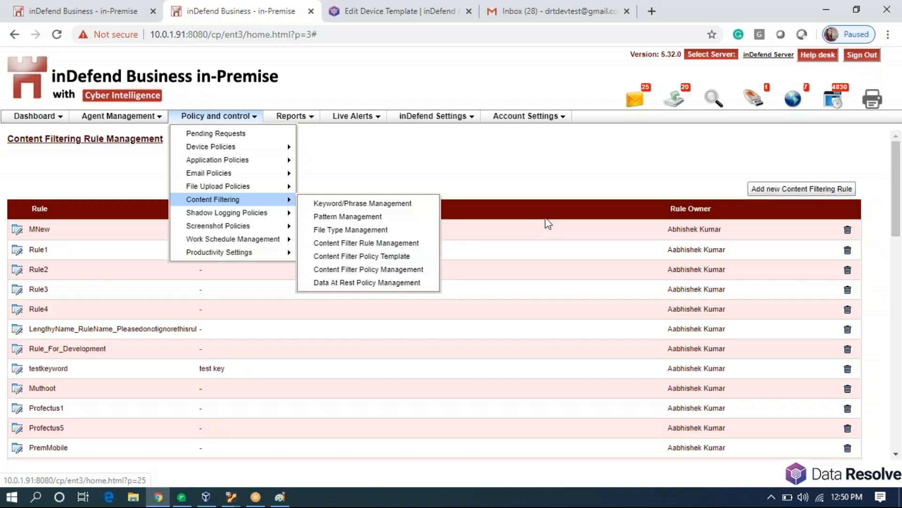
left_click(816, 193)
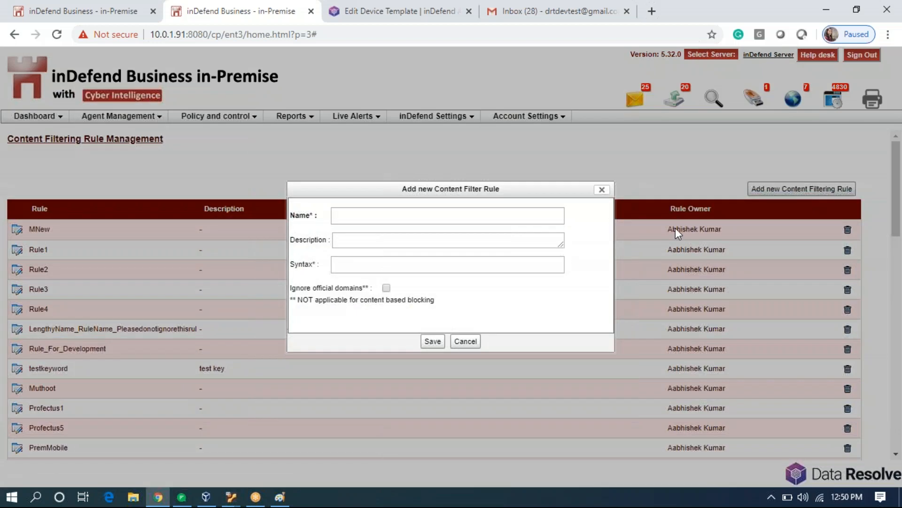
left_click(383, 265)
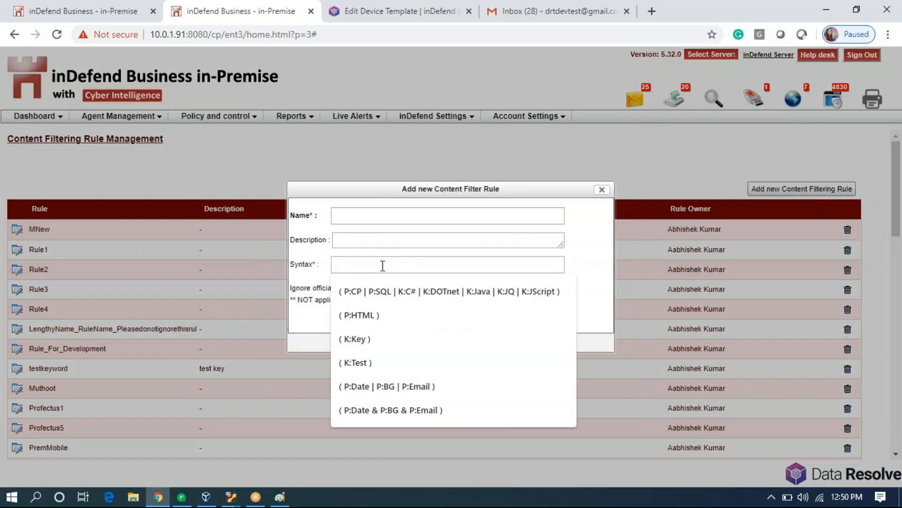
left_click(456, 245)
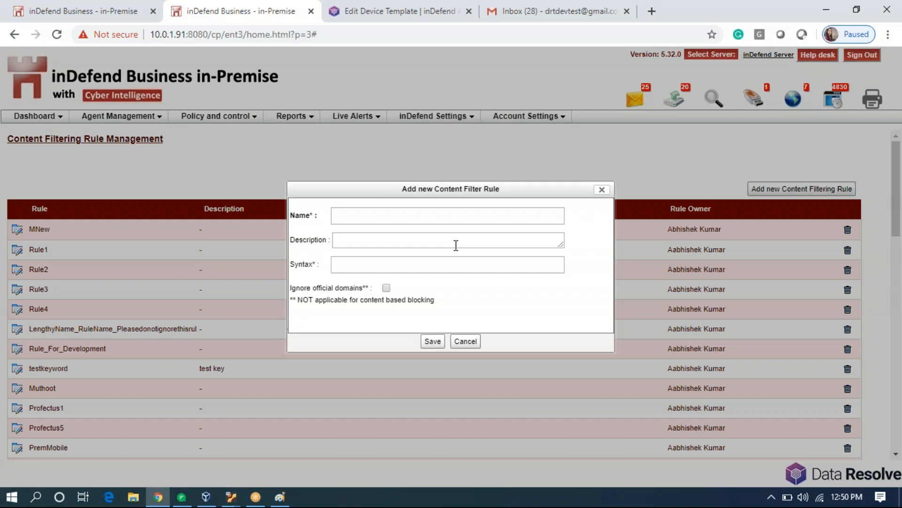
left_click(441, 265)
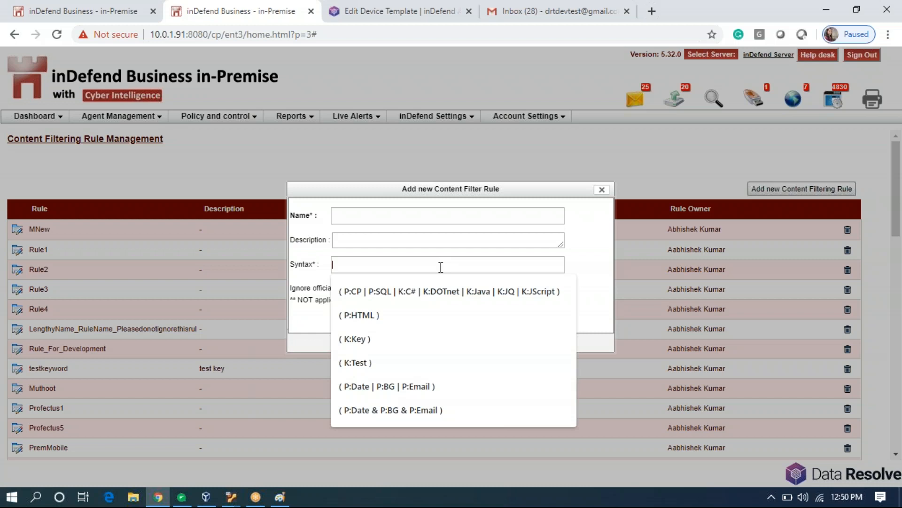
type("(")
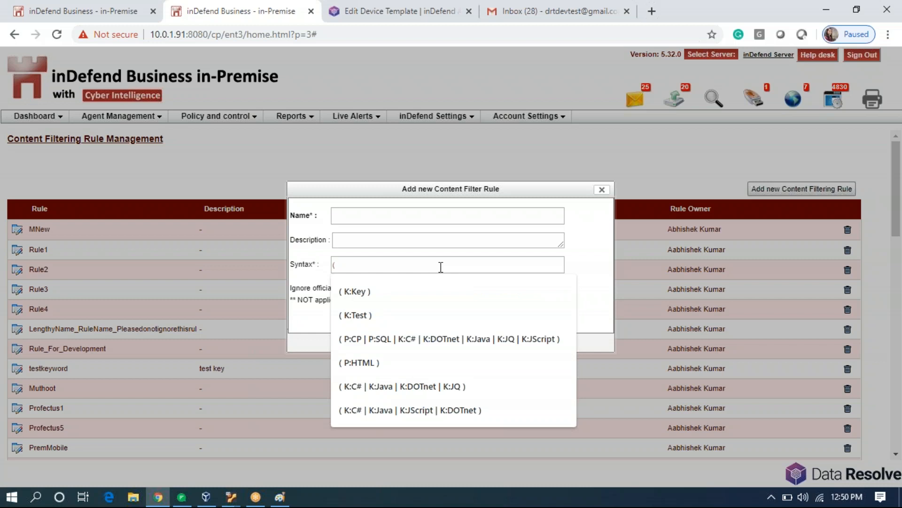
type("K:")
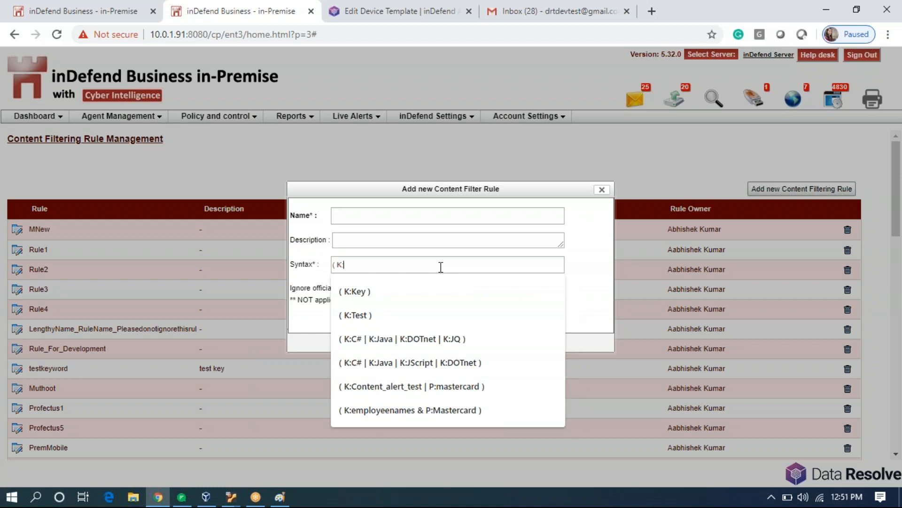
type("RIO_1")
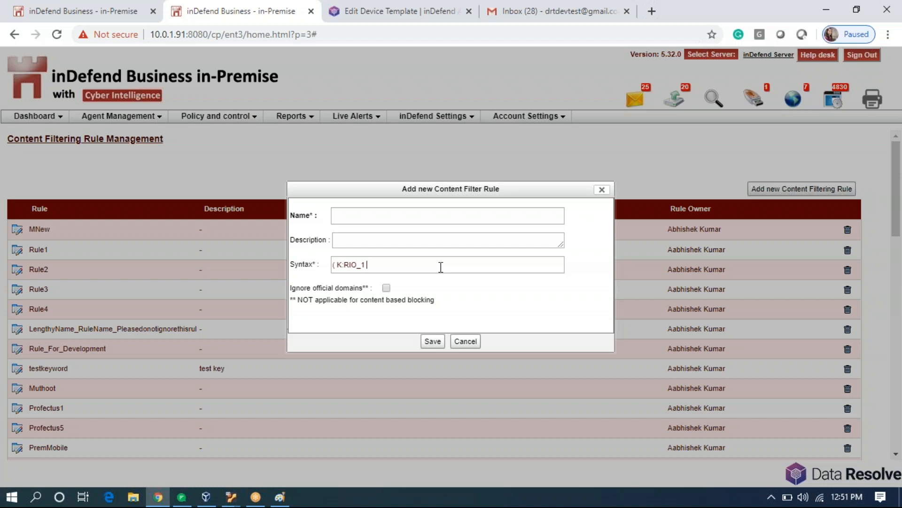
type(")")
type("P")
type(":MobileNu")
type("mber")
type(" |")
type(" F")
type(":TXT")
type(" )")
Name the content filter rule RIO and save it.
left_click(395, 218)
type("RIO")
left_click(433, 342)
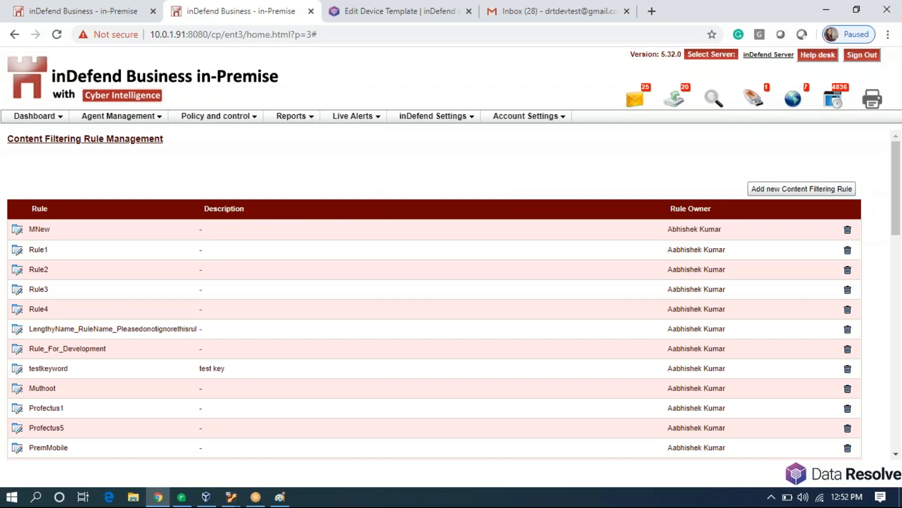
left_click(233, 120)
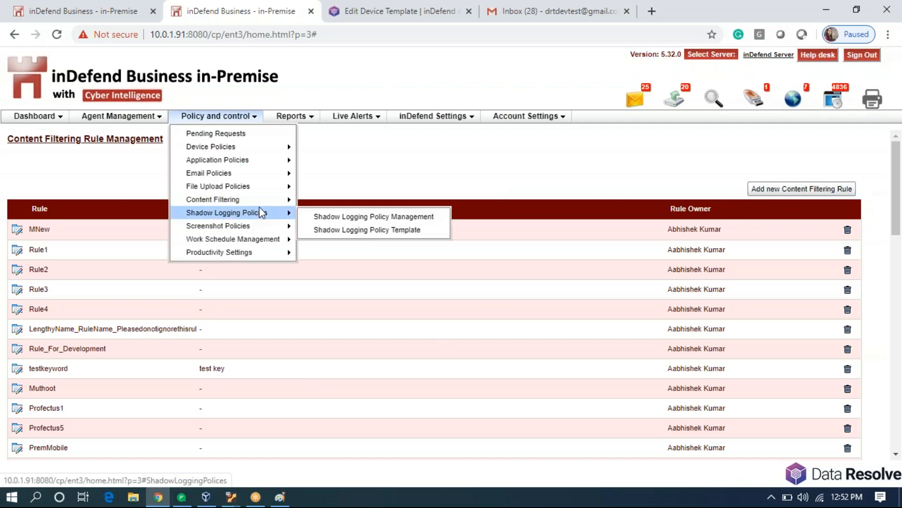
mouse_move(263, 207)
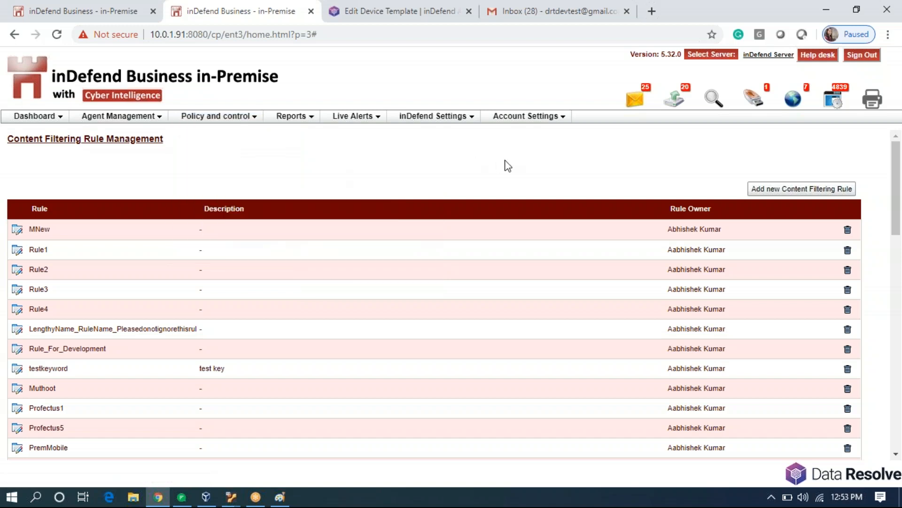
Review and dismiss the email, upload, device, web and application incident alerts.
left_click(636, 101)
left_click(673, 101)
left_click(672, 105)
left_click(761, 109)
left_click(764, 111)
left_click(789, 111)
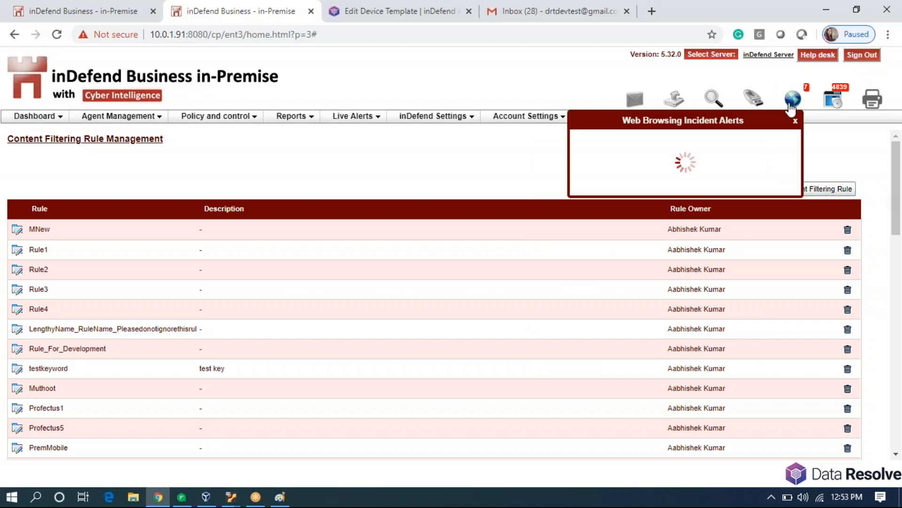
left_click(836, 104)
left_click(835, 104)
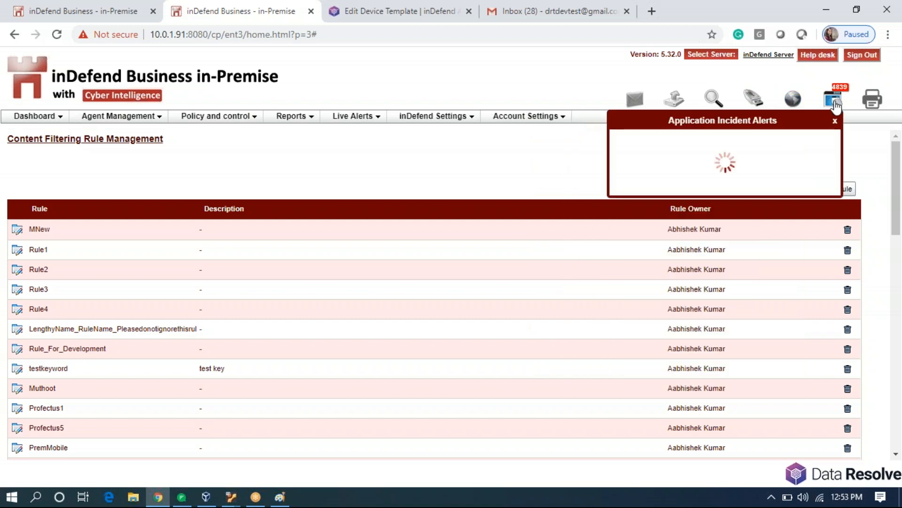
left_click(835, 105)
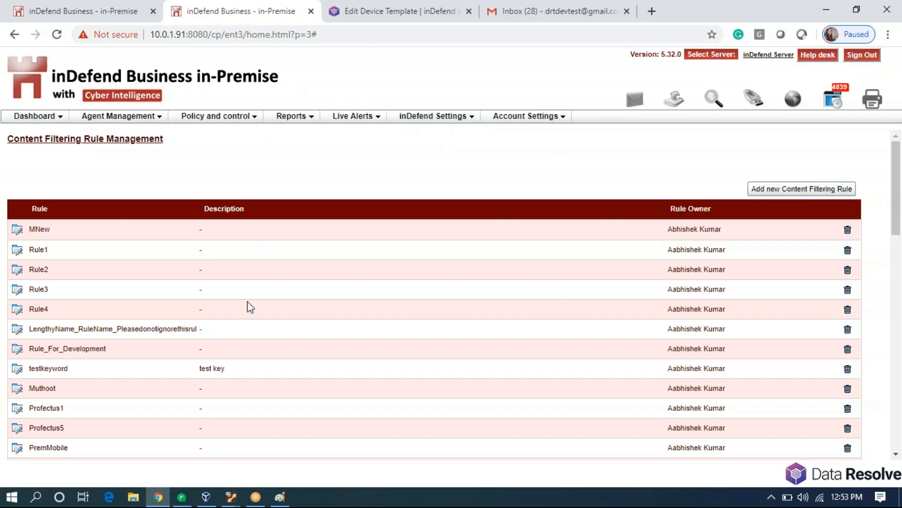
Replace the Gmail tab with a fresh one, then bring up inDefend's Shadow Logging Policies menu.
left_click(627, 11)
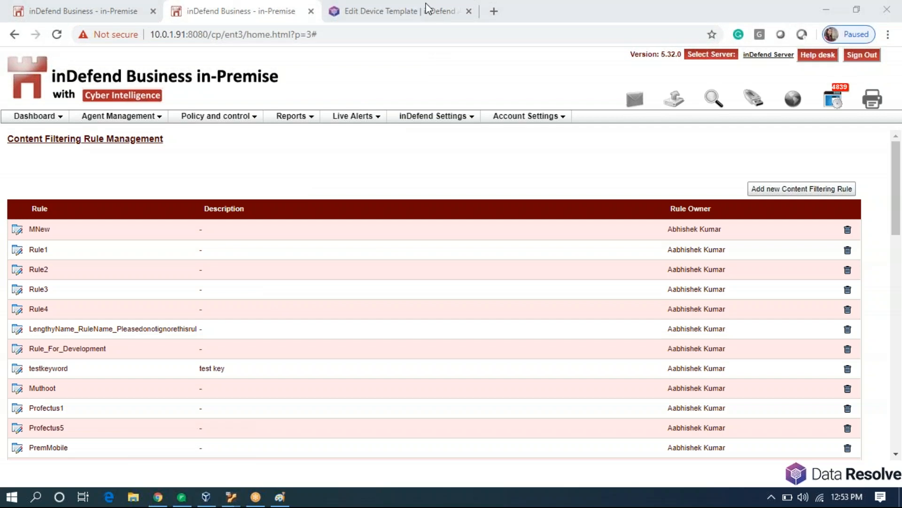
left_click(493, 11)
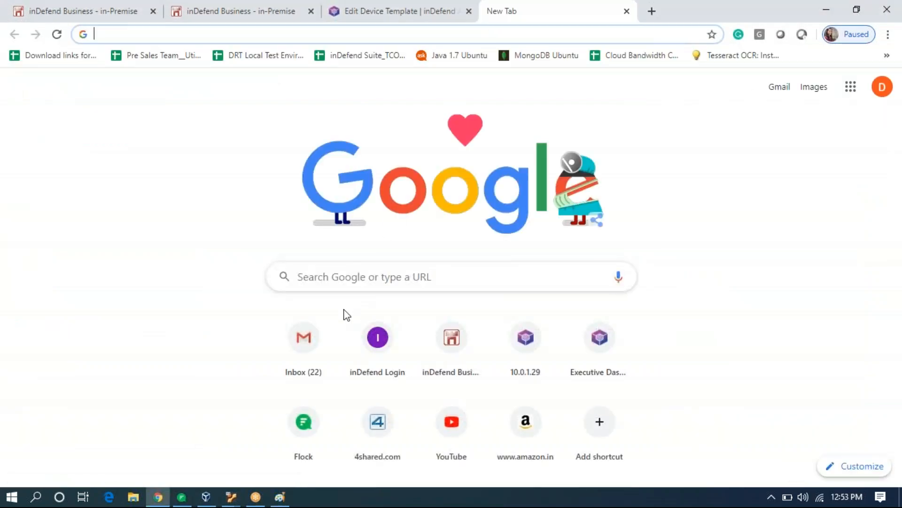
left_click(303, 344)
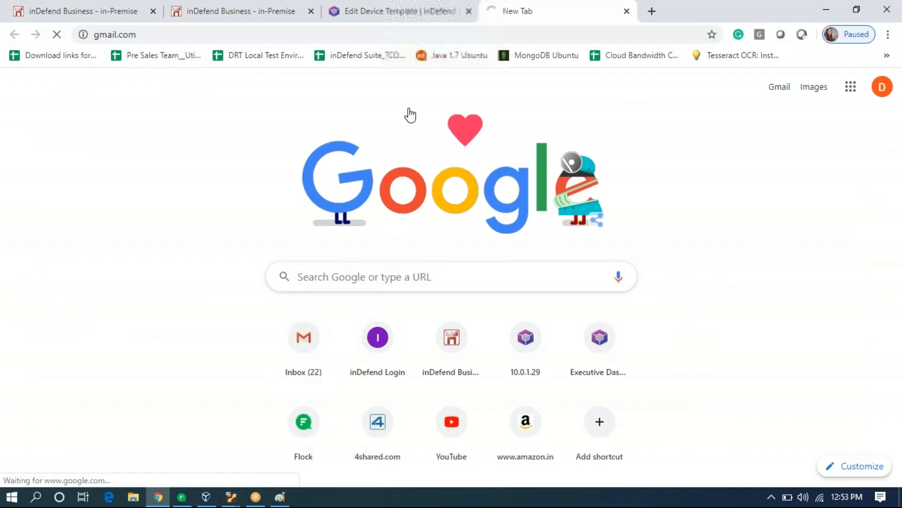
left_click(213, 18)
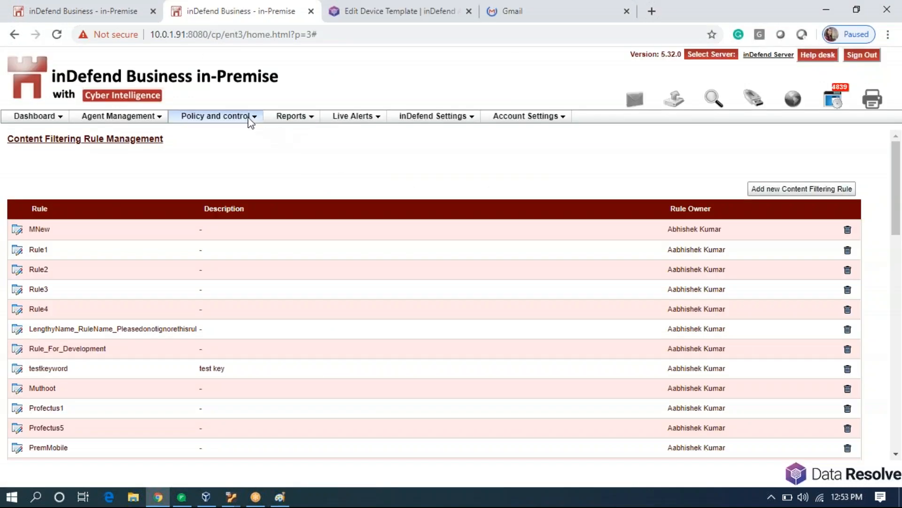
mouse_move(250, 121)
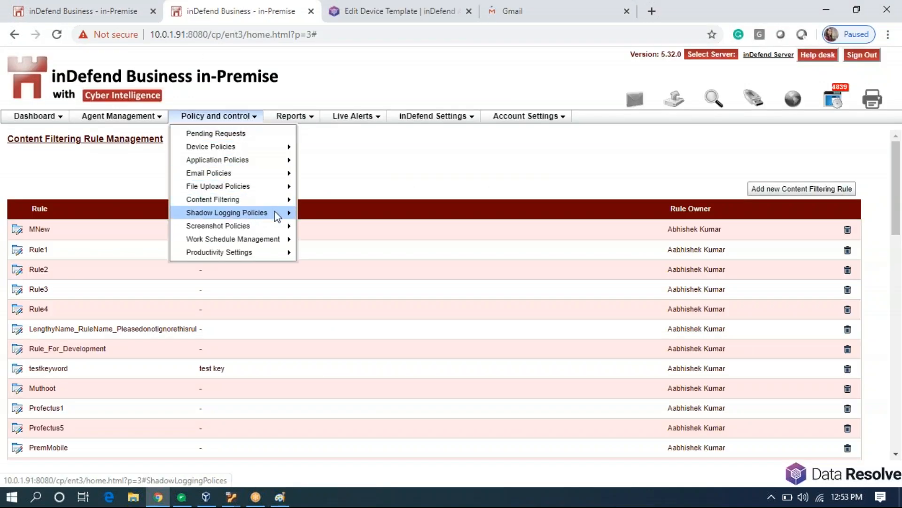
mouse_move(277, 214)
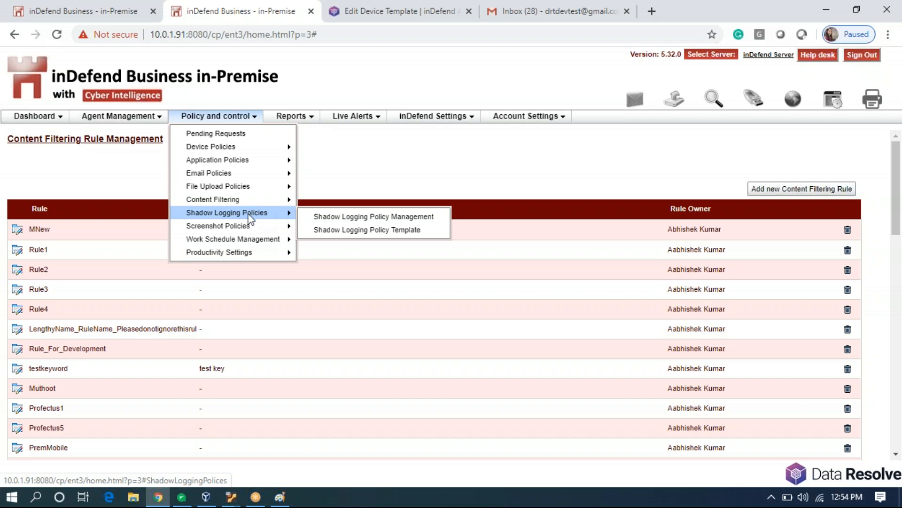
Open the Default shadow logging template and review its Log Email, File Upload, USB File and batch-size-10 settings.
left_click(329, 235)
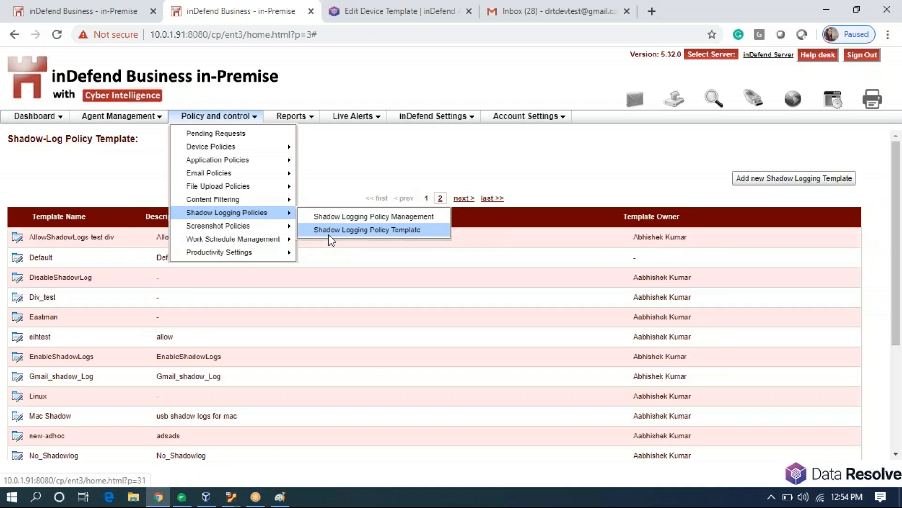
left_click(17, 258)
scroll(457, 316, "down", 2)
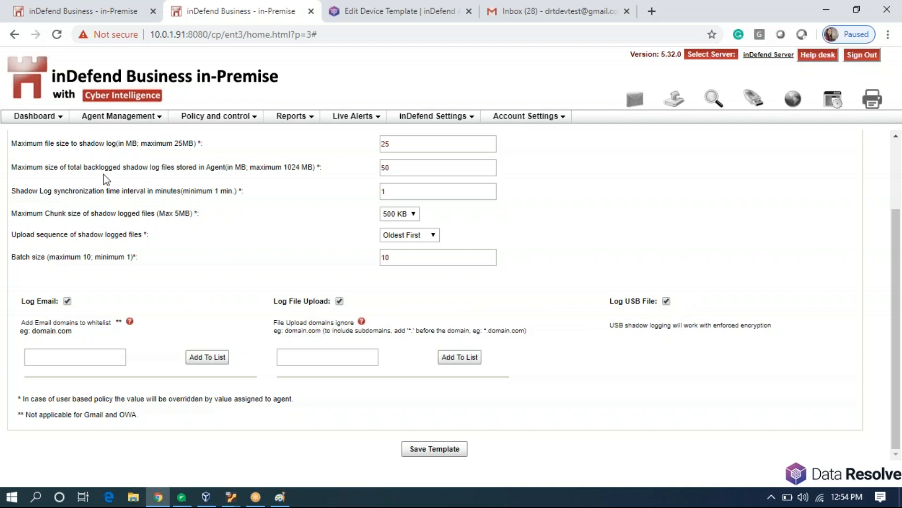
left_click_drag(17, 143, 200, 220)
left_click(201, 220)
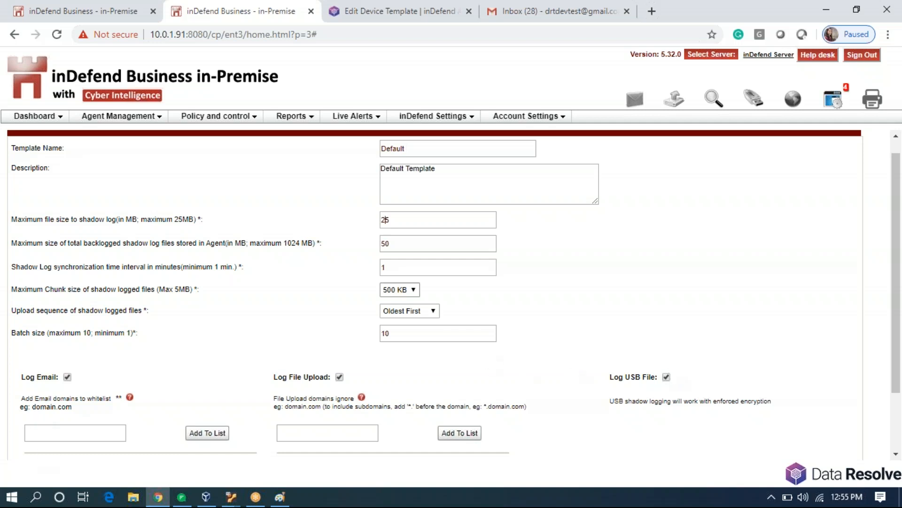
mouse_move(254, 116)
mouse_move(282, 199)
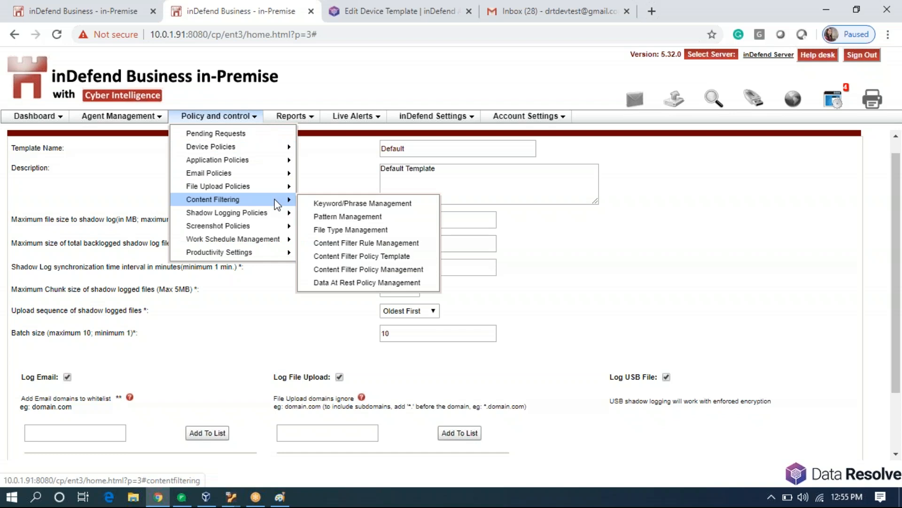
Start a new content filter template with SMTP Mail enabled and the RIO rule added.
left_click(365, 255)
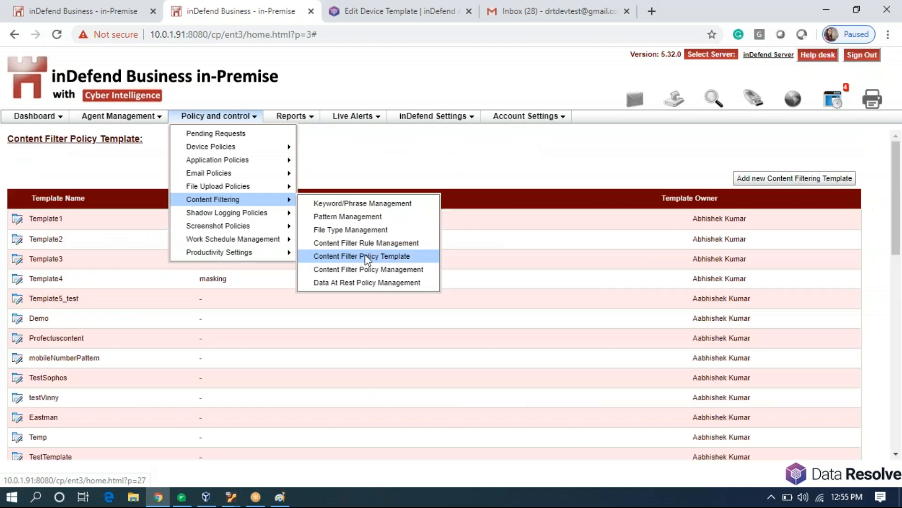
left_click(800, 178)
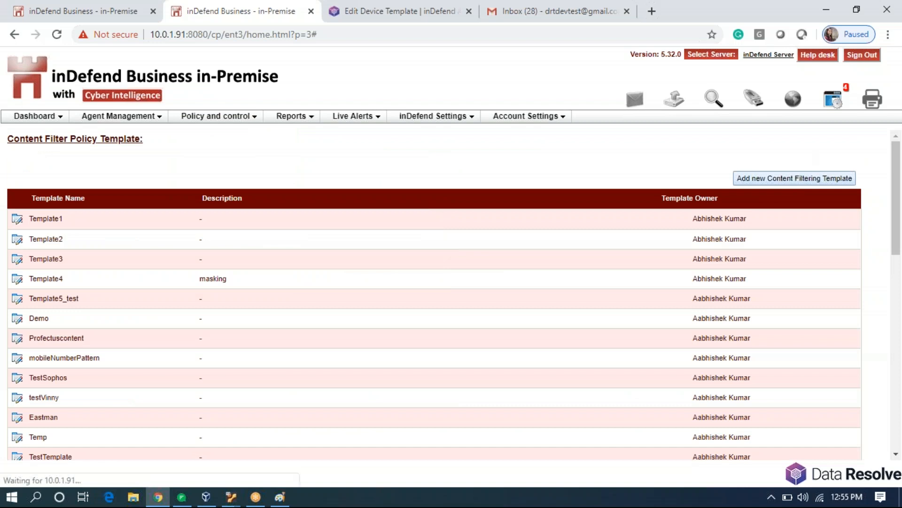
left_click(229, 199)
left_click(409, 199)
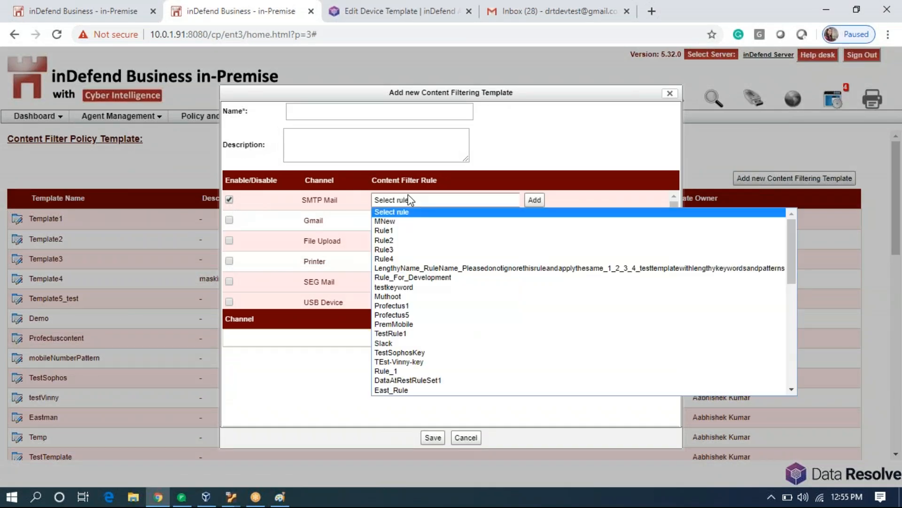
scroll(444, 306, "down", 5)
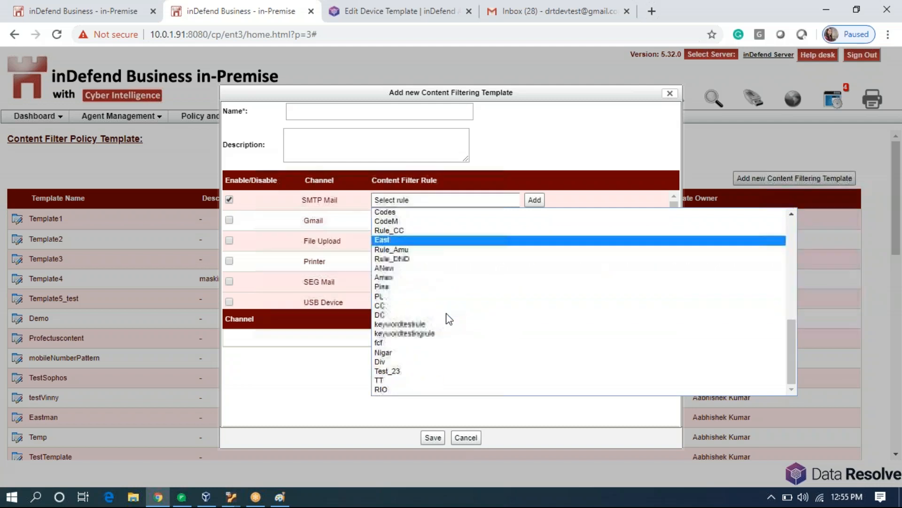
left_click(432, 392)
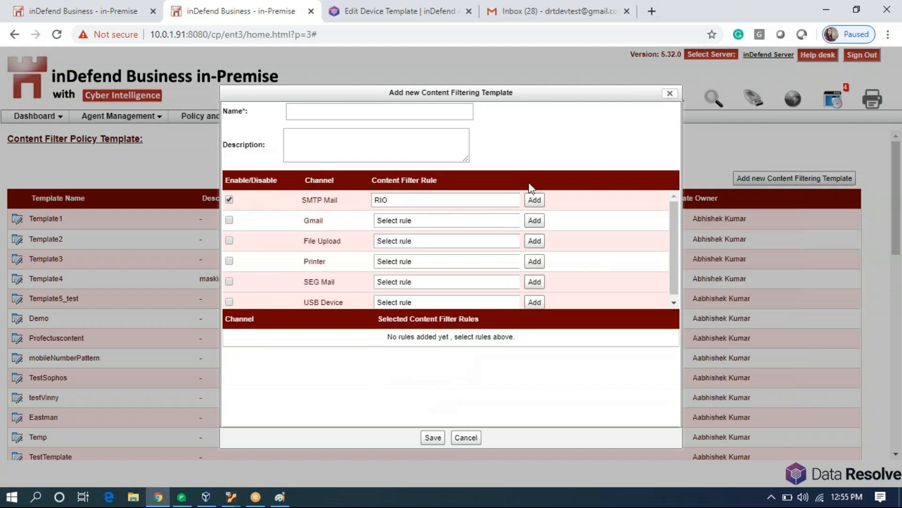
left_click(534, 200)
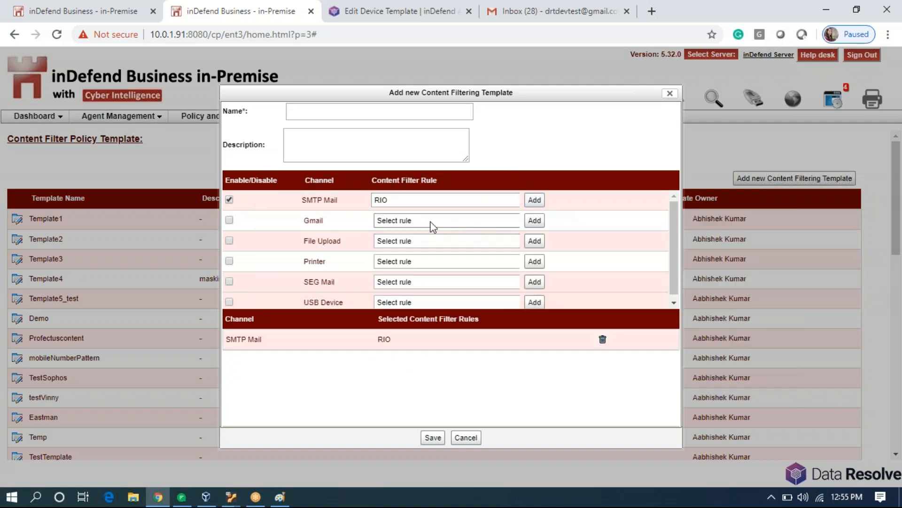
Enable Gmail and File Upload filtering and add the RIO rule to each.
left_click(229, 219)
left_click(229, 241)
left_click(422, 220)
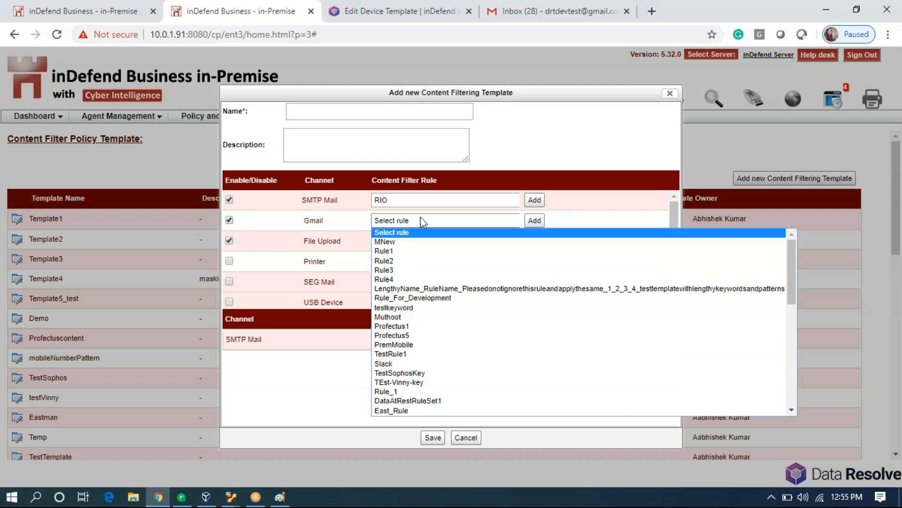
scroll(443, 306, "down", 10)
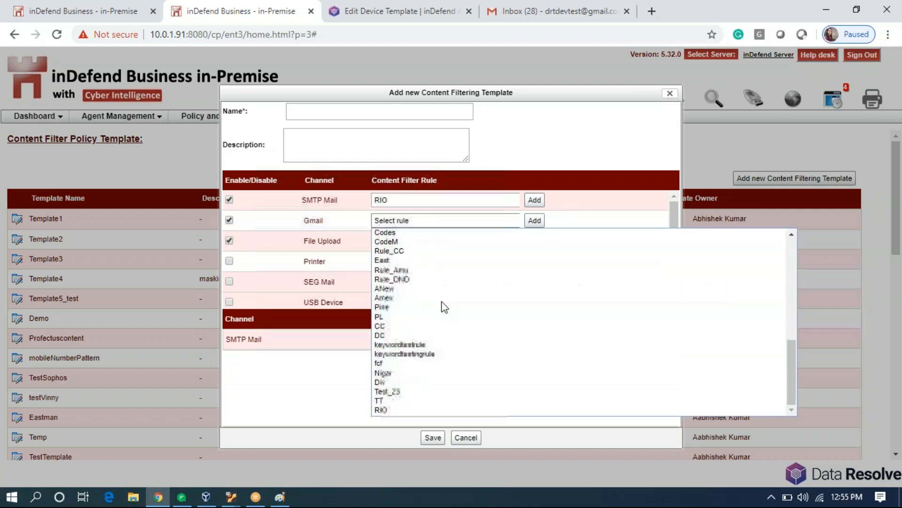
left_click(442, 410)
left_click(535, 221)
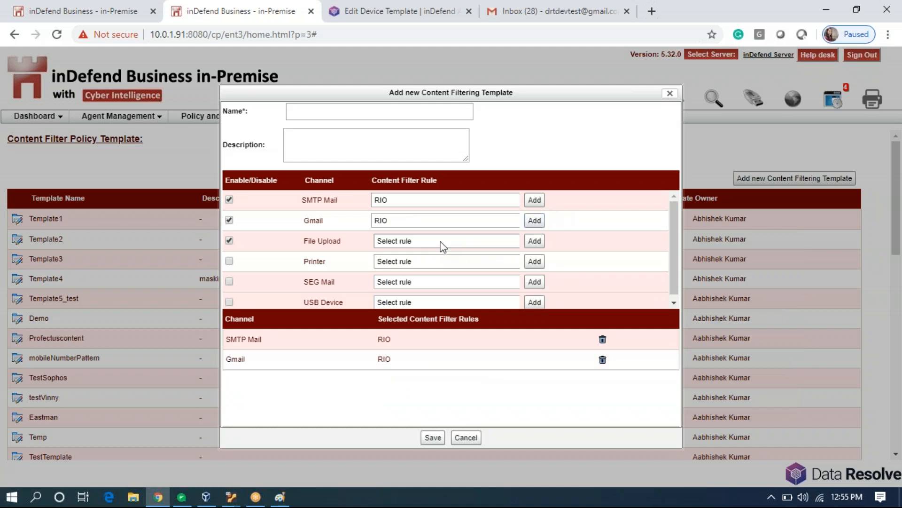
left_click(441, 241)
scroll(470, 329, "down", 10)
left_click(442, 428)
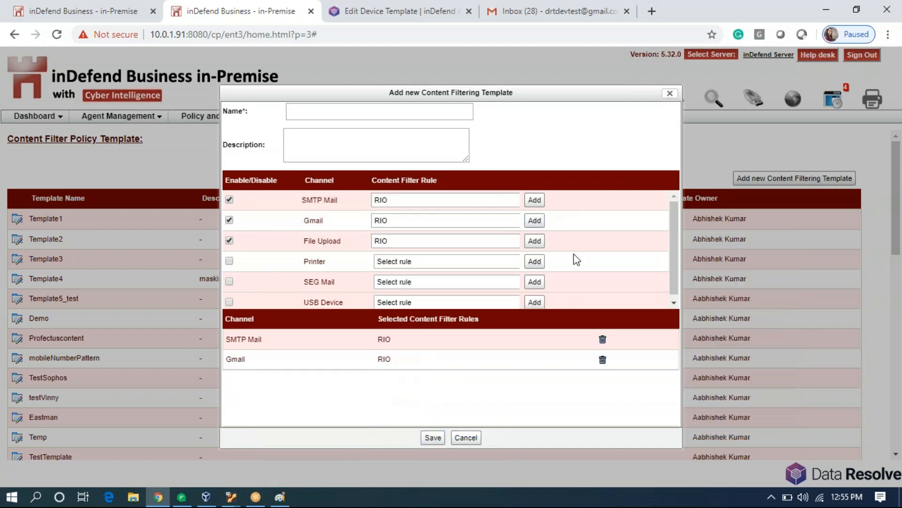
left_click(535, 240)
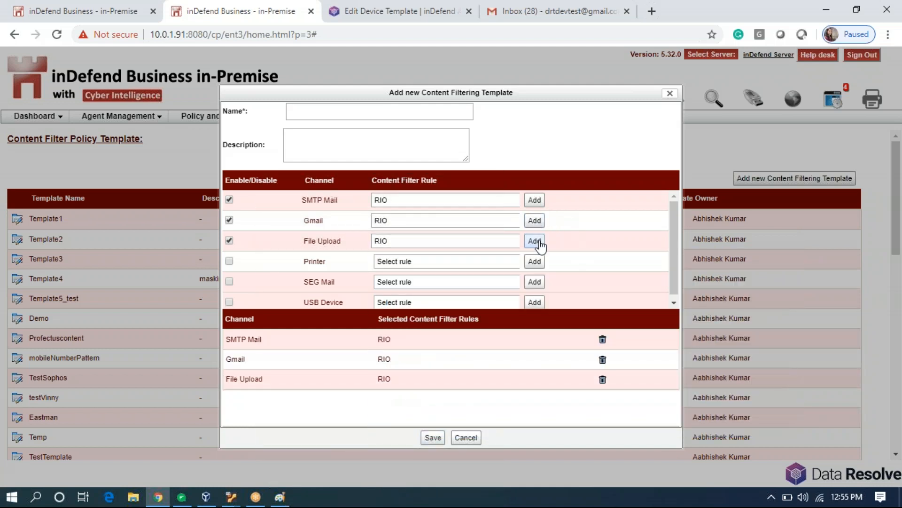
Name the template RULE_R and save it.
left_click(381, 107)
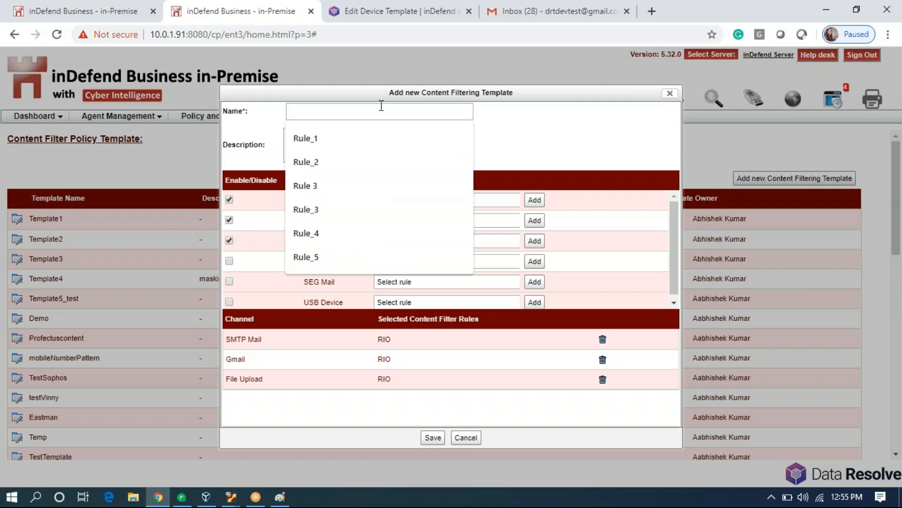
type("RULE_R")
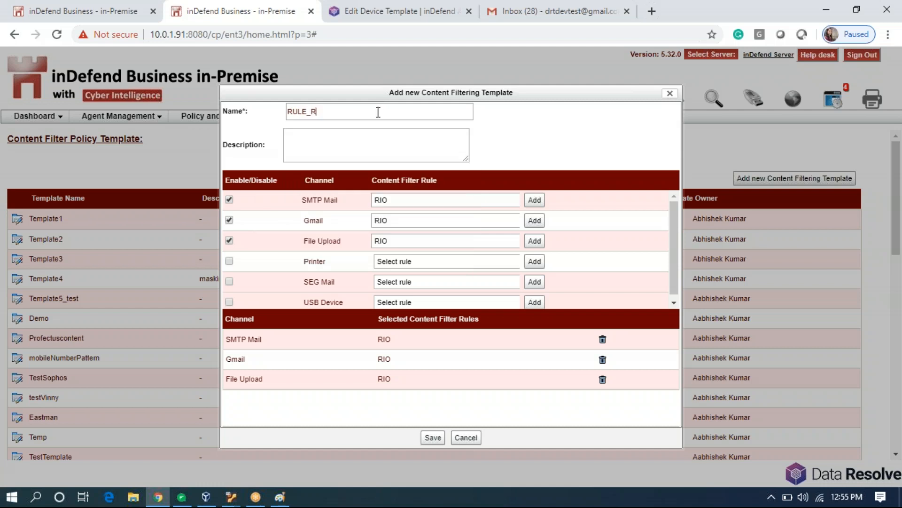
left_click(433, 438)
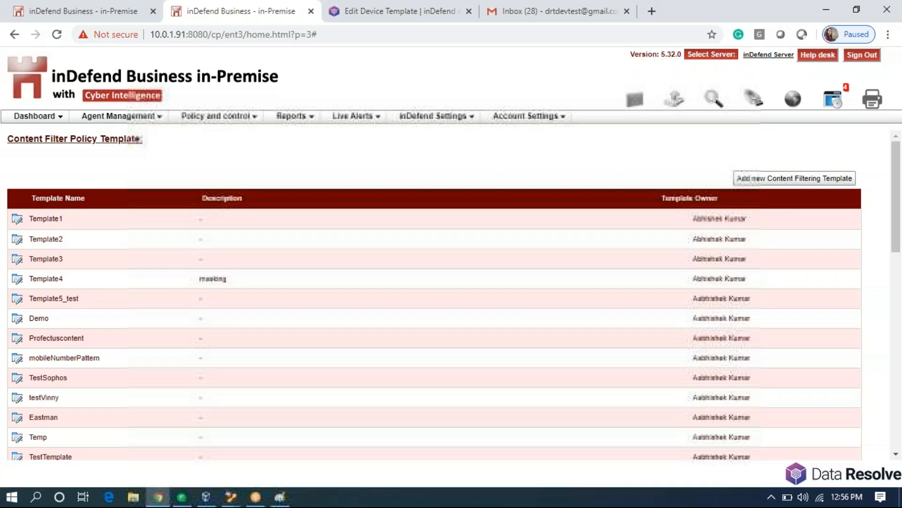
In Content Filter Policy Management, filter the agent list down to the RIO agent.
left_click(236, 116)
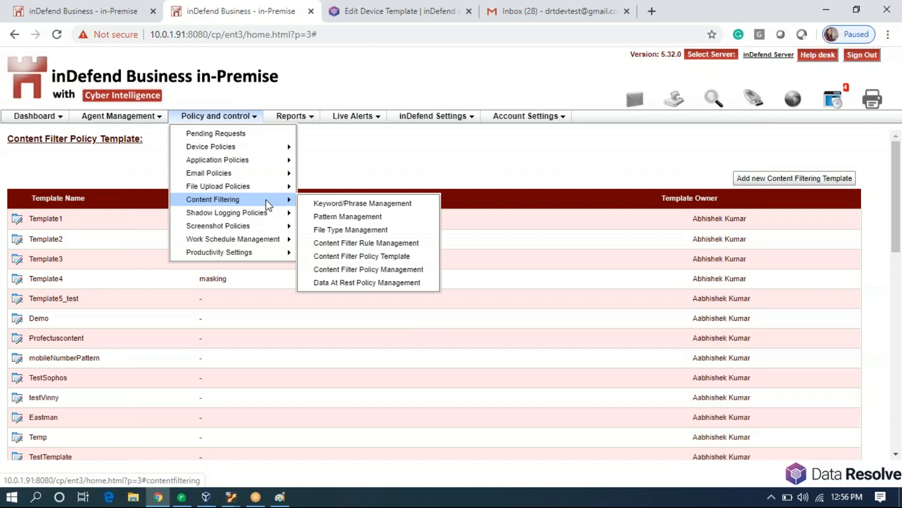
left_click(392, 270)
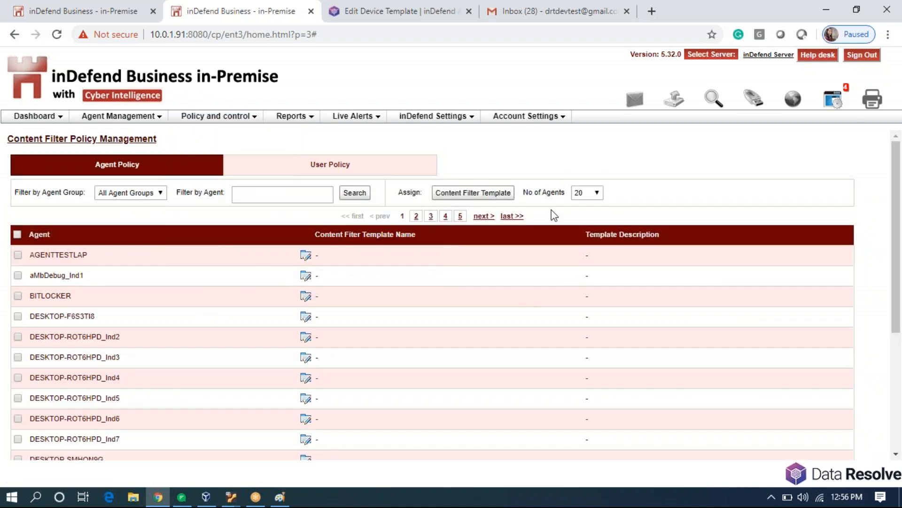
left_click(314, 199)
type("RIO")
left_click(252, 212)
left_click(354, 193)
Assign the RULE_R content filter template to the RIO agent, save, and confirm it.
left_click(306, 256)
left_click(503, 235)
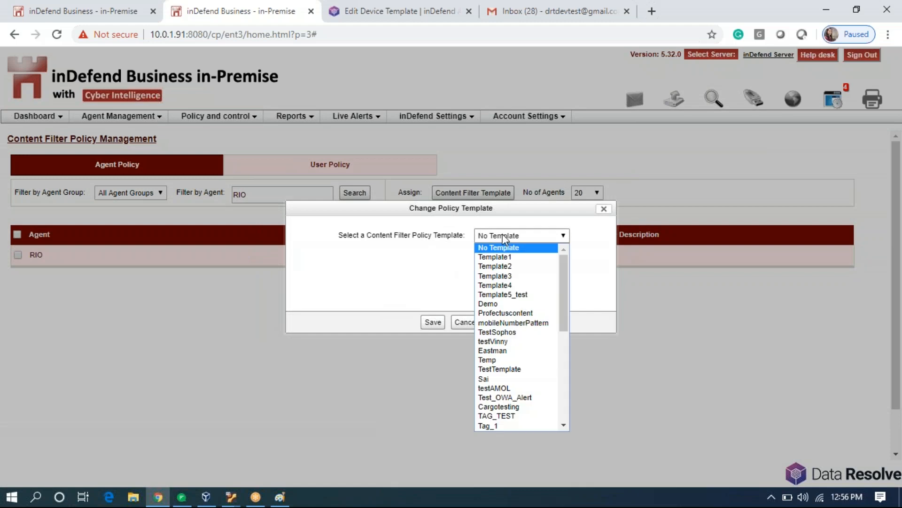
scroll(508, 320, "down", 5)
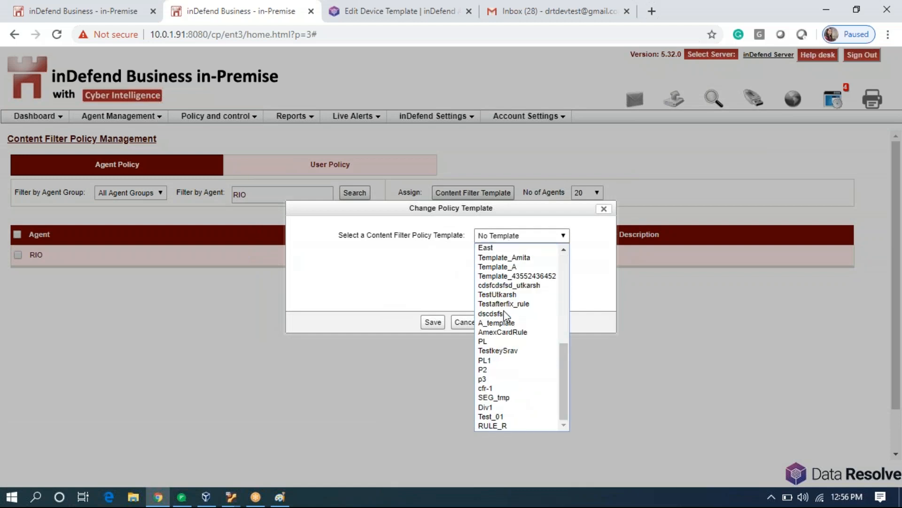
left_click(506, 426)
left_click(431, 323)
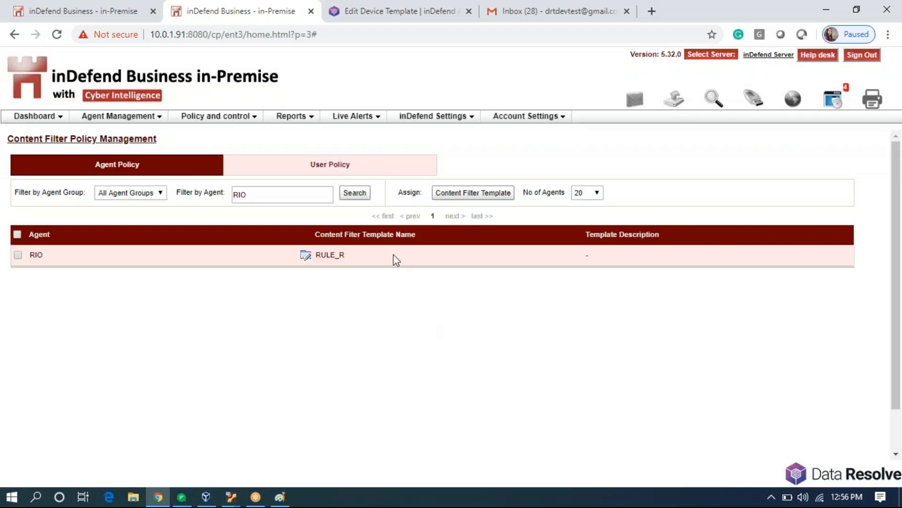
left_click(355, 193)
left_click(771, 497)
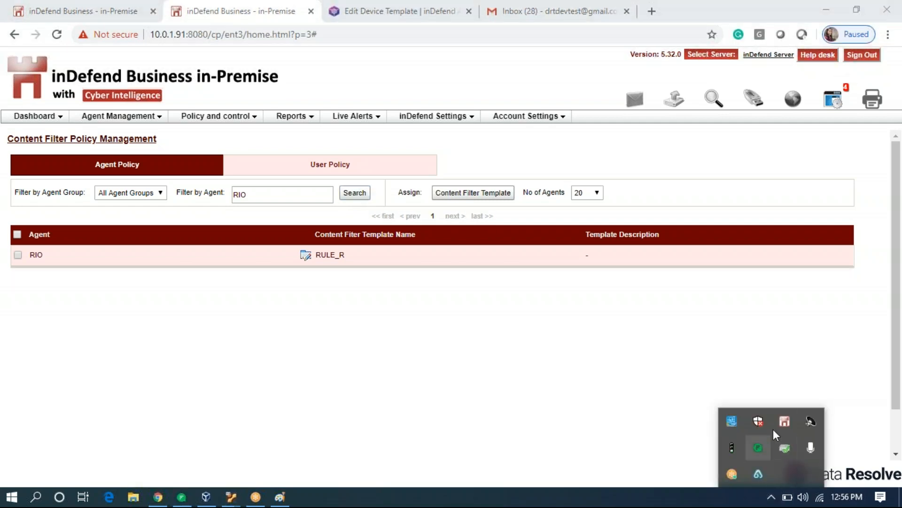
left_click(455, 366)
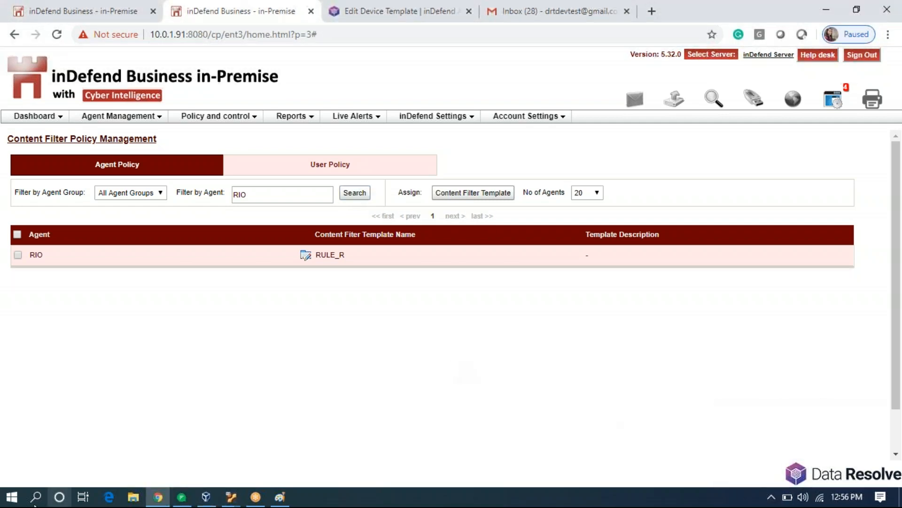
Launch Microsoft Office Word 2007 by searching 'word' from the Start menu.
left_click(11, 499)
left_click(11, 499)
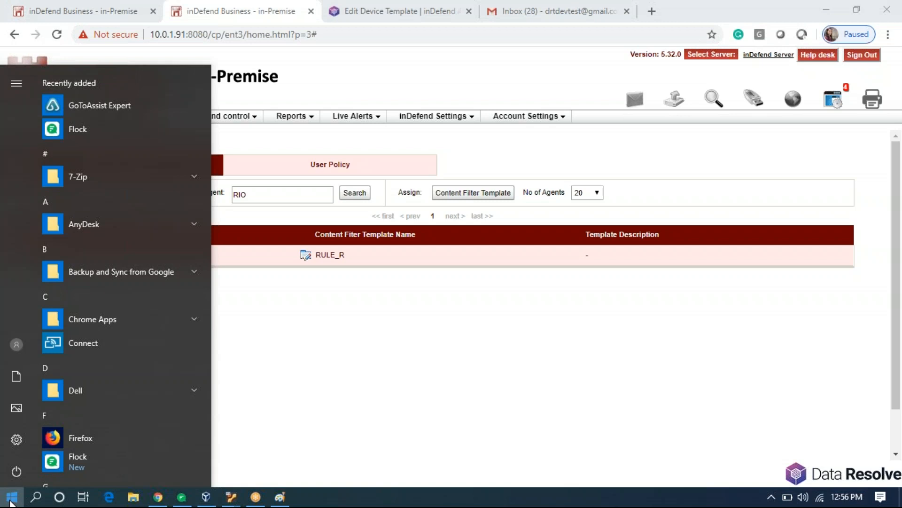
type("doc")
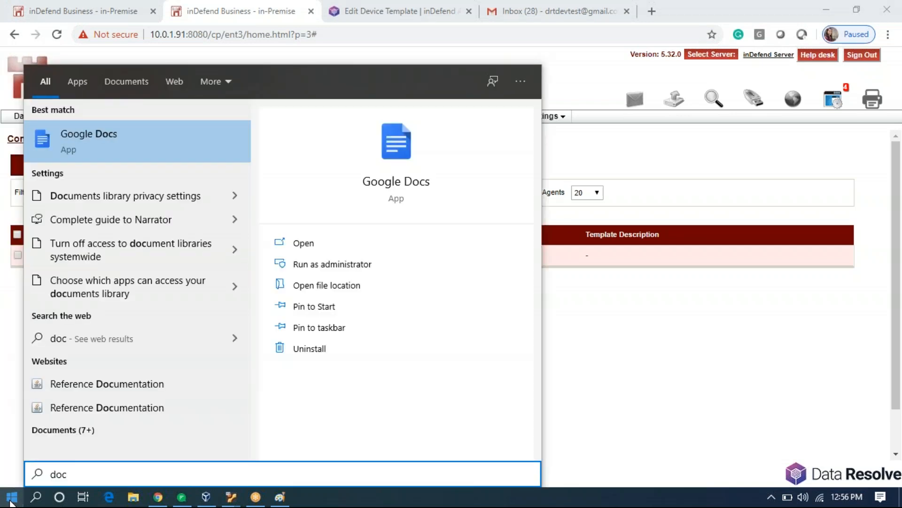
key("BackSpace")
key("BackSpace")
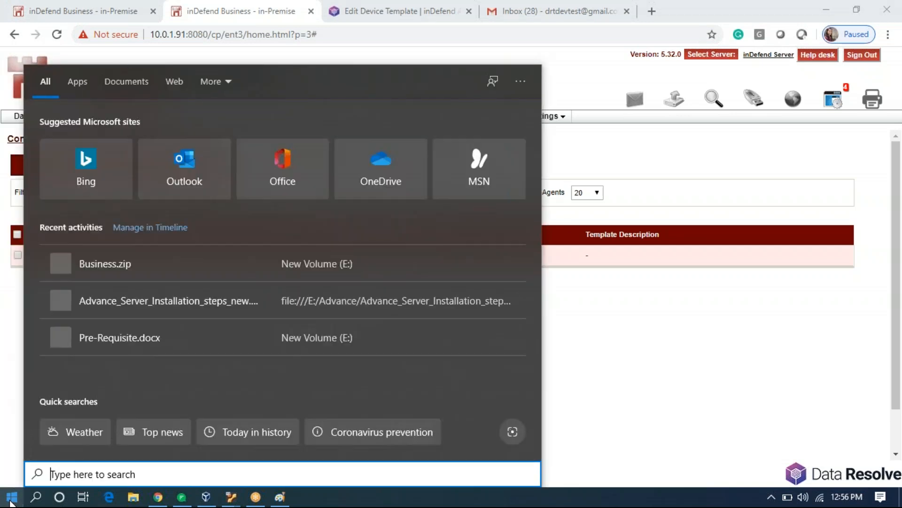
type("word")
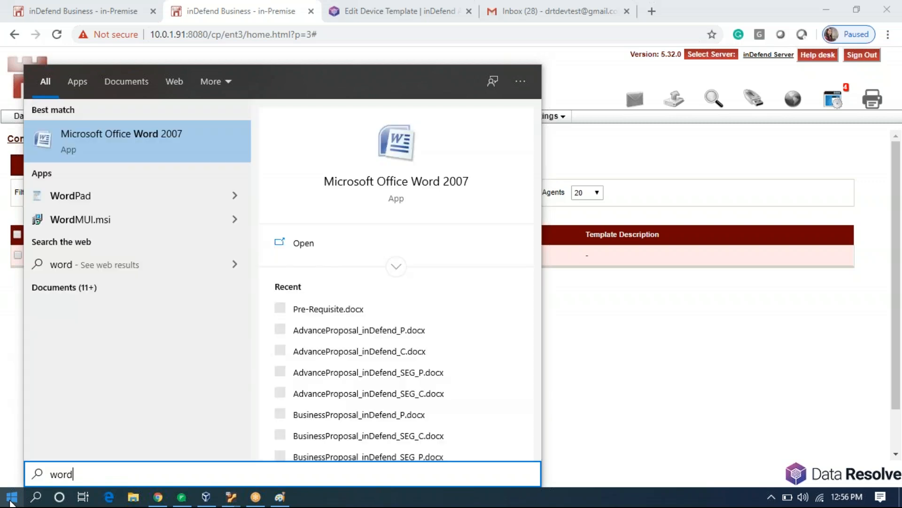
key("Return")
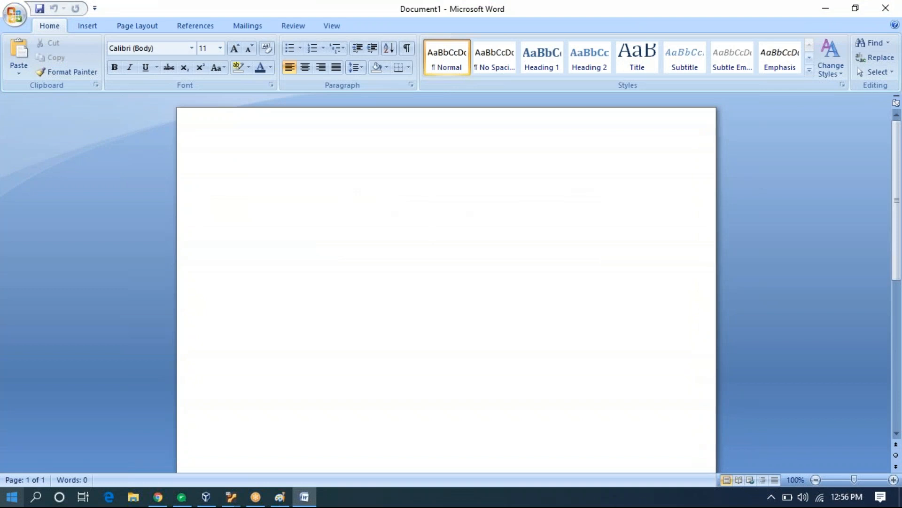
Type the note 'hi', 'this is a sensitive document', 'Please handle it carefully' on separate lines.
type("w")
key("BackSpace")
type("hi")
key("Return")
key("Return")
type("this is a sensitive document")
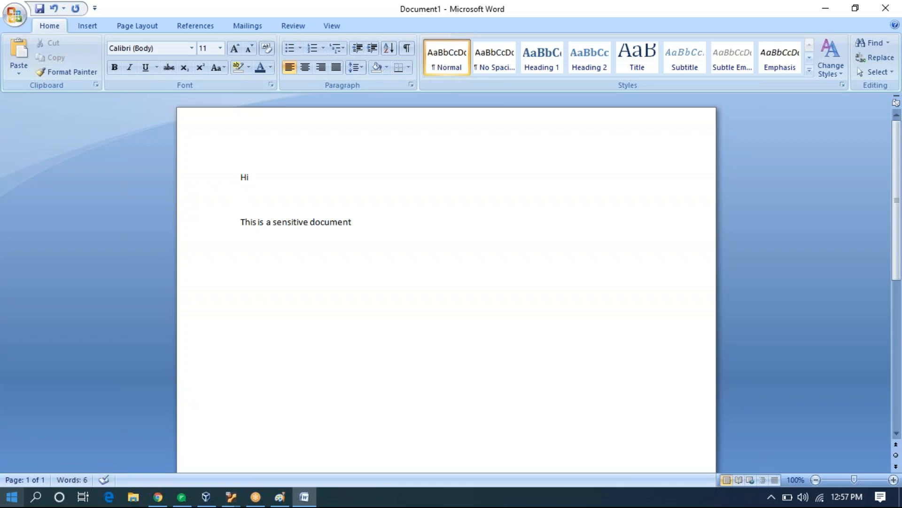
key("Return")
key("Return")
type("Ple")
type("ase handl")
type("e i")
type("r carefull")
type("y")
key("BackSpace")
key("BackSpace")
key("BackSpace")
key("BackSpace")
key("BackSpace")
key("BackSpace")
key("BackSpace")
key("BackSpace")
type("t car")
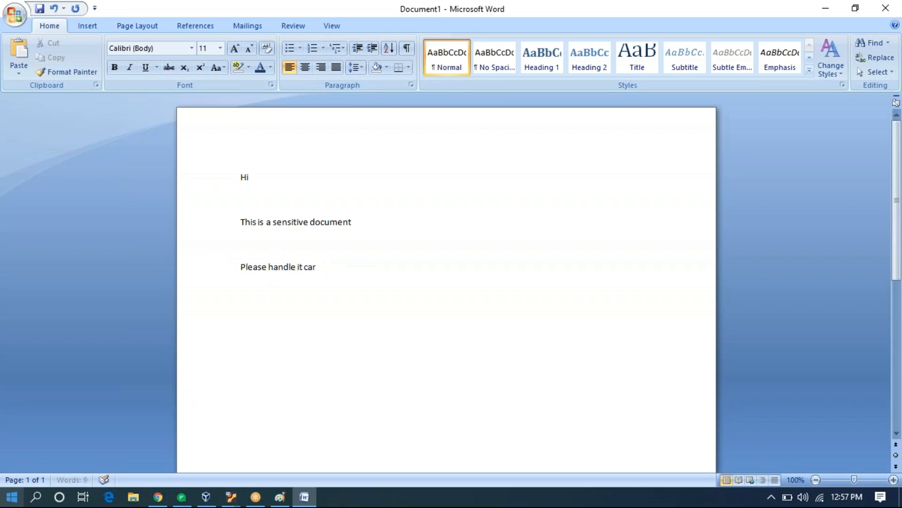
type("efully")
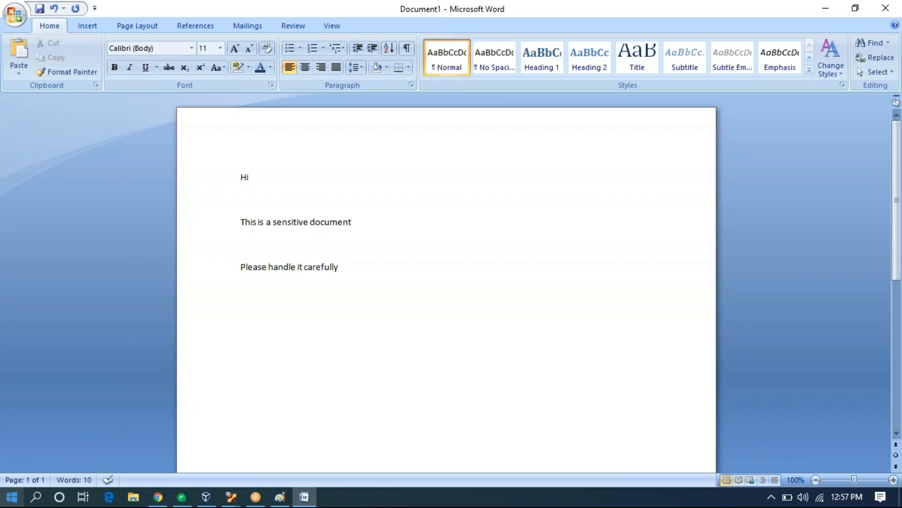
Save the document to the Desktop as Hi.docx and close Word.
key("ctrl+s")
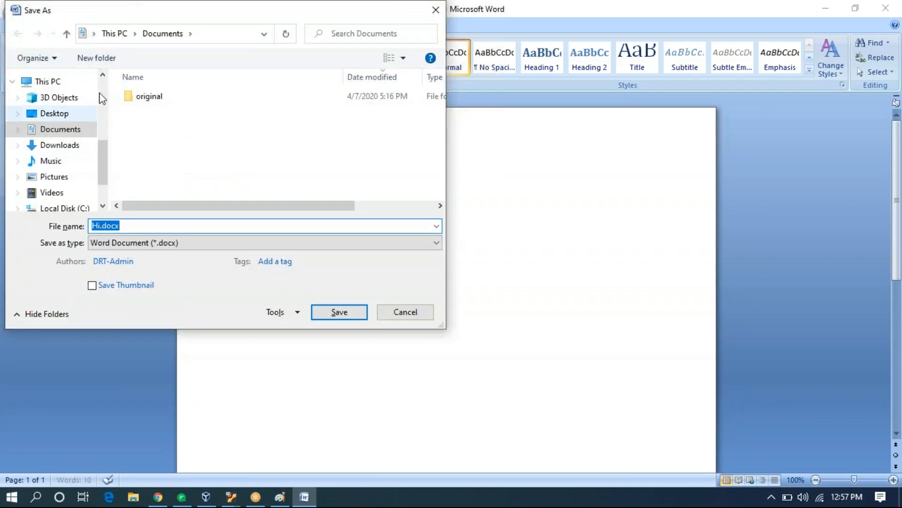
left_click(63, 119)
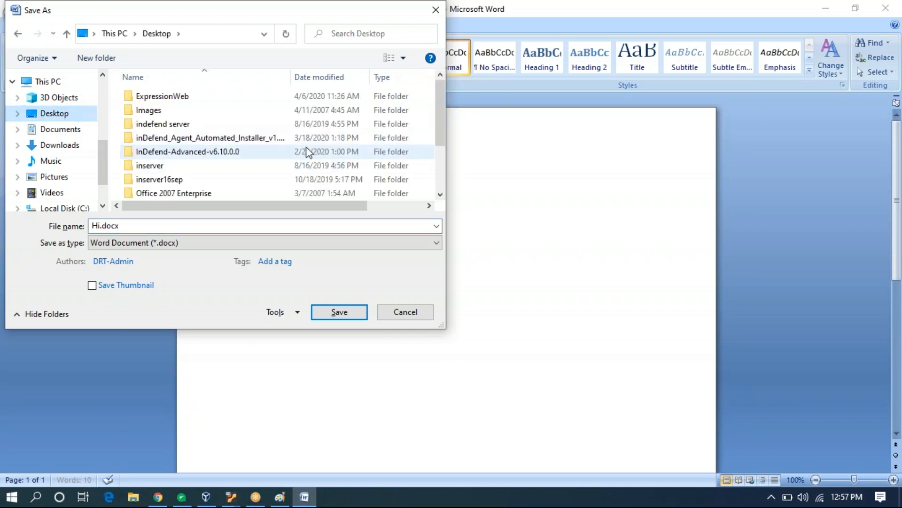
scroll(333, 155, "down", 2)
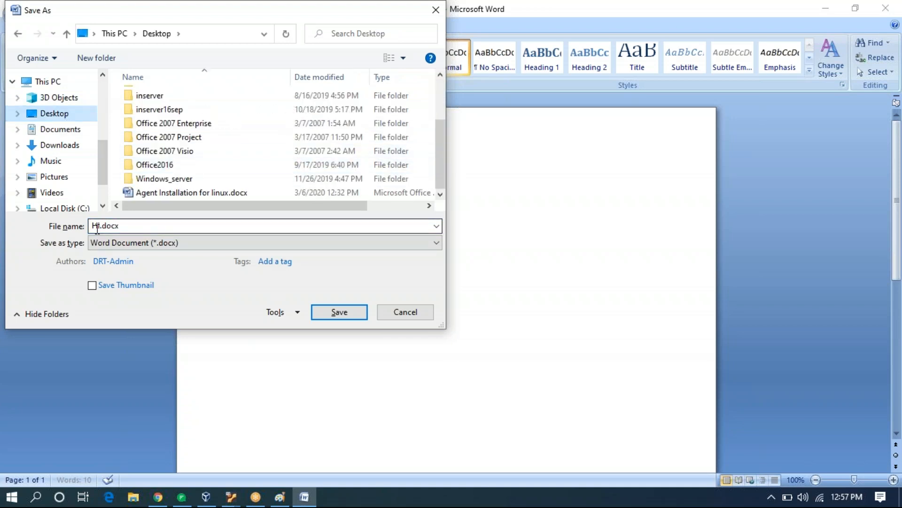
left_click(339, 312)
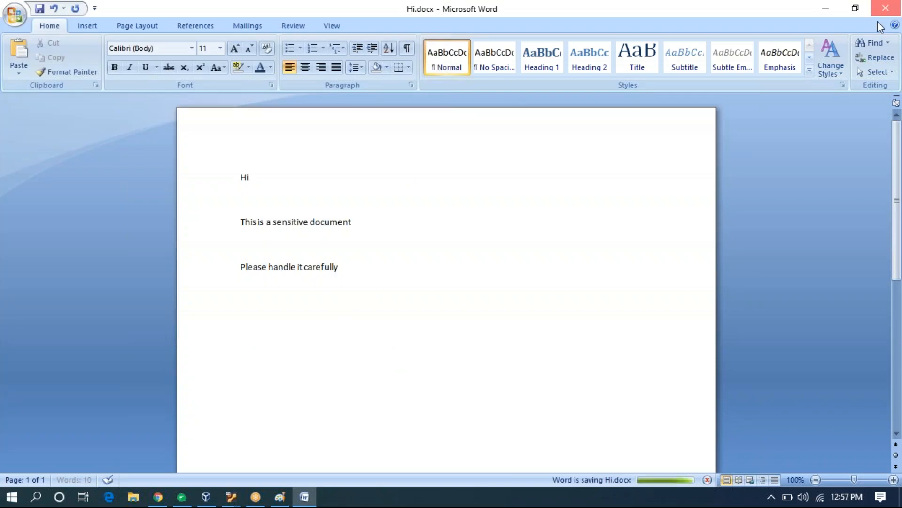
left_click(885, 6)
left_click(10, 499)
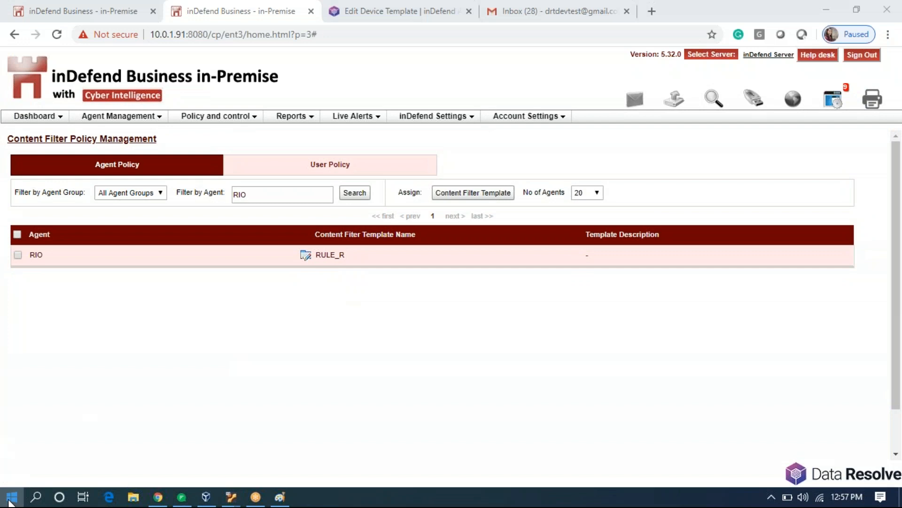
Launch Microsoft Office Word 2007 from a Start menu search for 'word'.
type("doc")
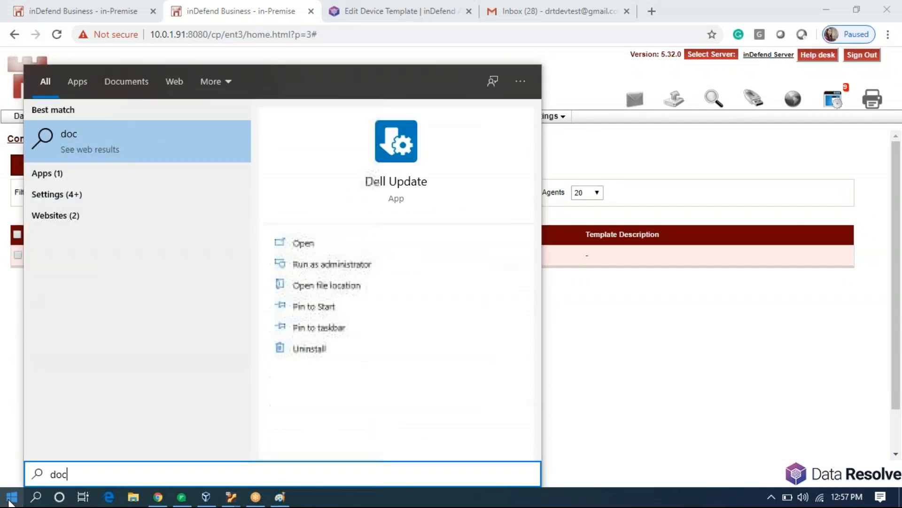
key("BackSpace")
key("BackSpace")
key("BackSpace")
type("word")
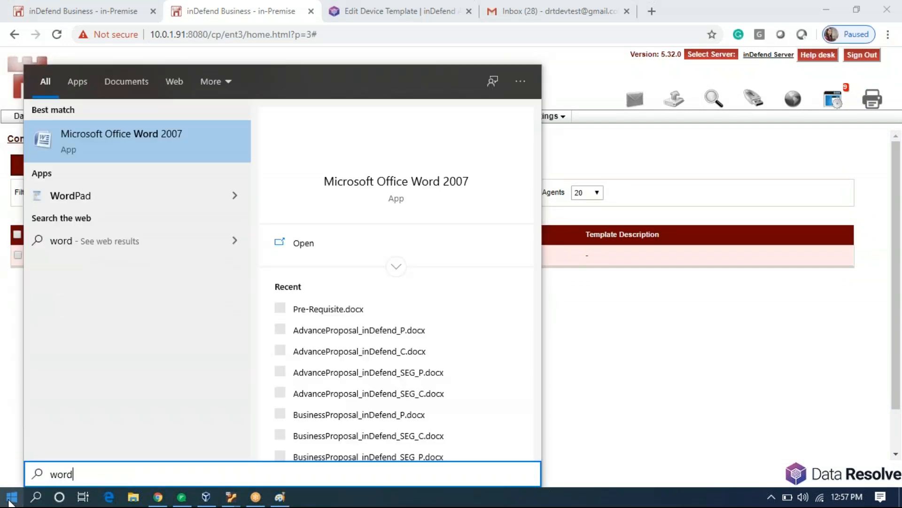
key("Return")
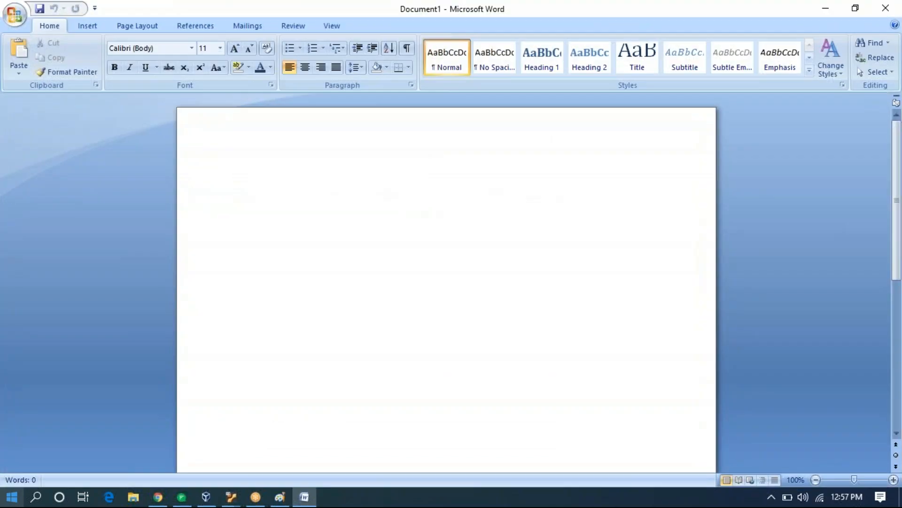
Type 'hi this is my contact detail' and two phone numbers on separate lines, then start saving to Desktop.
type("hi")
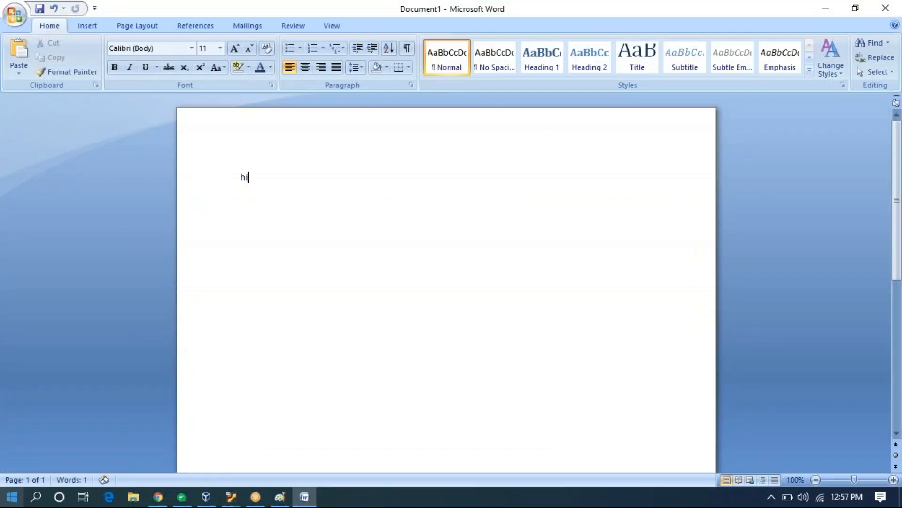
type(" this is my constact")
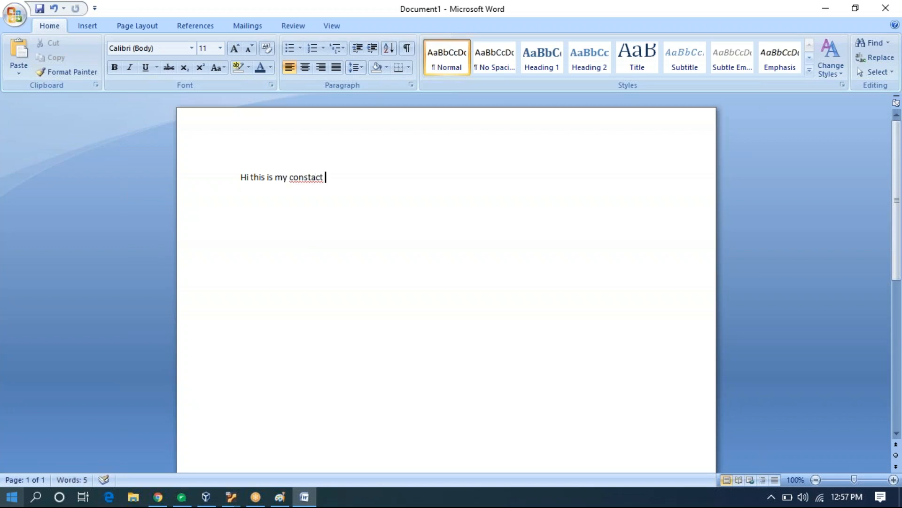
key("BackSpace")
key("BackSpace")
key("BackSpace")
key("BackSpace")
key("BackSpace")
key("BackSpace")
type("tact detail")
key("Return")
key("Return")
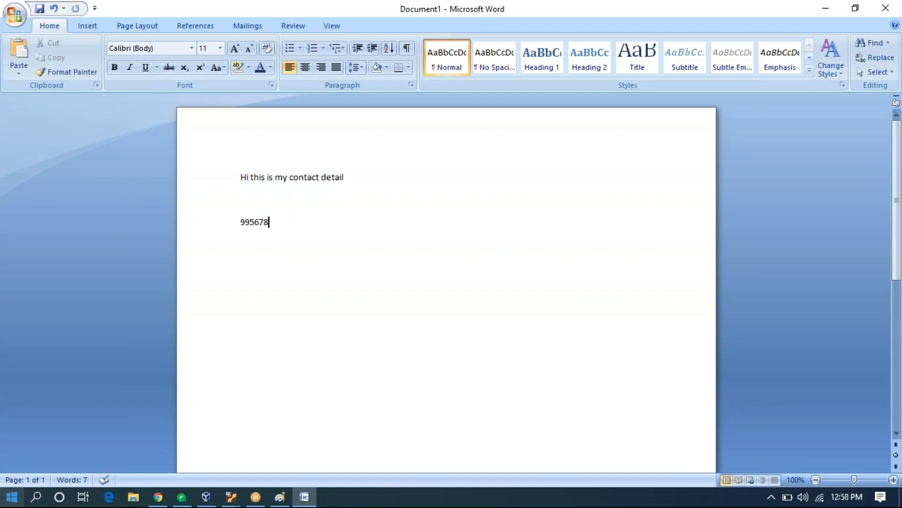
key("Return")
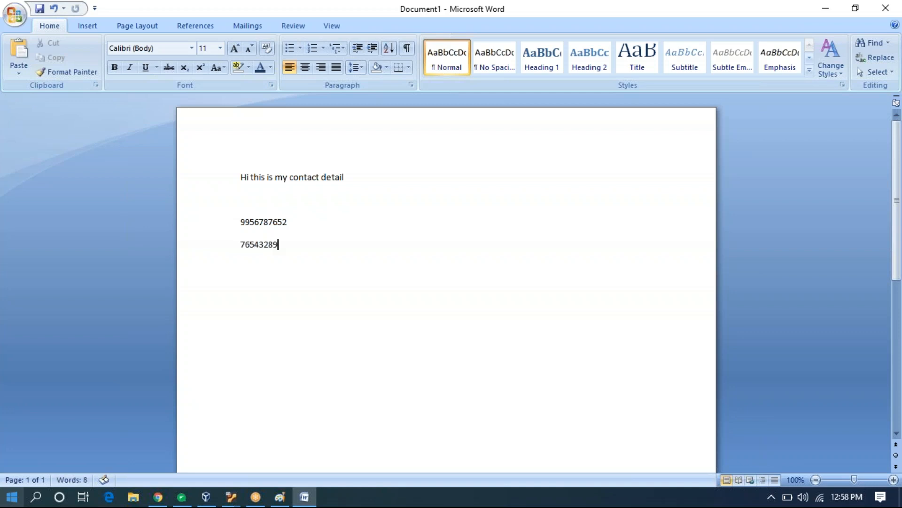
key("ctrl+s")
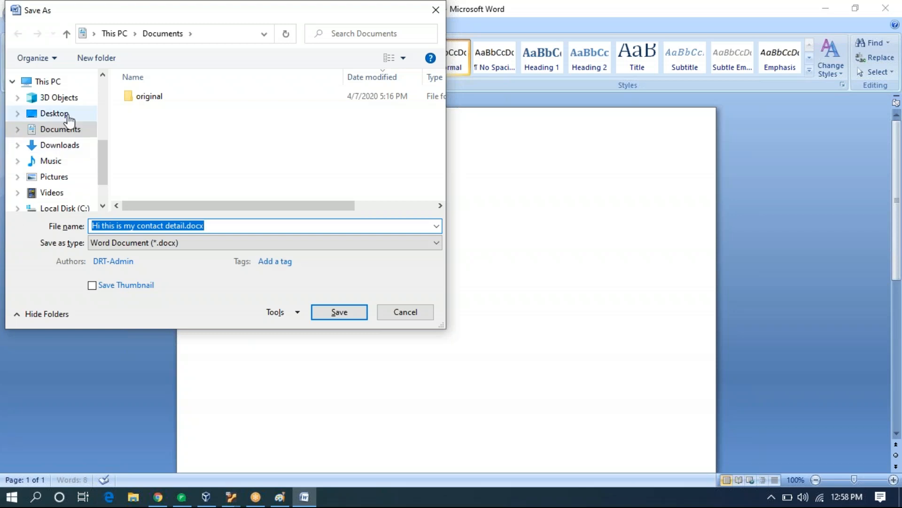
left_click(66, 115)
Shorten the file name to 'contact', save as contact.docx, and close Word.
left_click(216, 224)
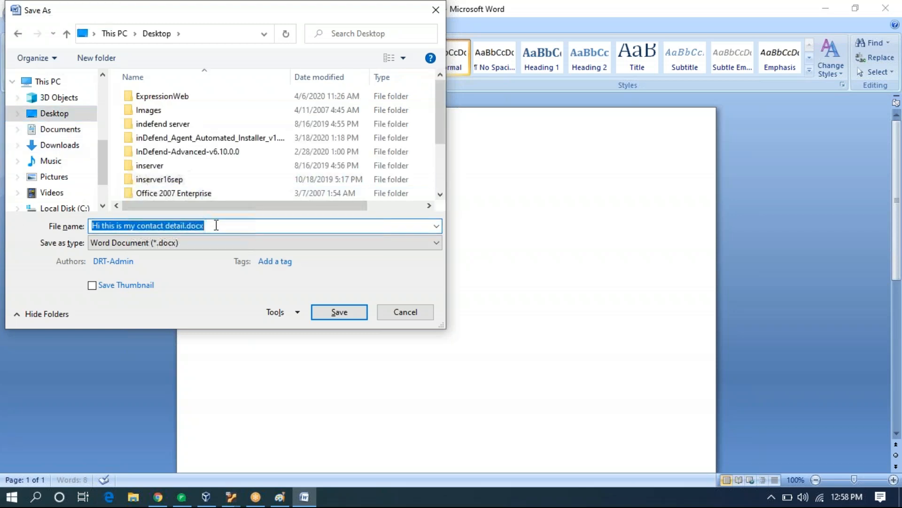
left_click(187, 226)
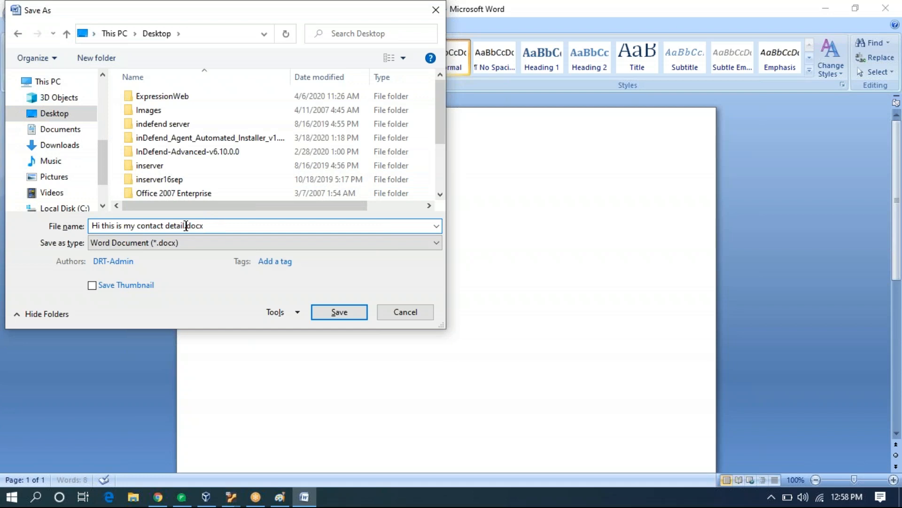
key("BackSpace")
key("BackSpace")
key("BackSpace")
key("BackSpace")
key("BackSpace")
key("BackSpace")
key("BackSpace")
key("BackSpace")
key("BackSpace")
key("BackSpace")
key("BackSpace")
key("BackSpace")
key("BackSpace")
key("BackSpace")
key("BackSpace")
key("BackSpace")
key("BackSpace")
key("BackSpace")
key("BackSpace")
key("BackSpace")
key("BackSpace")
key("Return")
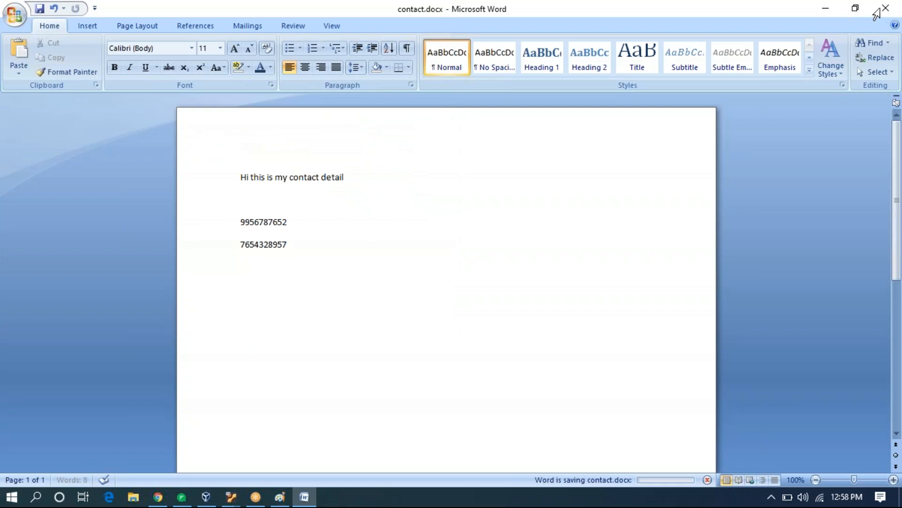
left_click(886, 9)
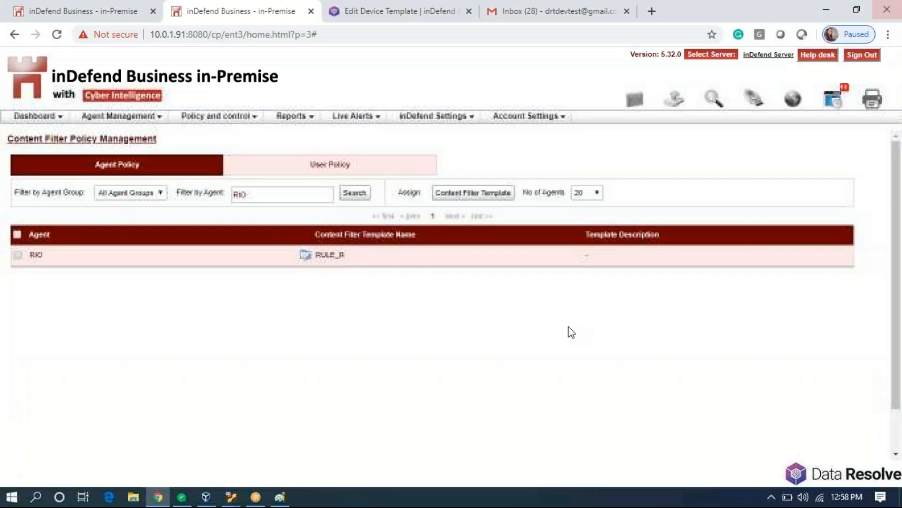
Launch Word 2007 and type 'Hi this is a normal document. No policy here.'.
left_click(13, 497)
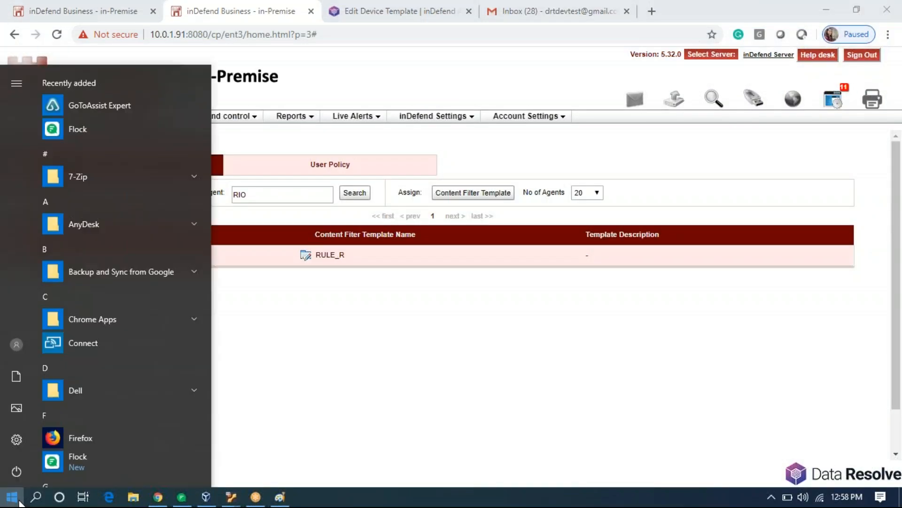
type("wor")
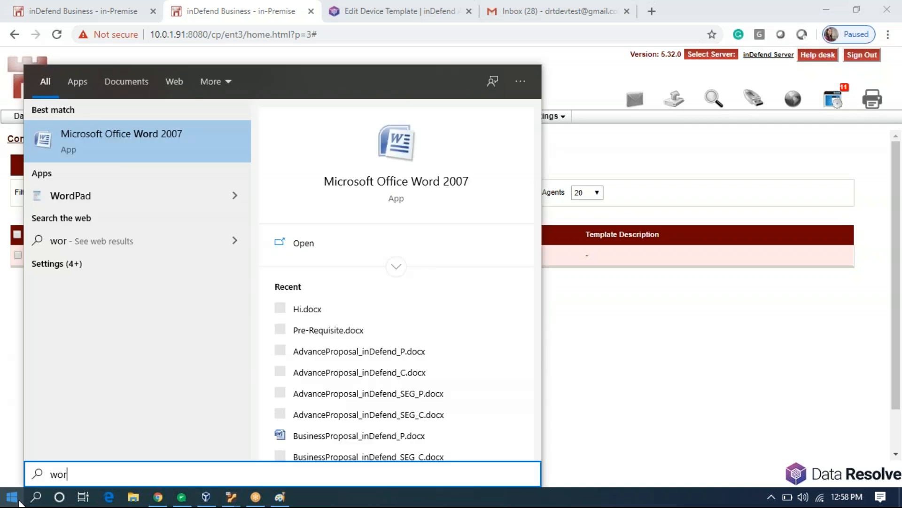
key("Return")
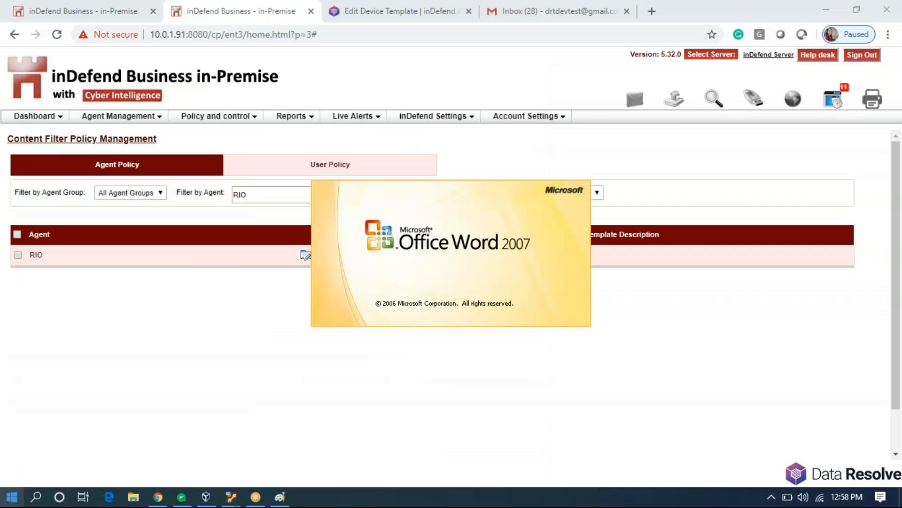
type("Hi this is a no")
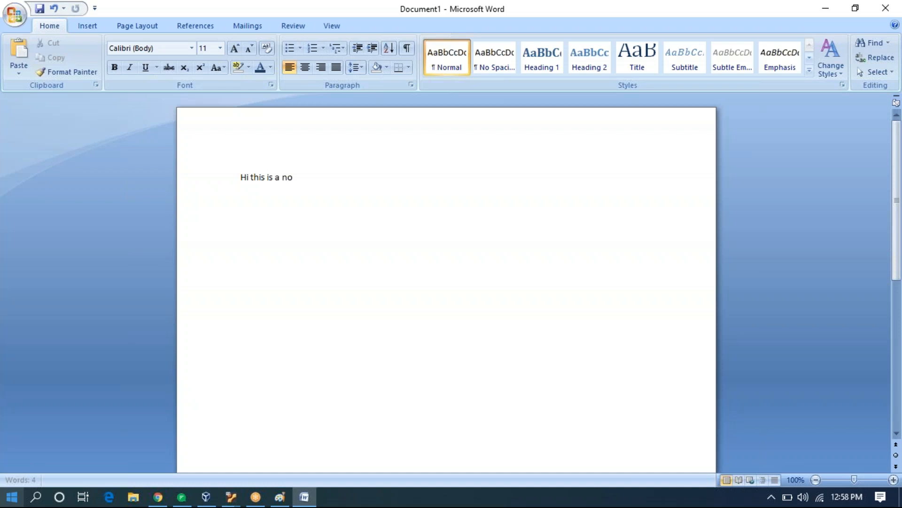
type("rmal document. No policy here.")
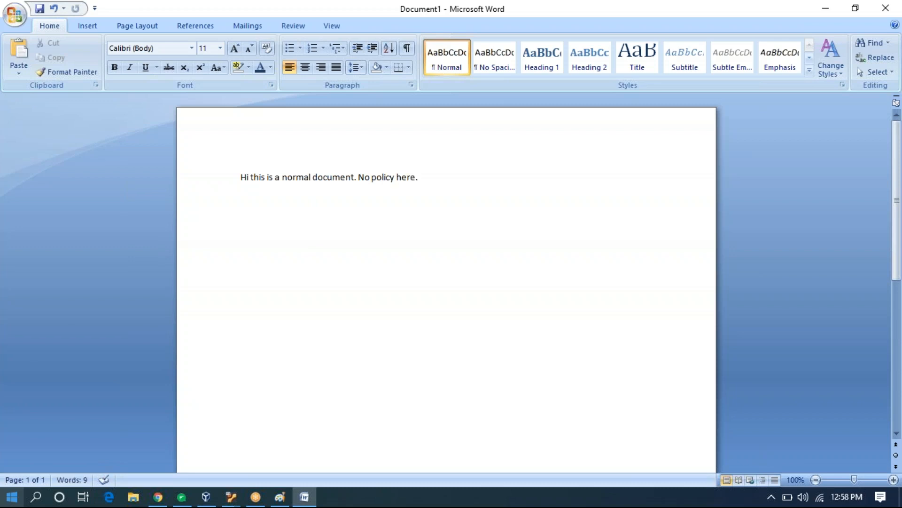
Save the document to the Desktop as sample.docx and close Word.
key("ctrl+s")
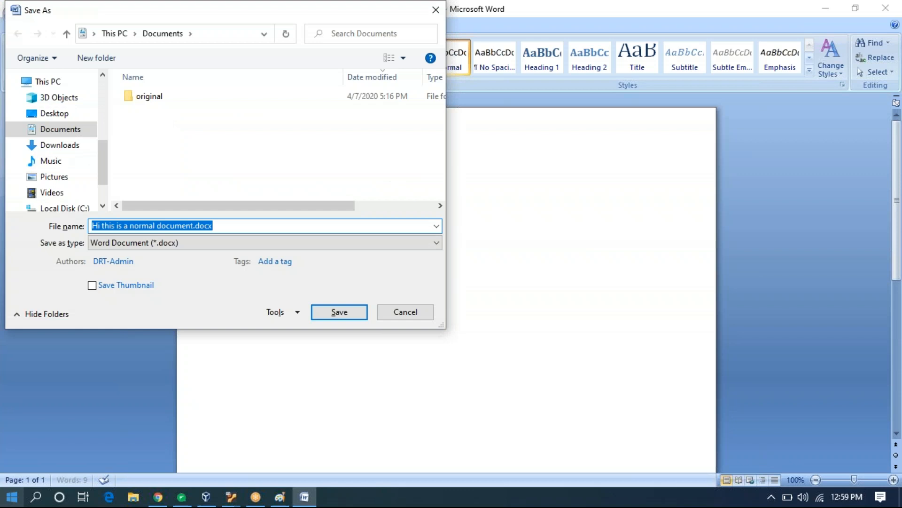
key("BackSpace")
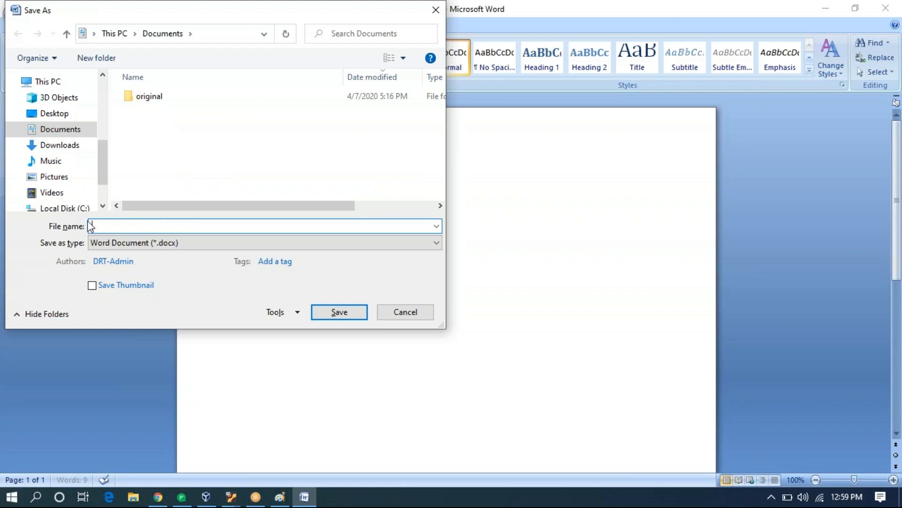
left_click(52, 114)
left_click(135, 226)
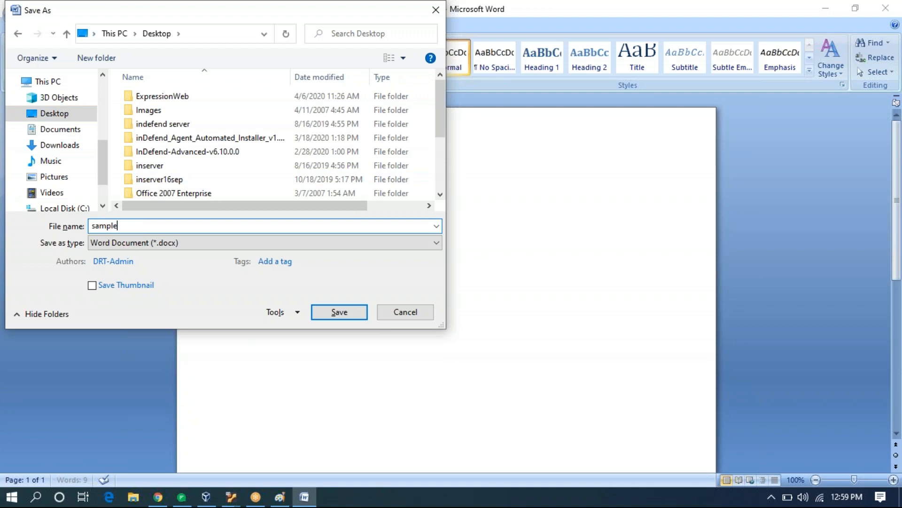
type("sample")
key("Return")
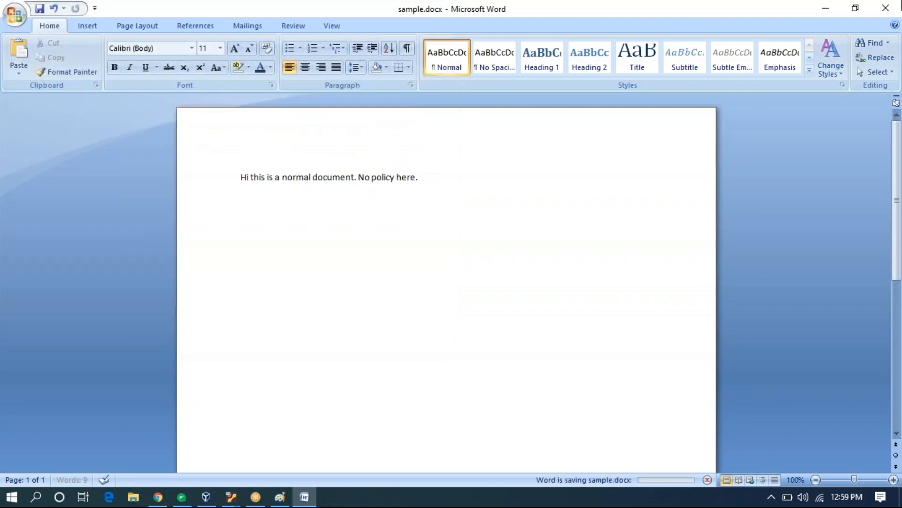
left_click(884, 9)
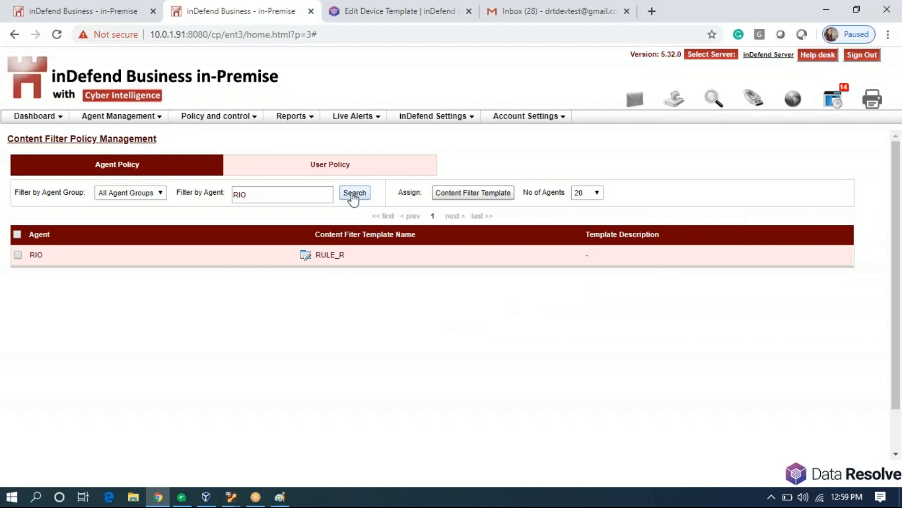
In Gmail, compose a new email to the test recipient with subject 'Word'.
left_click(559, 14)
left_click(60, 113)
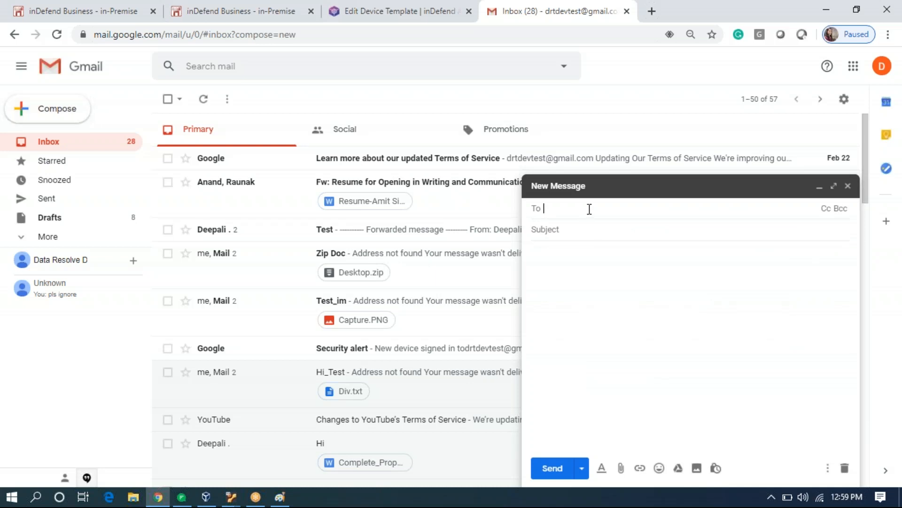
type("dee")
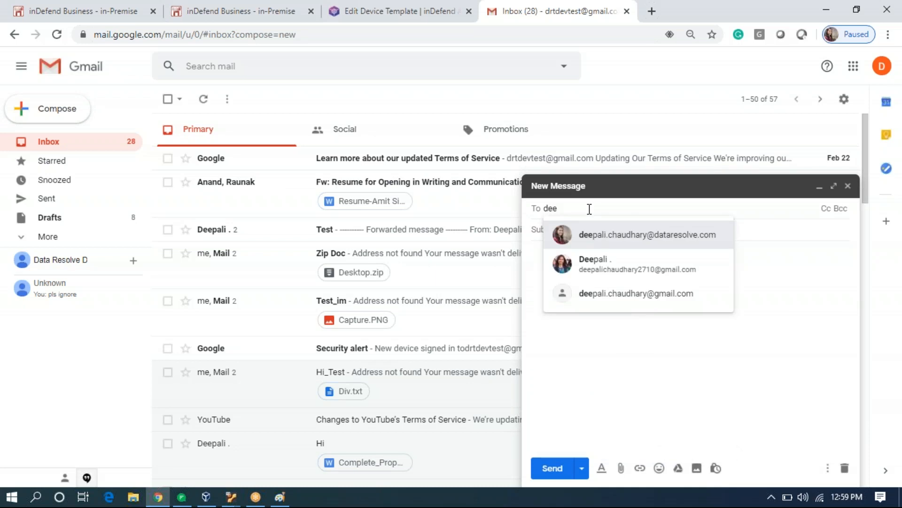
key("Return")
left_click(579, 229)
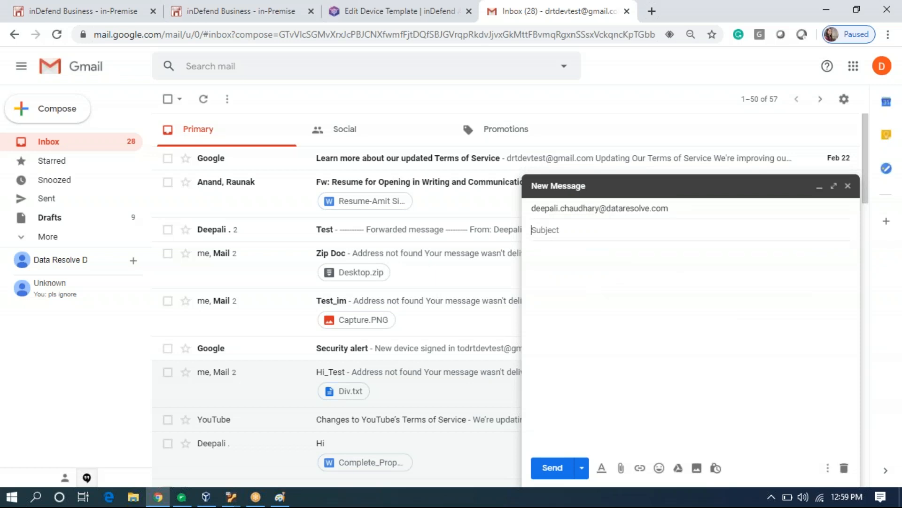
type("Word")
left_click(564, 256)
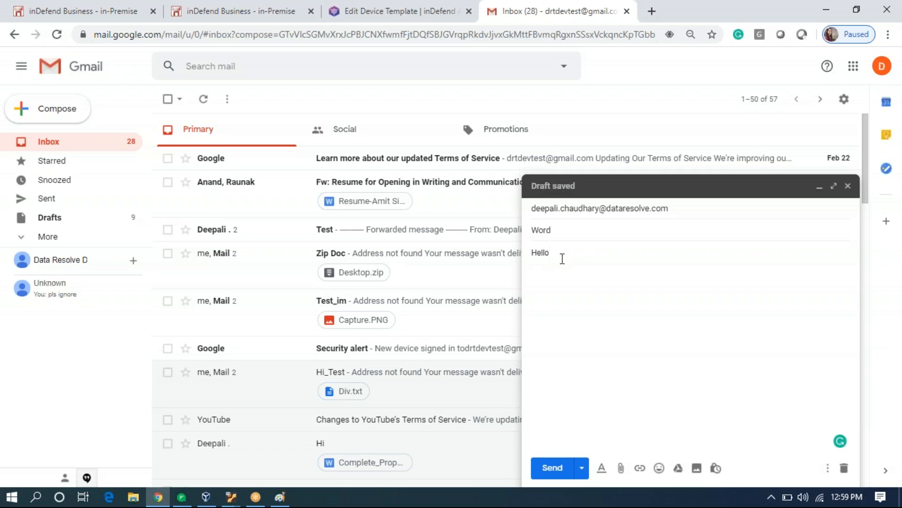
Attach Hi.docx from the Desktop and send the email.
left_click(621, 468)
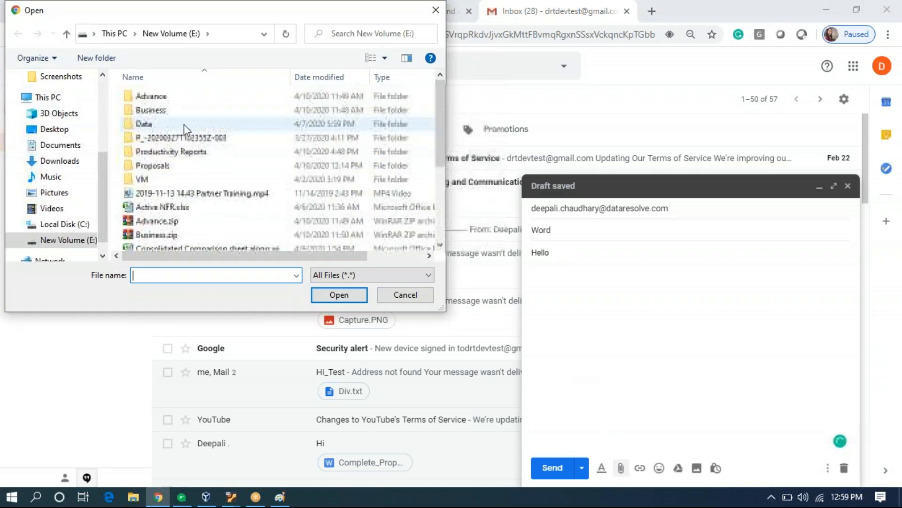
left_click(54, 129)
scroll(226, 176, "down", 6)
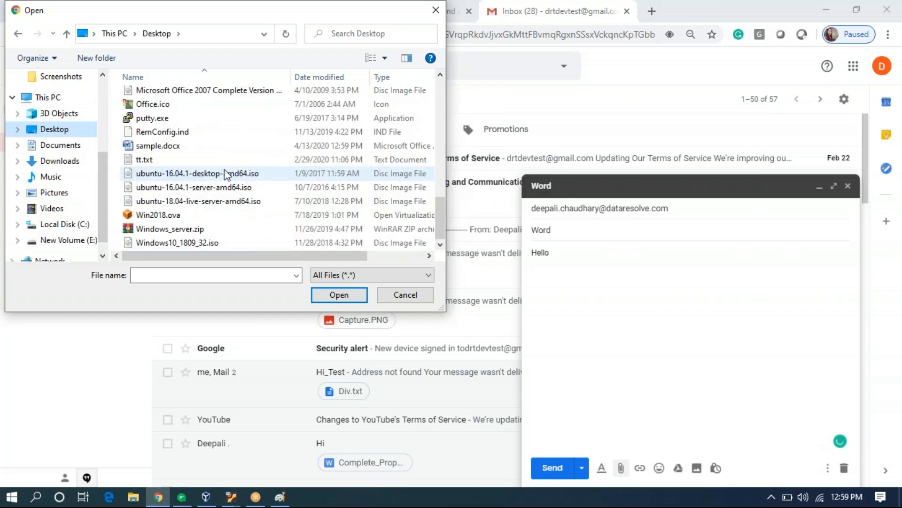
scroll(214, 228, "up", 4)
scroll(214, 228, "down", 4)
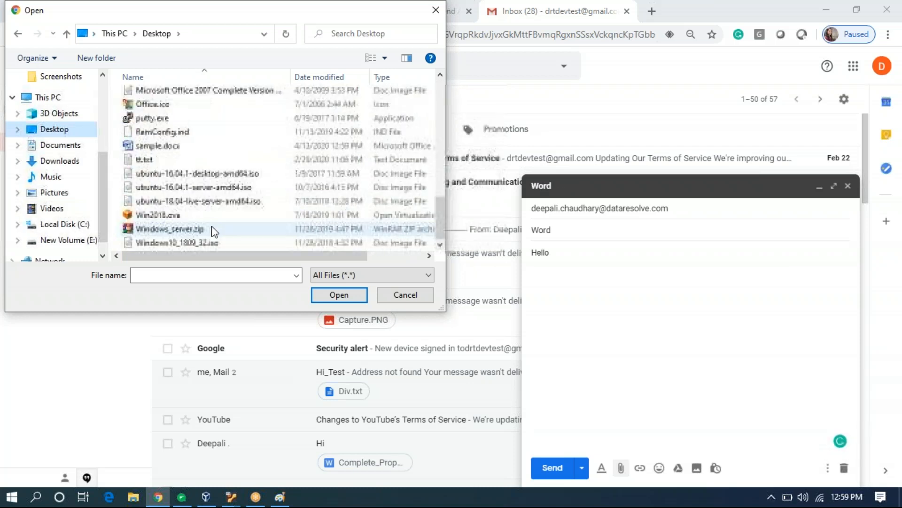
scroll(212, 228, "up", 1)
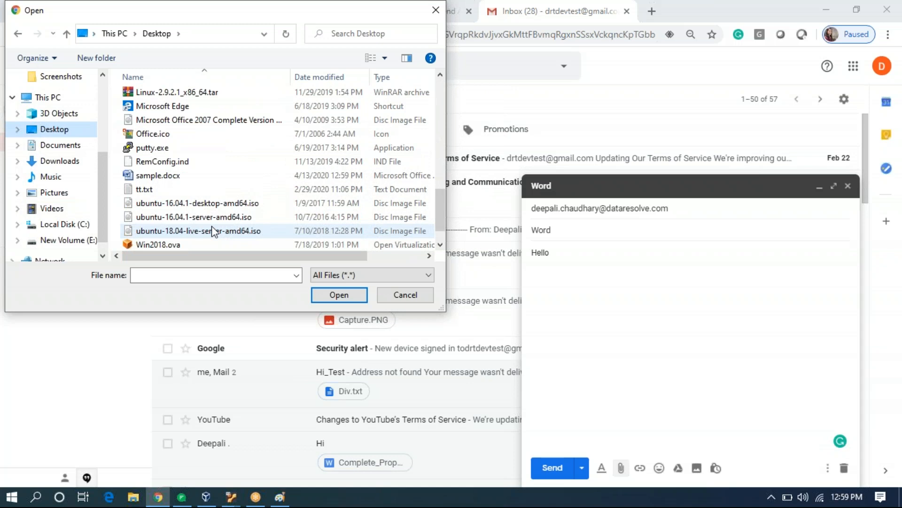
scroll(211, 226, "up", 4)
double_click(168, 93)
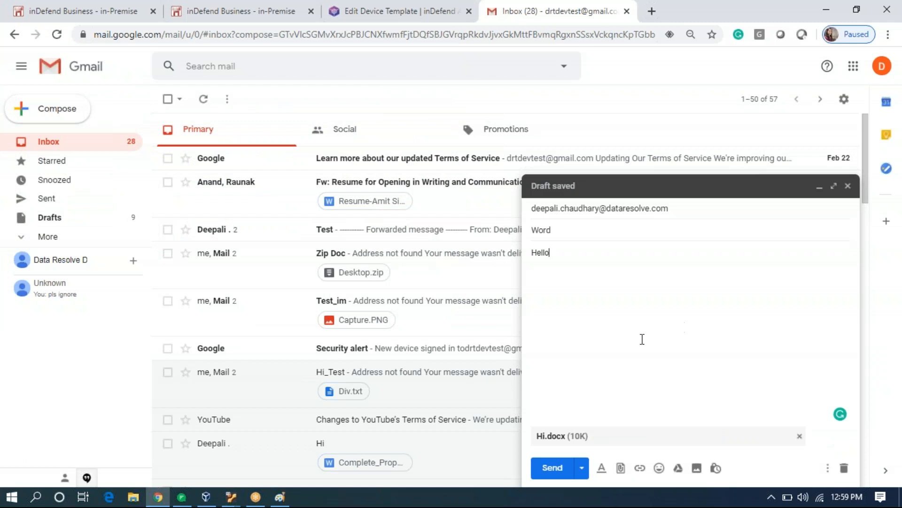
left_click(553, 467)
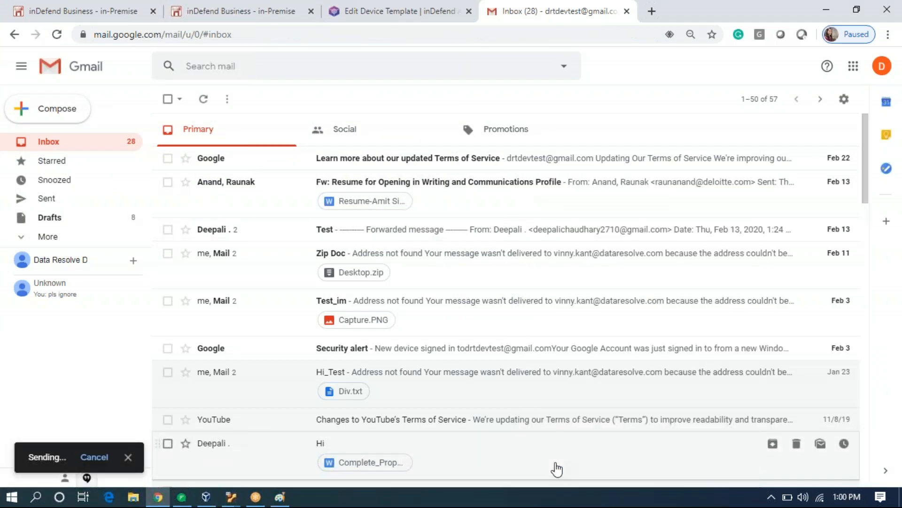
Compose a new email to the same recipient with subject 'Number'.
left_click(60, 110)
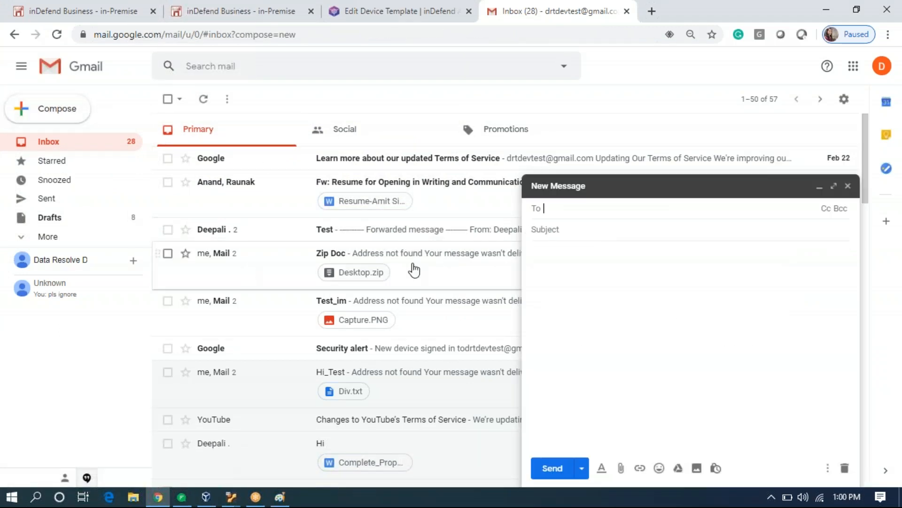
type("dee")
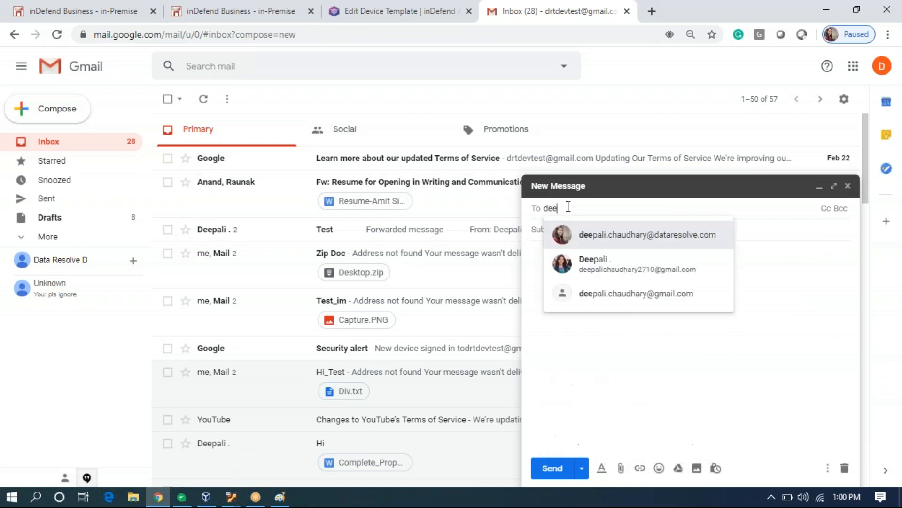
key("Return")
left_click(572, 231)
type("Number")
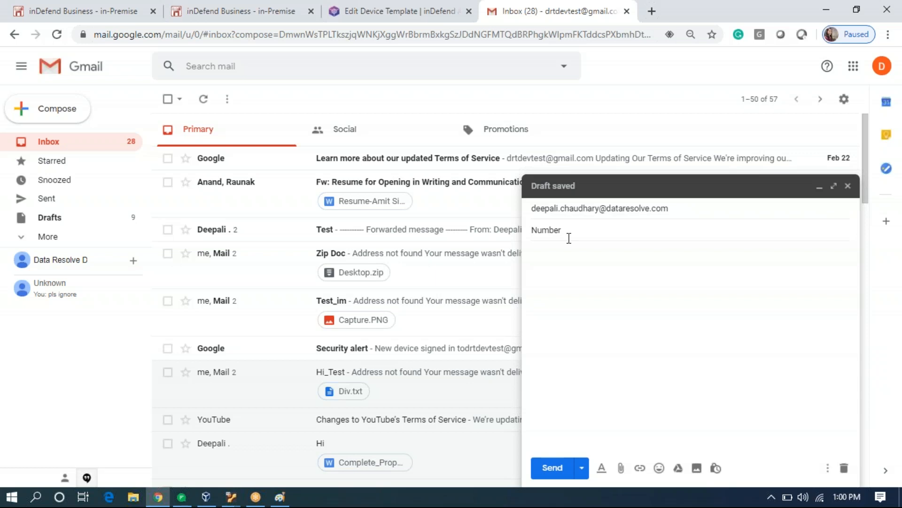
left_click(560, 258)
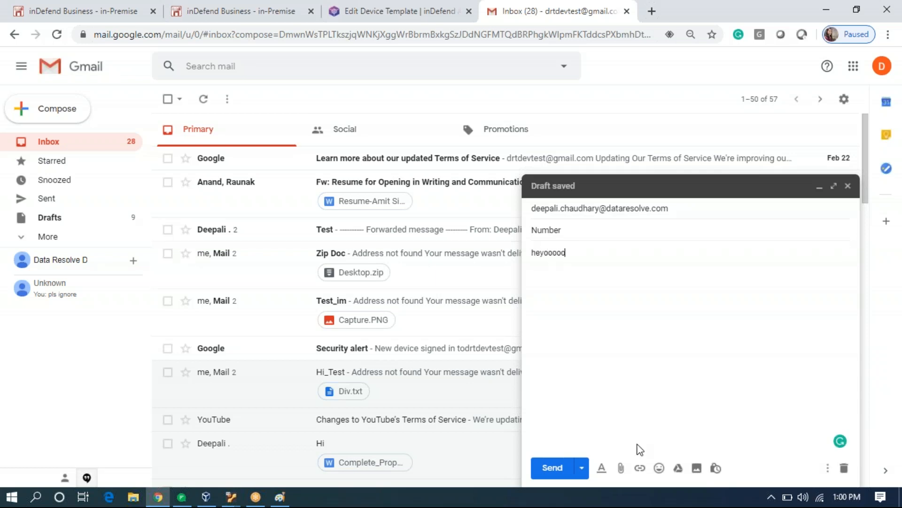
Attach contact.docx and send the email.
left_click(621, 467)
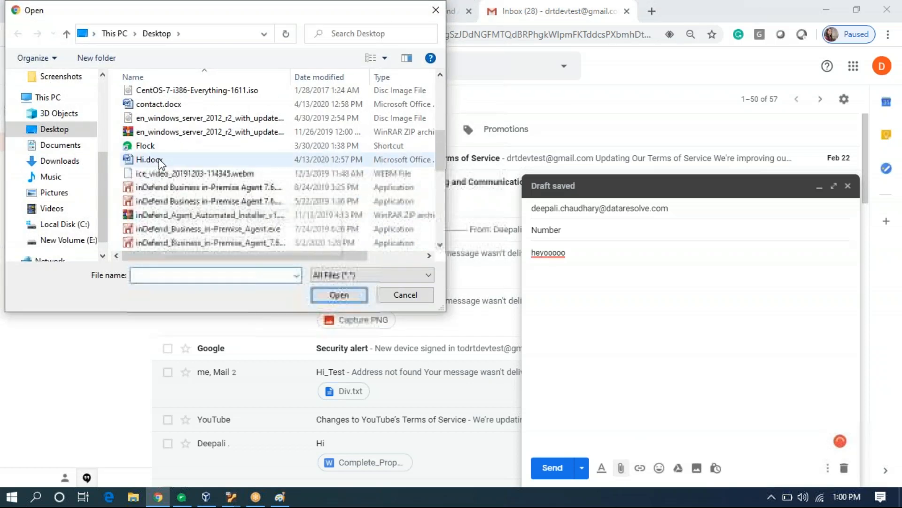
double_click(185, 103)
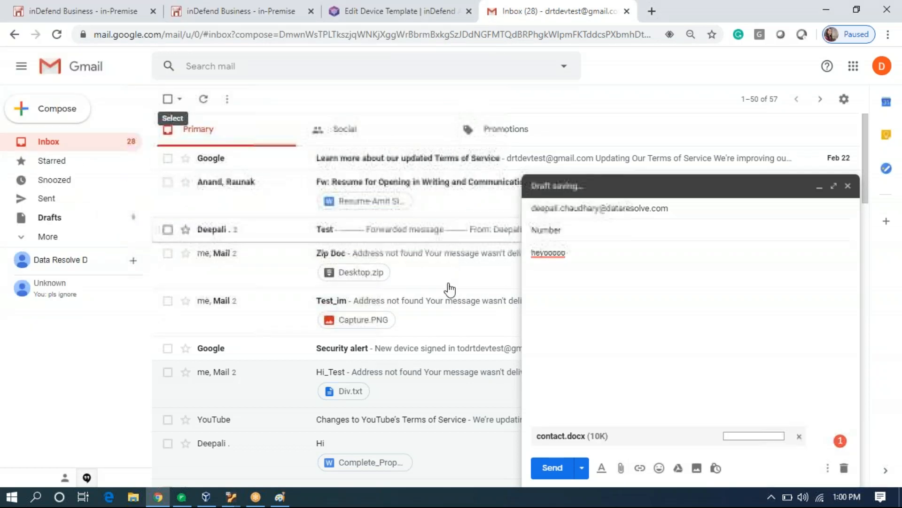
left_click(558, 475)
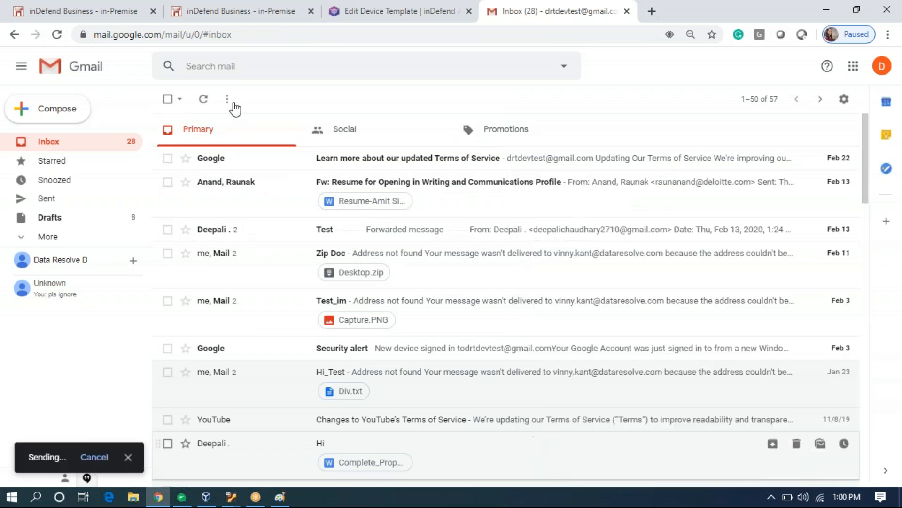
Address a new email to the suggested contact with subject 'text' and body 'Hey'.
left_click(73, 108)
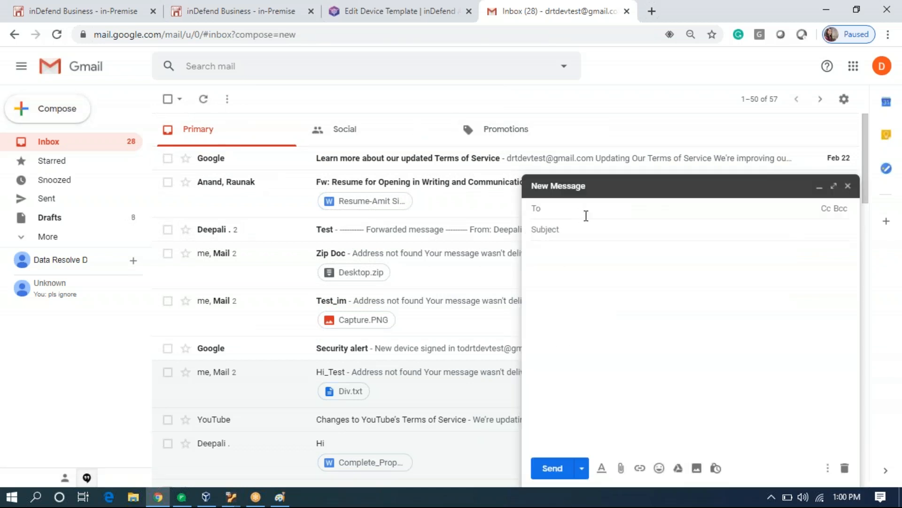
type("dee")
left_click(594, 237)
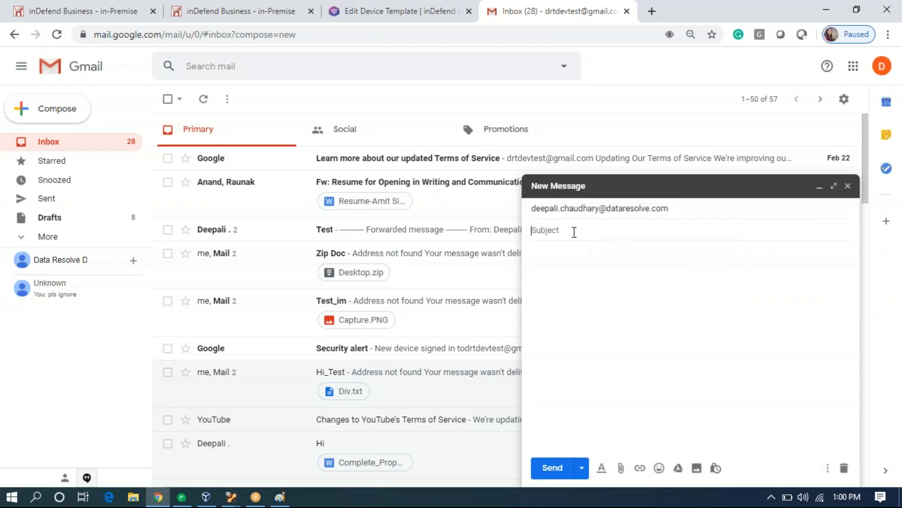
type("text")
left_click(583, 263)
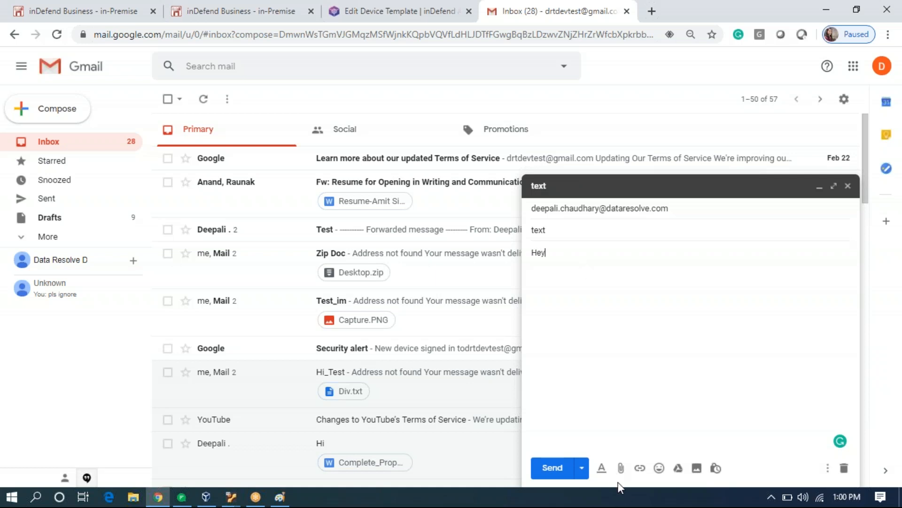
Attach Launcher.txt from the Desktop, send the email, and start a blank new message.
left_click(621, 468)
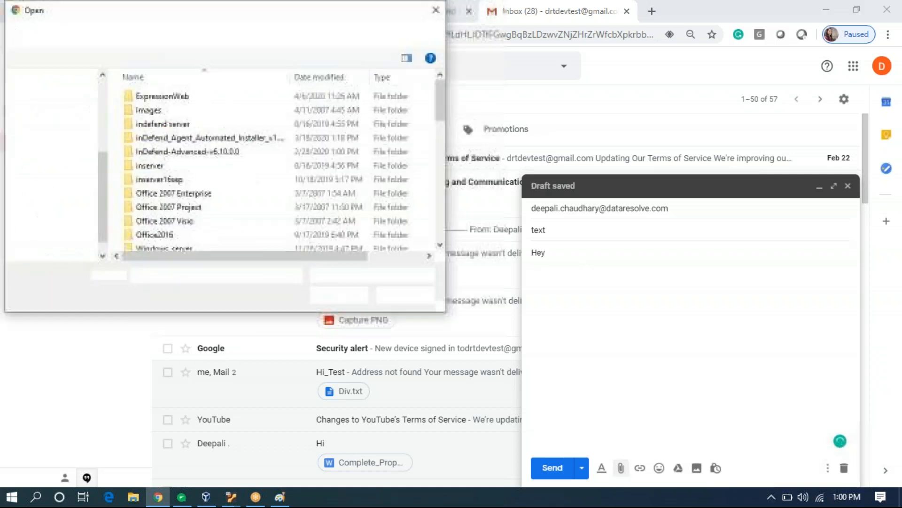
scroll(240, 153, "down", 5)
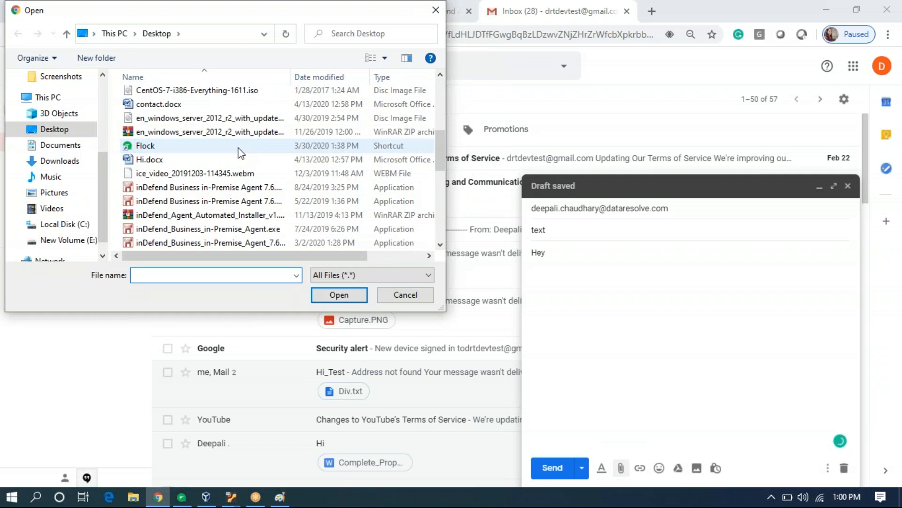
scroll(240, 152, "down", 5)
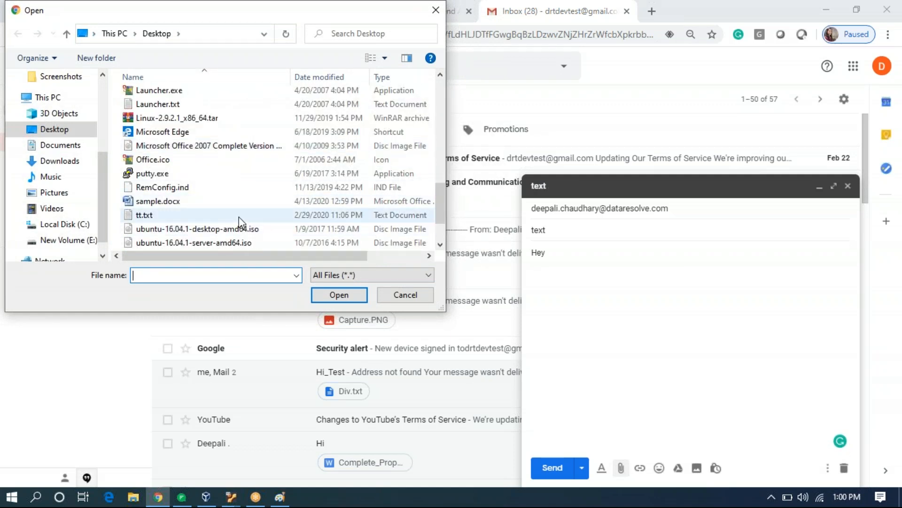
double_click(216, 109)
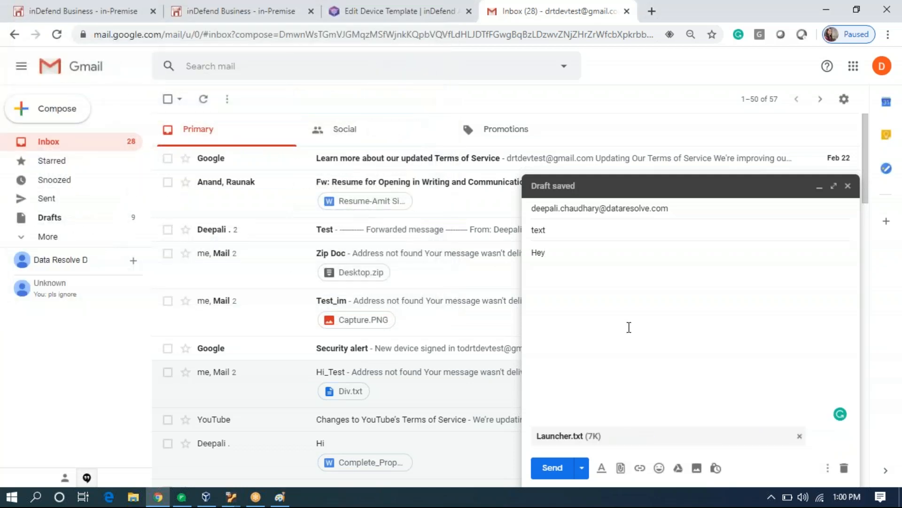
left_click(554, 470)
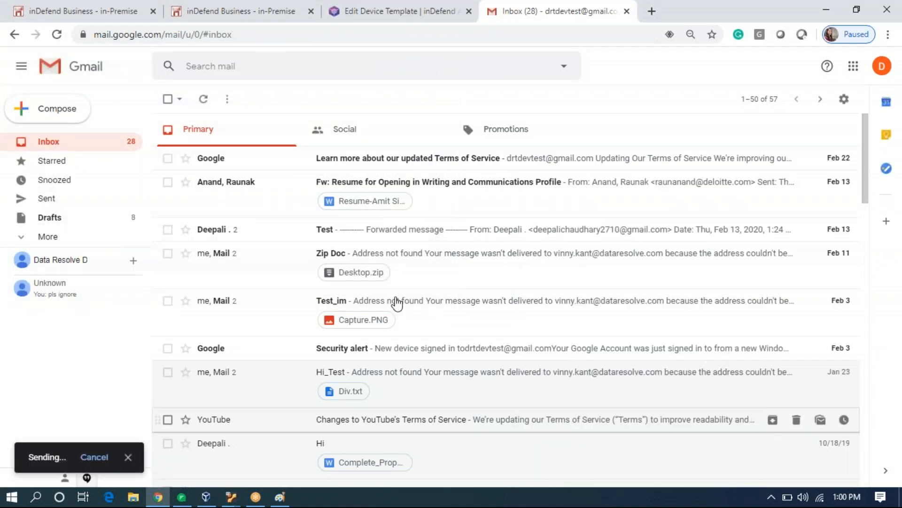
left_click(56, 116)
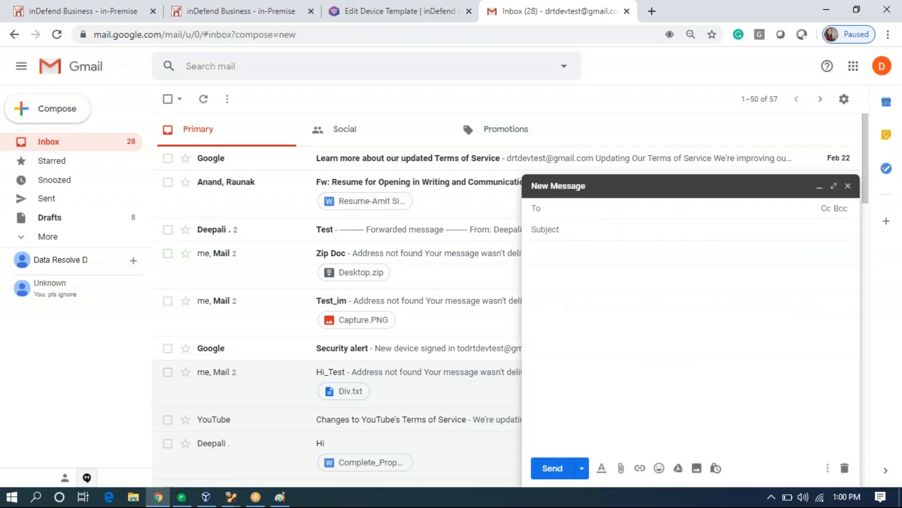
Email the same contact with subject 'Sample', body 'hi' and sample.docx attached.
type("dee")
key("Return")
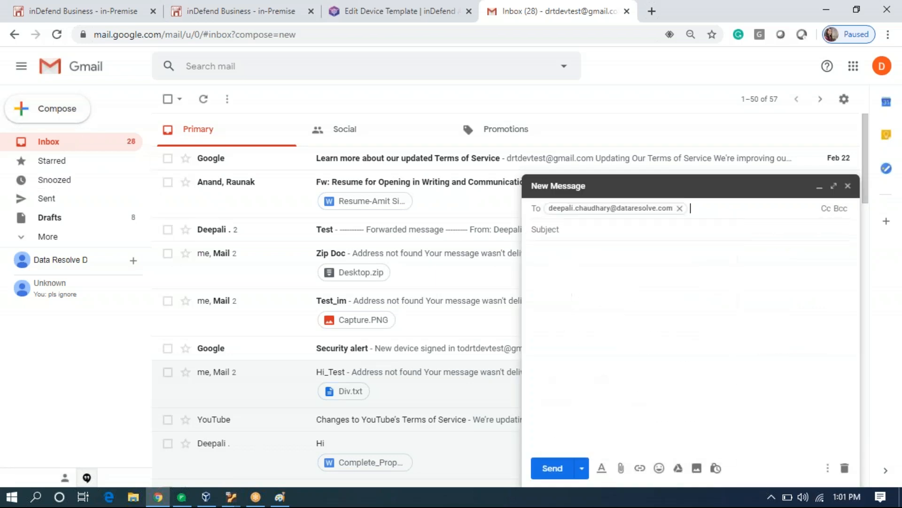
left_click(593, 228)
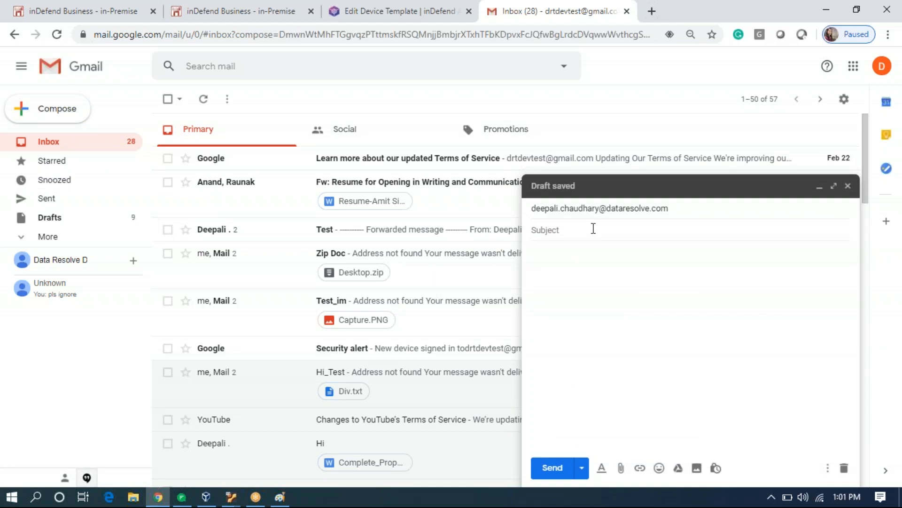
type("Sample")
left_click(580, 263)
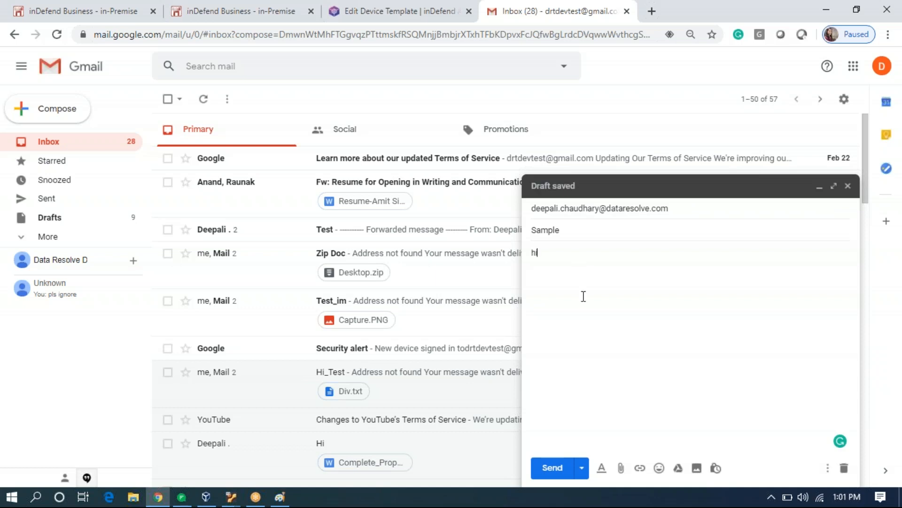
left_click(620, 467)
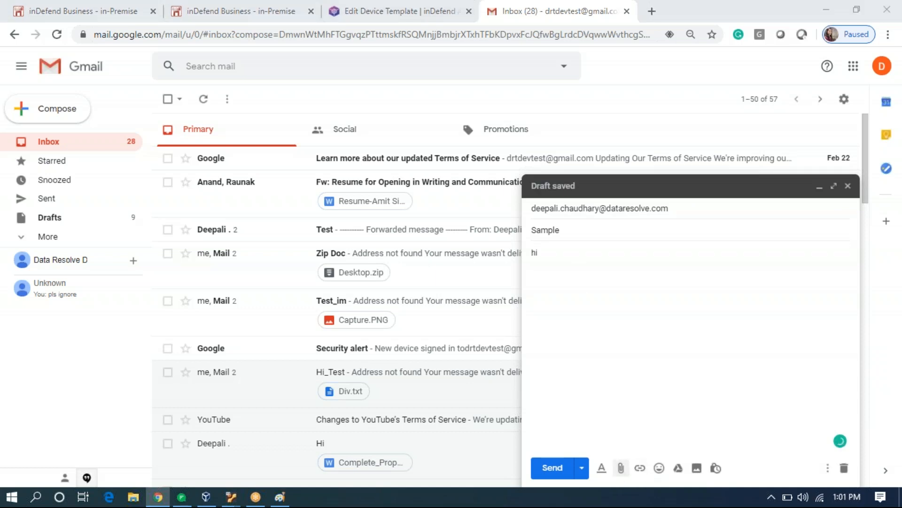
scroll(201, 204, "down", 5)
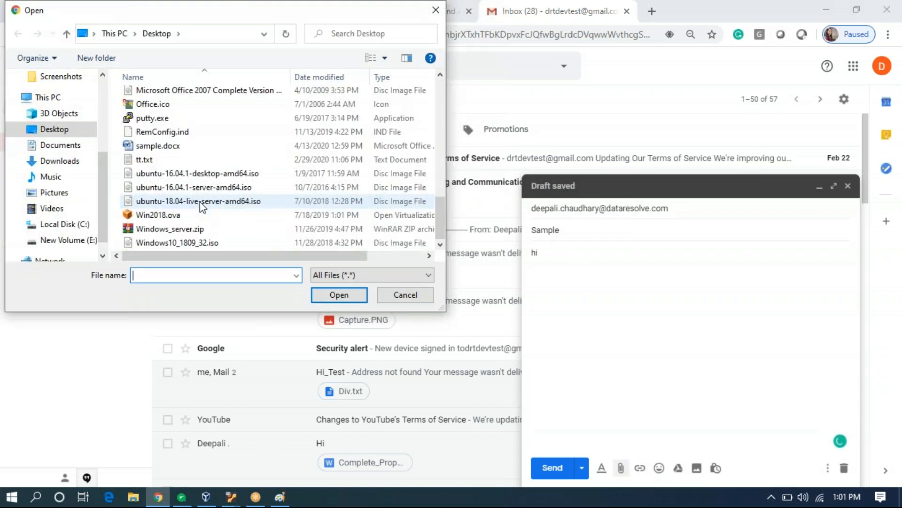
double_click(198, 149)
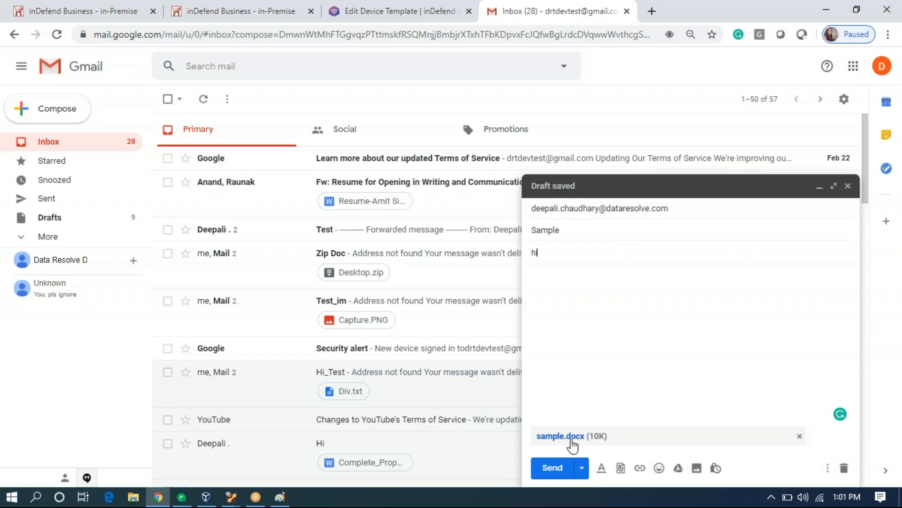
left_click(553, 468)
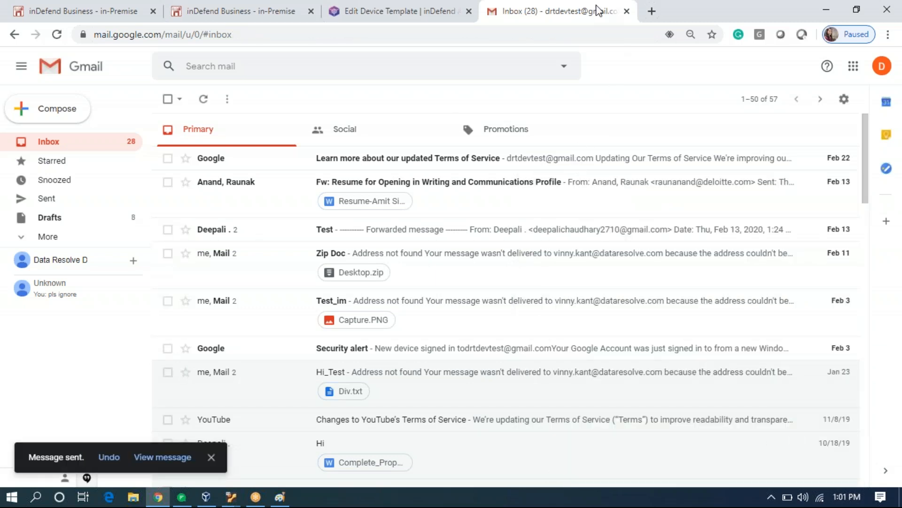
In the inDefend tab, view and close the Email Incident Alerts popup, then open a new browser tab.
left_click(225, 21)
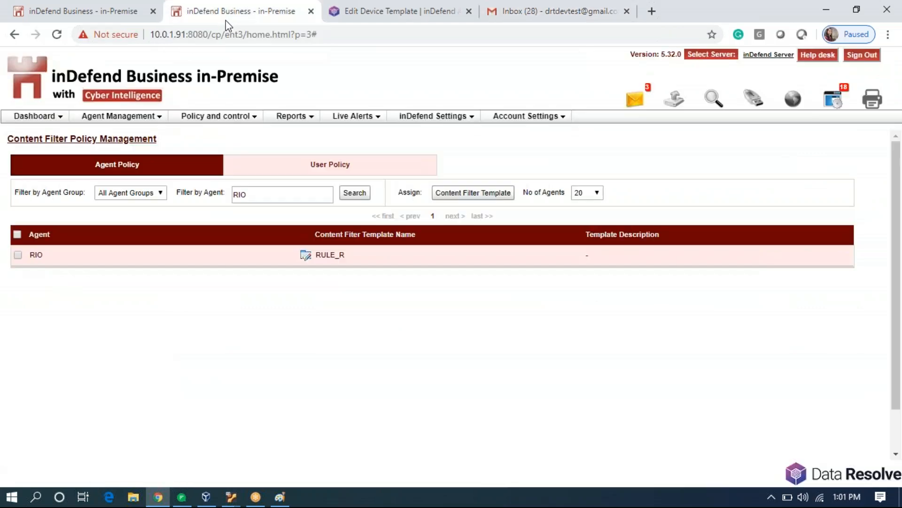
left_click(635, 102)
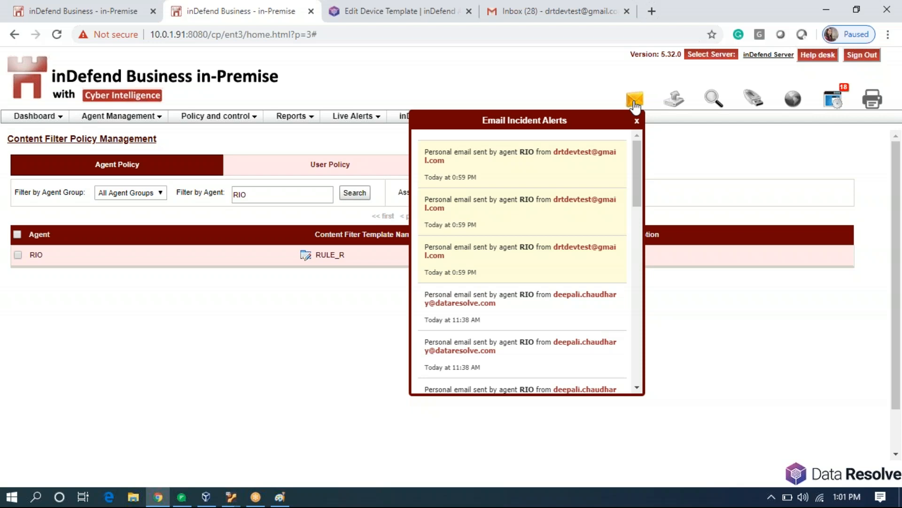
left_click(691, 162)
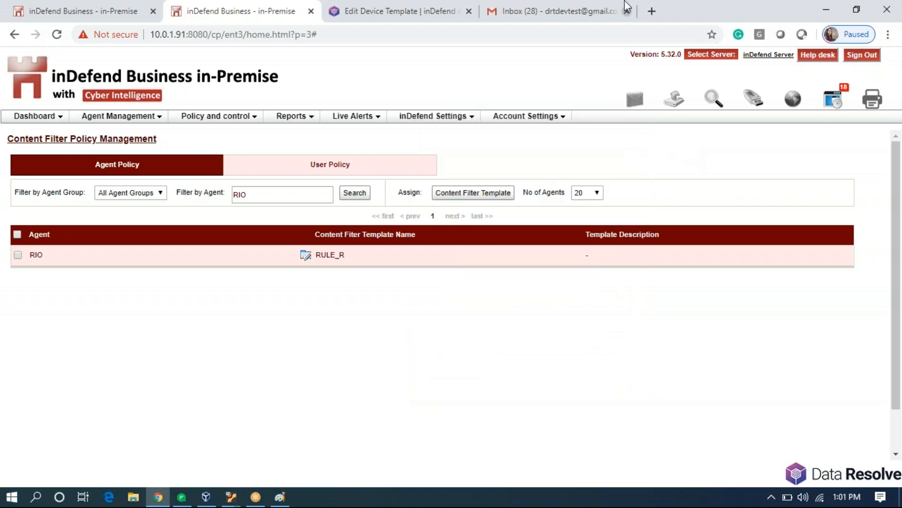
key("ctrl+t")
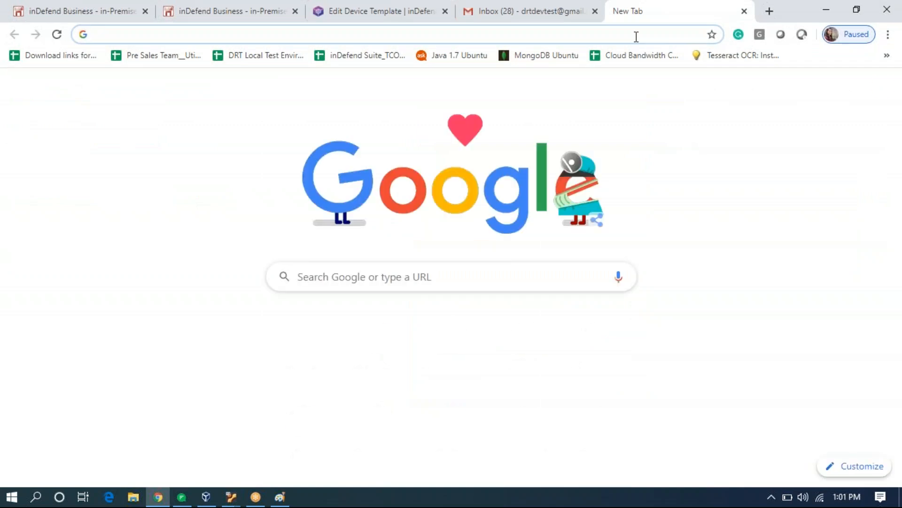
On 4shared.com, upload contact.docx, Hi.docx, sample.docx and Launcher.txt together.
type("4share")
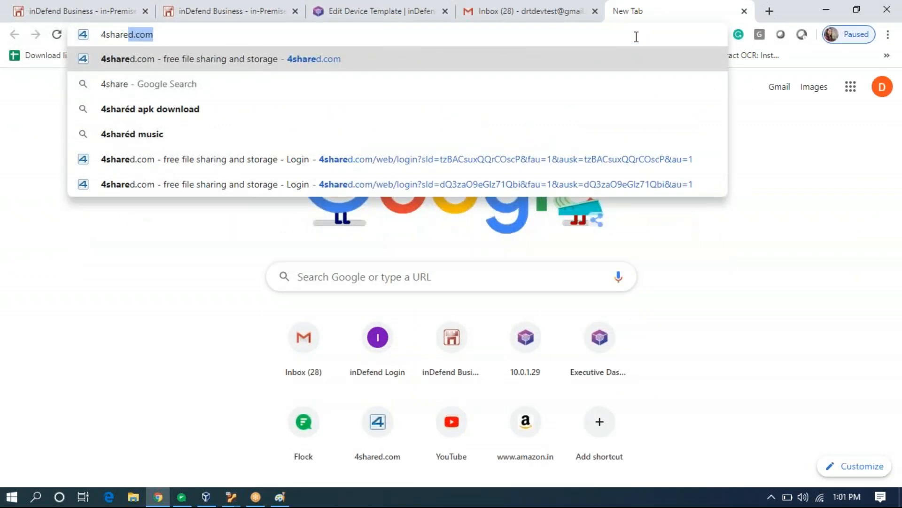
key("Return")
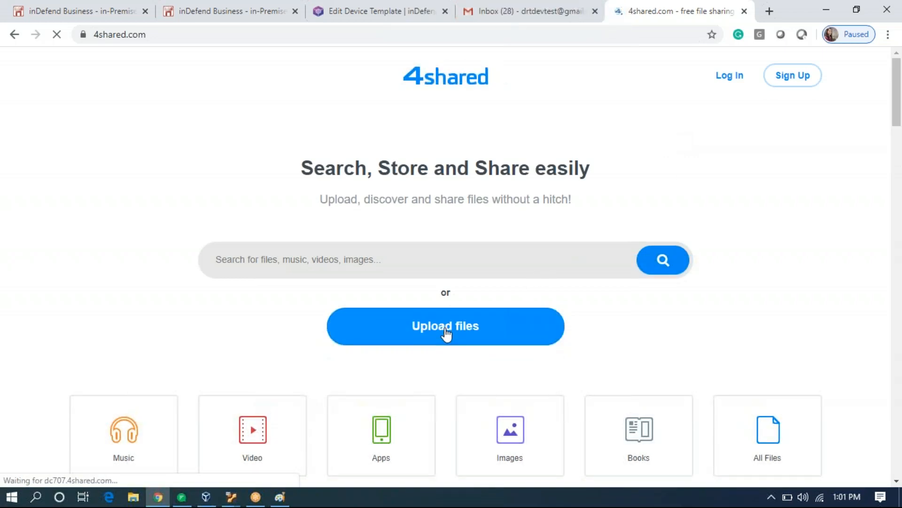
left_click(445, 333)
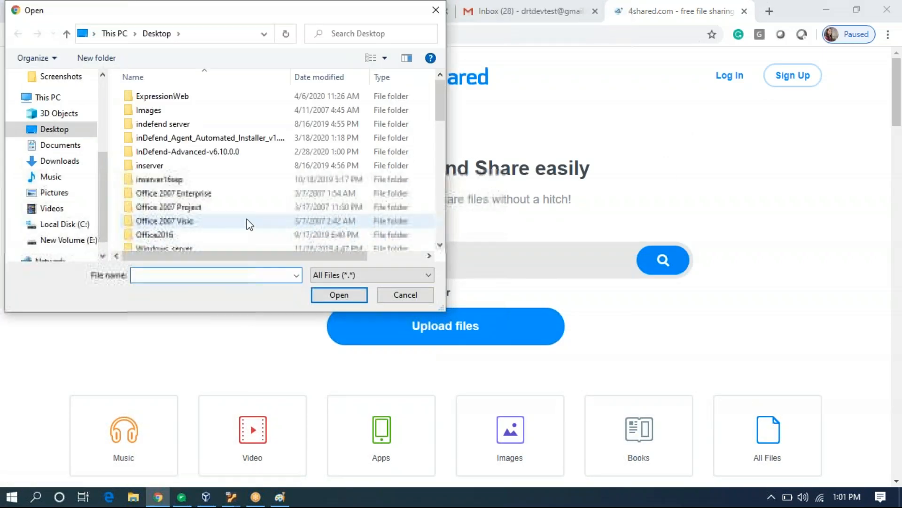
scroll(247, 226, "down", 4)
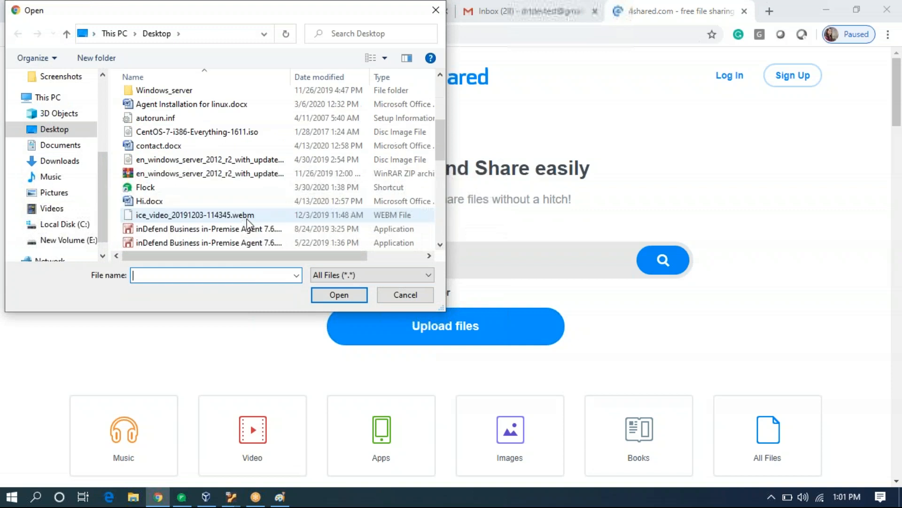
left_click(197, 147)
left_click(197, 200, "ctrl")
scroll(197, 205, "down", 2)
scroll(197, 207, "down", 6)
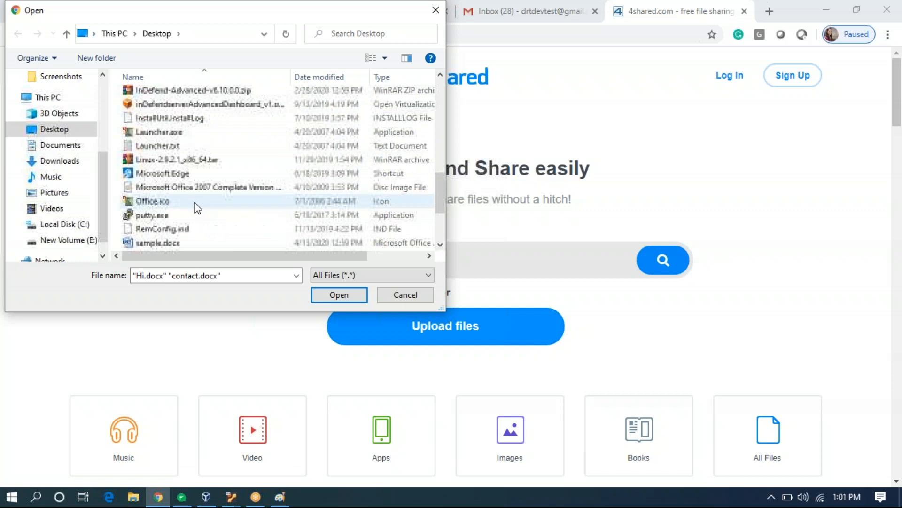
left_click(193, 204, "ctrl")
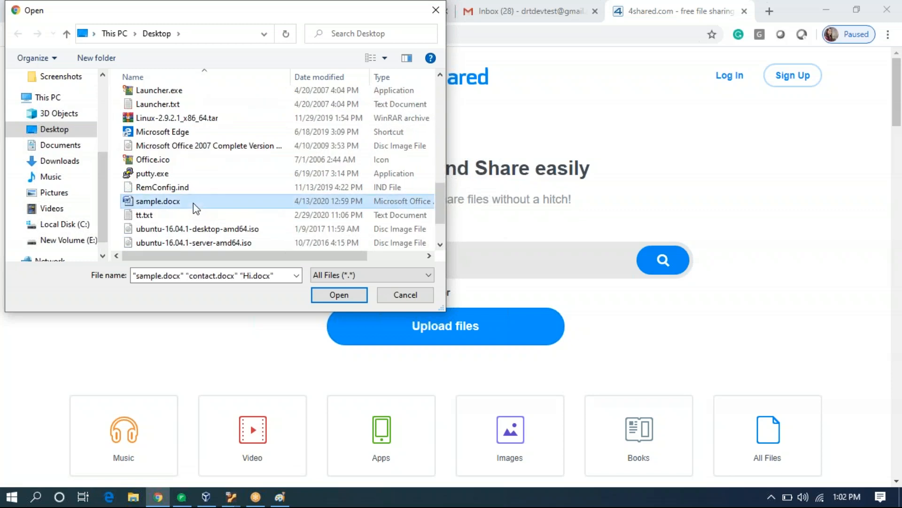
scroll(194, 205, "up", 2)
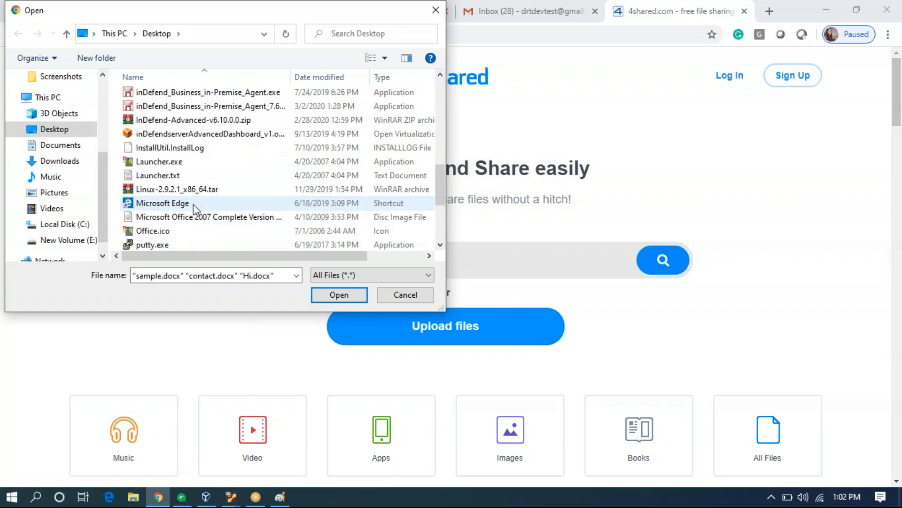
left_click(194, 177, "ctrl")
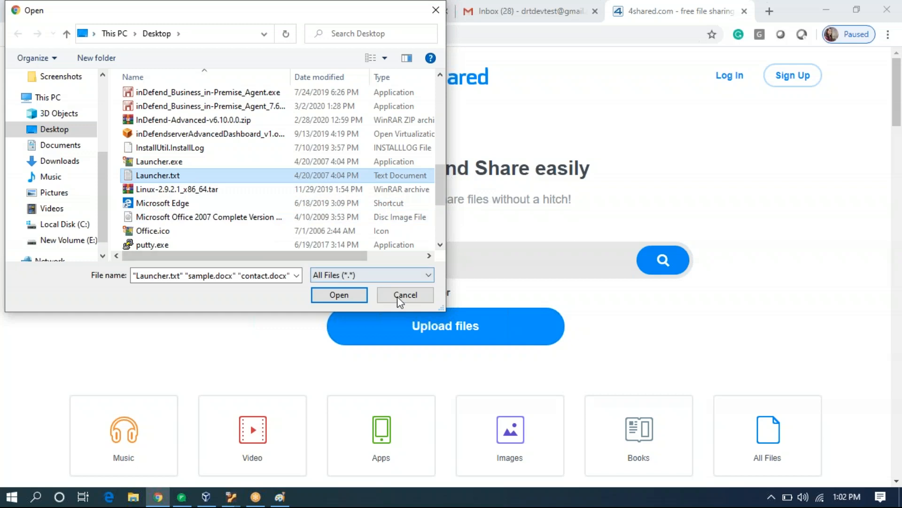
left_click(348, 296)
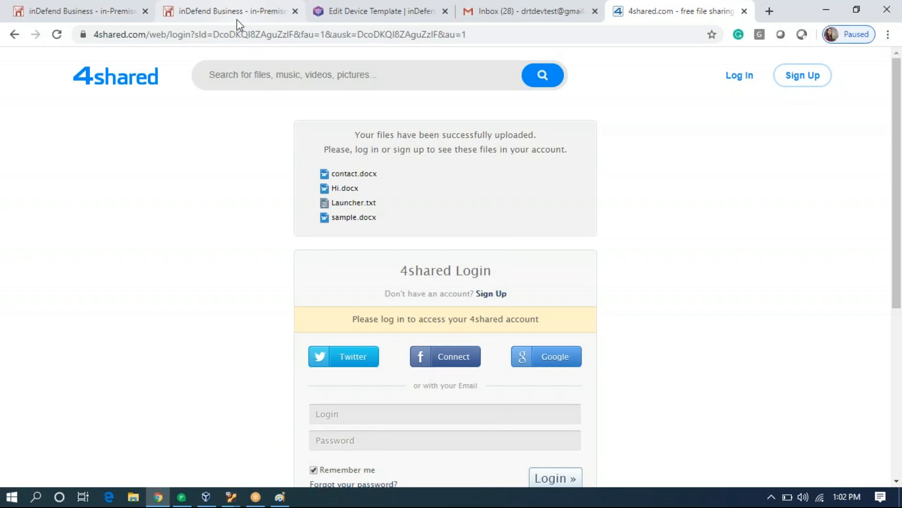
Return to the inDefend content filter page and close the email incident alerts.
left_click(230, 11)
left_click(632, 103)
left_click(632, 102)
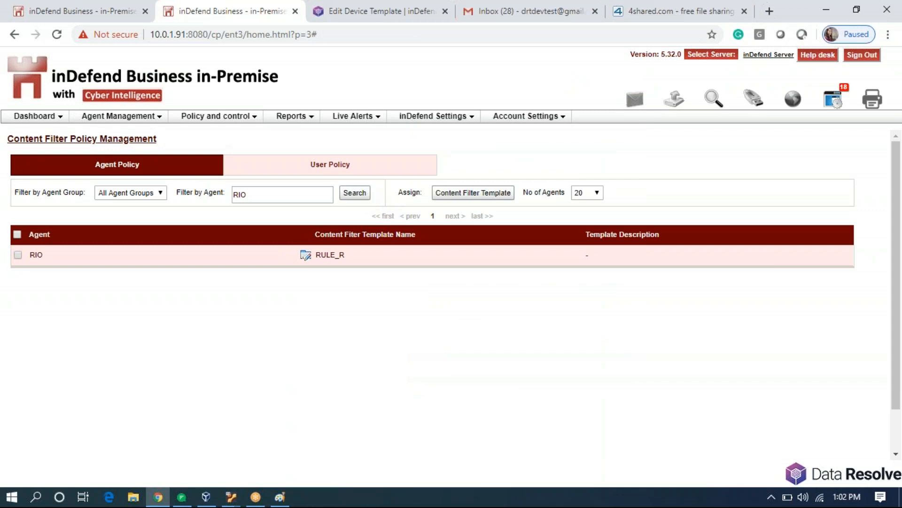
From Policy and control > Email Policies > Email Policy Template, begin a new email policy template.
left_click(232, 118)
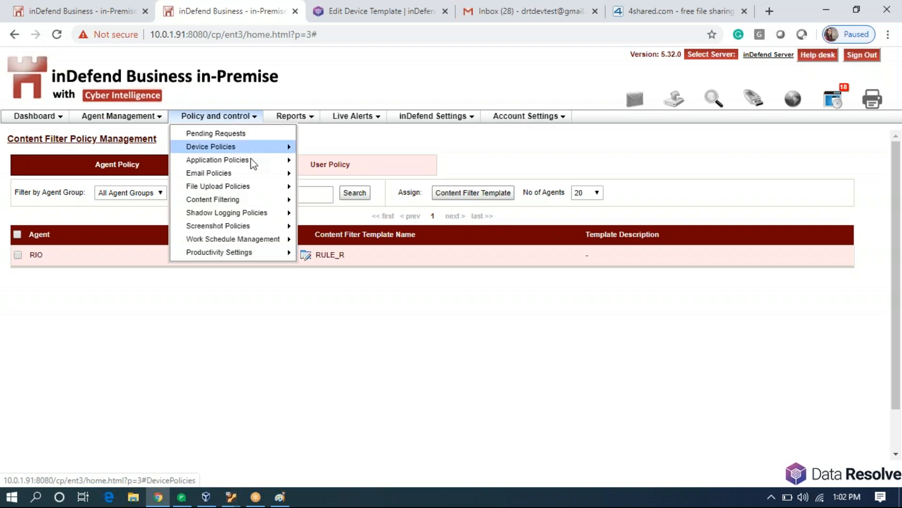
mouse_move(257, 172)
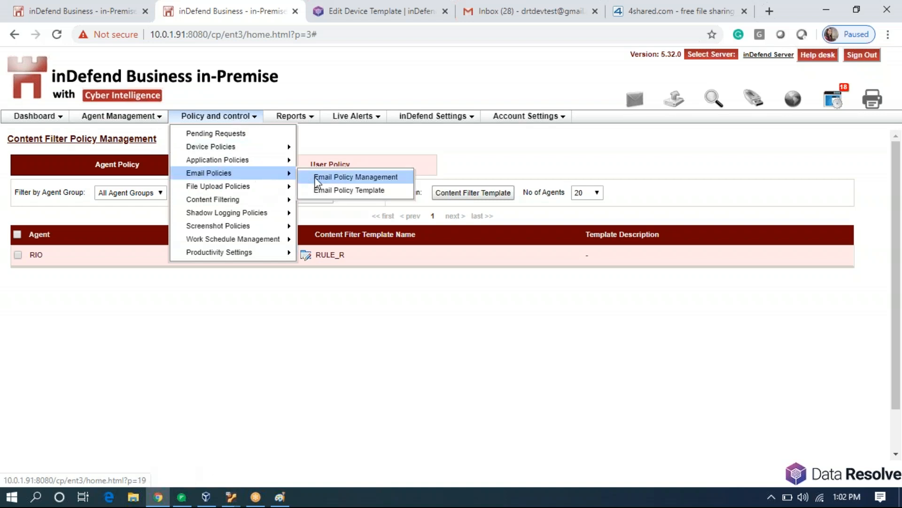
left_click(328, 192)
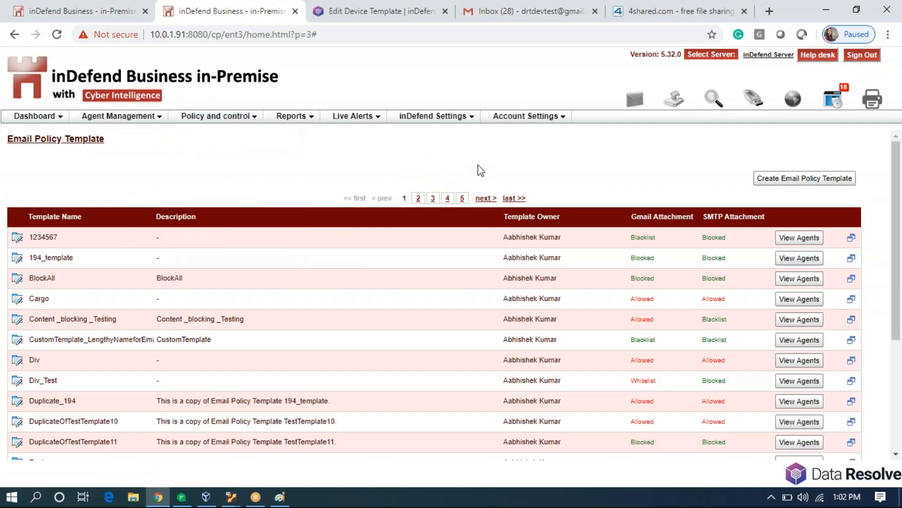
left_click(798, 181)
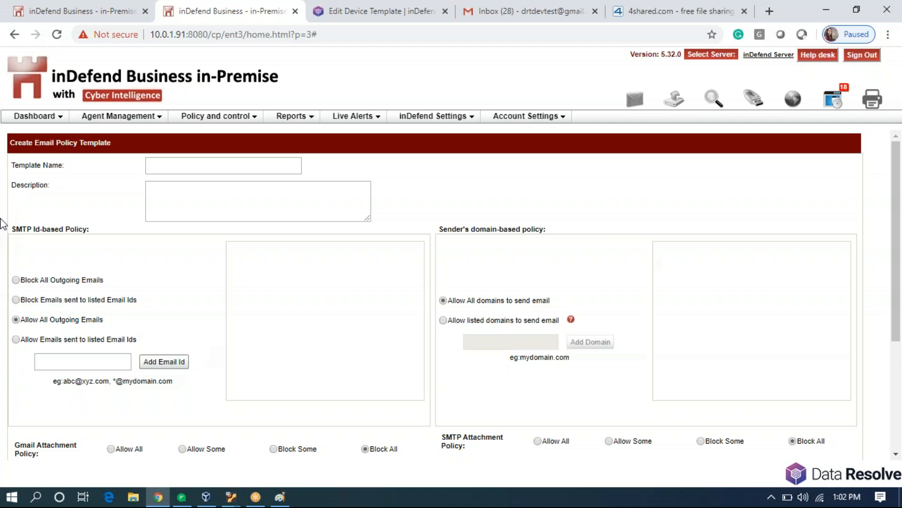
Name the new email policy template 'RIO'.
left_click_drag(13, 229, 91, 229)
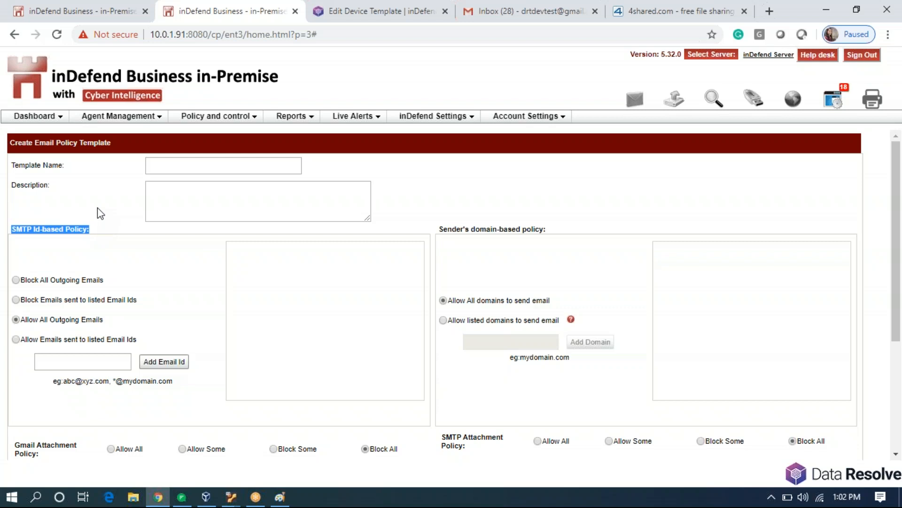
left_click(290, 309)
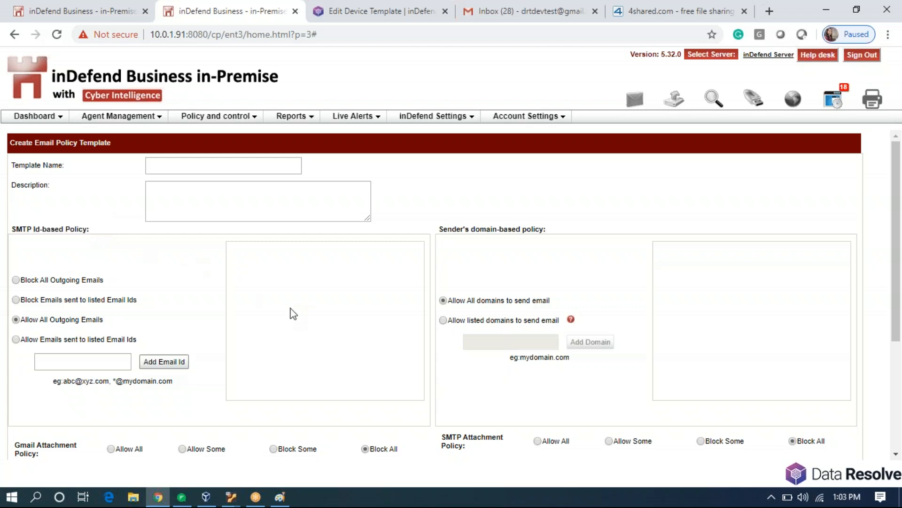
left_click(252, 165)
type("RIO")
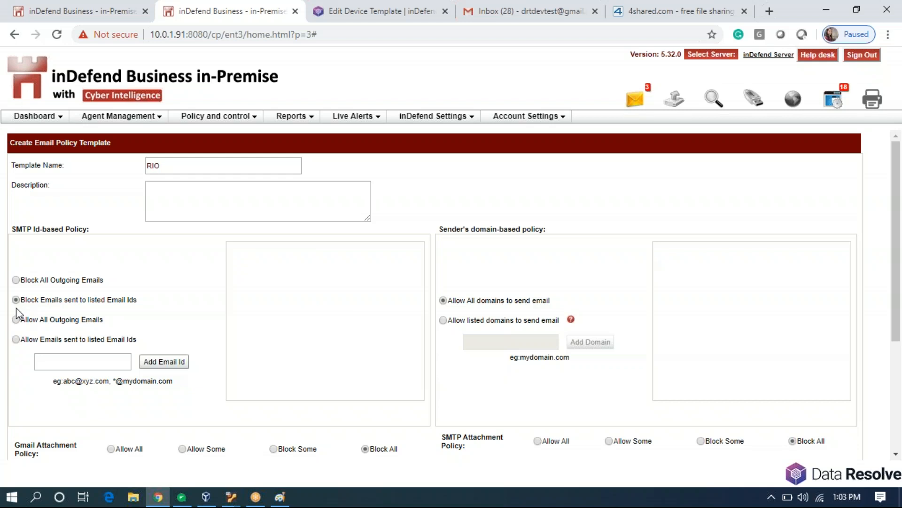
left_click(16, 340)
left_click(79, 360)
left_click_drag(65, 382, 159, 381)
left_click(76, 360)
type("*@dataresolve.com")
left_click(151, 365)
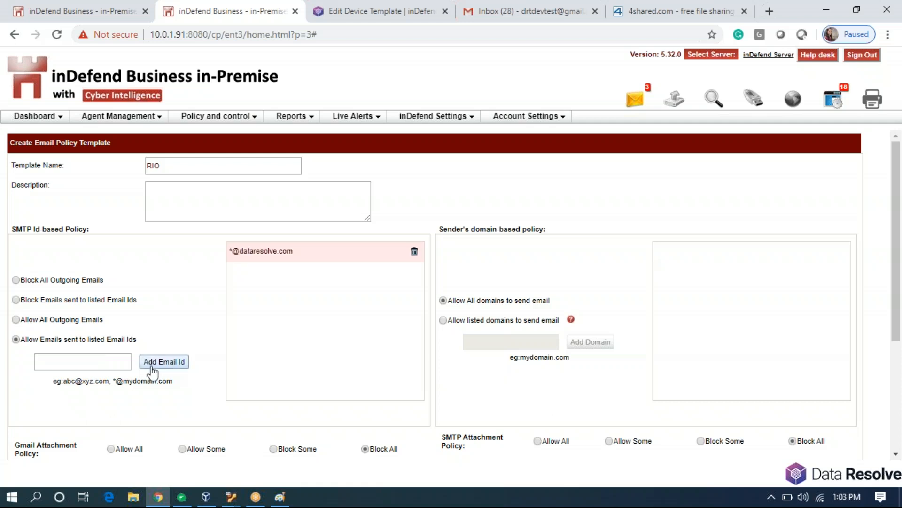
left_click_drag(21, 339, 138, 338)
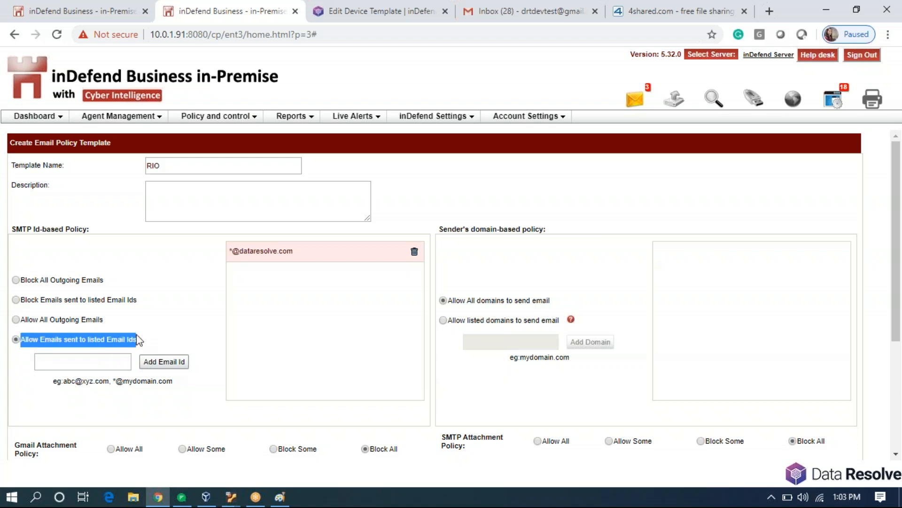
Keep 'Allow Emails sent to listed Email Ids' and set sender domains to 'Allow listed domains to send email'.
left_click(27, 328)
left_click(15, 301)
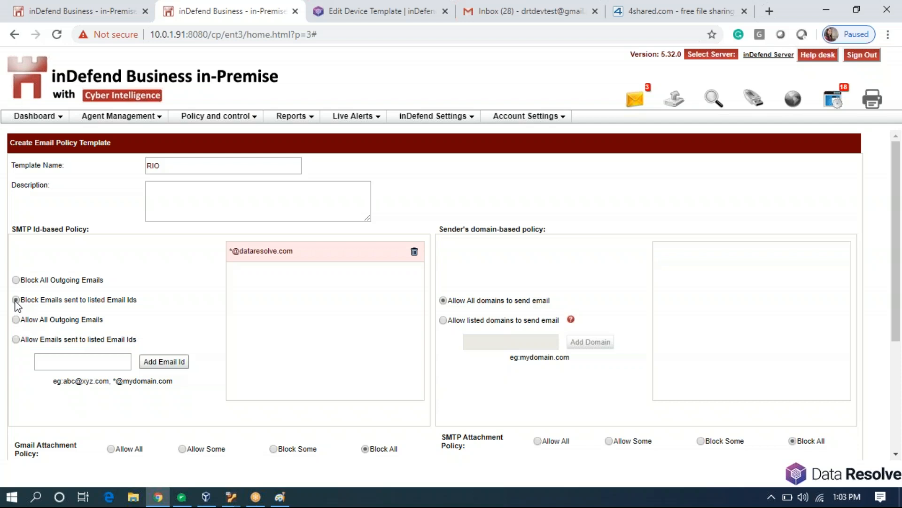
left_click(16, 340)
left_click(444, 319)
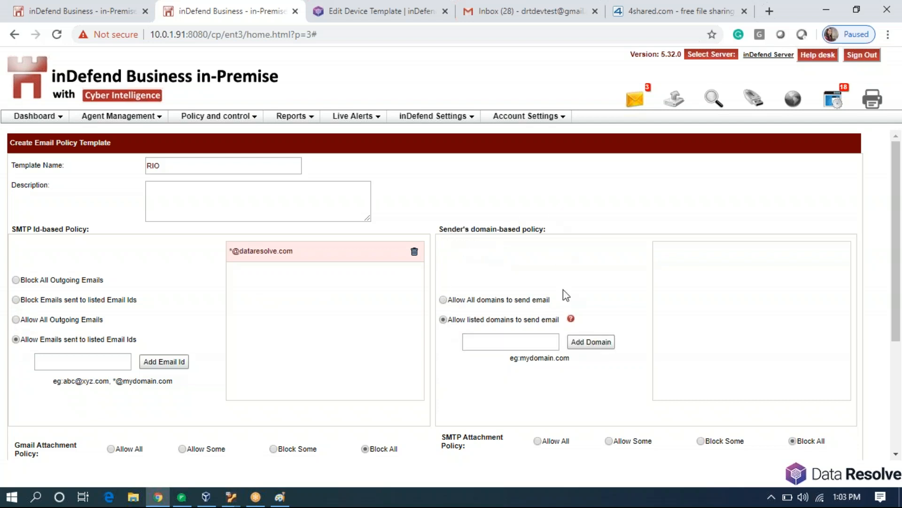
left_click(497, 342)
Add dataresolve.com as an allowed sender domain and save the RIO template.
type("dataresolve.com")
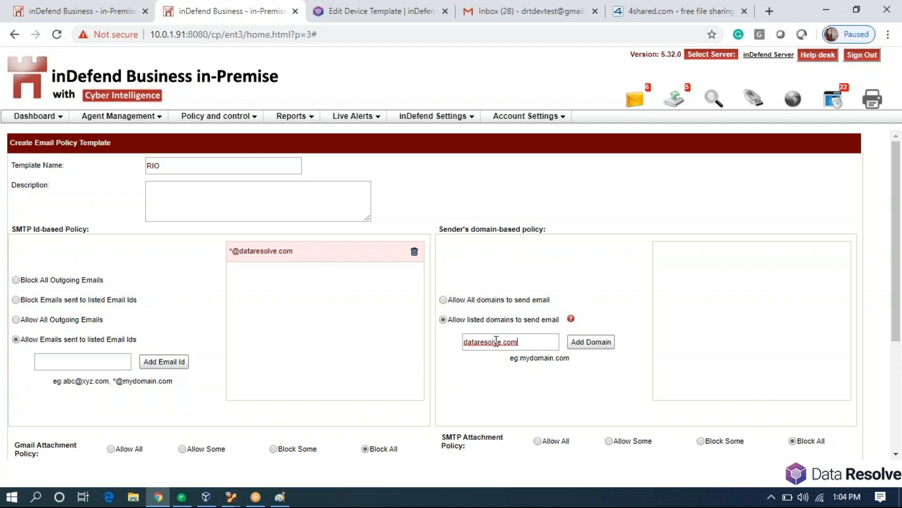
left_click(591, 344)
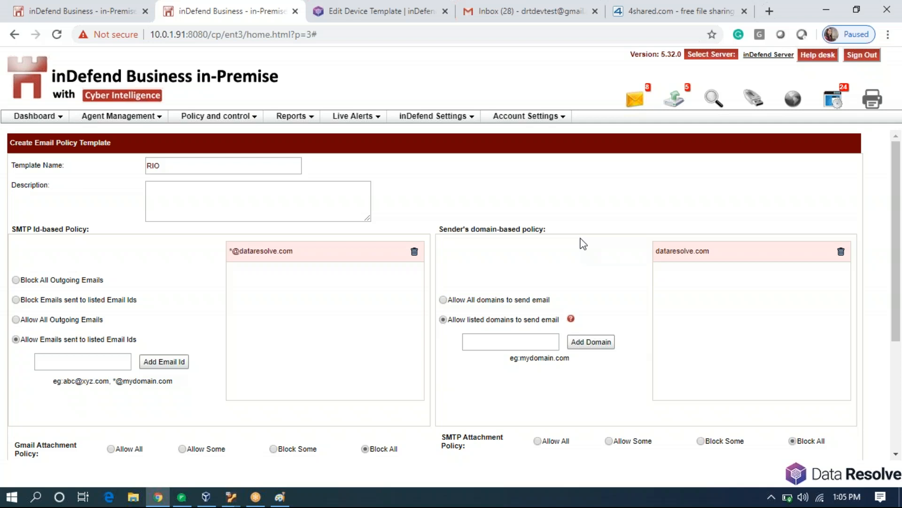
scroll(599, 323, "down", 4)
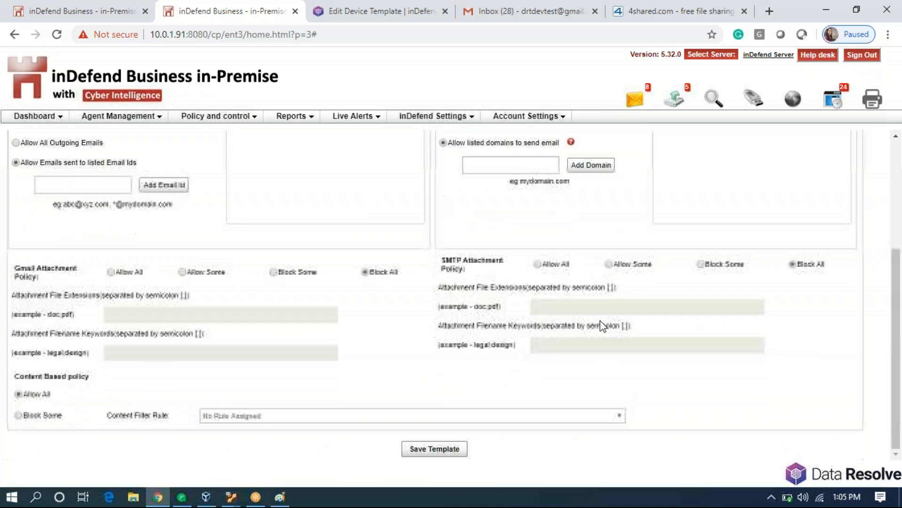
left_click(439, 453)
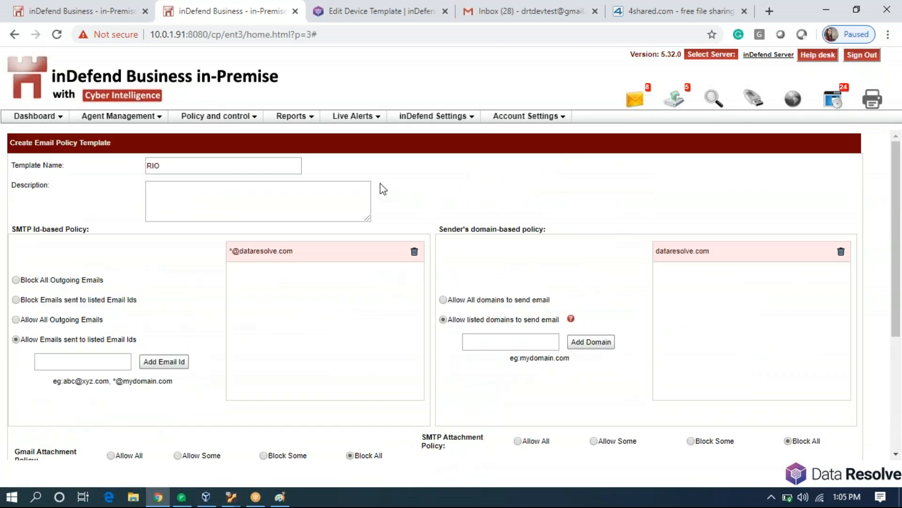
left_click(201, 118)
Open Email Policy Management and filter the agent list by 'RIO'.
mouse_move(252, 161)
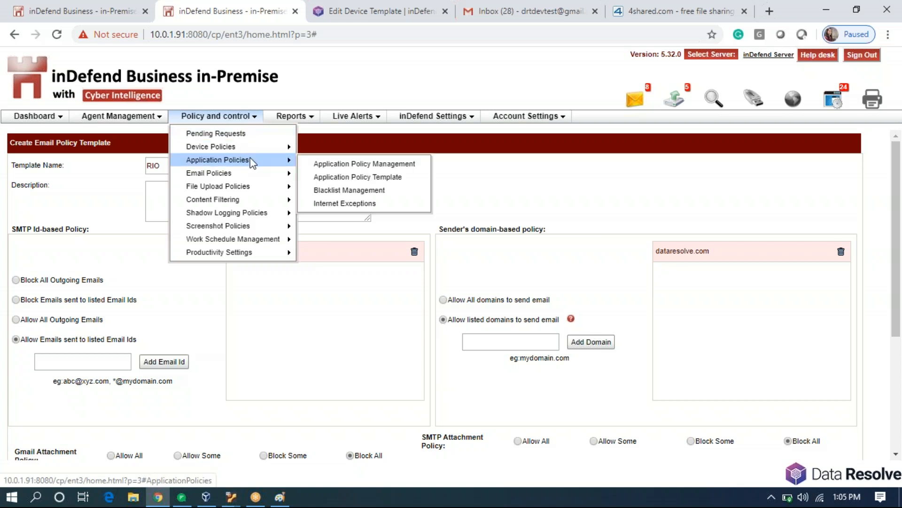
left_click(353, 179)
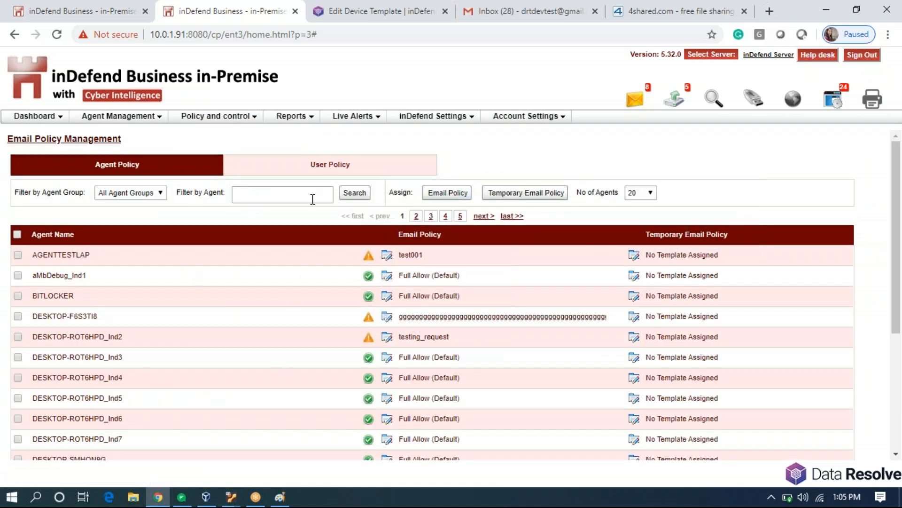
left_click(312, 196)
type("R")
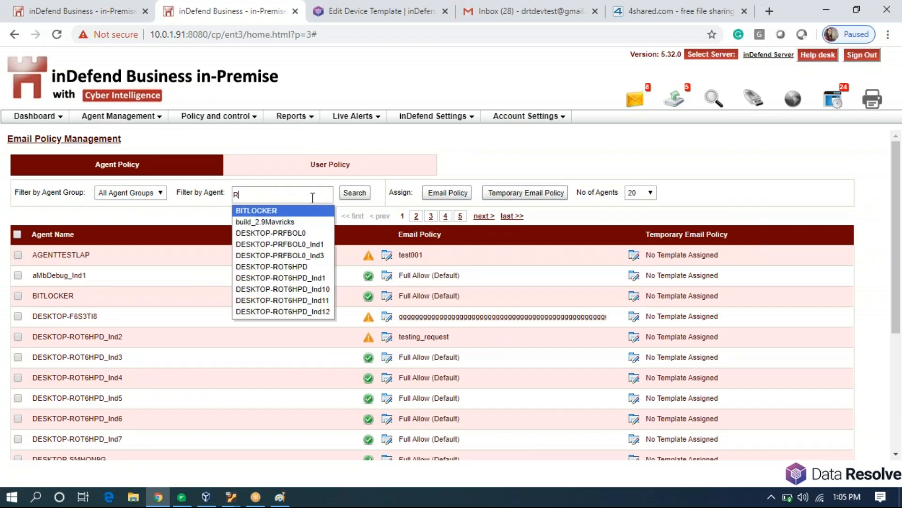
type("IO")
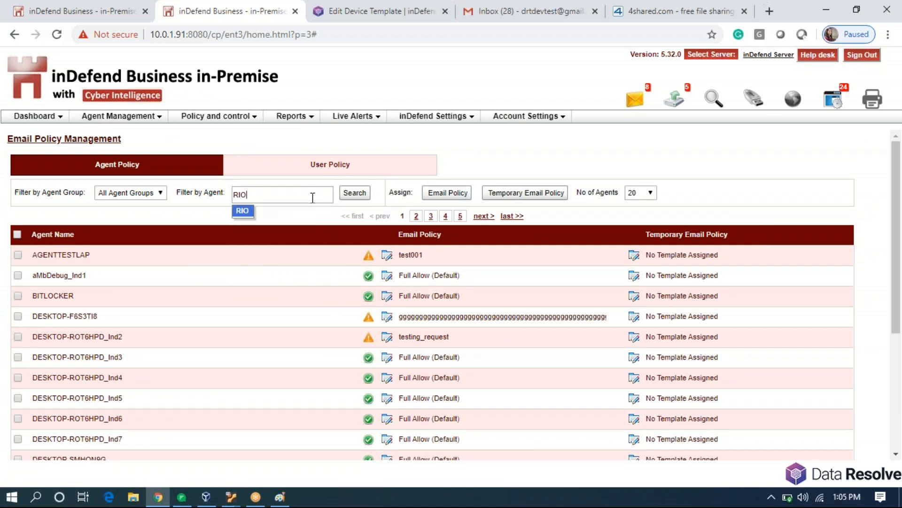
left_click(249, 212)
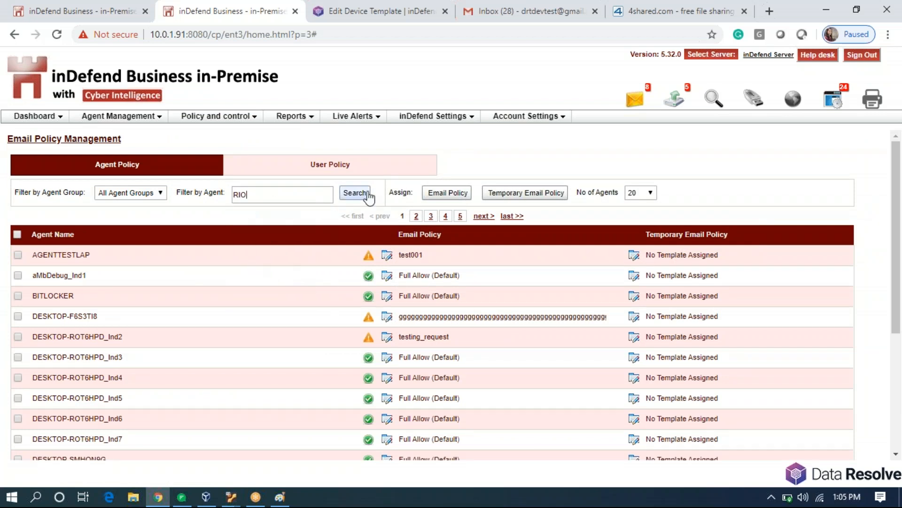
left_click(364, 196)
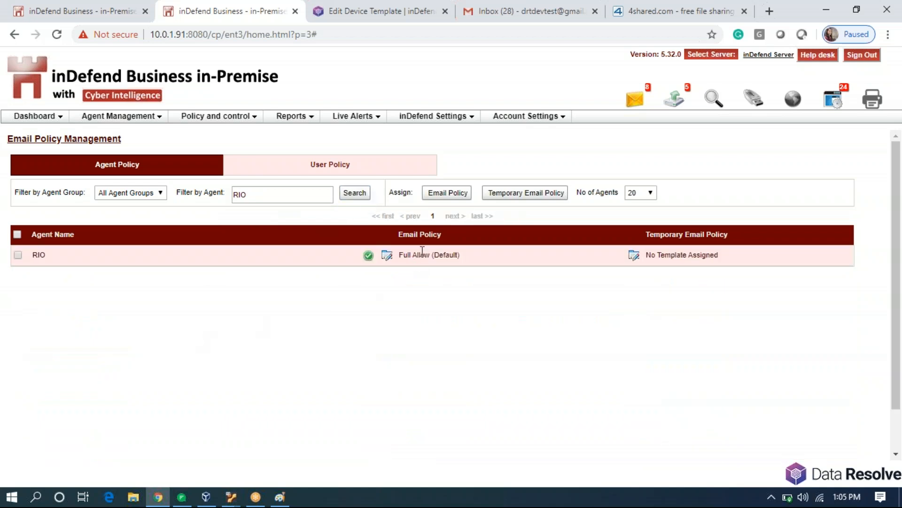
Set the RIO agent's email policy template to RIO and save it.
left_click(388, 256)
left_click(458, 243)
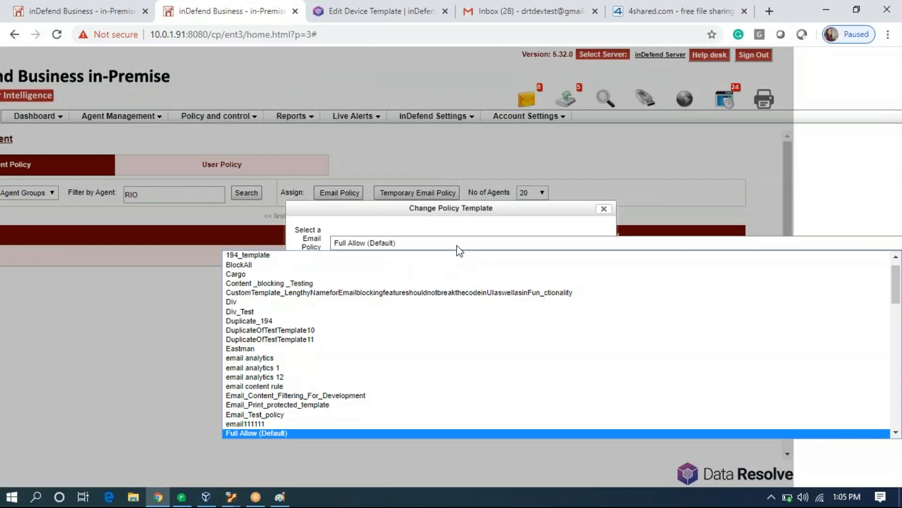
scroll(407, 379, "down", 3)
scroll(407, 379, "down", 10)
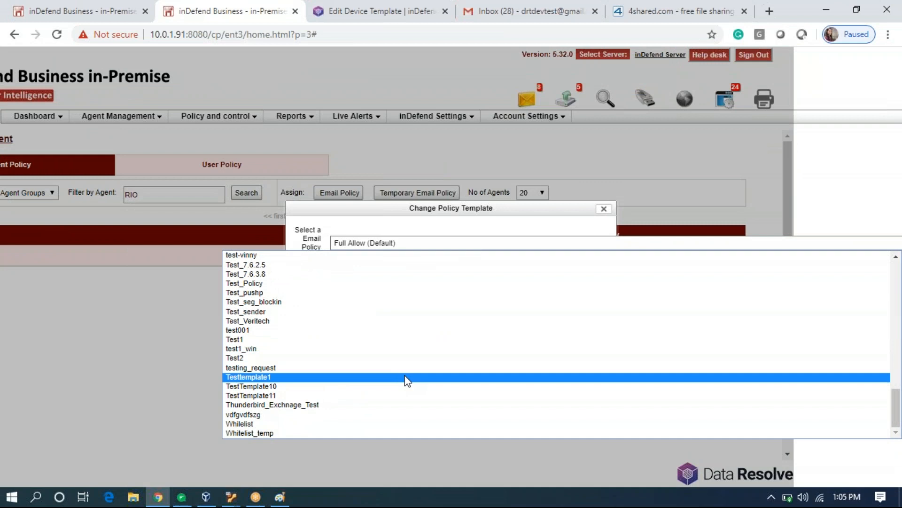
scroll(369, 365, "up", 5)
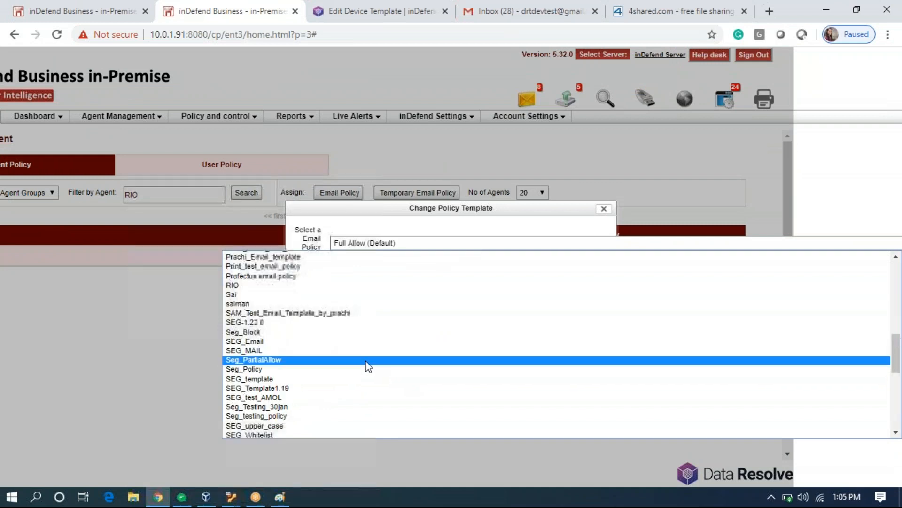
left_click(277, 284)
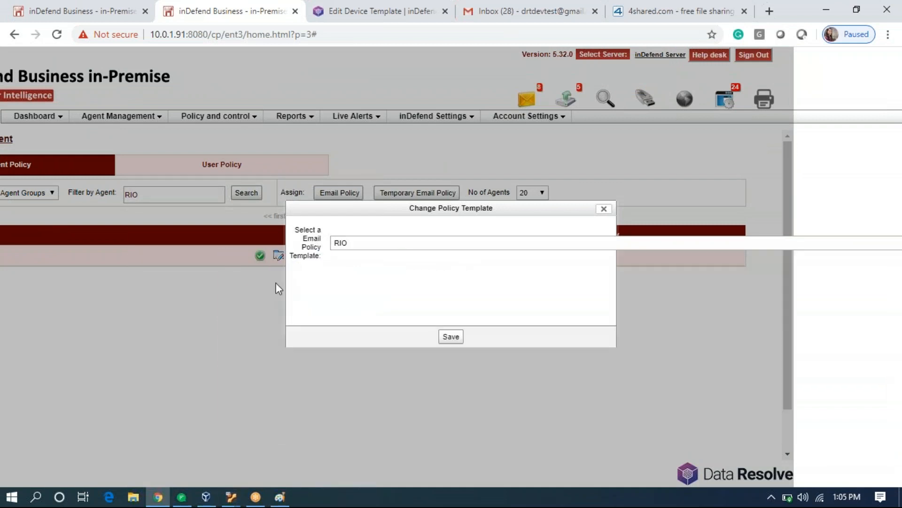
left_click(454, 342)
left_click(356, 193)
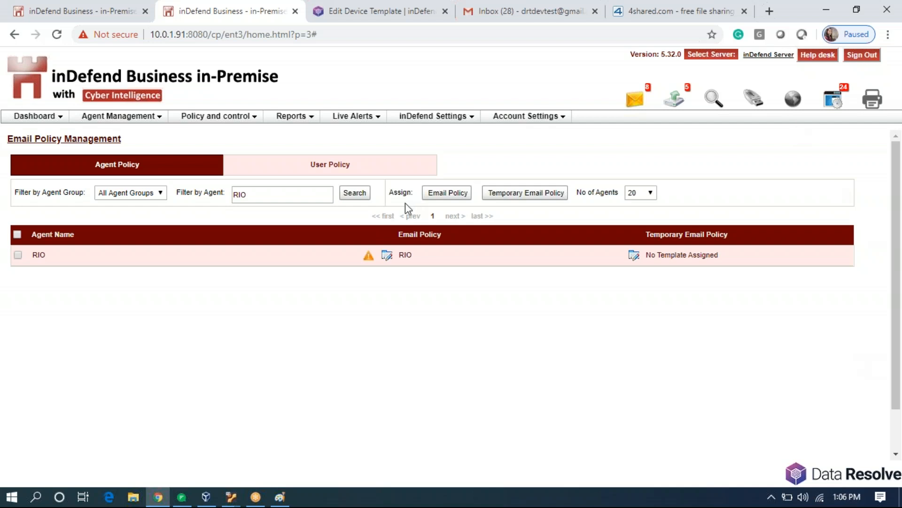
left_click(366, 196)
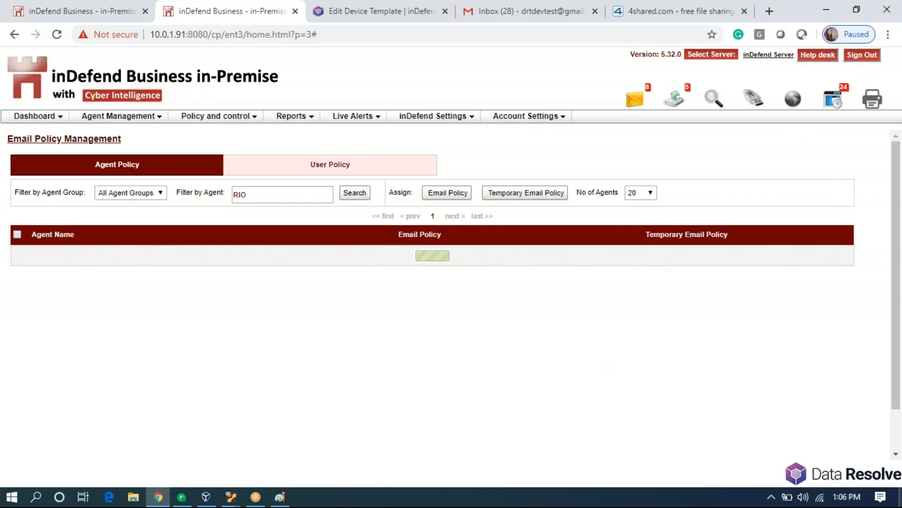
Refresh Policy from the inDefend tray icon, recheck the RIO agent, then go to Gmail.
left_click(770, 503)
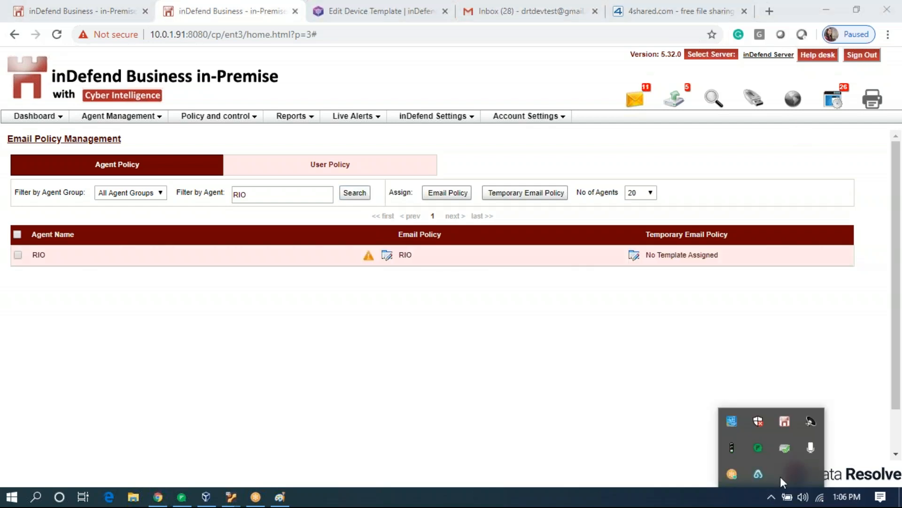
right_click(784, 429)
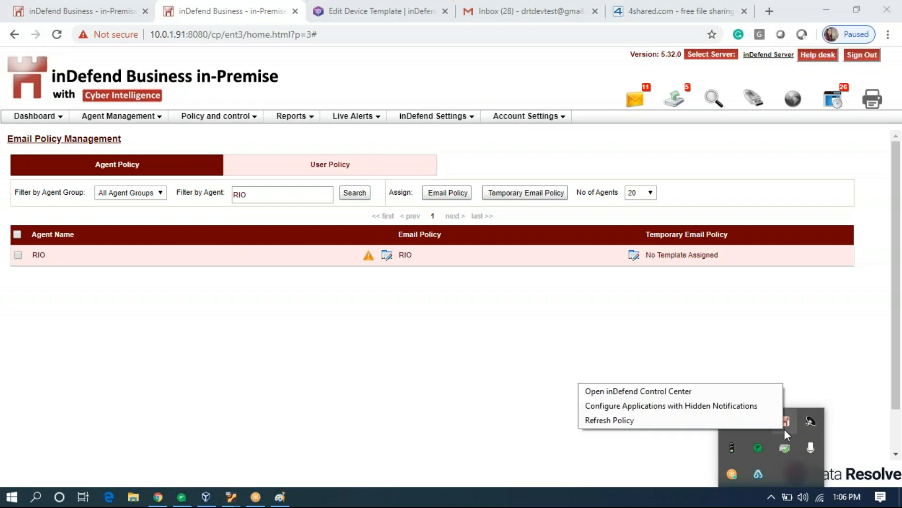
left_click(736, 425)
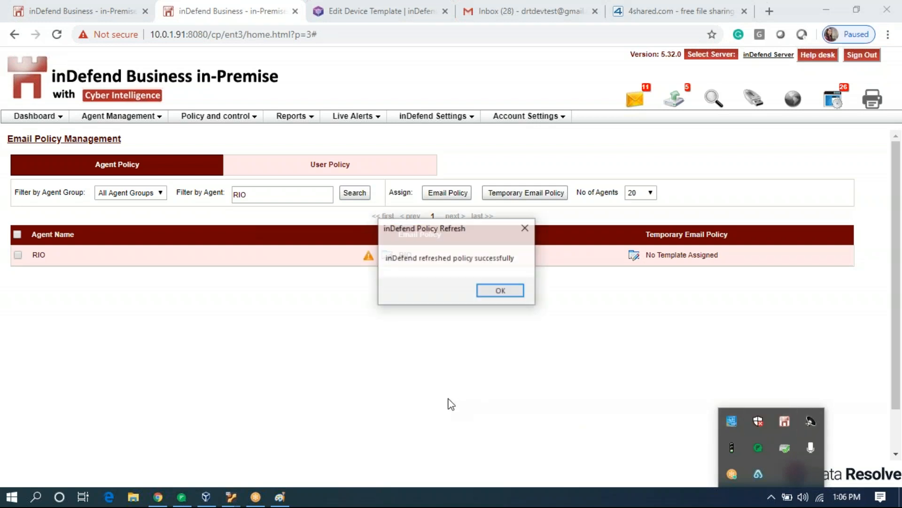
left_click(510, 294)
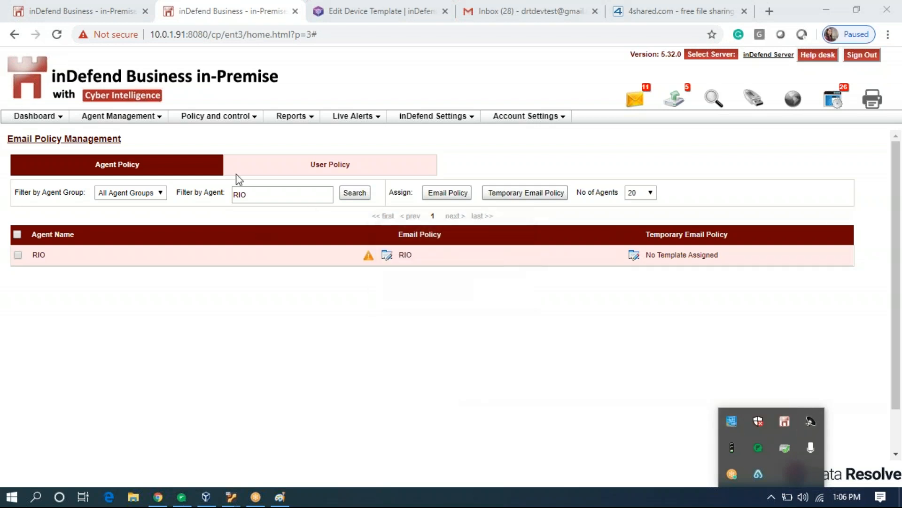
left_click(352, 195)
left_click(541, 17)
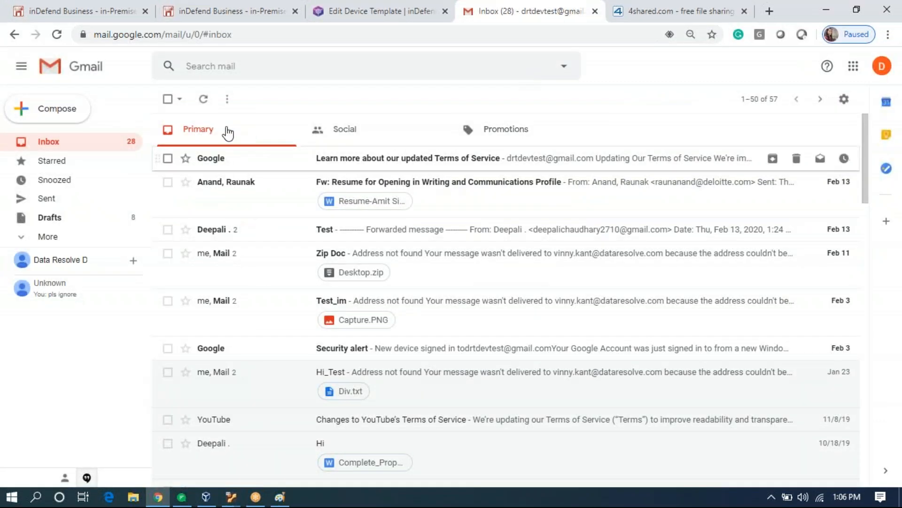
Reload Gmail and highlight the blocked account and the allowed dataresolve.com domain in the notice.
left_click(56, 35)
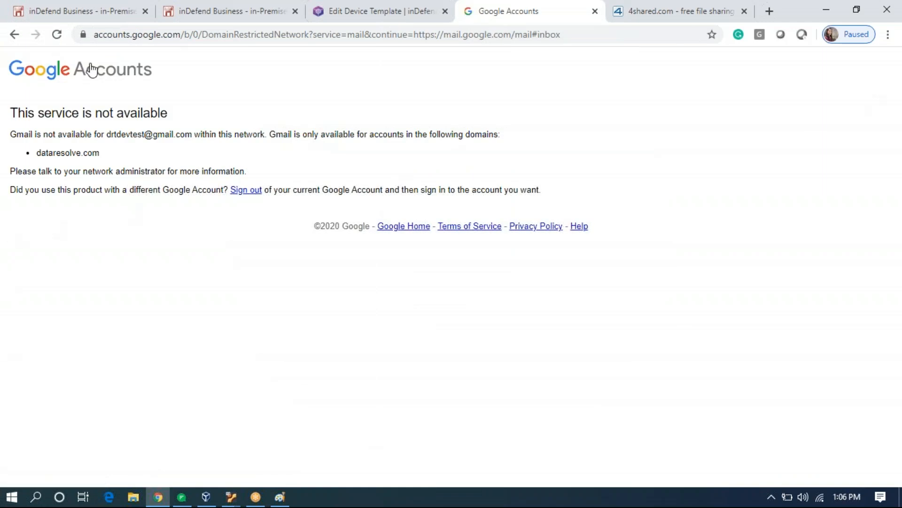
left_click_drag(108, 135, 197, 140)
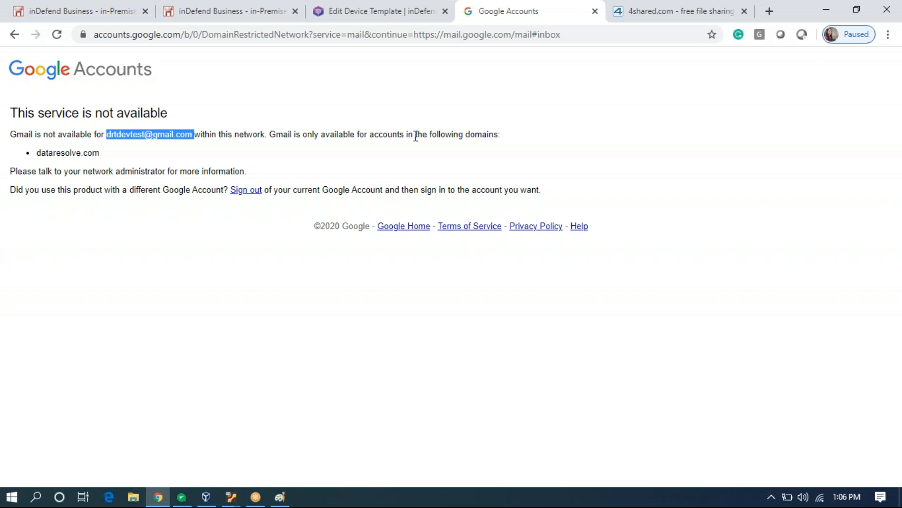
left_click_drag(38, 152, 121, 156)
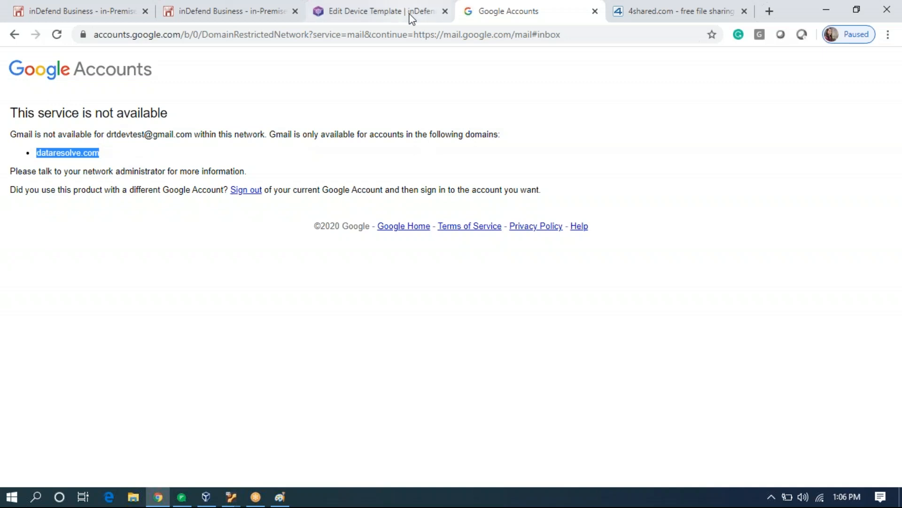
left_click(267, 19)
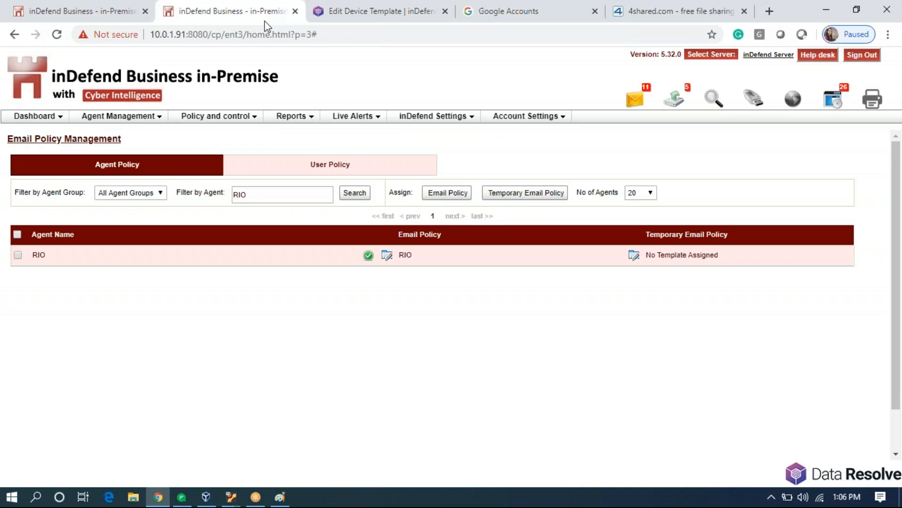
Go to the third page of the Email Policy Template list.
left_click(246, 119)
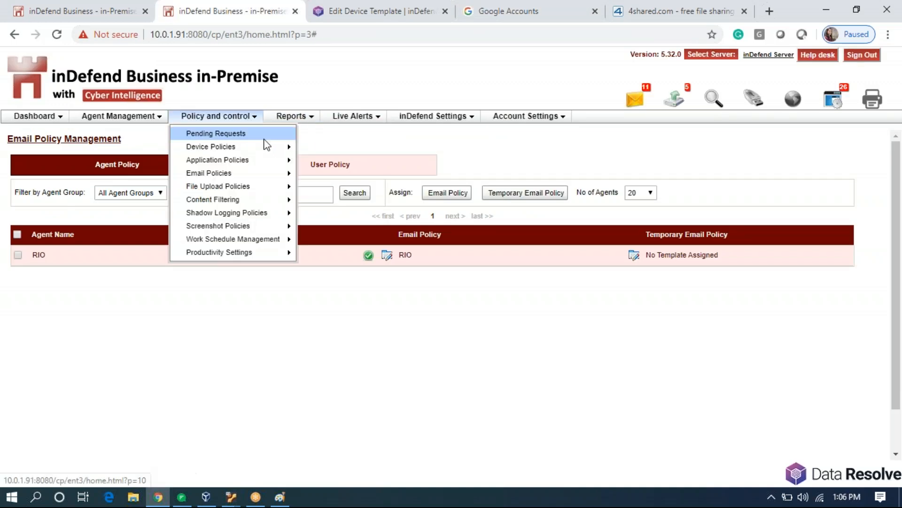
mouse_move(258, 178)
left_click(316, 190)
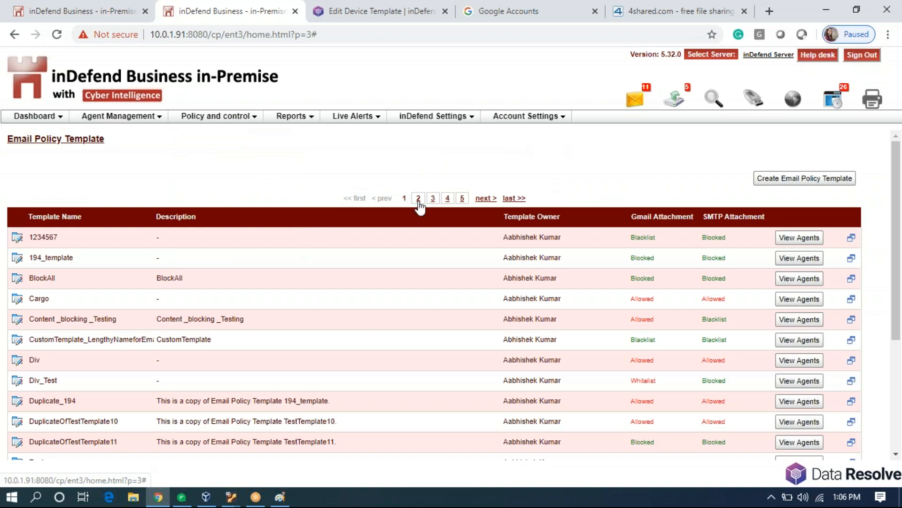
scroll(391, 288, "down", 4)
scroll(411, 257, "up", 4)
left_click(418, 198)
scroll(377, 313, "down", 4)
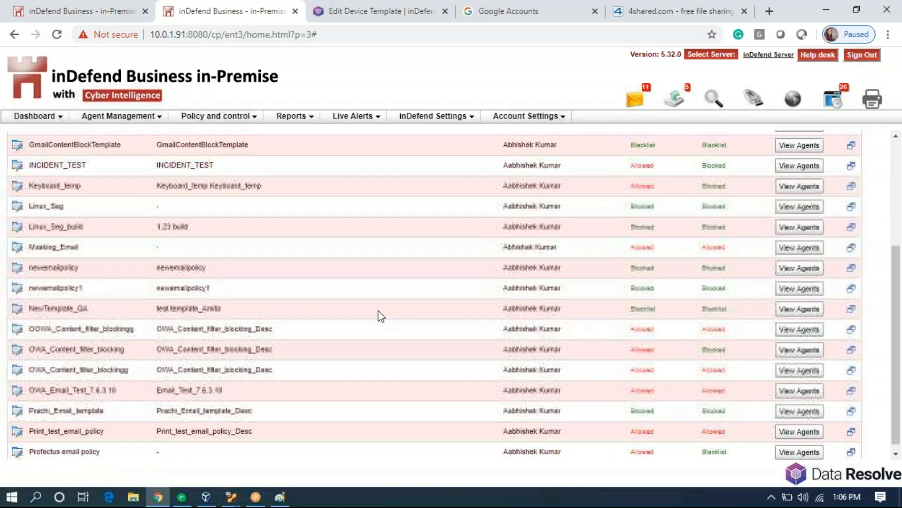
scroll(380, 316, "up", 4)
left_click(435, 198)
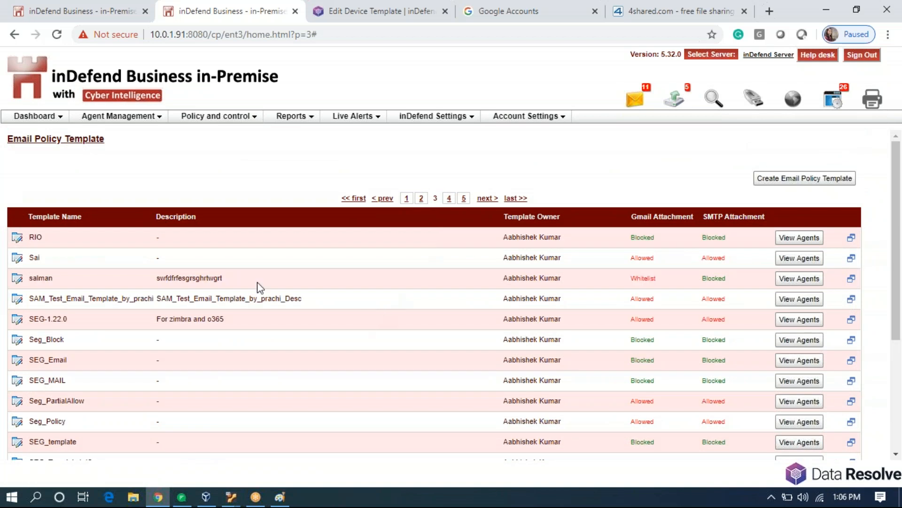
Open the RIO template for editing and allow all domains to send email.
left_click(17, 237)
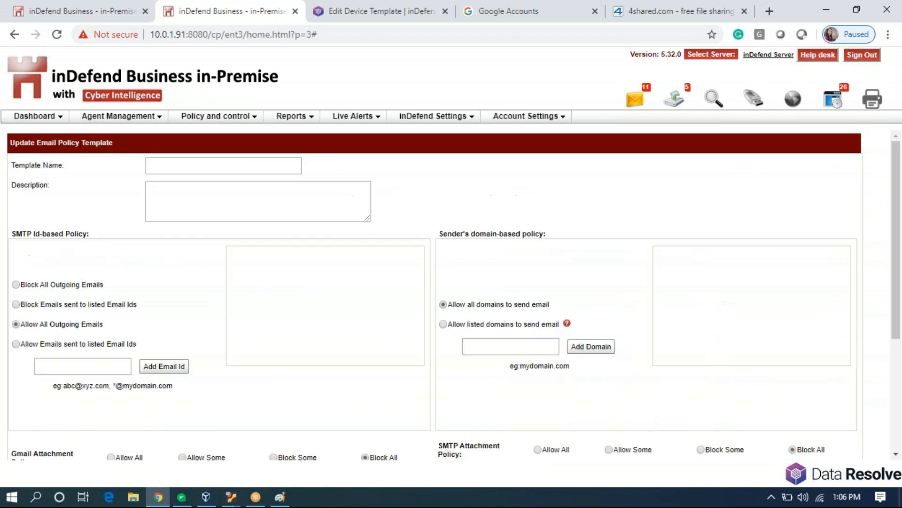
left_click(444, 305)
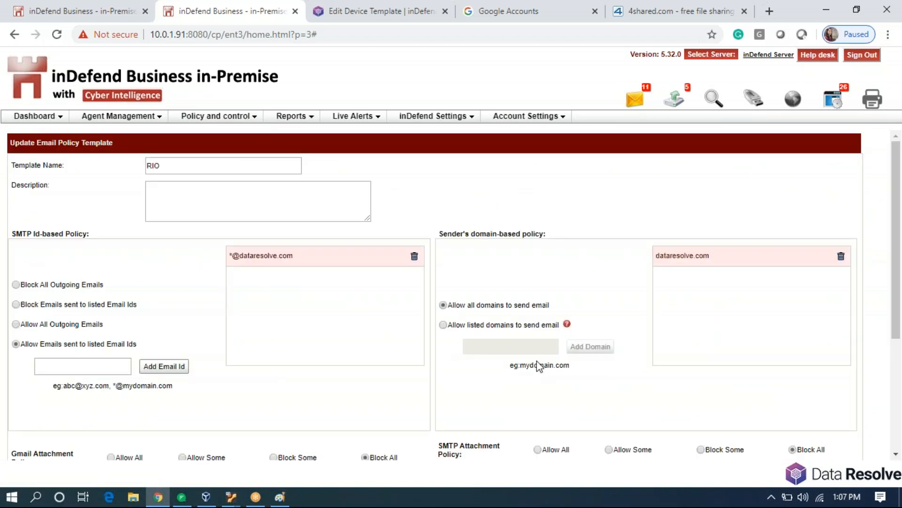
scroll(571, 405, "down", 4)
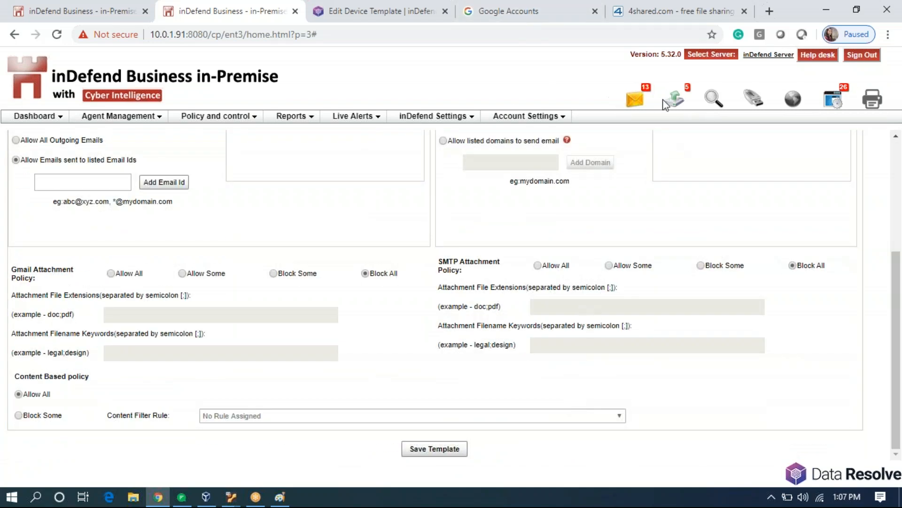
left_click(675, 101)
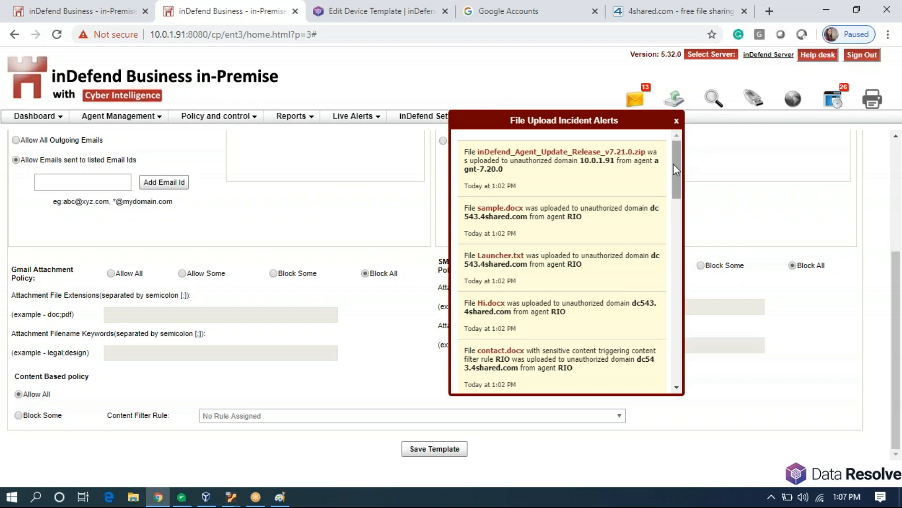
Open the contact.docx upload incident and highlight its sensitive pattern value.
left_click_drag(676, 165, 670, 201)
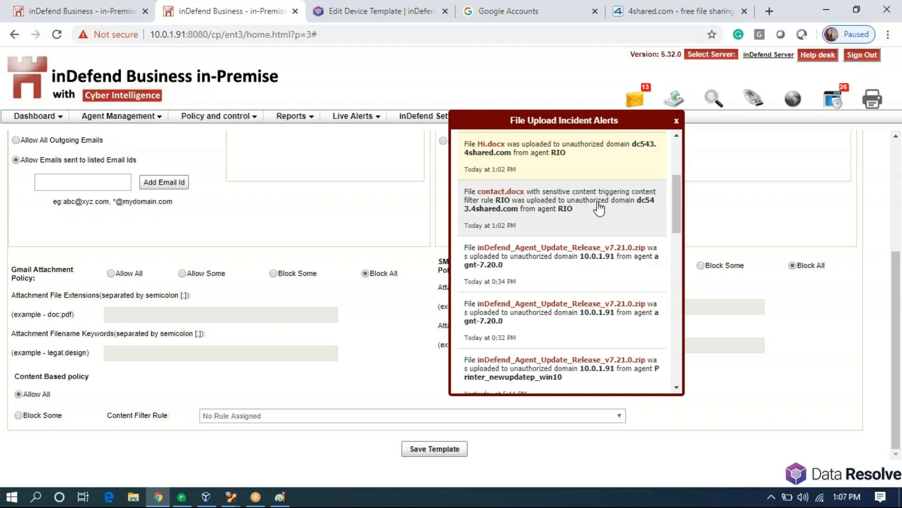
left_click(621, 209)
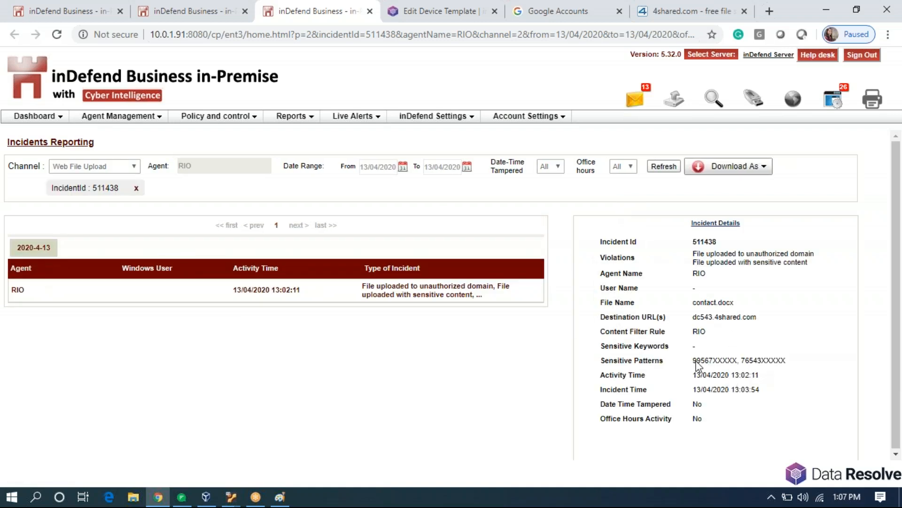
left_click_drag(696, 363, 790, 365)
left_click(793, 370)
left_click(694, 256)
Highlight the unauthorized-domain and sensitive-content violation lines in the incident report.
left_click_drag(698, 256, 824, 259)
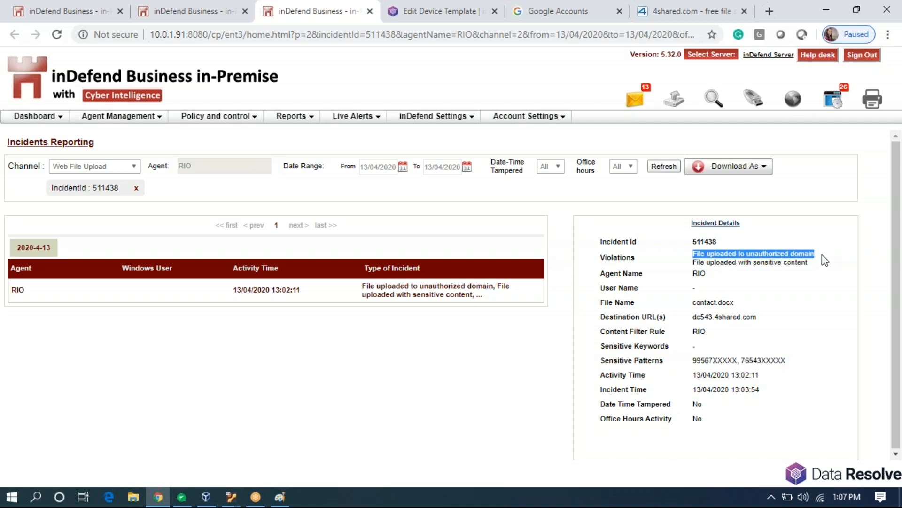
left_click(822, 255)
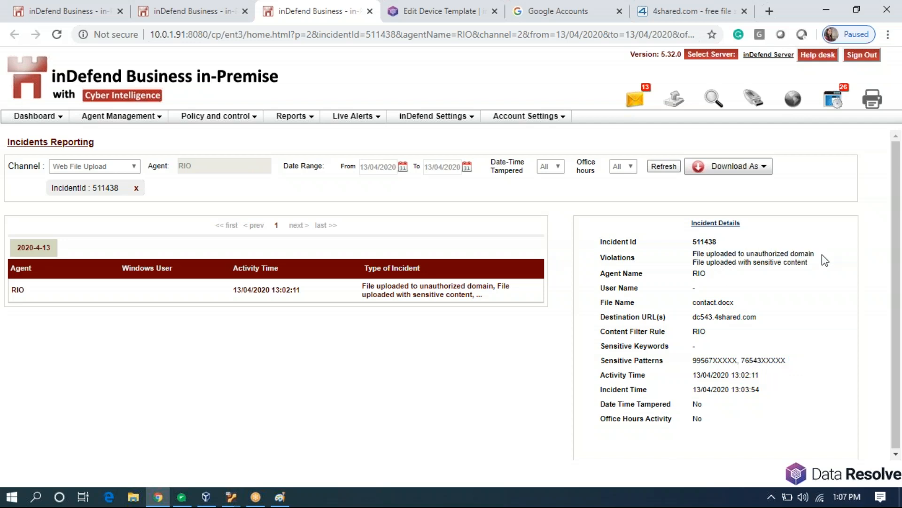
left_click_drag(811, 260, 687, 274)
left_click(737, 337)
left_click_drag(694, 361, 723, 369)
left_click(740, 366)
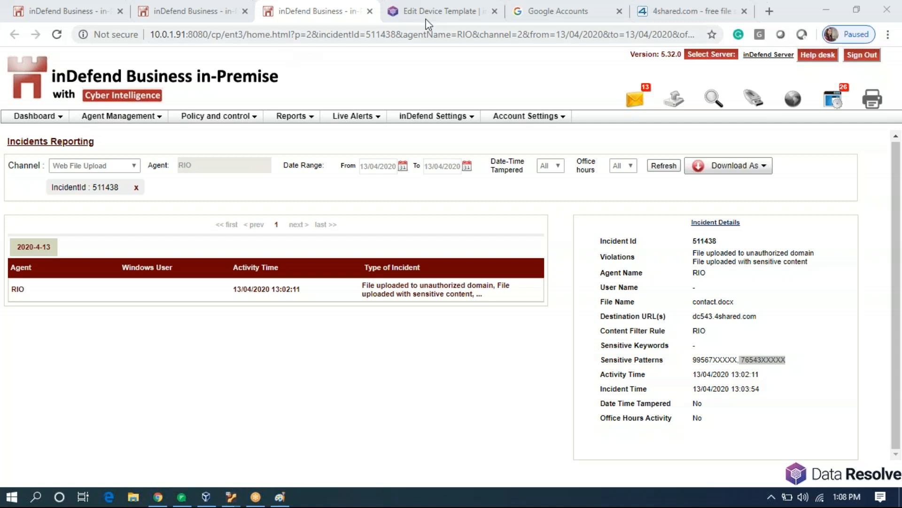
Close the contact.docx incident and browse the file upload and email incident alert lists.
left_click(370, 11)
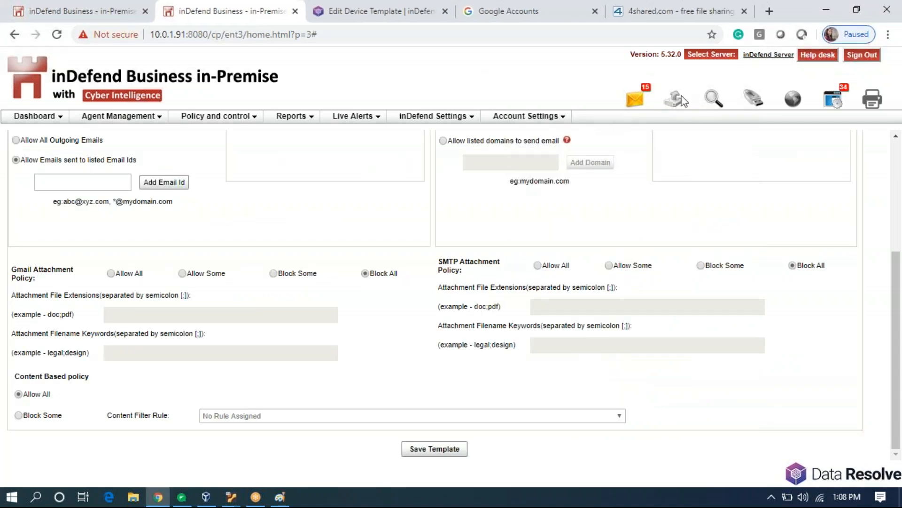
left_click(674, 99)
left_click_drag(677, 215, 676, 169)
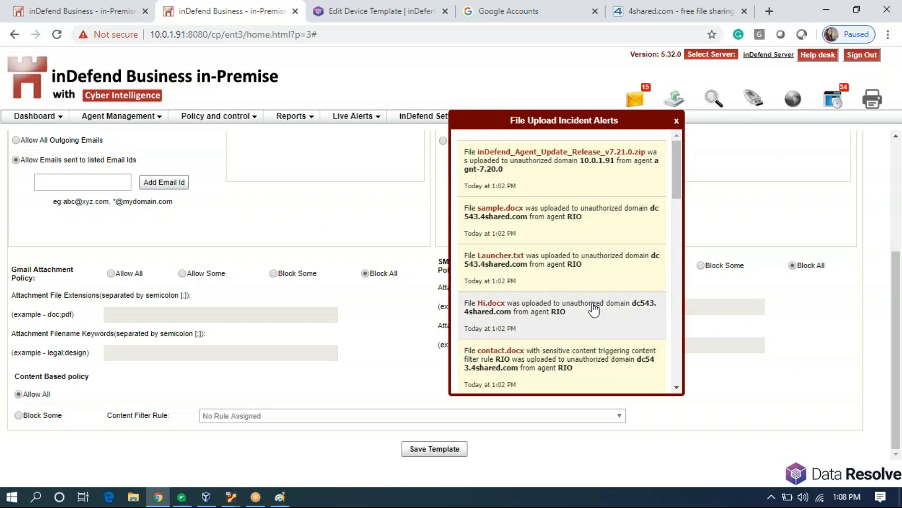
left_click(634, 98)
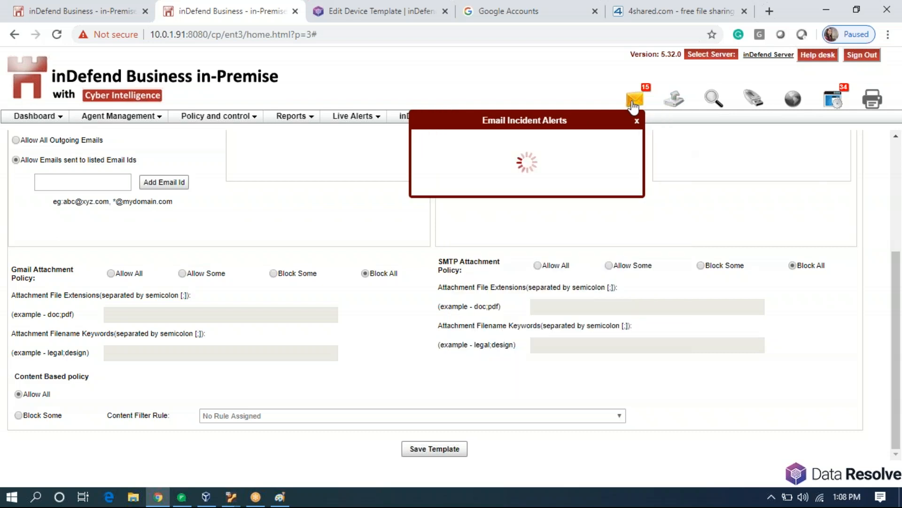
left_click_drag(633, 152, 628, 249)
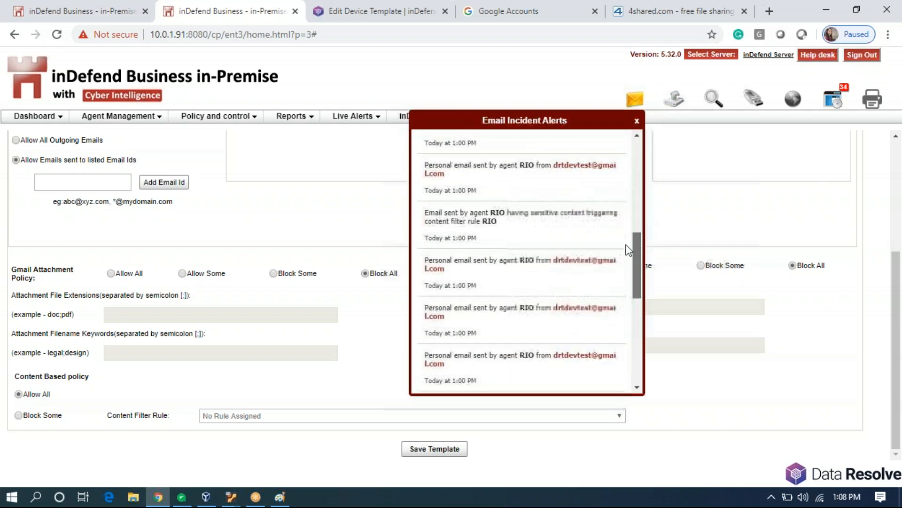
Review agent RIO's sensitive-content email incident details, then close the incident tab.
left_click(526, 236)
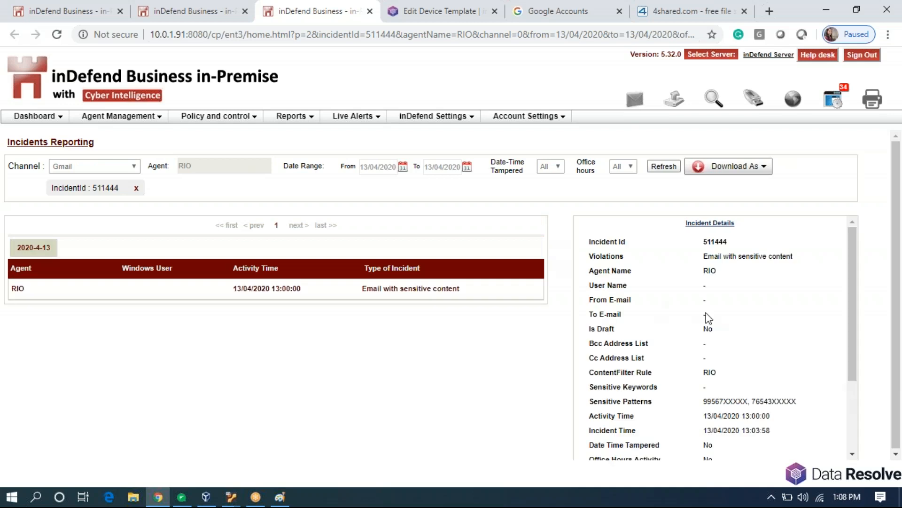
scroll(706, 315, "down", 3)
scroll(723, 367, "up", 3)
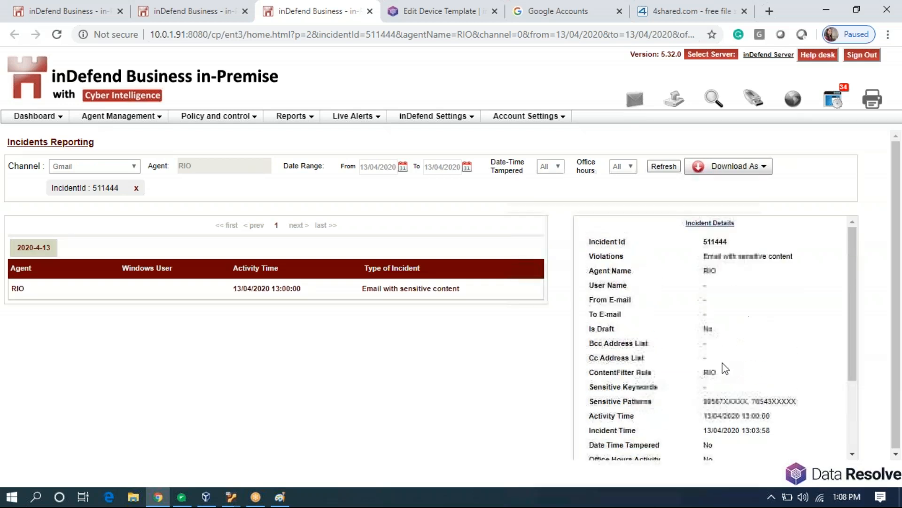
scroll(721, 368, "down", 3)
scroll(719, 369, "up", 3)
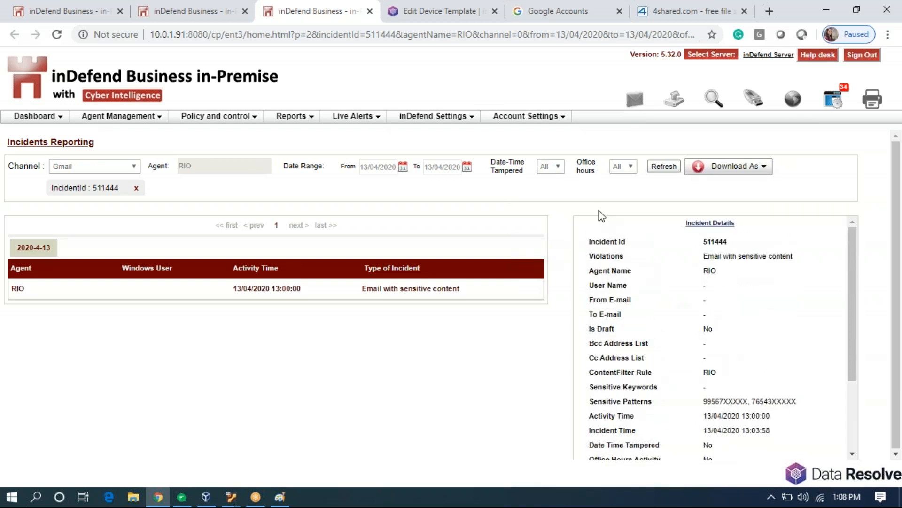
left_click(370, 11)
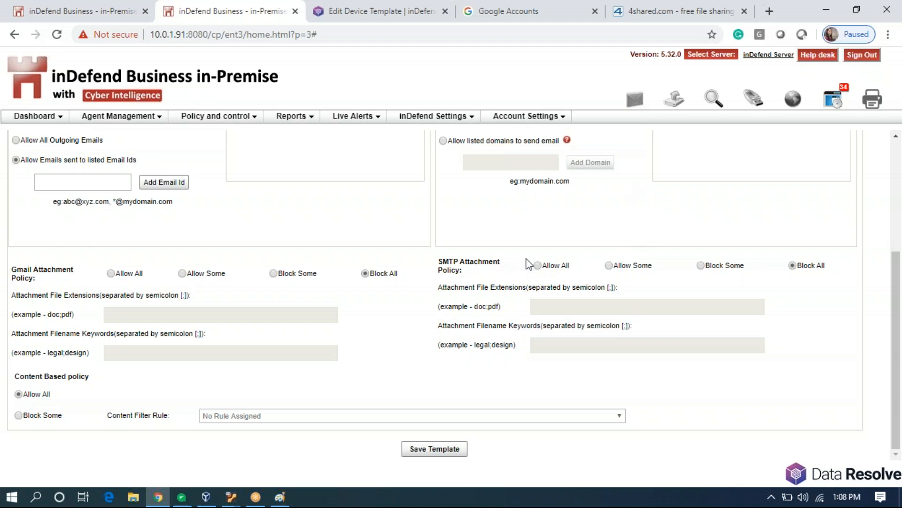
Set the Gmail Attachment Policy to Allow Some with pdf as the allowed extension.
scroll(541, 261, "up", 4)
scroll(549, 258, "down", 4)
left_click_drag(12, 269, 36, 279)
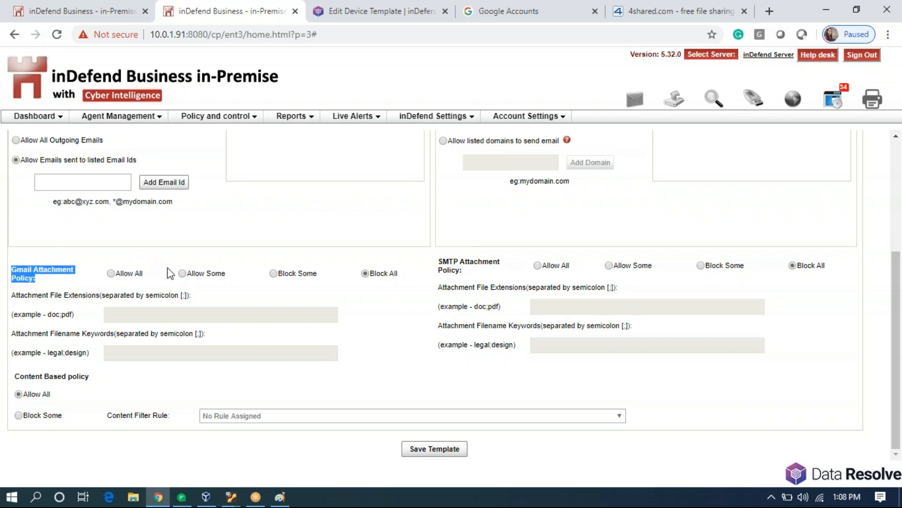
left_click(182, 273)
left_click(273, 272)
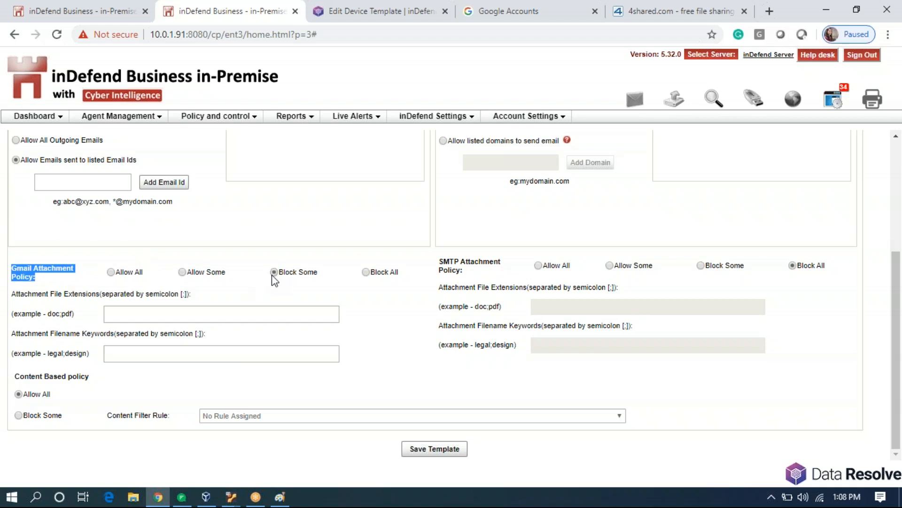
left_click(183, 273)
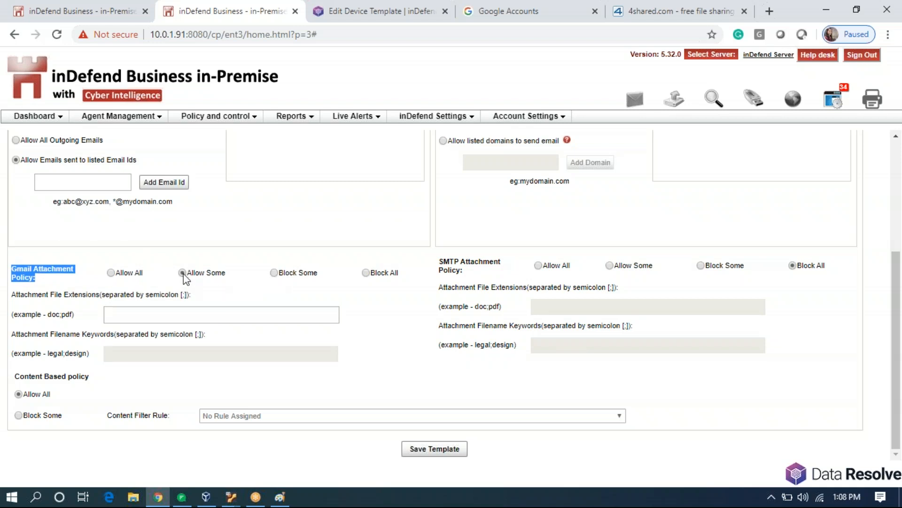
left_click(205, 313)
type("pdf")
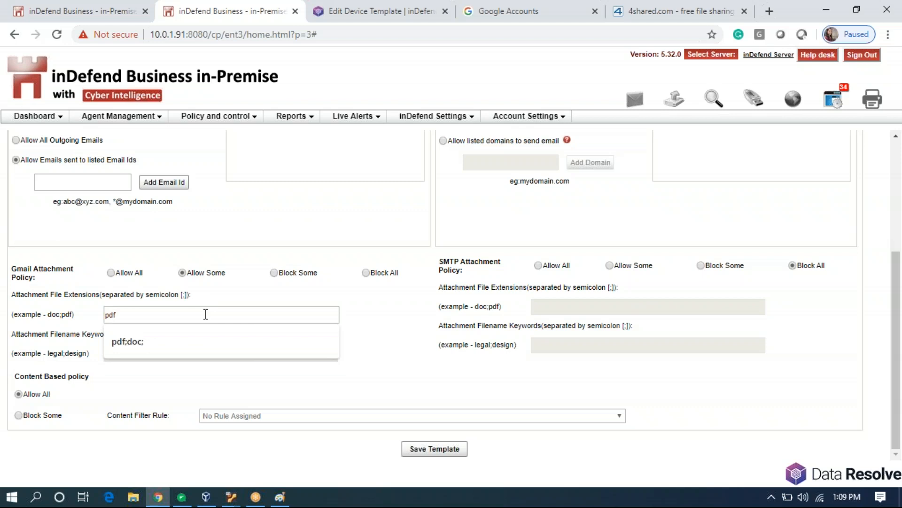
left_click(214, 379)
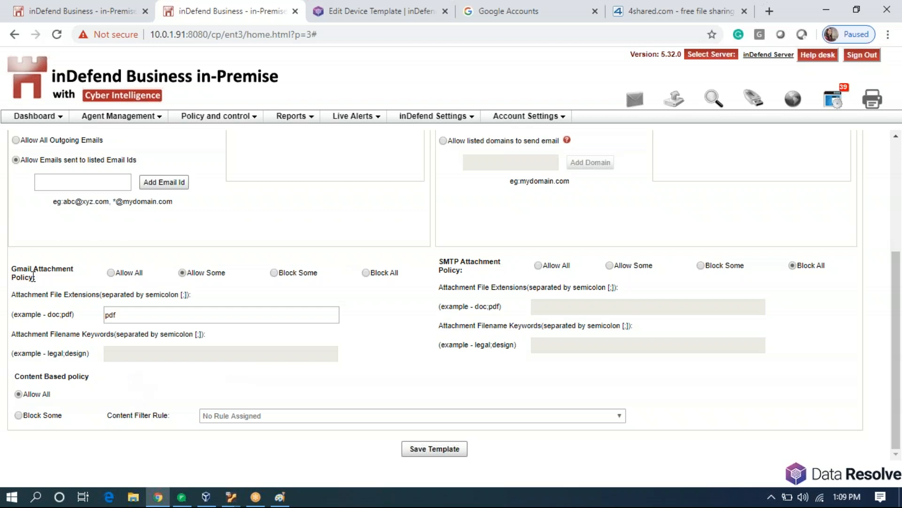
Save the RIO template with its pdf-only Gmail attachment policy.
left_click_drag(30, 277, 18, 264)
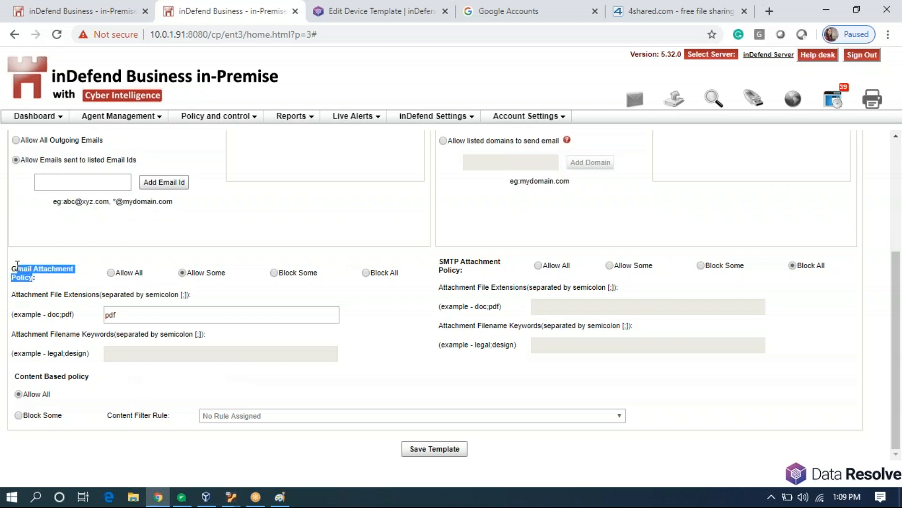
left_click(134, 258)
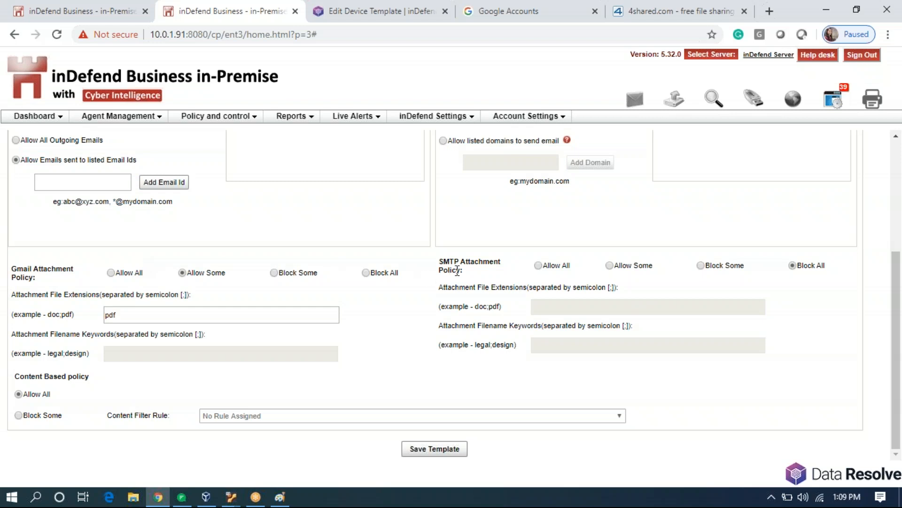
left_click_drag(461, 270, 442, 259)
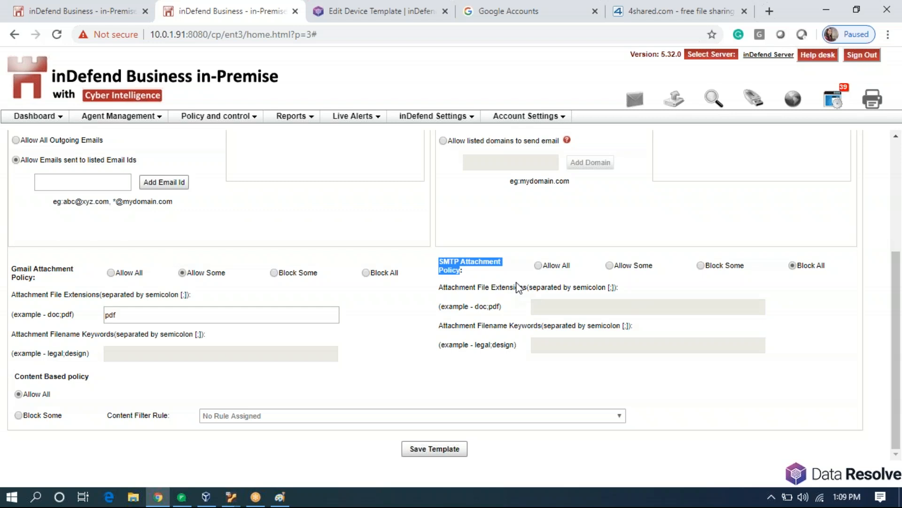
left_click(453, 452)
left_click(397, 387)
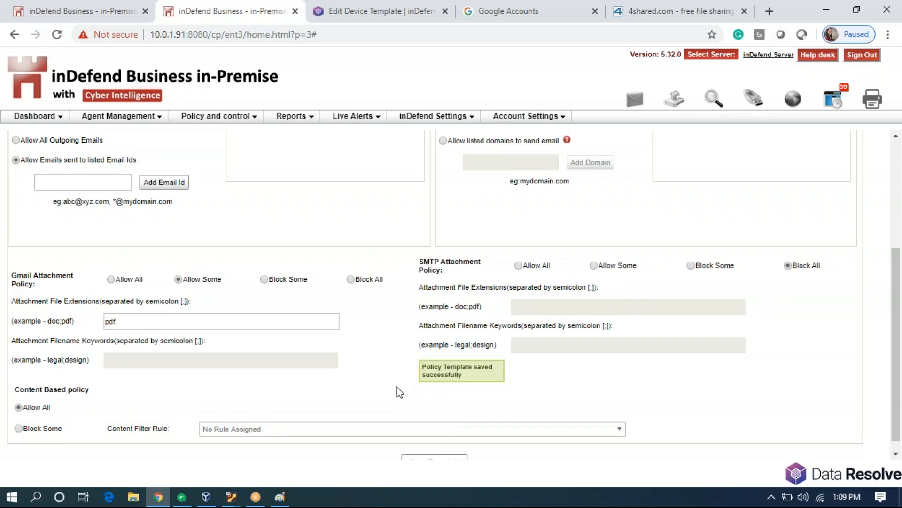
left_click(772, 497)
Refresh the inDefend agent's policy from the tray and dismiss the failure message.
right_click(787, 422)
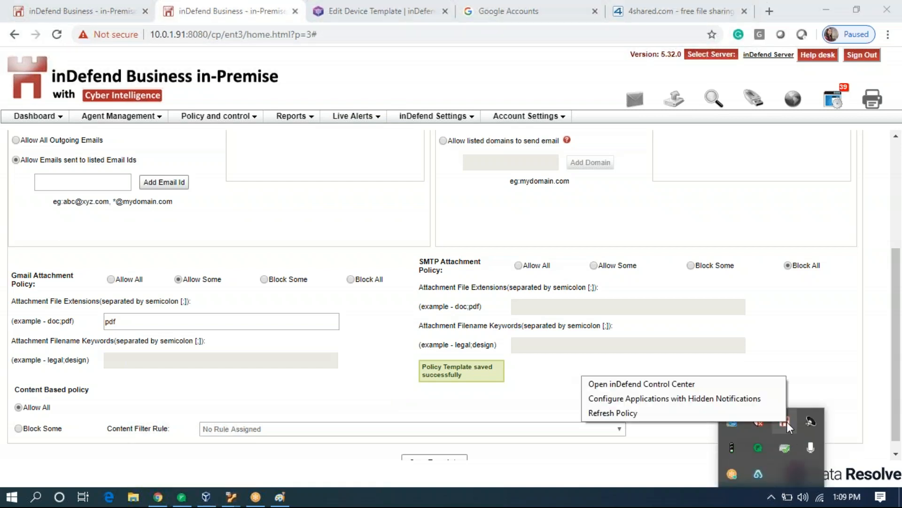
left_click(743, 413)
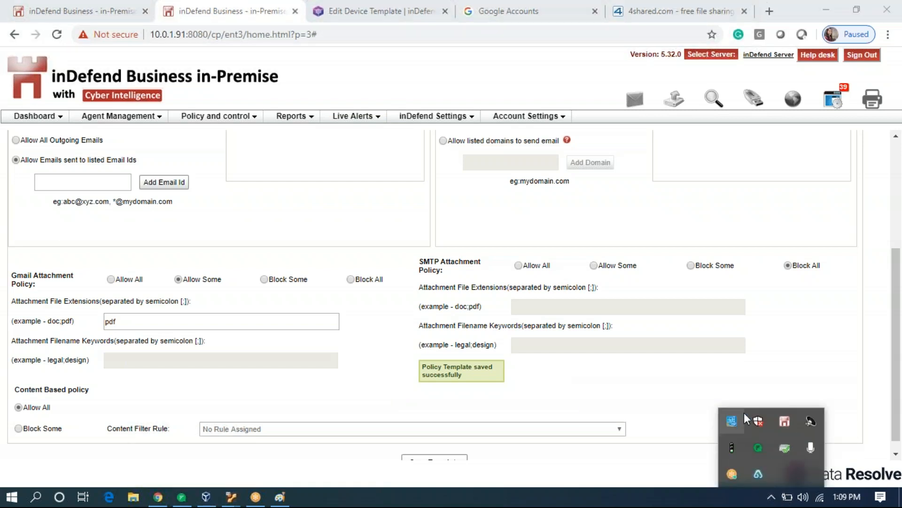
left_click(507, 295)
Search Email Policy Management for agent RIO, then reload the Gmail tab.
mouse_move(251, 121)
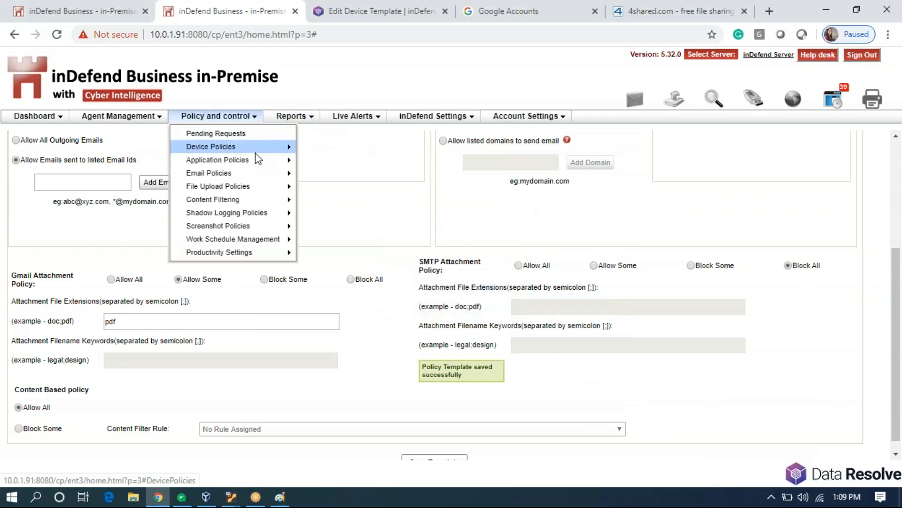
mouse_move(221, 171)
left_click(329, 175)
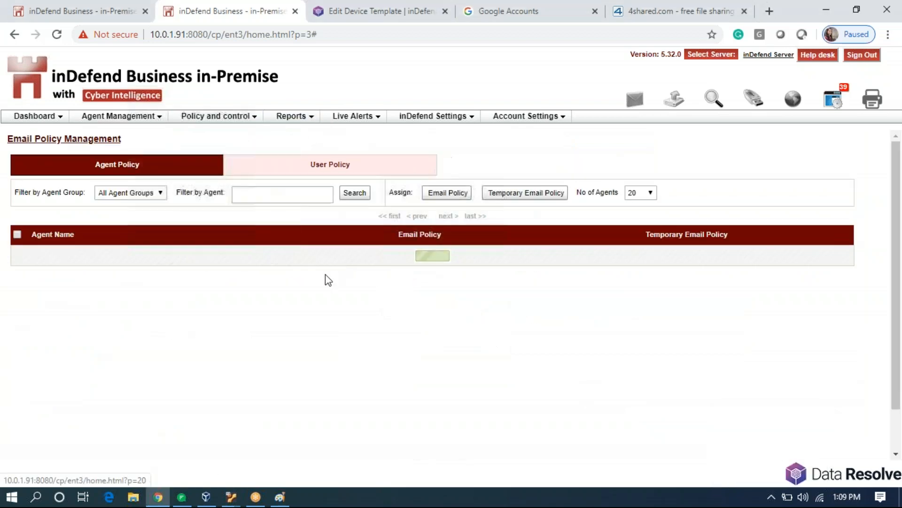
left_click(290, 194)
type("R")
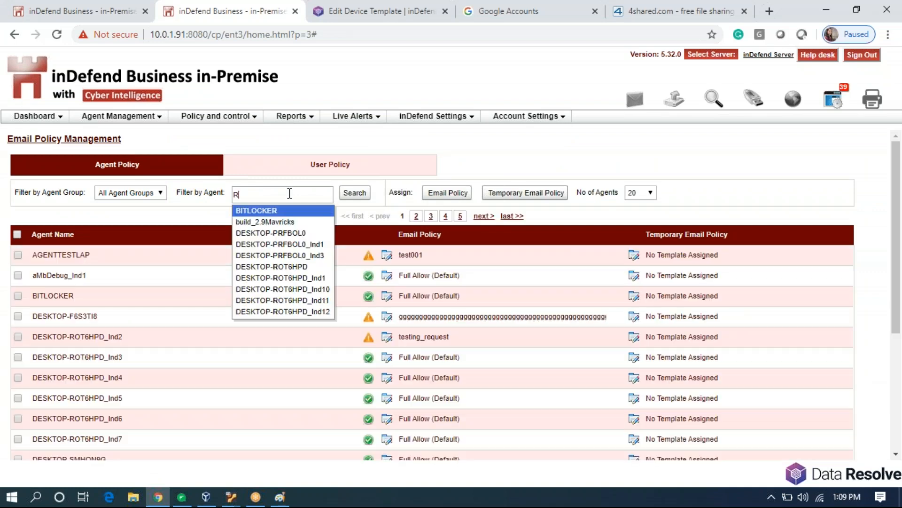
type("IO")
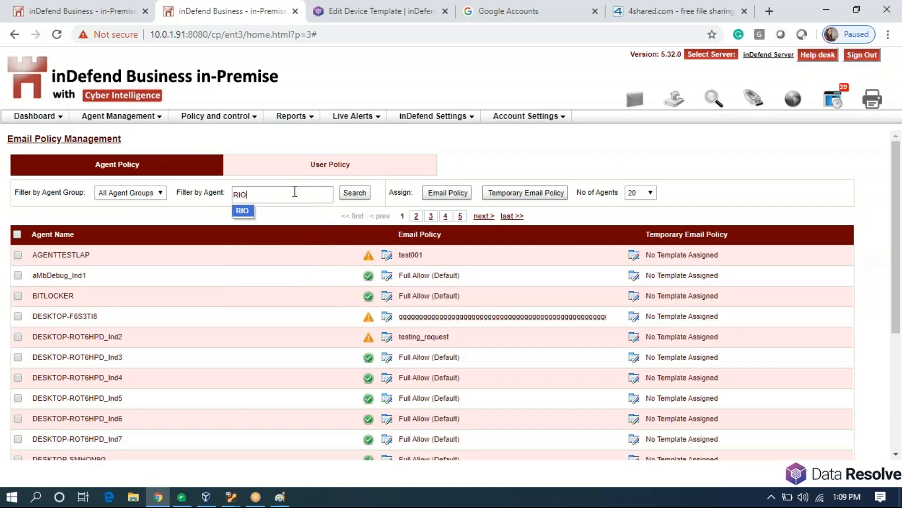
left_click(242, 210)
left_click(348, 197)
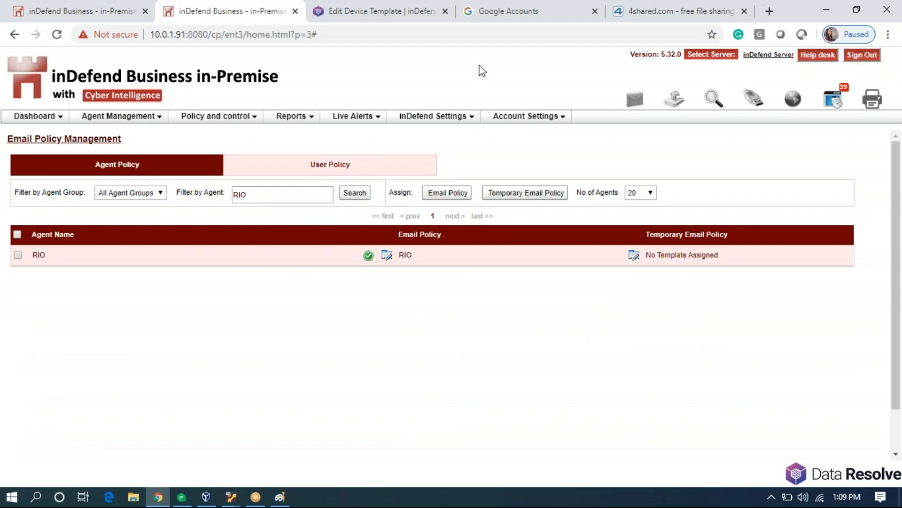
left_click(488, 18)
left_click(64, 36)
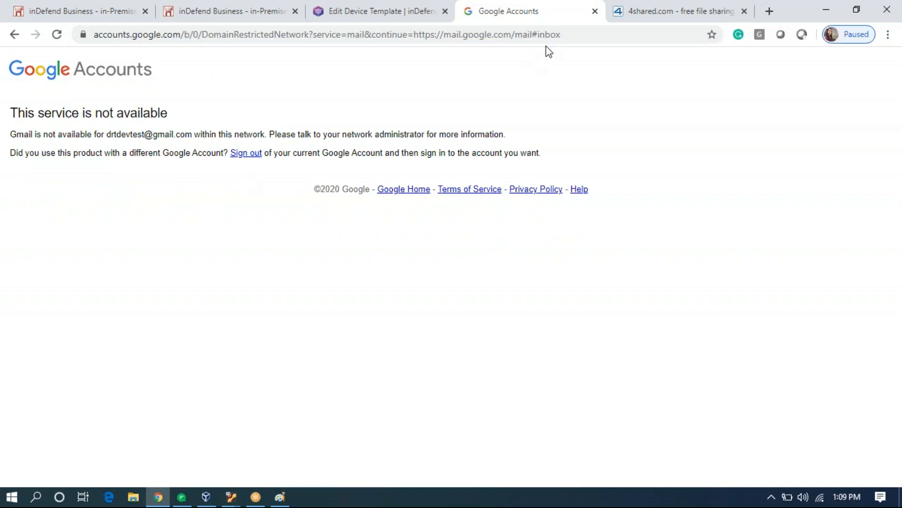
Load gmail.com from the address bar and start a new message.
left_click_drag(583, 33, 63, 55)
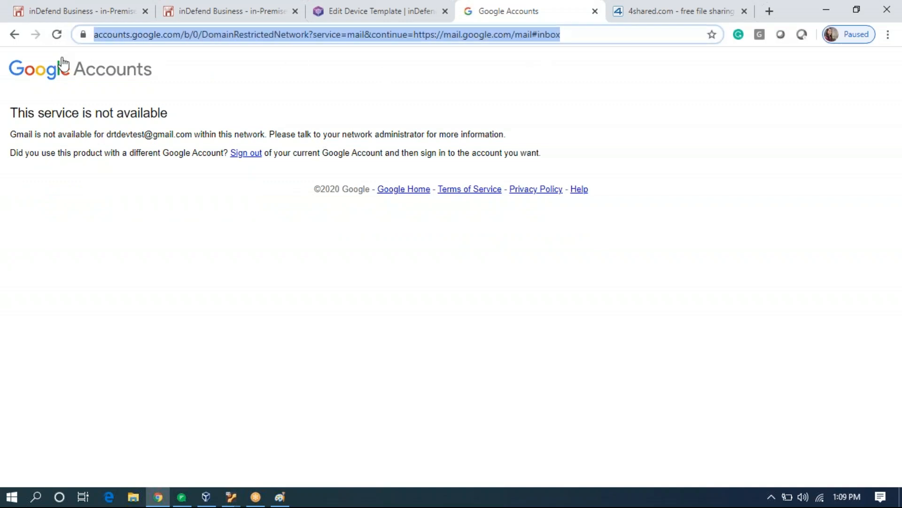
type("gm")
key("Return")
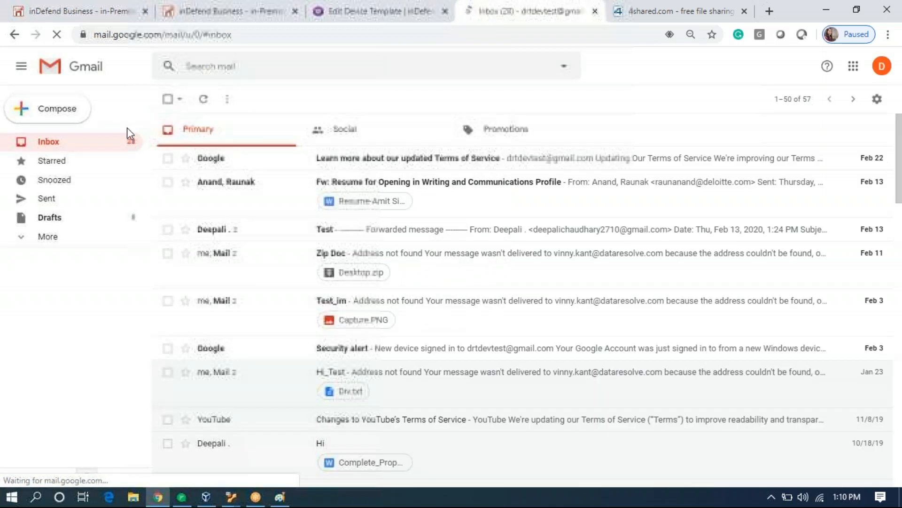
left_click(67, 111)
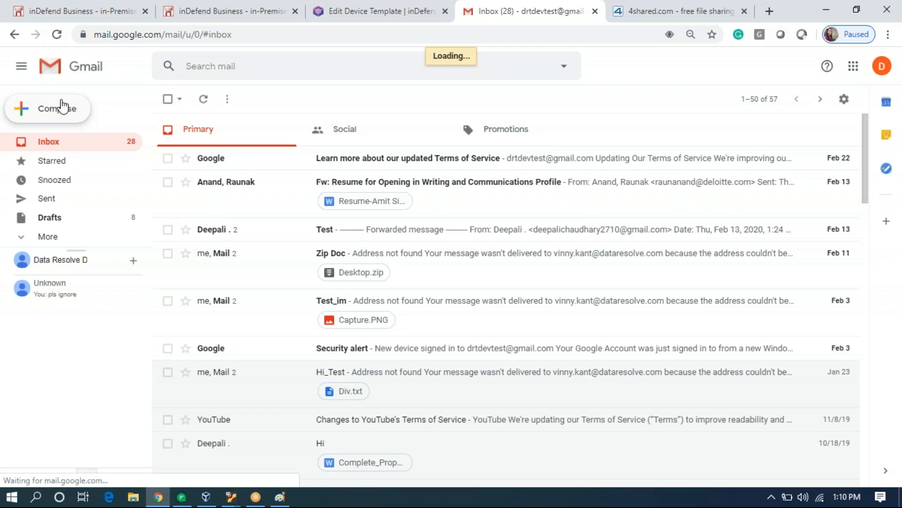
left_click(62, 107)
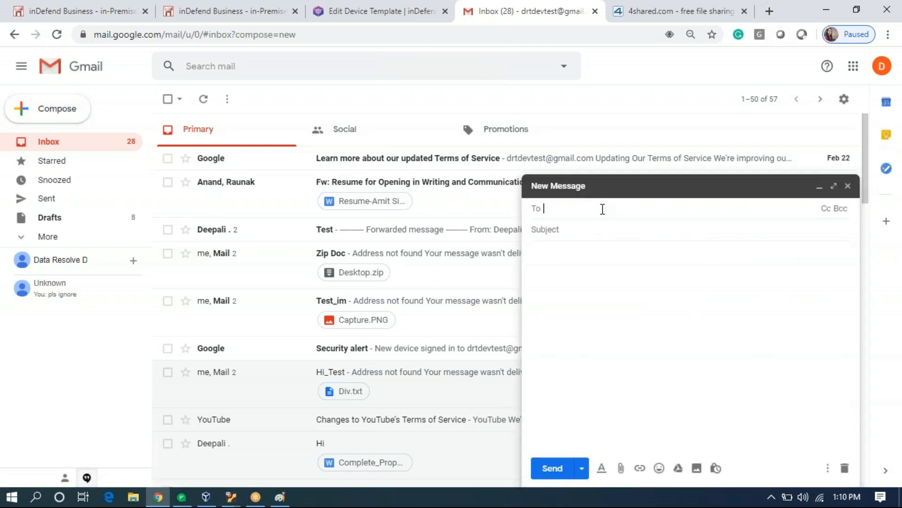
Try attaching contact.docx, Pre-Requisite (1).pdf and test (6).txt, then discard the draft.
left_click(621, 470)
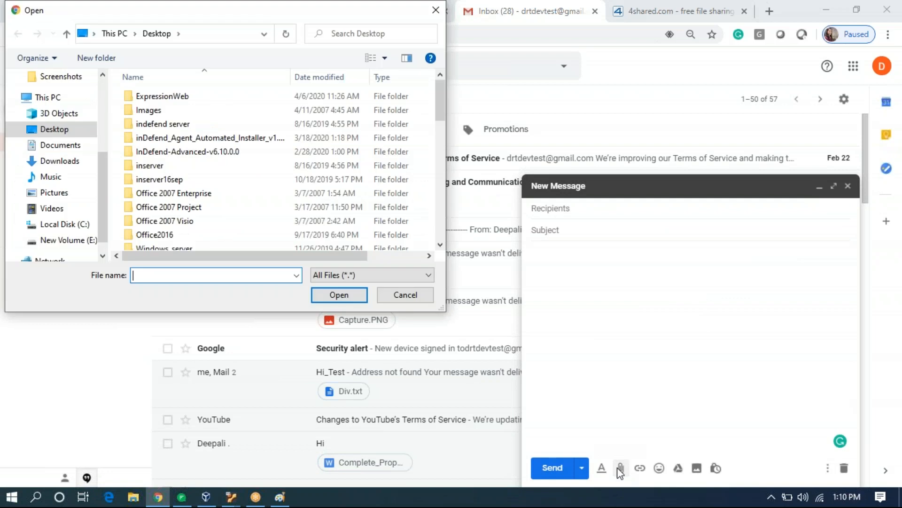
scroll(193, 186, "down", 3)
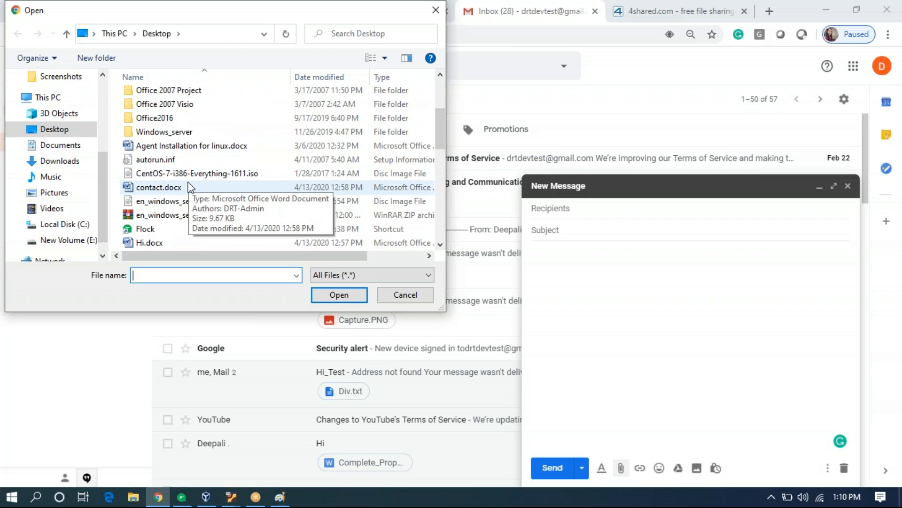
double_click(190, 186)
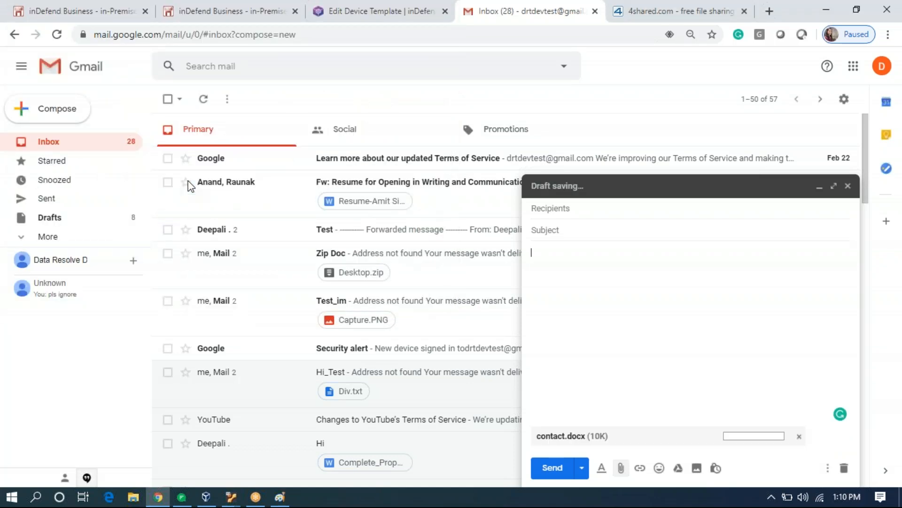
left_click(621, 467)
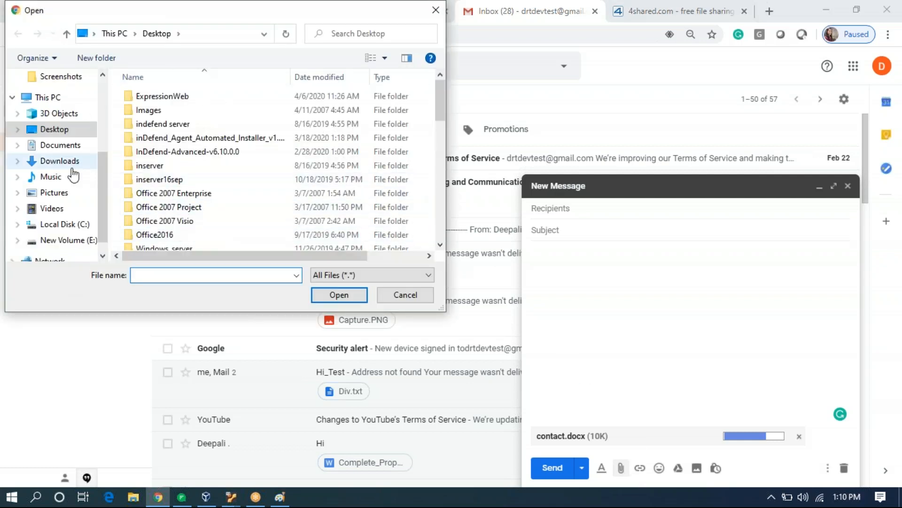
left_click(71, 165)
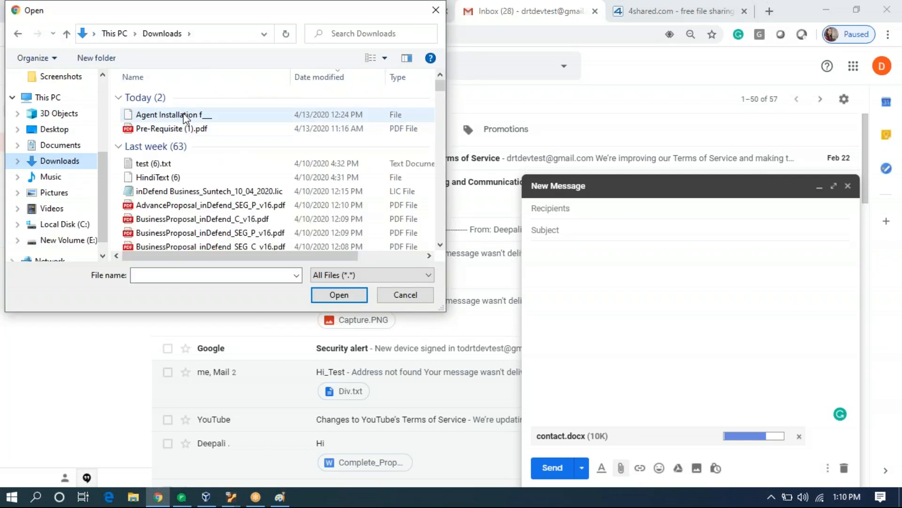
double_click(211, 133)
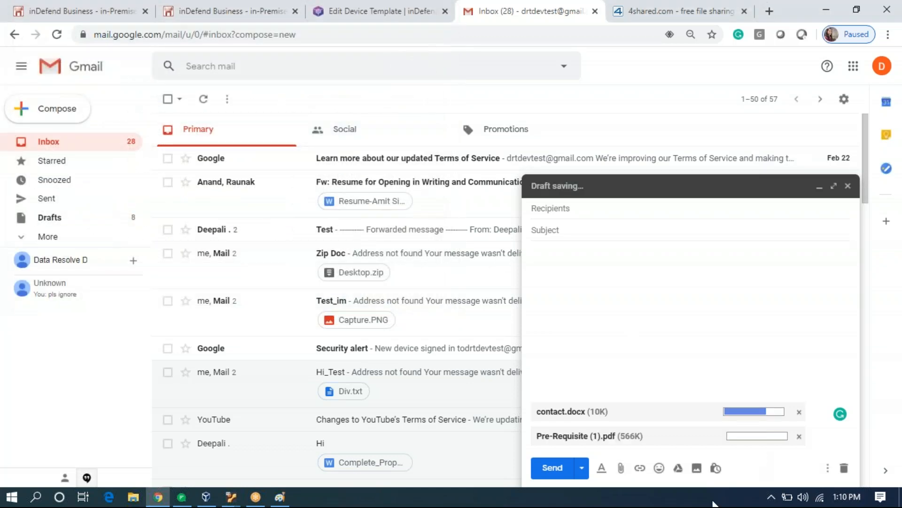
left_click(621, 468)
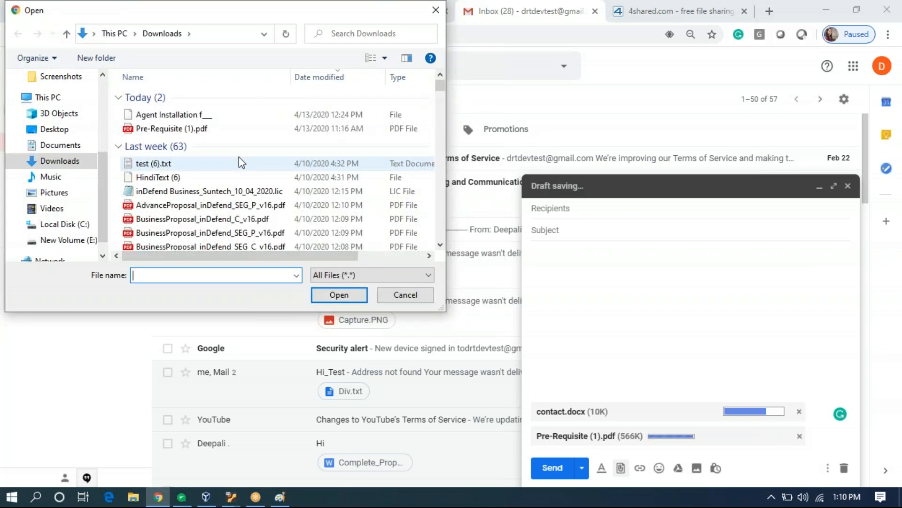
double_click(207, 166)
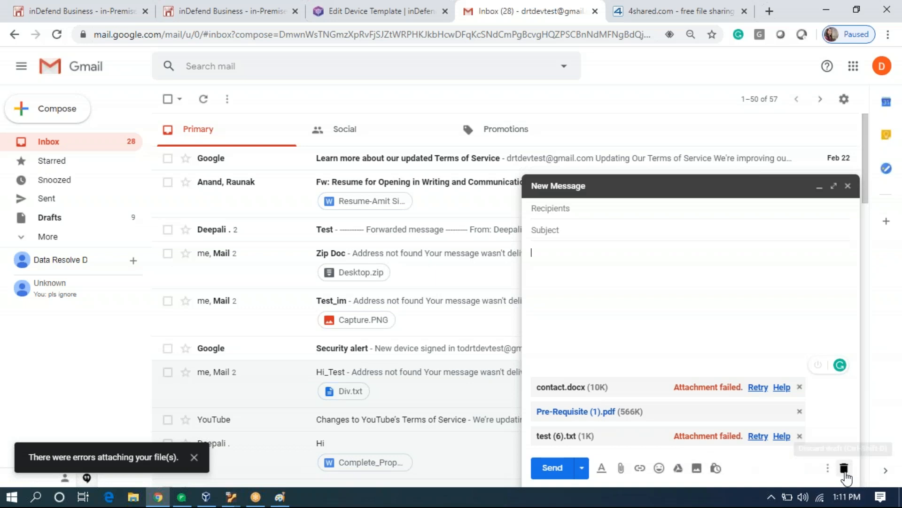
left_click(845, 468)
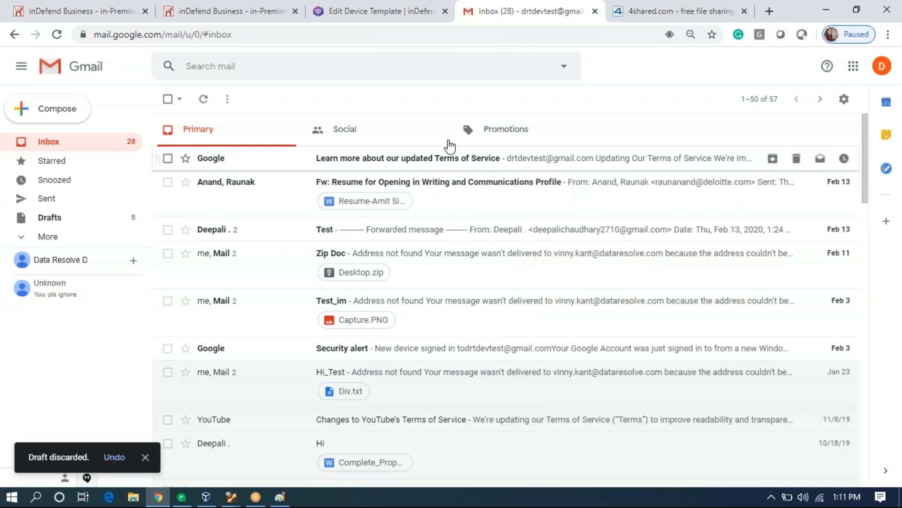
Open the RIO template for editing from page 3 of the Email Policy Template list.
left_click(204, 9)
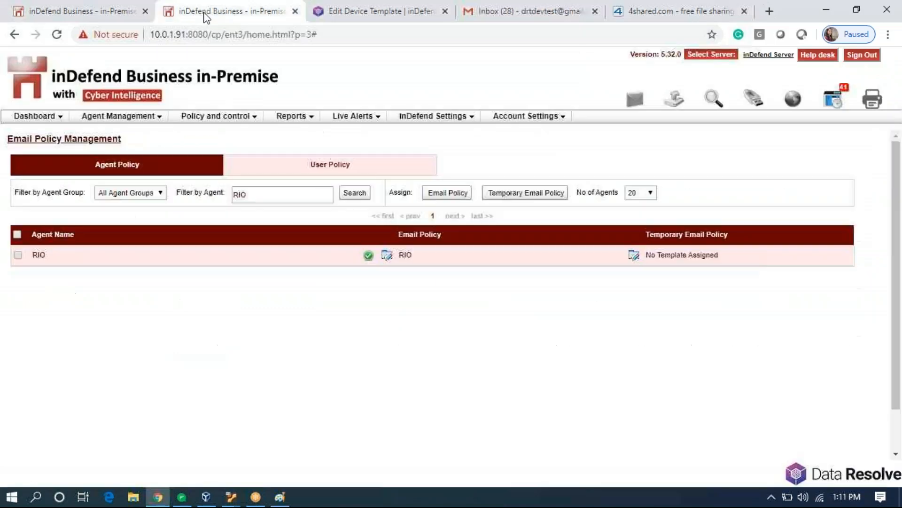
left_click(243, 122)
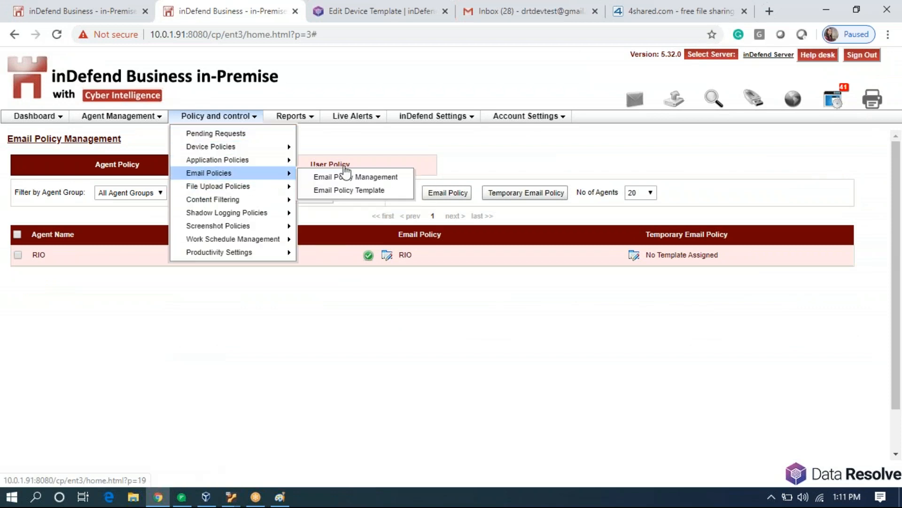
left_click(342, 175)
left_click(240, 120)
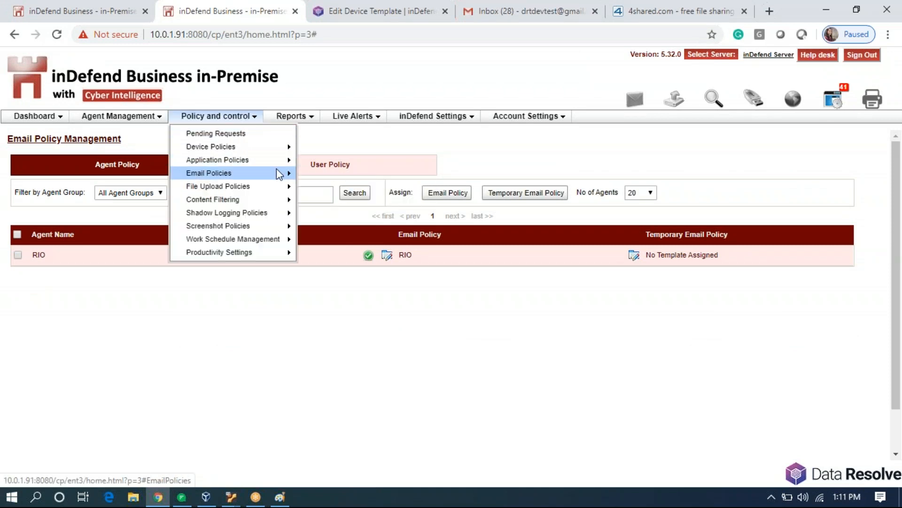
mouse_move(277, 173)
left_click(319, 195)
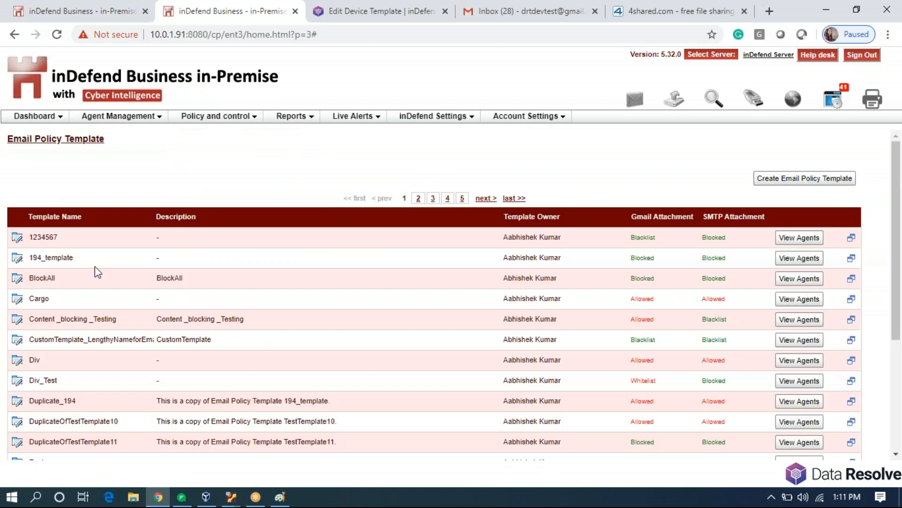
left_click(433, 198)
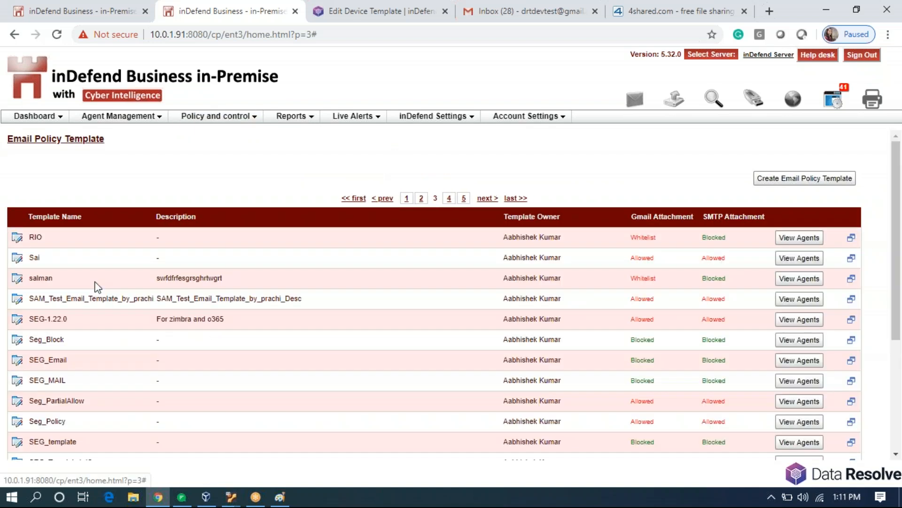
left_click(17, 237)
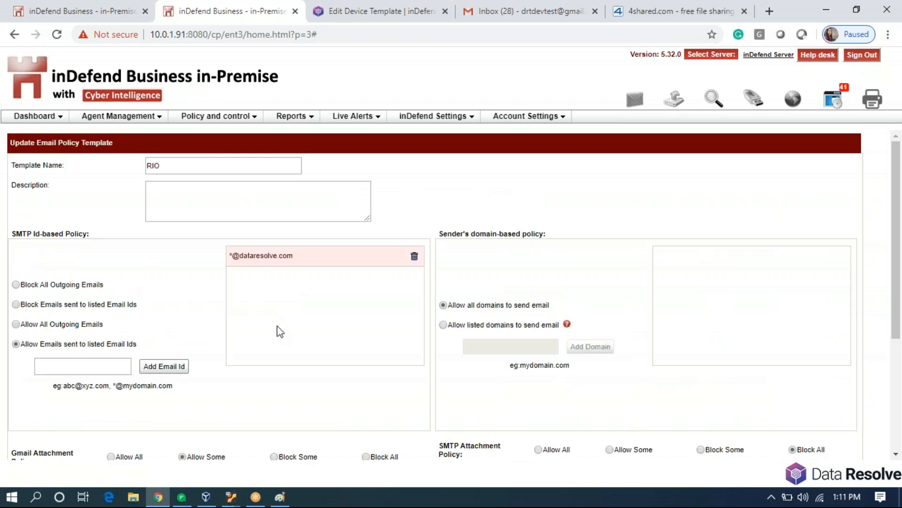
Set Gmail attachments to Block Some and content to Block Some with rule RIO, then save.
scroll(280, 332, "down", 4)
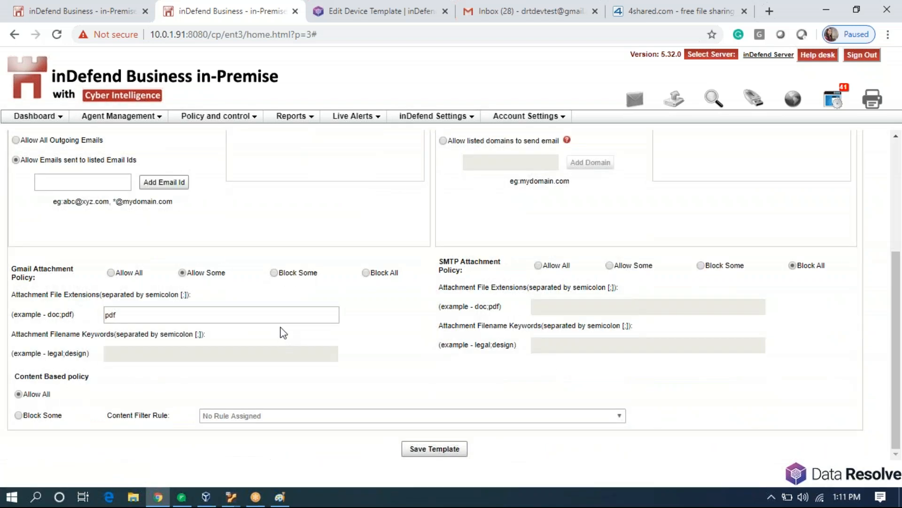
left_click(274, 273)
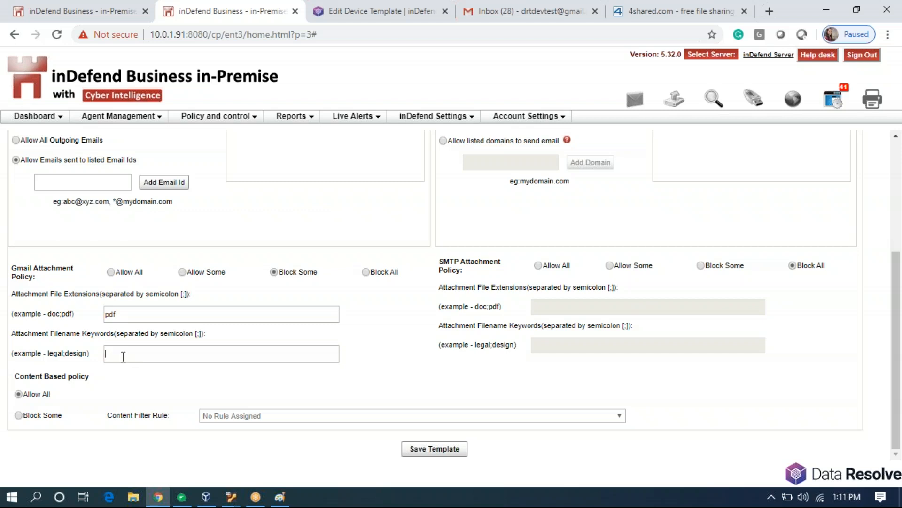
left_click(19, 416)
left_click(267, 416)
scroll(283, 351, "down", 10)
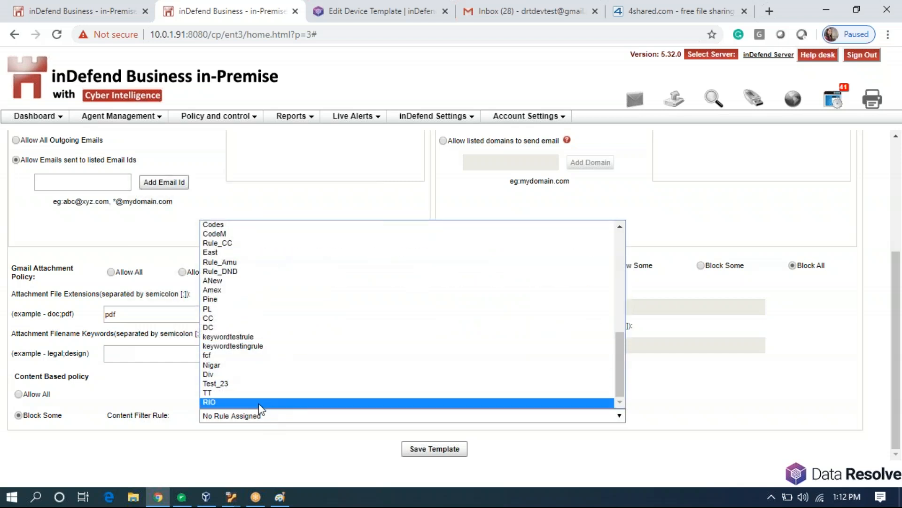
left_click(205, 404)
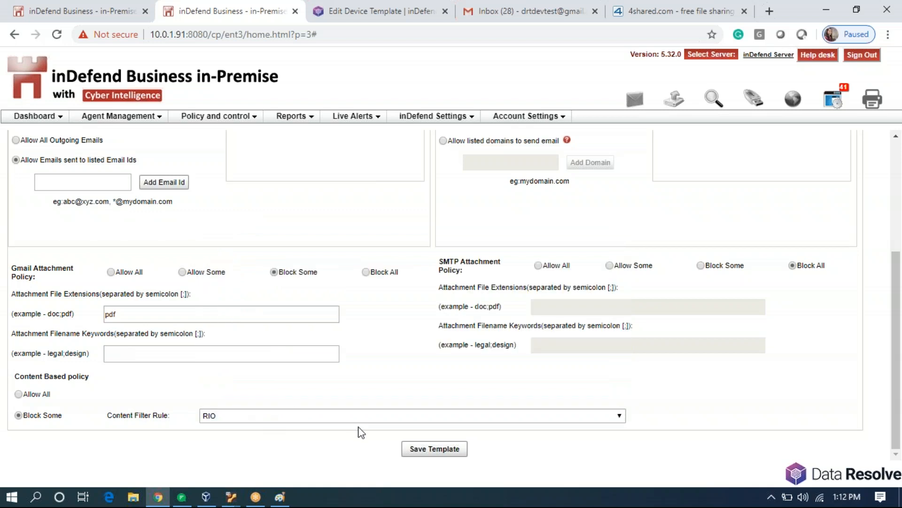
left_click(436, 451)
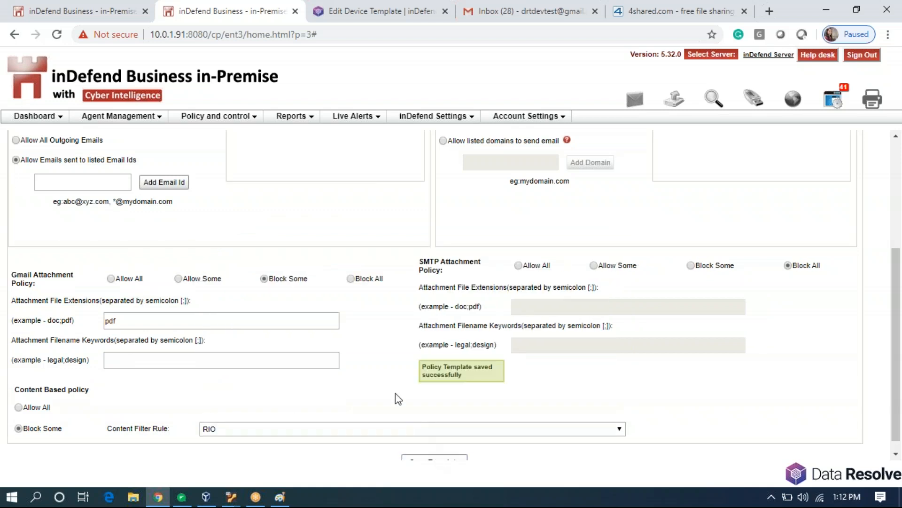
Open the RIO rule in Content Filter Rule Management and close it unchanged.
left_click(236, 117)
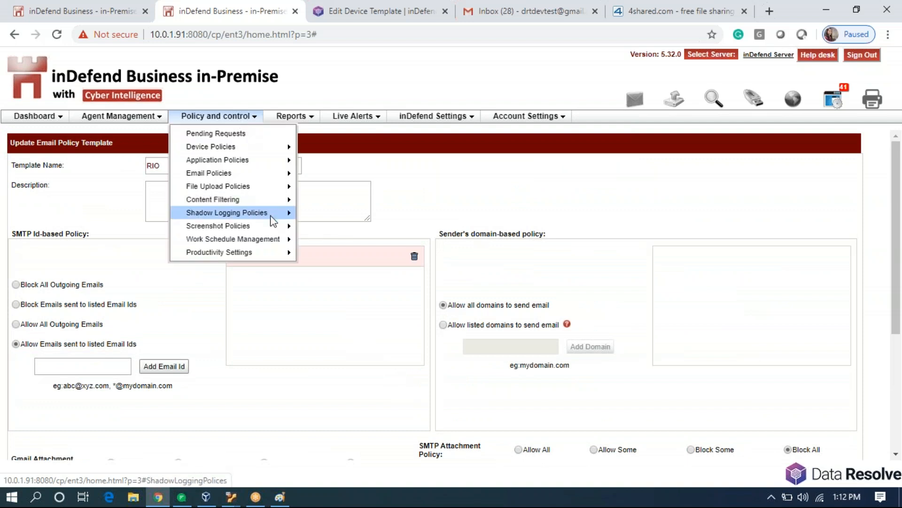
mouse_move(277, 208)
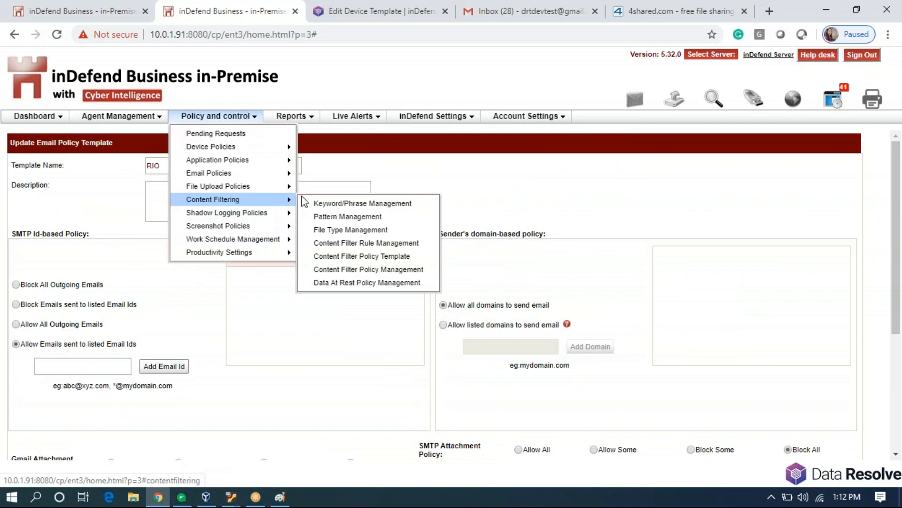
left_click(347, 243)
scroll(79, 371, "down", 10)
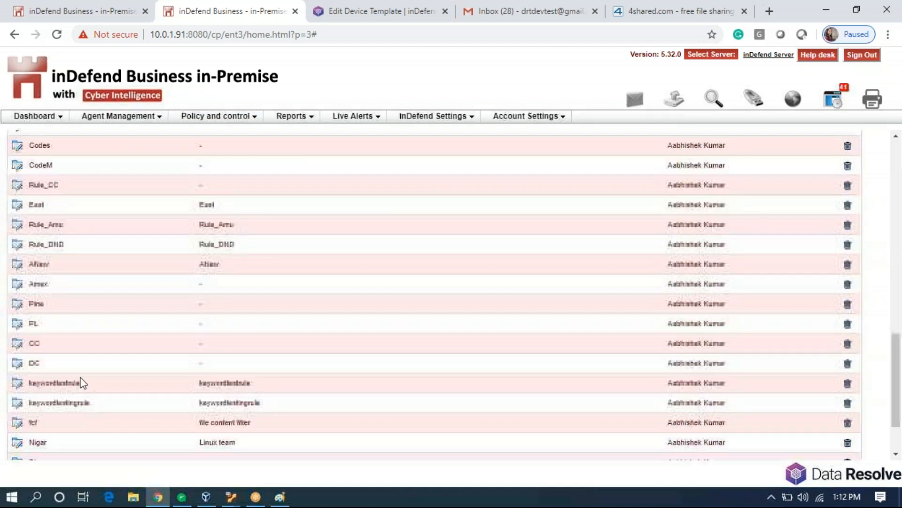
left_click(19, 446)
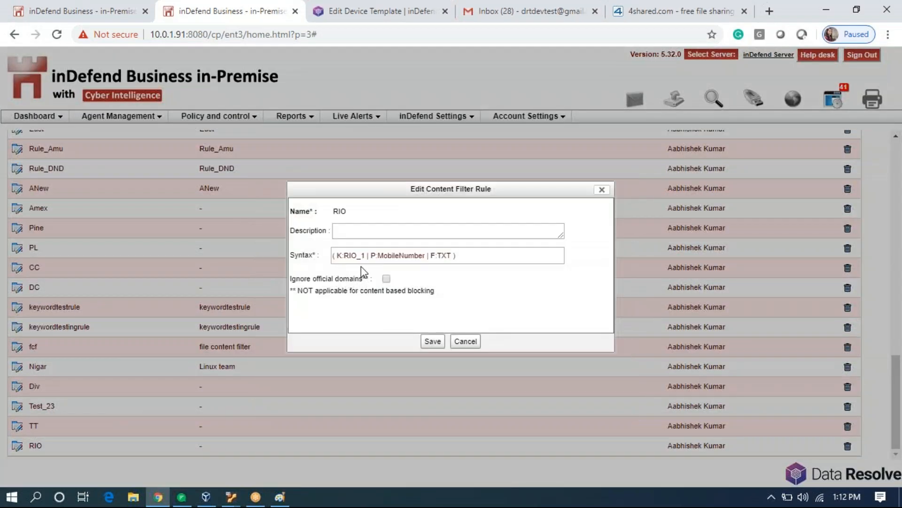
left_click(604, 190)
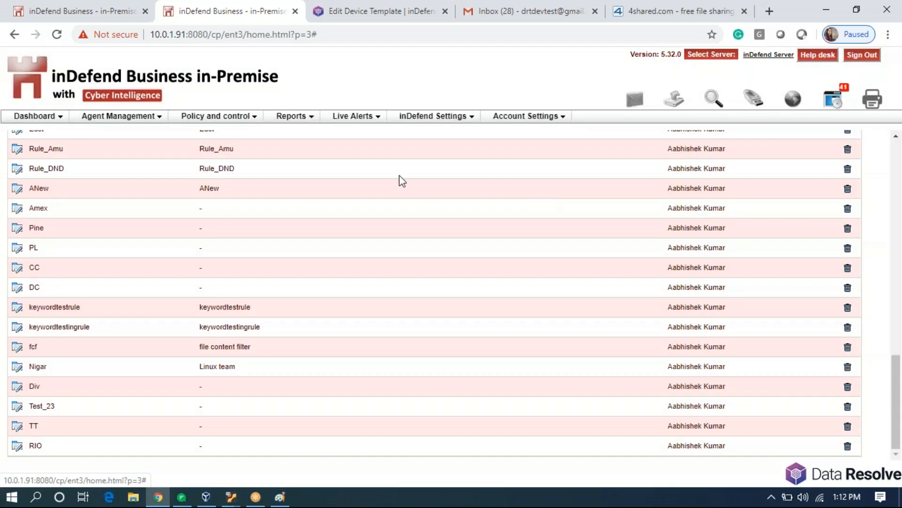
Check the keyword list in Keyword/Phrase Management, then return to content filter rules.
left_click(258, 117)
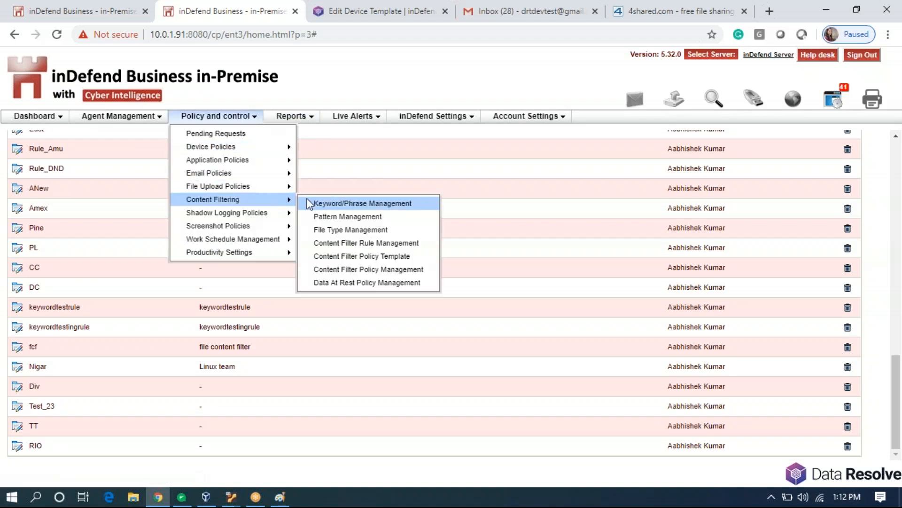
left_click(307, 199)
scroll(89, 319, "down", 7)
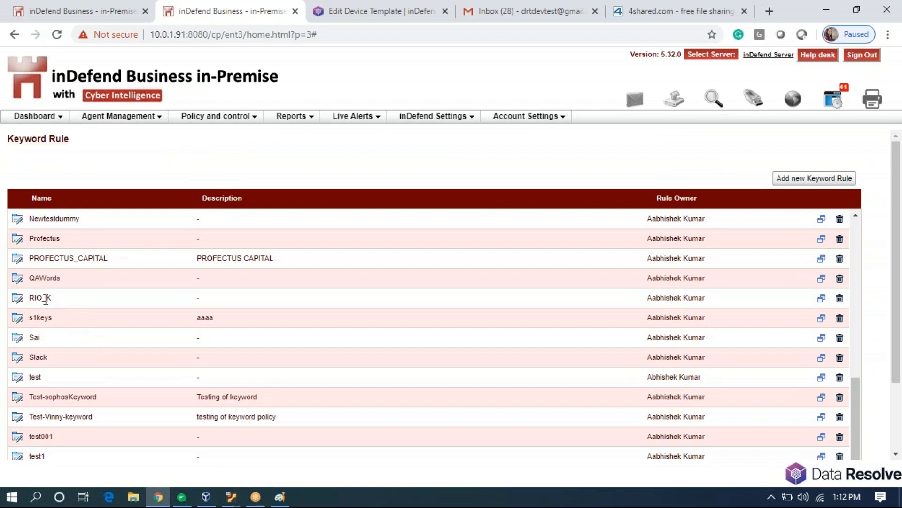
mouse_move(238, 120)
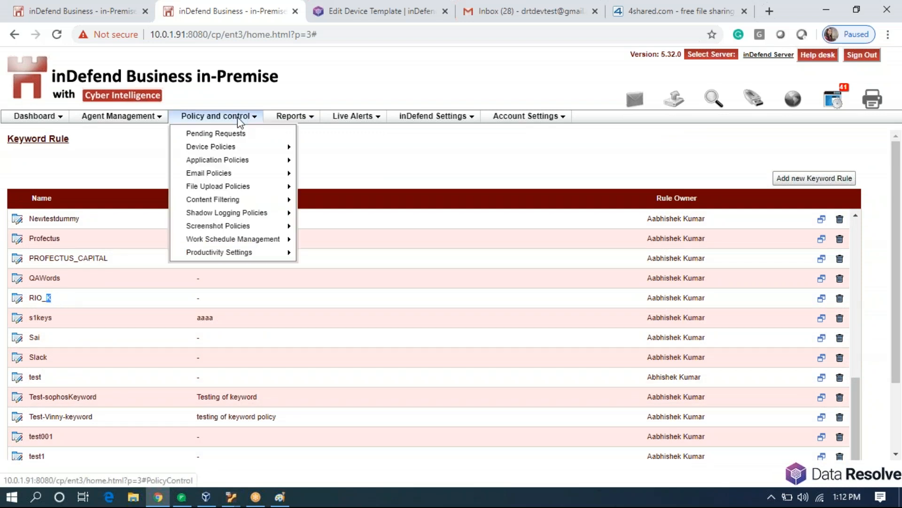
mouse_move(267, 207)
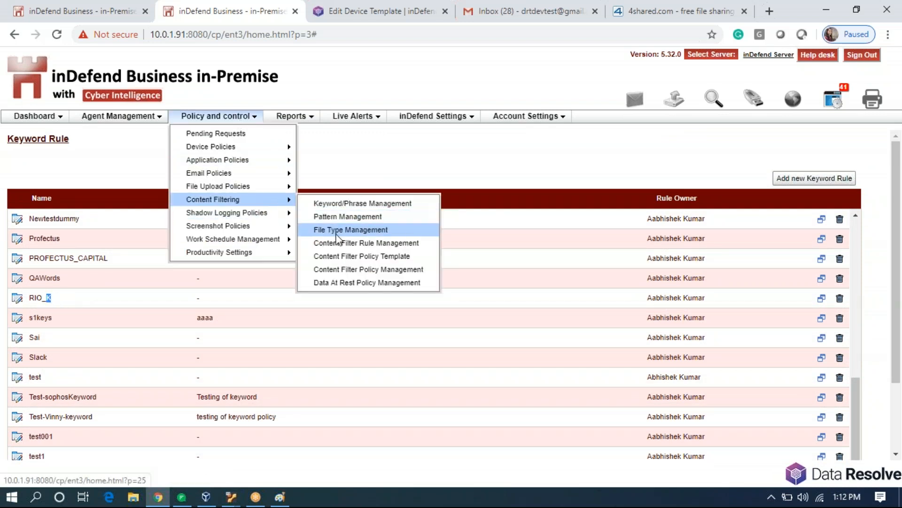
left_click(381, 243)
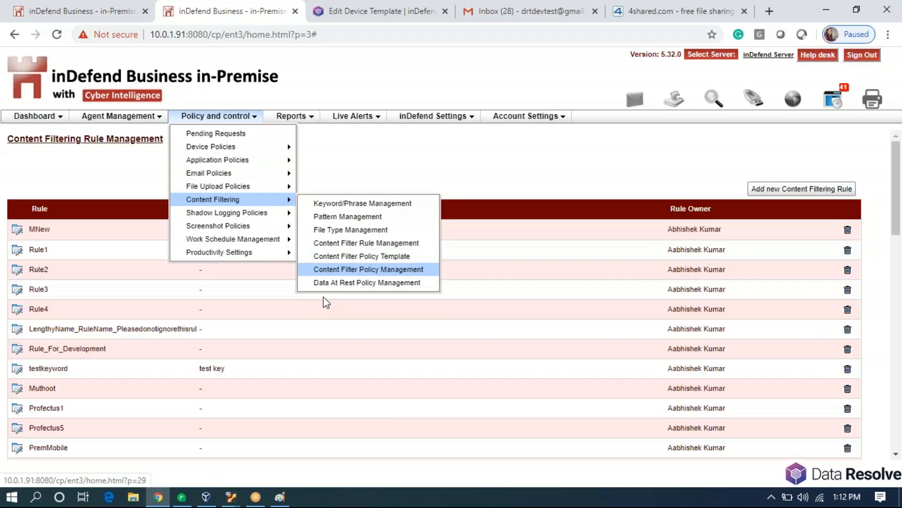
Change the RIO rule's keyword reference from K:RIO_1 to K:RIO_K and save.
scroll(91, 331, "down", 5)
scroll(91, 335, "down", 6)
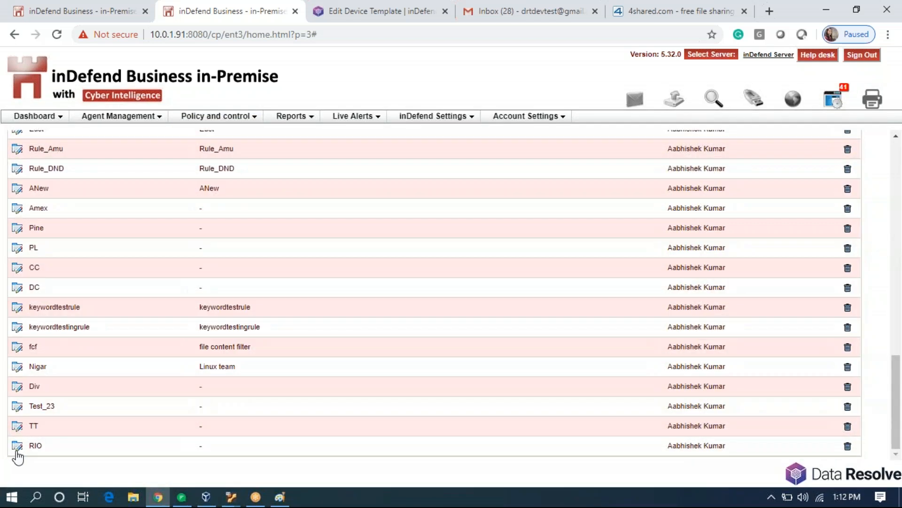
left_click(17, 447)
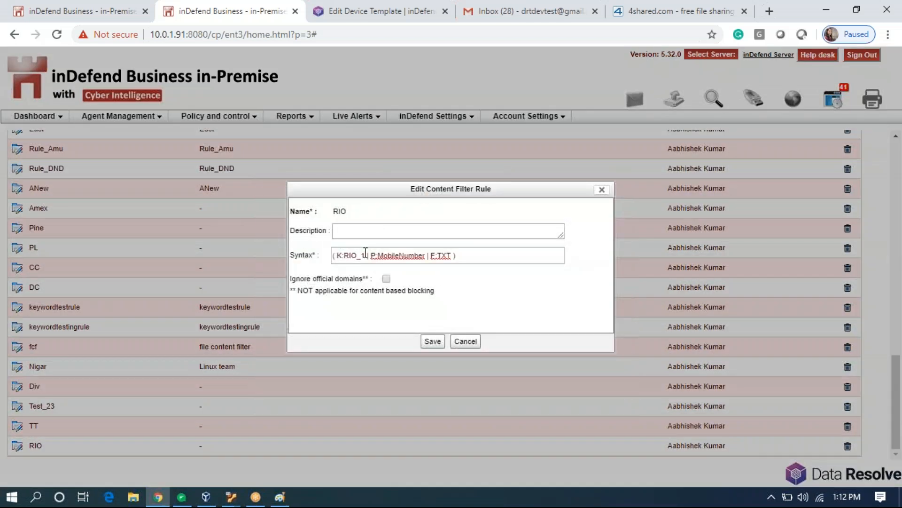
key("BackSpace")
type("K")
left_click(431, 342)
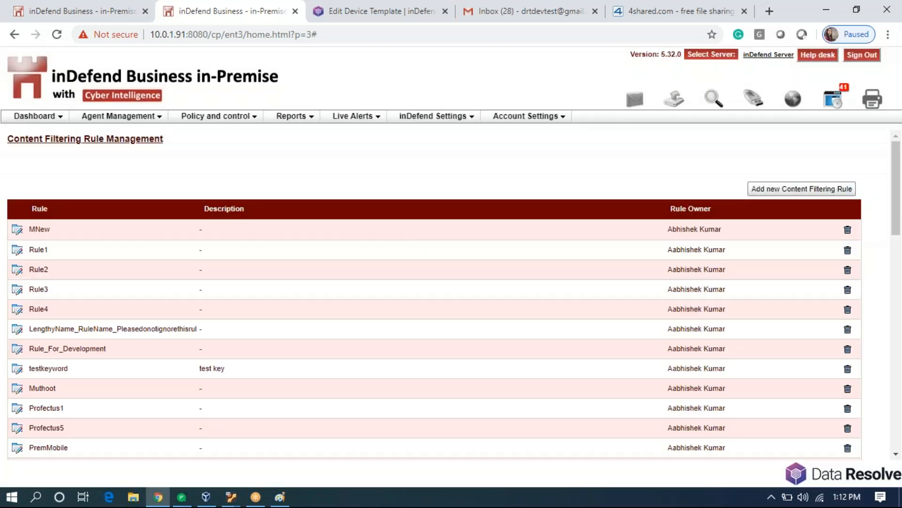
Reopen the RIO rule to verify its syntax reads ( K:RIO_K | P:MobileNumber | F:TXT ).
scroll(182, 404, "down", 3)
scroll(182, 404, "down", 5)
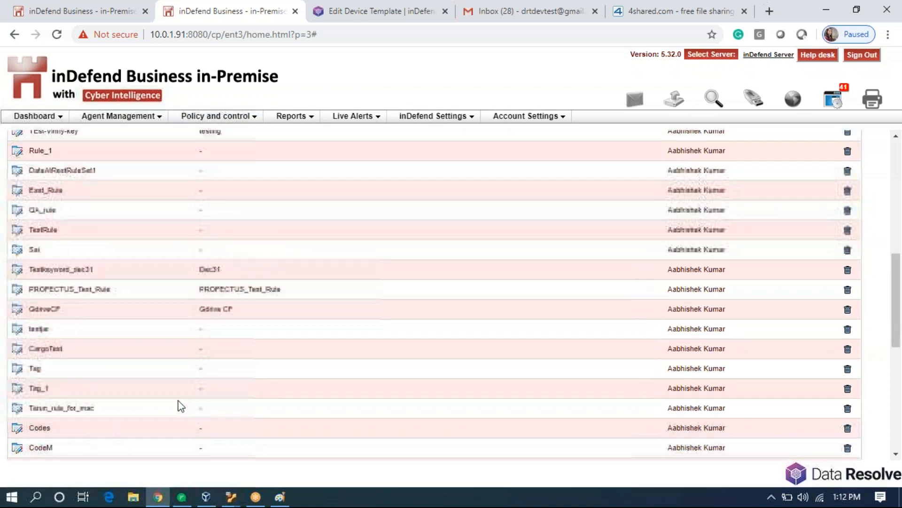
left_click(17, 445)
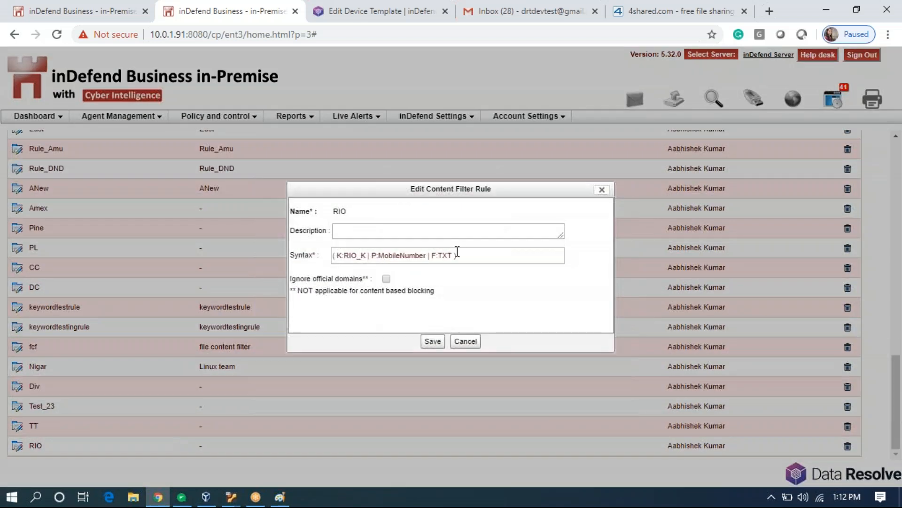
left_click_drag(465, 253, 307, 269)
key("ctrl+c")
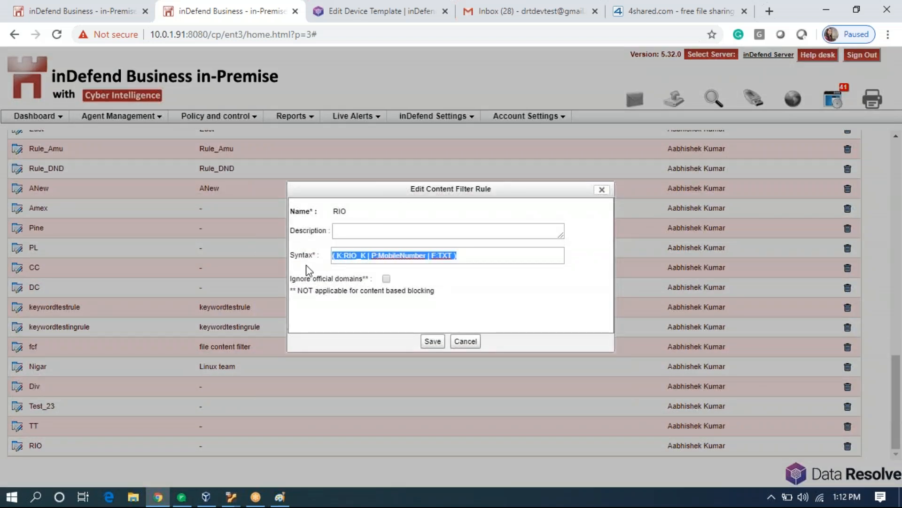
left_click(602, 189)
scroll(626, 238, "up", 10)
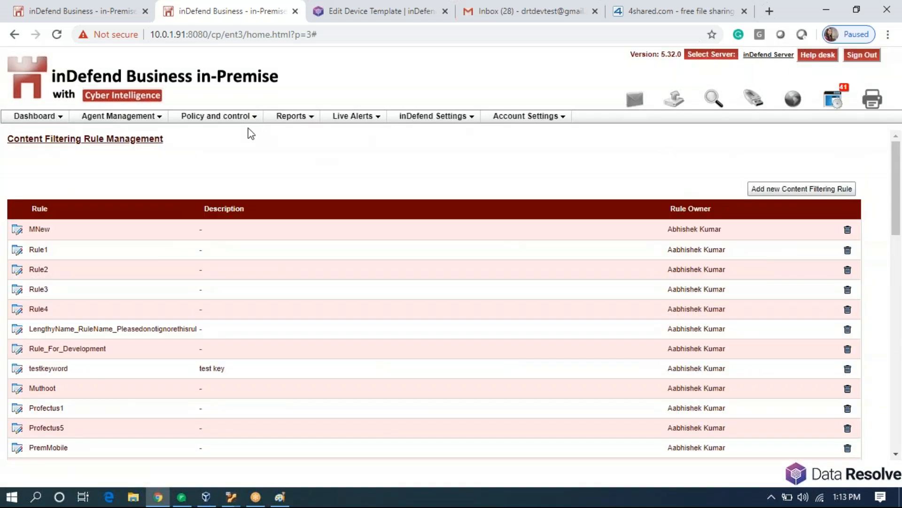
left_click(242, 117)
Inspect the TXT file type rule in the file type rules list without changing it.
mouse_move(262, 204)
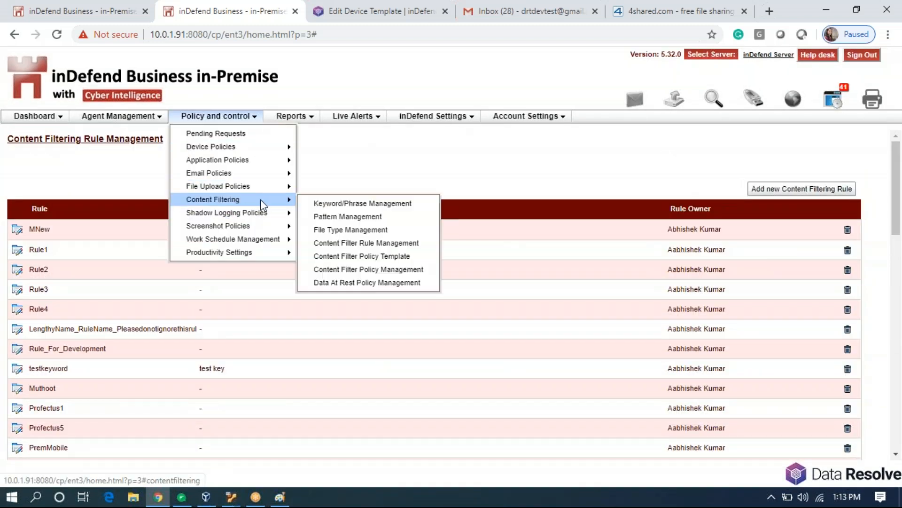
left_click(311, 230)
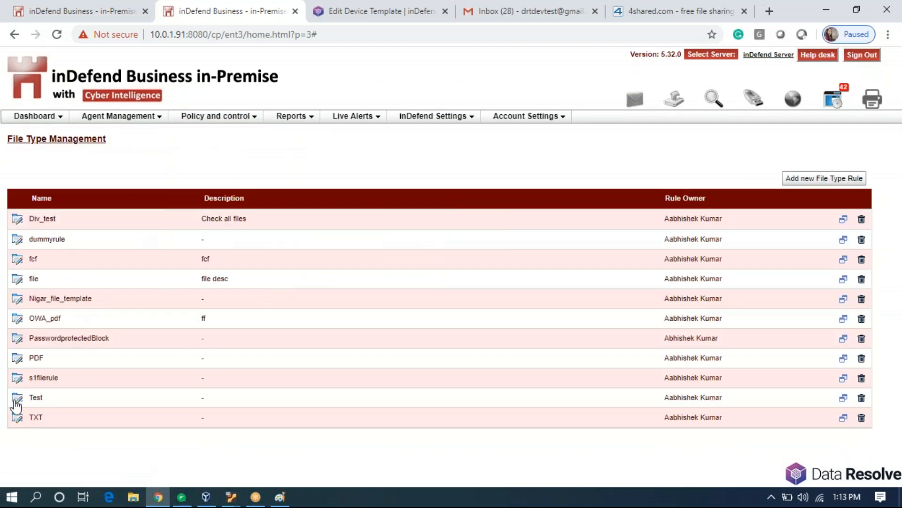
left_click(17, 419)
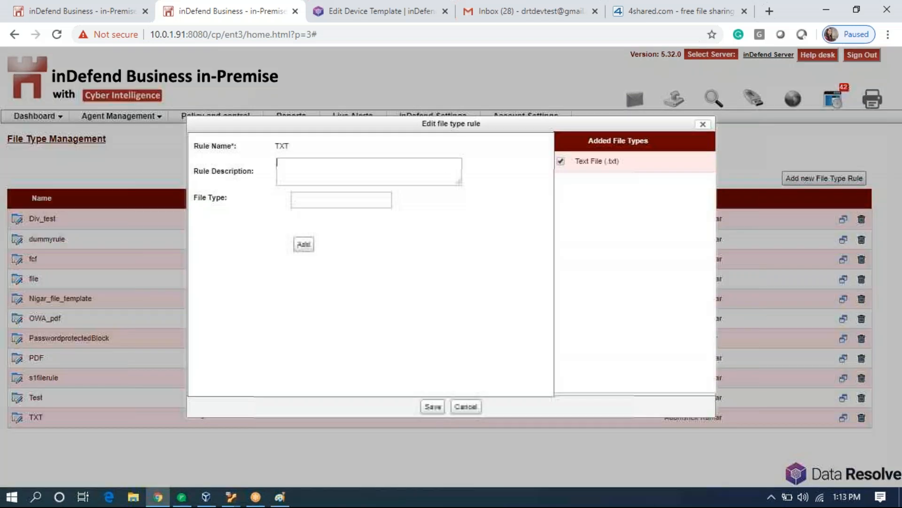
left_click(703, 124)
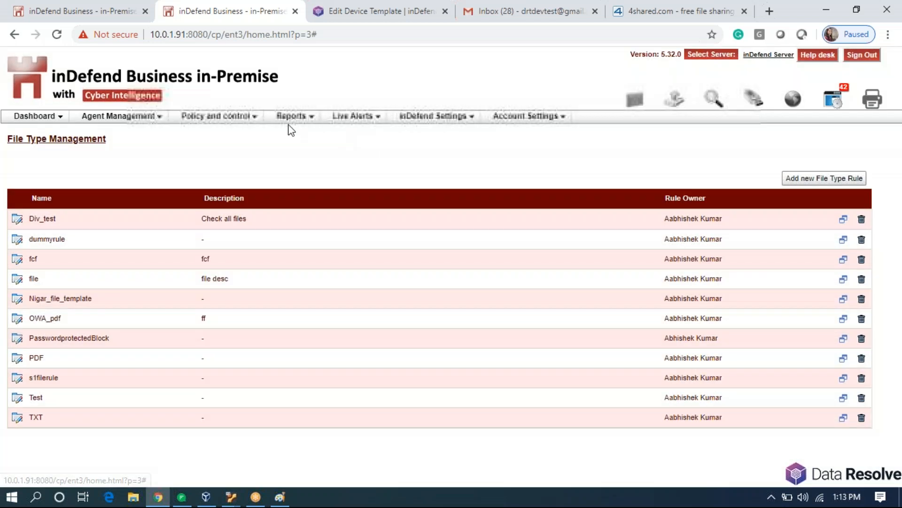
Add and save content filter rule RIO_Block with syntax ( K:RIO_K | P:MobileNumber | F:TXT ).
left_click(249, 116)
mouse_move(235, 199)
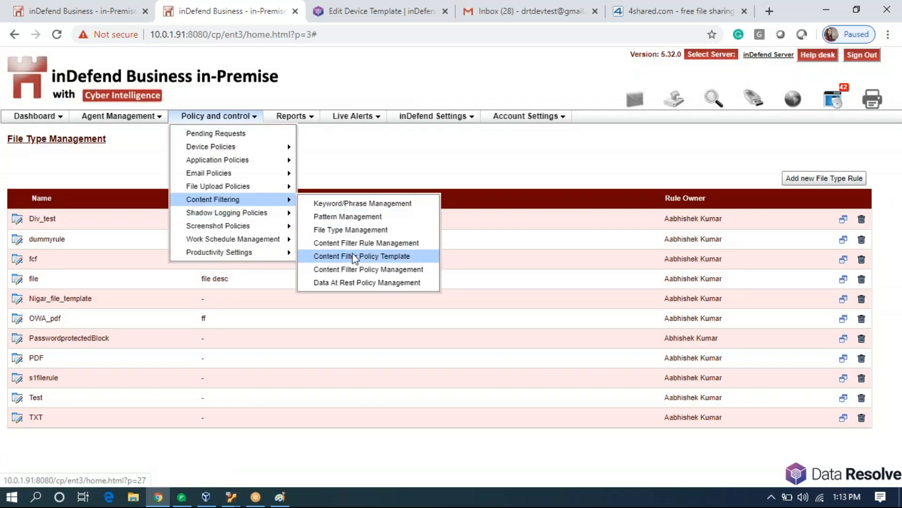
left_click(376, 243)
left_click(815, 194)
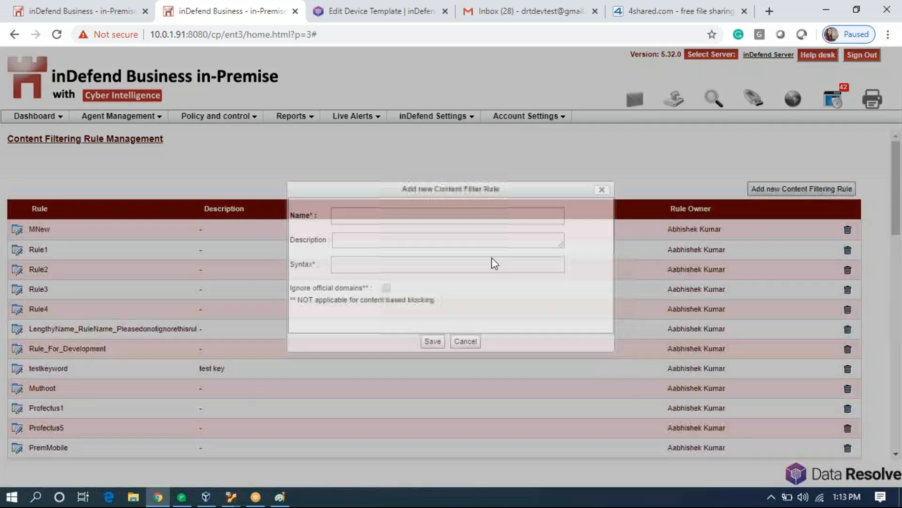
left_click(424, 220)
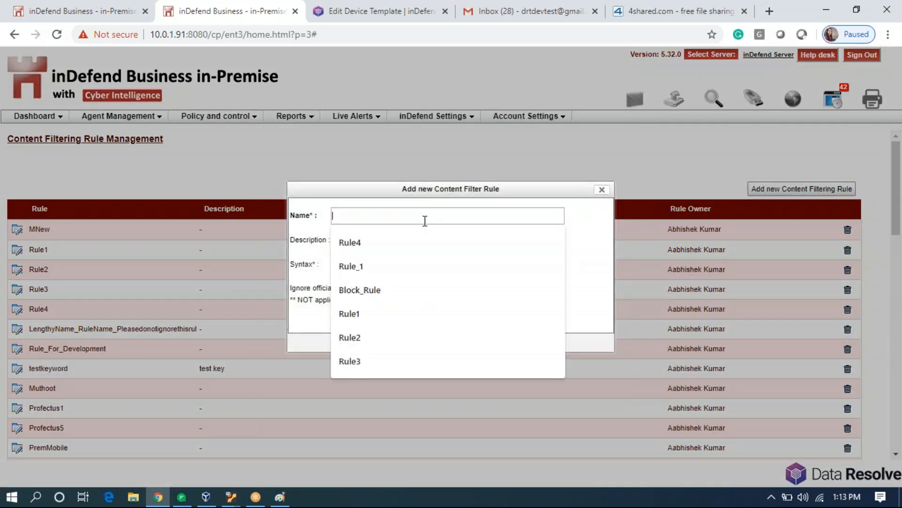
type("RIO_Block")
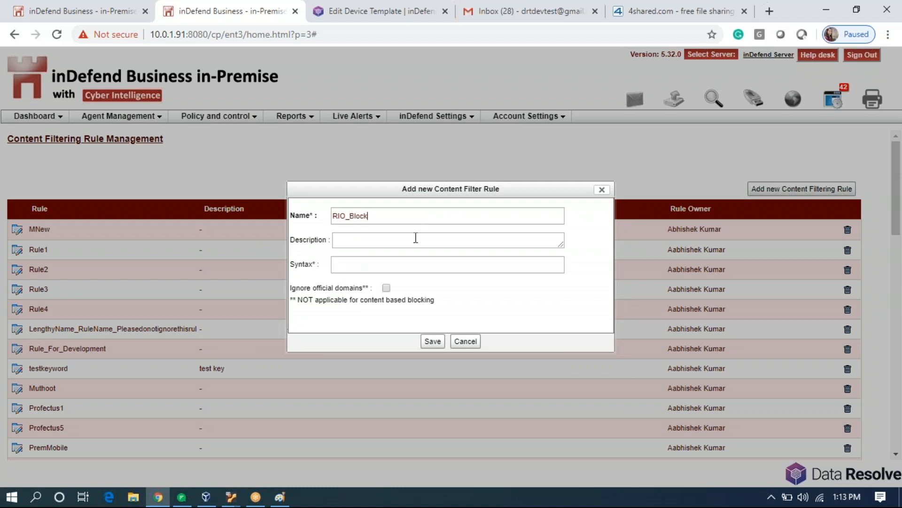
left_click(411, 266)
key("ctrl+v")
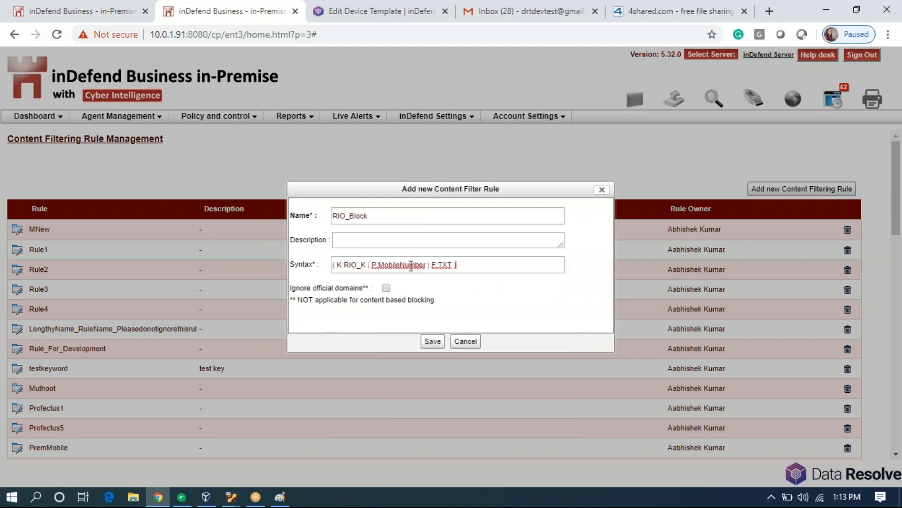
left_click(431, 342)
left_click(247, 116)
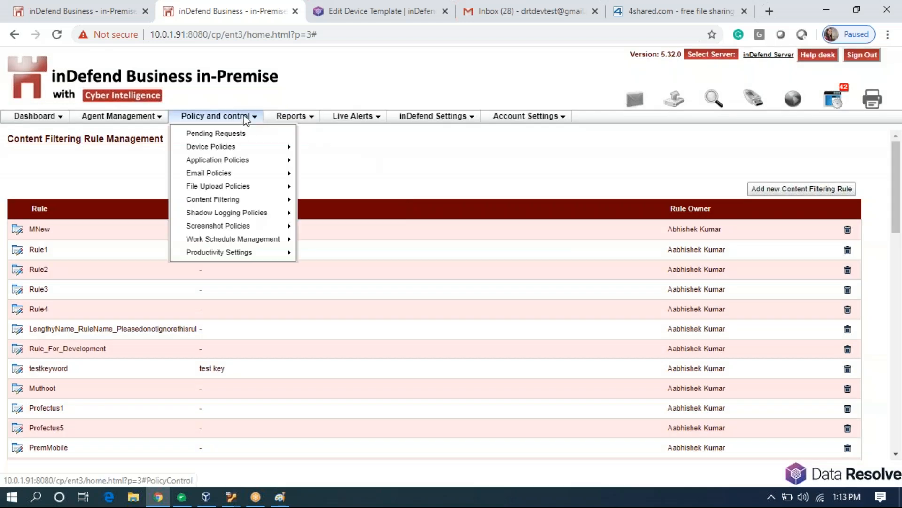
Edit the RIO email template on page 3 to use RIO_Block as its content filter, then save.
mouse_move(258, 177)
left_click(312, 189)
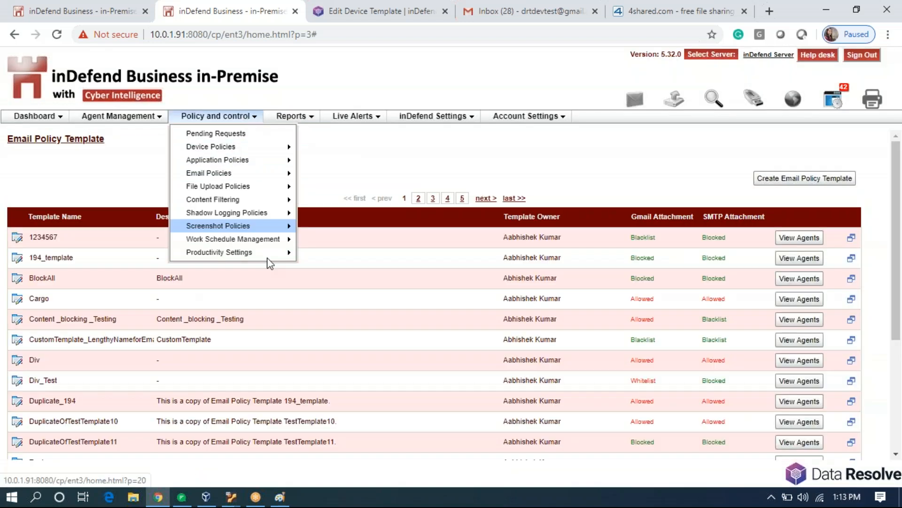
left_click(433, 198)
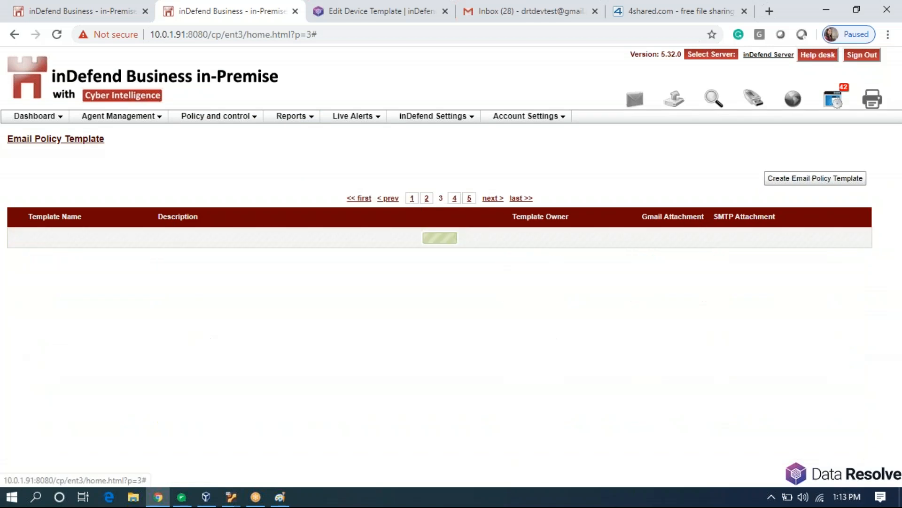
left_click(17, 237)
scroll(264, 345, "down", 4)
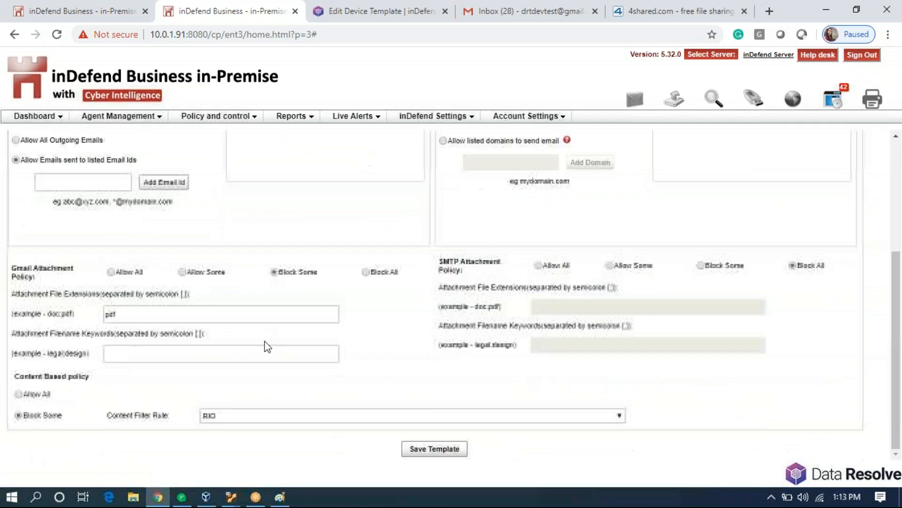
left_click(285, 417)
scroll(287, 423, "up", 3)
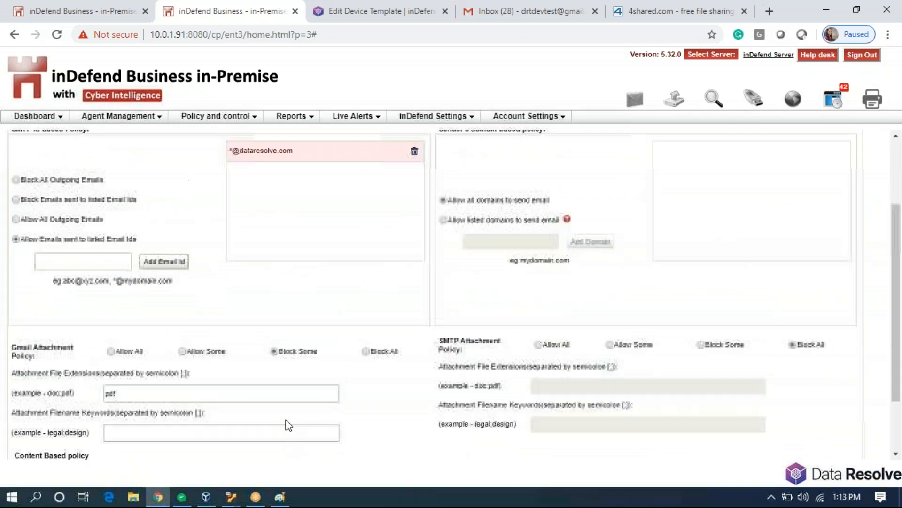
scroll(289, 424, "down", 3)
left_click(290, 421)
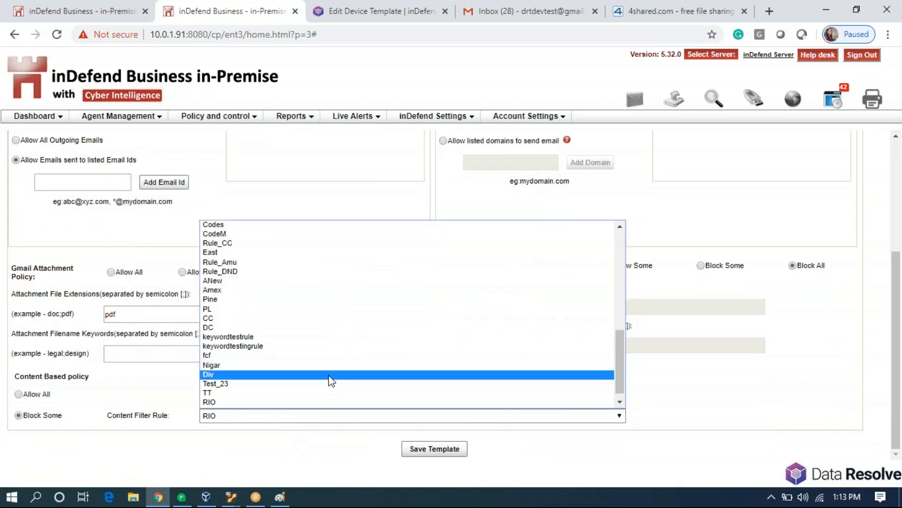
left_click(308, 404)
left_click(423, 449)
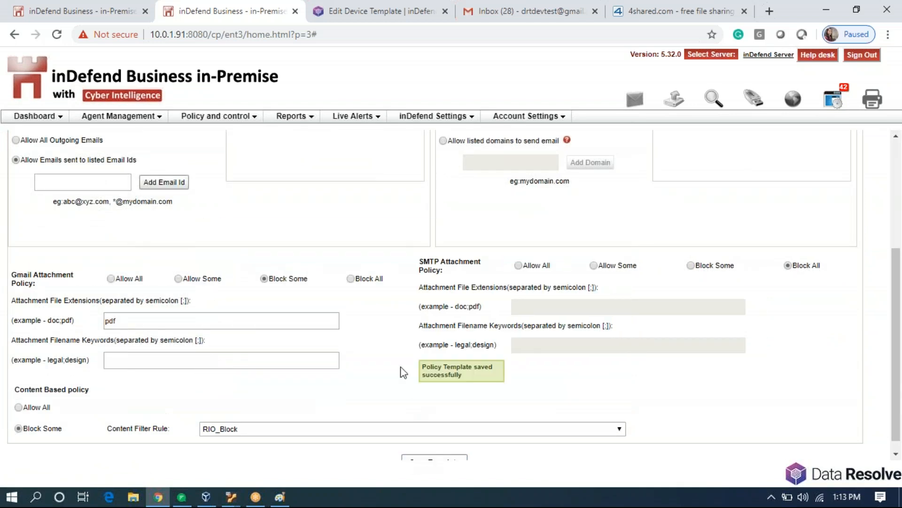
left_click(238, 117)
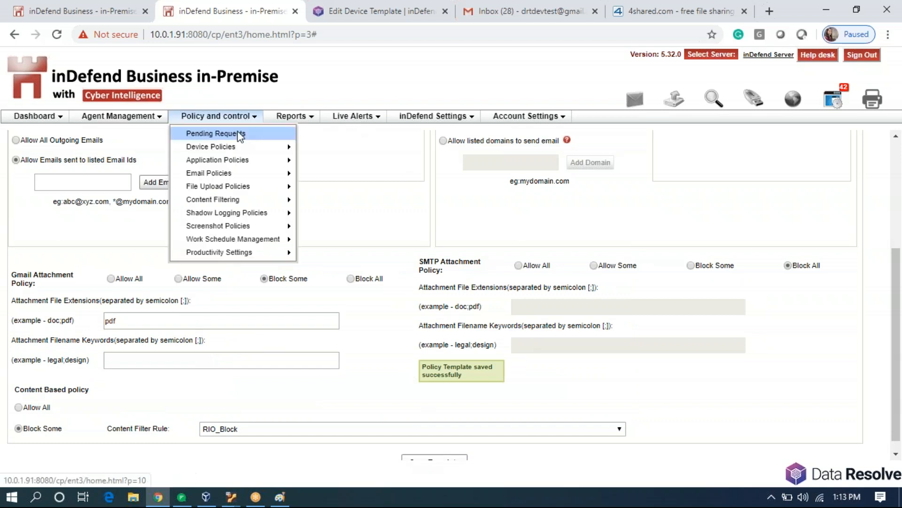
Filter the Email Policy Management agent list down to agent RIO.
mouse_move(221, 173)
left_click(314, 177)
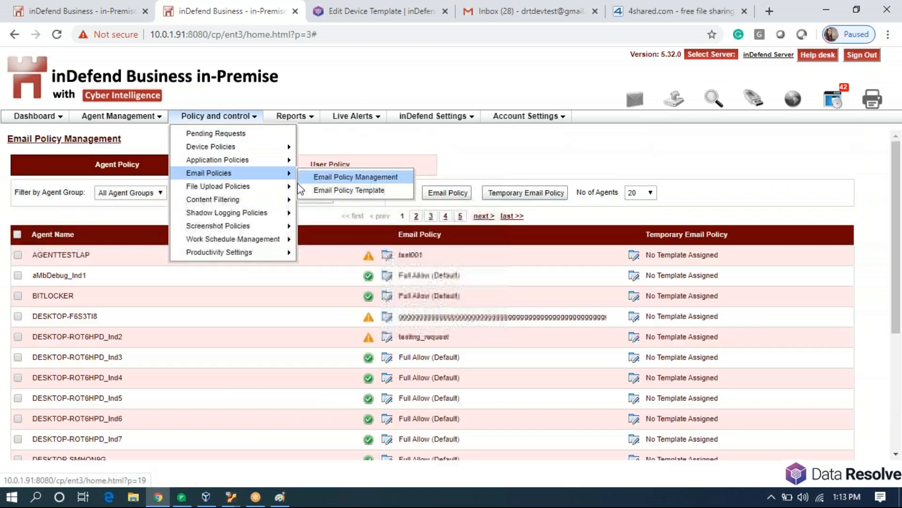
left_click(317, 195)
type("RIO")
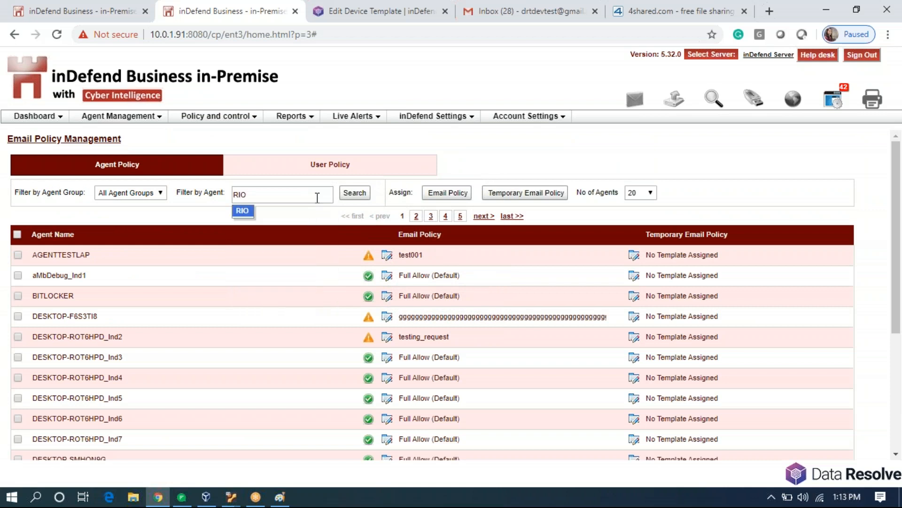
left_click(367, 196)
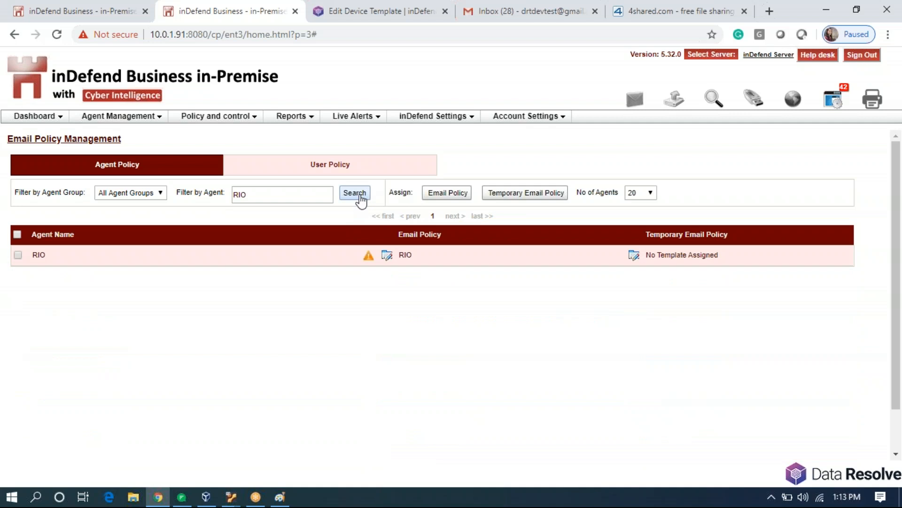
Try Refresh Policy twice from the inDefend tray icon, dismissing both failures, then reload the RIO listing.
left_click(773, 495)
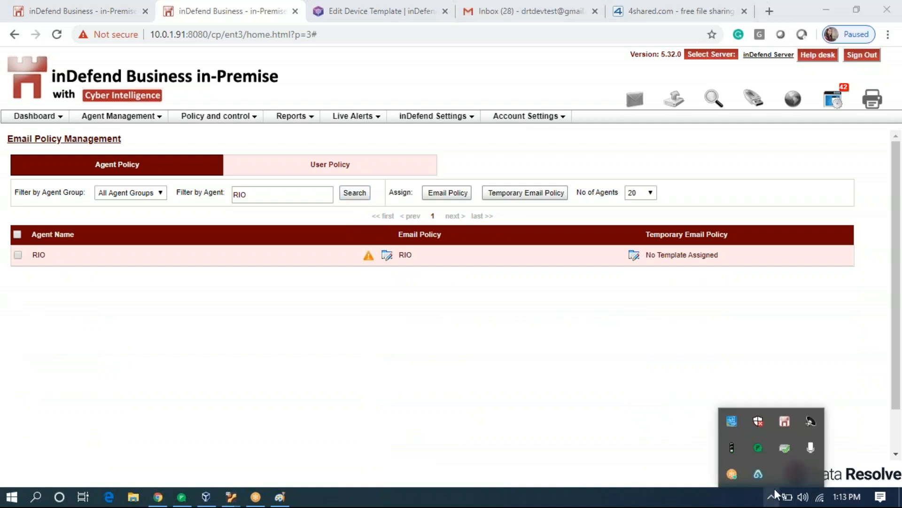
right_click(789, 418)
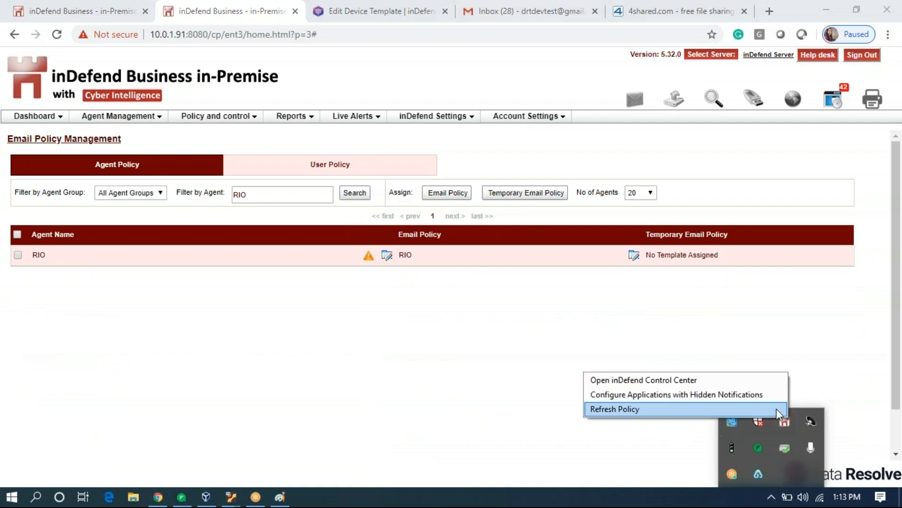
left_click(776, 409)
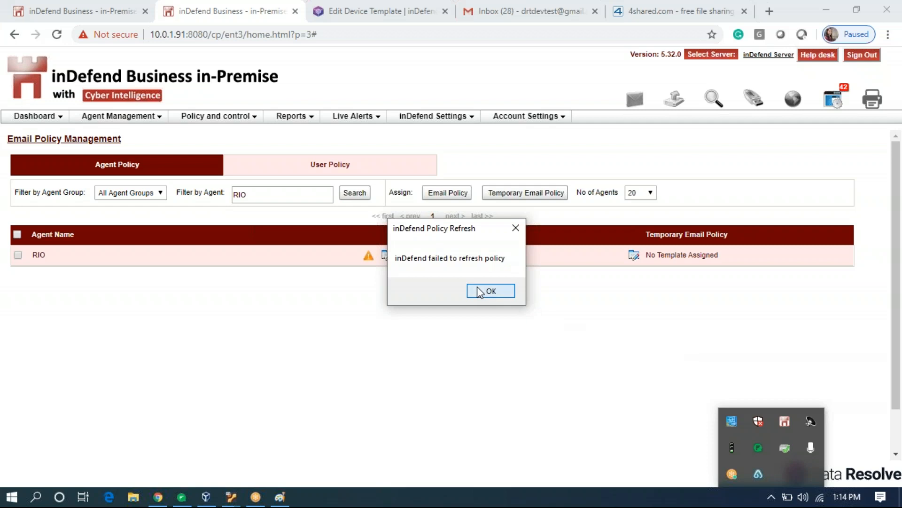
left_click(481, 289)
right_click(788, 424)
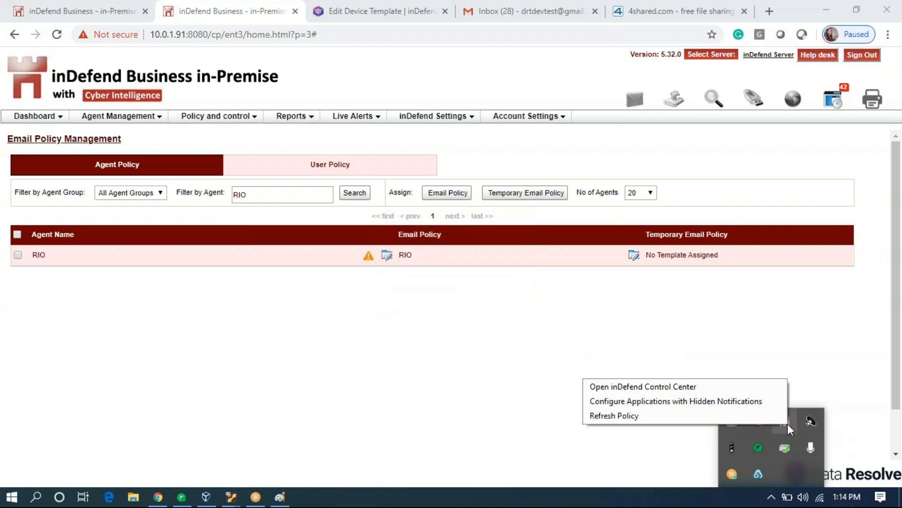
left_click(762, 409)
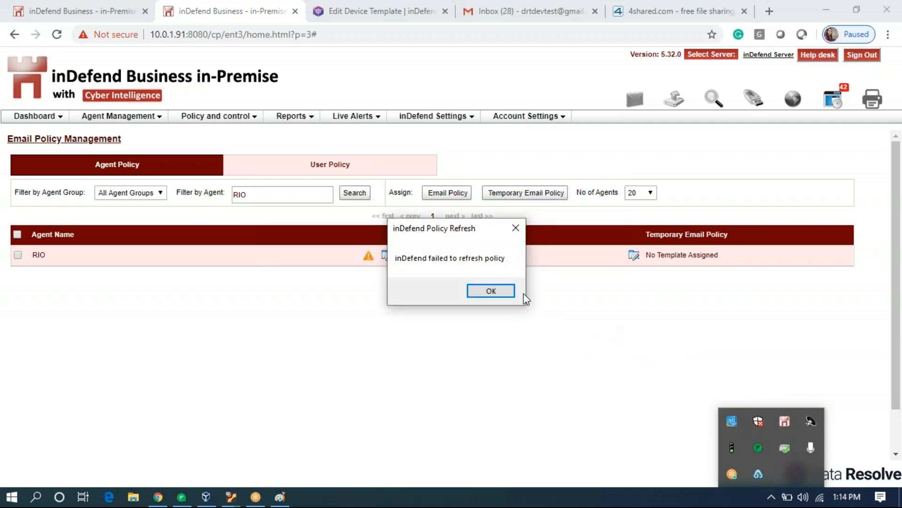
left_click(503, 291)
left_click(352, 193)
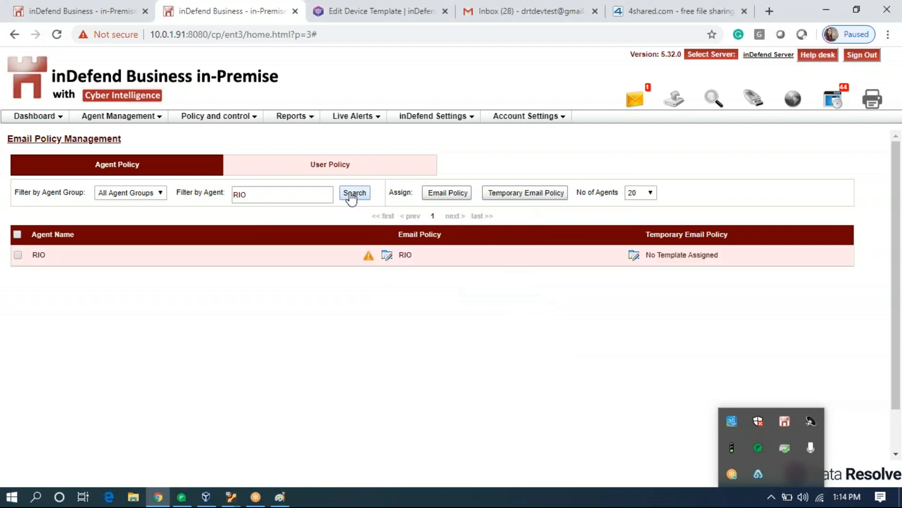
left_click(352, 197)
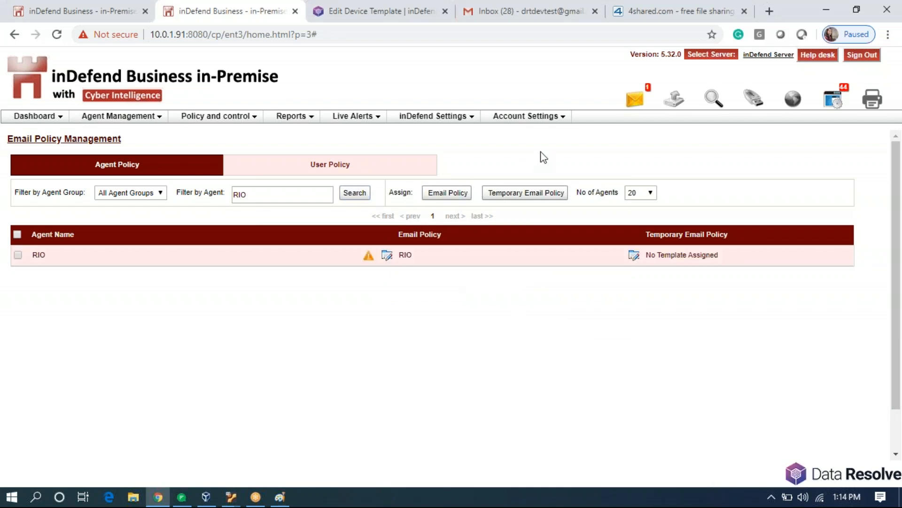
Open agent RIO's latest sensitive-content email alert and review incident 511476's details, keyword 'sensitive'.
left_click(636, 99)
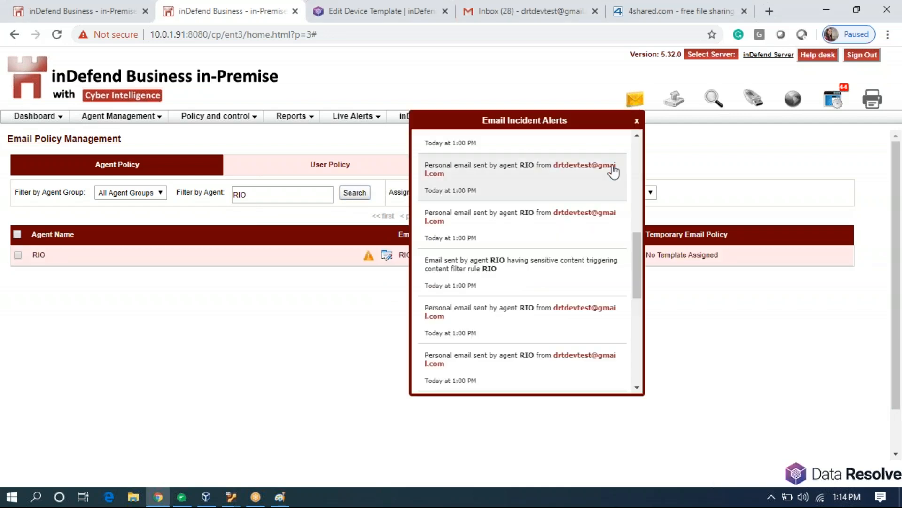
scroll(507, 325, "down", 2)
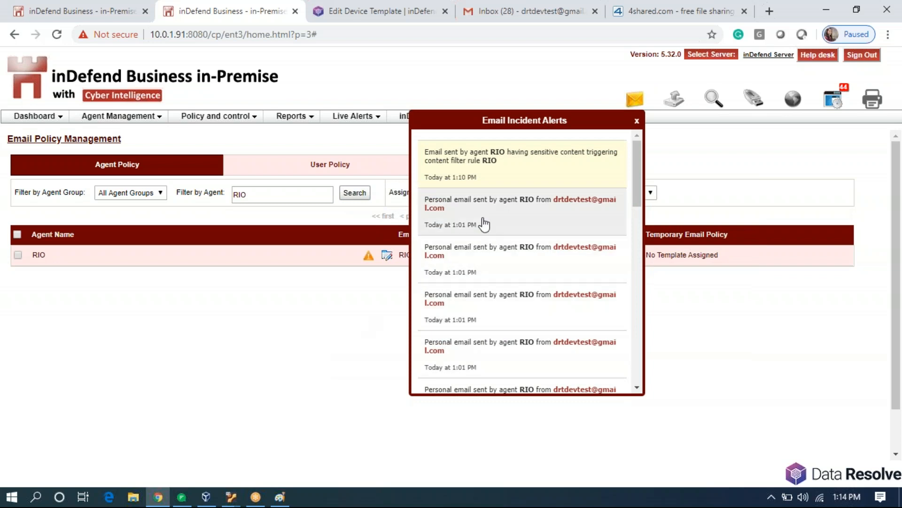
left_click(537, 173)
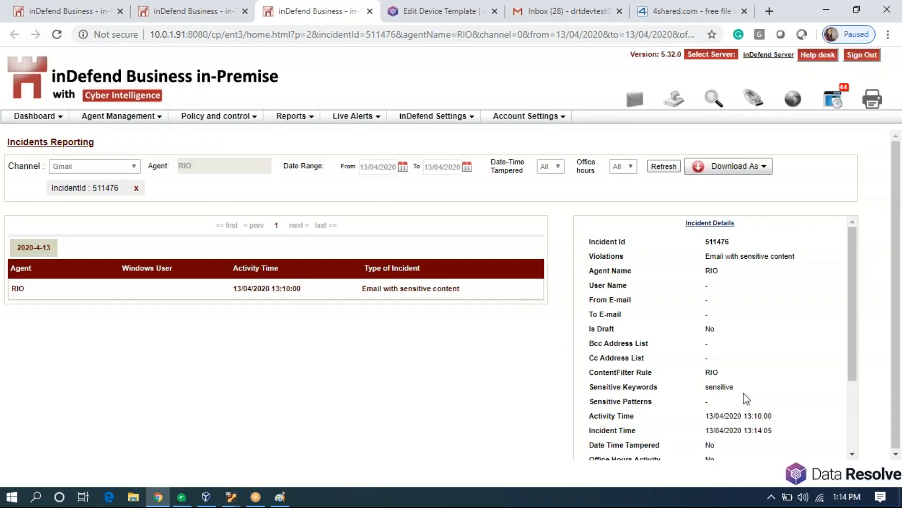
left_click_drag(735, 386, 725, 389)
scroll(686, 393, "down", 3)
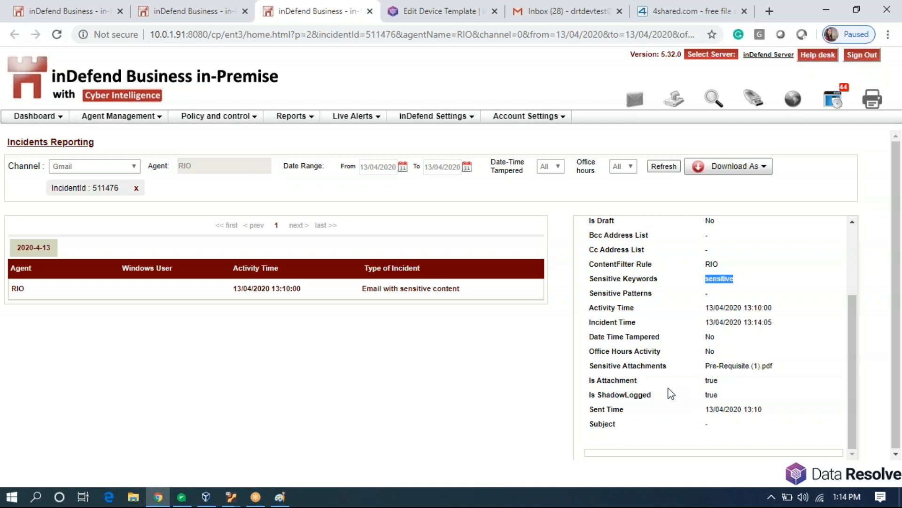
Check the incident's attachment Pre-Requisite (1).pdf and keyword 'sensitive', then close the incident report.
scroll(650, 388, "up", 3)
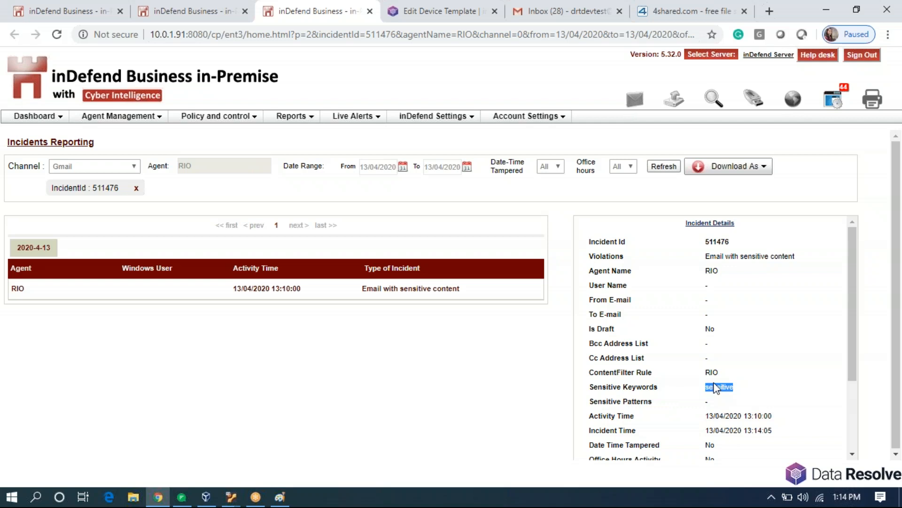
scroll(715, 388, "down", 3)
left_click_drag(705, 372, 778, 379)
left_click_drag(705, 280, 744, 279)
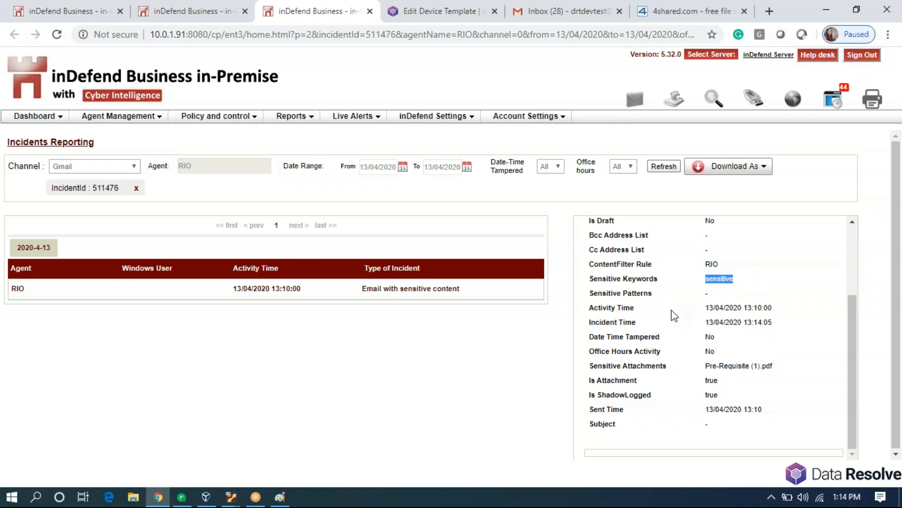
scroll(668, 312, "up", 3)
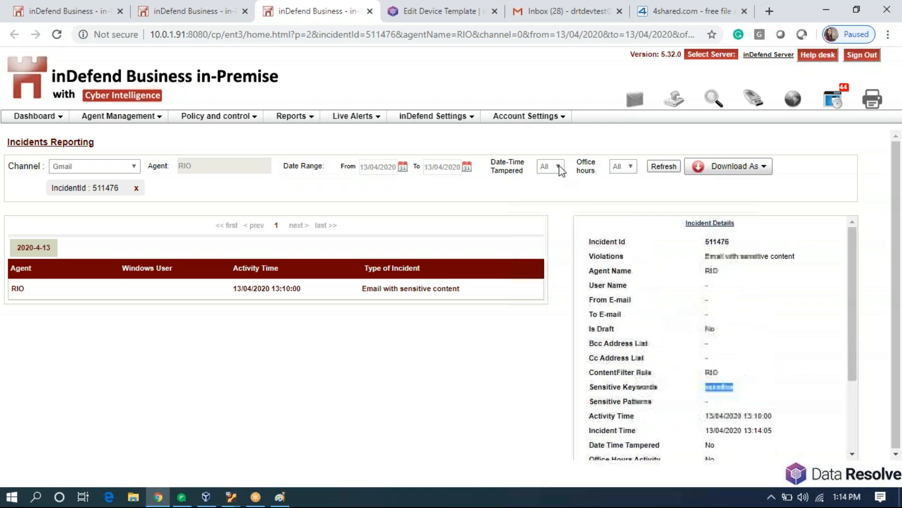
left_click(370, 10)
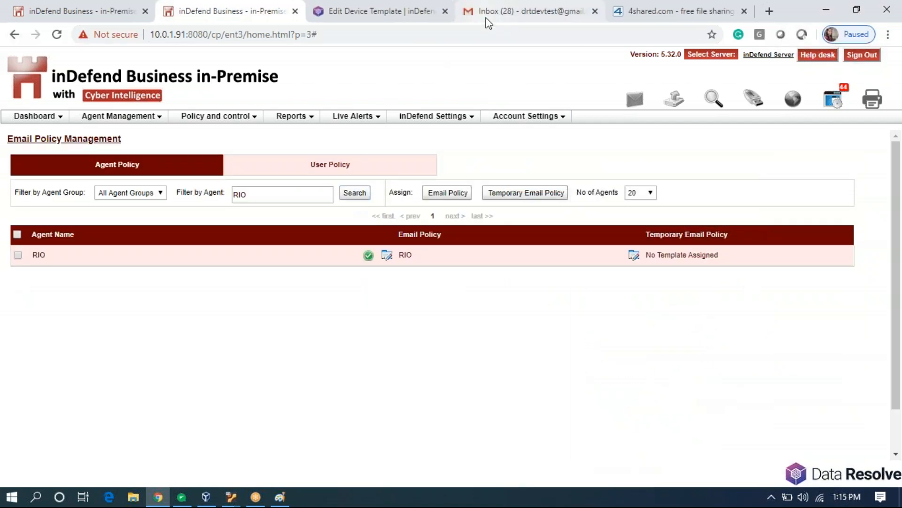
left_click(486, 14)
Compose a new Gmail message and attach contact.docx from the Desktop.
left_click(42, 115)
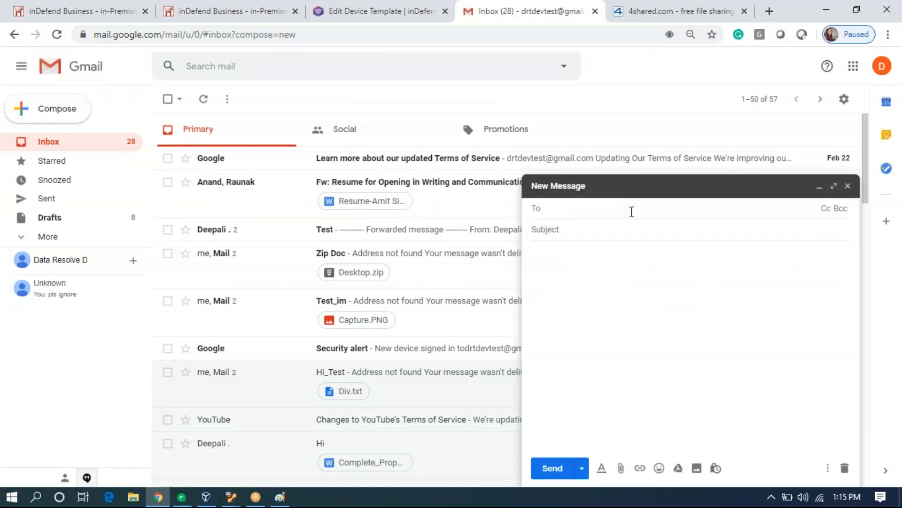
left_click(621, 467)
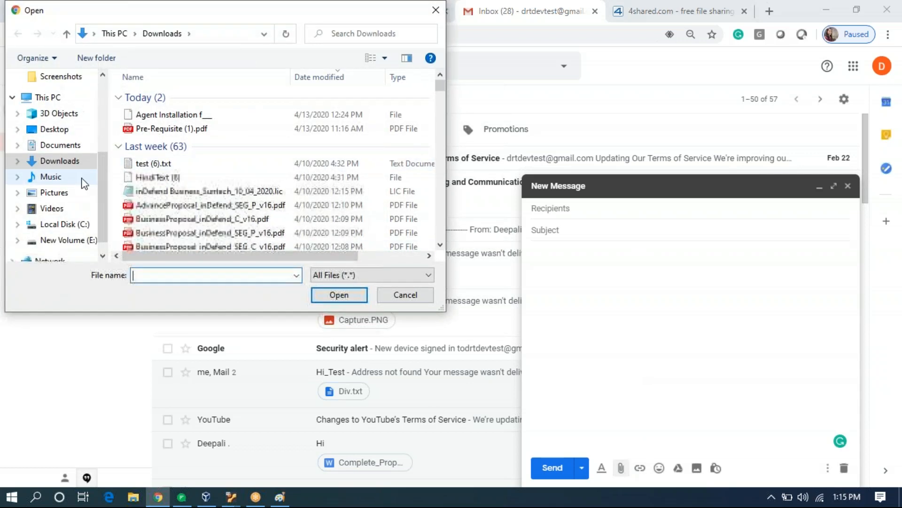
left_click(54, 130)
scroll(203, 183, "down", 3)
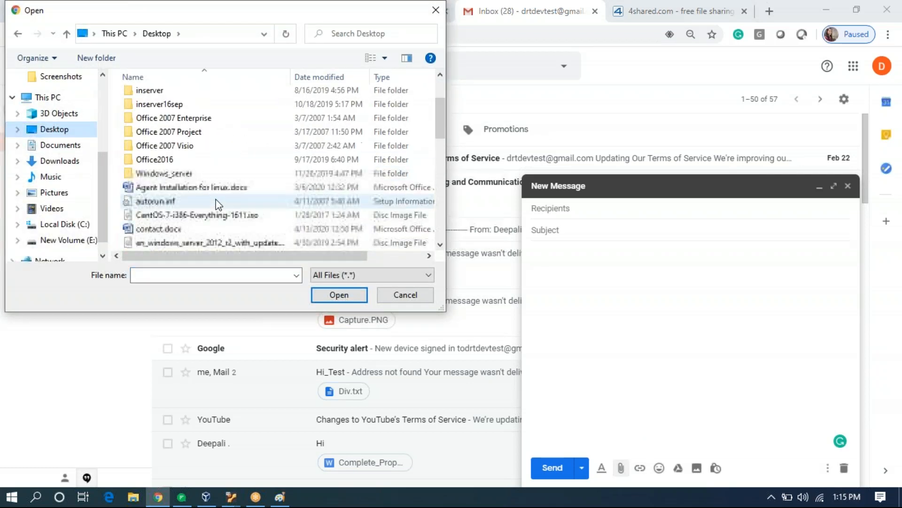
double_click(203, 187)
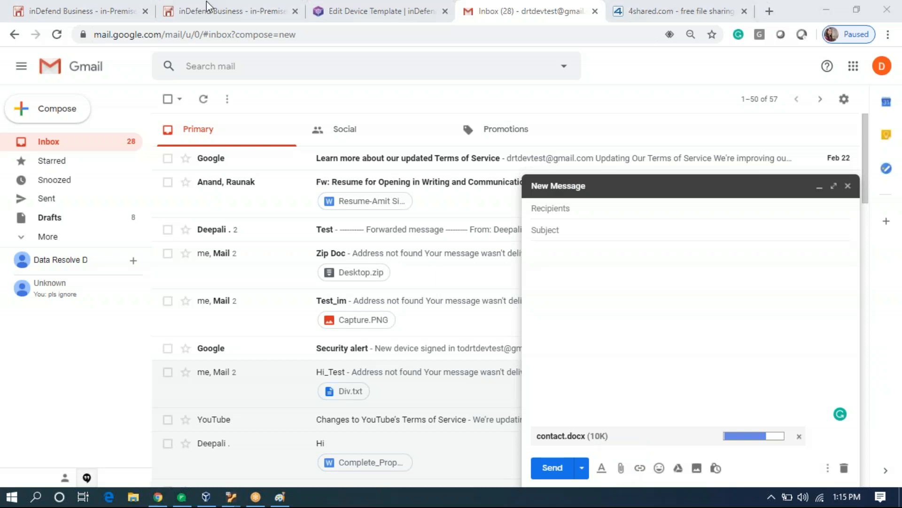
left_click(230, 12)
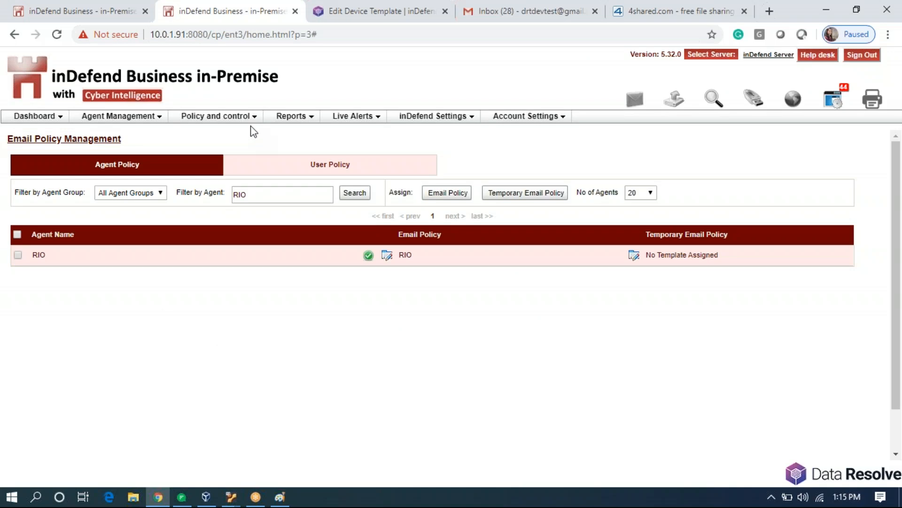
Open the RIO template from page 3 of the Email Policy Template list for editing.
left_click(311, 187)
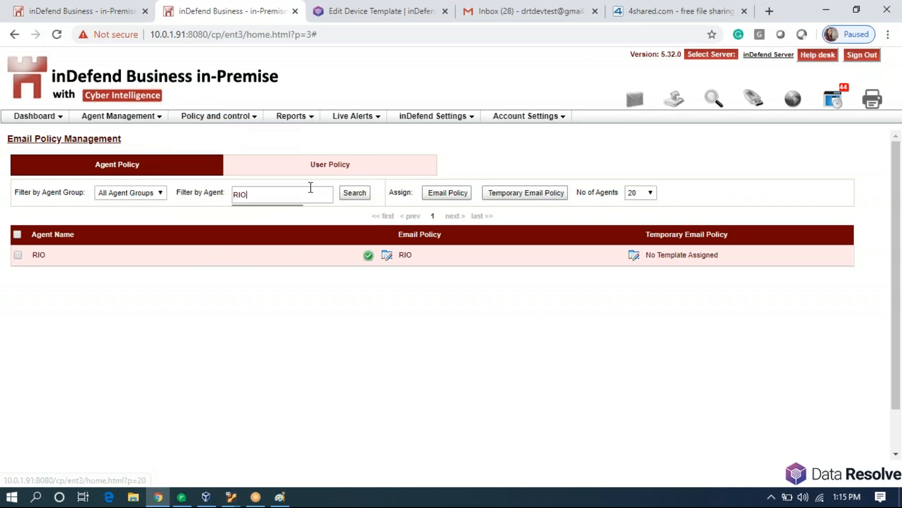
mouse_move(256, 120)
mouse_move(291, 174)
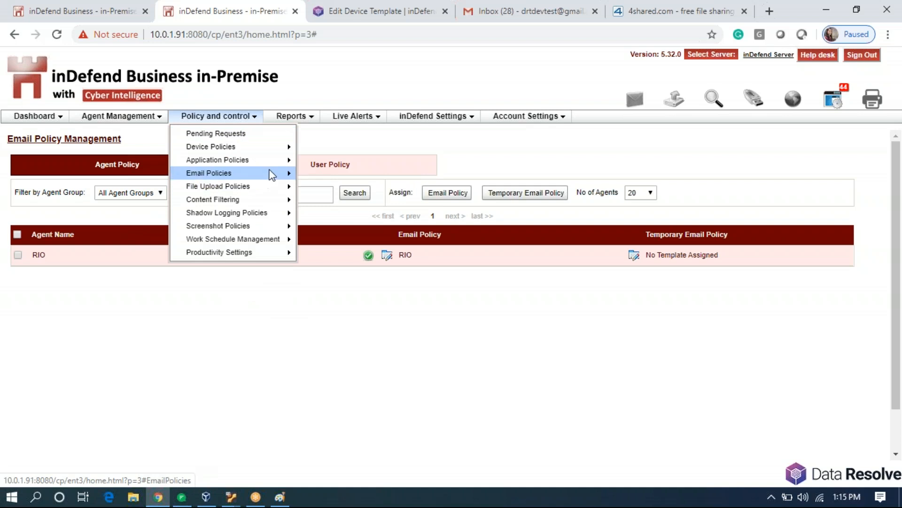
left_click(324, 189)
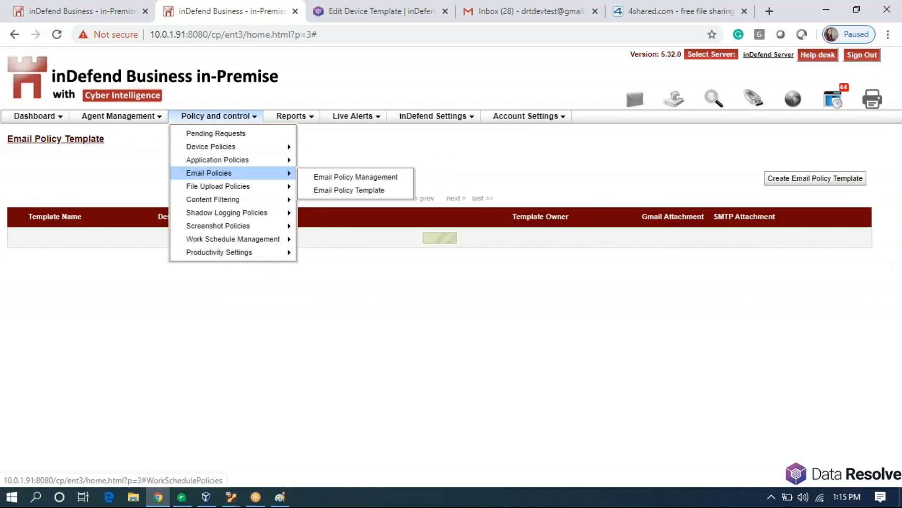
left_click(435, 198)
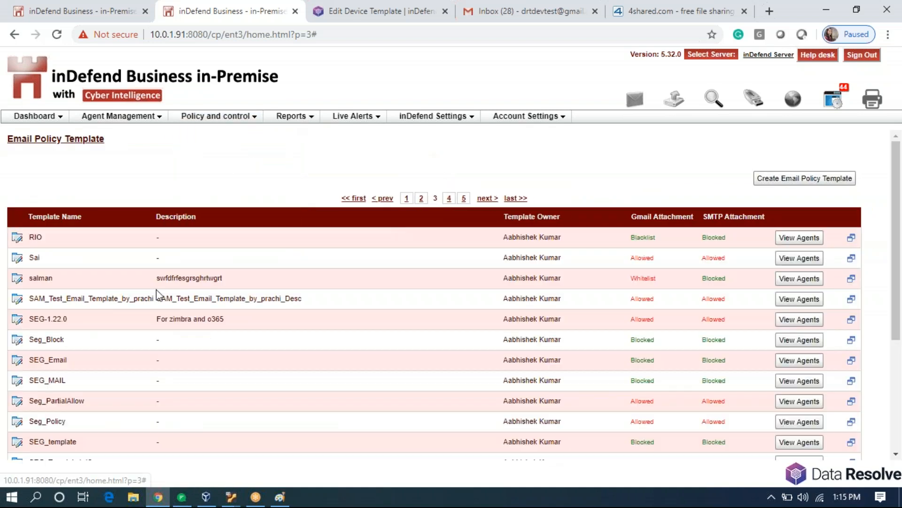
left_click(18, 238)
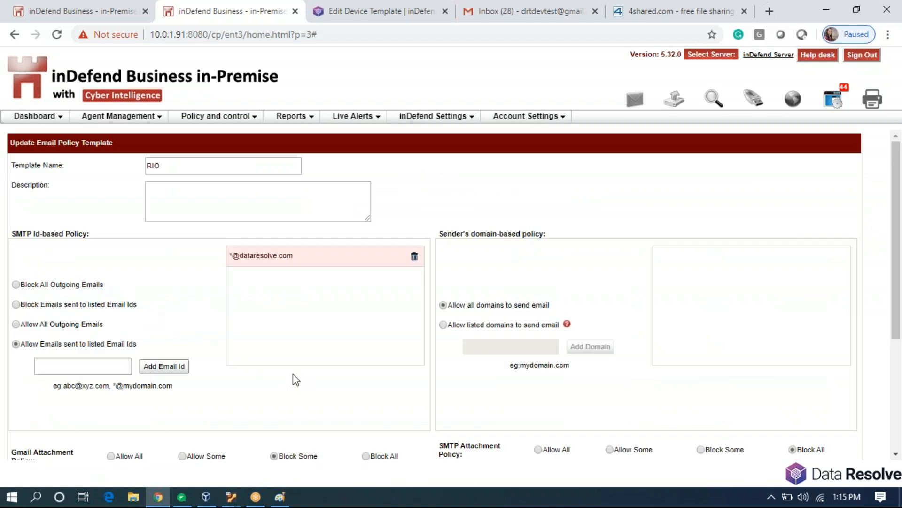
Toggle the template's Gmail Attachment Policy to Allow All and back to Block Some.
scroll(294, 379, "down", 4)
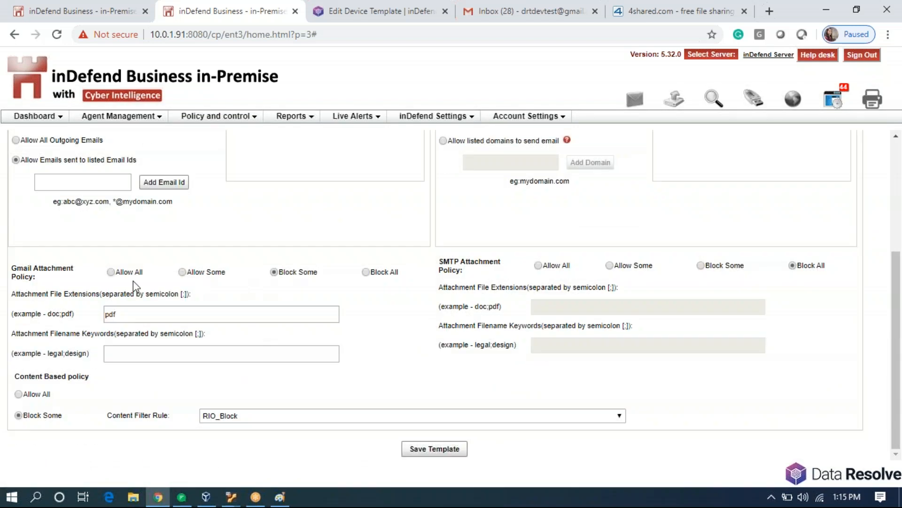
left_click(111, 272)
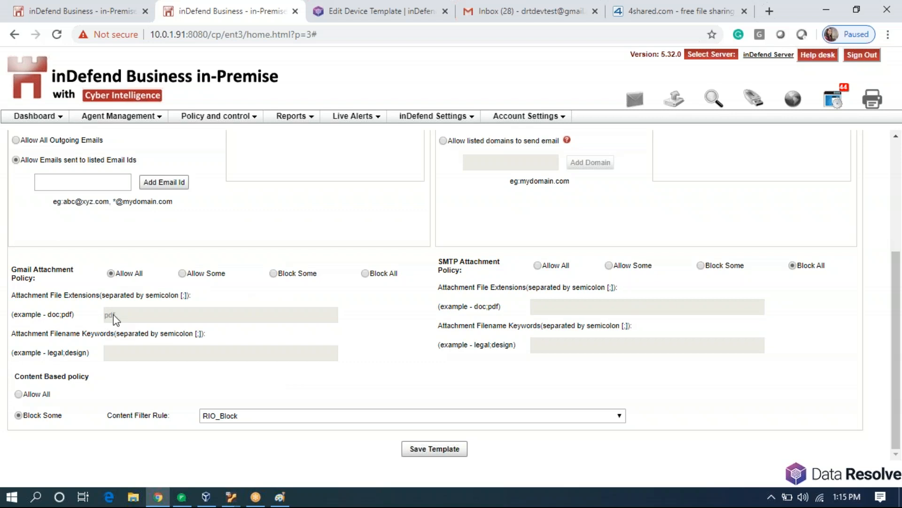
left_click(273, 273)
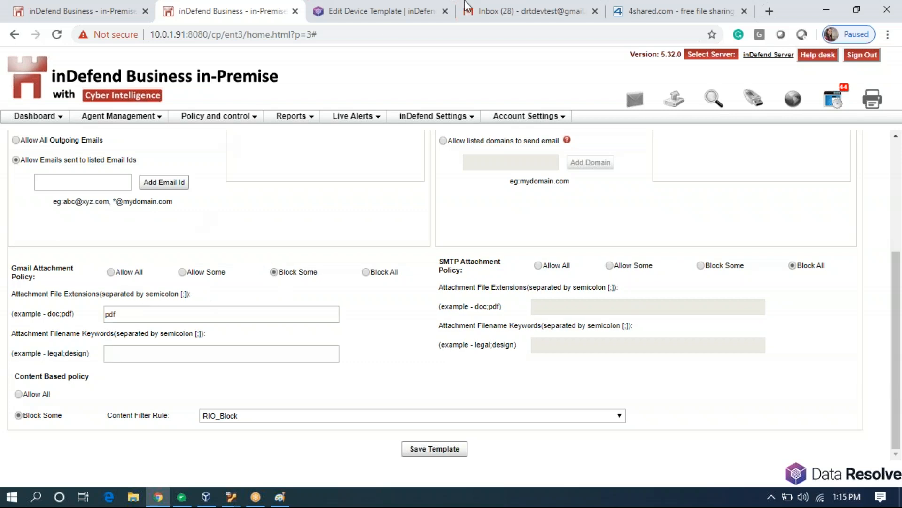
left_click(495, 4)
left_click(505, 16)
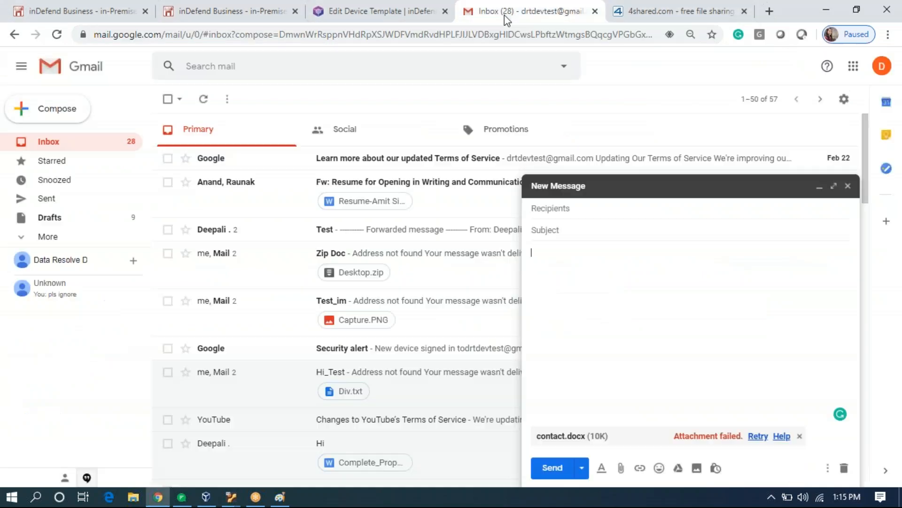
Attach Hi.docx, sample.docx and tt.txt to the Gmail draft.
left_click(620, 467)
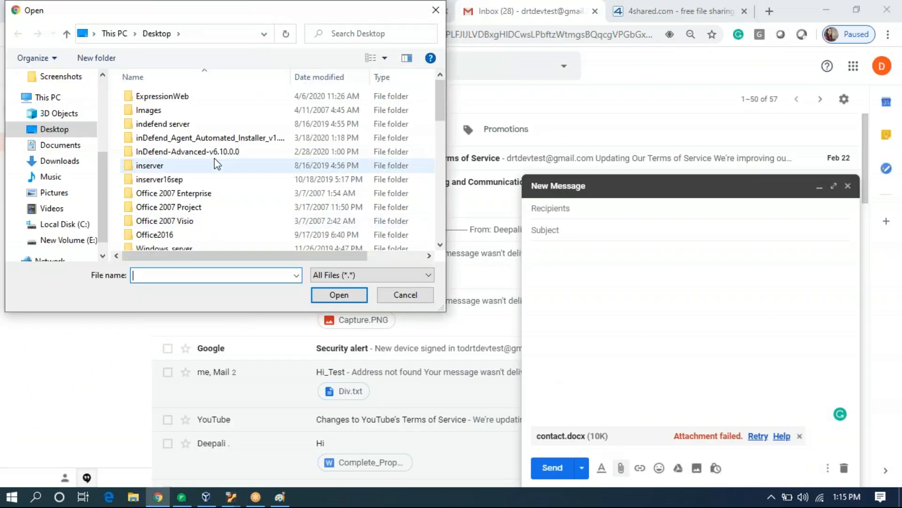
scroll(162, 190, "down", 4)
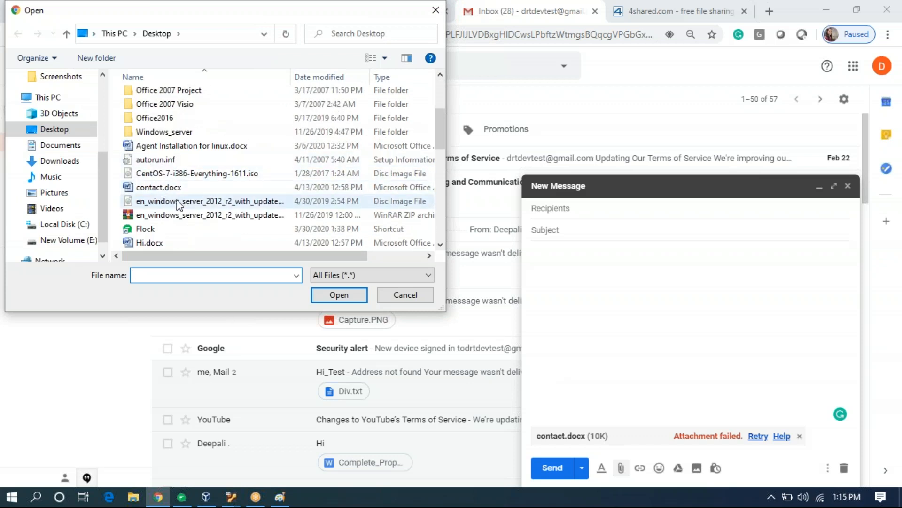
double_click(153, 201)
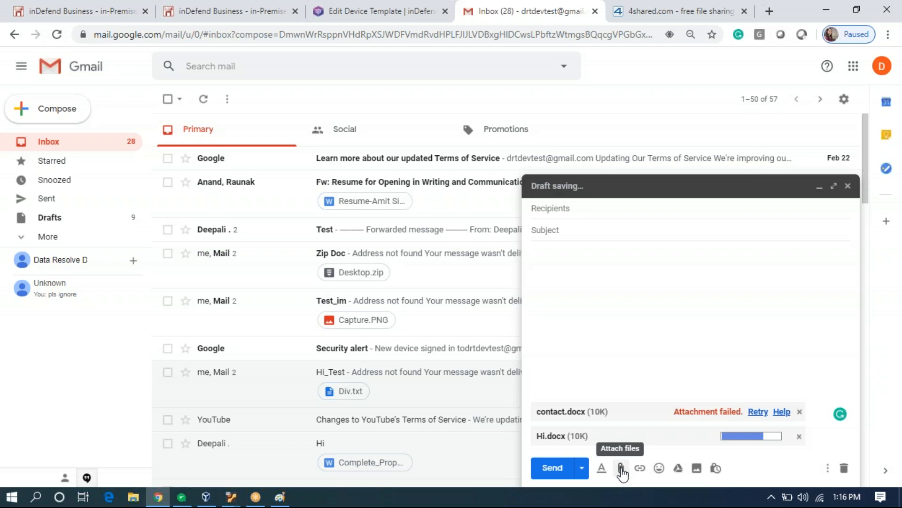
left_click(621, 468)
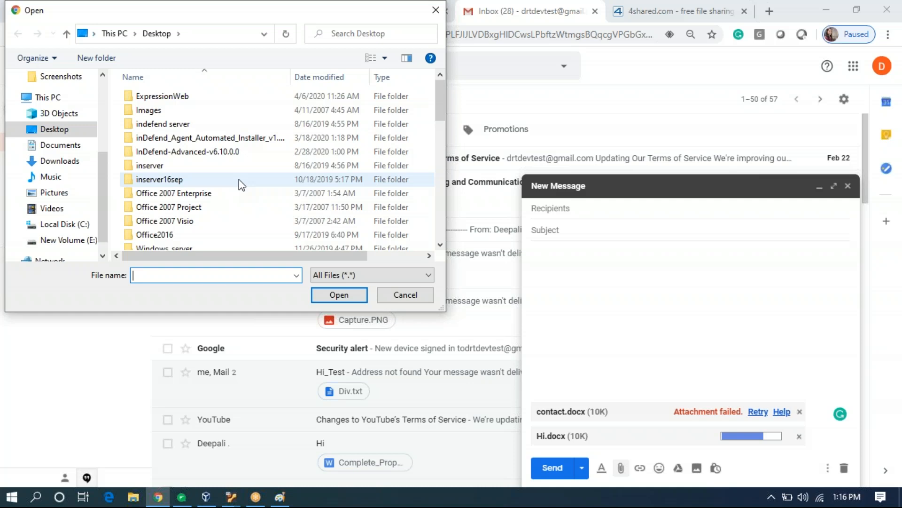
scroll(240, 183, "down", 3)
scroll(239, 180, "down", 4)
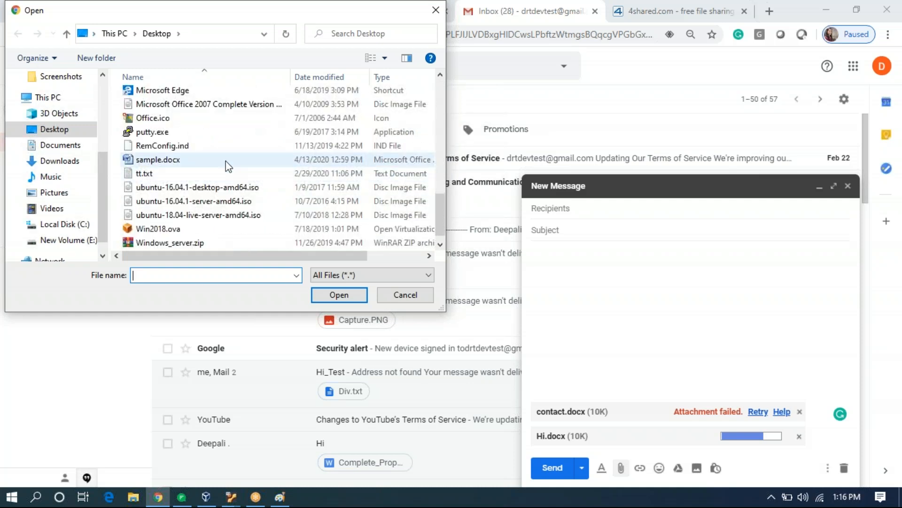
double_click(226, 161)
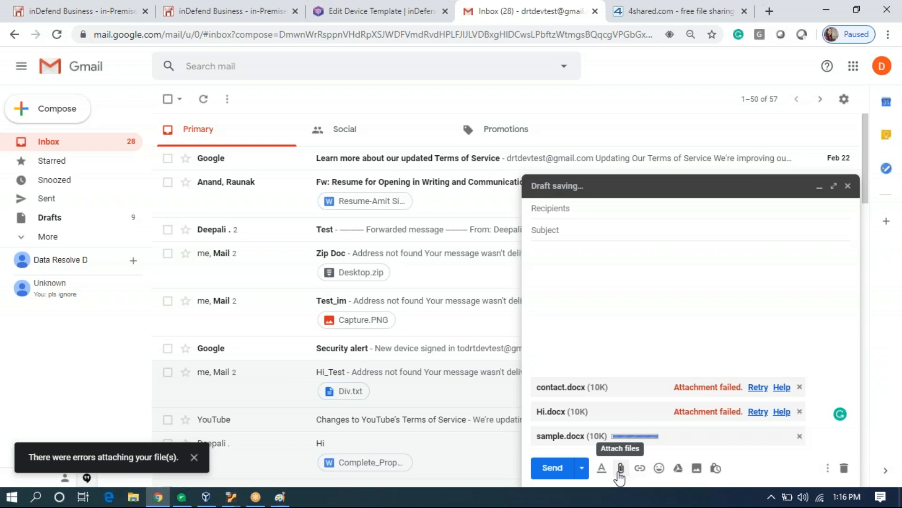
left_click(619, 472)
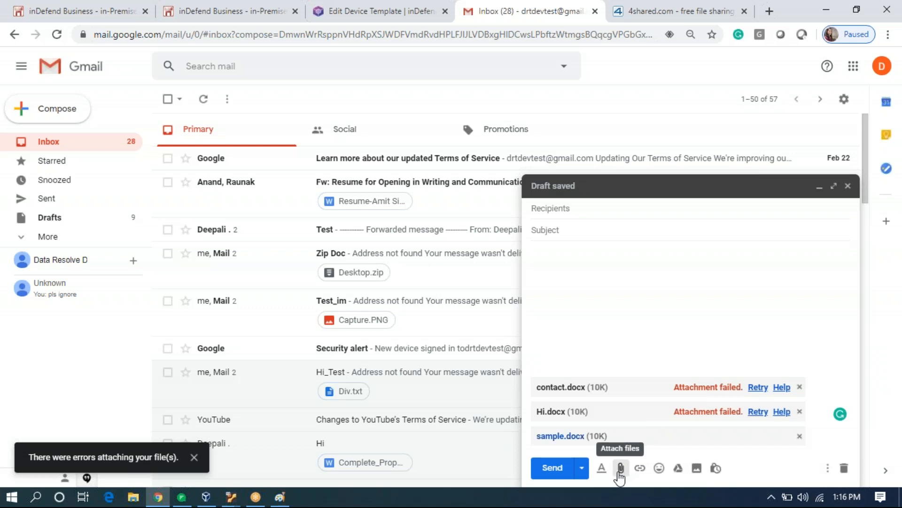
scroll(261, 201, "down", 8)
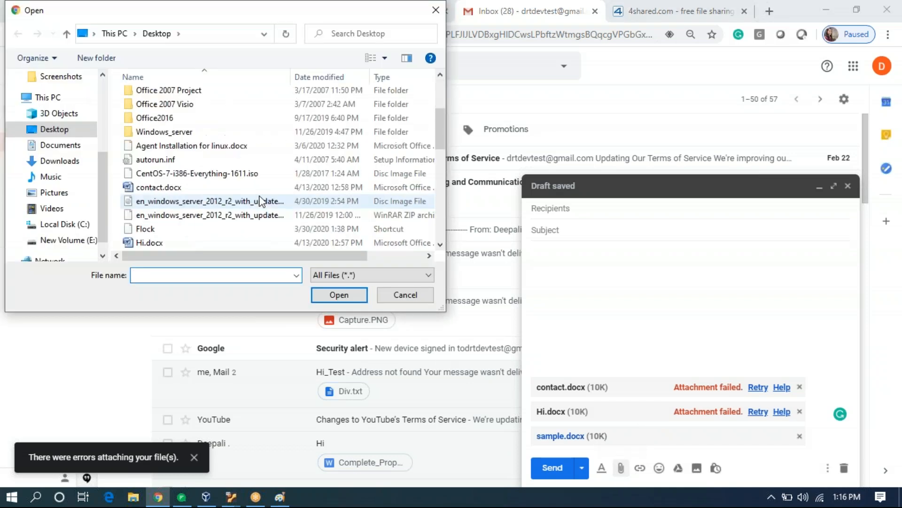
scroll(262, 201, "down", 1)
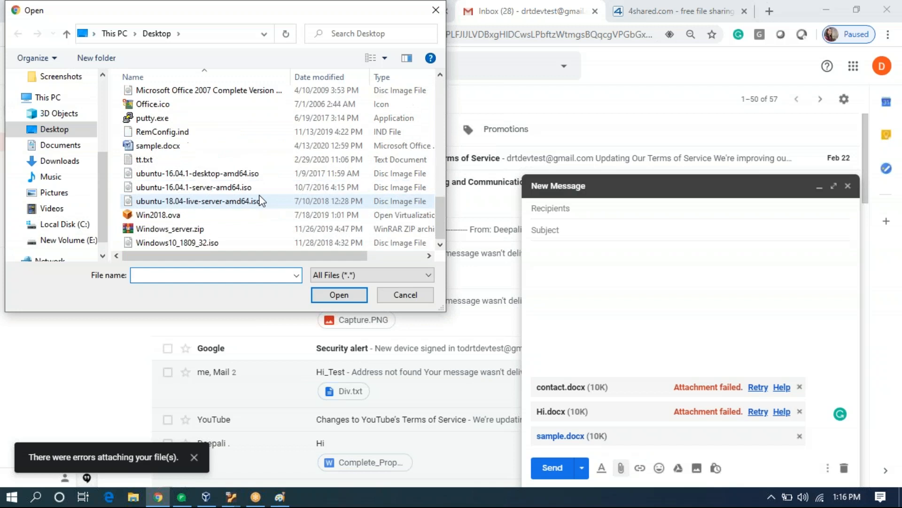
double_click(212, 160)
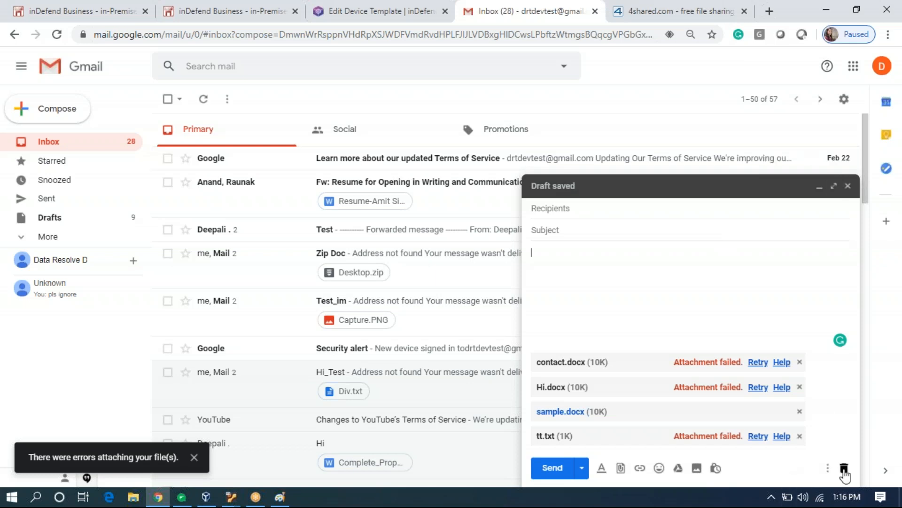
Discard the test draft, then view and dismiss inDefend's email incident alerts.
left_click(844, 470)
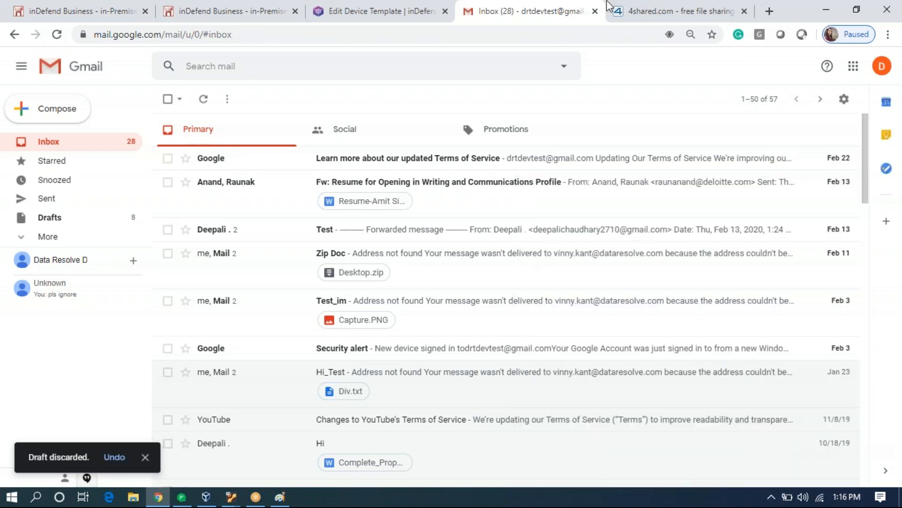
left_click(209, 12)
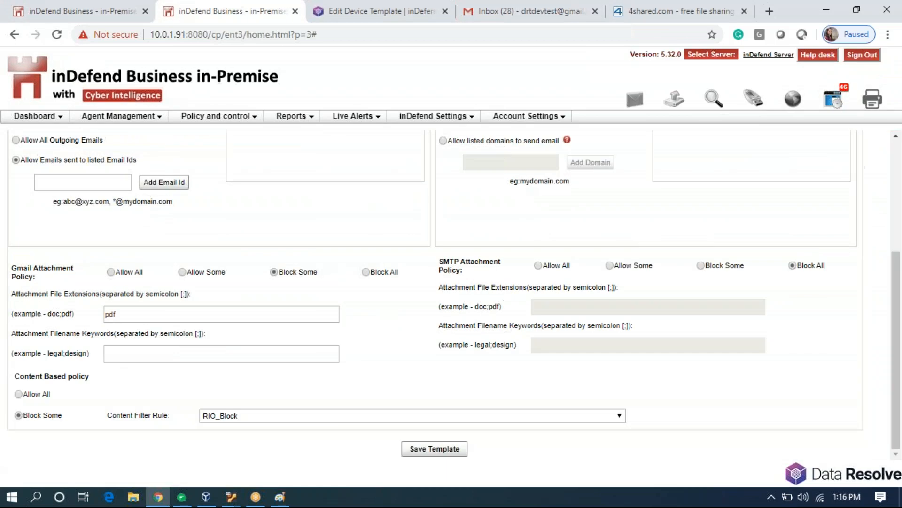
left_click(635, 99)
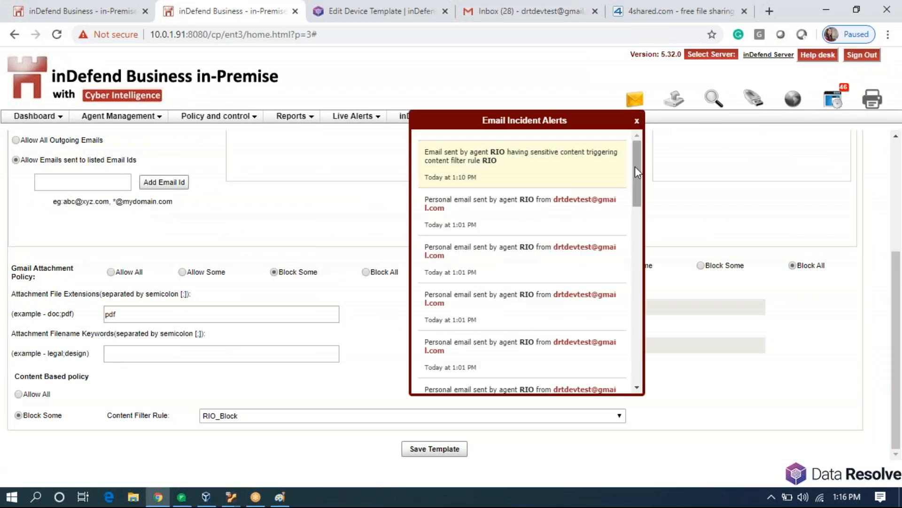
left_click(562, 91)
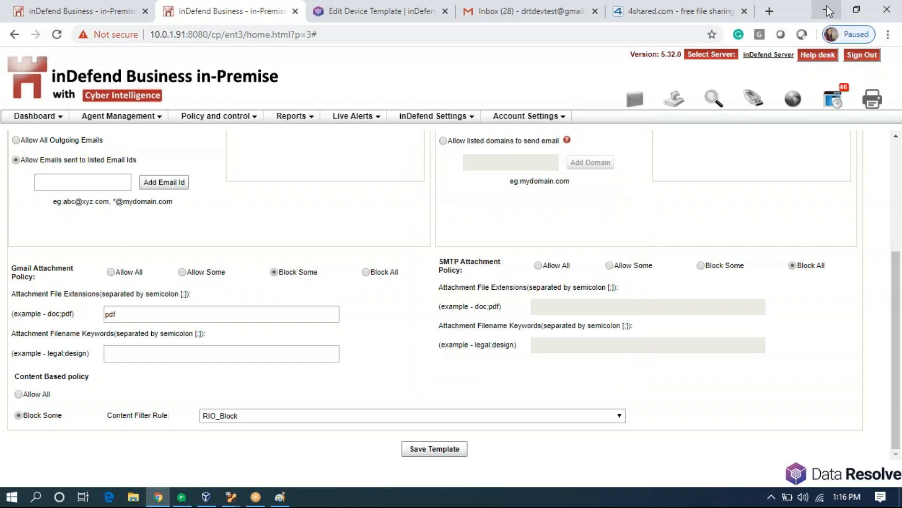
left_click(828, 10)
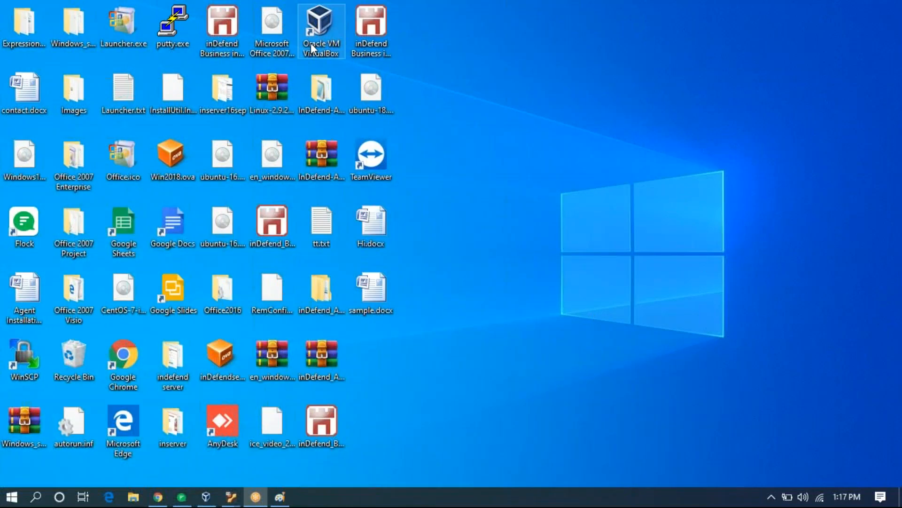
double_click(321, 222)
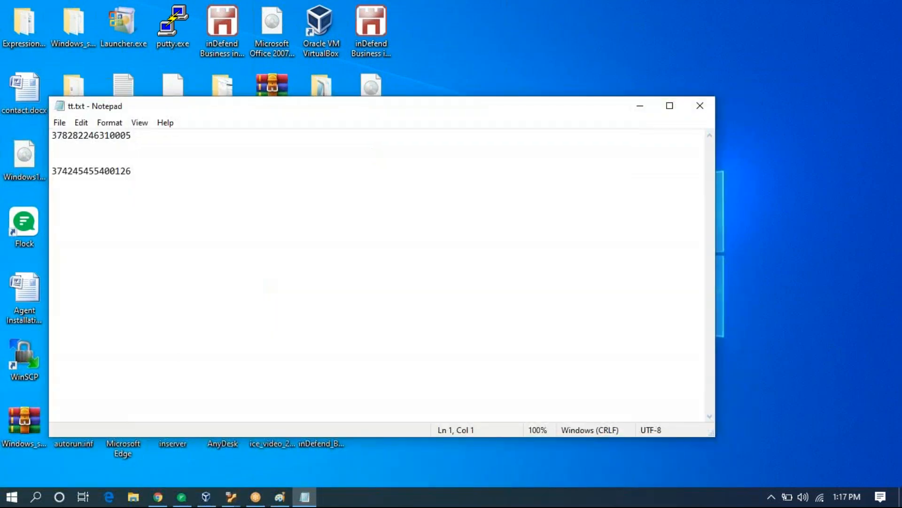
left_click(701, 106)
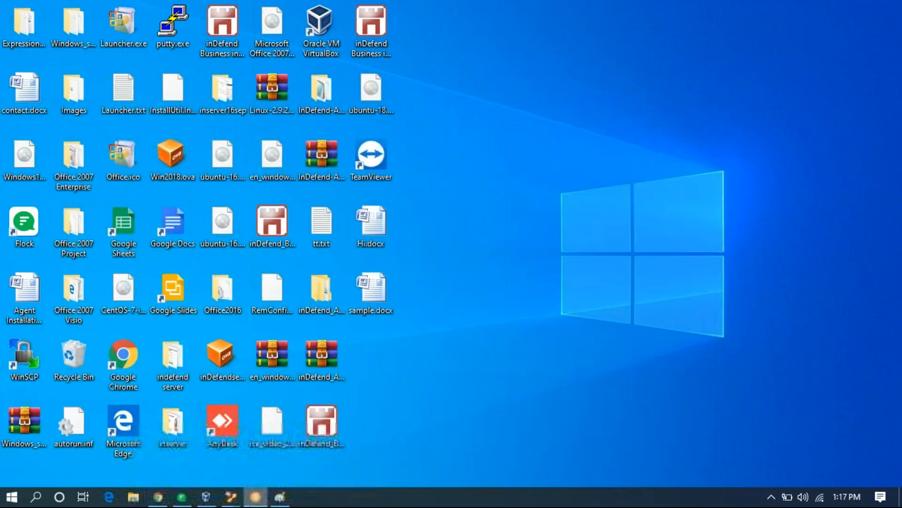
left_click(159, 496)
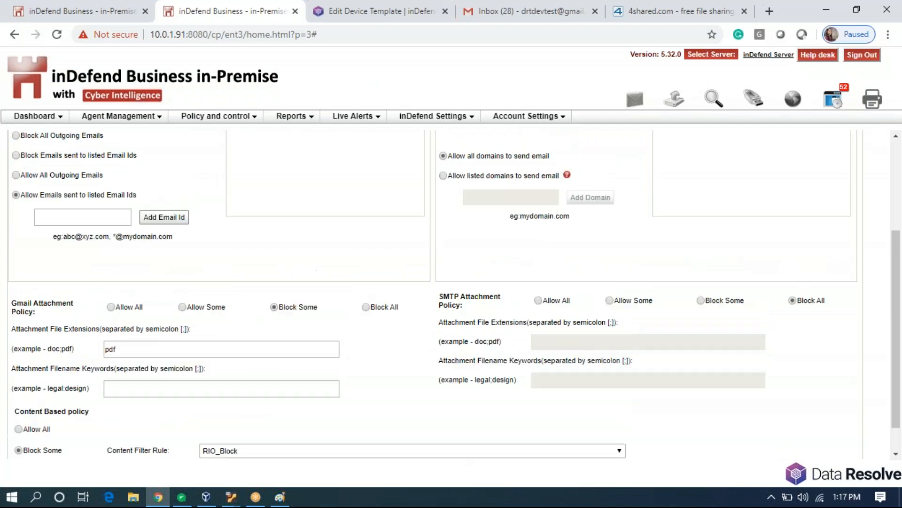
scroll(232, 320, "up", 4)
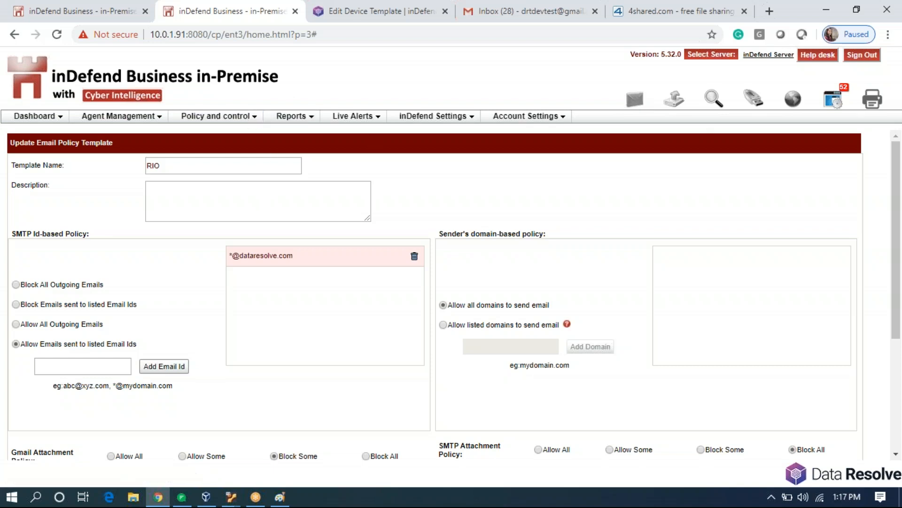
Open the File Upload Policy Template list and start a new template.
left_click(249, 119)
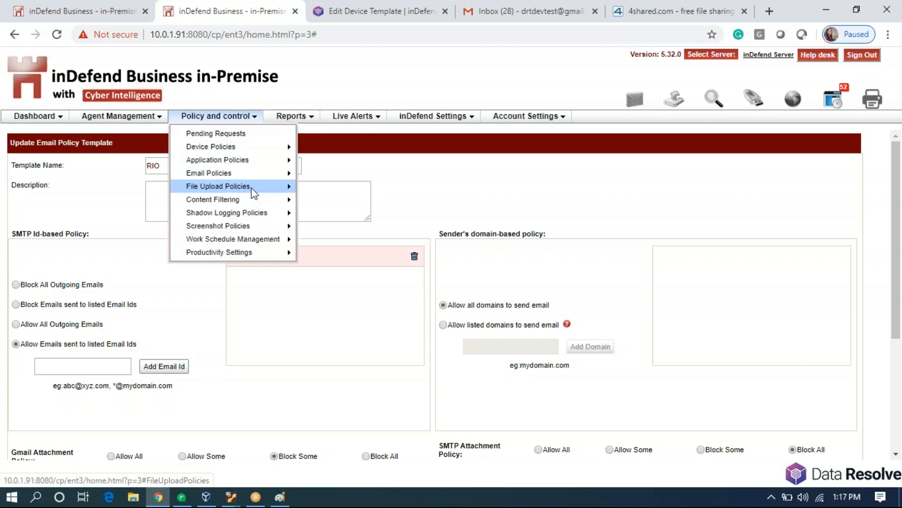
mouse_move(267, 189)
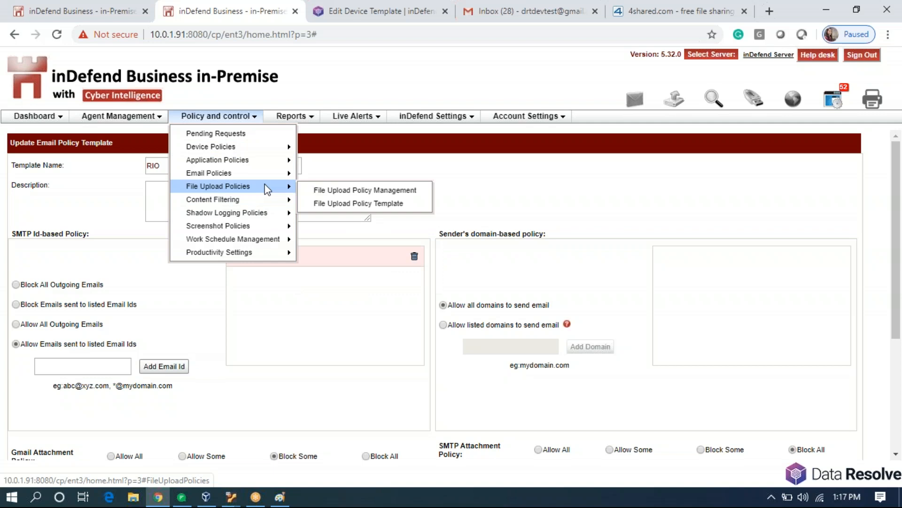
left_click(326, 204)
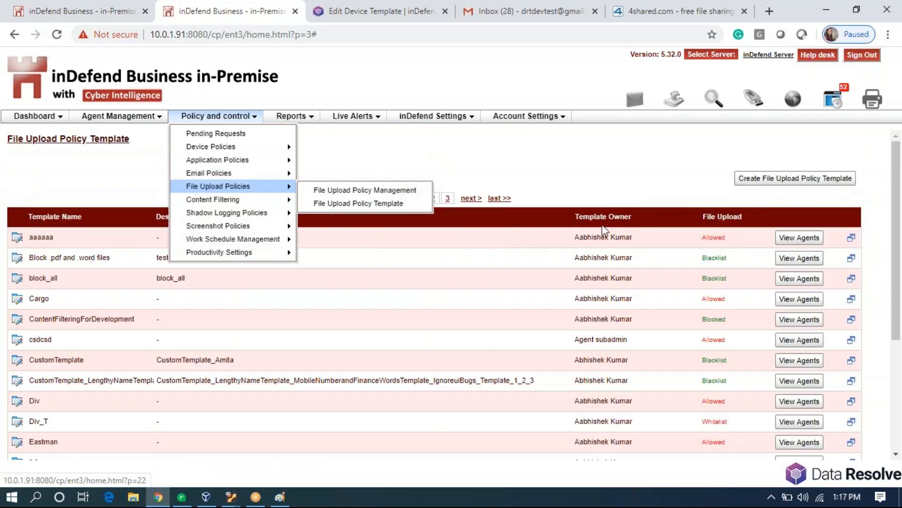
left_click(755, 179)
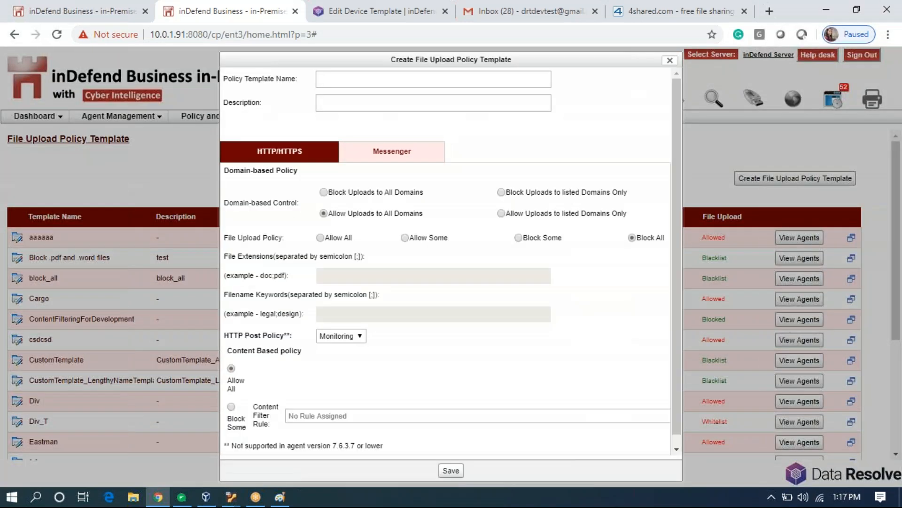
Save a file upload template named 'RIO' with Allow All and content filter rule RIO_Block.
left_click(406, 238)
left_click(518, 238)
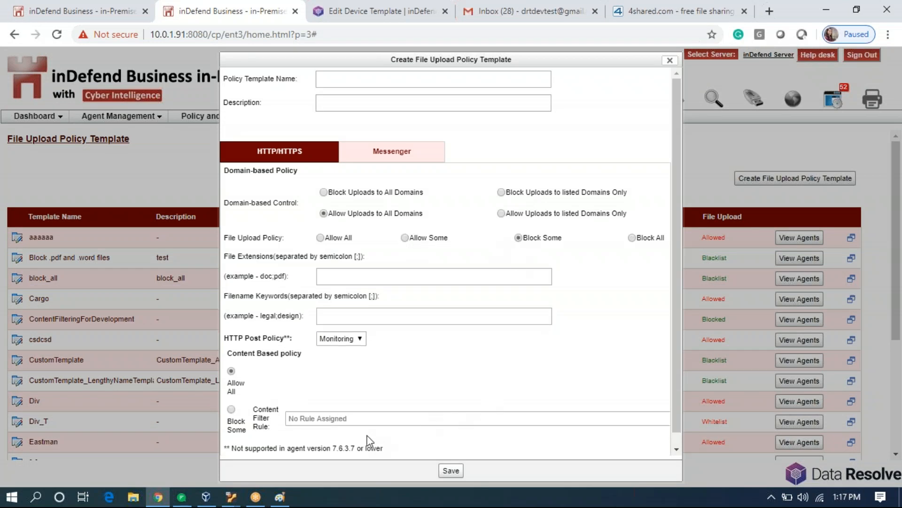
left_click(232, 409)
left_click(320, 238)
left_click(400, 418)
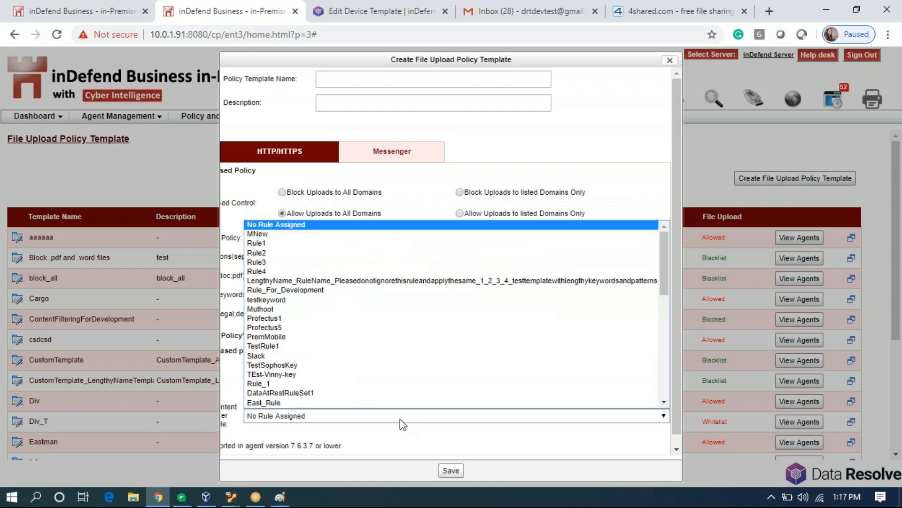
scroll(366, 377, "down", 5)
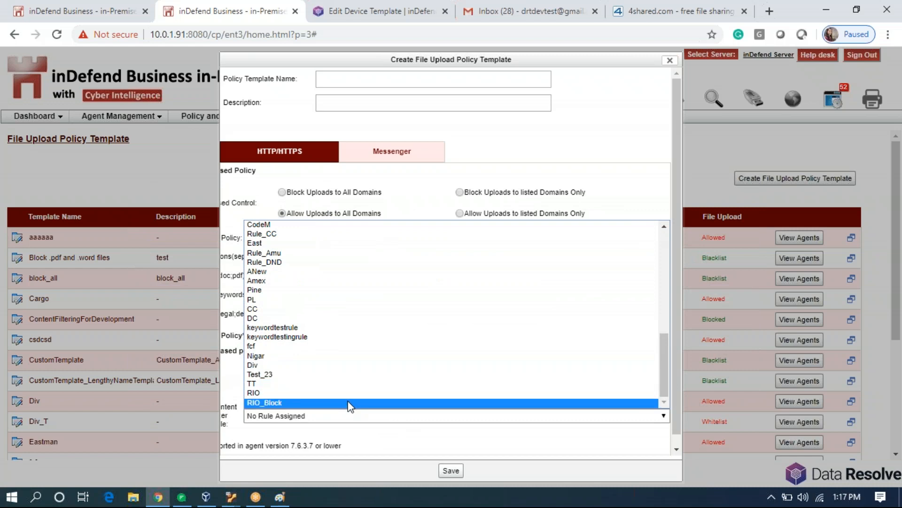
left_click(349, 403)
left_click(440, 79)
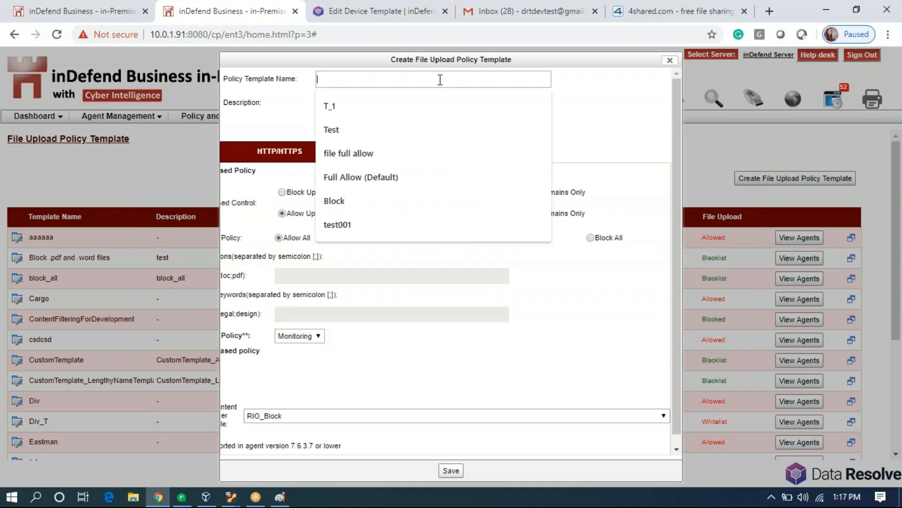
type("RIO")
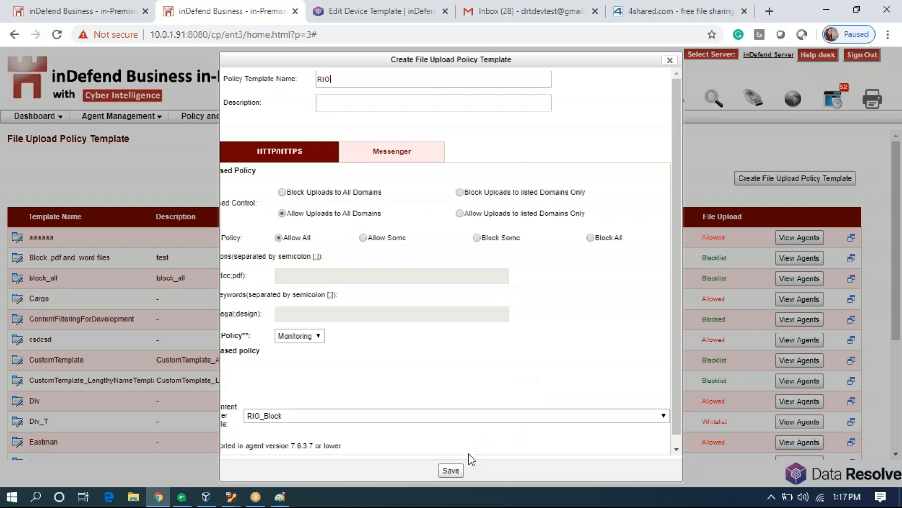
left_click(454, 476)
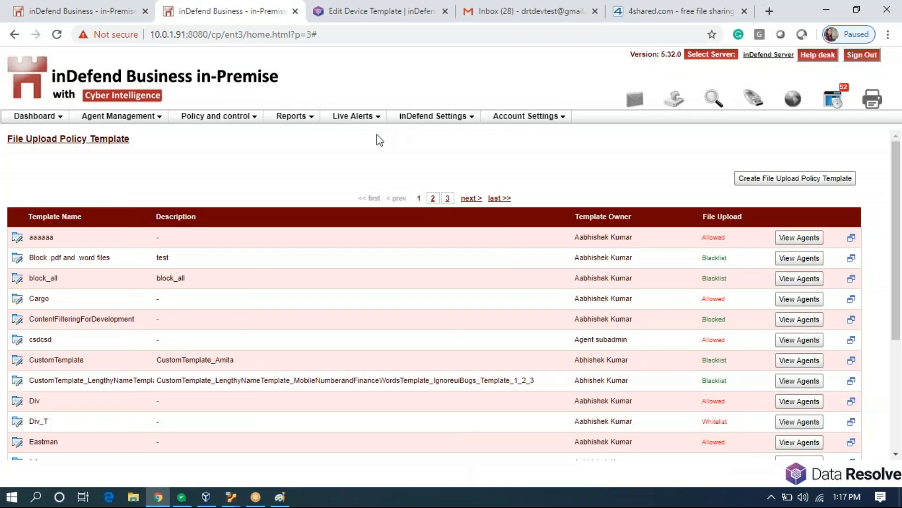
Filter the File Upload Policy Management agent list to agent RIO.
mouse_move(254, 121)
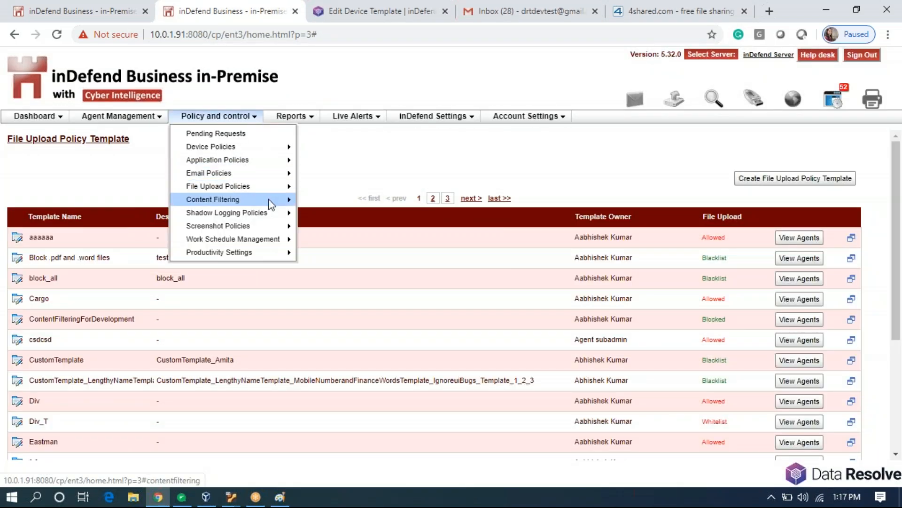
left_click(310, 188)
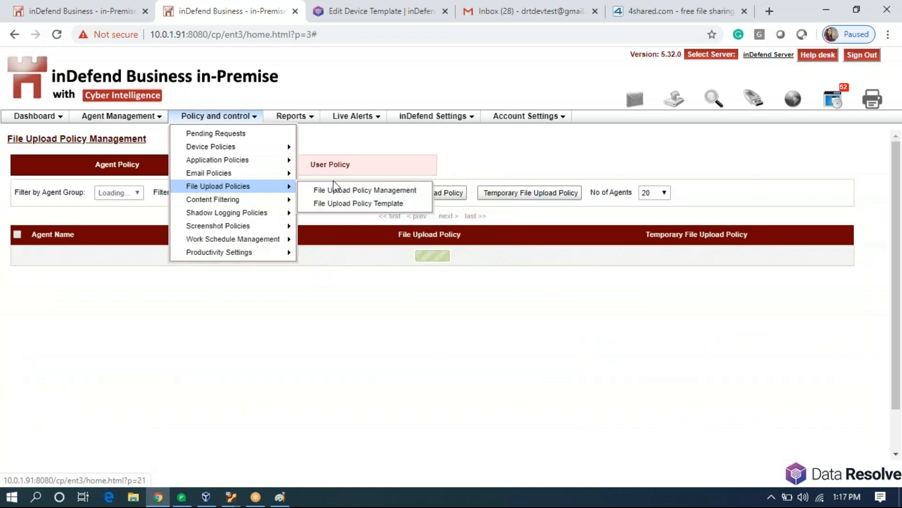
left_click(276, 197)
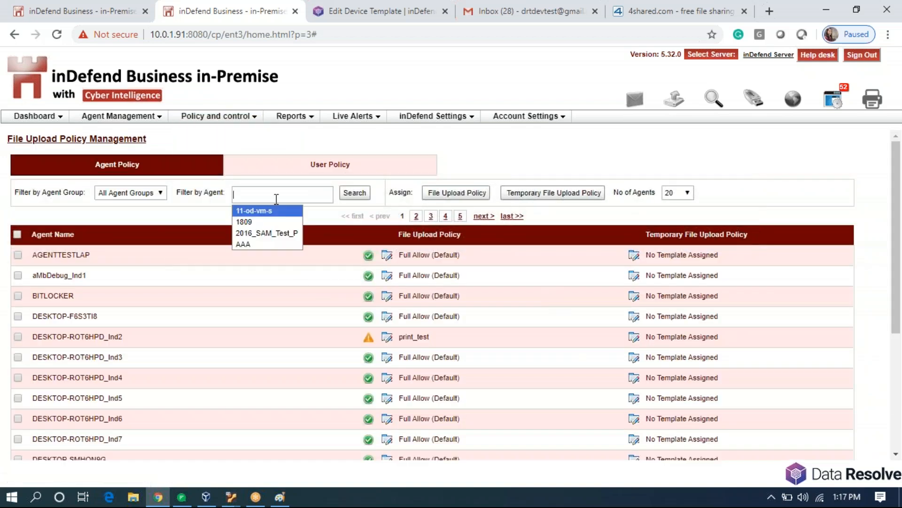
type("RIO")
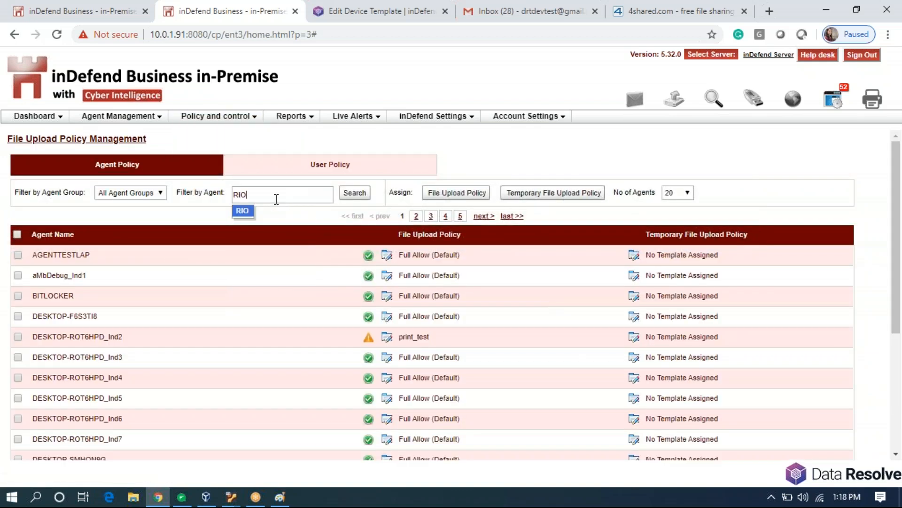
left_click(247, 213)
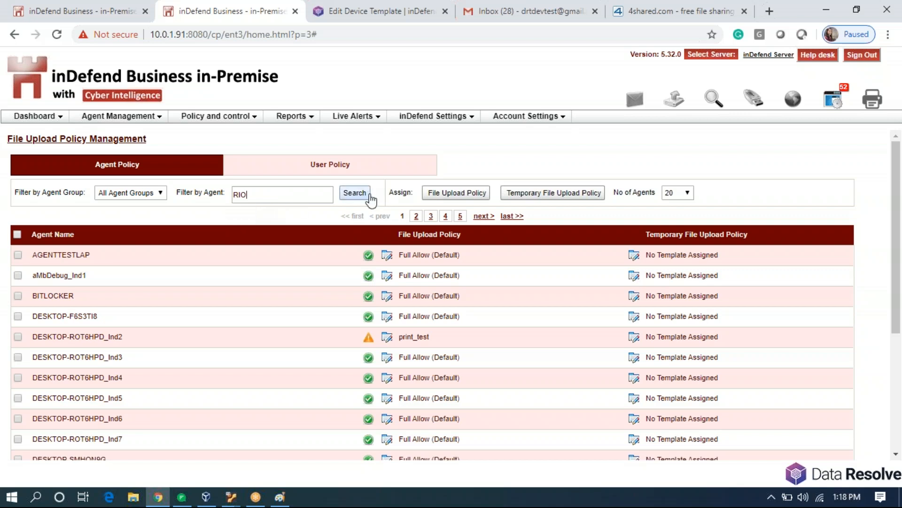
left_click(354, 194)
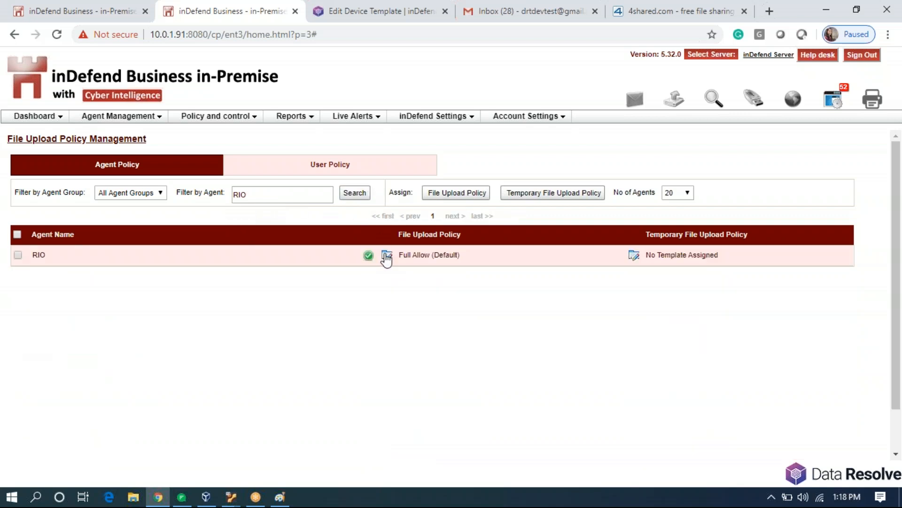
Assign the RIO file upload template to agent RIO and save.
left_click(383, 257)
left_click(455, 251)
scroll(435, 305, "down", 8)
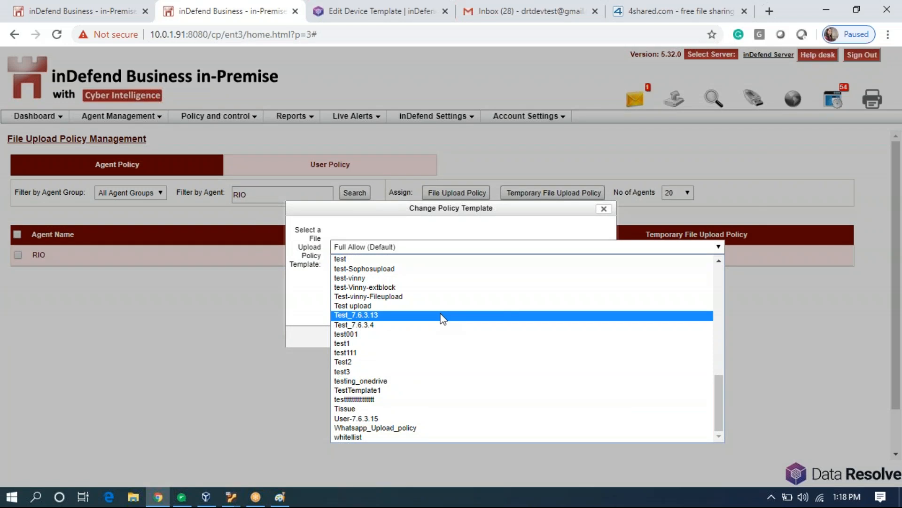
scroll(442, 319, "up", 10)
scroll(433, 343, "down", 5)
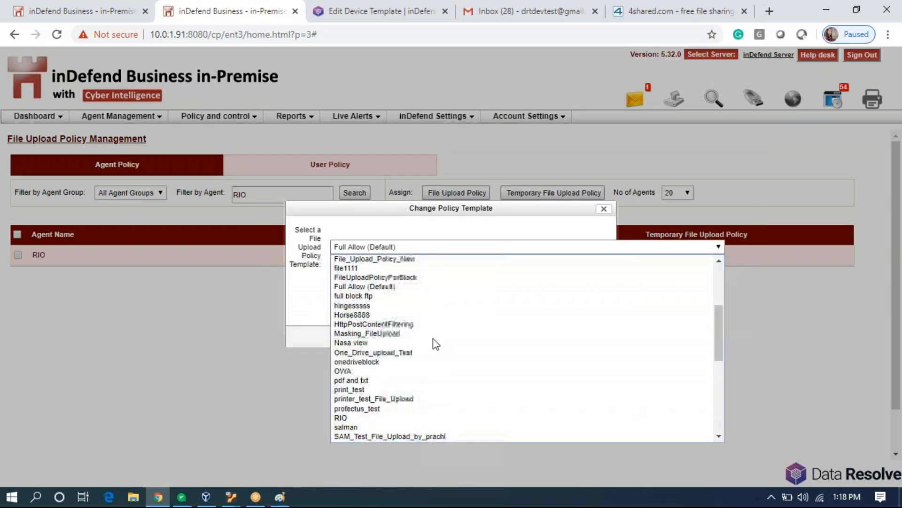
left_click(399, 415)
left_click(451, 337)
Dismiss the email alerts, refresh the policy from the inDefend tray icon, and reload RIO's status.
left_click(637, 96)
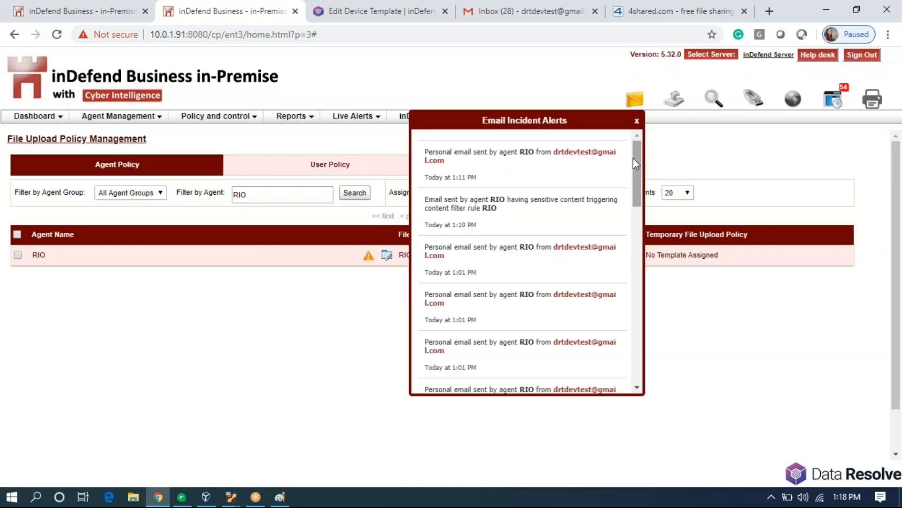
left_click(679, 143)
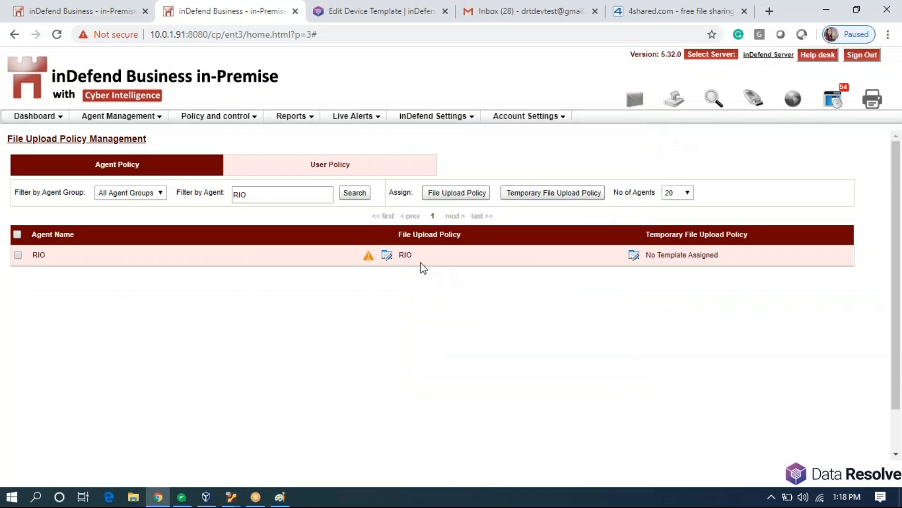
left_click(361, 201)
left_click(772, 498)
right_click(778, 419)
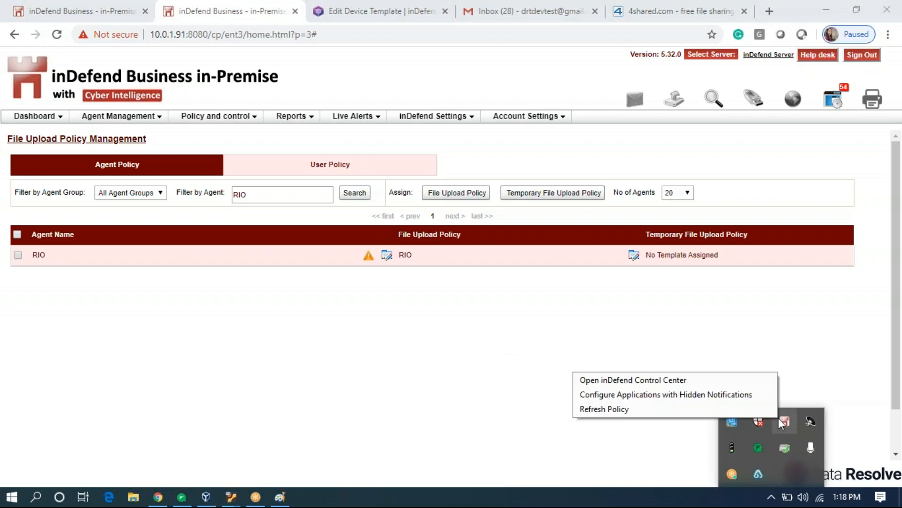
left_click(767, 409)
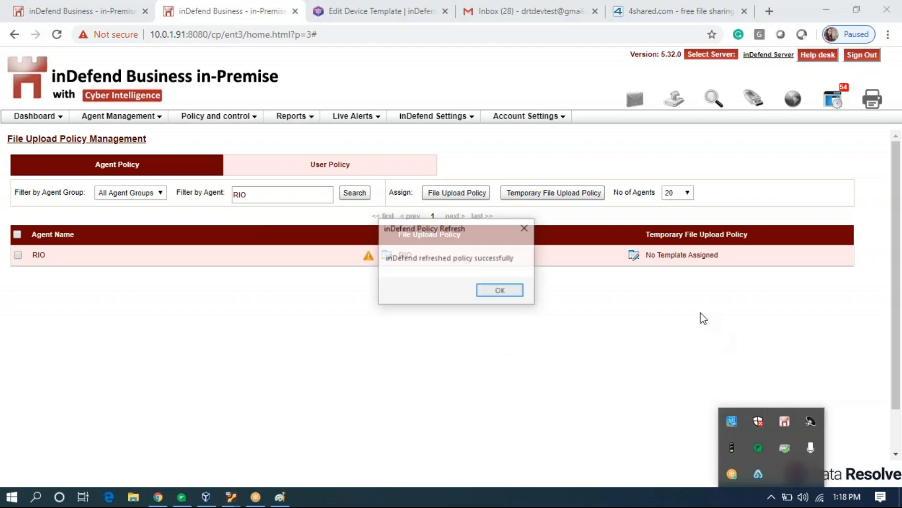
left_click(515, 290)
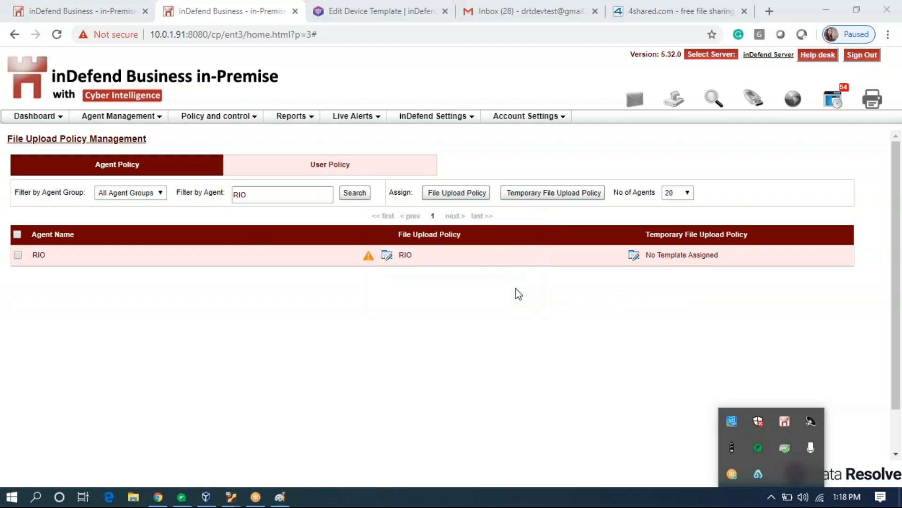
left_click(366, 201)
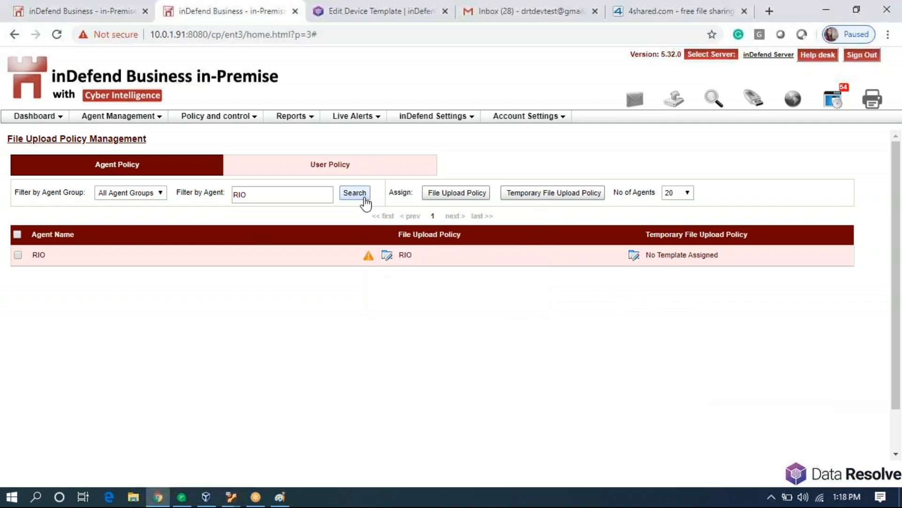
Try uploading Hi.docx on the 4shared home page, which hits a connection problem error.
left_click(642, 13)
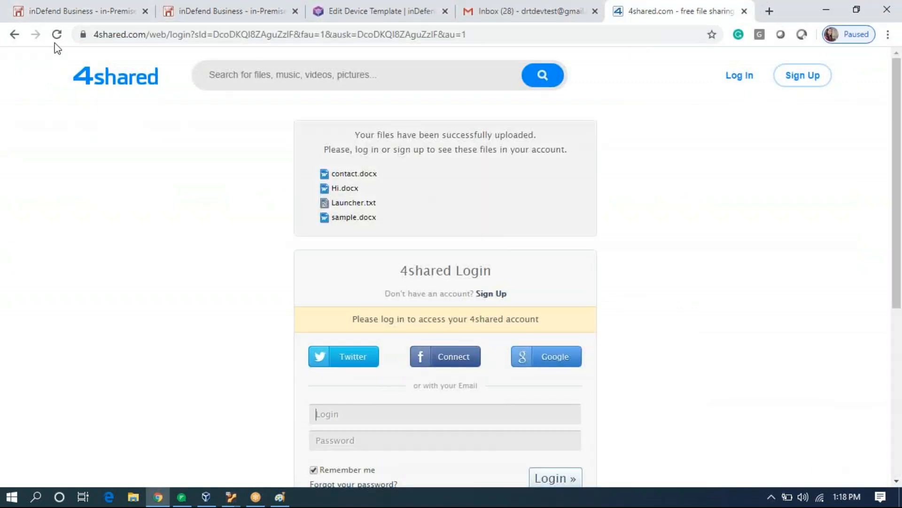
left_click(14, 34)
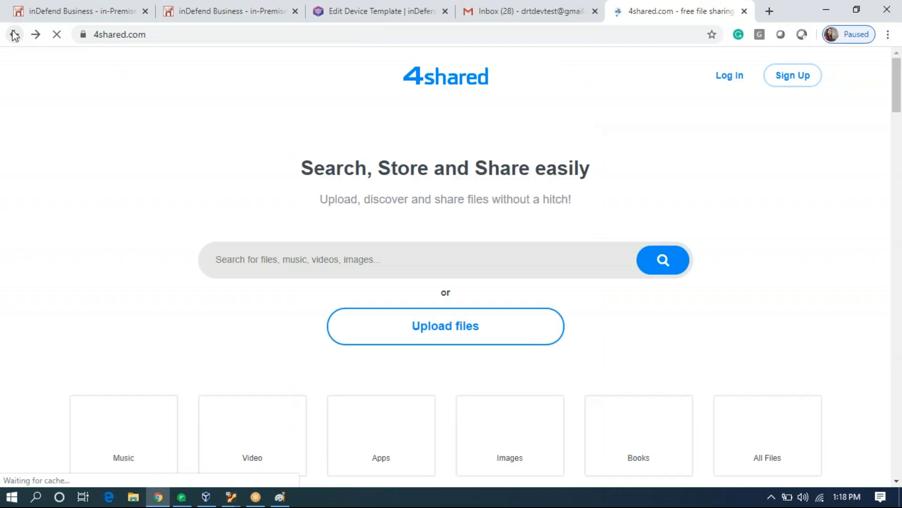
left_click(401, 329)
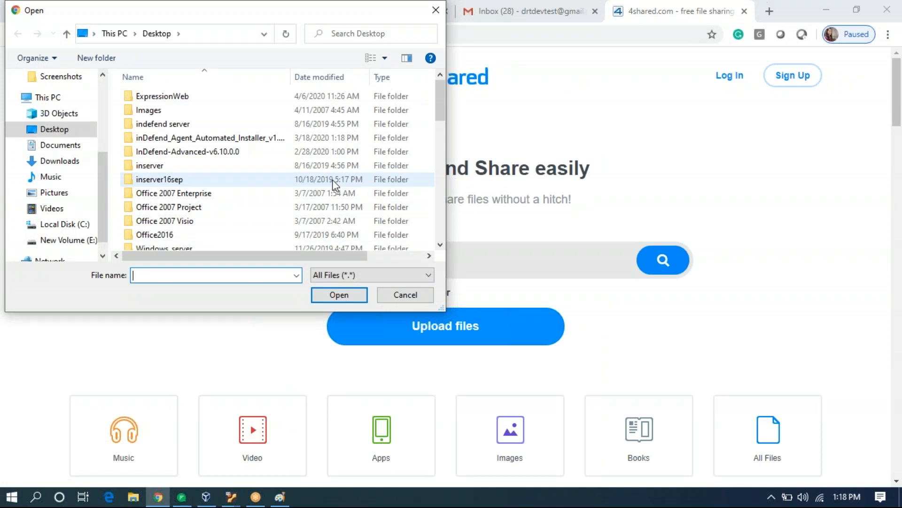
scroll(335, 184, "down", 4)
double_click(244, 203)
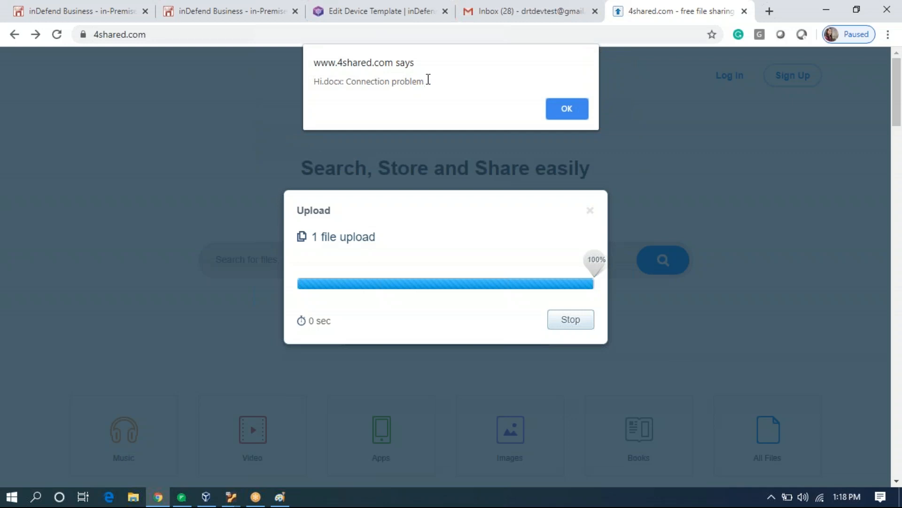
left_click_drag(430, 79, 304, 118)
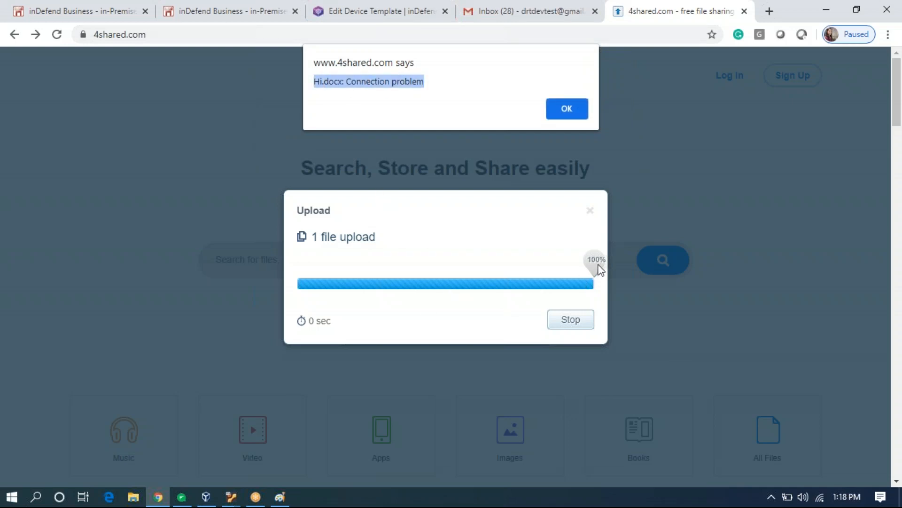
Dismiss the error, cancel the stalled Hi.docx upload and acknowledge the cancellation.
left_click(579, 115)
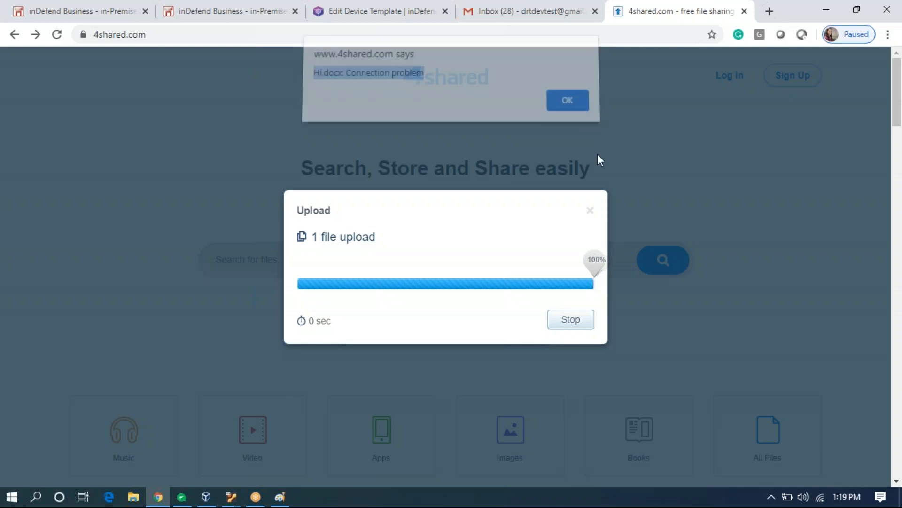
left_click(590, 212)
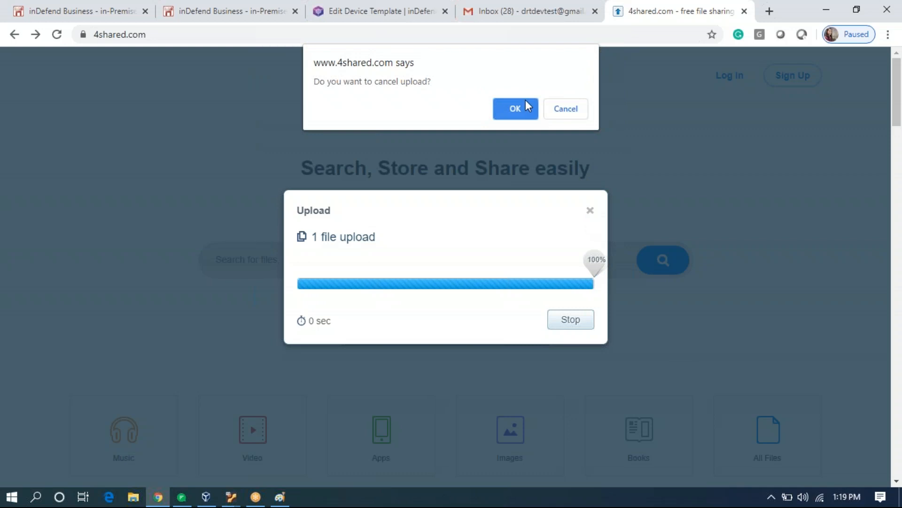
left_click(515, 108)
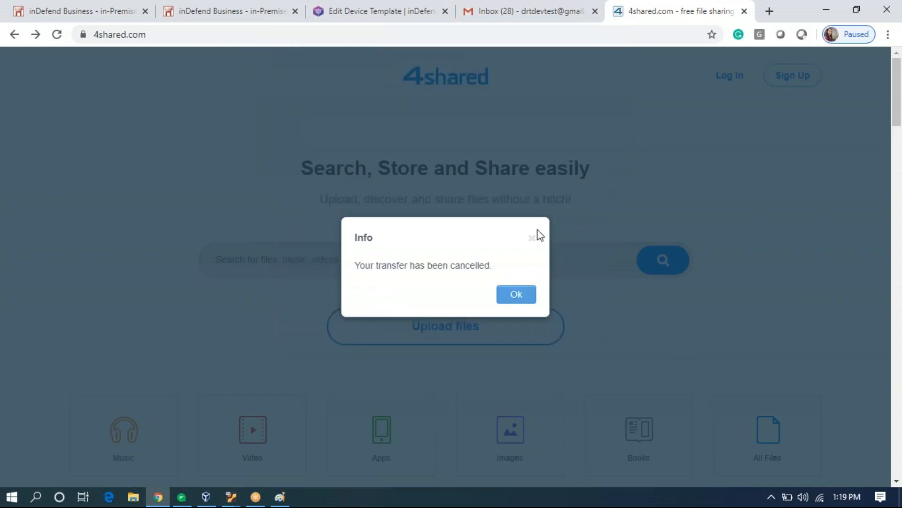
left_click(524, 301)
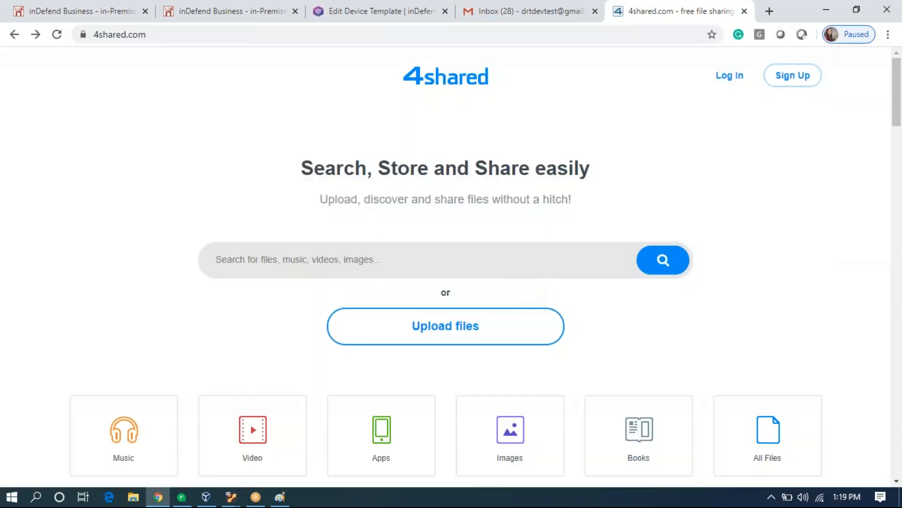
left_click(509, 328)
Upload sample.docx to 4shared and close the page once it reports success.
scroll(287, 234, "down", 5)
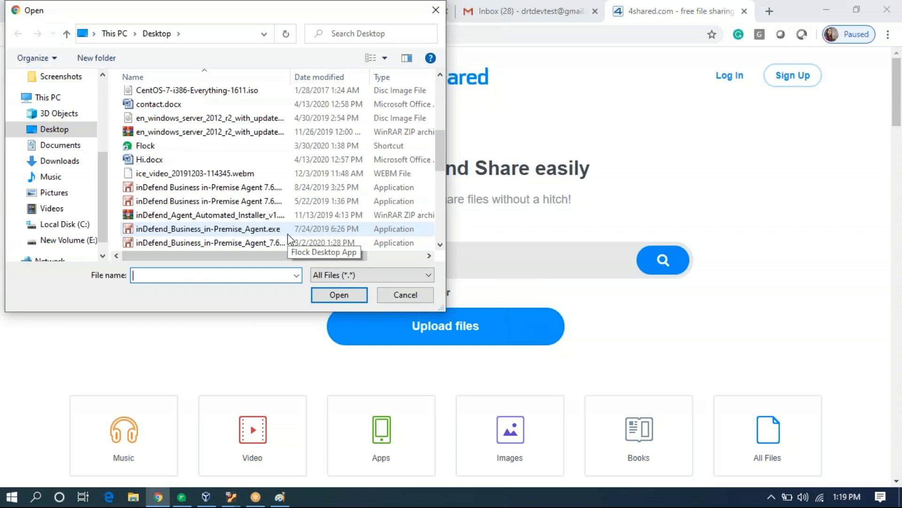
scroll(288, 235, "down", 4)
left_click(283, 241)
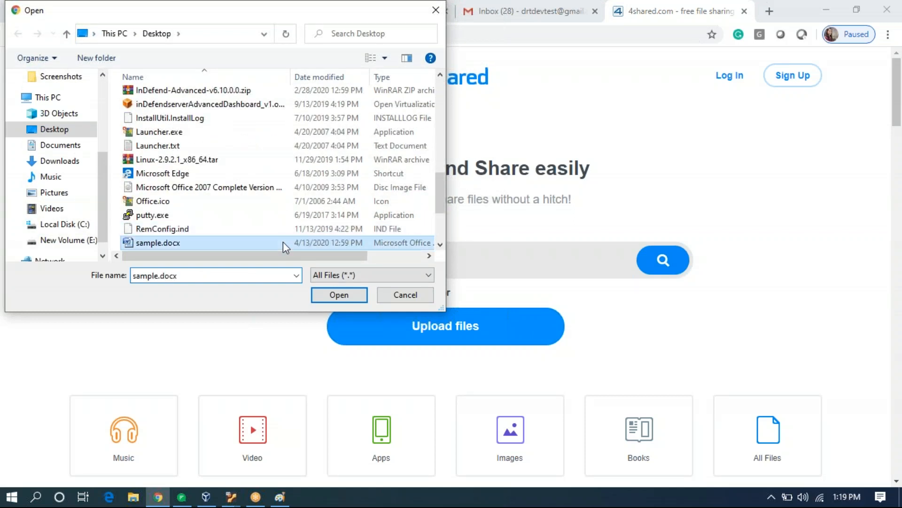
double_click(283, 241)
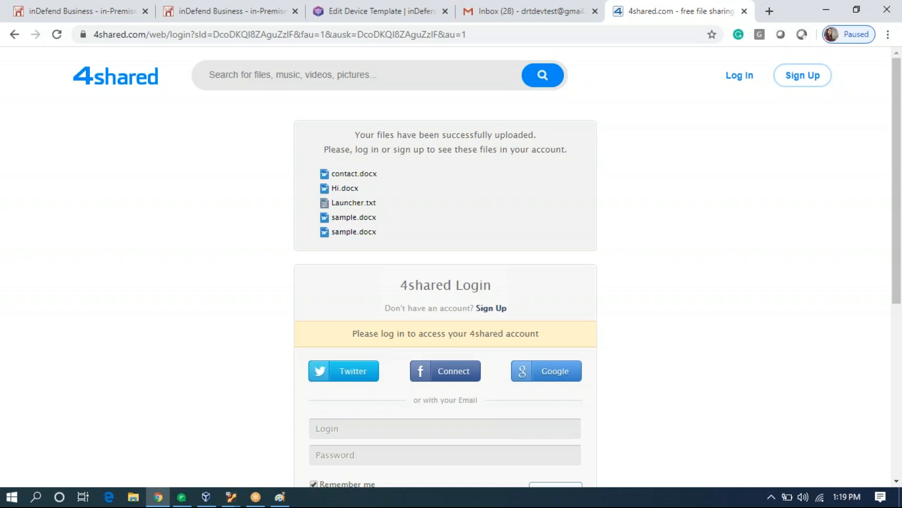
left_click(744, 11)
Refresh the agent policy from the tray, rerun the RIO search, and open the email incident alerts.
left_click(244, 17)
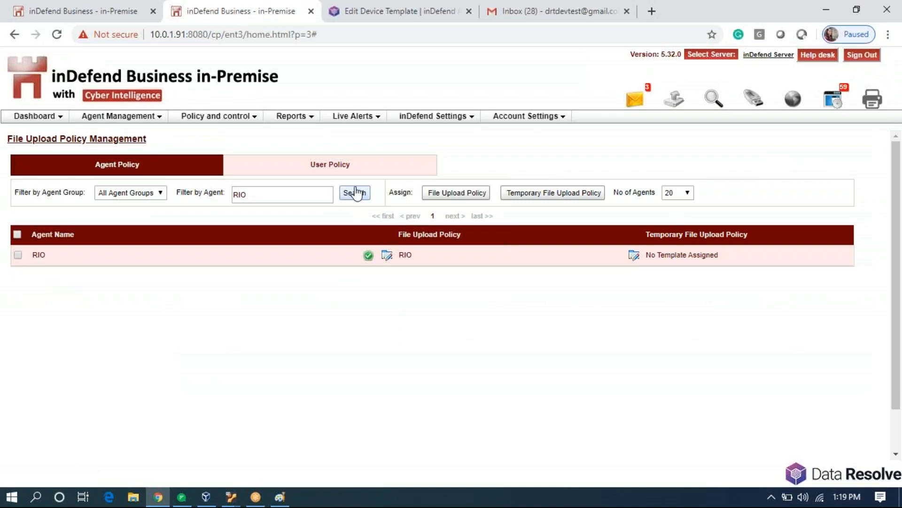
left_click(771, 496)
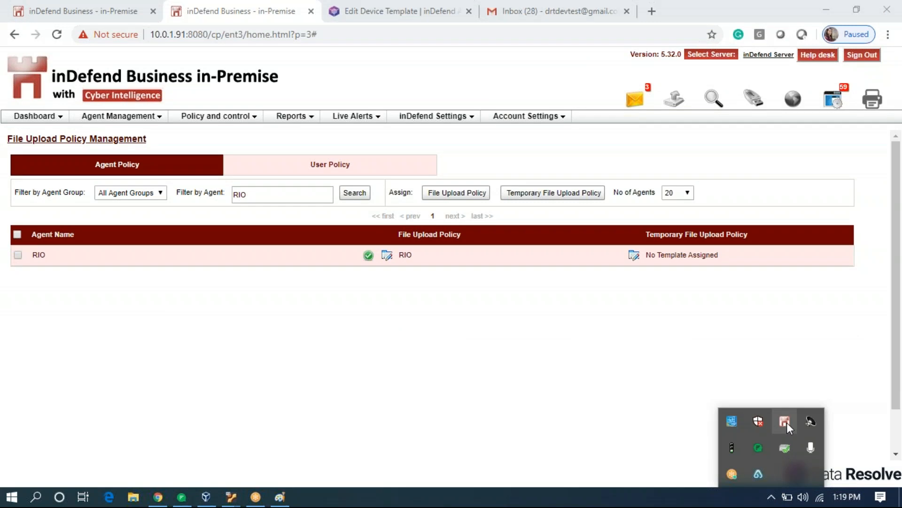
right_click(785, 422)
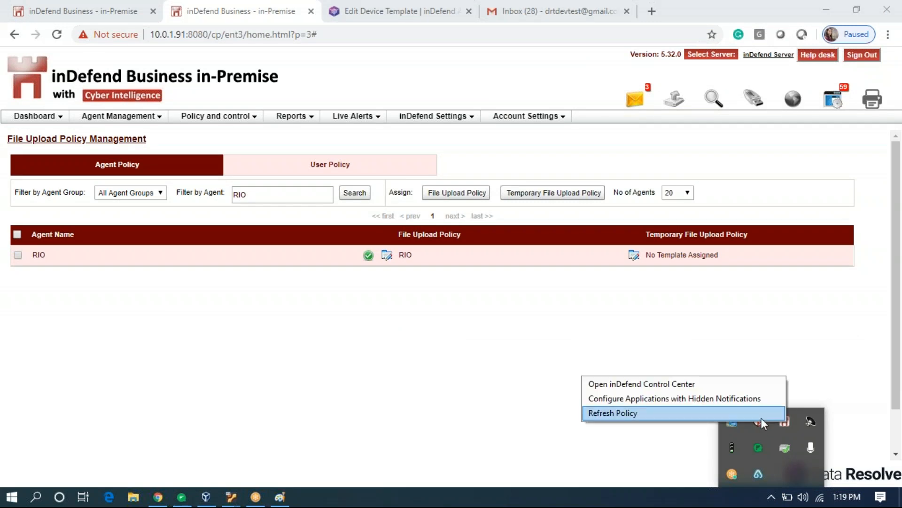
left_click(761, 416)
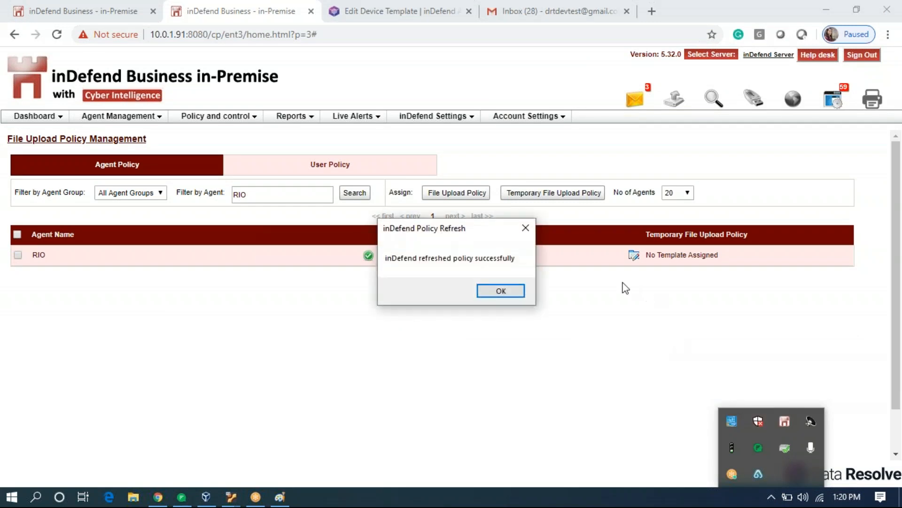
left_click(510, 291)
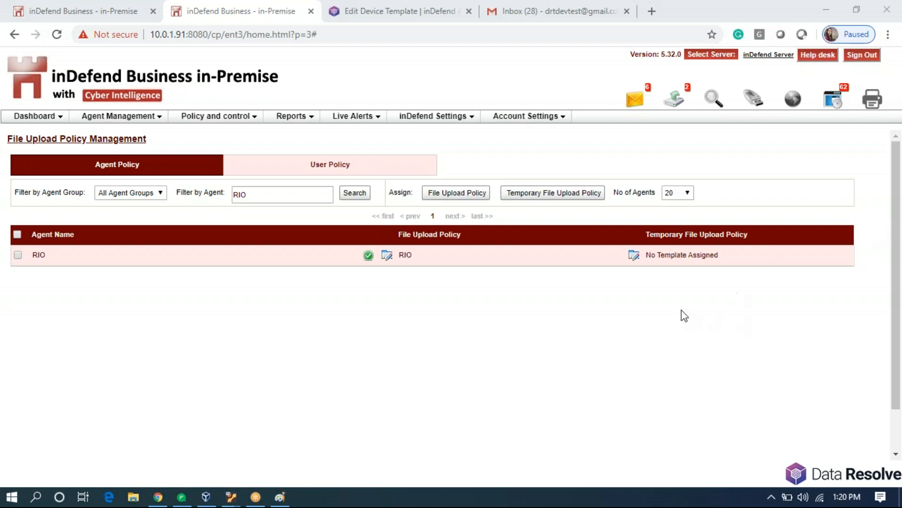
left_click(363, 195)
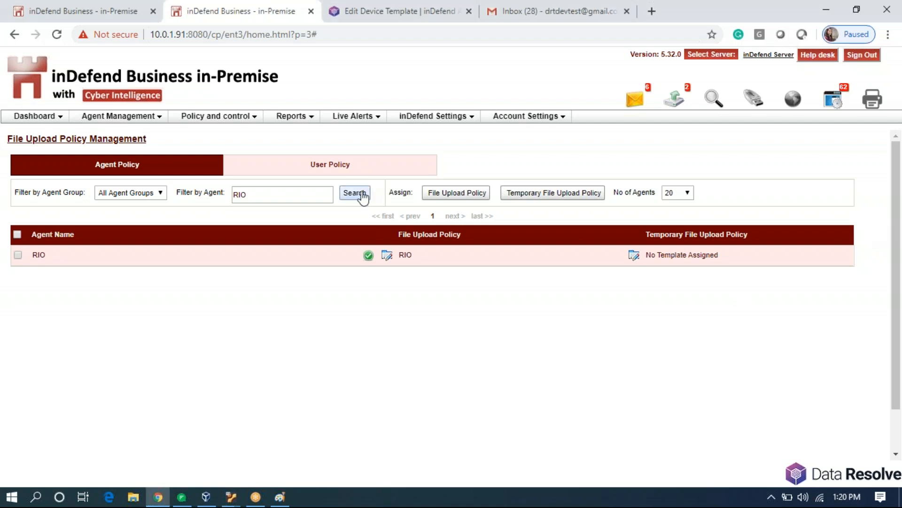
left_click(636, 103)
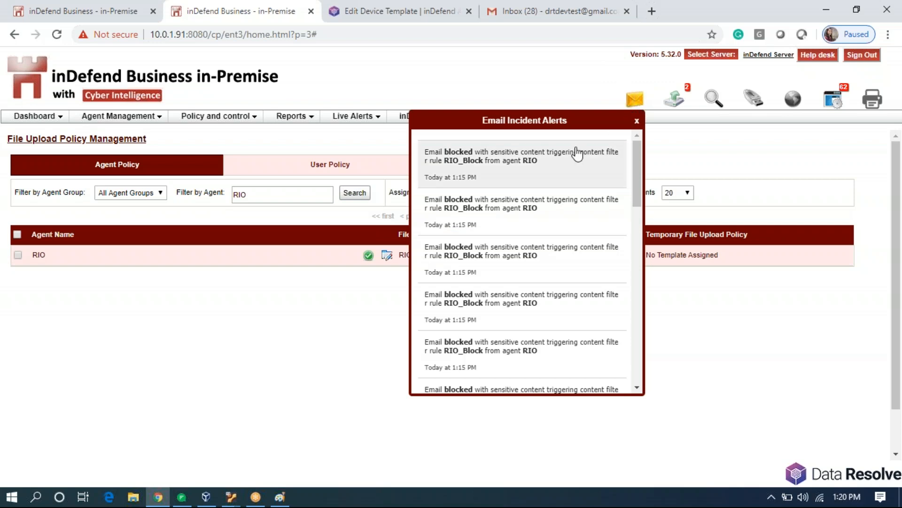
Inspect the latest blocked email alert's details: attachment contact.docx, sensitive patterns and violation description.
left_click(570, 175)
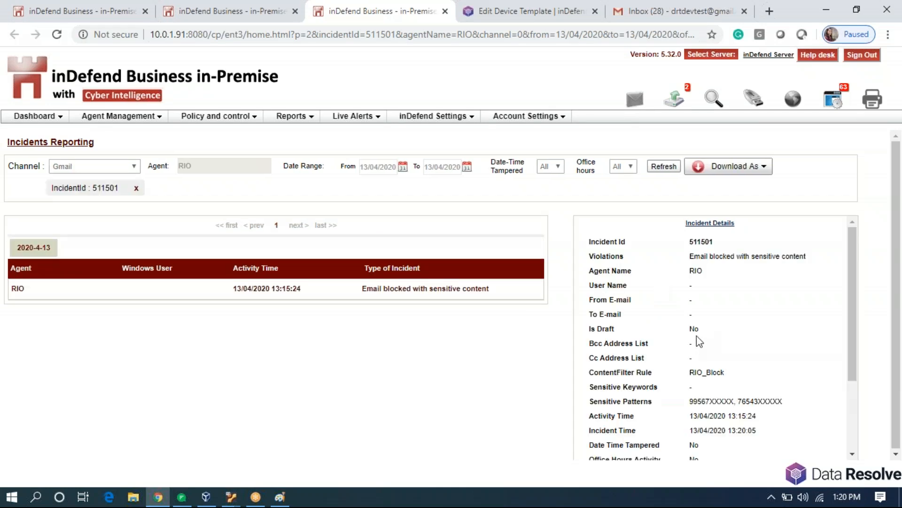
scroll(705, 362, "down", 3)
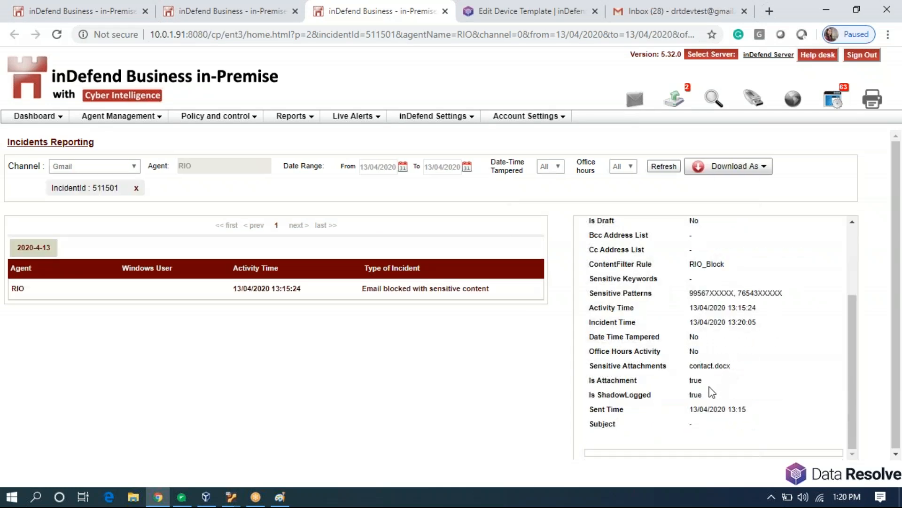
double_click(710, 366)
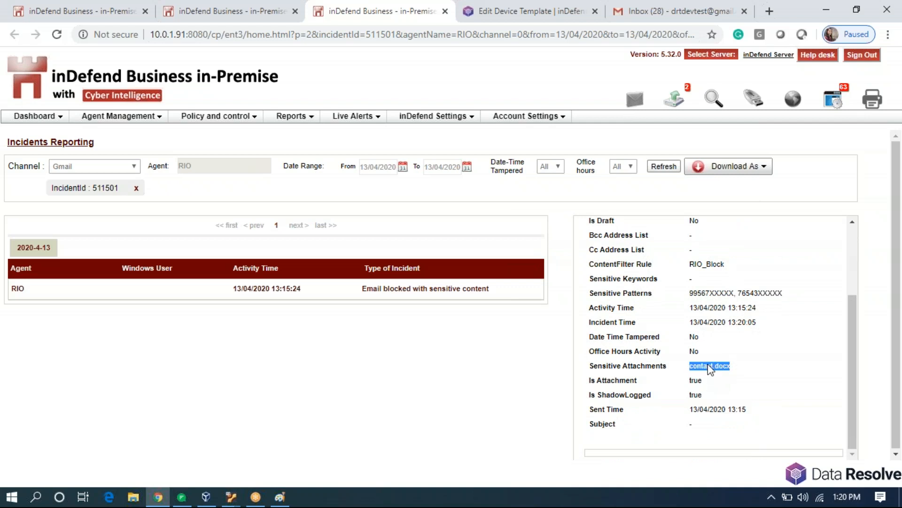
double_click(714, 294)
triple_click(749, 293)
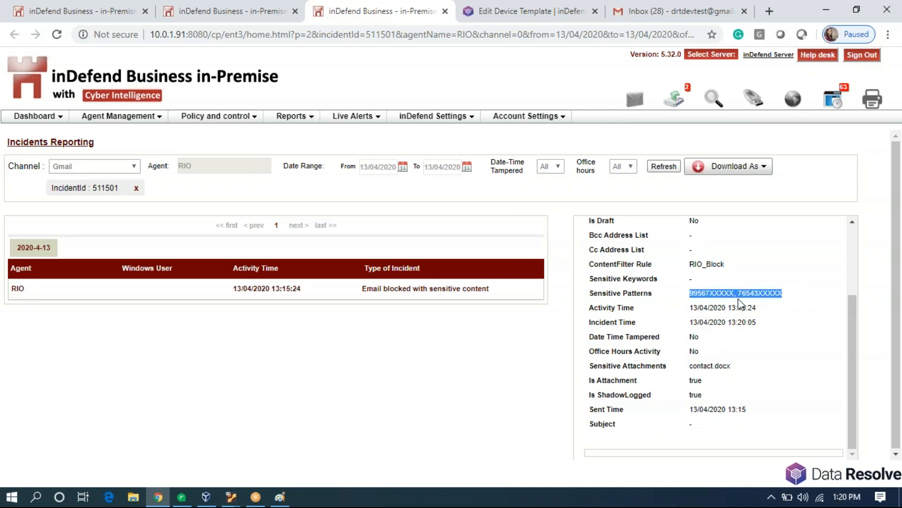
scroll(741, 305, "up", 3)
triple_click(709, 258)
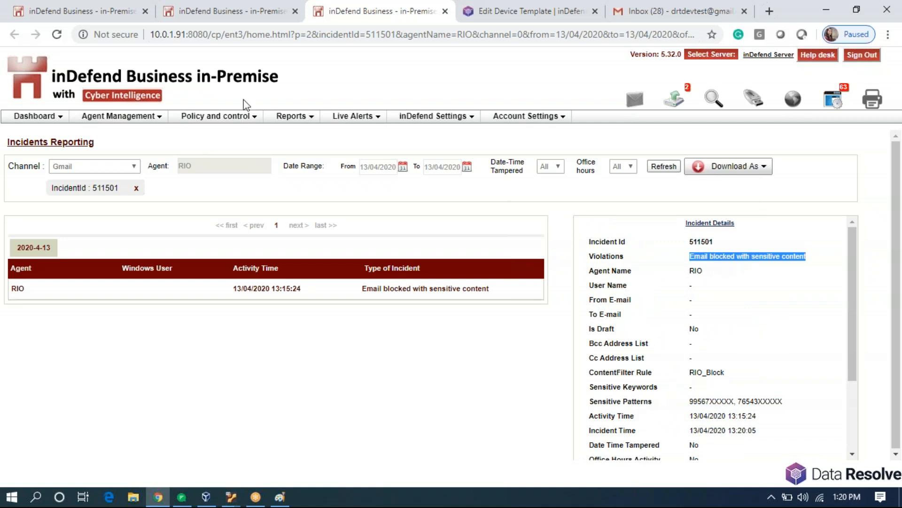
Remove the IncidentId filter, review several listed incidents' details, then close the incident report.
left_click(136, 187)
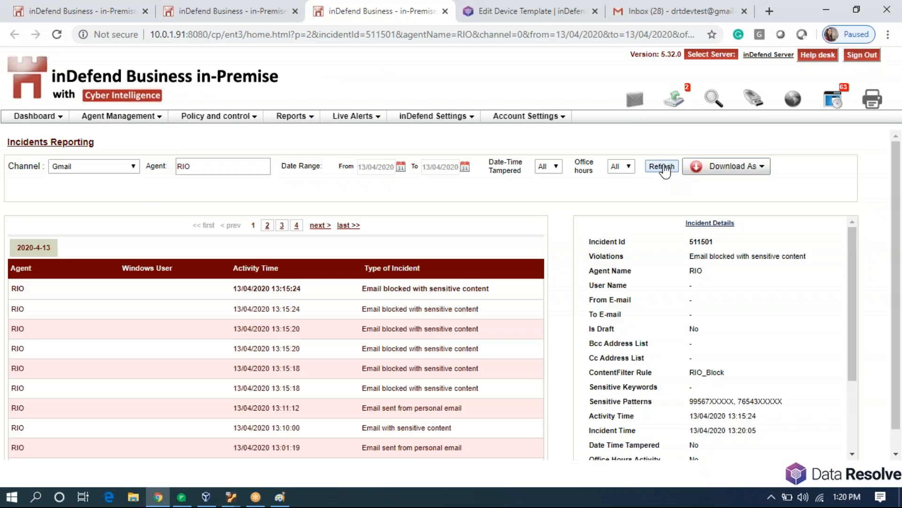
left_click(421, 308)
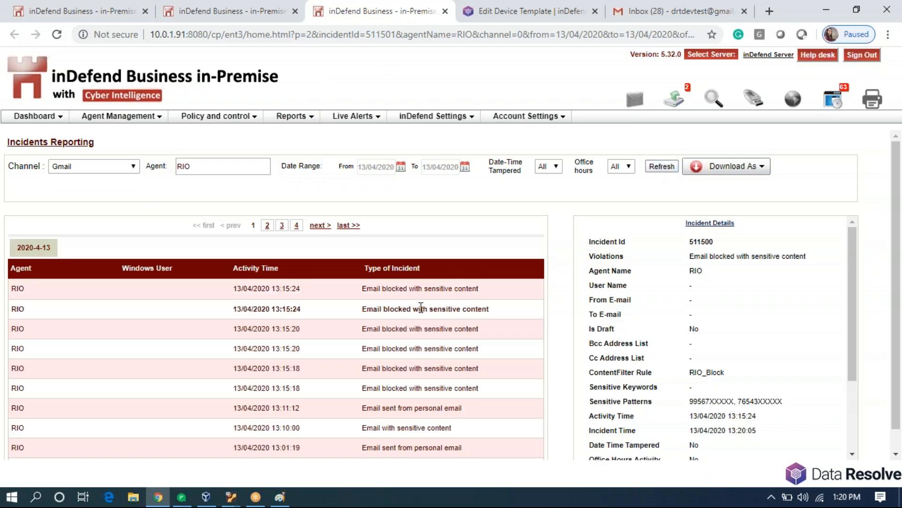
left_click(434, 330)
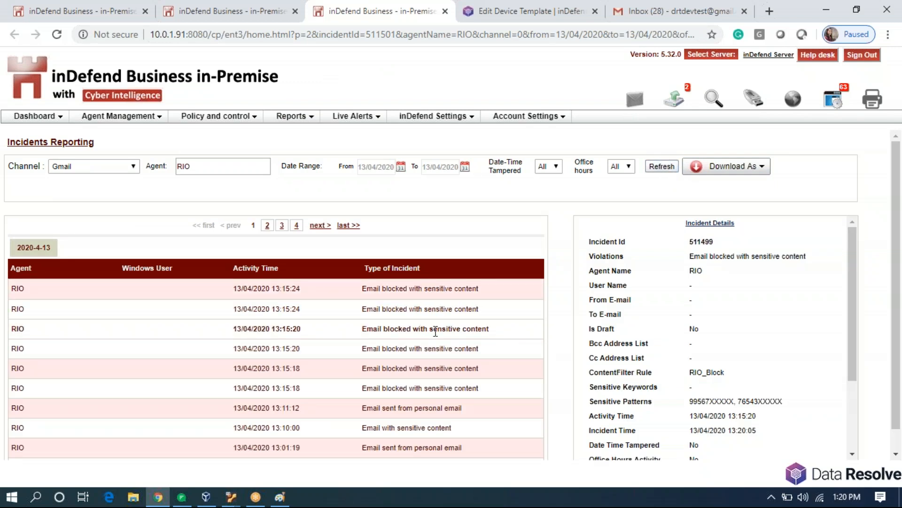
left_click(443, 349)
left_click(446, 387)
double_click(446, 389)
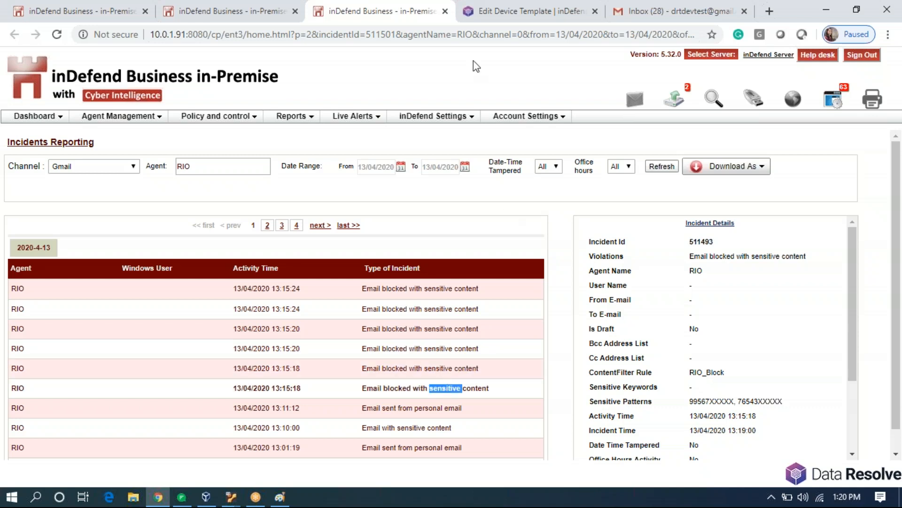
left_click(330, 1)
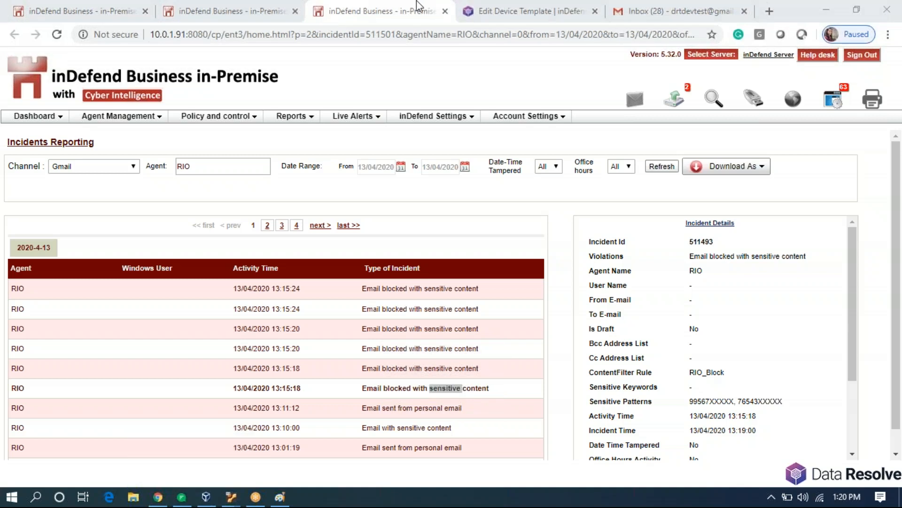
left_click(446, 11)
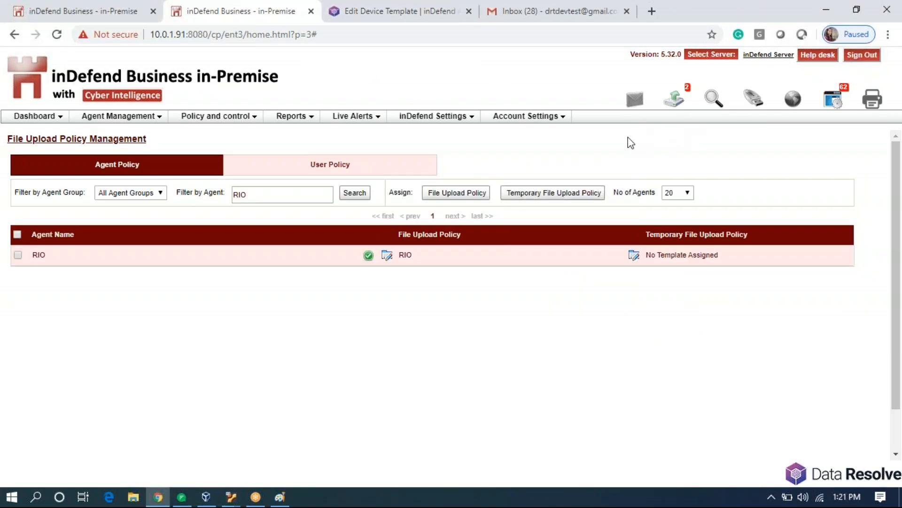
Start a Gmail test message saying 'hi', discard the draft, and go back to inDefend's Agent Management.
left_click(520, 14)
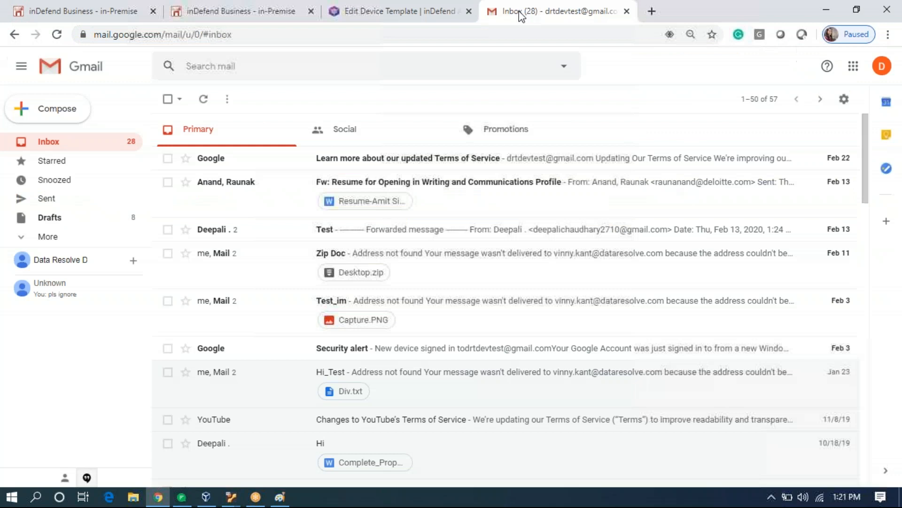
left_click(57, 117)
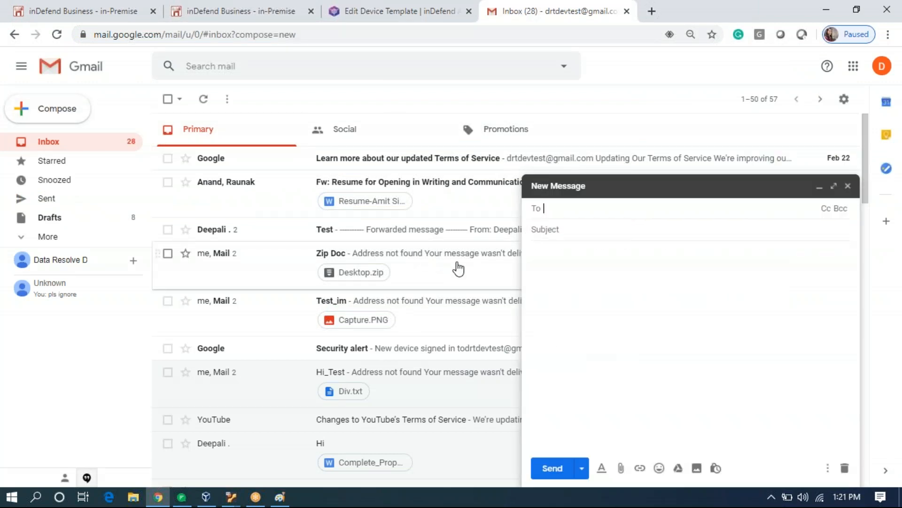
left_click(588, 270)
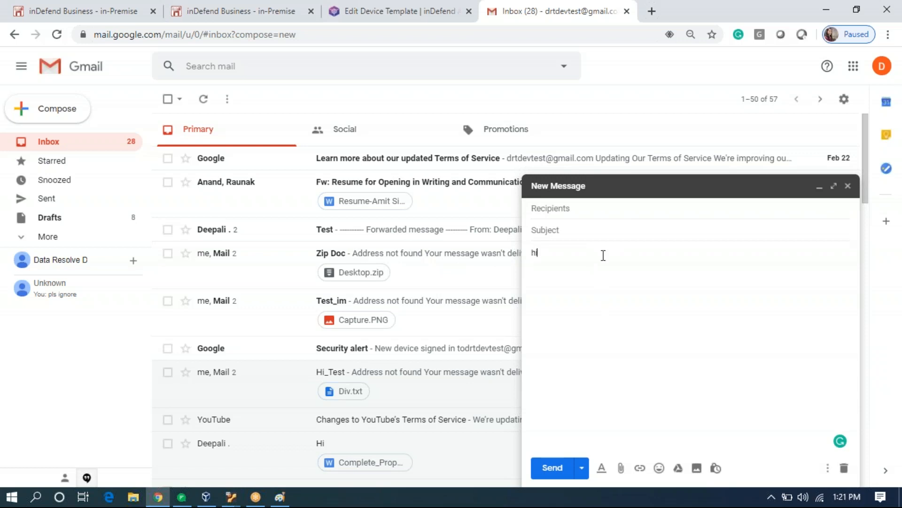
type("h")
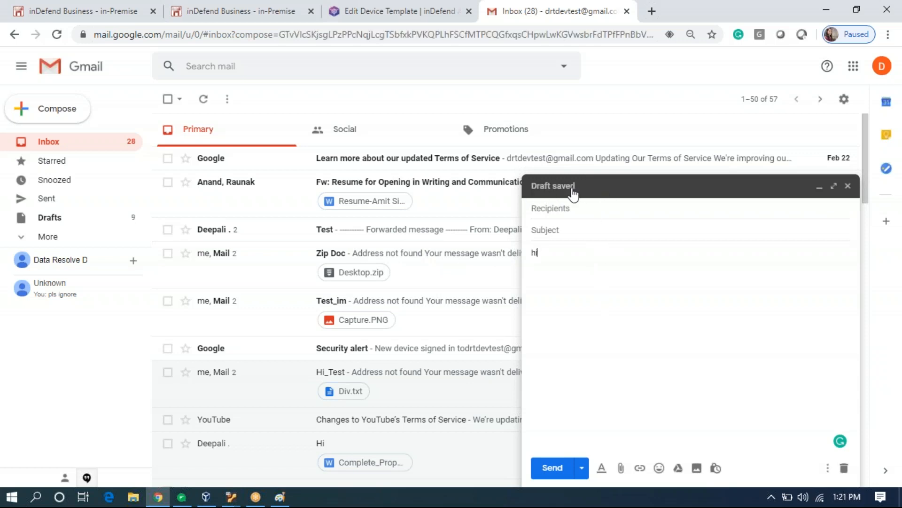
type("i")
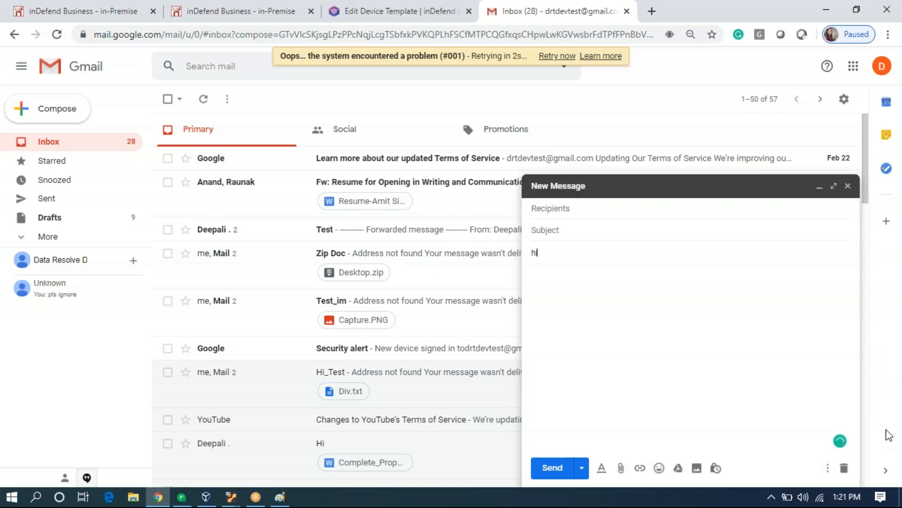
left_click(845, 468)
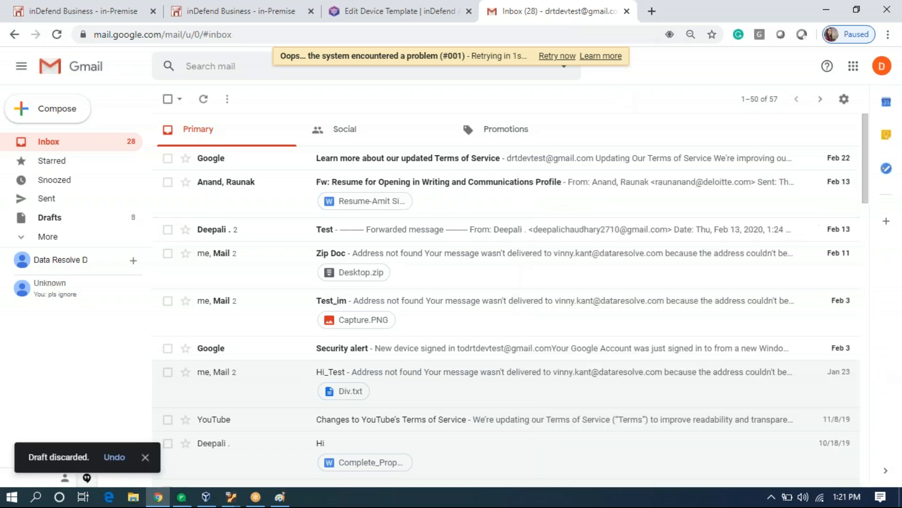
left_click(74, 9)
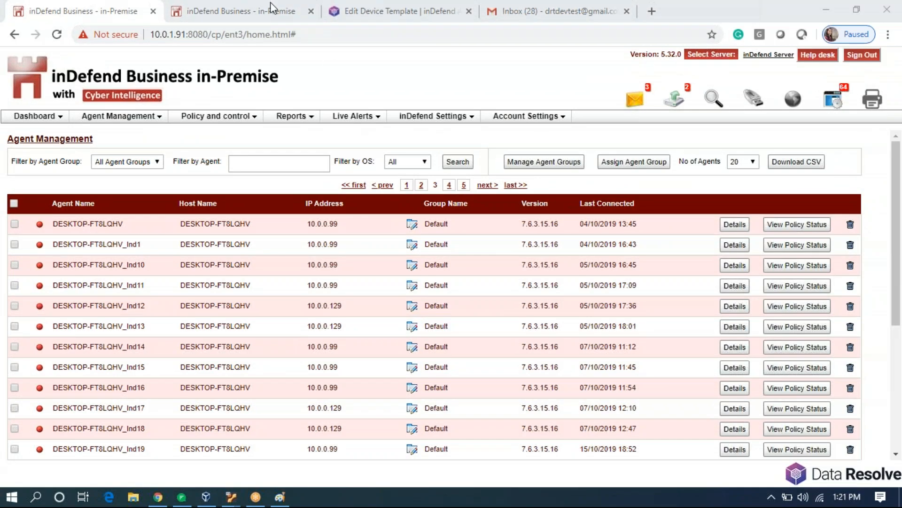
Open RIO's blocked email incident from the email alerts list, review it, and close its report.
left_click(256, 16)
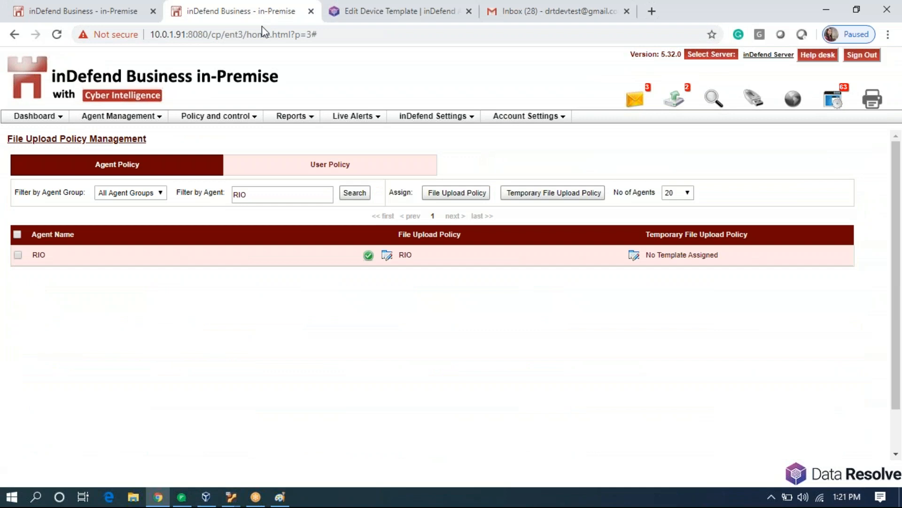
left_click(633, 98)
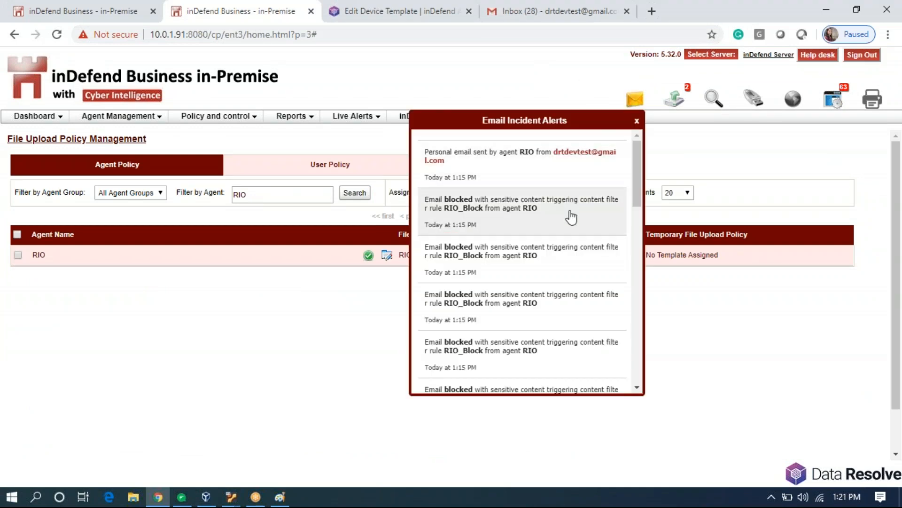
left_click(571, 216)
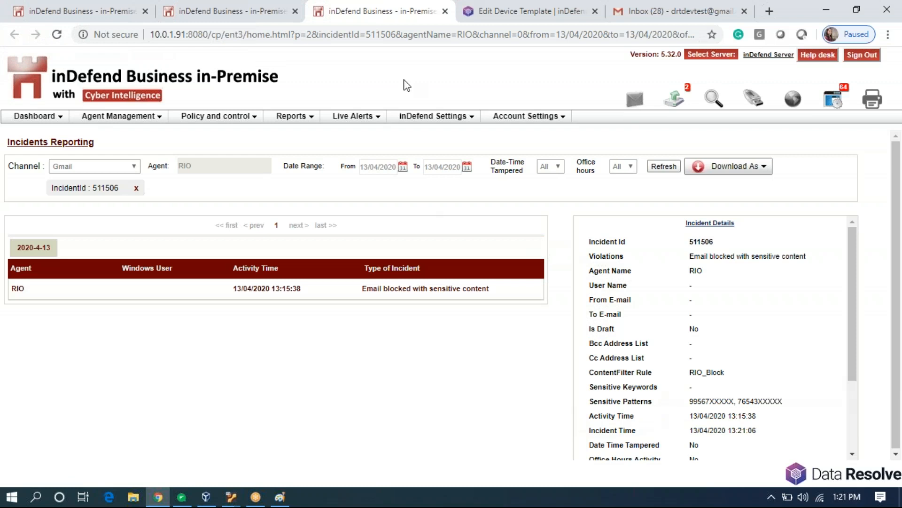
left_click(445, 11)
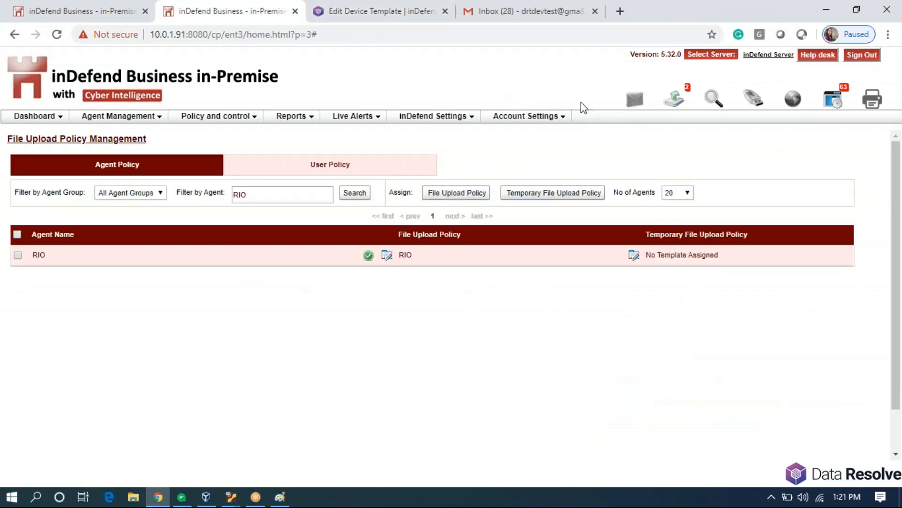
Review the blocked Hi.docx upload incident, noting the matched sensitive keyword, then close its report.
left_click(674, 111)
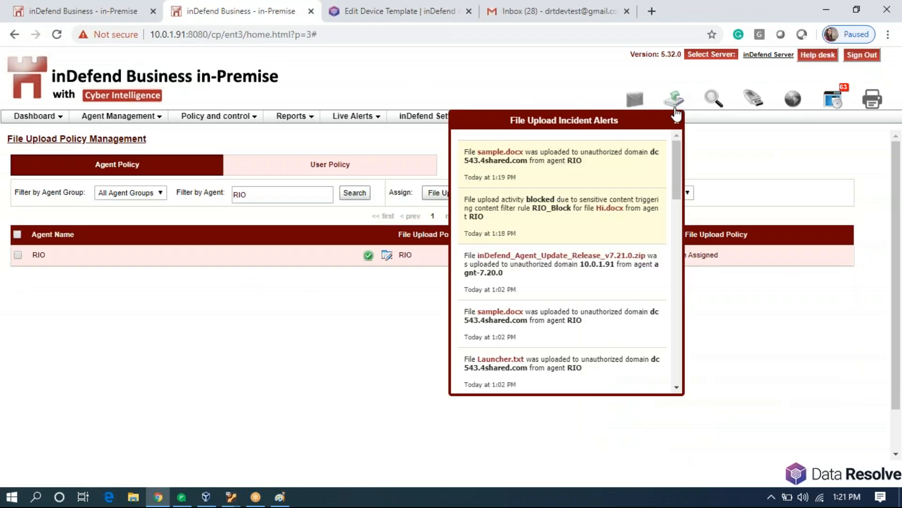
left_click(574, 223)
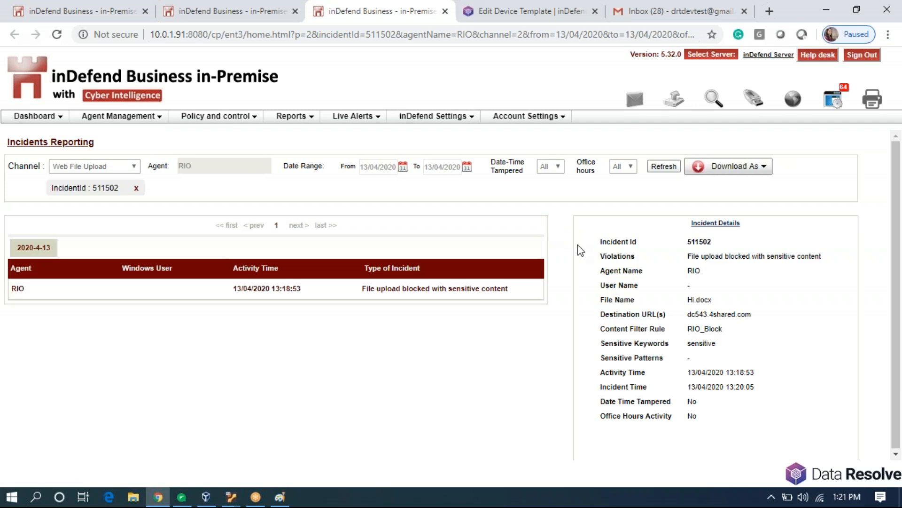
double_click(711, 344)
double_click(705, 301)
double_click(710, 343)
left_click(446, 12)
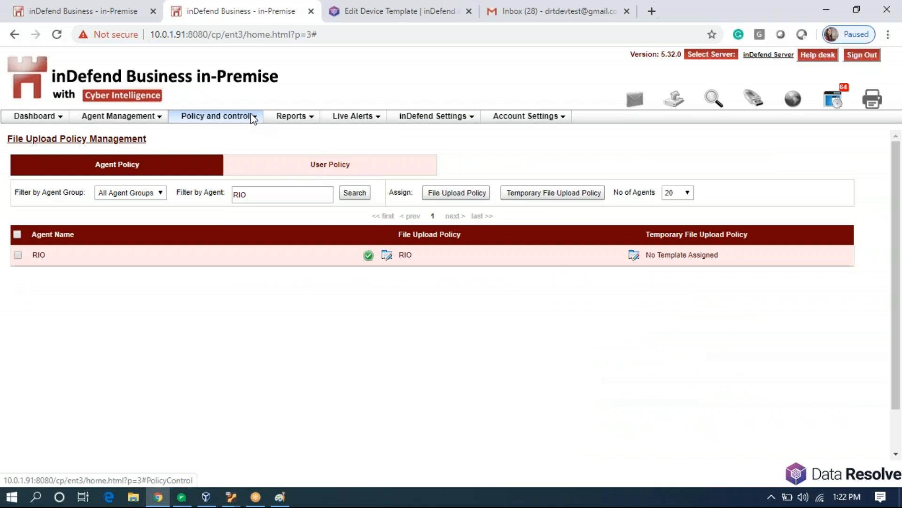
mouse_move(252, 117)
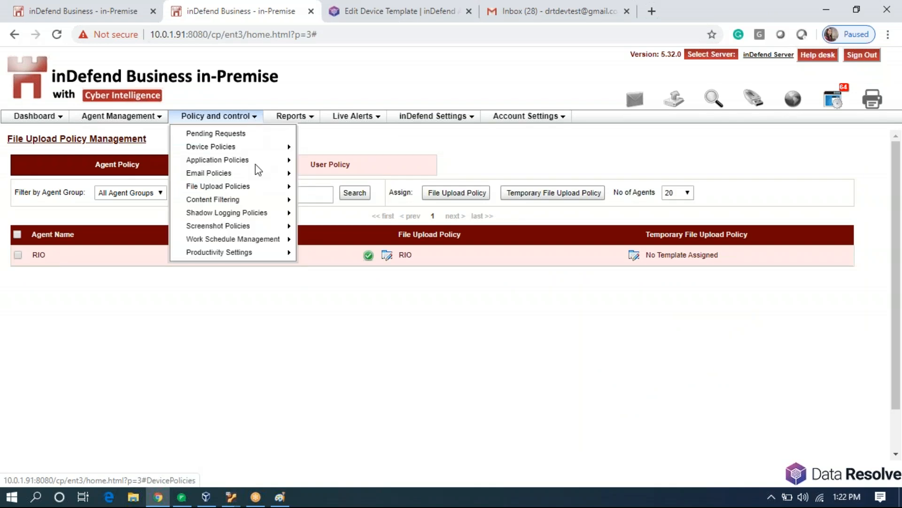
In Data At Rest Policy Management, filter and select agent RIO, then open the Assign Data At Rest Scan form.
mouse_move(278, 205)
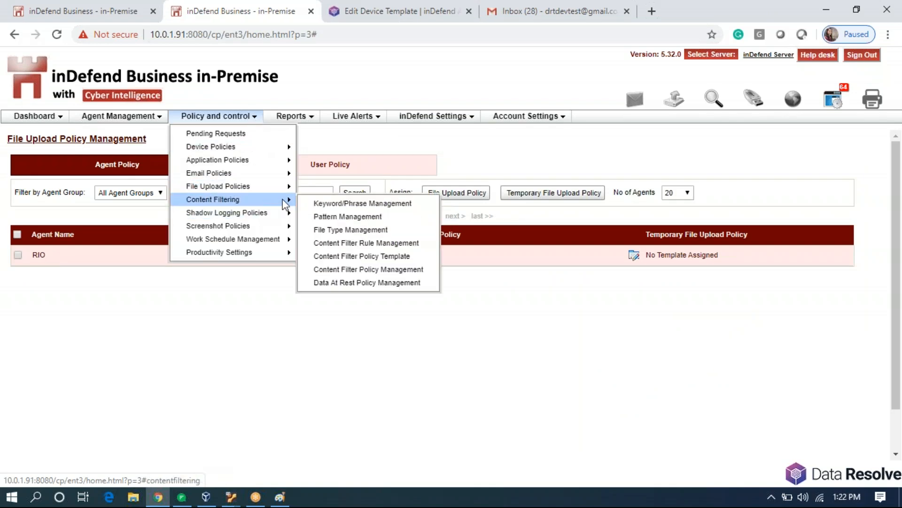
left_click(360, 283)
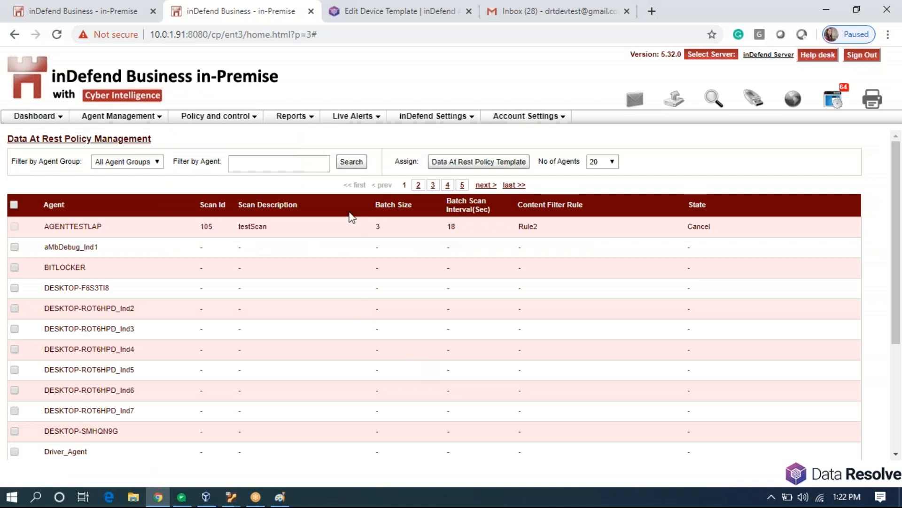
left_click(277, 163)
type("rio")
left_click(254, 179)
left_click(358, 168)
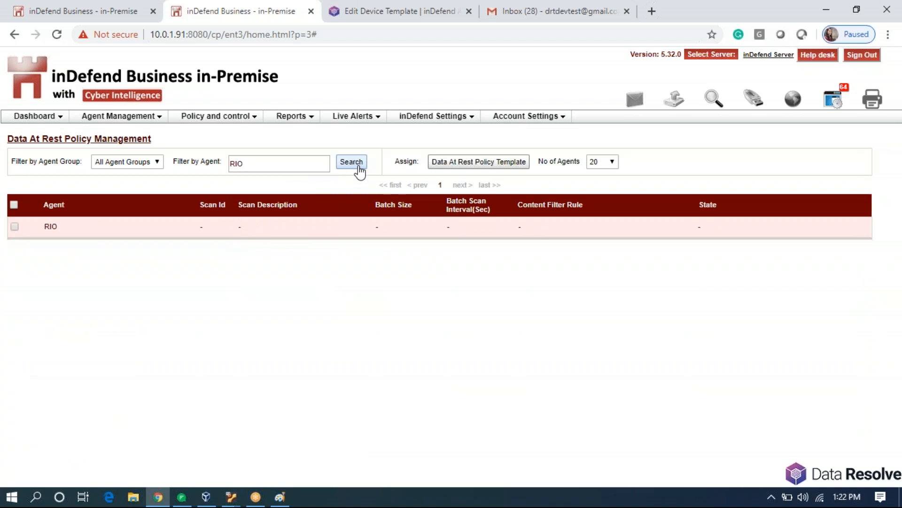
left_click(15, 227)
left_click(477, 161)
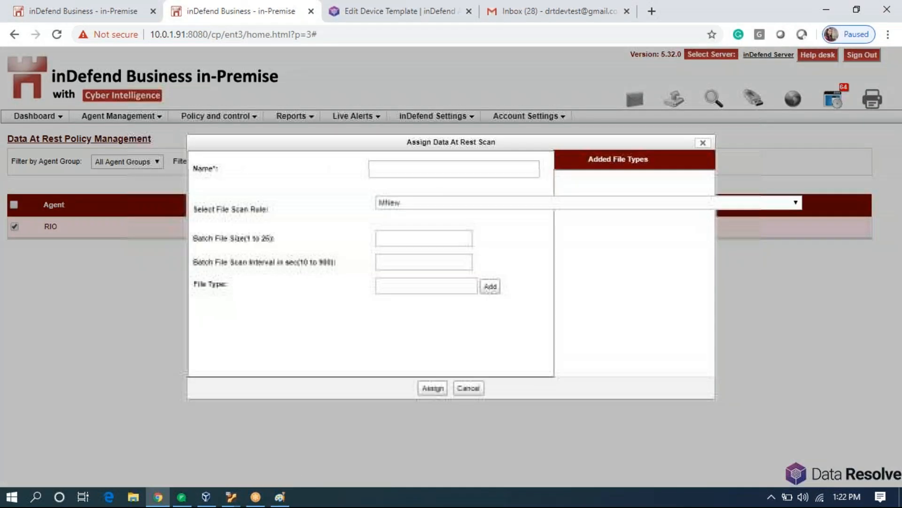
Choose the RIO_Block scan rule and set the batch scan interval to 10.
left_click(422, 202)
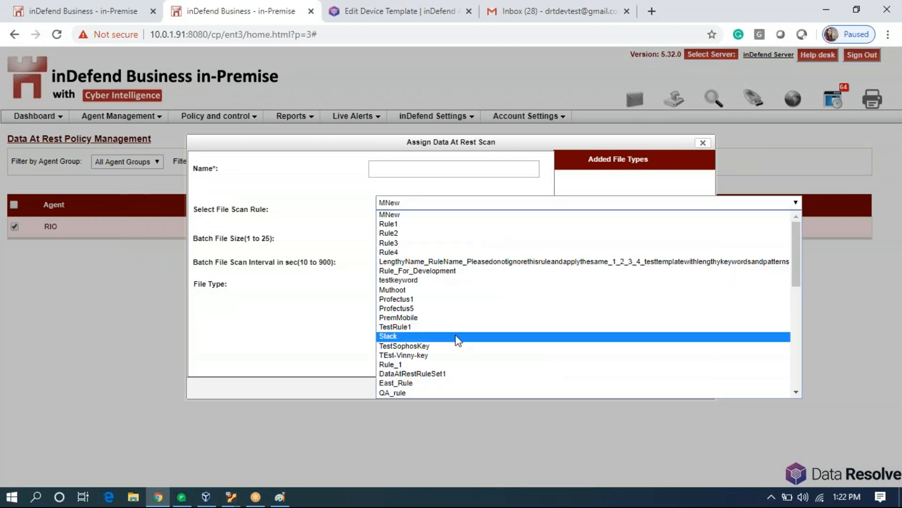
scroll(459, 338, "down", 7)
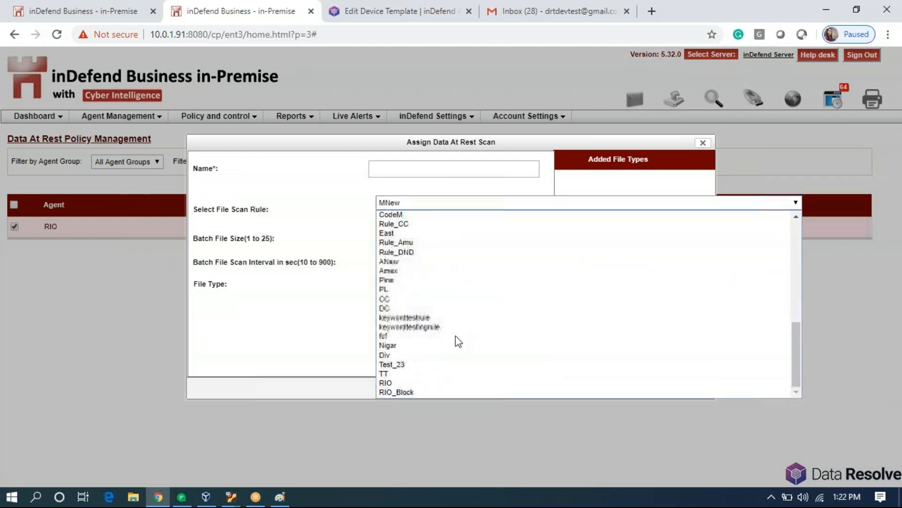
left_click(439, 393)
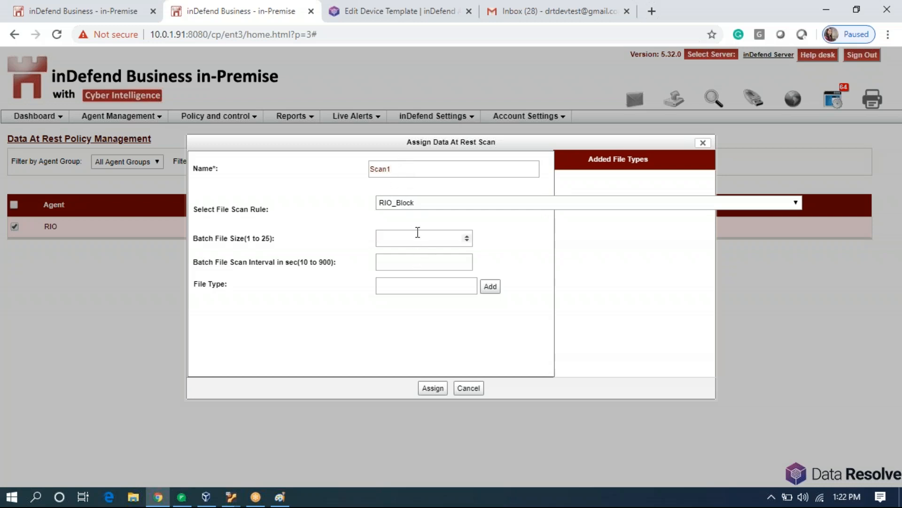
left_click(401, 261)
type("10")
Add Text File (.txt), MS Word (.doc) and MS Word (.docx) to the scanned file types.
left_click(407, 284)
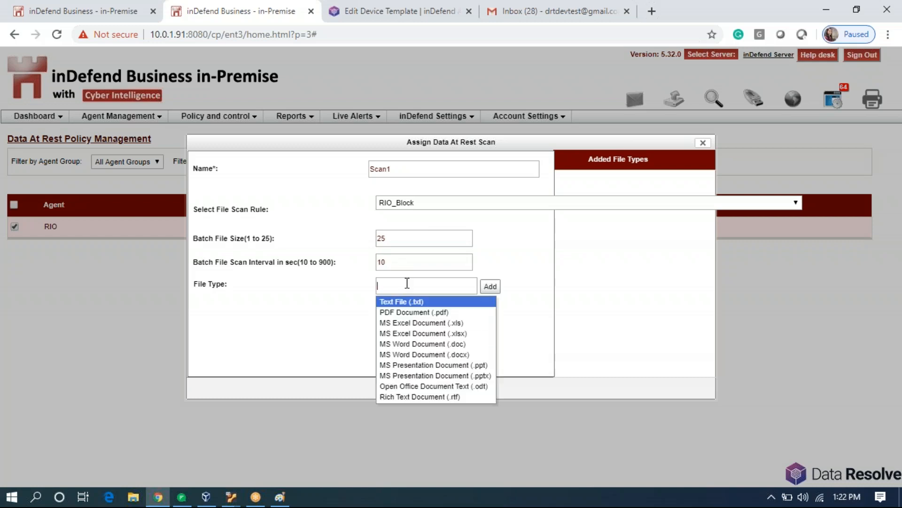
left_click(424, 303)
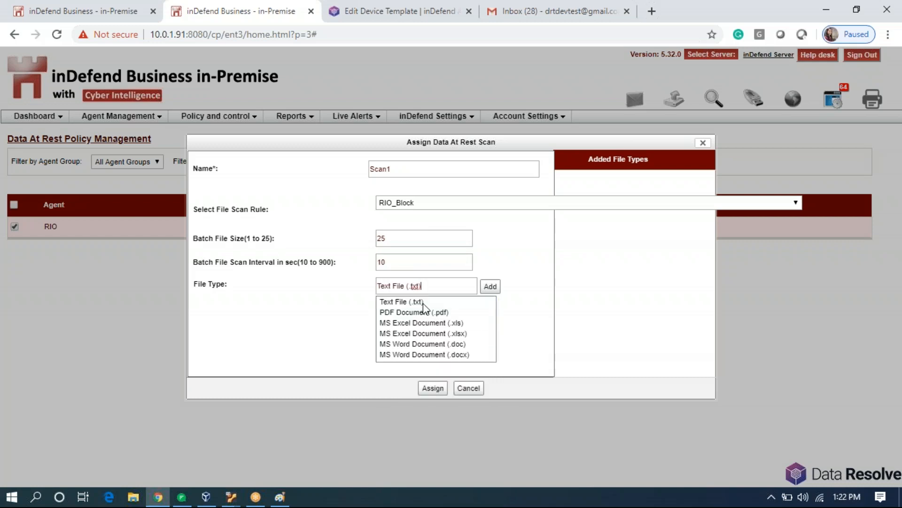
left_click(489, 288)
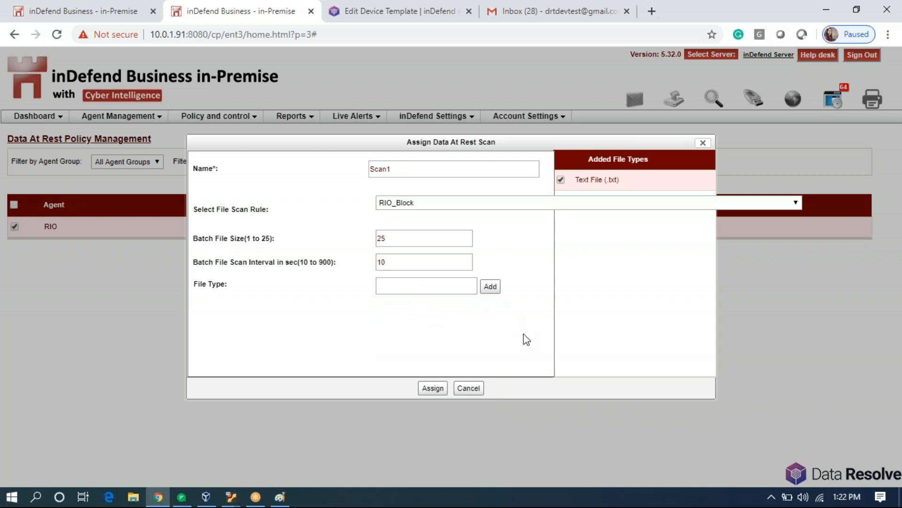
left_click(459, 290)
left_click(466, 343)
left_click(490, 286)
left_click(453, 288)
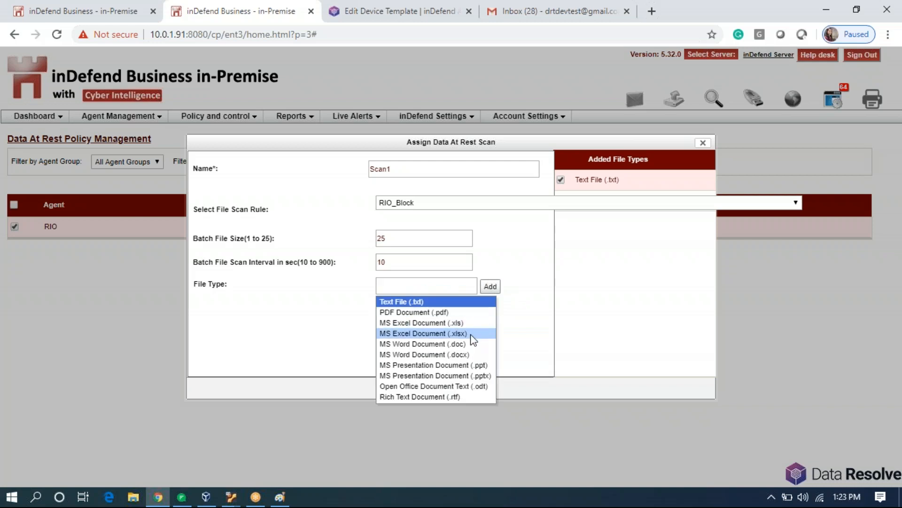
left_click(477, 352)
left_click(492, 288)
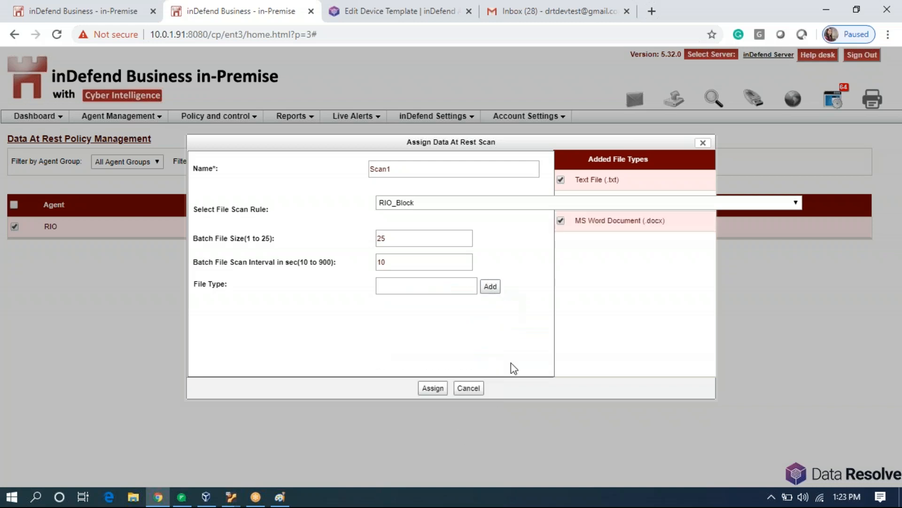
Assign the Scan1 scan to RIO and confirm it shows as Applied.
left_click(430, 388)
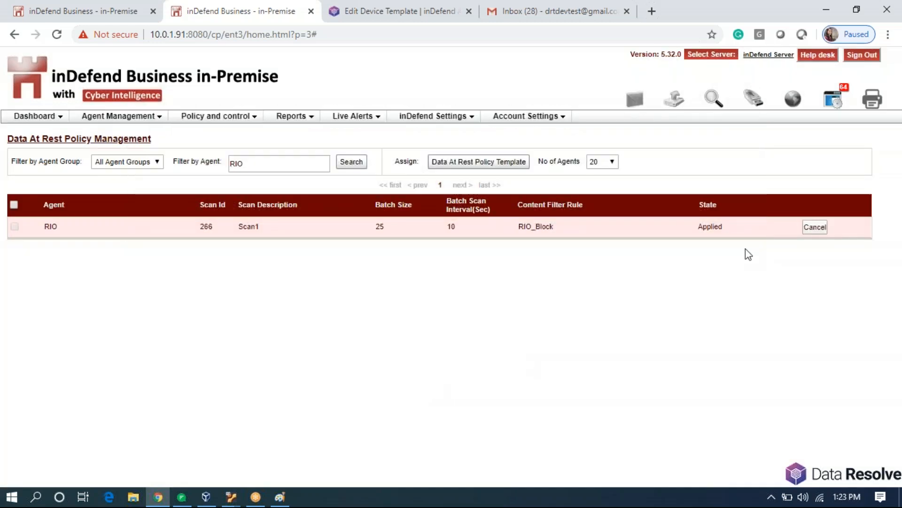
double_click(712, 228)
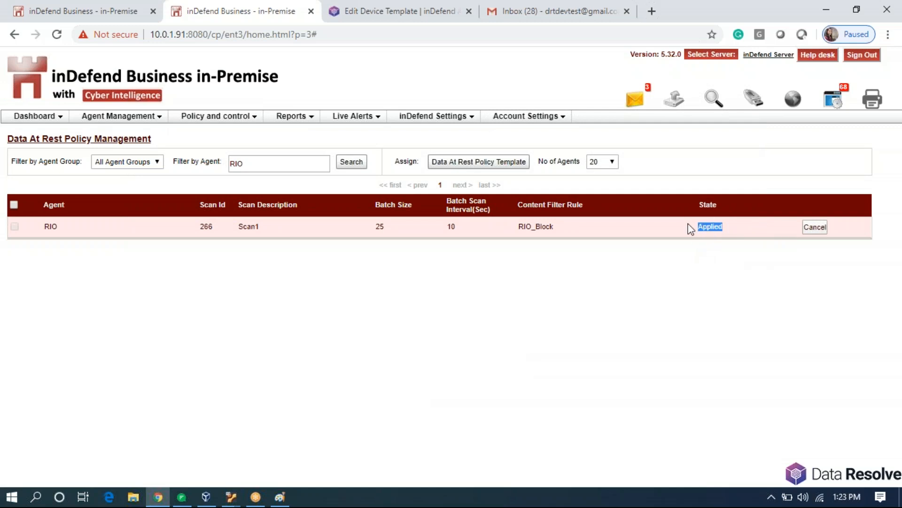
left_click(445, 371)
left_click(254, 116)
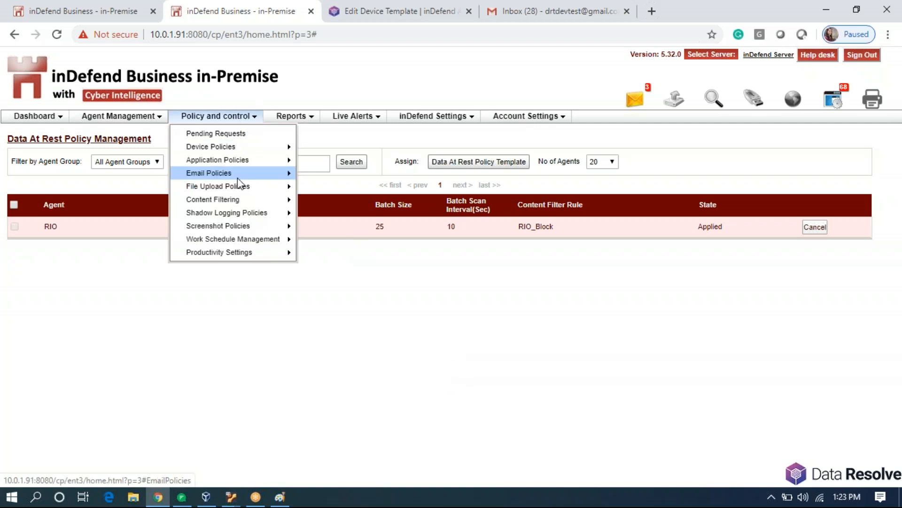
Draft a new screenshot policy template with periodic screenshots (interval edited from 300) and event-triggered capture enabled.
mouse_move(260, 229)
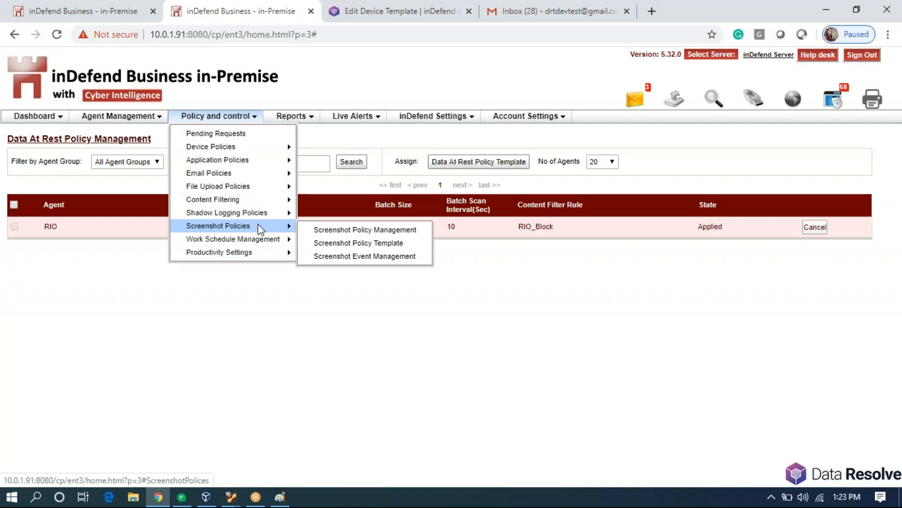
left_click(314, 243)
left_click(803, 177)
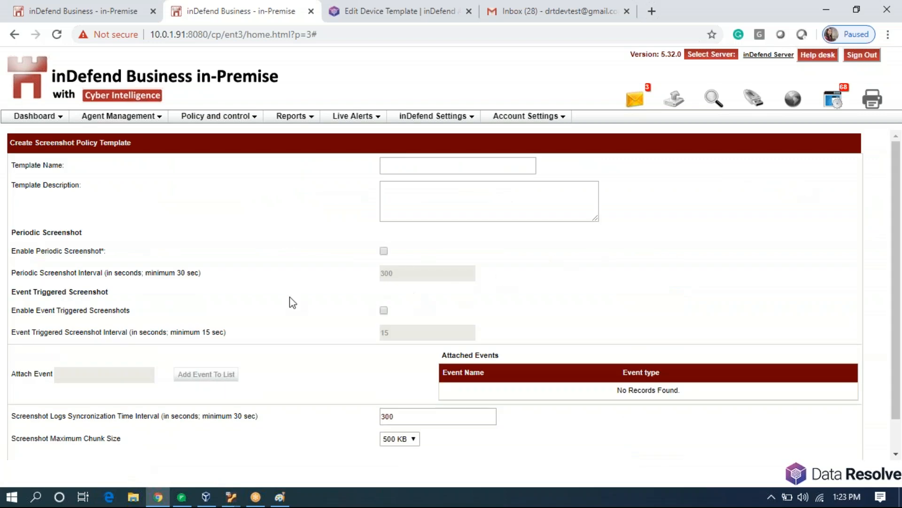
triple_click(90, 232)
left_click(88, 231)
left_click(384, 252)
left_click(401, 274)
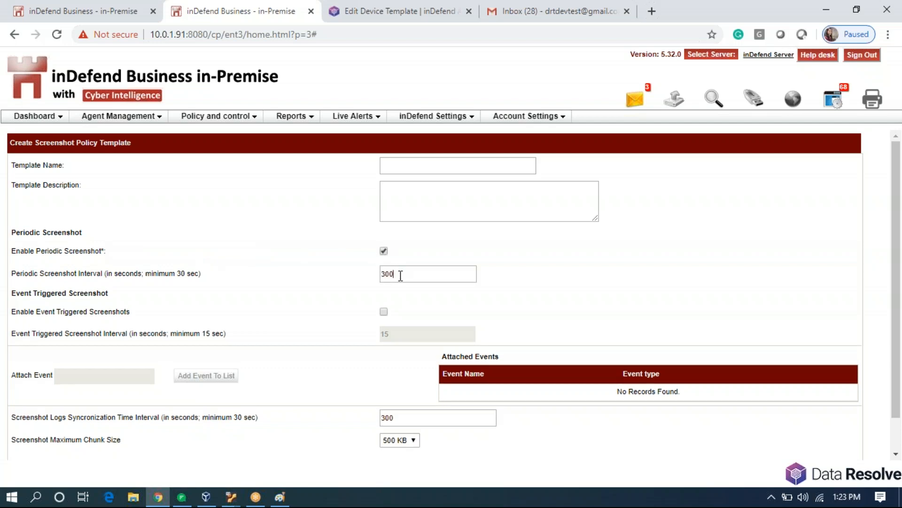
key("BackSpace")
key("BackSpace")
type("0")
left_click_drag(201, 273, 180, 274)
left_click(227, 298)
left_click(384, 312)
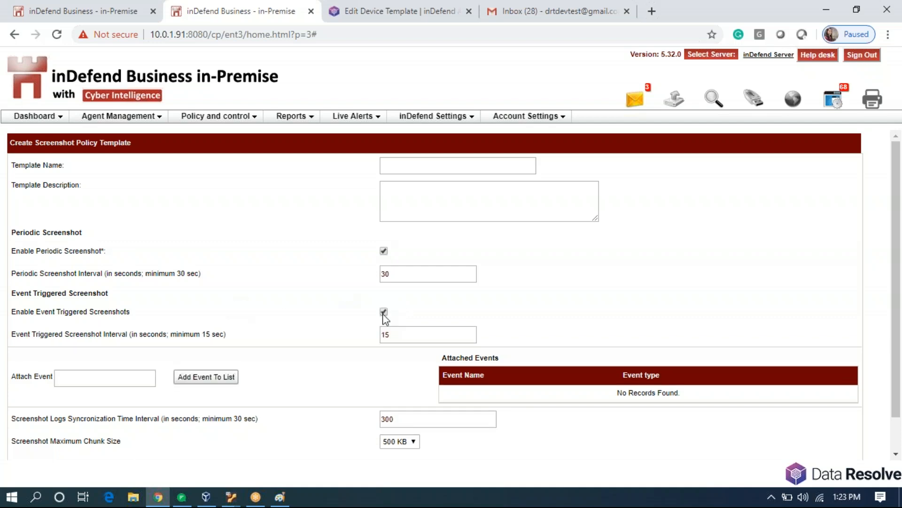
double_click(398, 335)
Go to Screenshot Event Management and open the Add Screenshot Event form.
left_click(398, 336)
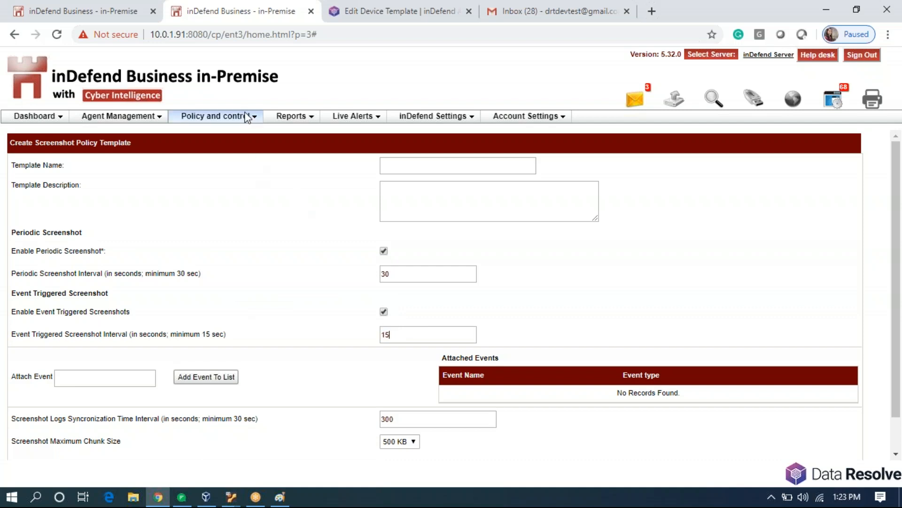
mouse_move(246, 113)
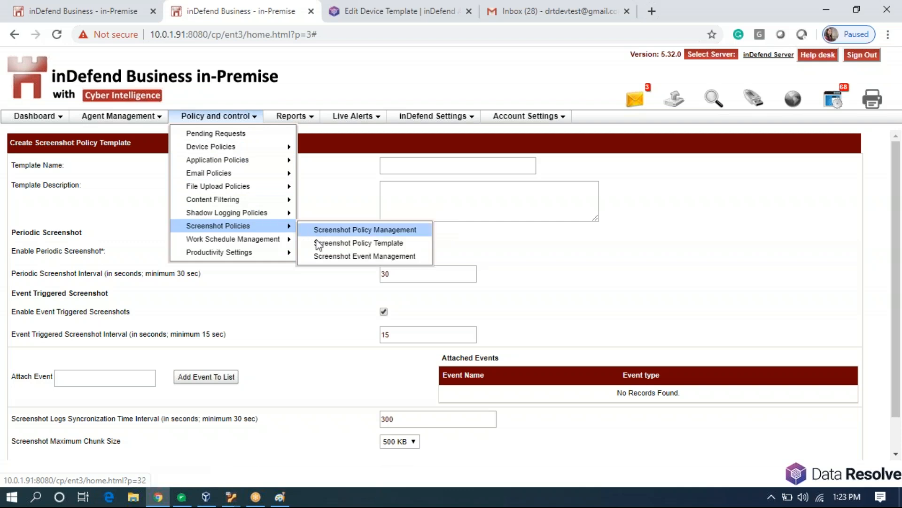
left_click(322, 254)
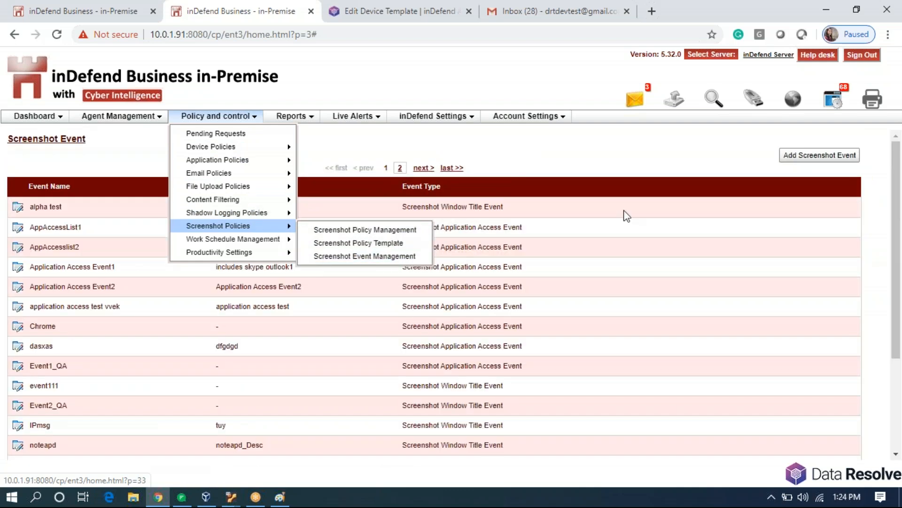
left_click(820, 156)
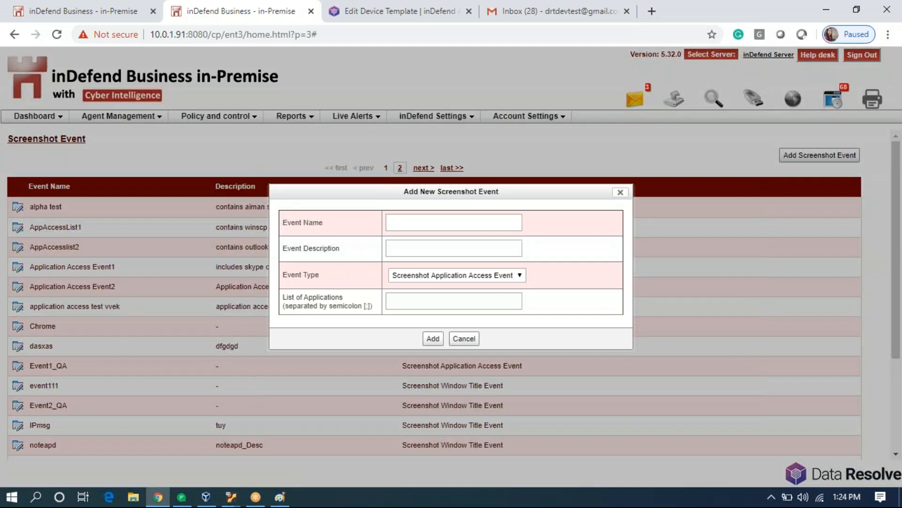
Reopen the Add Screenshot Event form, keep Screenshot Application Access Event, and select putty.exe.
left_click(620, 192)
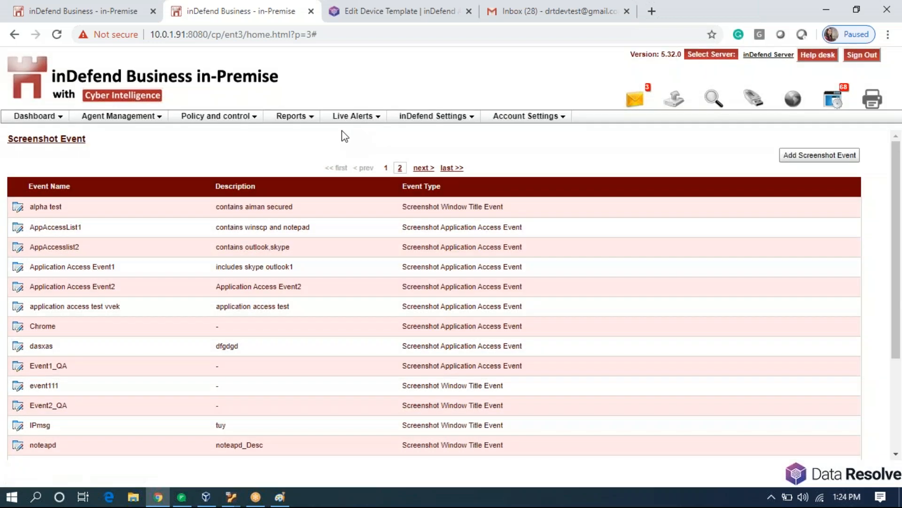
mouse_move(244, 120)
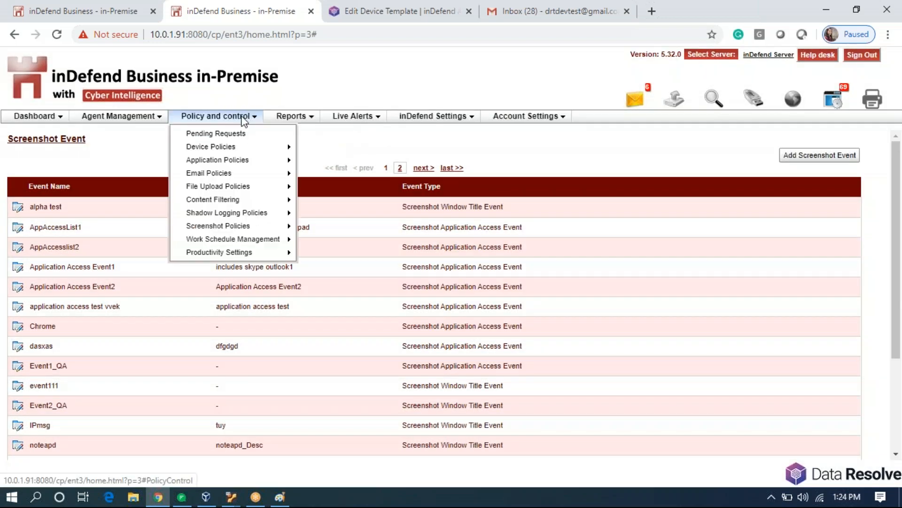
mouse_move(261, 225)
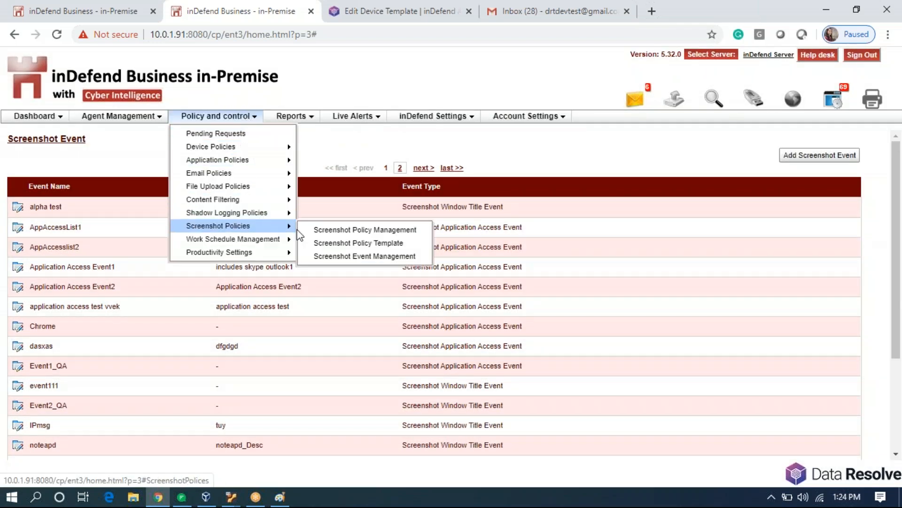
left_click(326, 256)
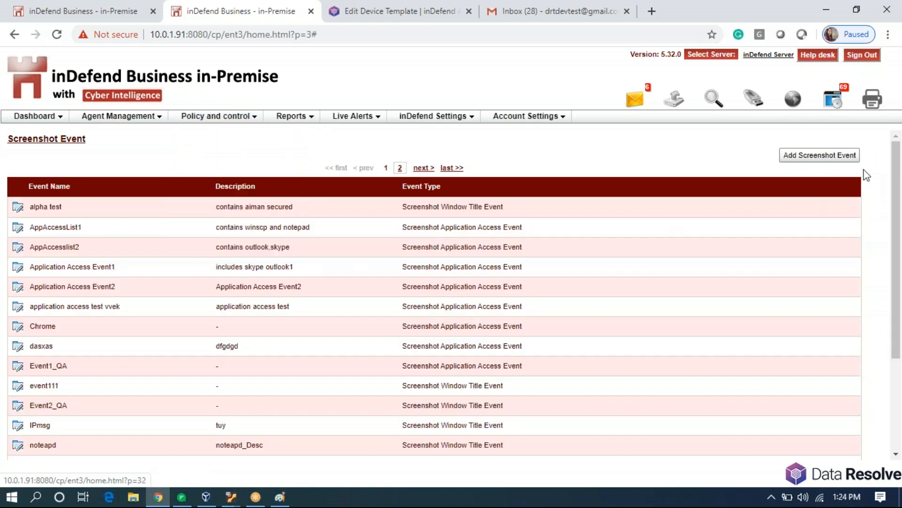
left_click(833, 157)
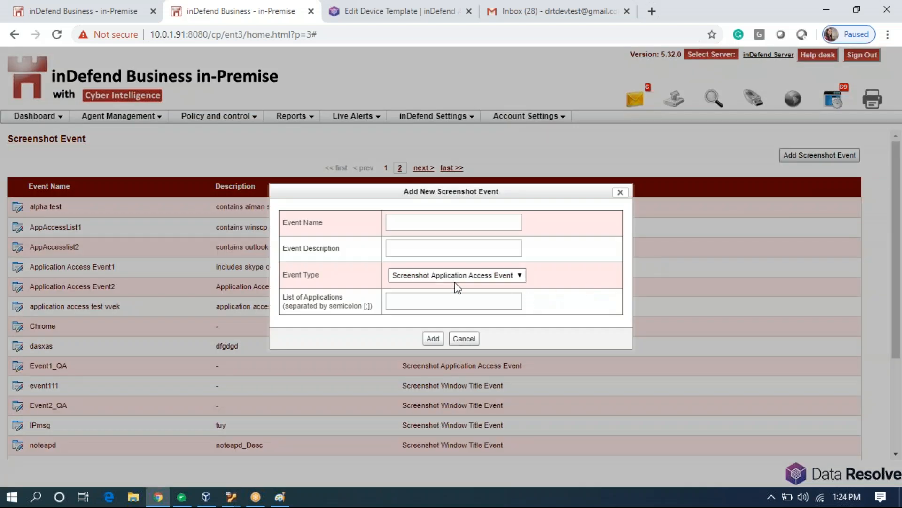
left_click(436, 277)
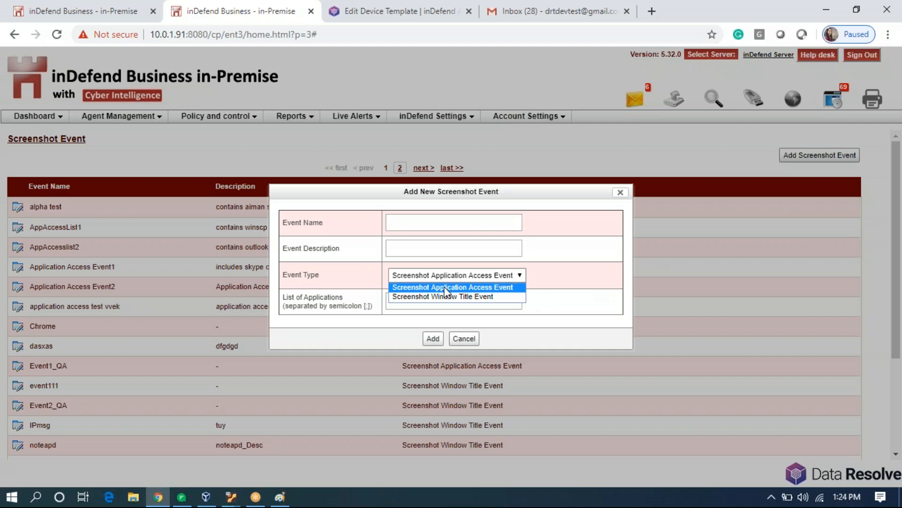
left_click(442, 288)
left_click(442, 300)
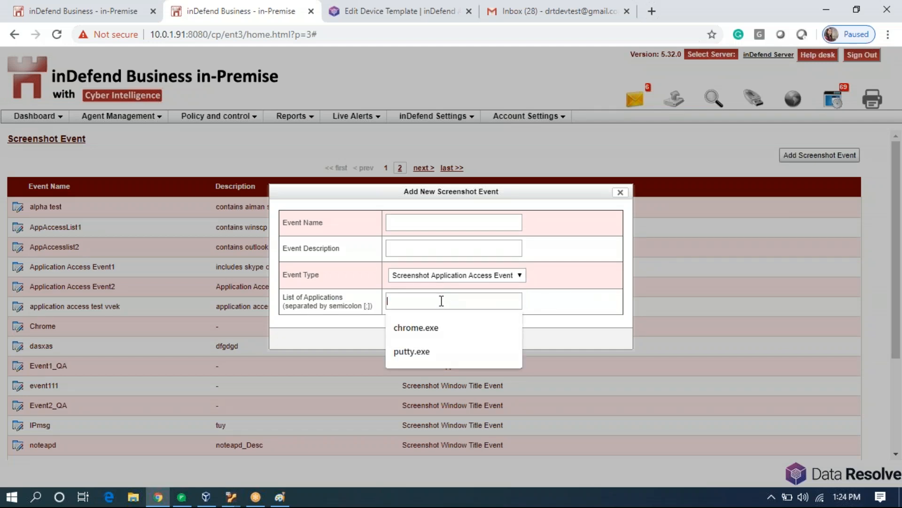
left_click(445, 353)
Name the event Putty, then rename it Putty_1 after the duplicate-name error and add it.
left_click(447, 224)
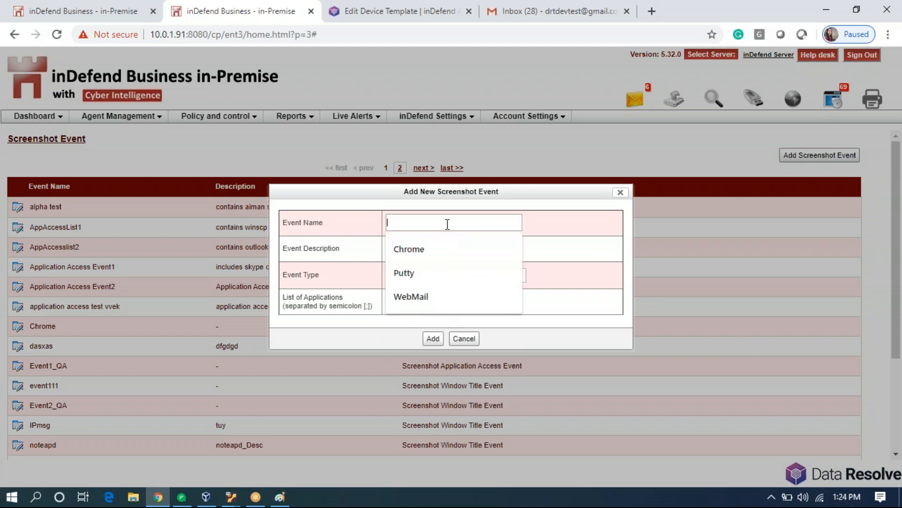
type("Putty")
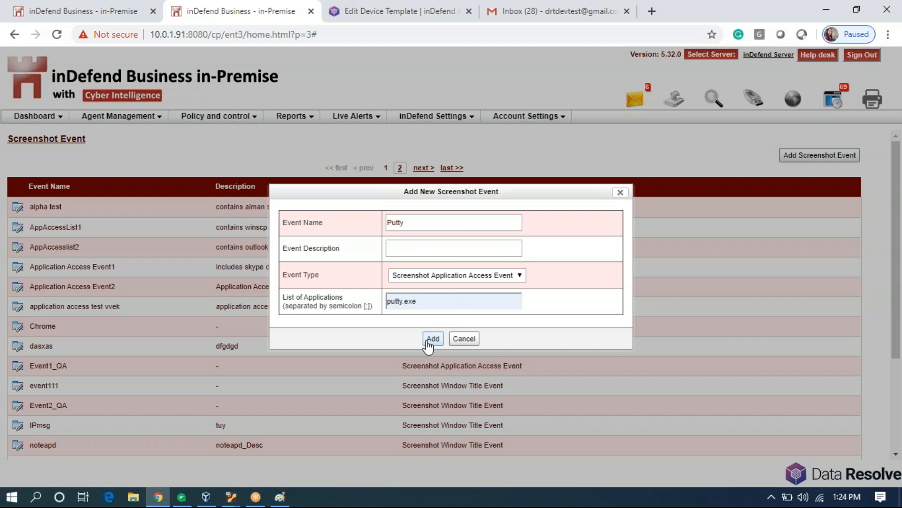
left_click(429, 343)
left_click(434, 222)
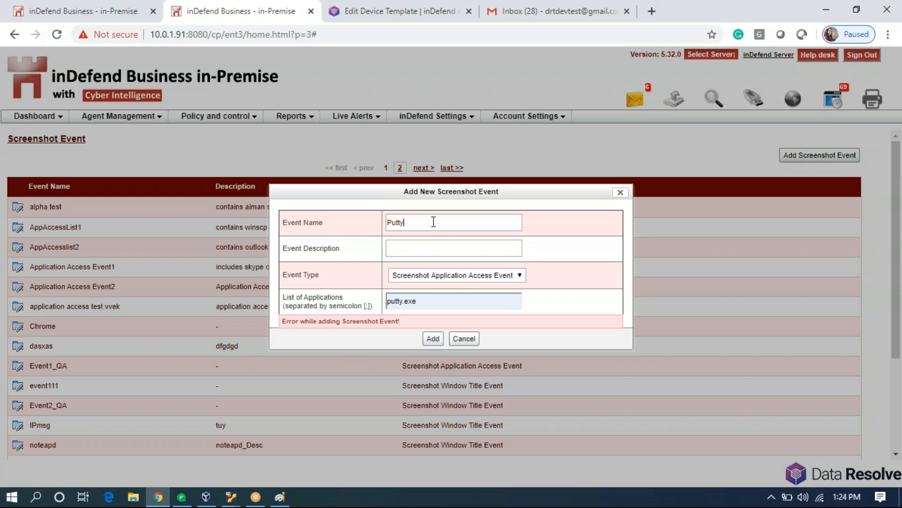
type("_1")
left_click(433, 339)
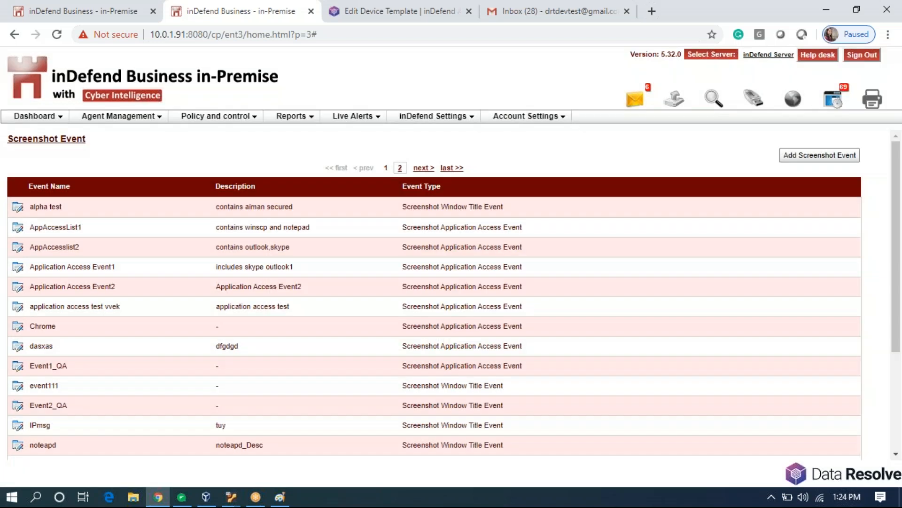
left_click(216, 116)
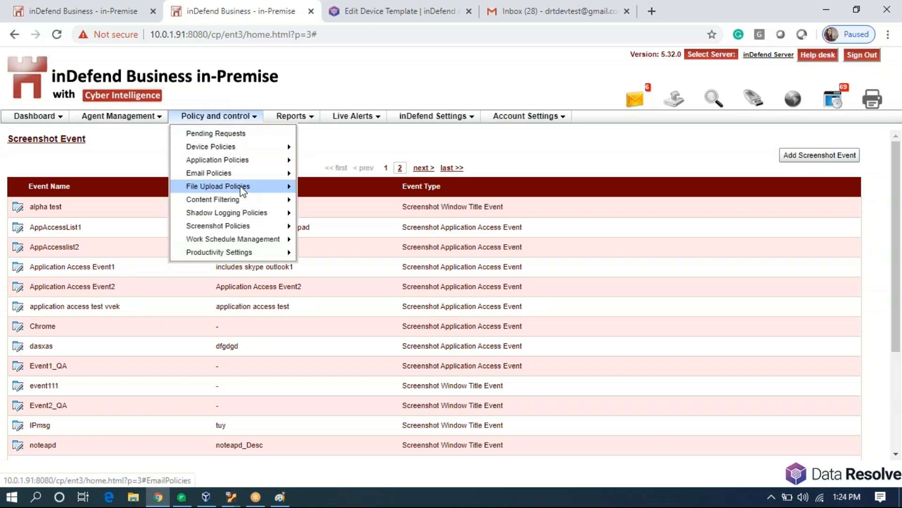
Create a new screenshot template with 30-second periodic screenshots, event-triggered capture, and the Putty_1 event attached.
mouse_move(262, 226)
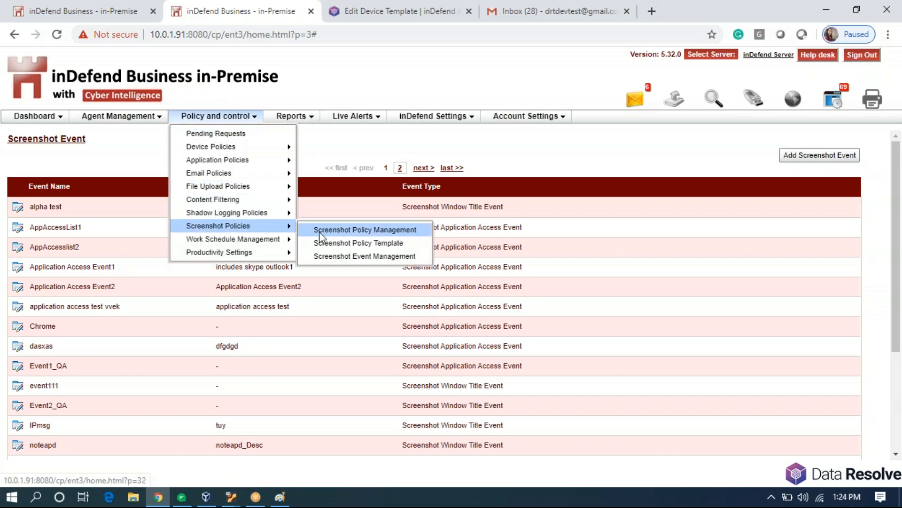
left_click(334, 243)
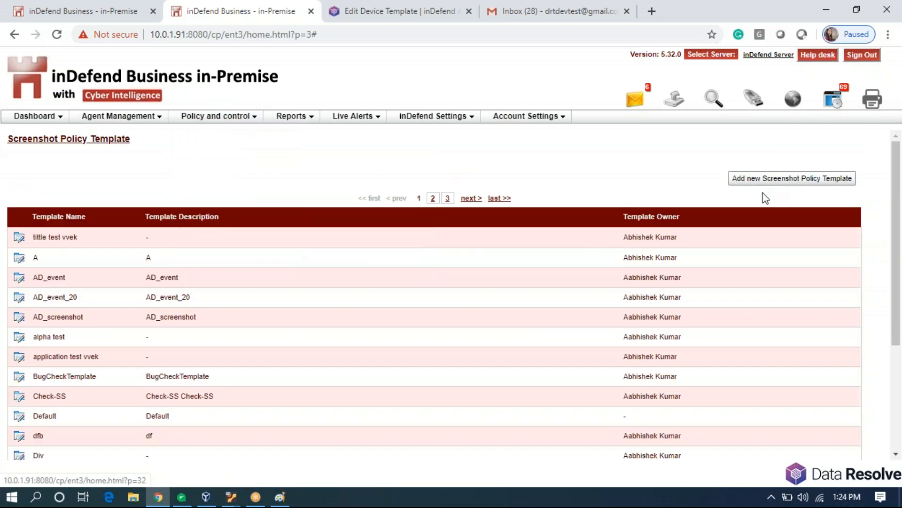
left_click(770, 181)
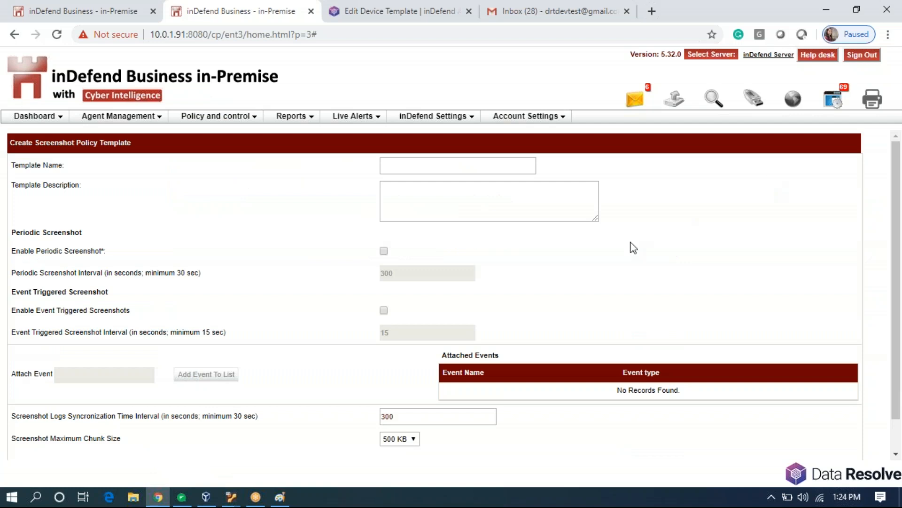
left_click(384, 251)
left_click(408, 275)
key("BackSpace")
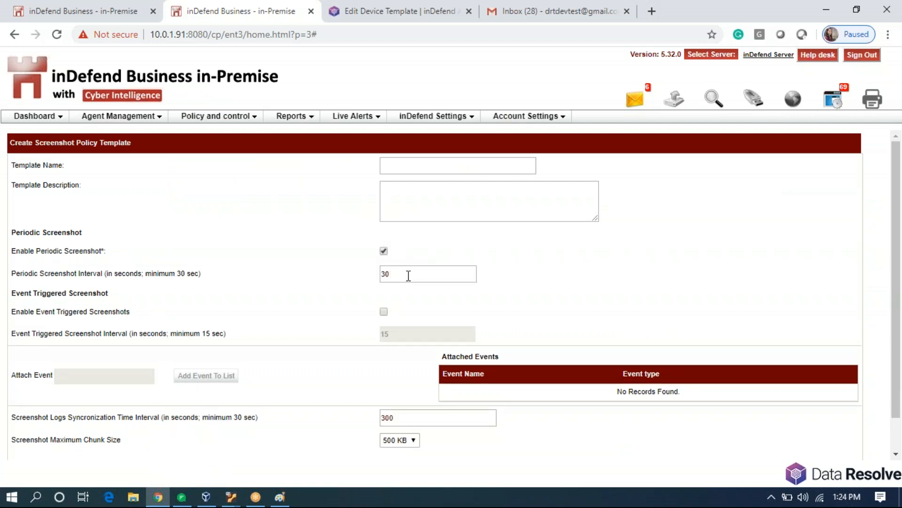
left_click(385, 312)
left_click(137, 380)
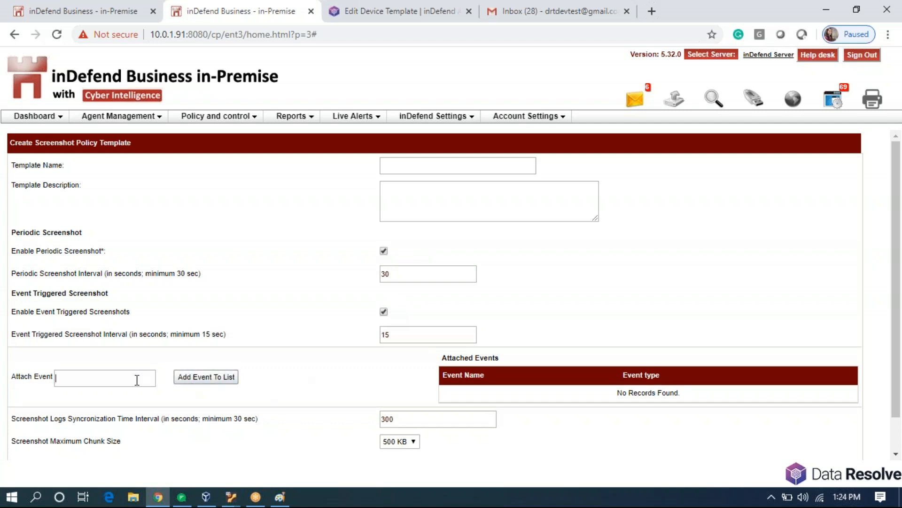
type("putt")
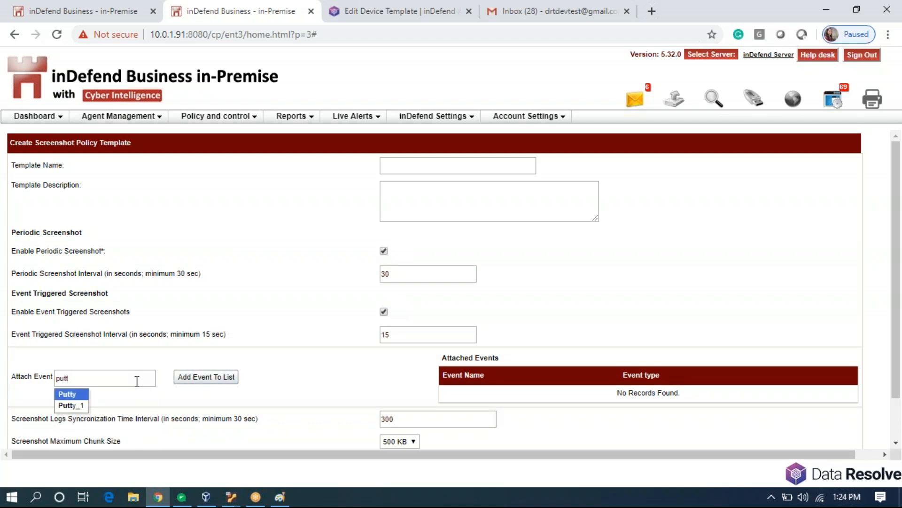
left_click(78, 405)
left_click(204, 379)
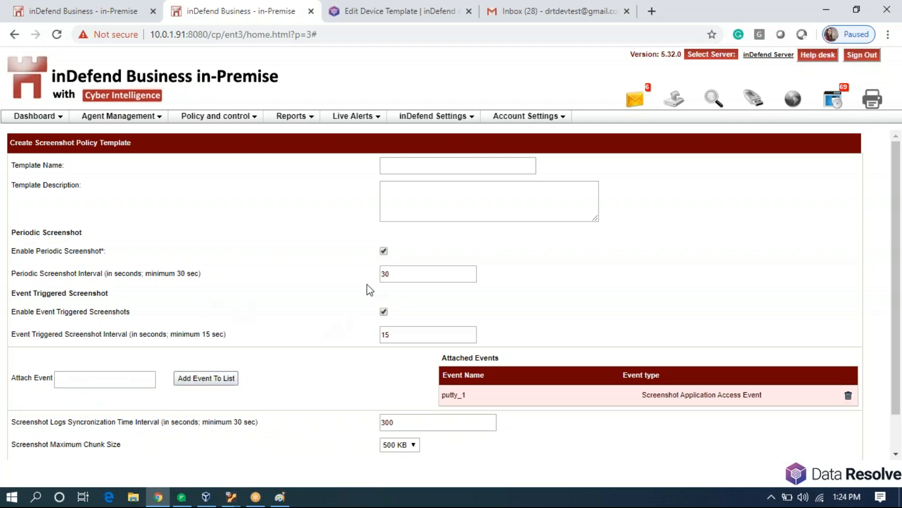
Name the template RIO and save it.
left_click(415, 169)
type("RIO")
scroll(583, 352, "down", 1)
left_click(442, 461)
scroll(355, 317, "up", 1)
mouse_move(244, 116)
mouse_move(241, 229)
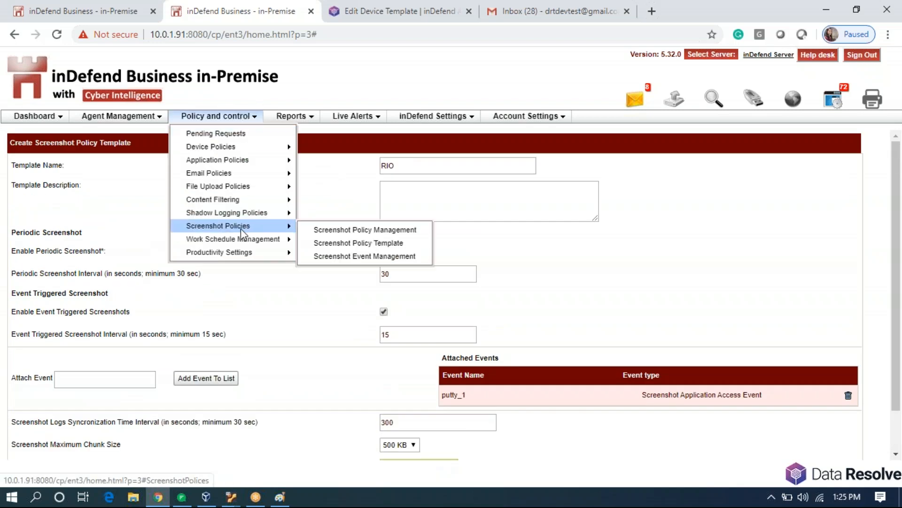
left_click(316, 230)
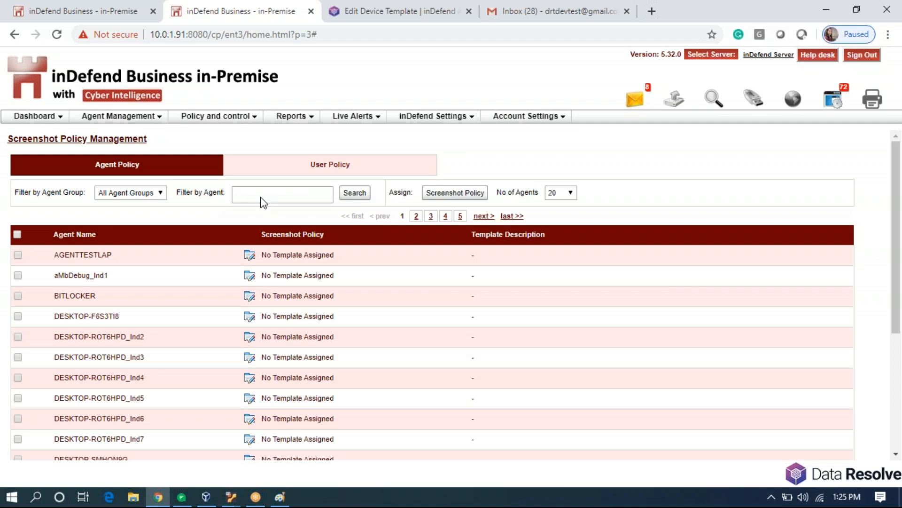
Filter Screenshot Policy Management to agent RIO and assign it the RIO screenshot template.
left_click(263, 201)
type("R")
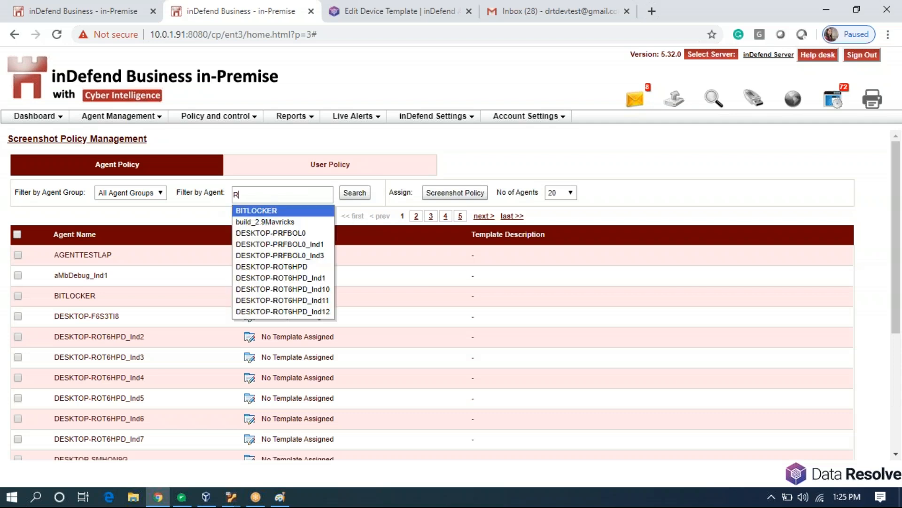
type("IO")
left_click(240, 212)
left_click(362, 196)
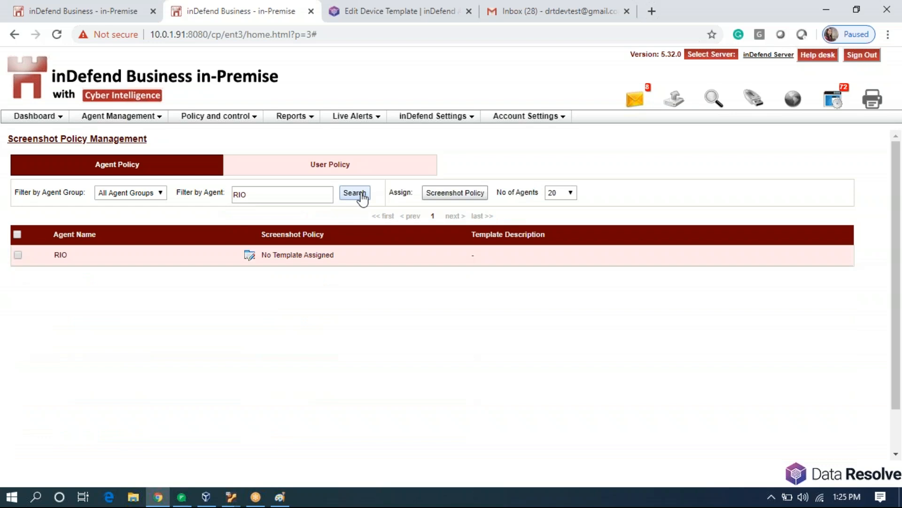
left_click(249, 255)
left_click(529, 240)
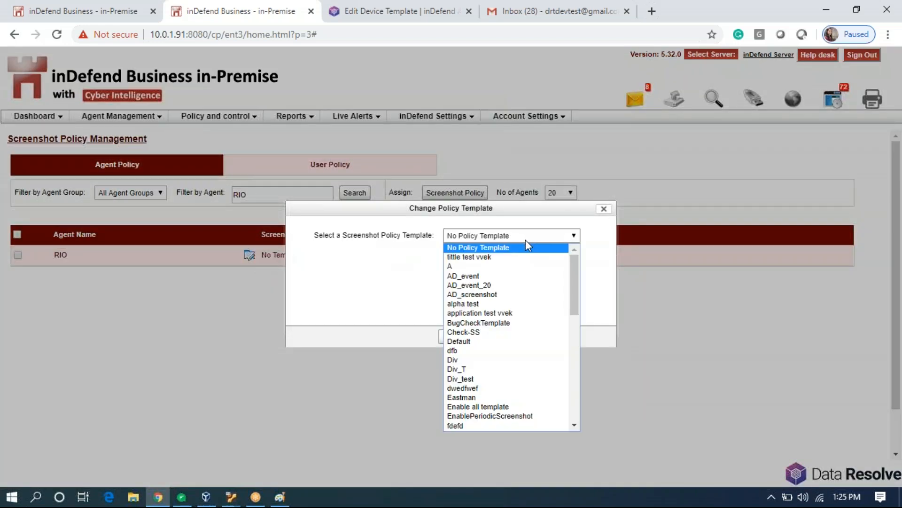
scroll(524, 320, "down", 5)
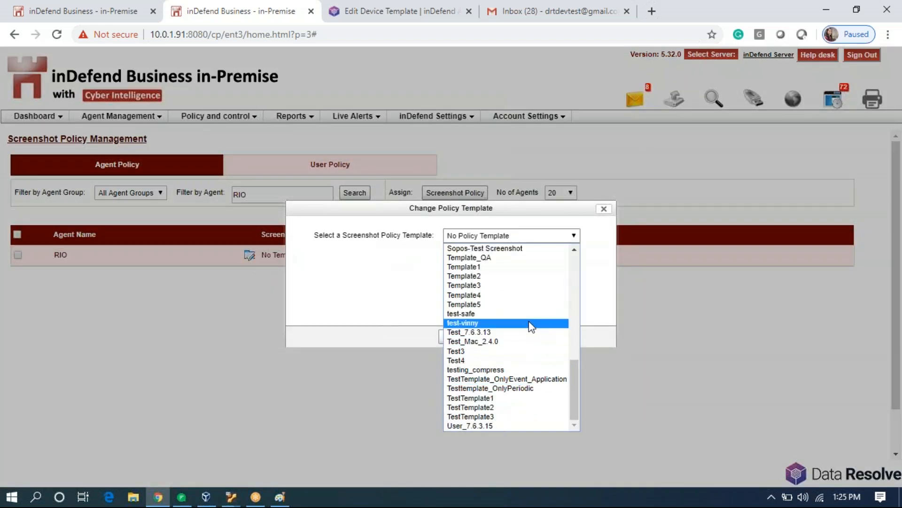
scroll(530, 323, "up", 10)
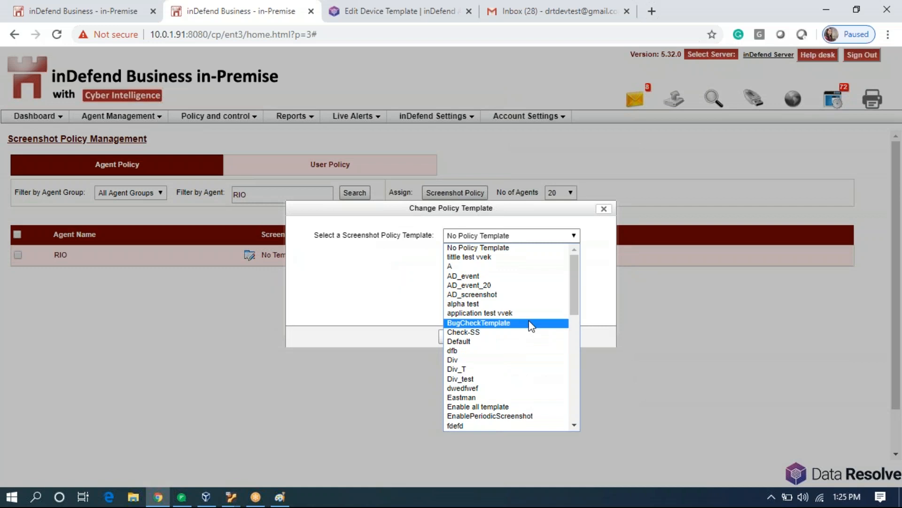
scroll(531, 326, "down", 3)
left_click(507, 358)
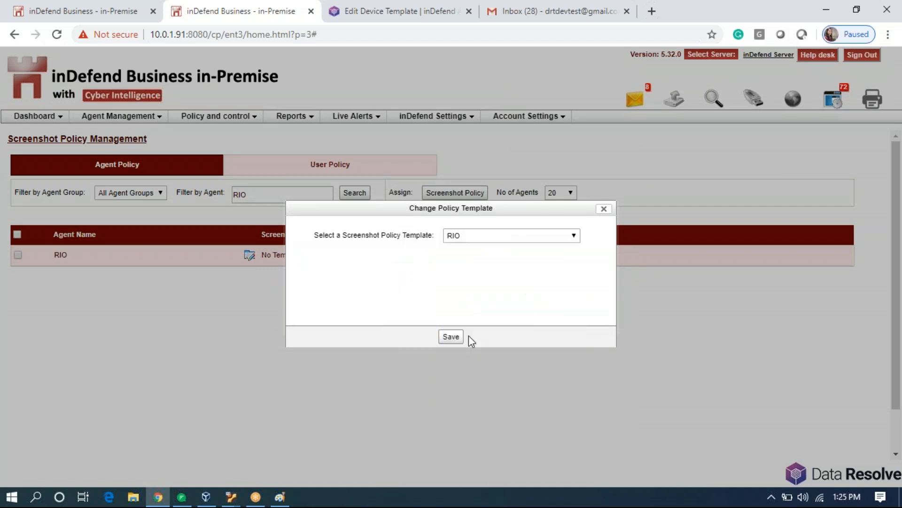
left_click(454, 337)
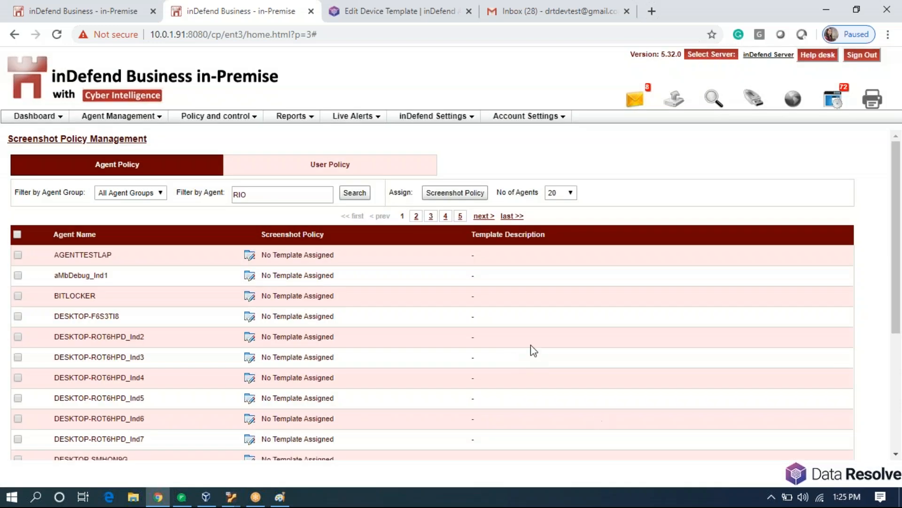
left_click(356, 195)
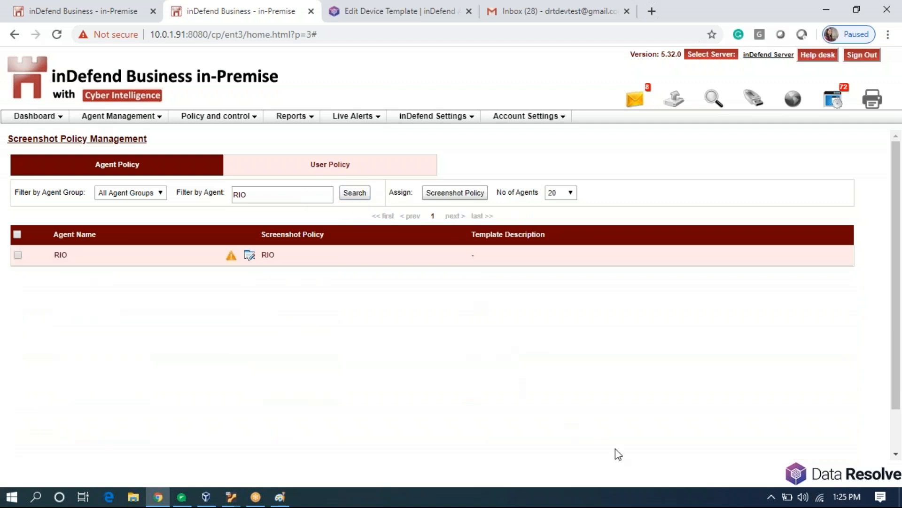
Refresh the agent's policy from the inDefend tray icon and reload RIO's policy status.
left_click(772, 497)
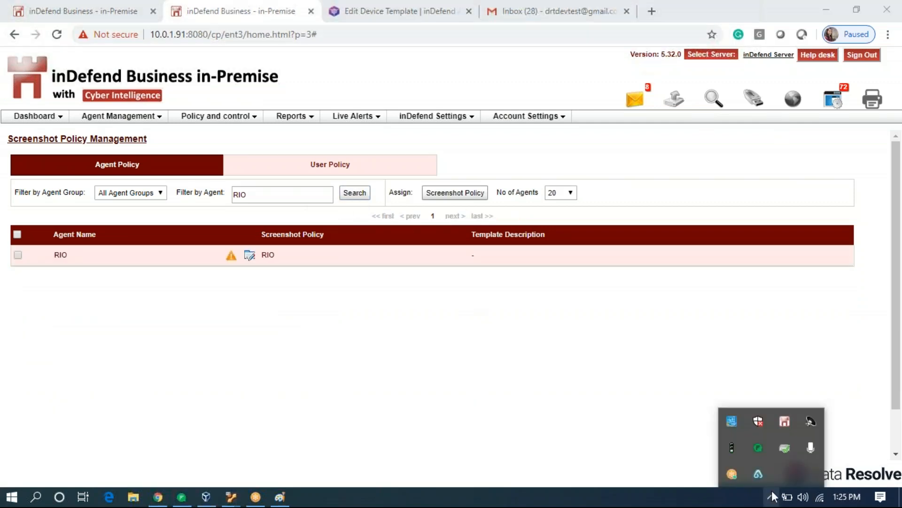
right_click(783, 418)
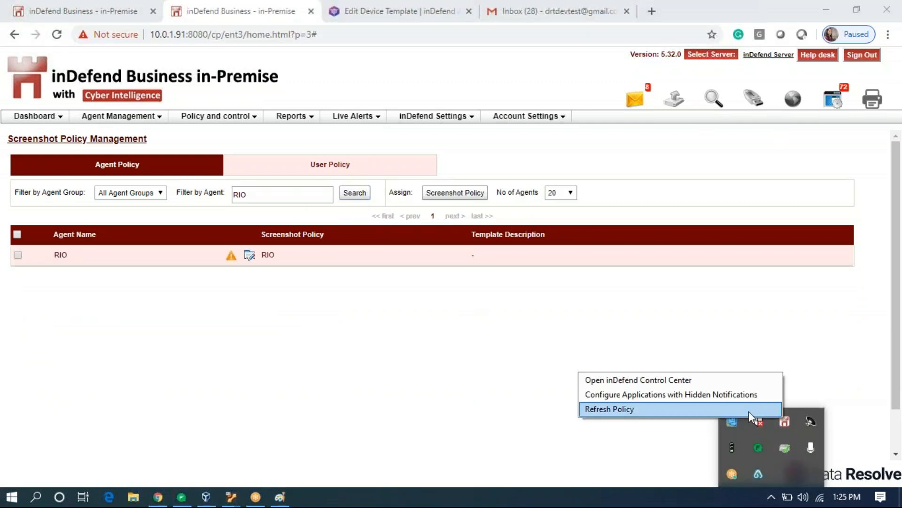
left_click(749, 409)
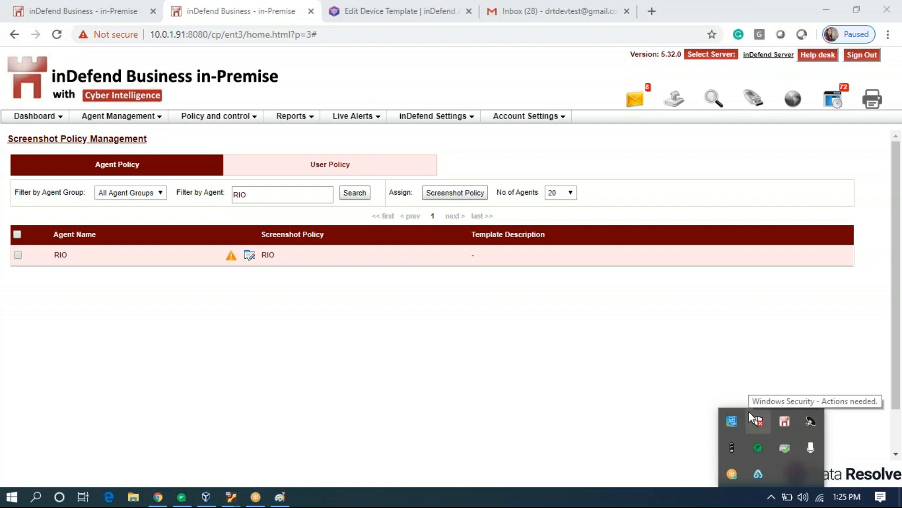
left_click(499, 292)
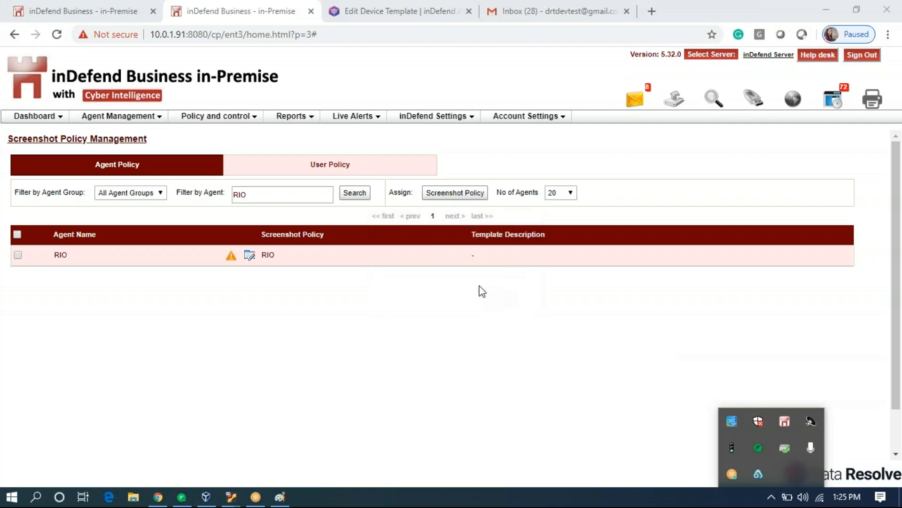
left_click(360, 193)
left_click(357, 193)
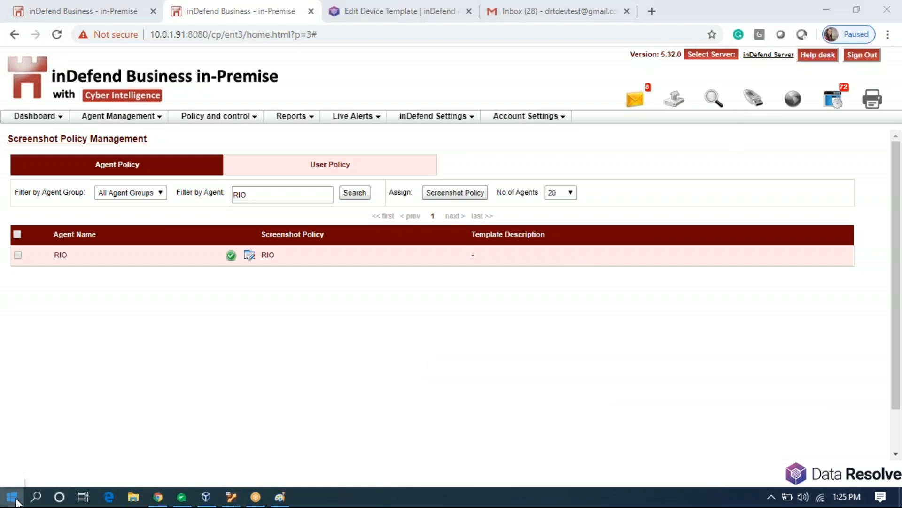
left_click(13, 497)
type("putt")
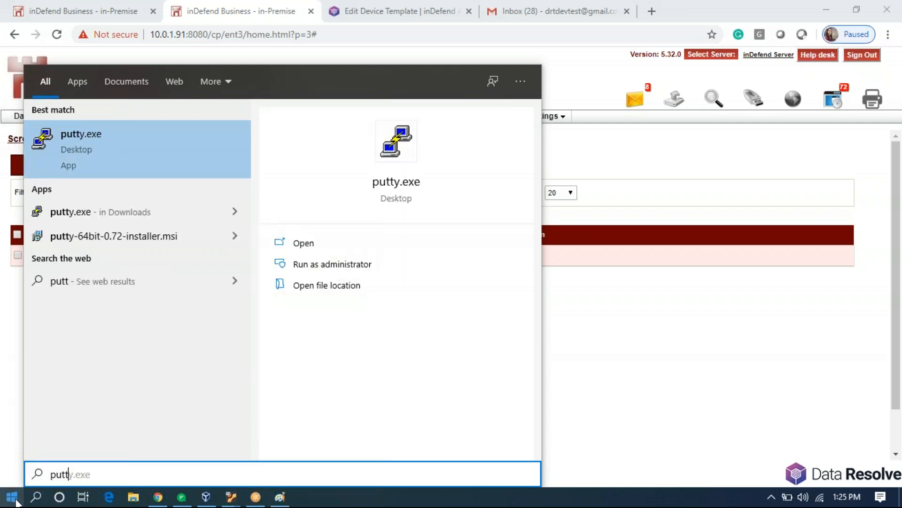
key("Return")
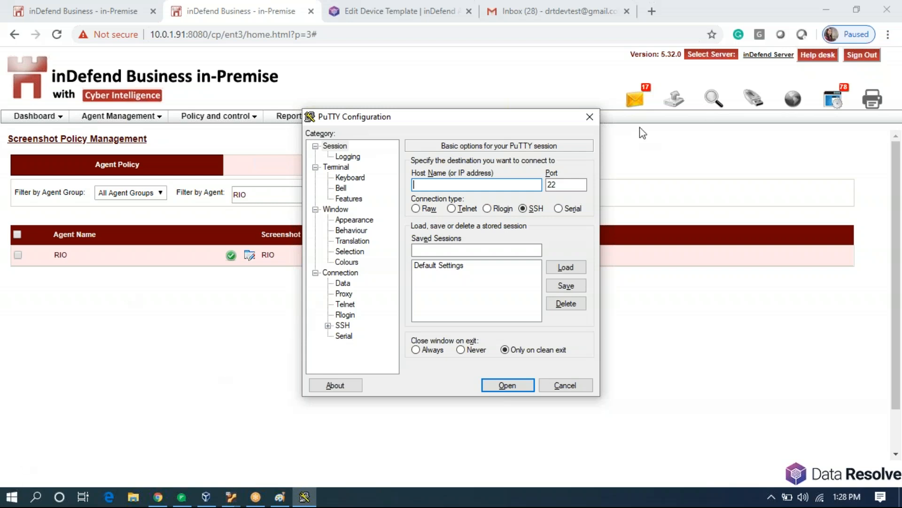
left_click(590, 120)
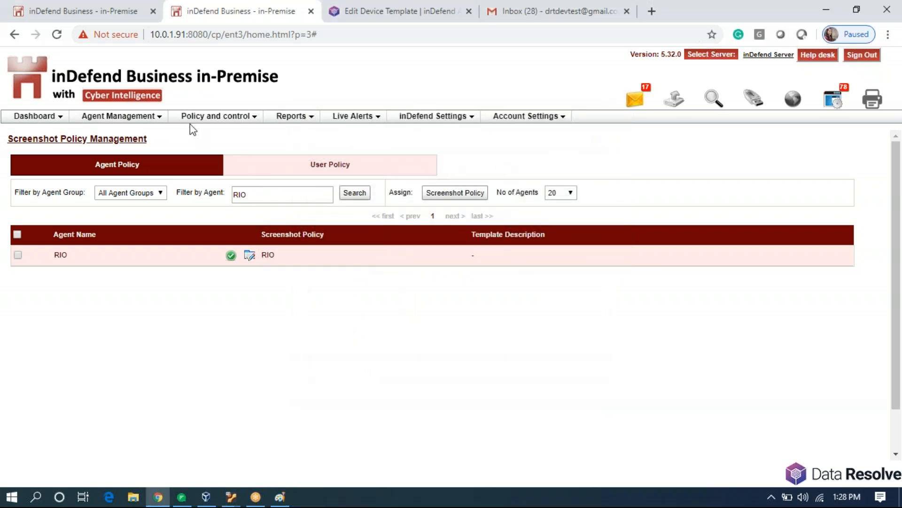
In Advanced Server Settings, set Default Stealth Policy to Activated and save the settings.
mouse_move(210, 121)
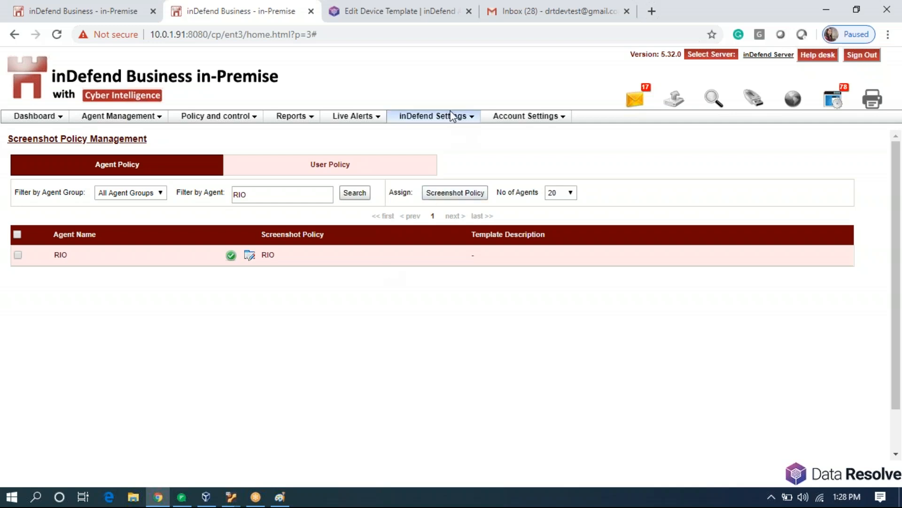
left_click(443, 122)
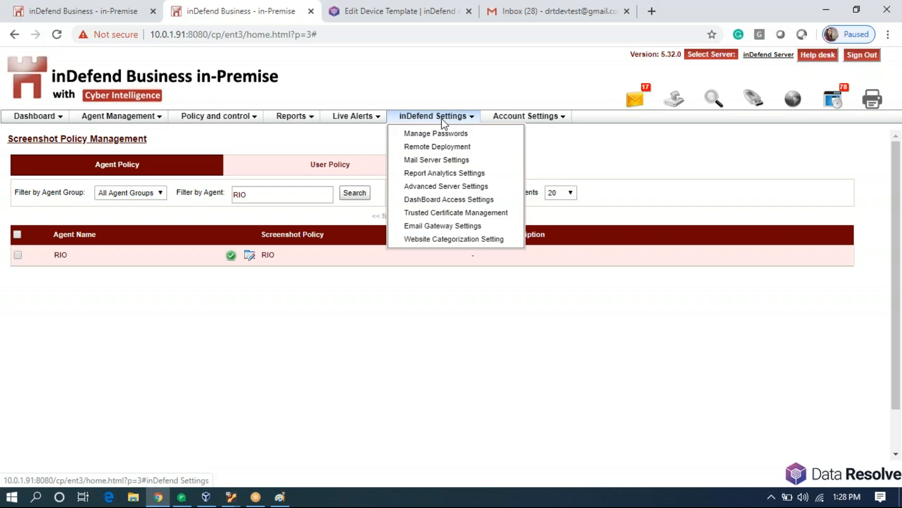
left_click(444, 190)
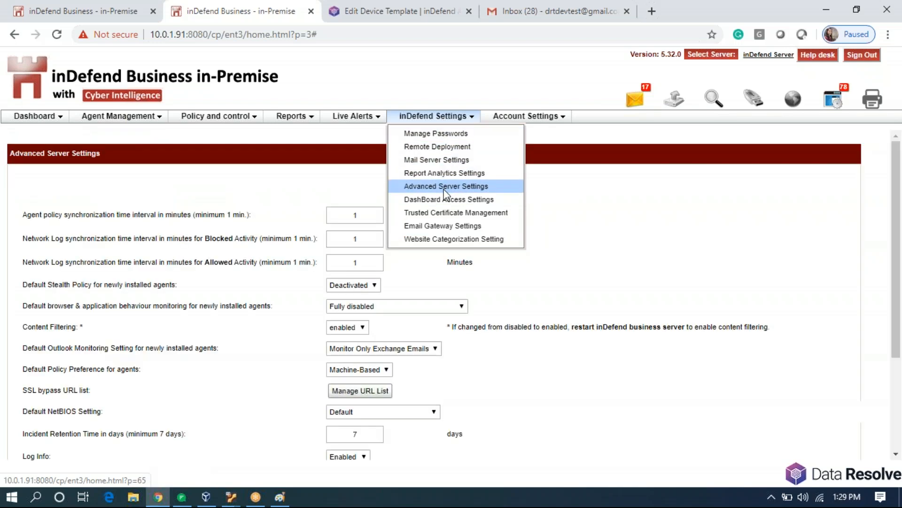
left_click(372, 286)
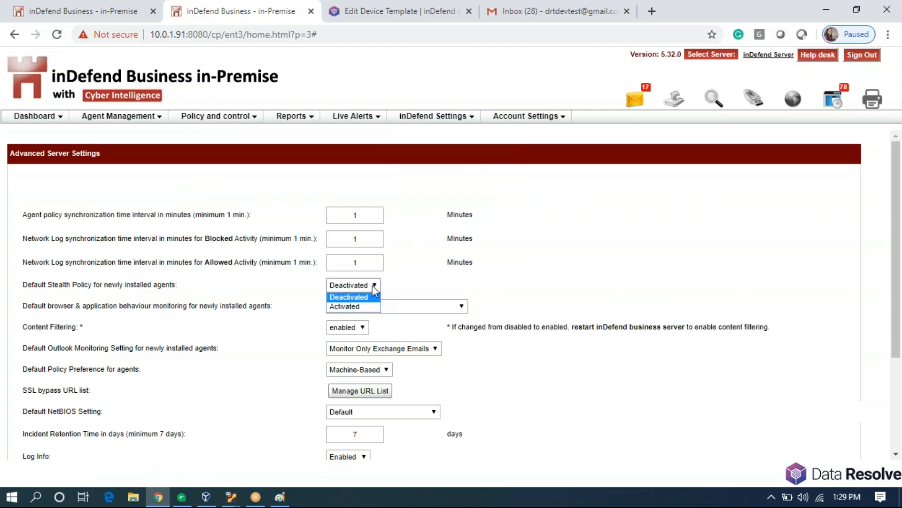
left_click(372, 311)
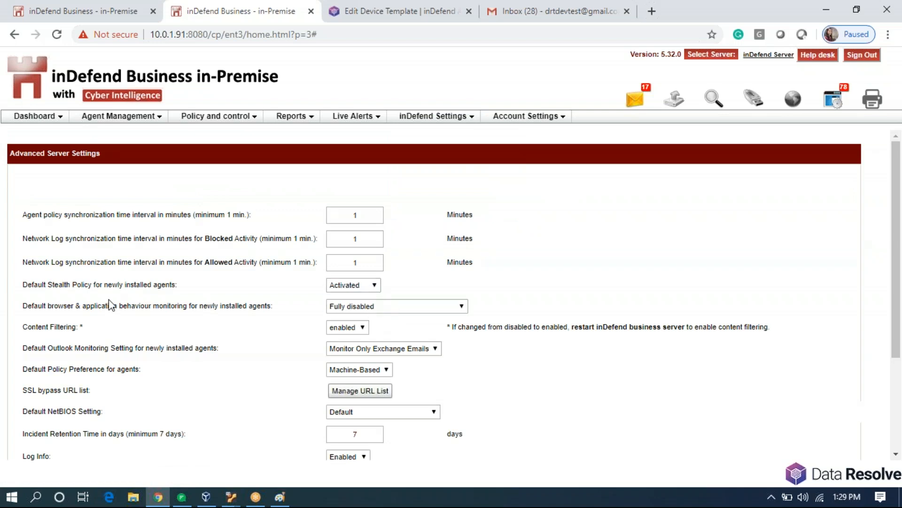
left_click_drag(23, 284, 189, 288)
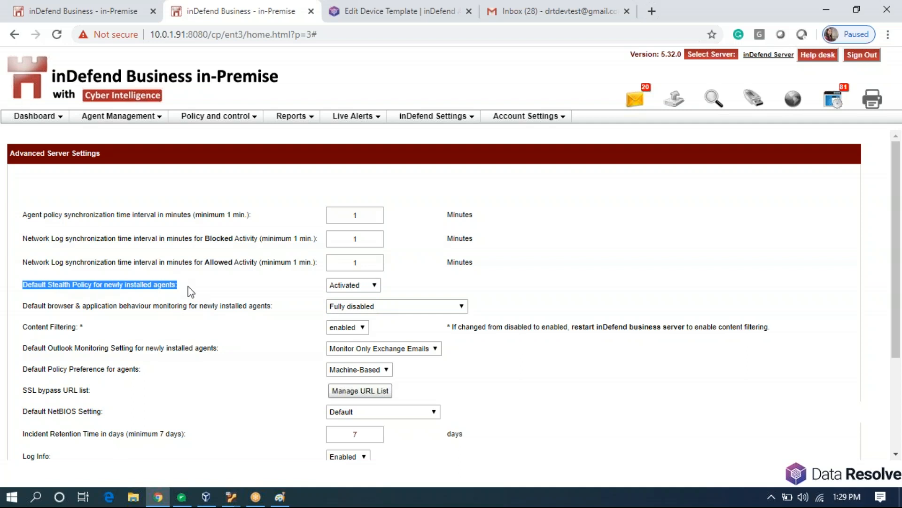
left_click(203, 296)
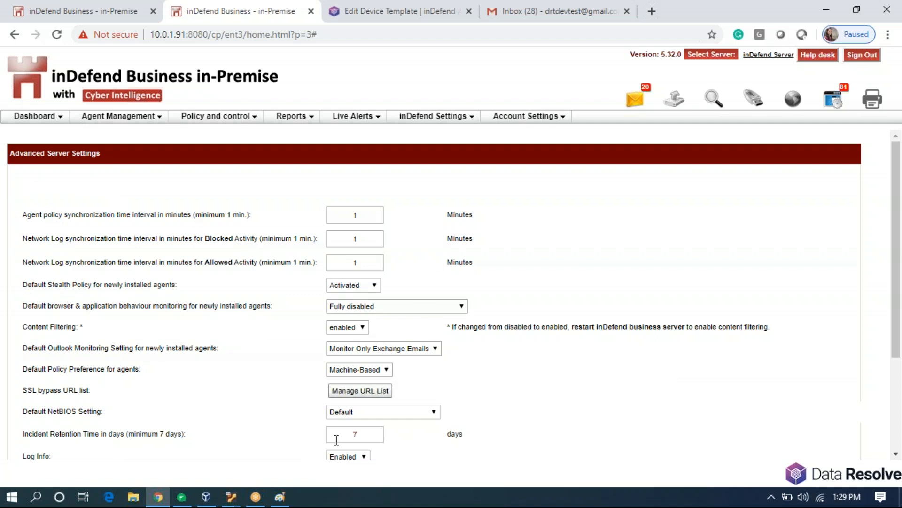
scroll(399, 451, "down", 3)
left_click(426, 448)
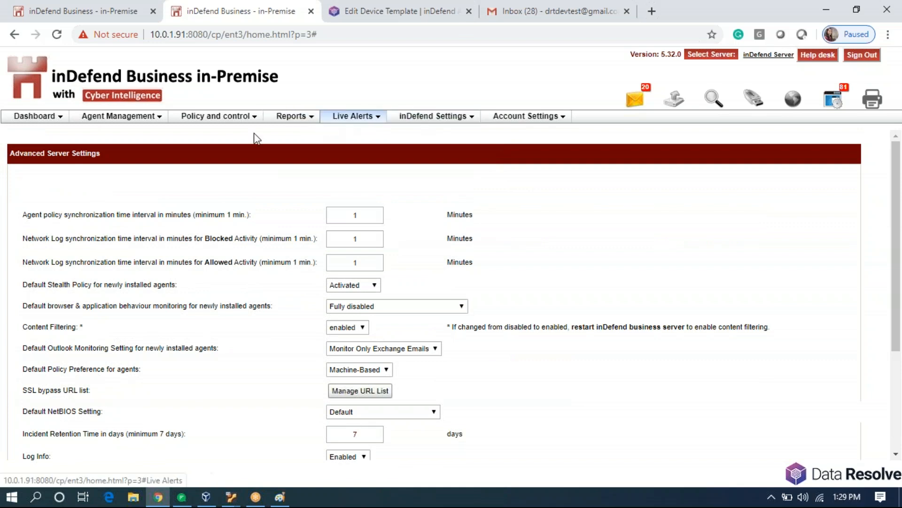
left_click(120, 116)
Filter the Agent Management list to show only agent RIO.
left_click(144, 134)
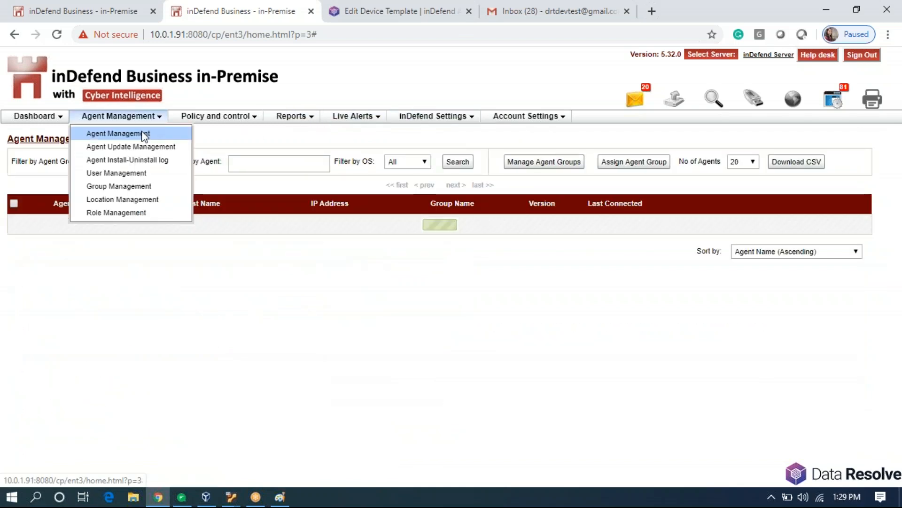
left_click(294, 161)
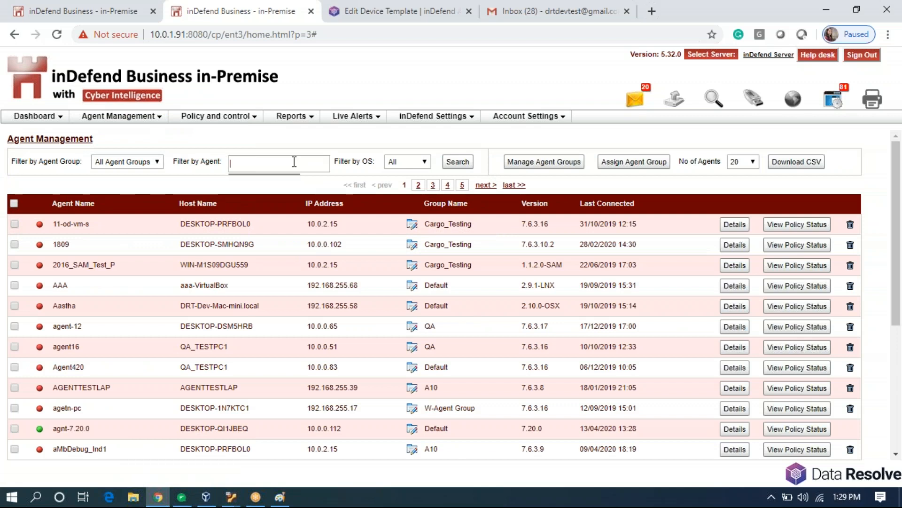
type("R")
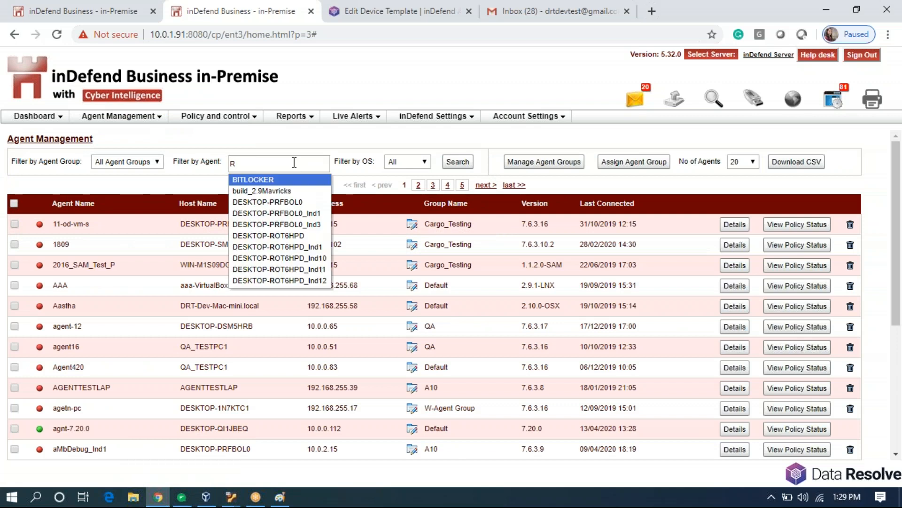
type("IO")
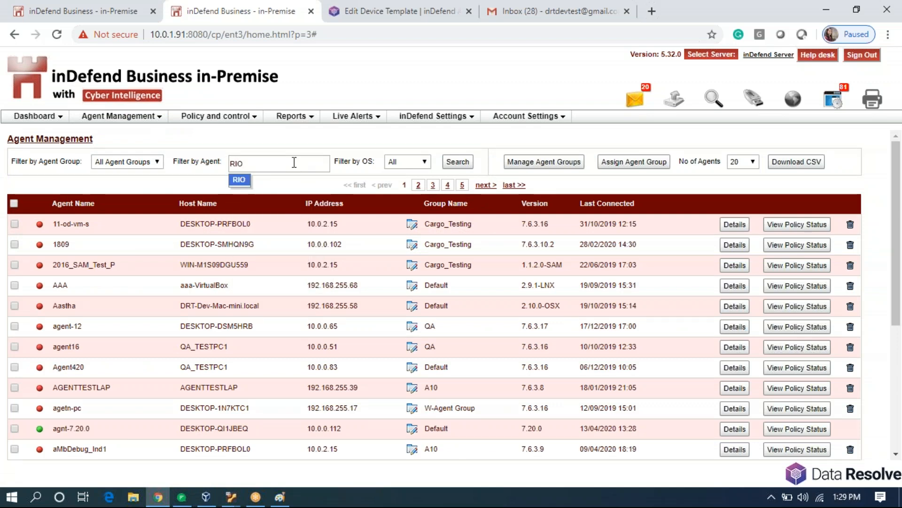
left_click(241, 183)
left_click(453, 163)
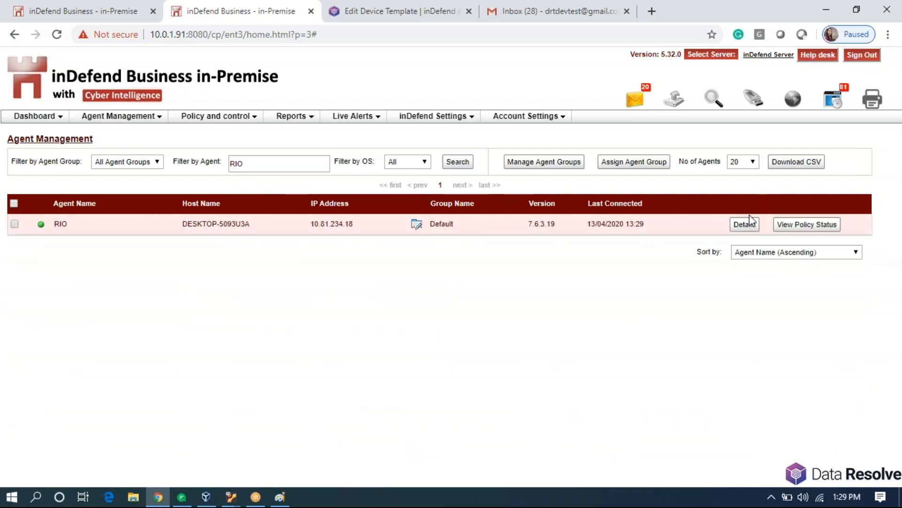
Confirm in RIO's details that Stealth Mode is Activated, then close the details.
left_click(746, 224)
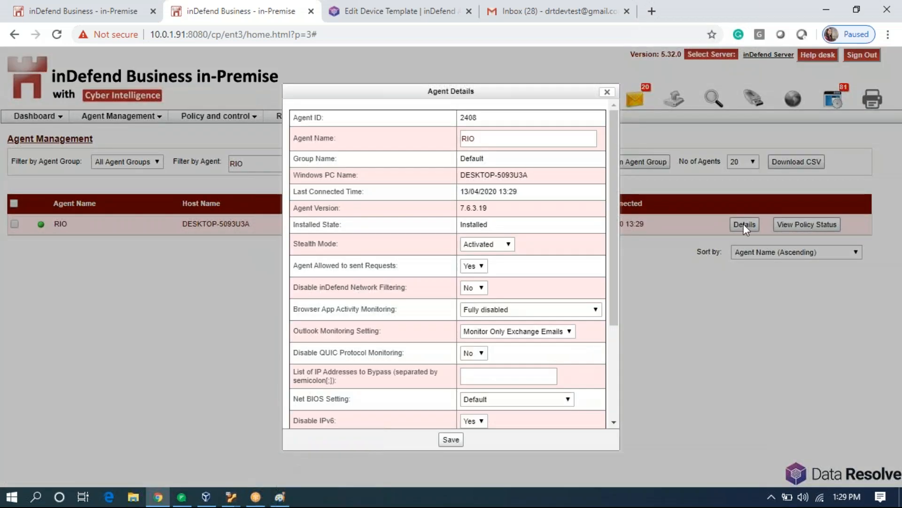
left_click_drag(359, 239, 426, 237)
left_click(503, 243)
left_click(503, 243)
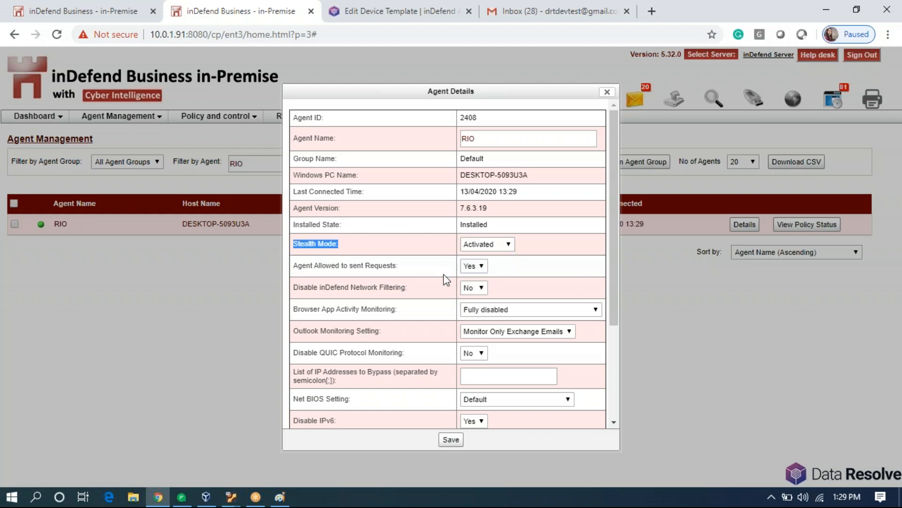
left_click(607, 92)
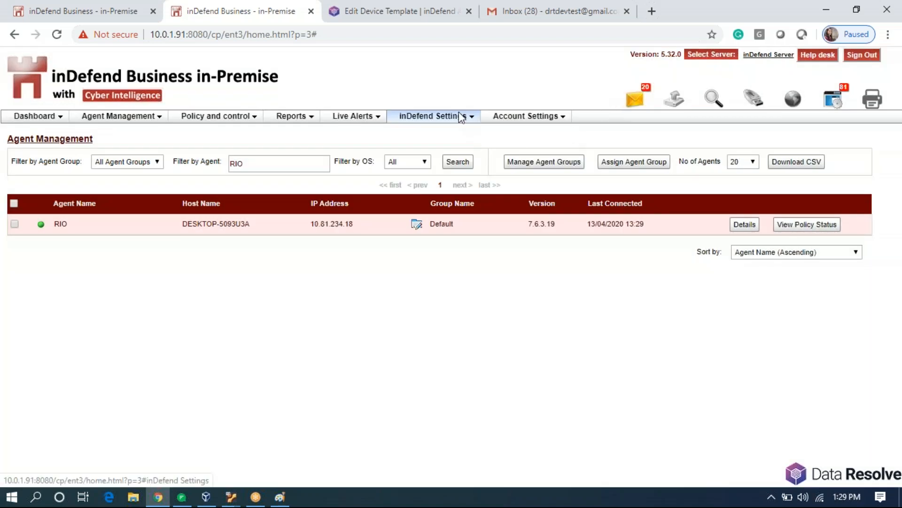
left_click(463, 117)
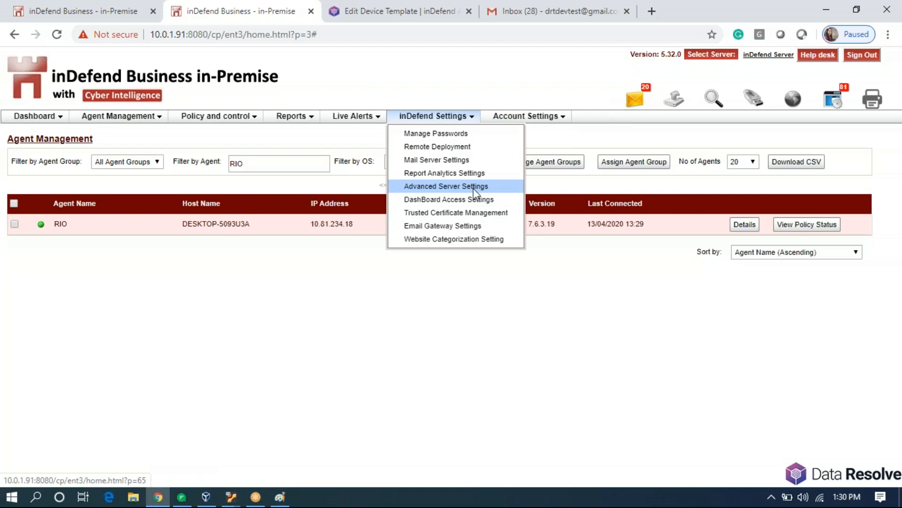
Look over the cloud console's Advanced Server Settings for comparison.
left_click(448, 1)
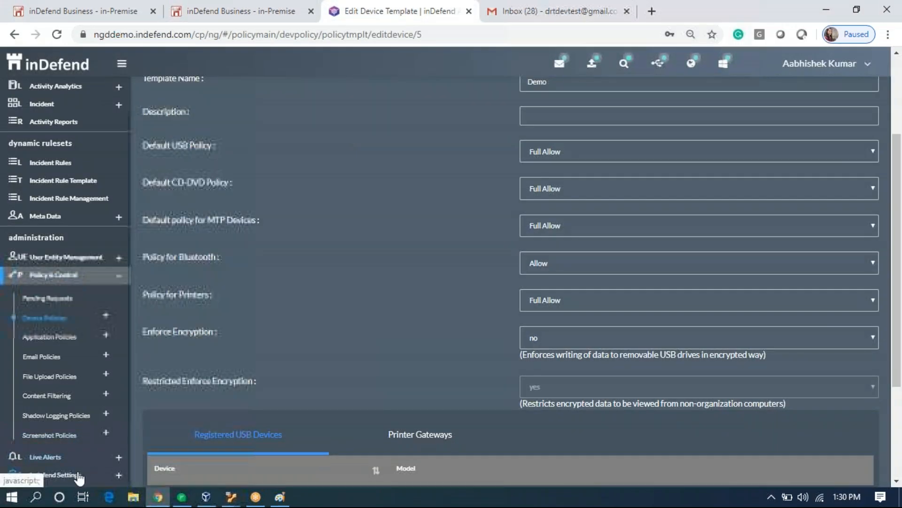
left_click(79, 476)
left_click(84, 453)
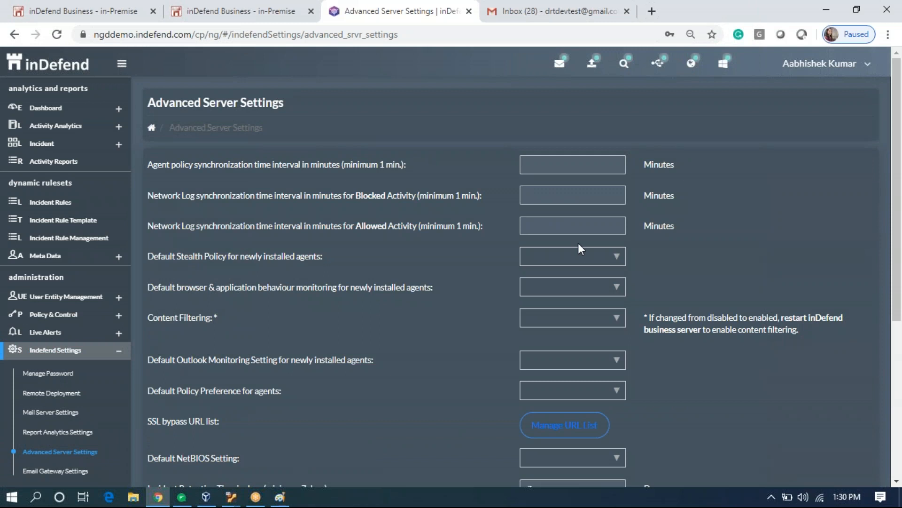
Back in the on-premise console, go to inDefend Settings > Report Analytics Settings.
left_click(254, 11)
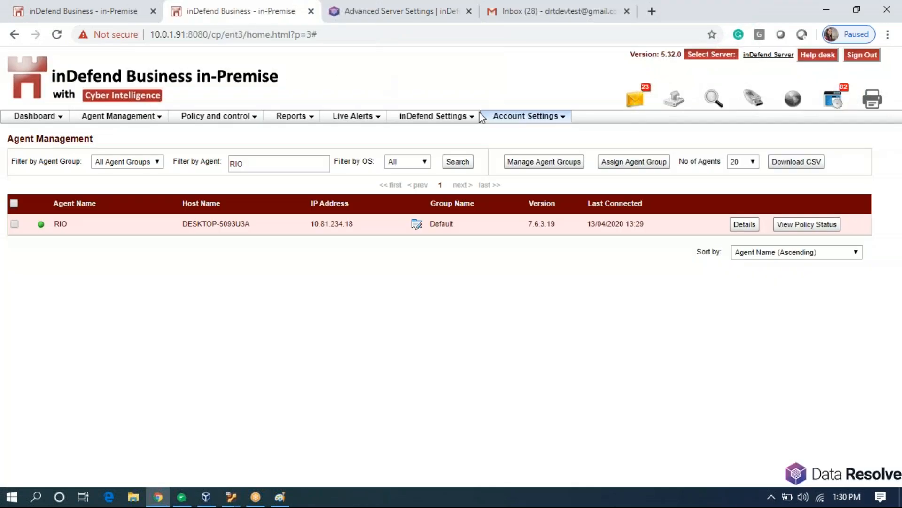
left_click(466, 116)
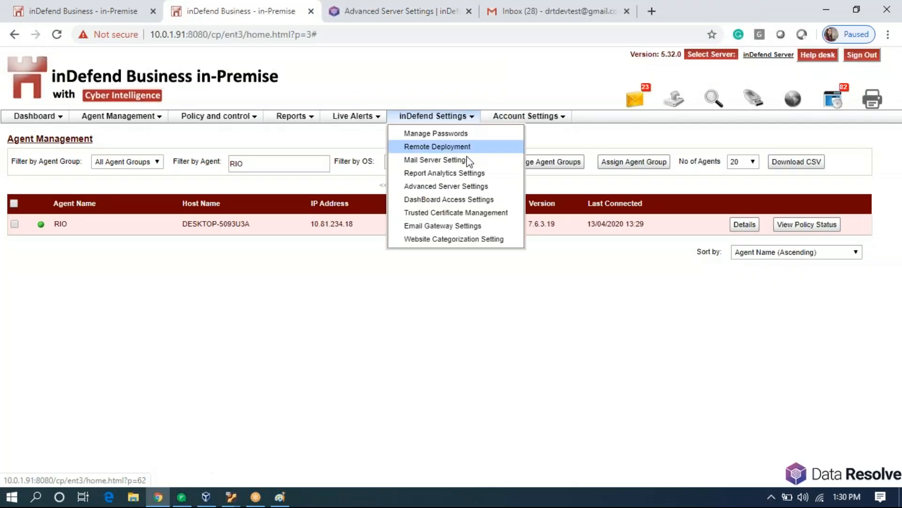
left_click(467, 173)
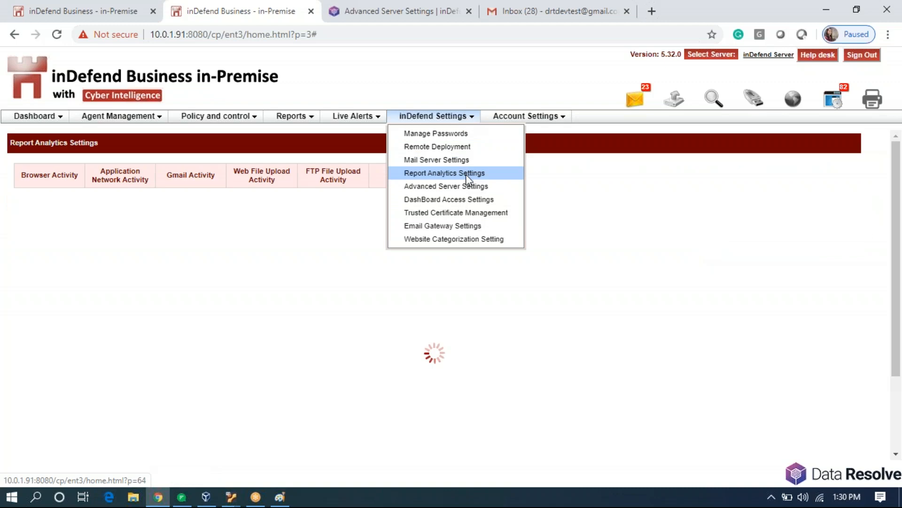
Add dataresolve.com as a company Google Apps domain under Gmail Activity and save.
left_click(212, 181)
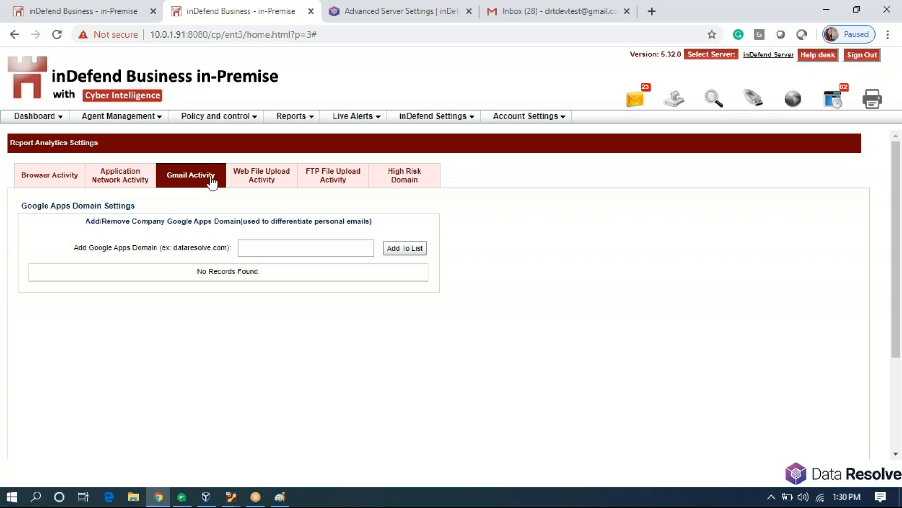
left_click(302, 249)
type("dataresolve.com")
double_click(302, 250)
left_click(403, 248)
scroll(359, 339, "down", 3)
left_click(433, 437)
scroll(462, 368, "up", 3)
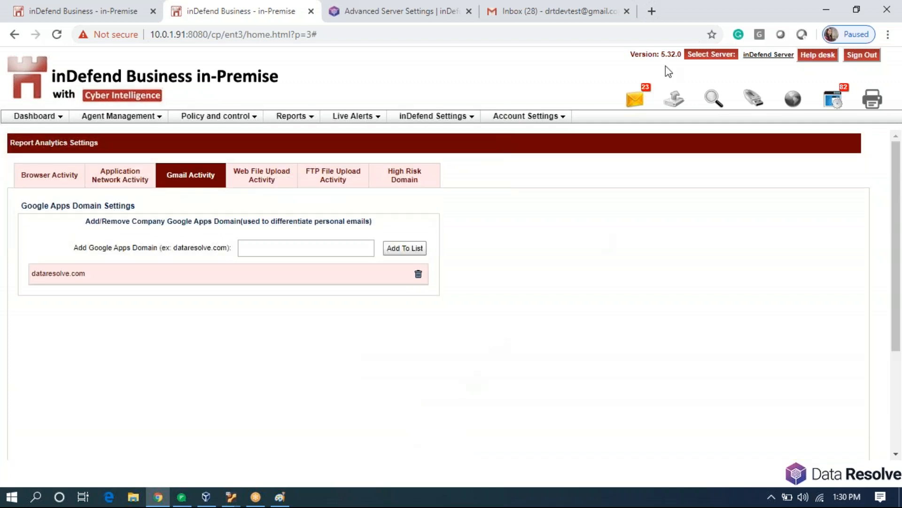
Review and dismiss the Email Incident Alerts, then show Web File Upload domain settings.
left_click(636, 106)
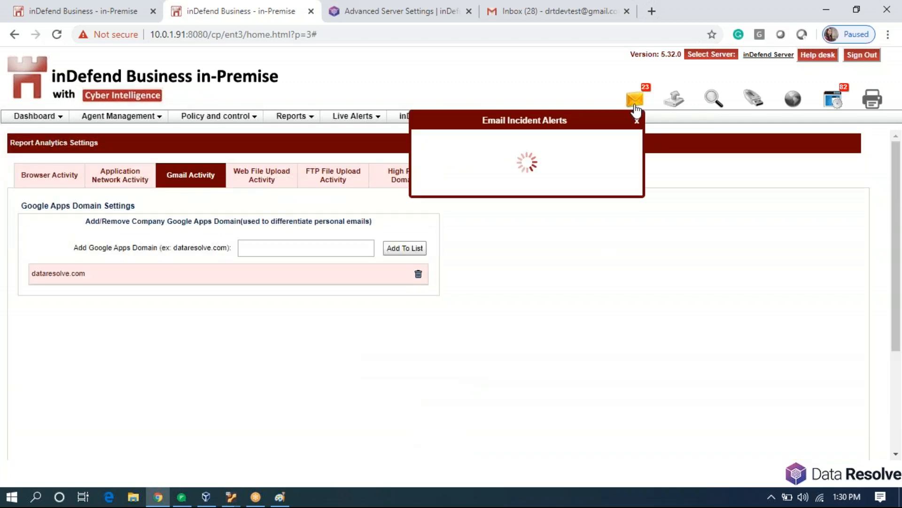
scroll(538, 272, "down", 5)
scroll(540, 216, "down", 3)
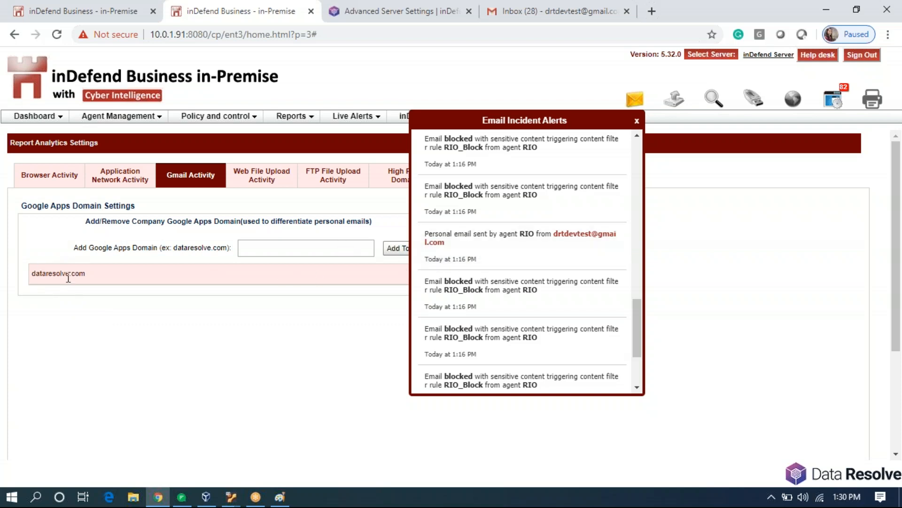
left_click(139, 322)
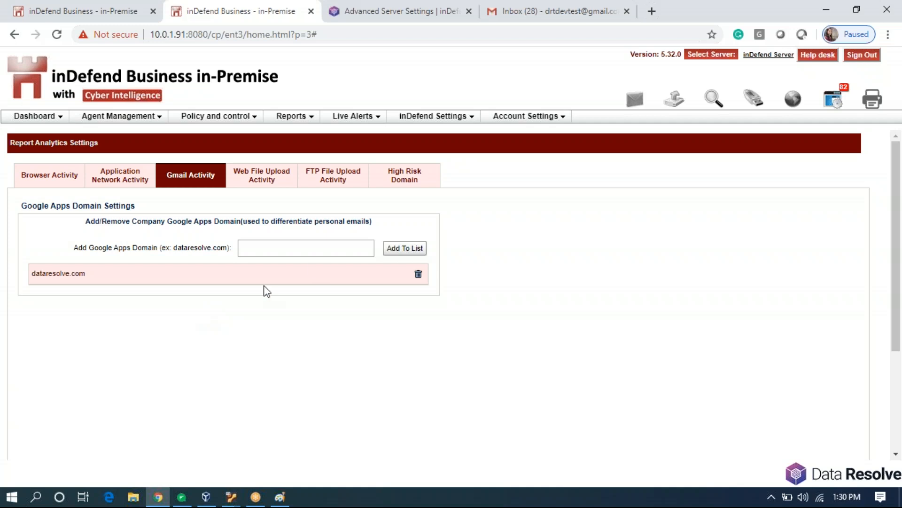
left_click(262, 181)
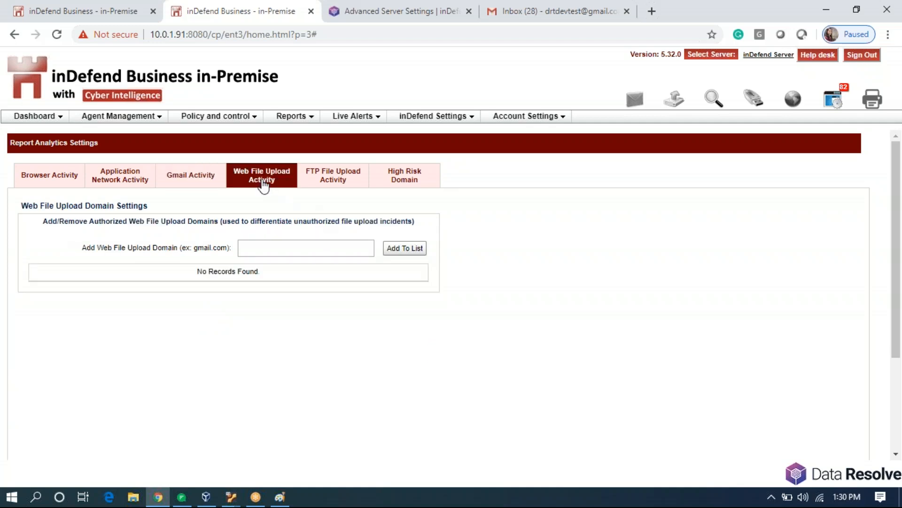
Review and dismiss the file upload incident alerts.
left_click(675, 101)
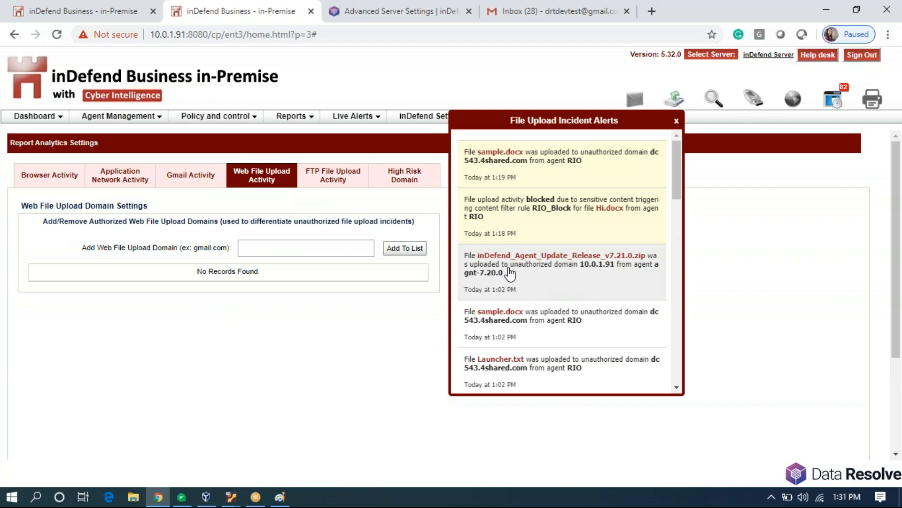
left_click(275, 249)
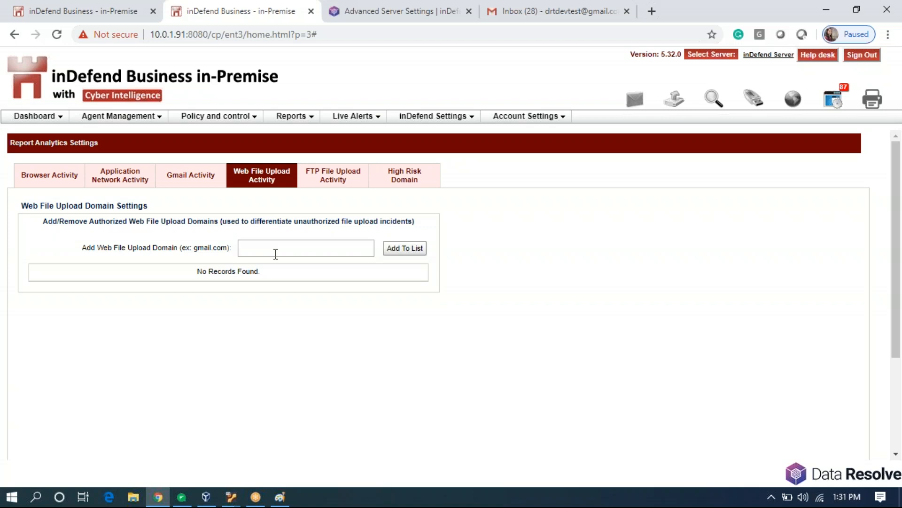
left_click_drag(105, 146, 60, 166)
left_click(93, 152)
triple_click(105, 149)
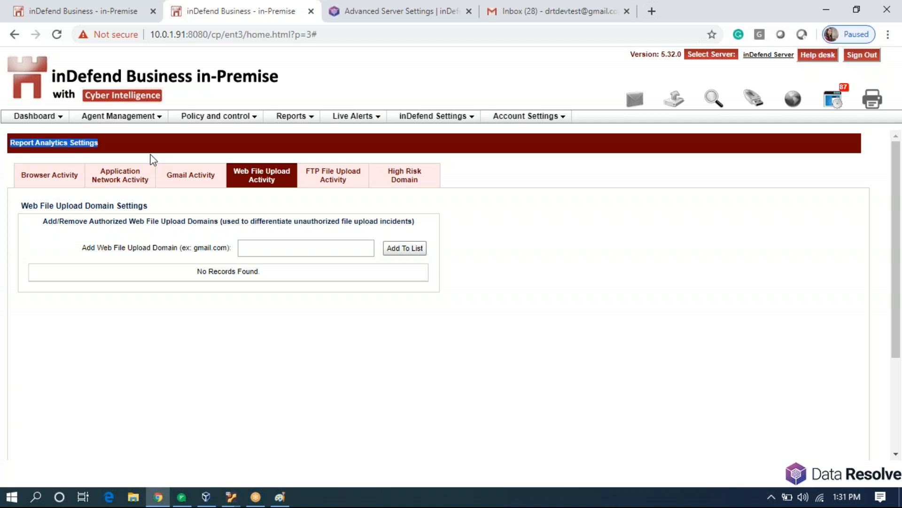
Move through the Gmail, Web File Upload and FTP File Upload tabs to High Risk Domains.
left_click(195, 186)
left_click(248, 183)
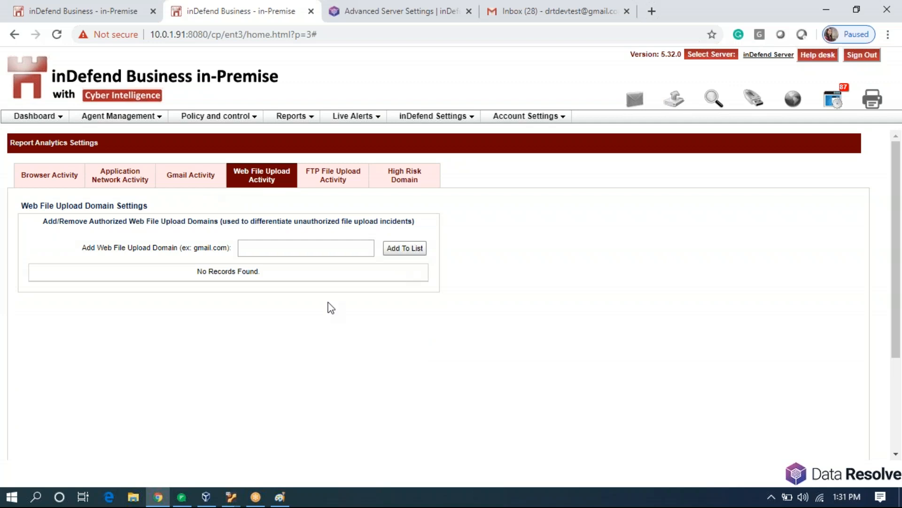
left_click(331, 189)
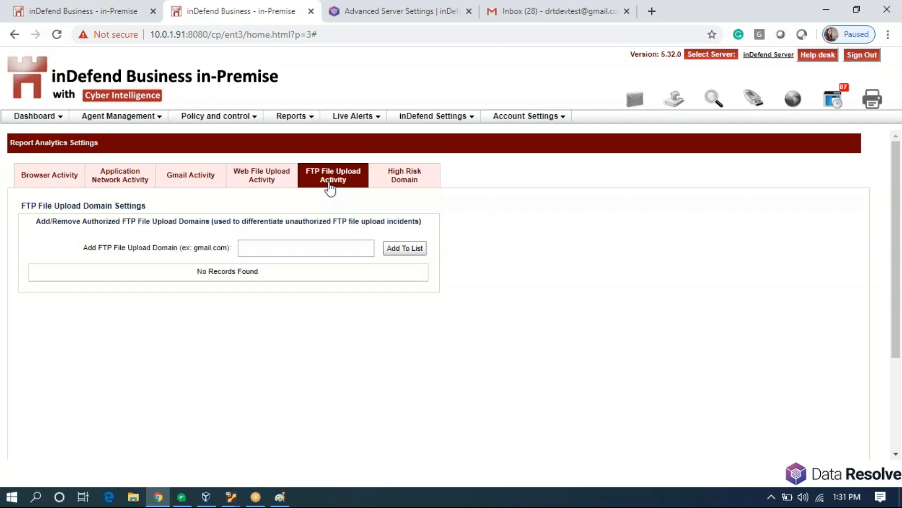
left_click(403, 182)
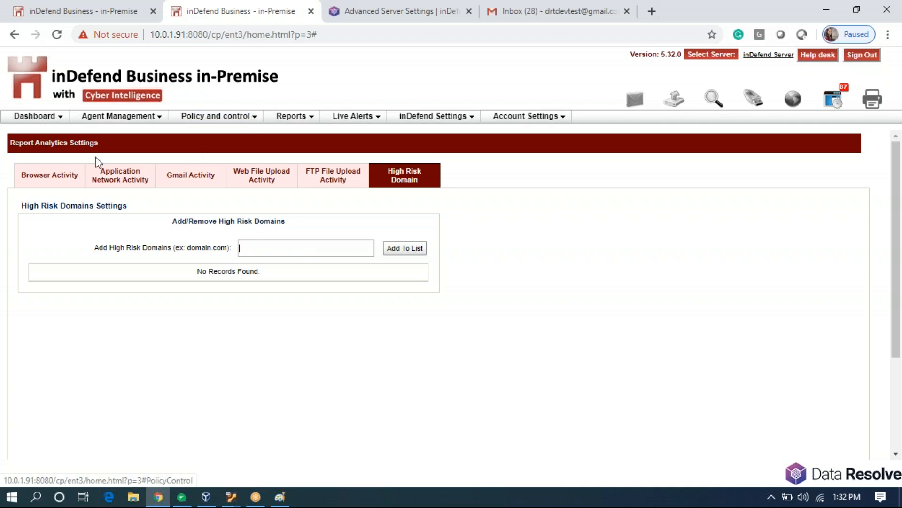
Check the web browsing alerts, then return to Browser Activity ranking Jobs and Careers, Online Shopping, *.gmail.com.
left_click(54, 183)
left_click(112, 191)
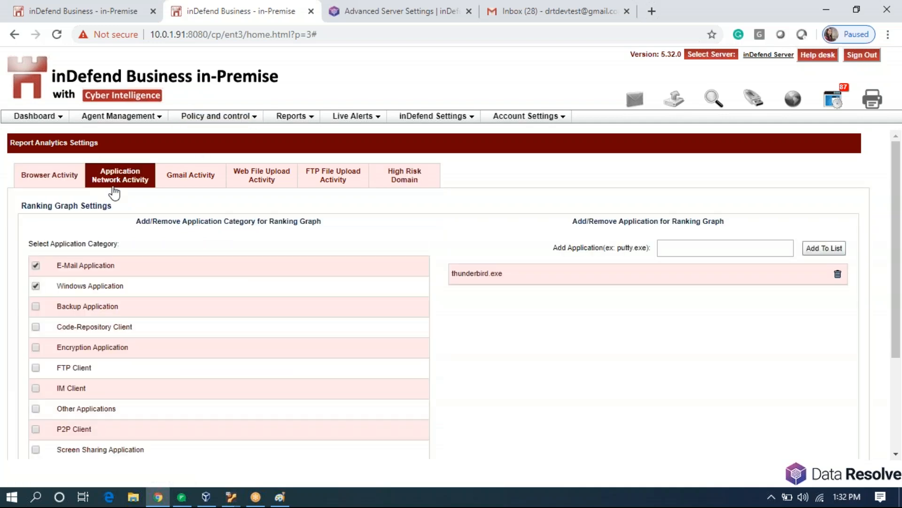
left_click(787, 99)
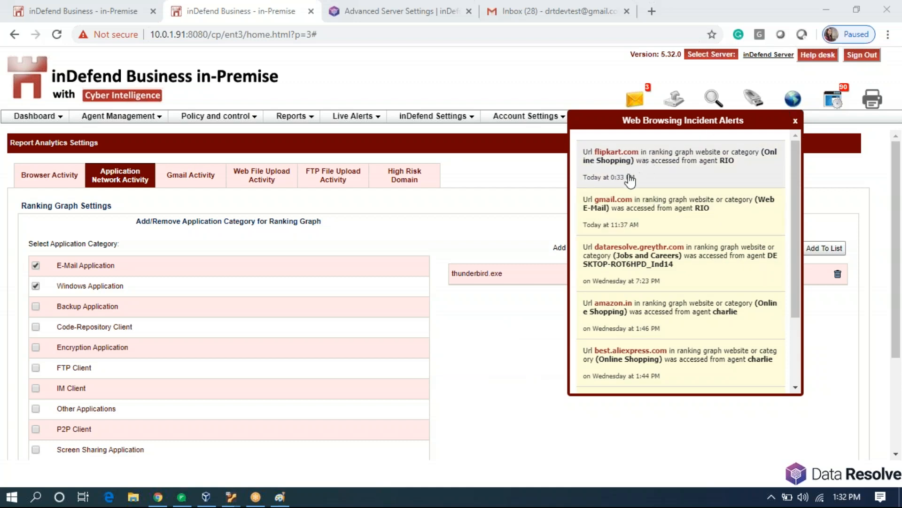
left_click(50, 181)
left_click(49, 180)
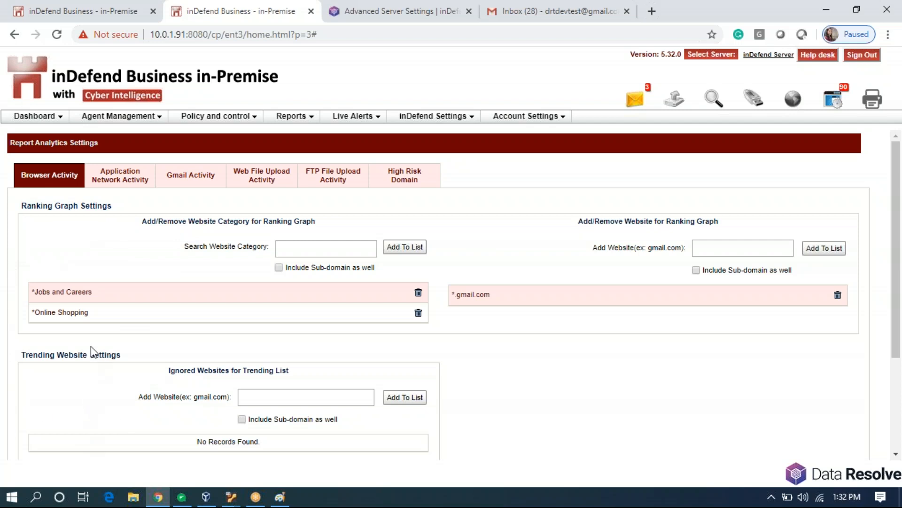
Add the Streaming Video/Audio category and *.facebook.com with sub-domains to the browser ranking.
left_click(799, 99)
type("st")
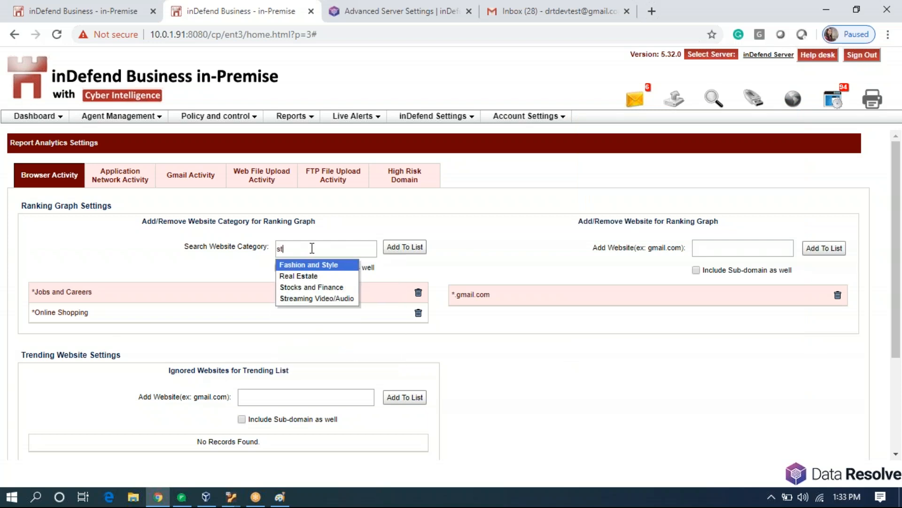
left_click(334, 299)
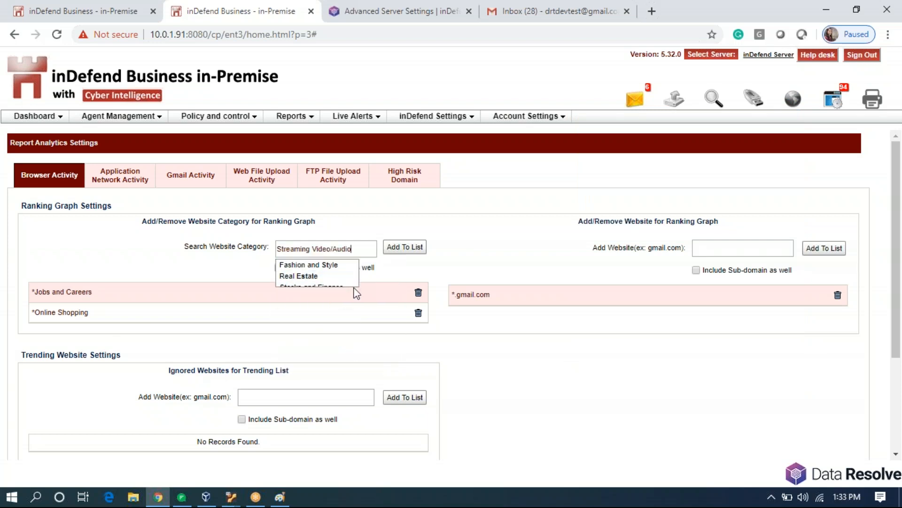
left_click(395, 248)
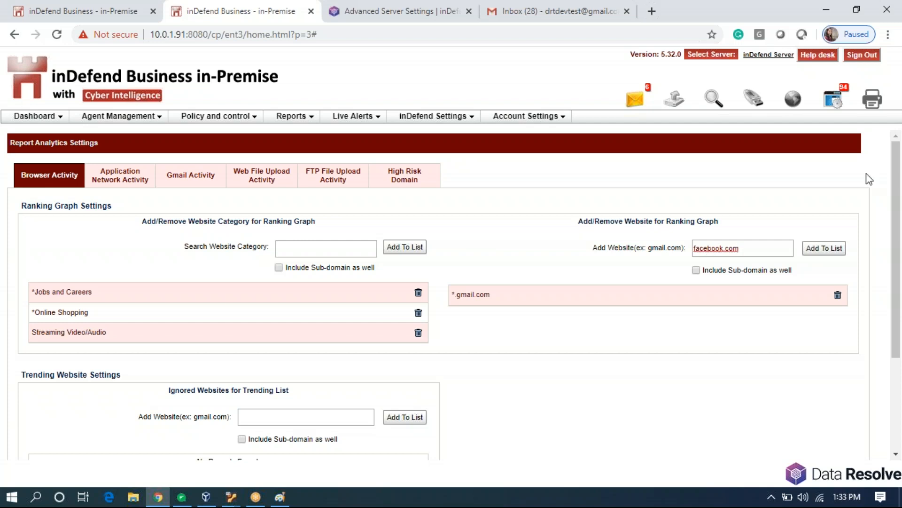
left_click(696, 270)
left_click(823, 250)
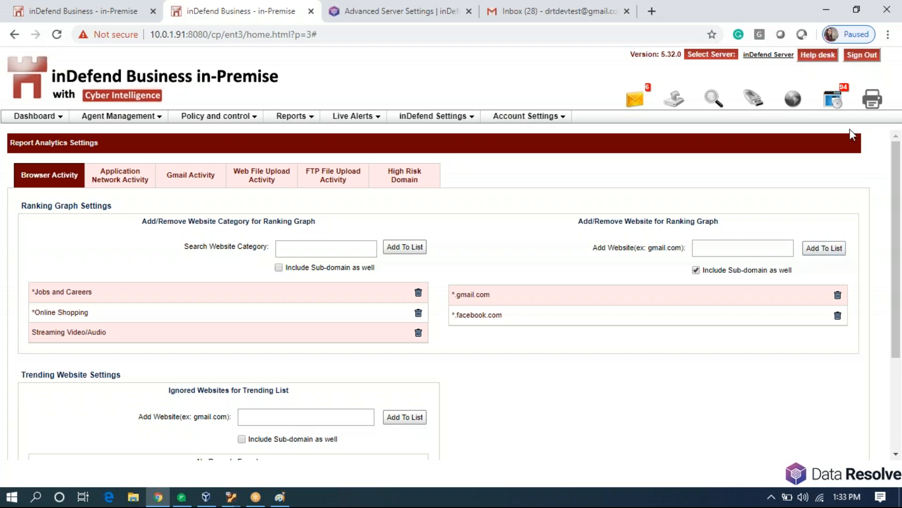
Review the web browsing incident alerts again and dismiss them.
scroll(493, 413, "down", 1)
scroll(461, 427, "down", 2)
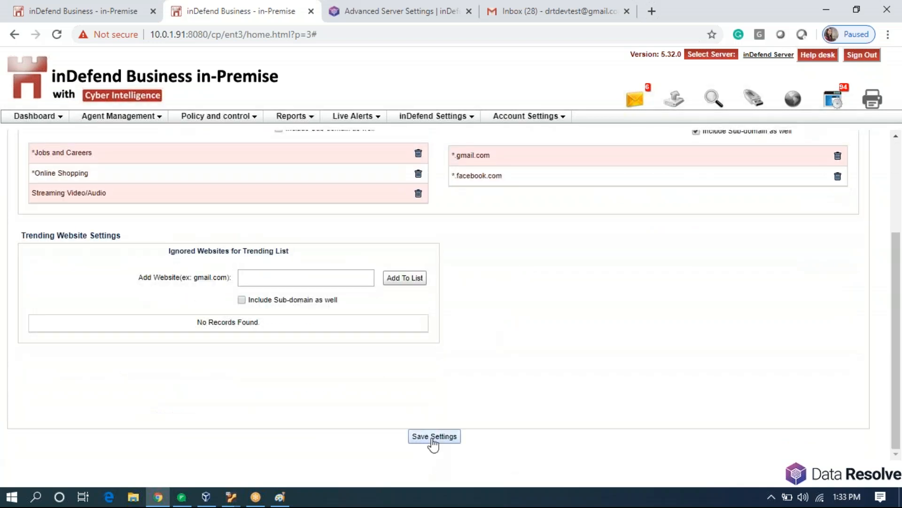
scroll(564, 329, "up", 3)
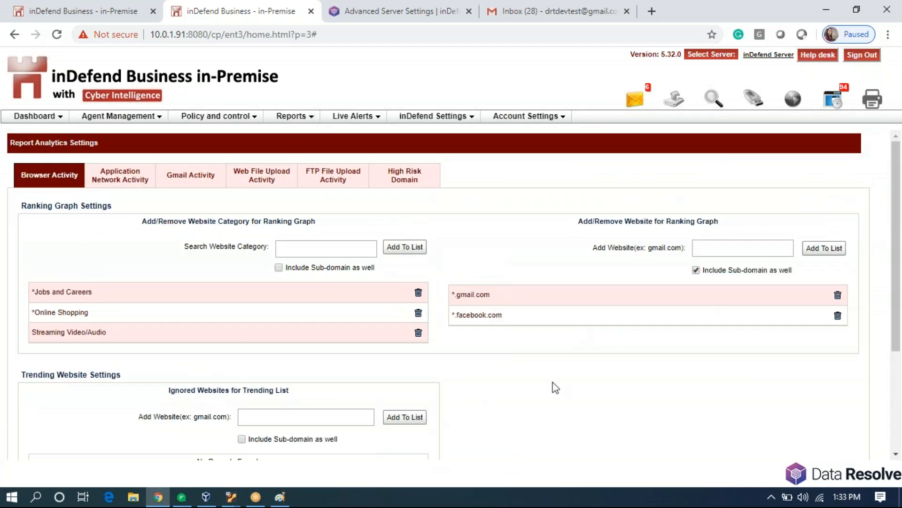
left_click(793, 100)
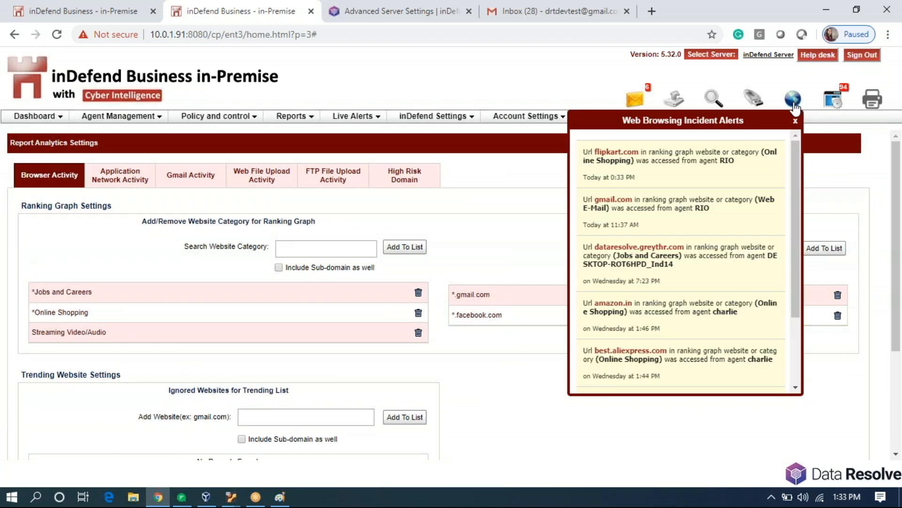
left_click(795, 121)
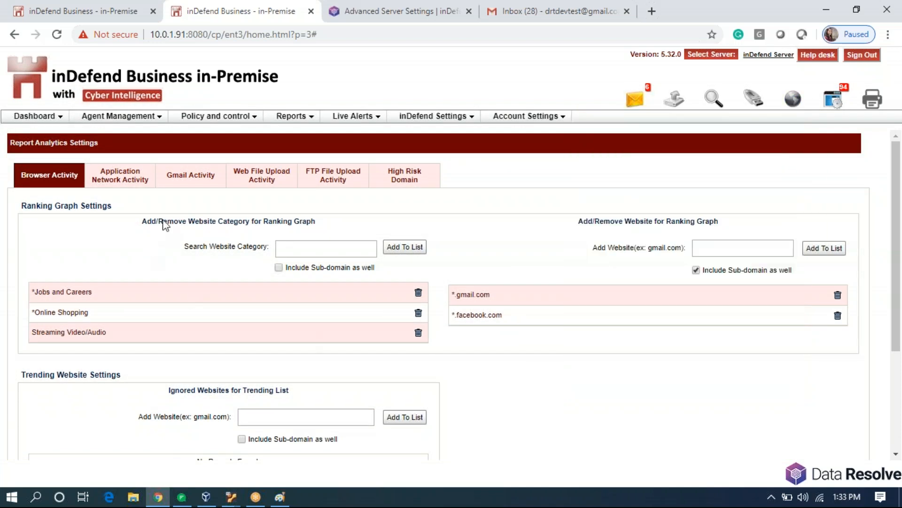
Include Code-Repository Client and Encryption Application in the Application Network Activity ranking.
left_click(118, 185)
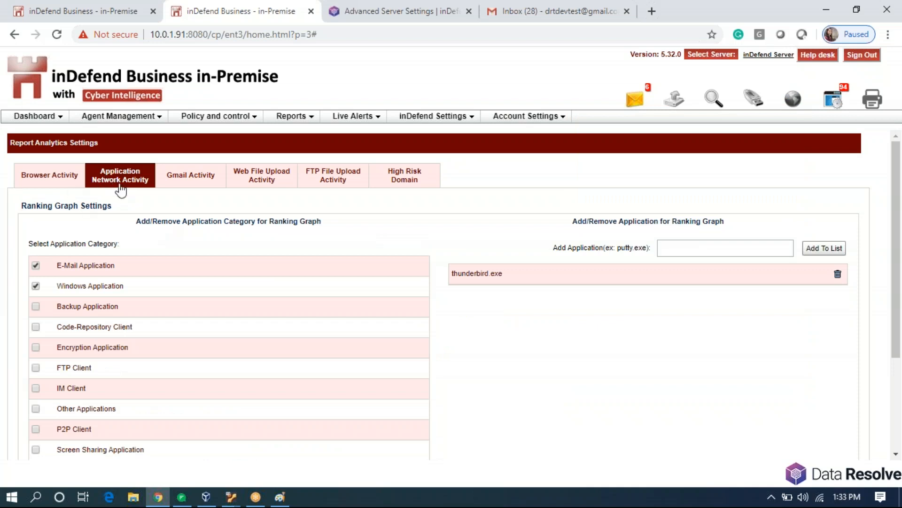
scroll(113, 231, "down", 3)
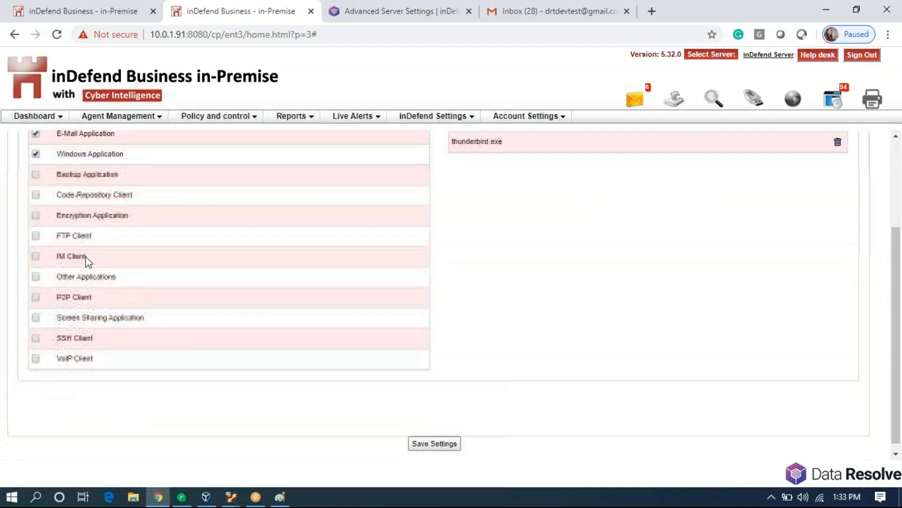
left_click(36, 195)
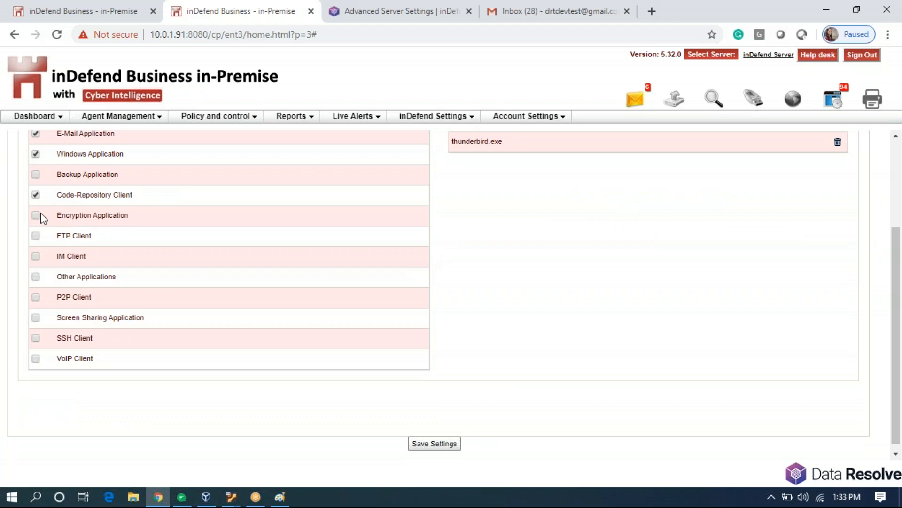
left_click(37, 215)
scroll(310, 308, "up", 1)
scroll(317, 313, "up", 2)
left_click(730, 248)
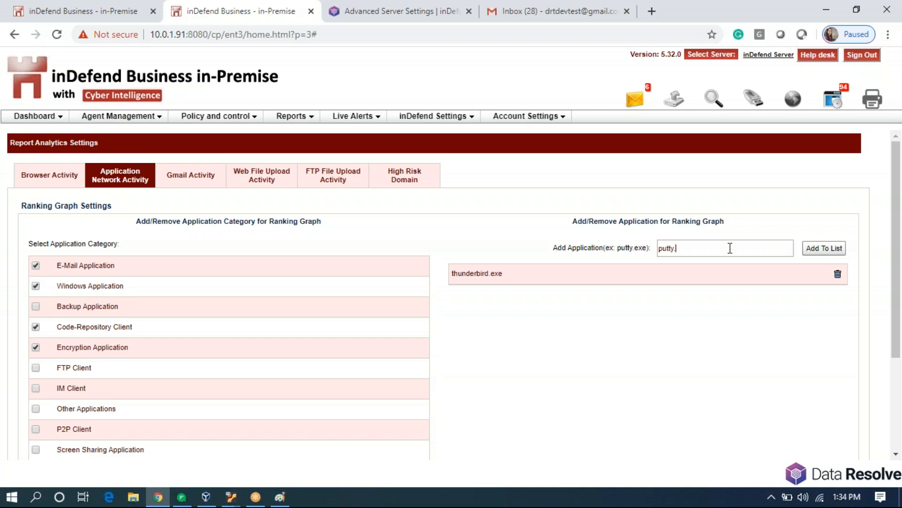
Add putty.exe to the ranked applications and save the report analytics settings.
left_click(823, 248)
scroll(668, 409, "down", 1)
scroll(665, 412, "down", 3)
left_click(435, 435)
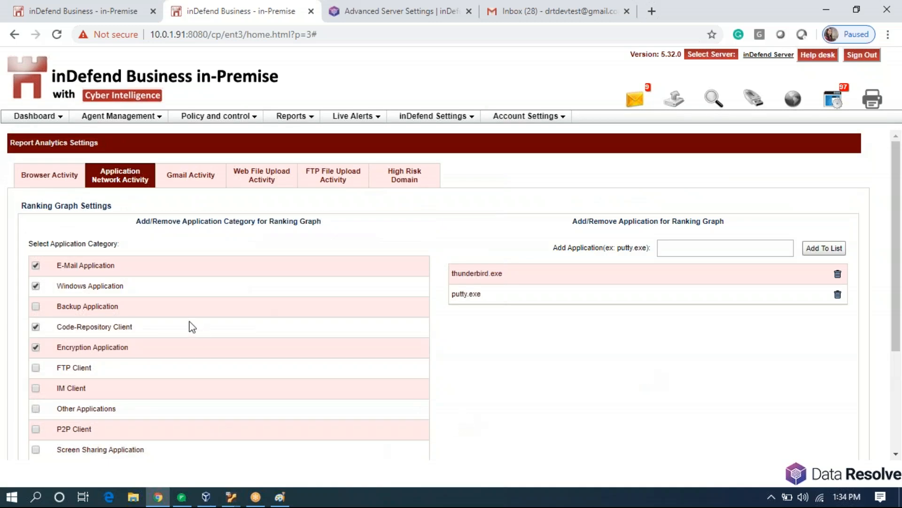
Review and dismiss the application incident alerts.
left_click(834, 103)
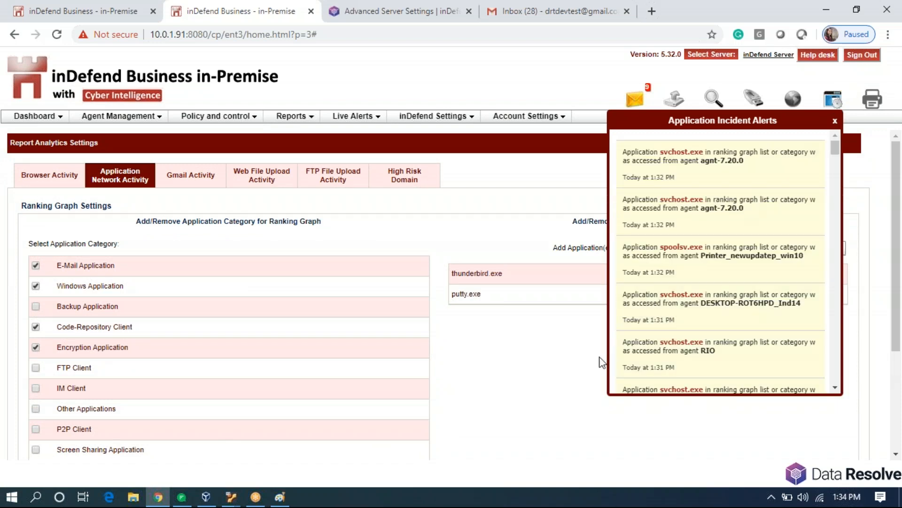
left_click(575, 372)
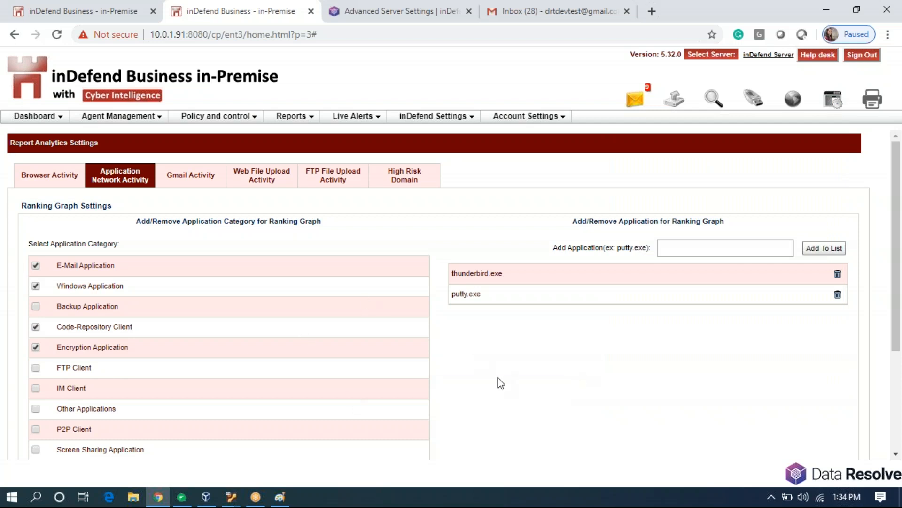
triple_click(15, 142)
left_click(133, 150)
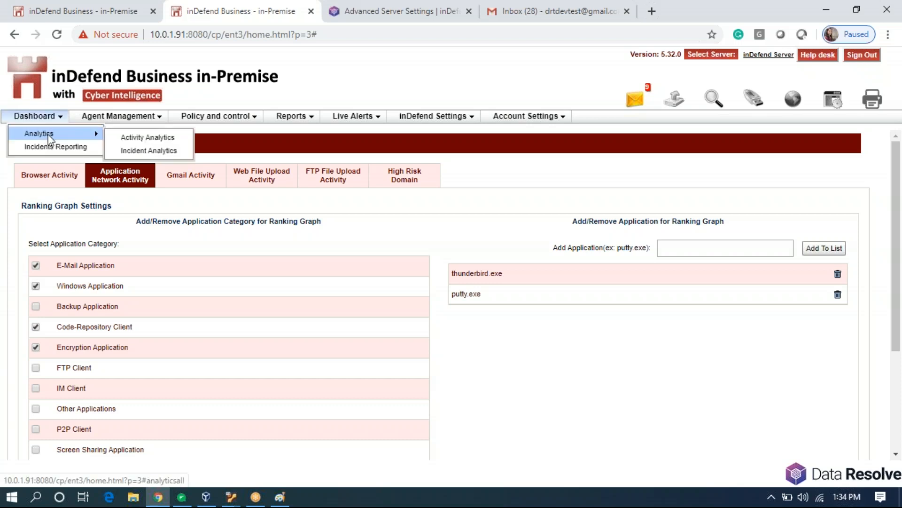
In Activity Analytics, inspect agents blocked from Online Shopping, then view Application Network Activity charts.
mouse_move(35, 116)
mouse_move(52, 134)
left_click(115, 137)
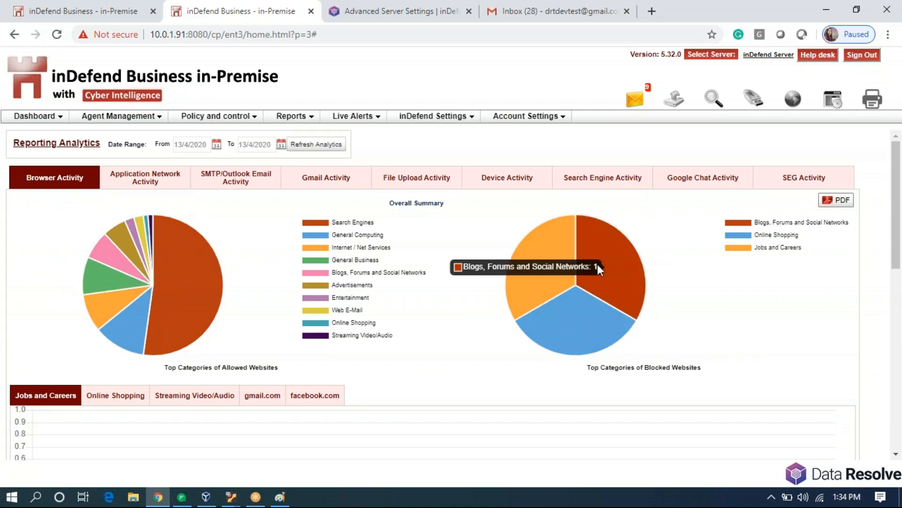
left_click(576, 303)
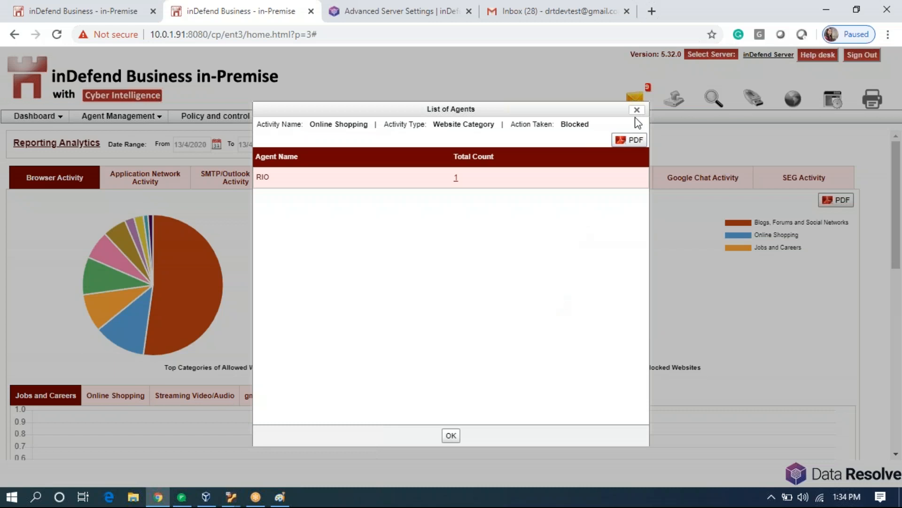
left_click(637, 110)
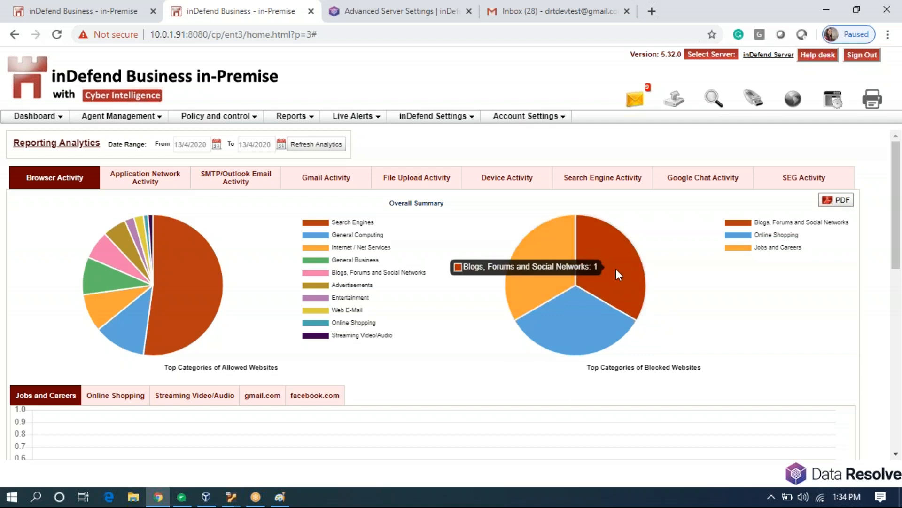
left_click(147, 176)
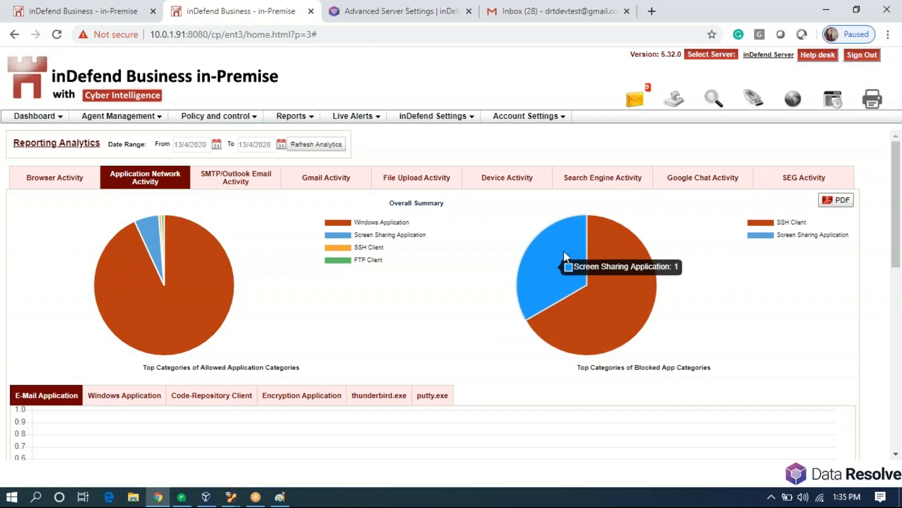
Step through the SMTP/Outlook, Gmail, File Upload, Device and Search Engine activity analytics.
left_click(240, 177)
left_click(346, 178)
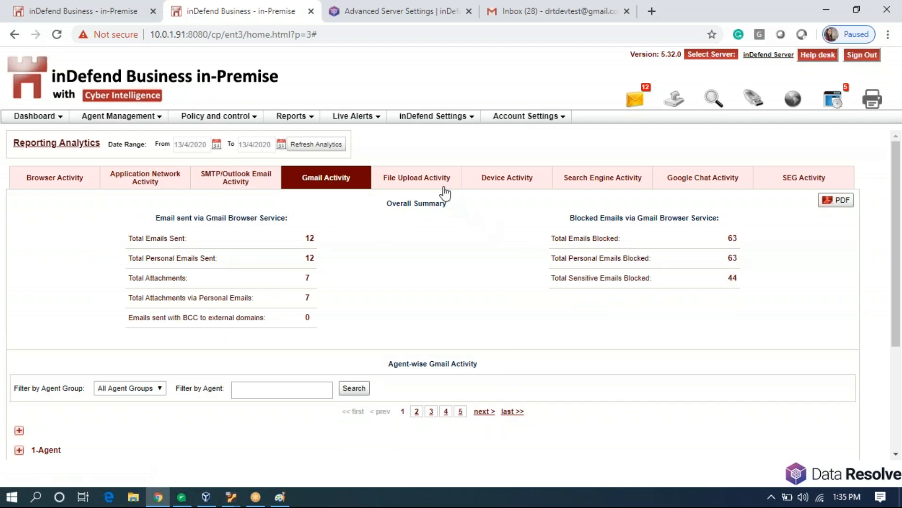
left_click(445, 190)
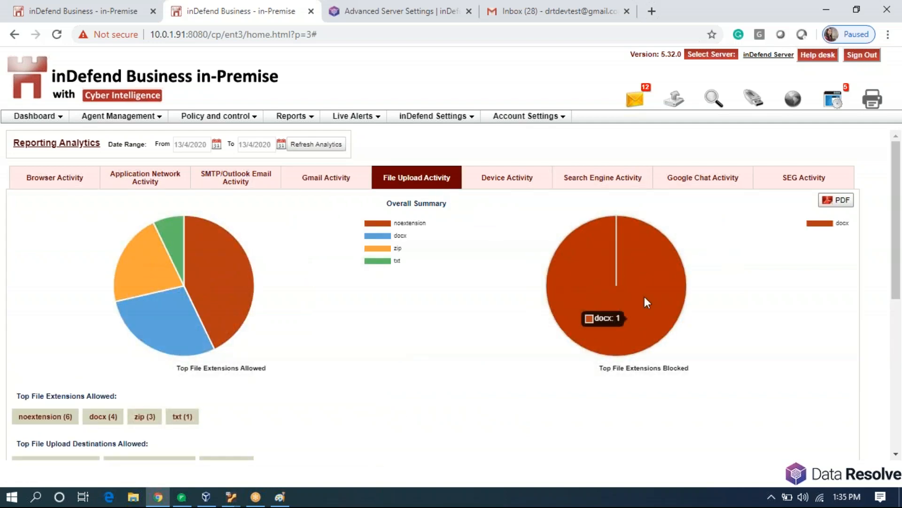
left_click(504, 183)
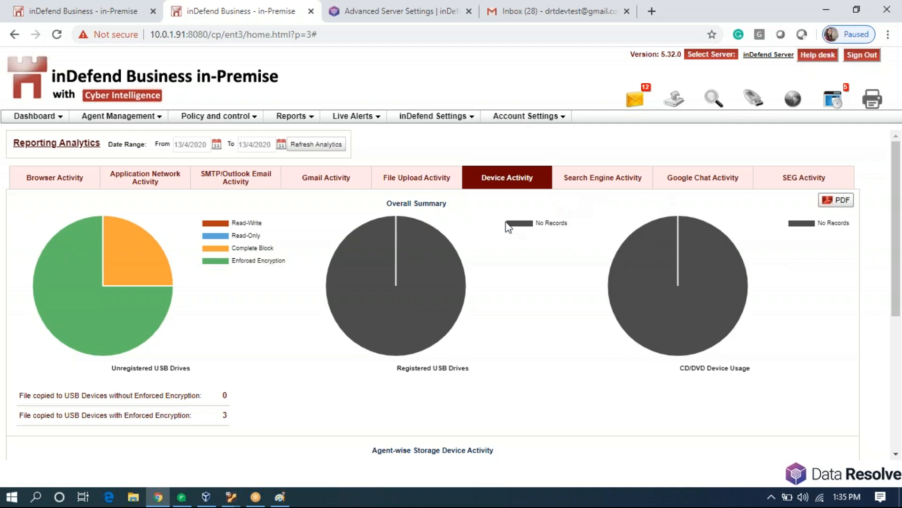
left_click(625, 184)
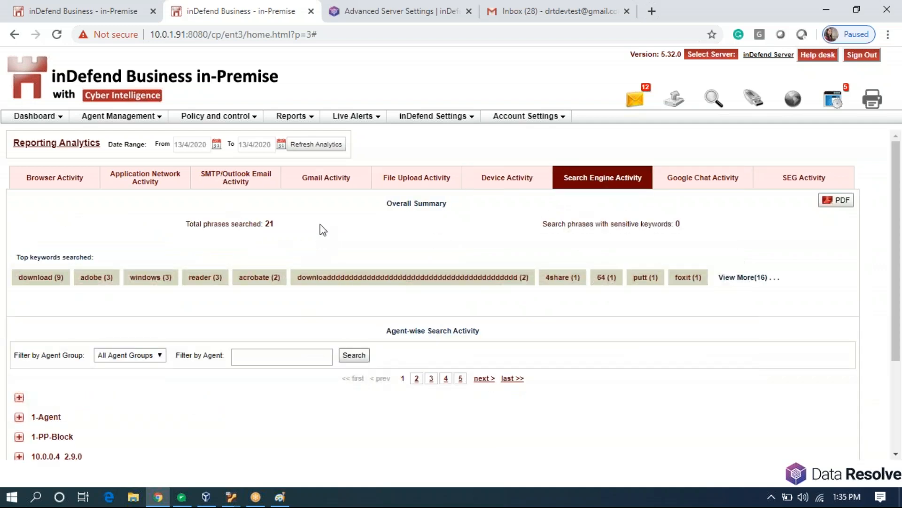
left_click(293, 117)
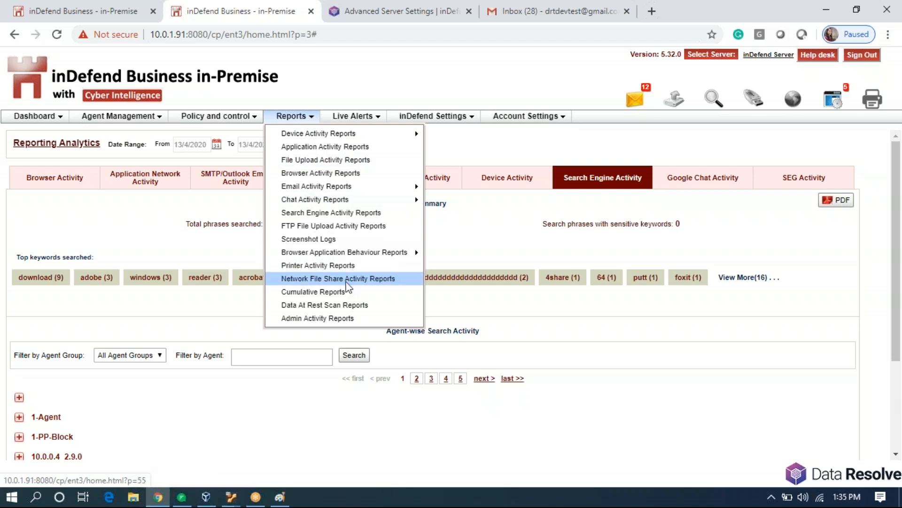
Load agent RIO's captures on the Screenshot Logs page.
left_click(357, 240)
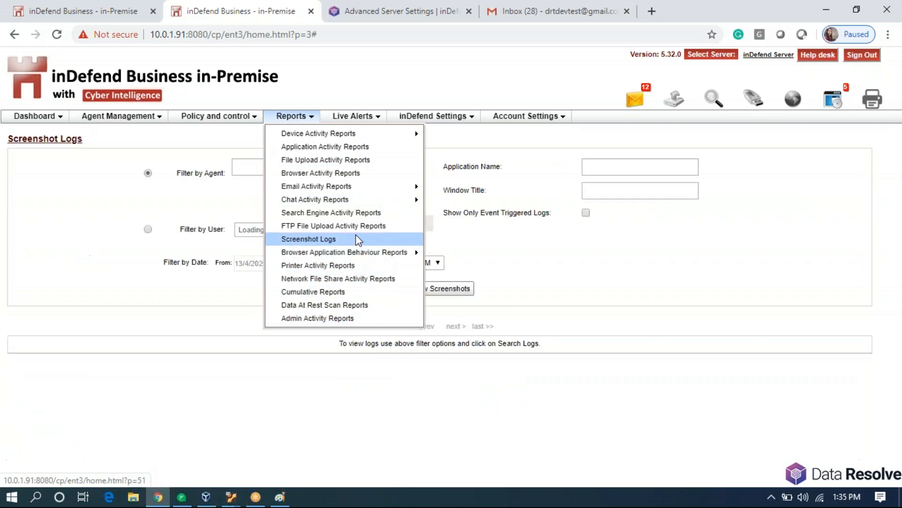
left_click(132, 167)
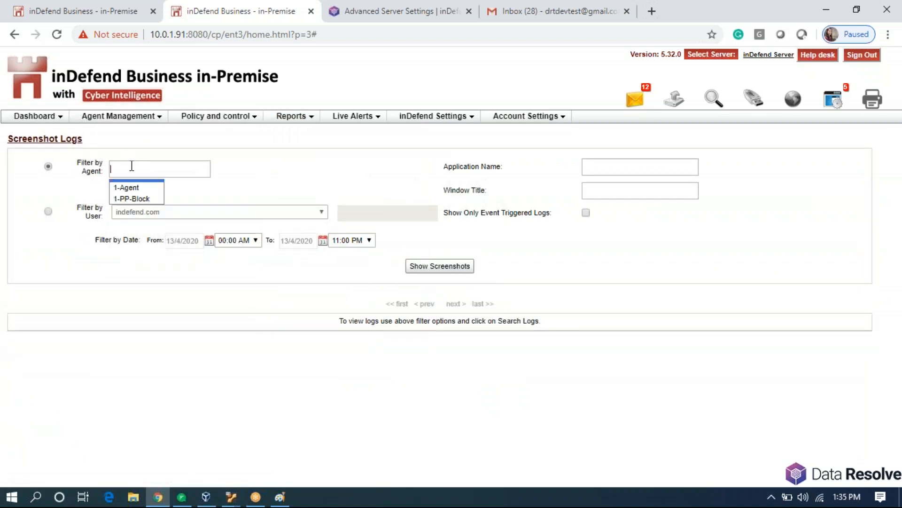
type("RIO")
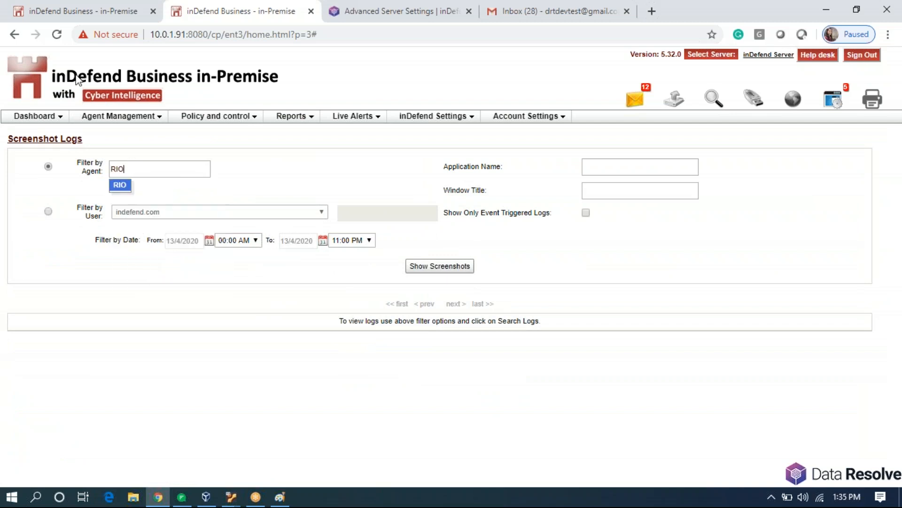
left_click(120, 185)
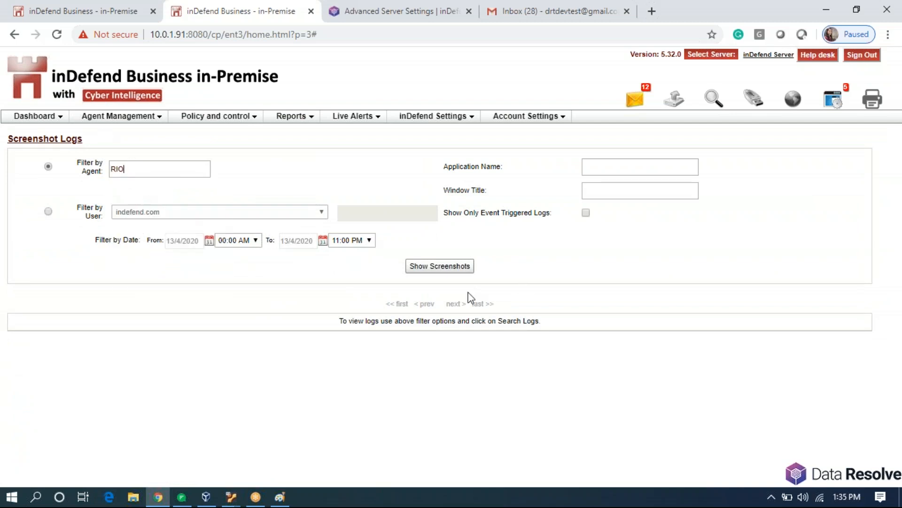
left_click(439, 266)
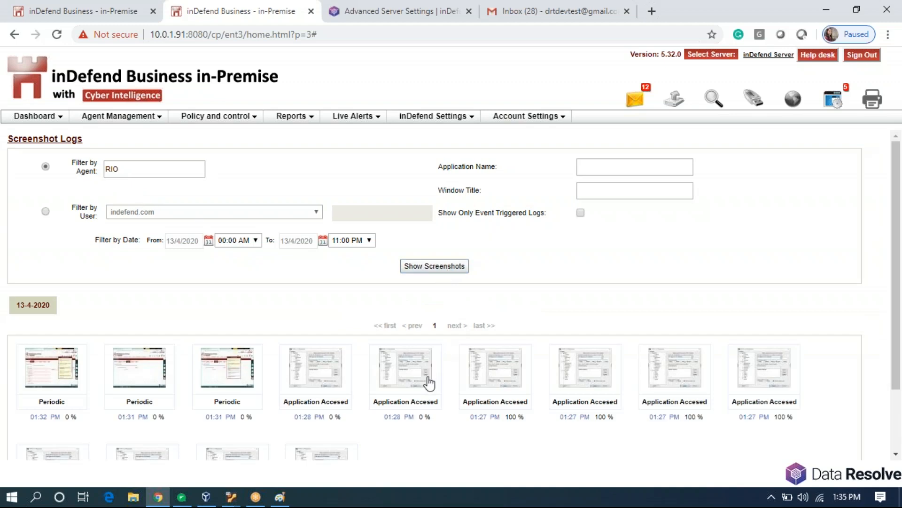
View the captured screenshots at full size, including PuTTY Configuration, then close the viewer.
scroll(427, 383, "down", 2)
left_click(323, 399)
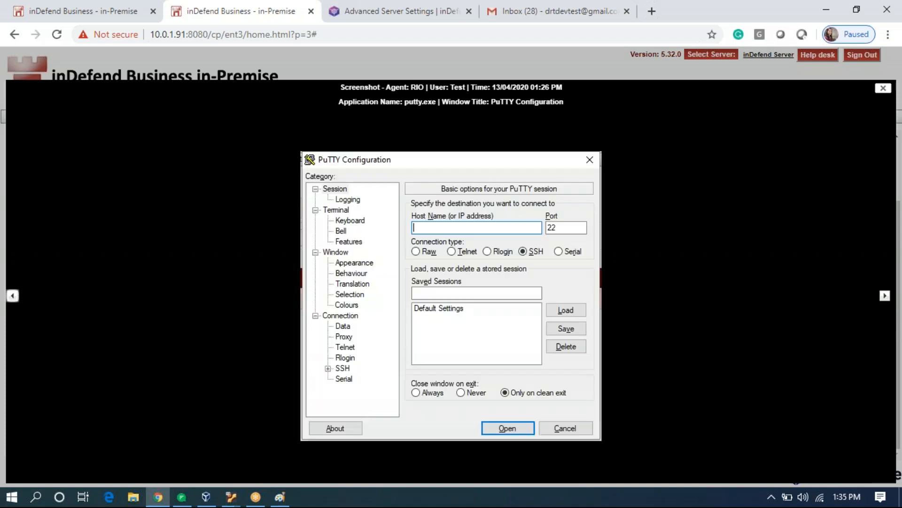
left_click(14, 299)
left_click(16, 300)
key("Escape")
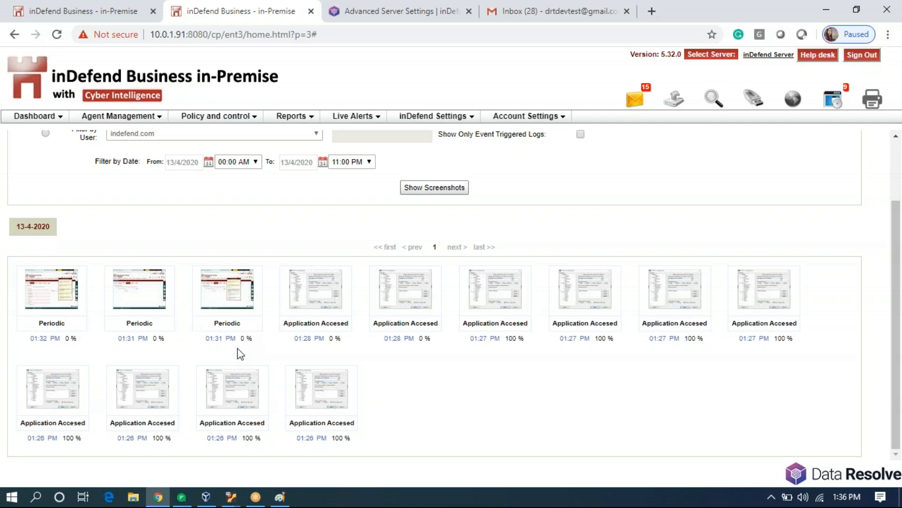
left_click_drag(243, 340, 260, 344)
scroll(505, 419, "up", 2)
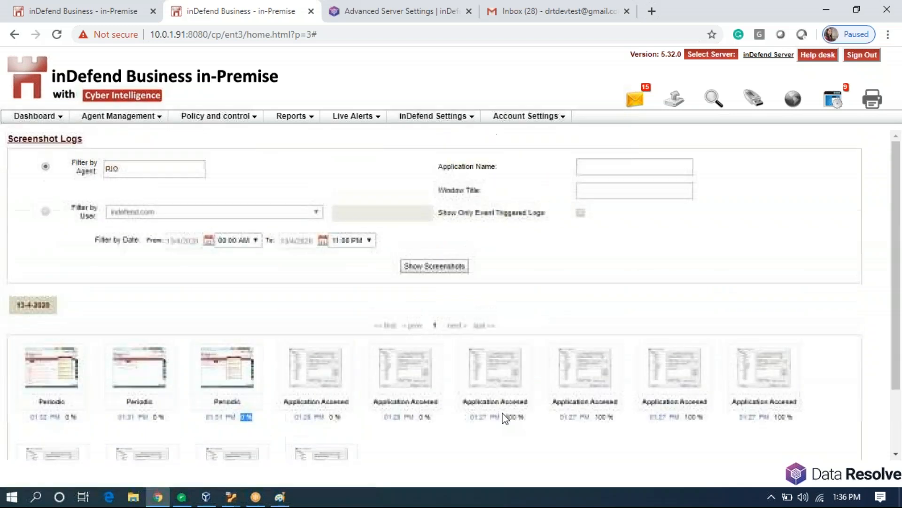
left_click(295, 115)
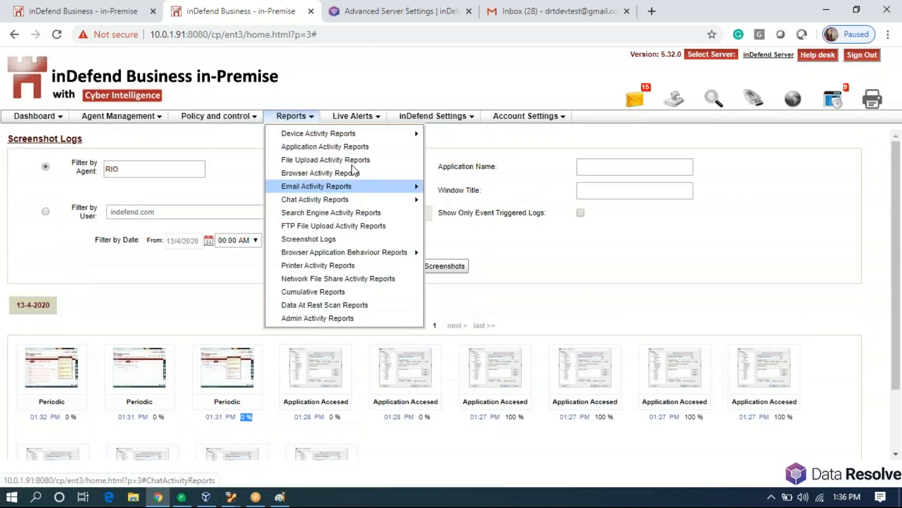
Open the Complete Activity Reports page under Browser Application Behaviour Reports.
left_click(312, 114)
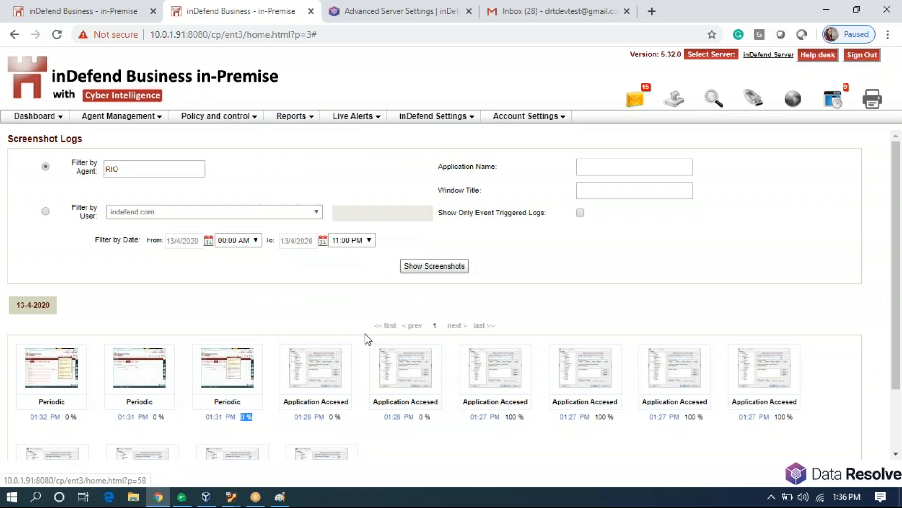
left_click(309, 115)
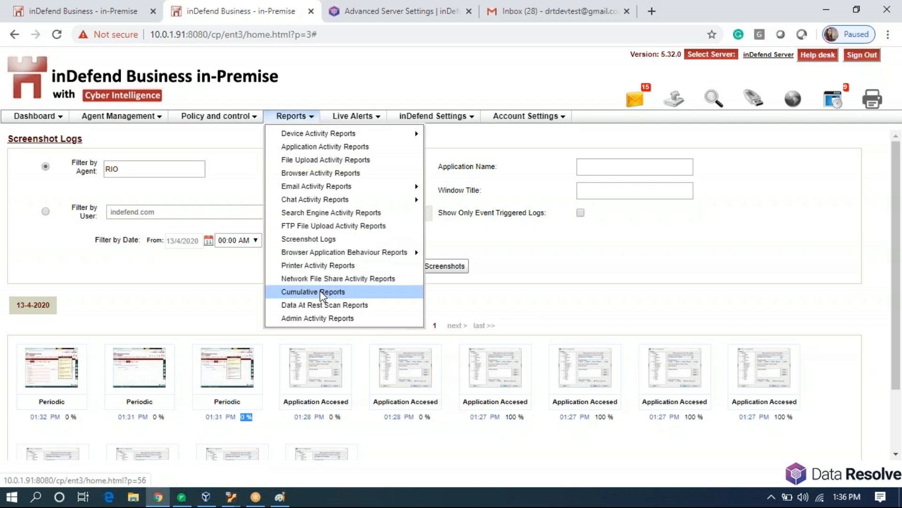
mouse_move(371, 259)
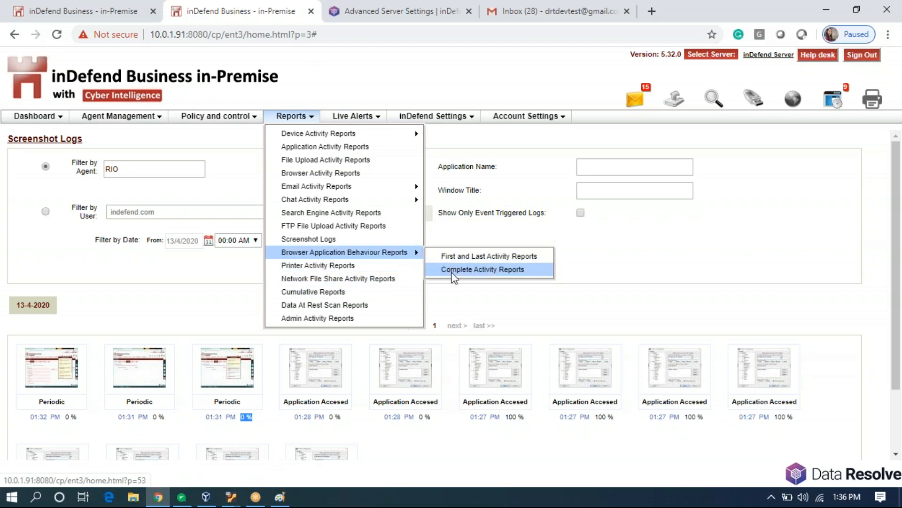
left_click(452, 268)
Filter the activity report by agent RIO, run the search, and view the application chart.
left_click(108, 165)
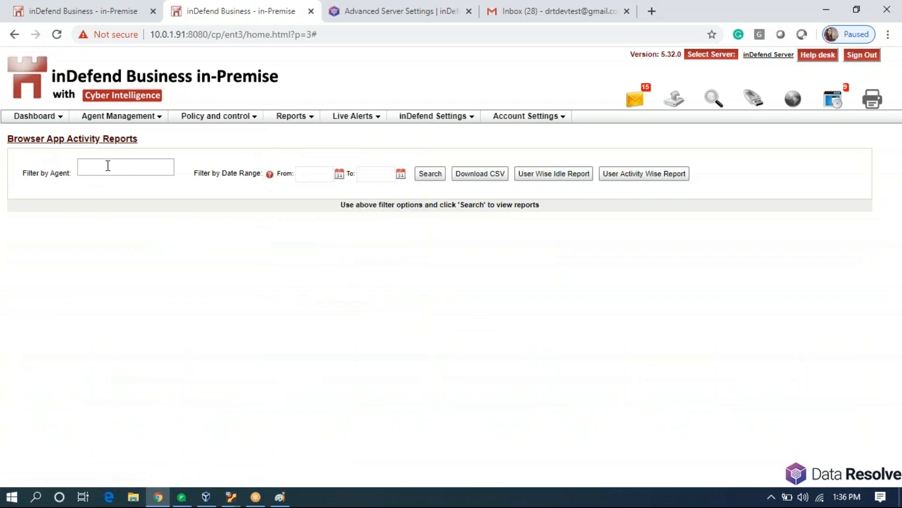
left_click(108, 165)
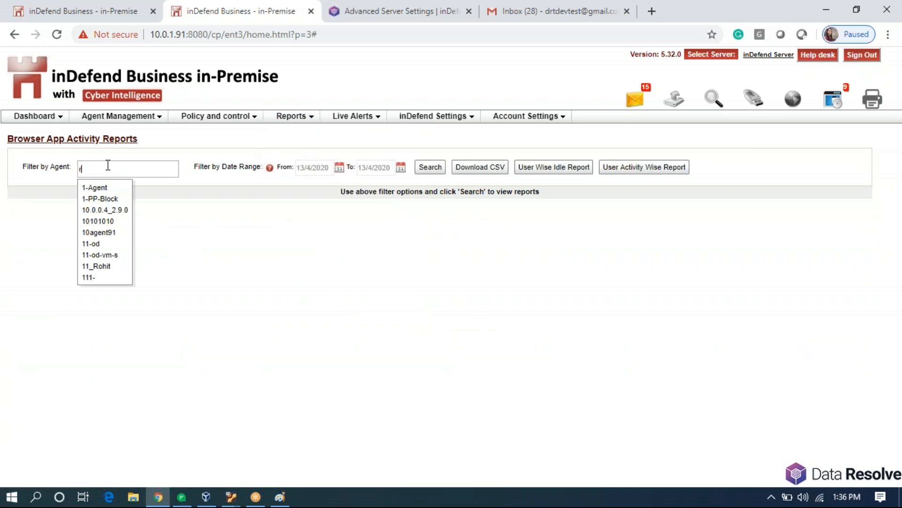
type("rio")
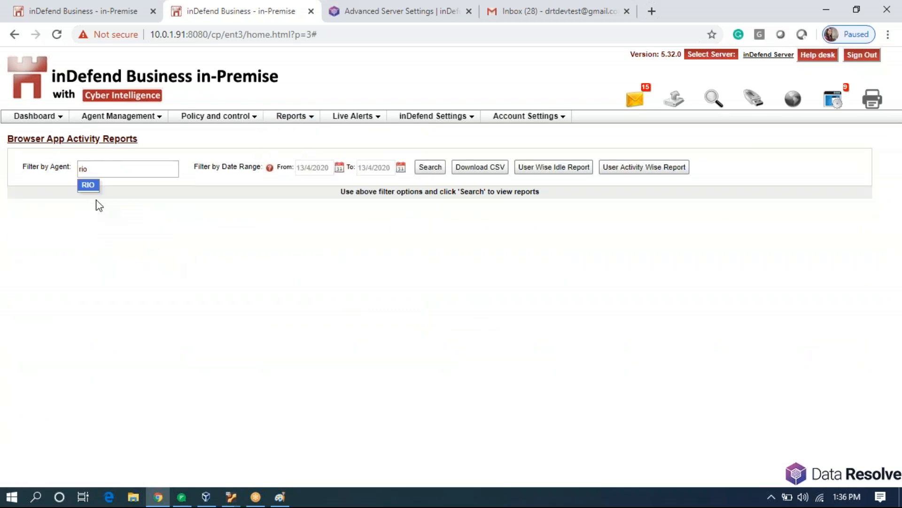
left_click(96, 183)
left_click(421, 172)
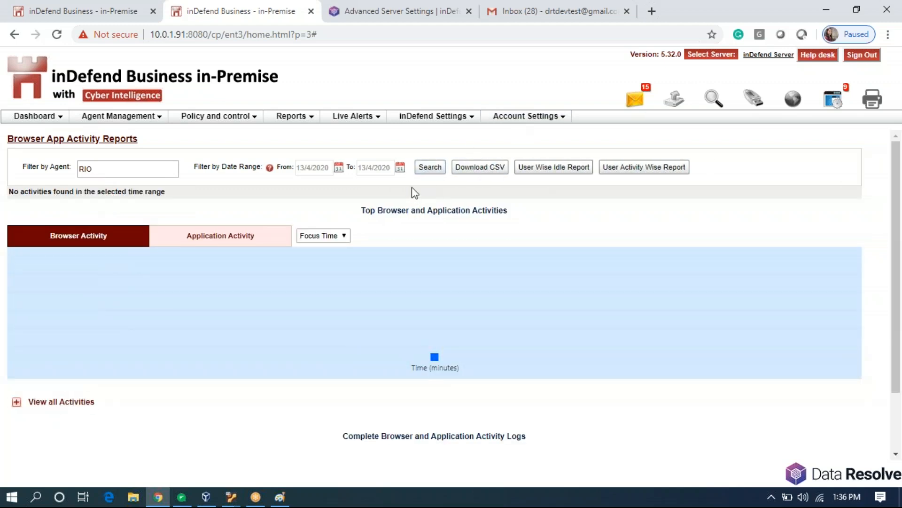
left_click(430, 172)
left_click(431, 172)
left_click(231, 244)
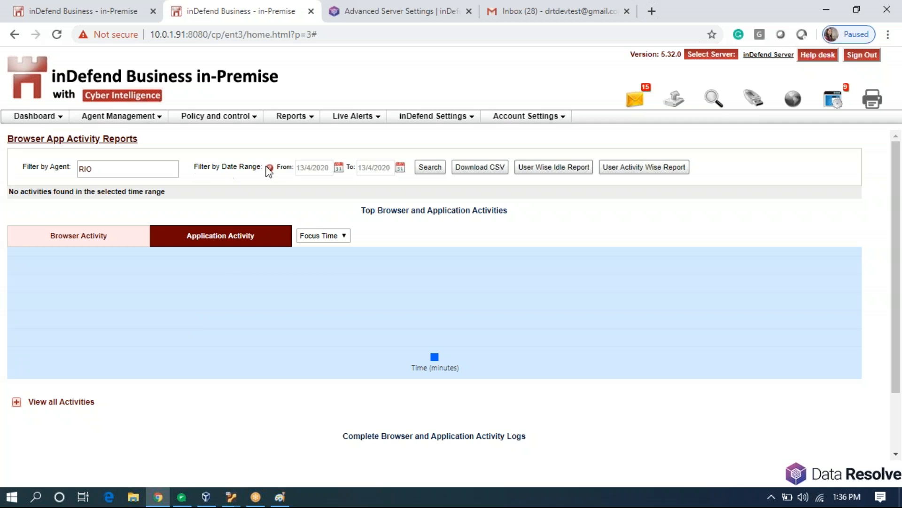
Change the start date to 12/4/2020, re-run the report, and review the empty activities list.
left_click(338, 167)
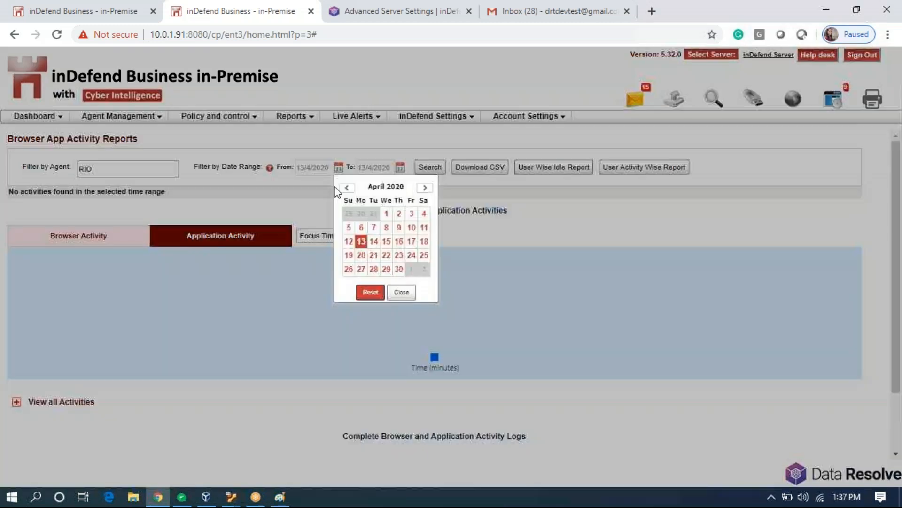
left_click(351, 239)
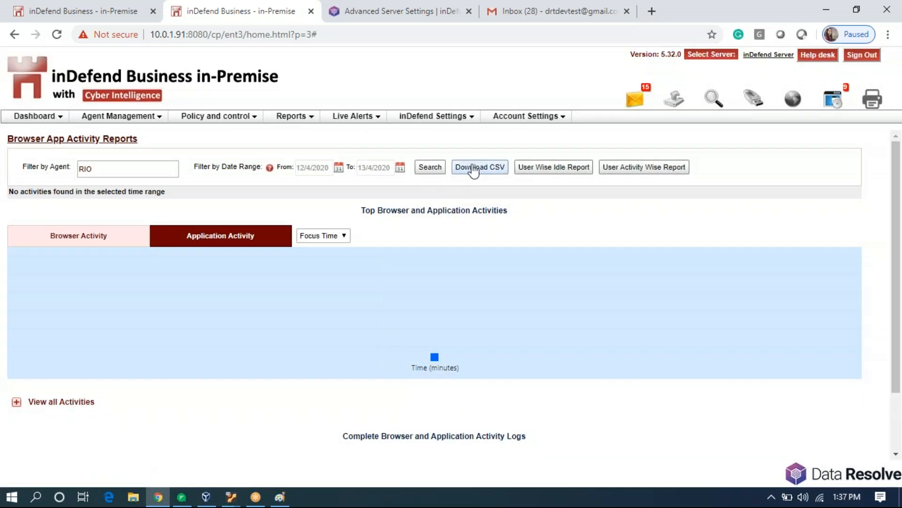
left_click(427, 168)
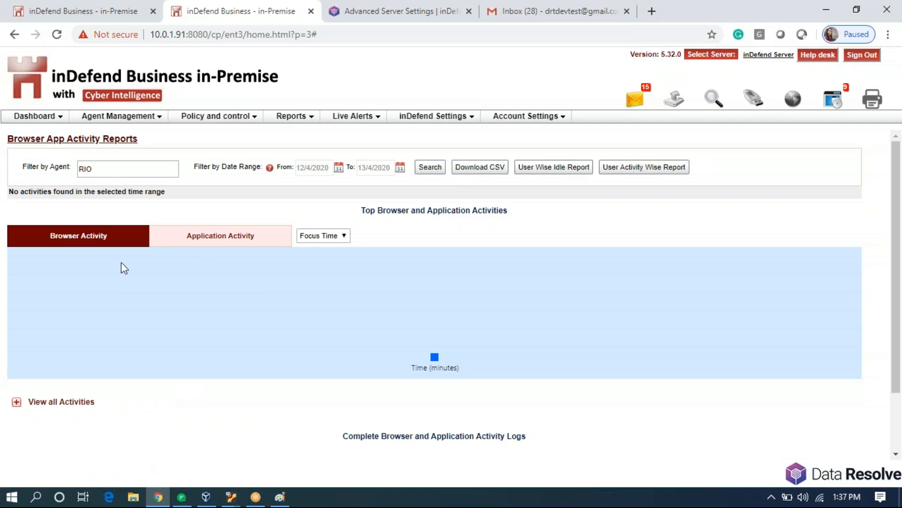
left_click(210, 243)
scroll(277, 340, "down", 2)
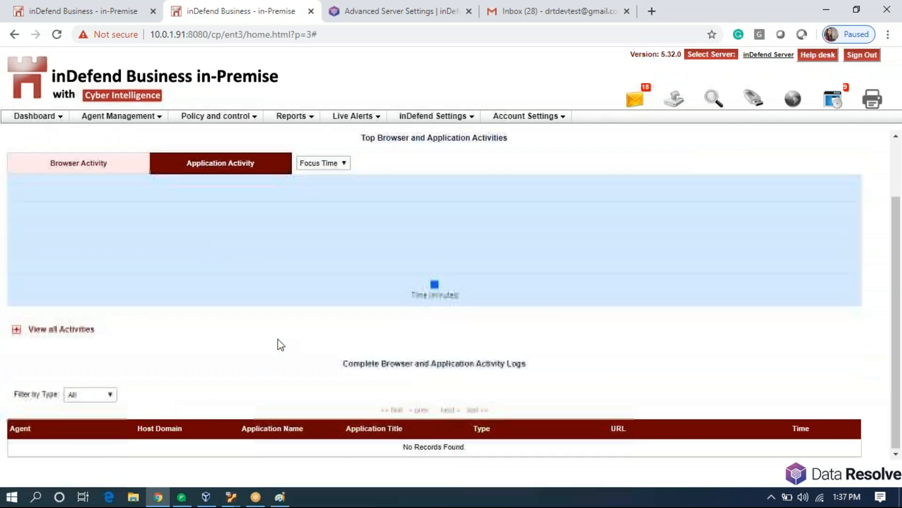
left_click(17, 329)
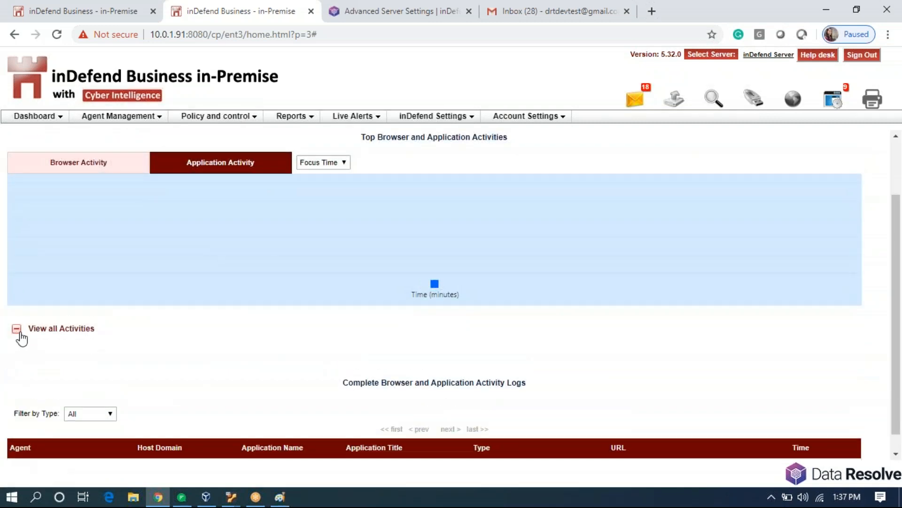
left_click(16, 329)
scroll(257, 329, "up", 2)
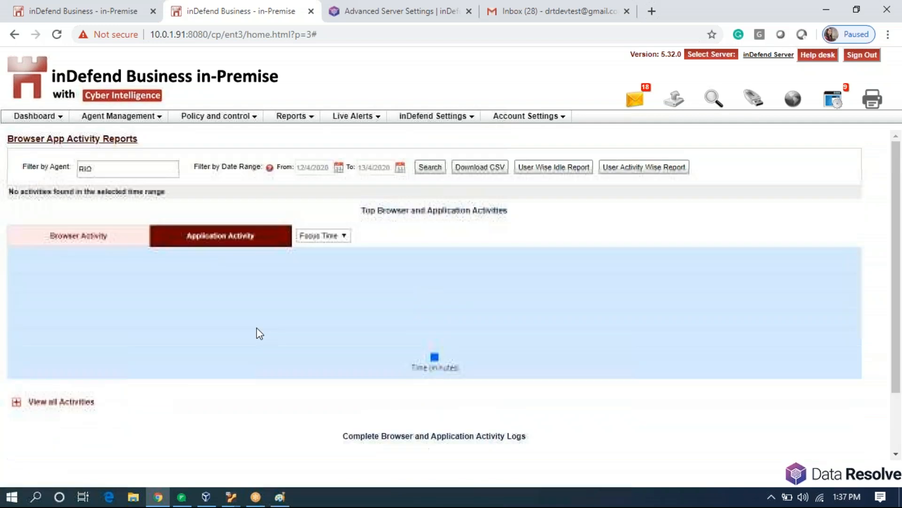
left_click(288, 124)
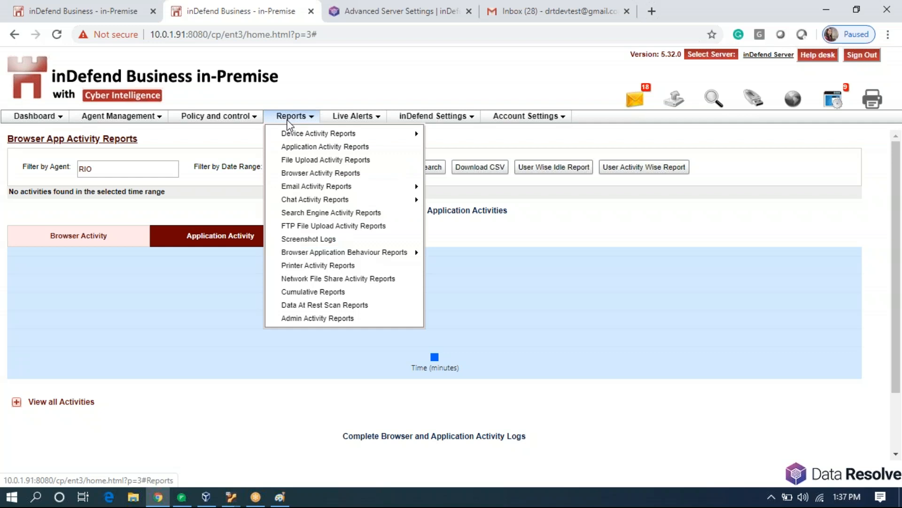
left_click(307, 292)
Set the cumulative report's agent filter to RIO and generate its PDF report.
left_click(180, 180)
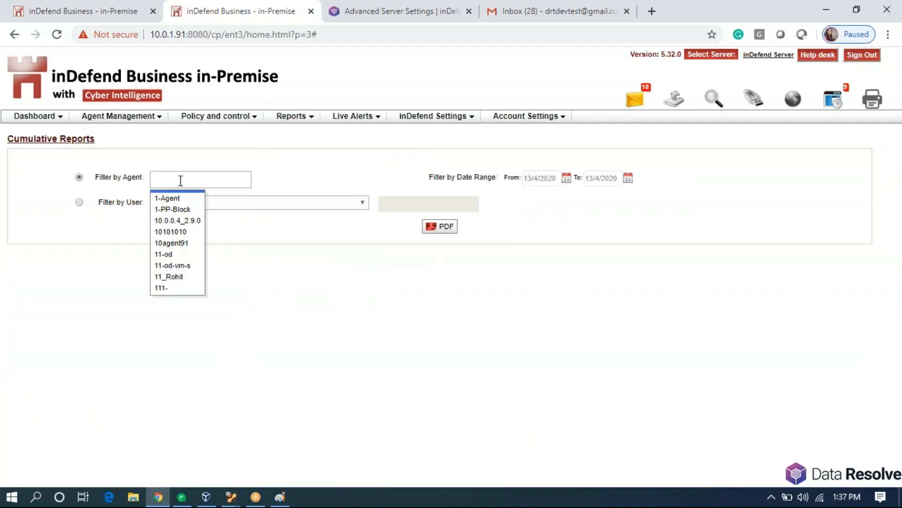
type("rio")
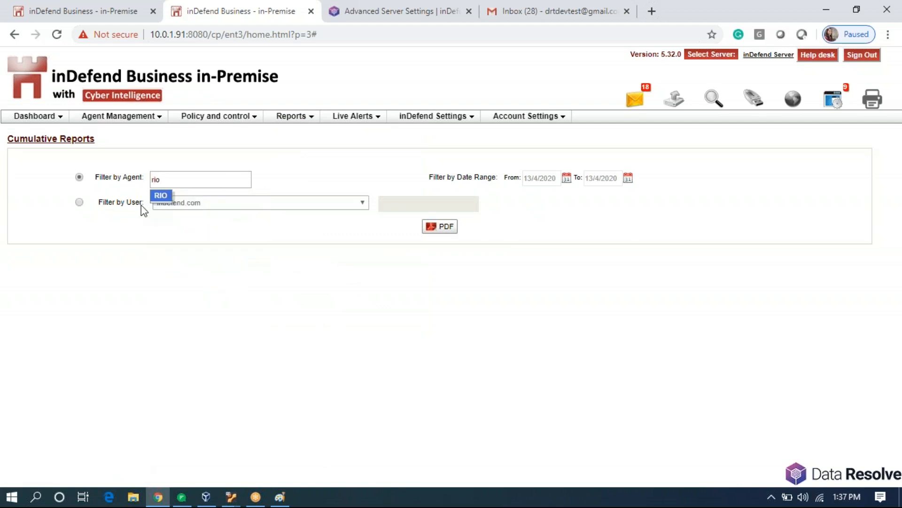
left_click(160, 196)
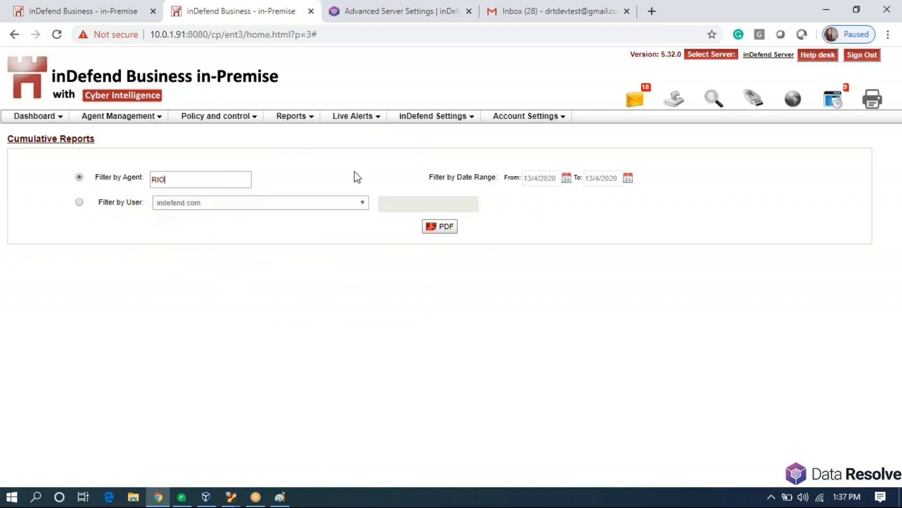
left_click(453, 227)
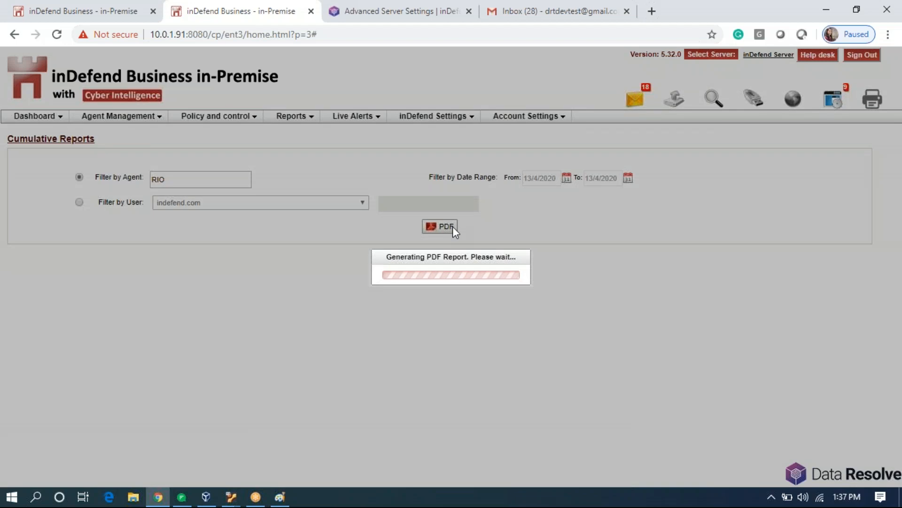
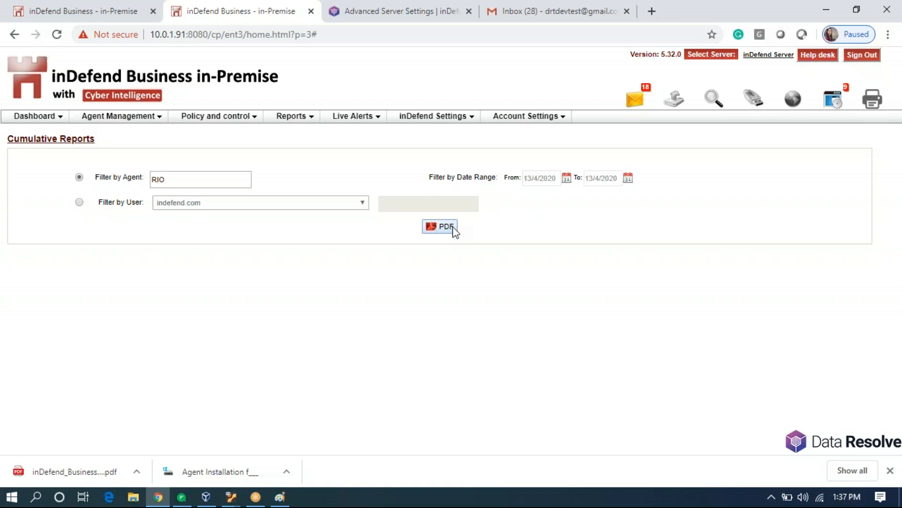
Open the downloaded inDefend_Business cumulative PDF report for agent RIO.
left_click(70, 474)
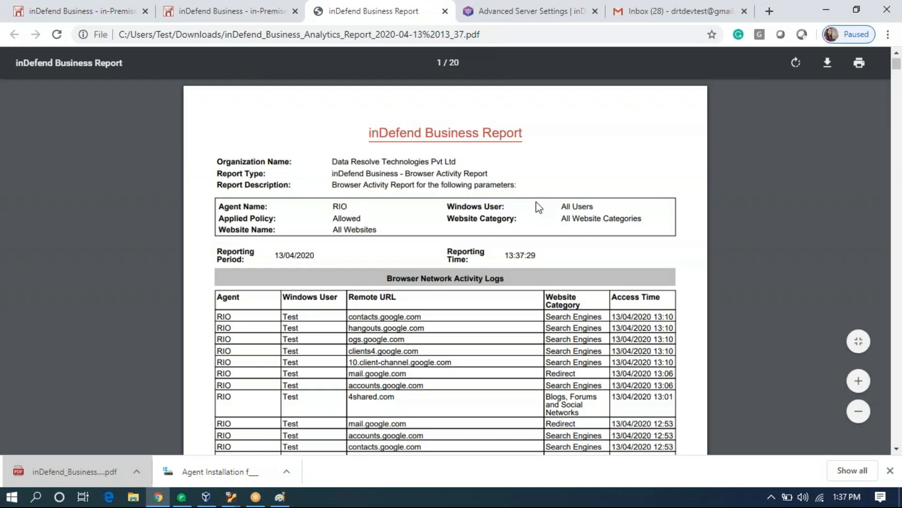
Read the RIO report's browser and application logs down to page 20's empty FTP File Upload table.
scroll(535, 202, "down", 20)
scroll(536, 203, "up", 7)
scroll(535, 202, "up", 3)
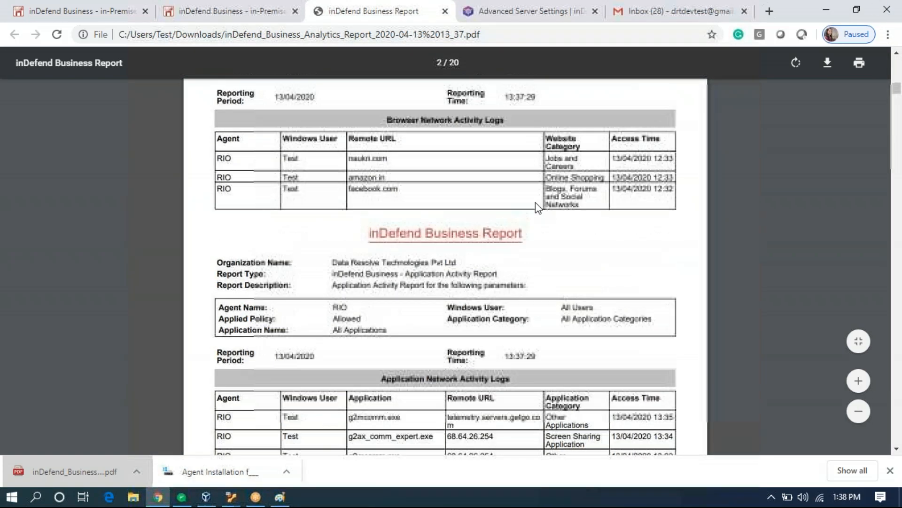
double_click(337, 175)
left_click(407, 308)
scroll(485, 347, "down", 20)
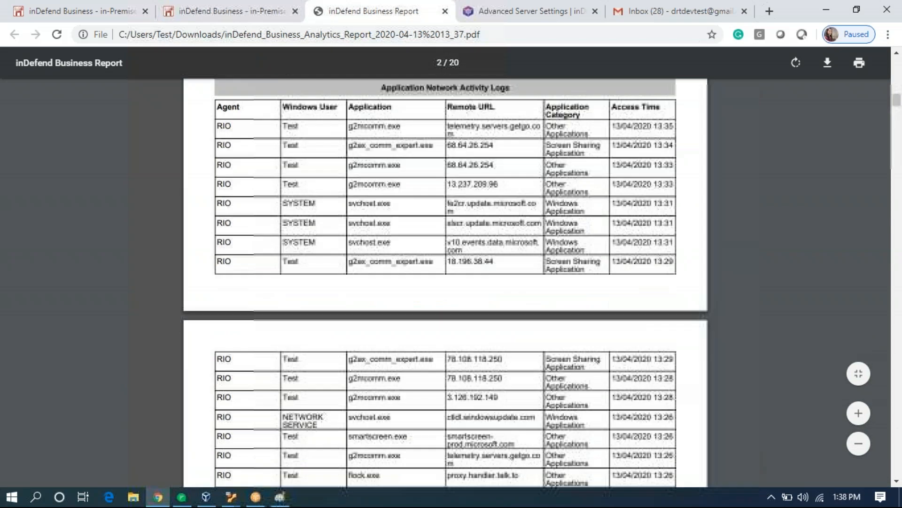
scroll(490, 333, "down", 20)
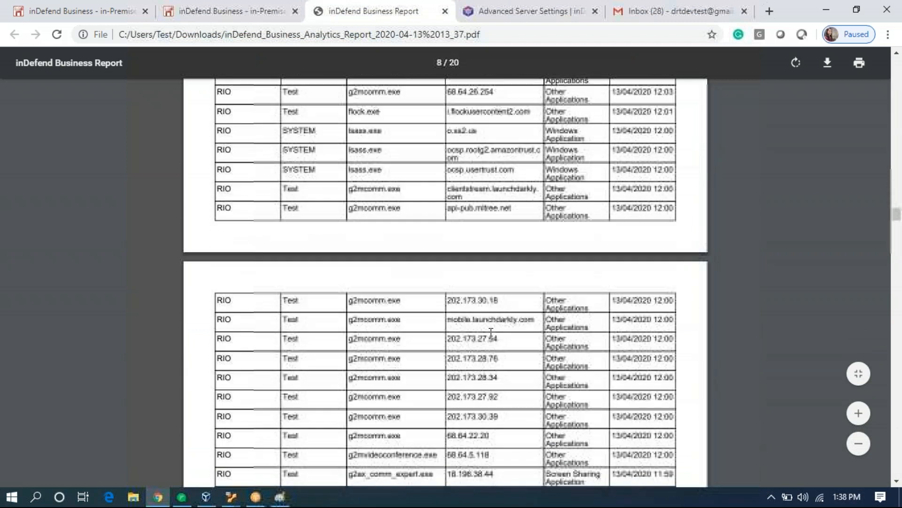
scroll(490, 331, "up", 7)
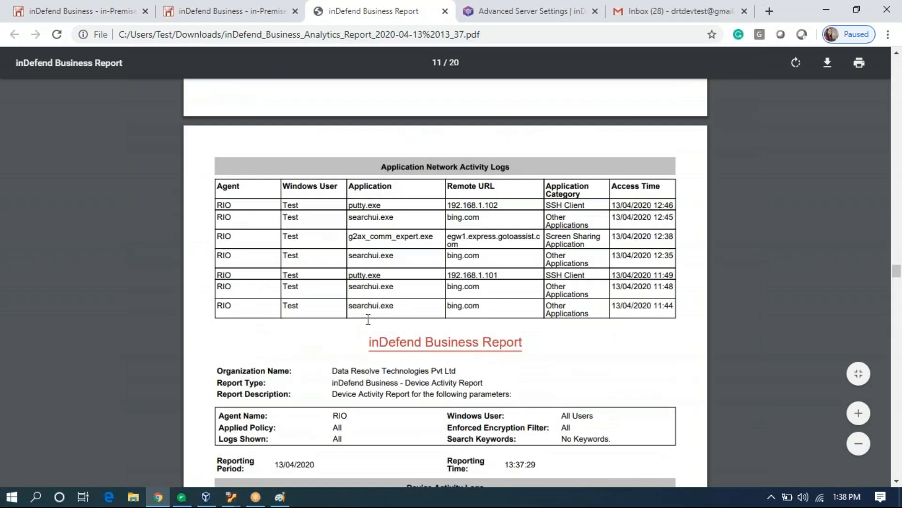
scroll(376, 335, "down", 7)
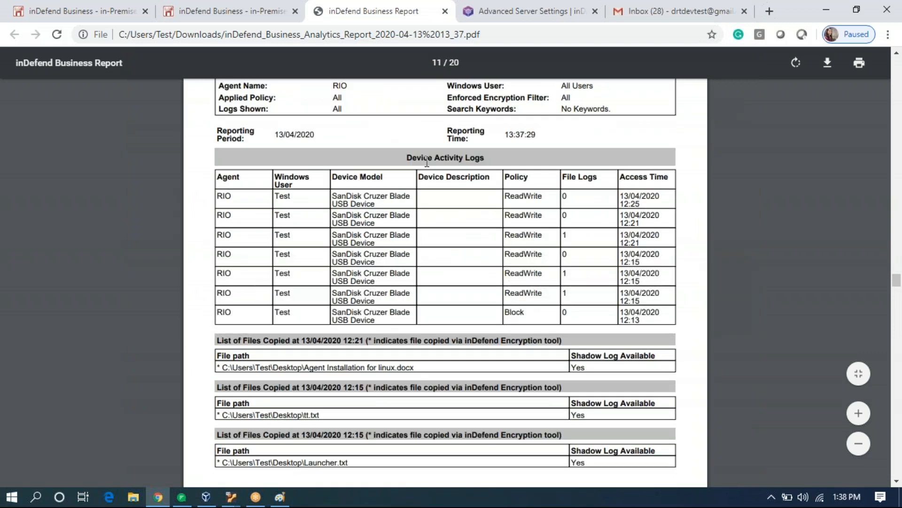
scroll(481, 335, "down", 11)
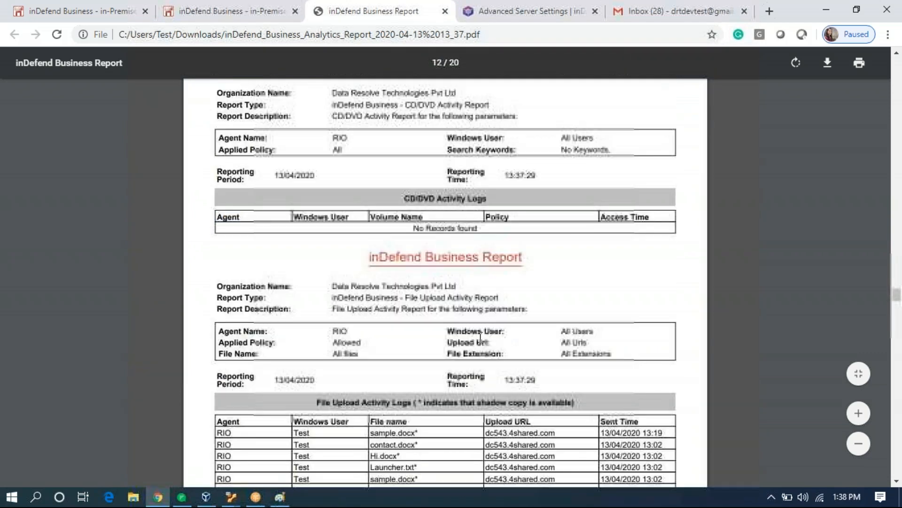
scroll(481, 335, "down", 20)
scroll(480, 339, "down", 20)
scroll(482, 342, "down", 20)
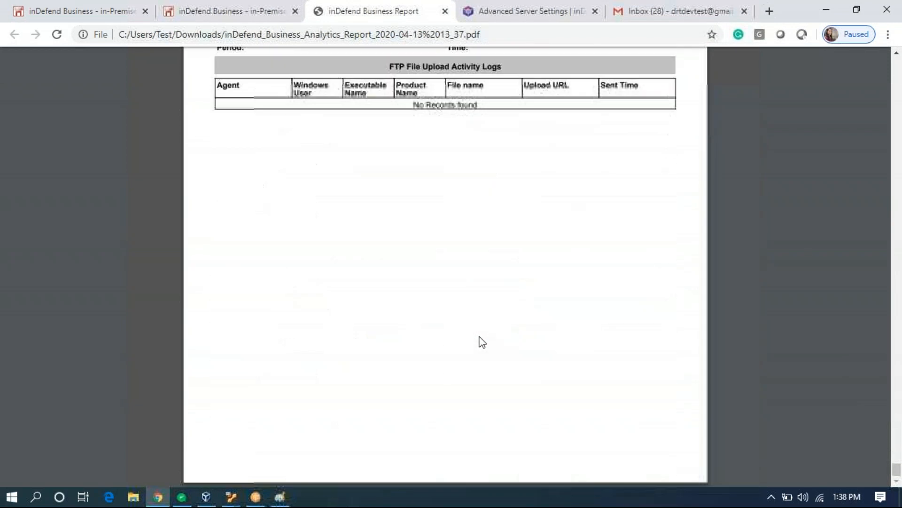
Close the PDF, go to Live Alerts > Email Alerts, and enable the daily email activity report.
left_click(445, 11)
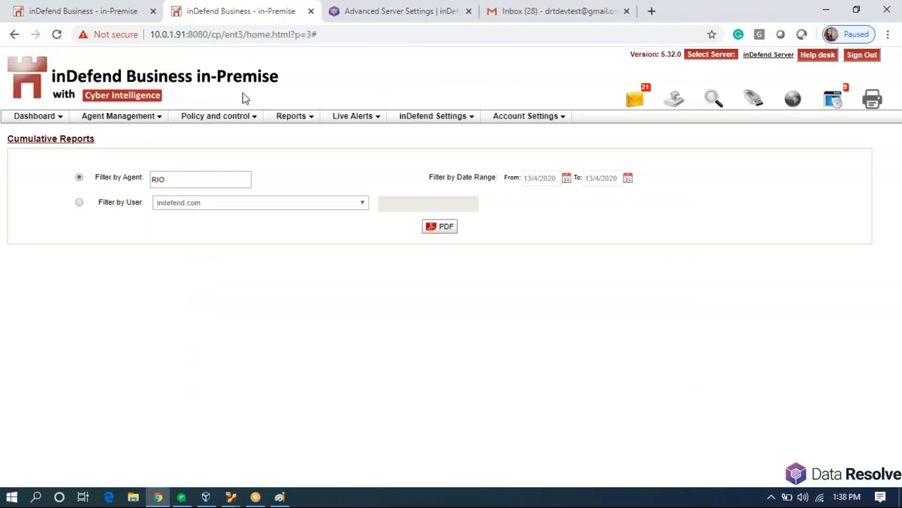
left_click(379, 119)
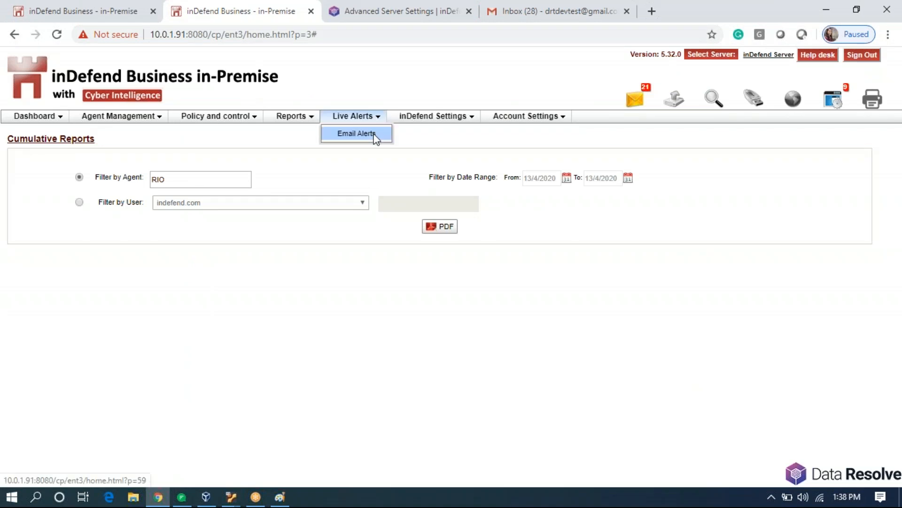
left_click(375, 136)
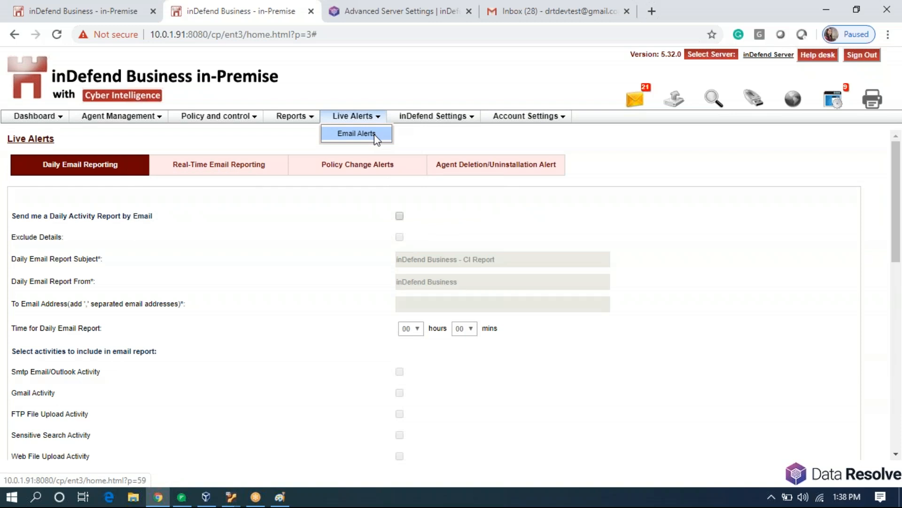
left_click(399, 215)
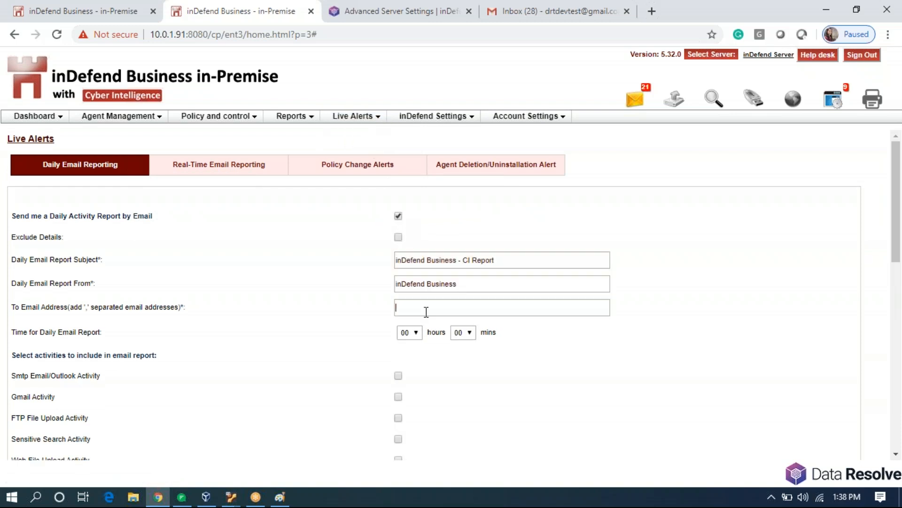
Enter the recipient e-mail address and set the daily report hour to 11.
left_click(426, 312)
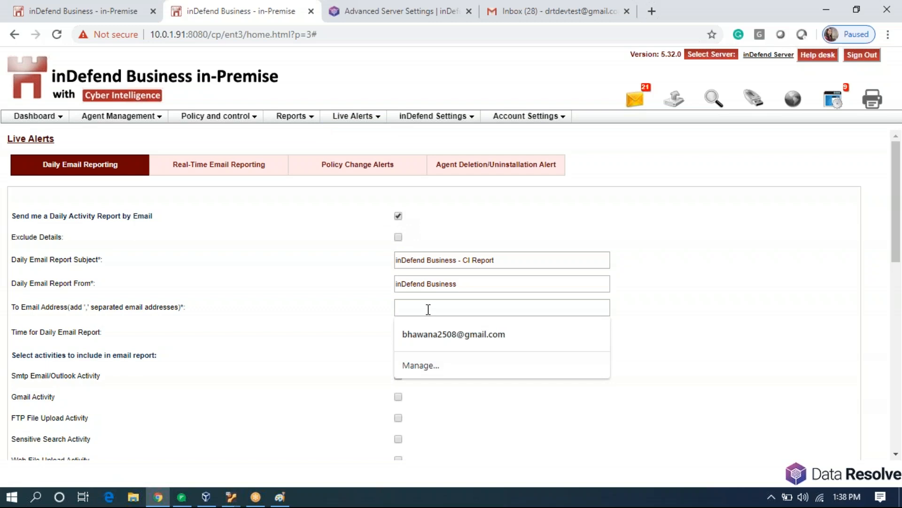
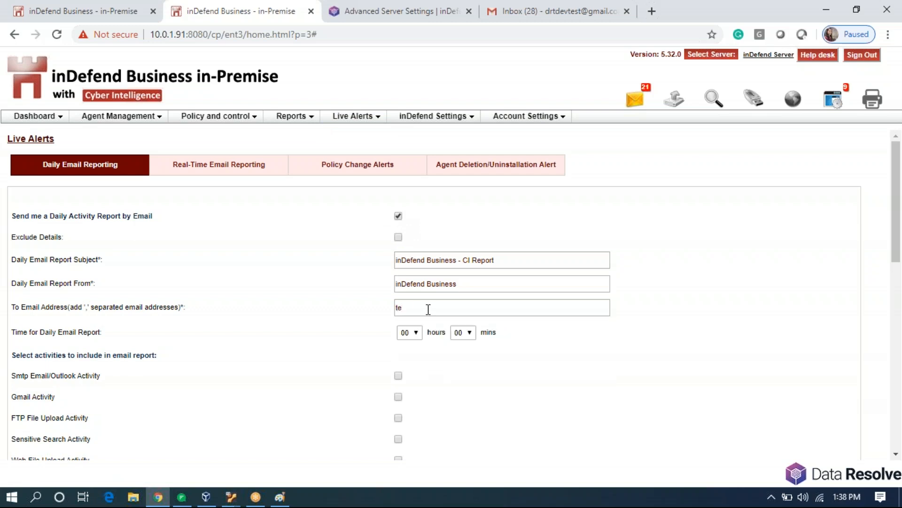
left_click(415, 332)
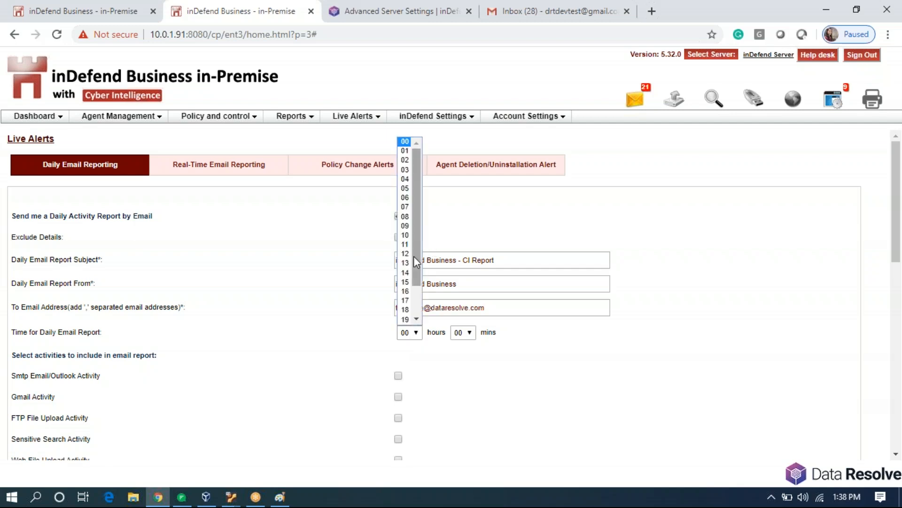
left_click(407, 244)
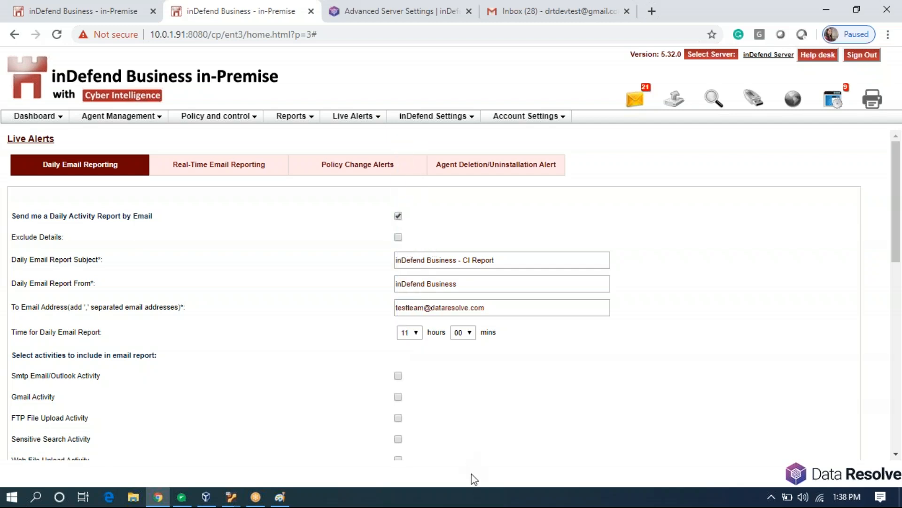
Include SMTP Email/Outlook, Web File Upload, external storage and Web Browsing activities, then save.
scroll(474, 418, "down", 4)
left_click(398, 177)
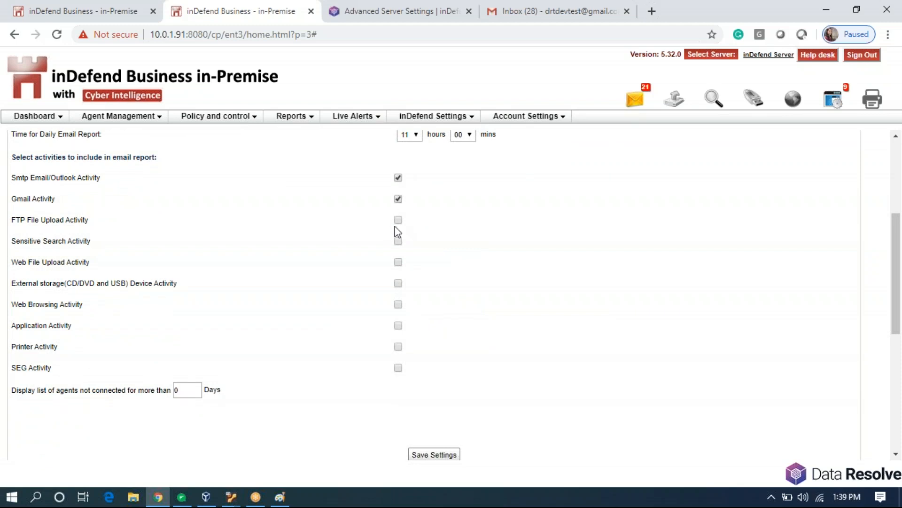
left_click(399, 262)
left_click(398, 284)
left_click(398, 305)
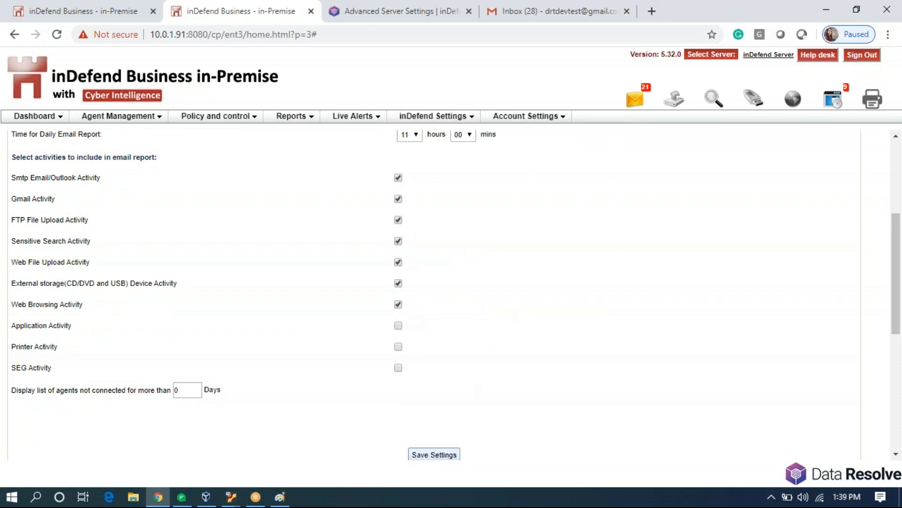
left_click(433, 455)
scroll(500, 359, "up", 4)
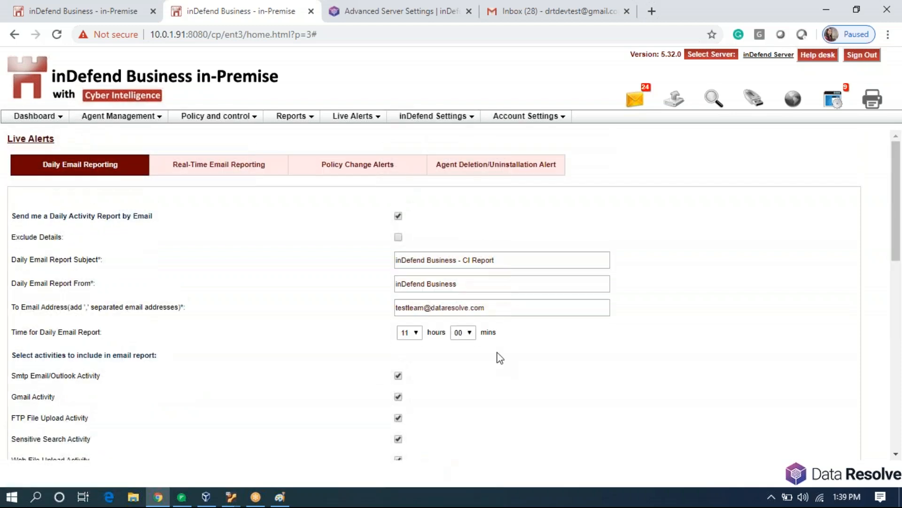
Show Mail Server Settings (smtp.gmail.com, port 465), then review and close the Email Incident Alerts.
left_click(424, 117)
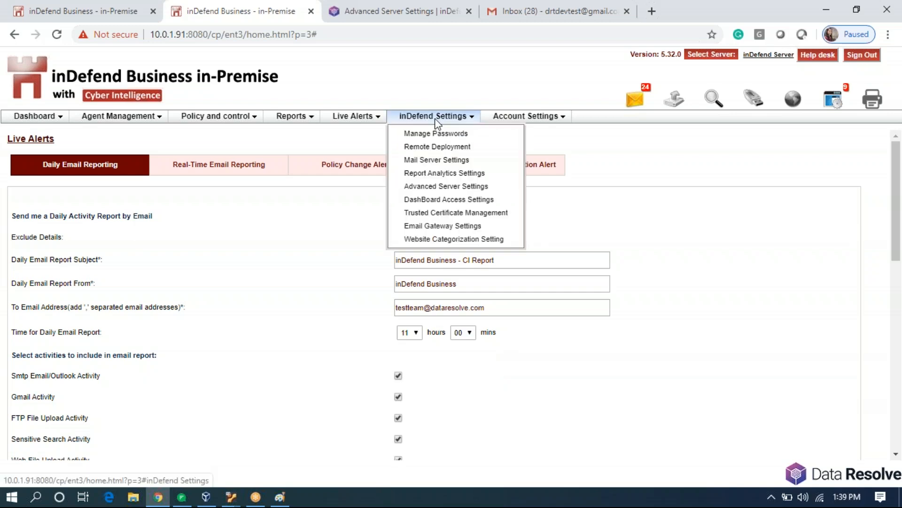
left_click(437, 160)
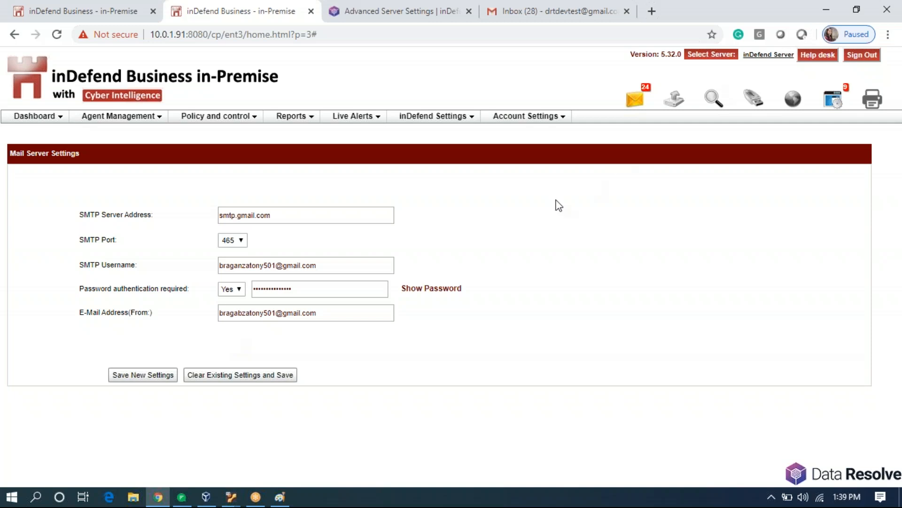
left_click(635, 114)
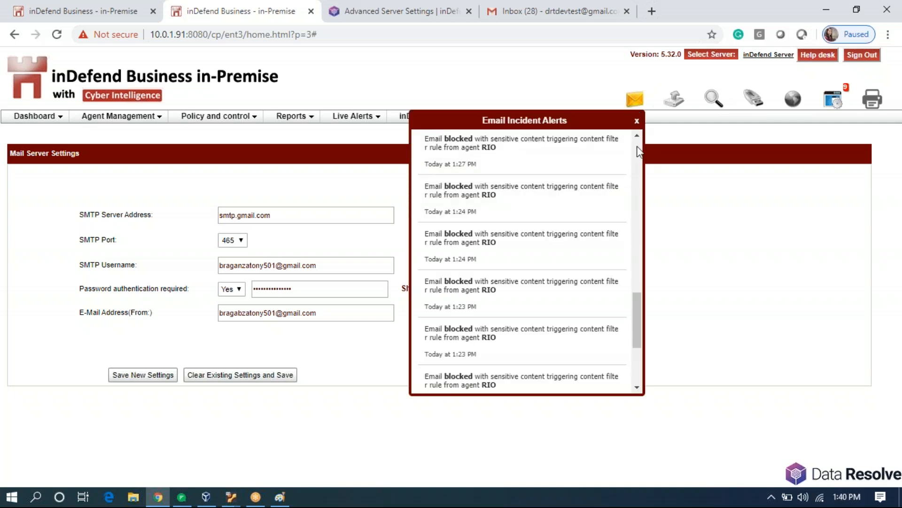
scroll(637, 147, "up", 15)
left_click(571, 97)
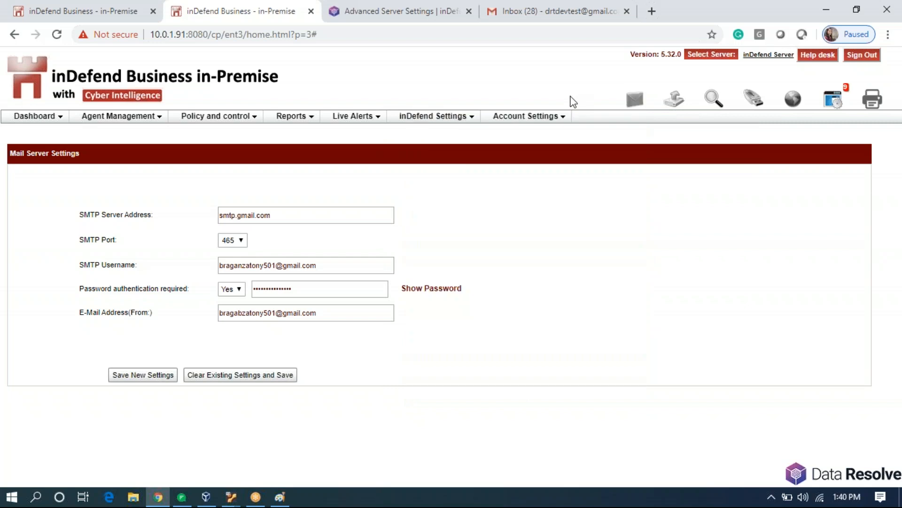